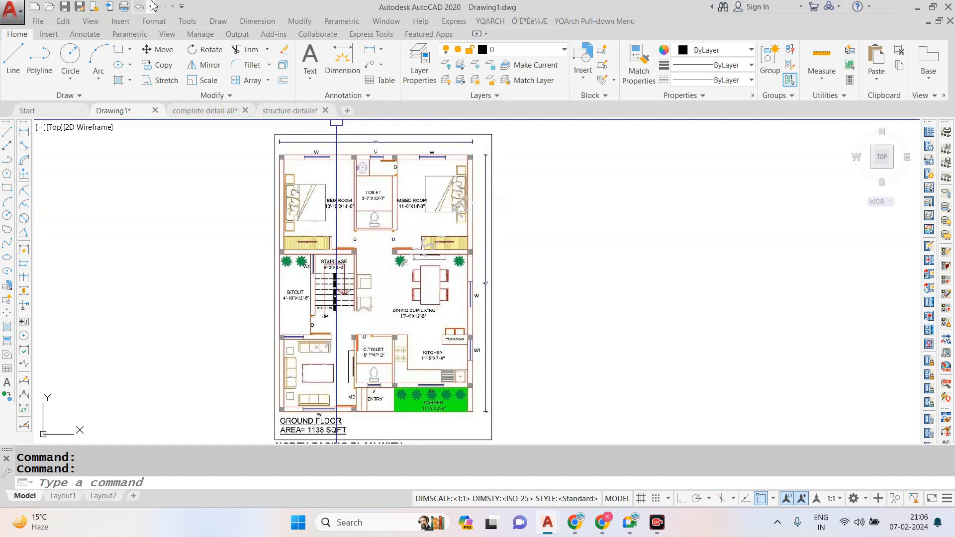
# - Examine the ground floor plan's room layout, room sizes, labels and overall dimensions
pyautogui.scroll(-2, 384, 251)
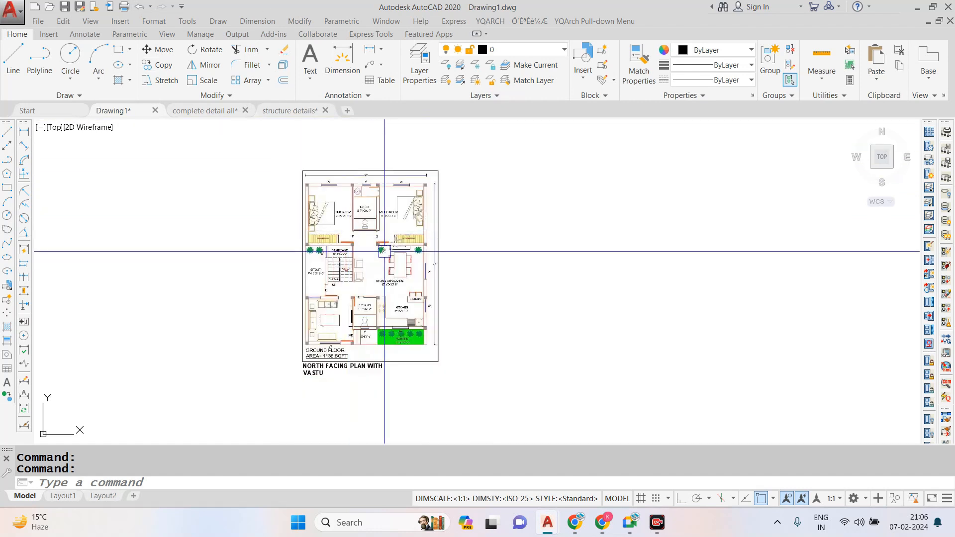
pyautogui.scroll(2, 385, 251)
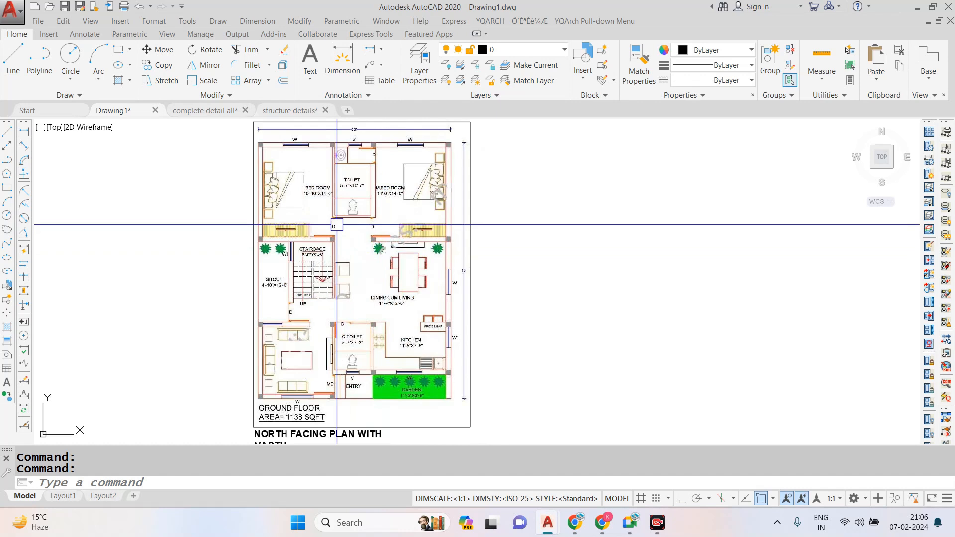
pyautogui.scroll(-2, 367, 230)
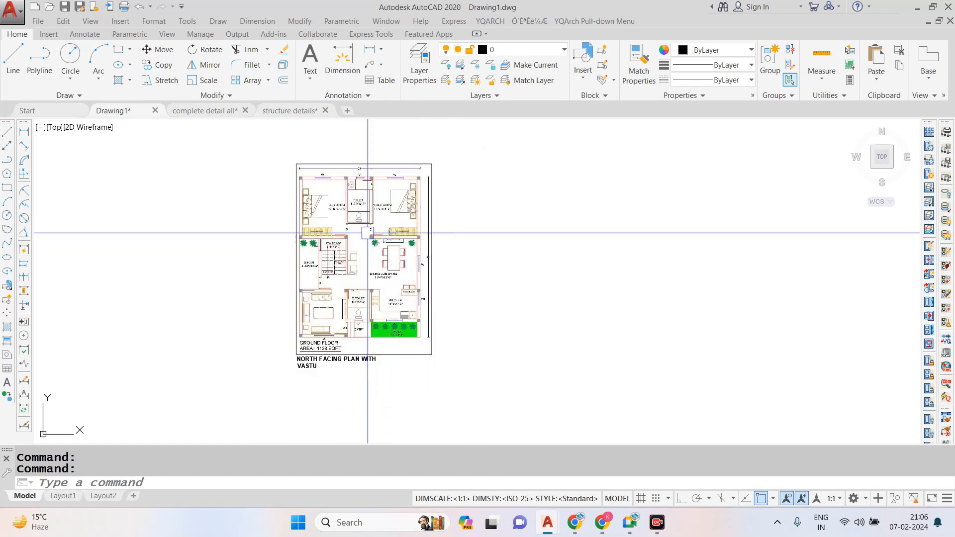
pyautogui.scroll(2, 333, 199)
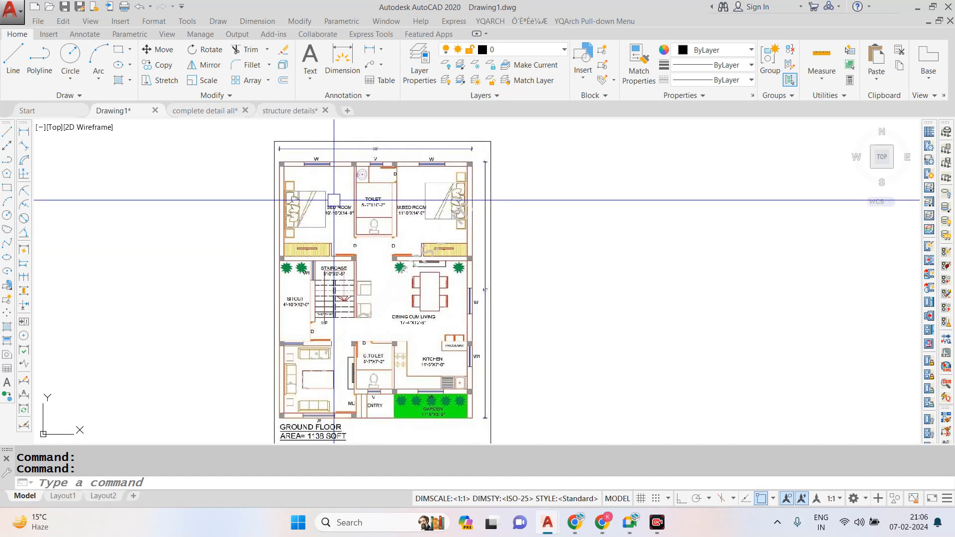
pyautogui.scroll(-2, 371, 201)
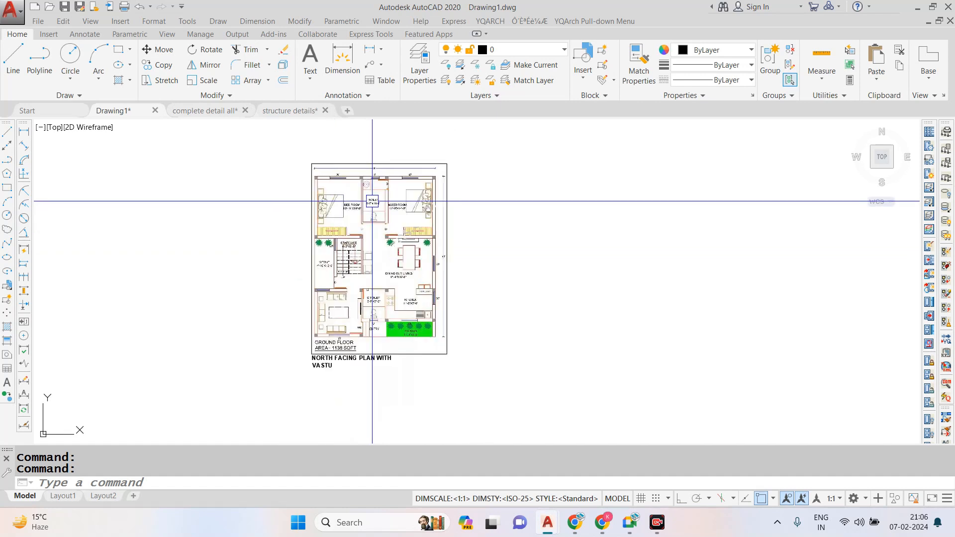
pyautogui.scroll(2, 353, 254)
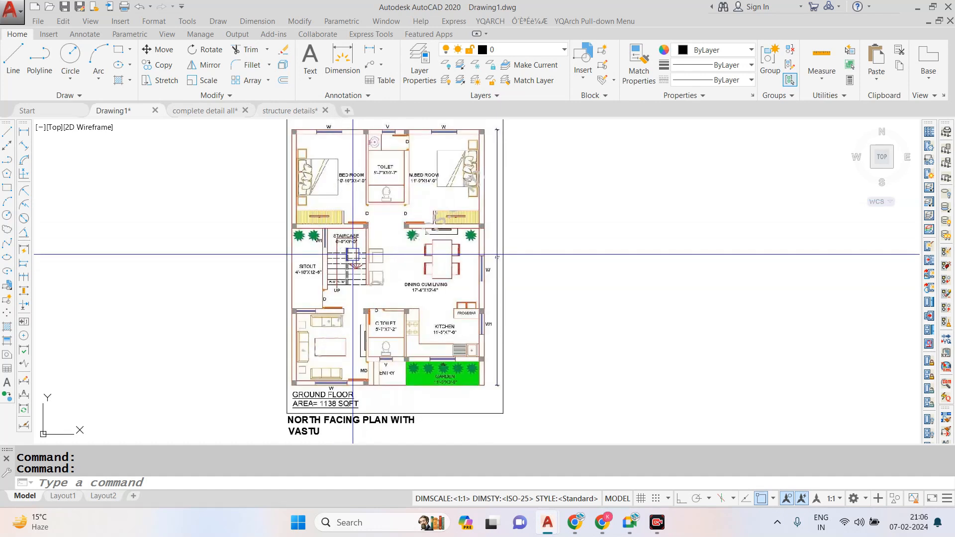
pyautogui.scroll(-2, 353, 255)
pyautogui.scroll(2, 402, 157)
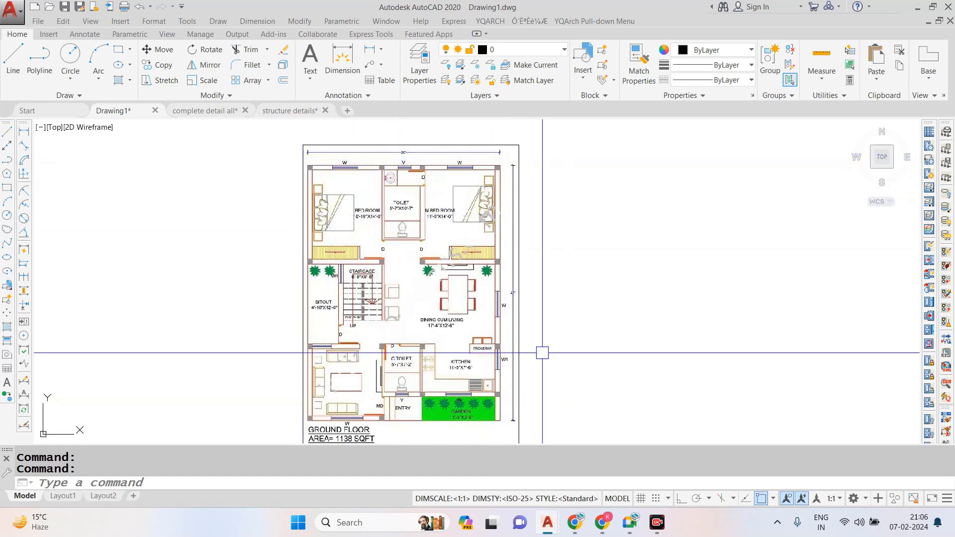
pyautogui.scroll(2, 398, 194)
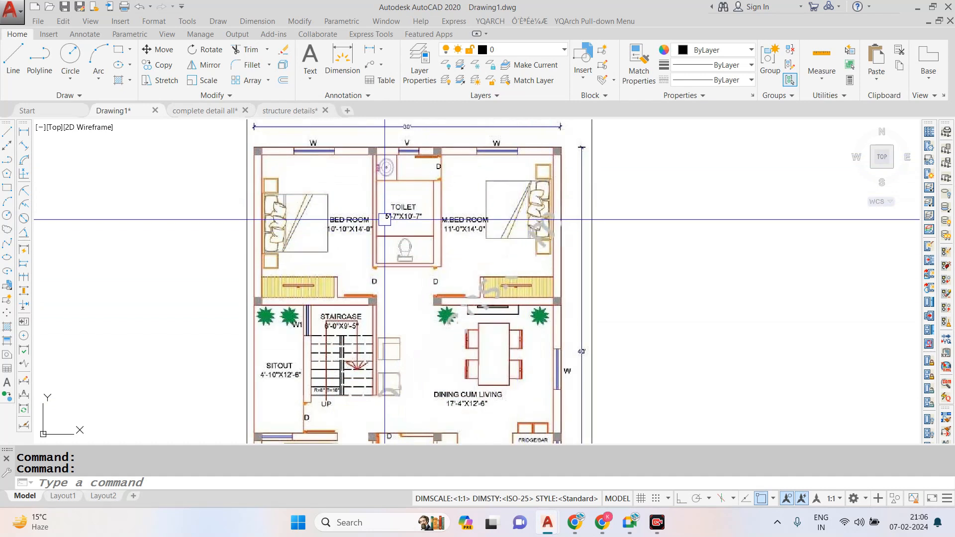
pyautogui.scroll(-2, 314, 324)
pyautogui.scroll(2, 309, 323)
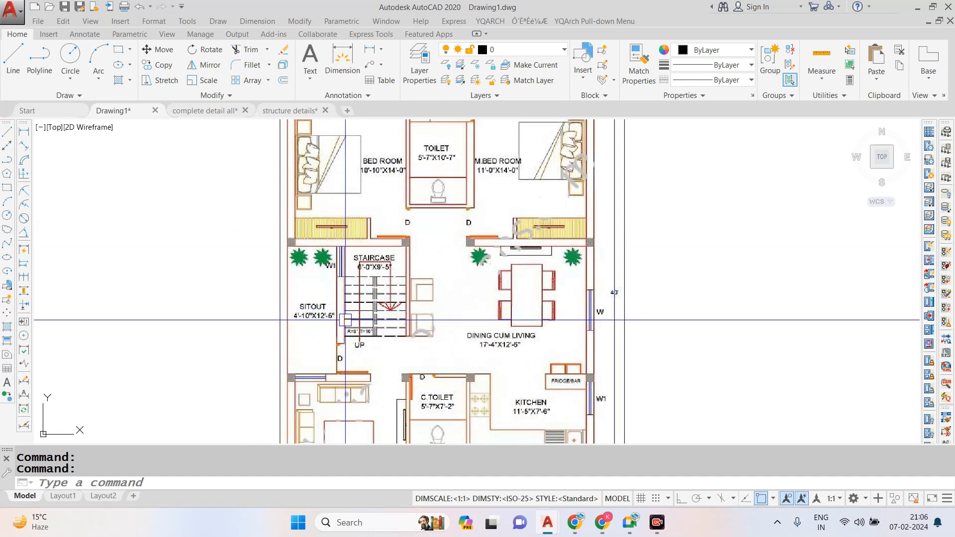
pyautogui.scroll(2, 356, 320)
pyautogui.scroll(-4, 367, 223)
pyautogui.scroll(4, 369, 320)
pyautogui.scroll(-2, 368, 319)
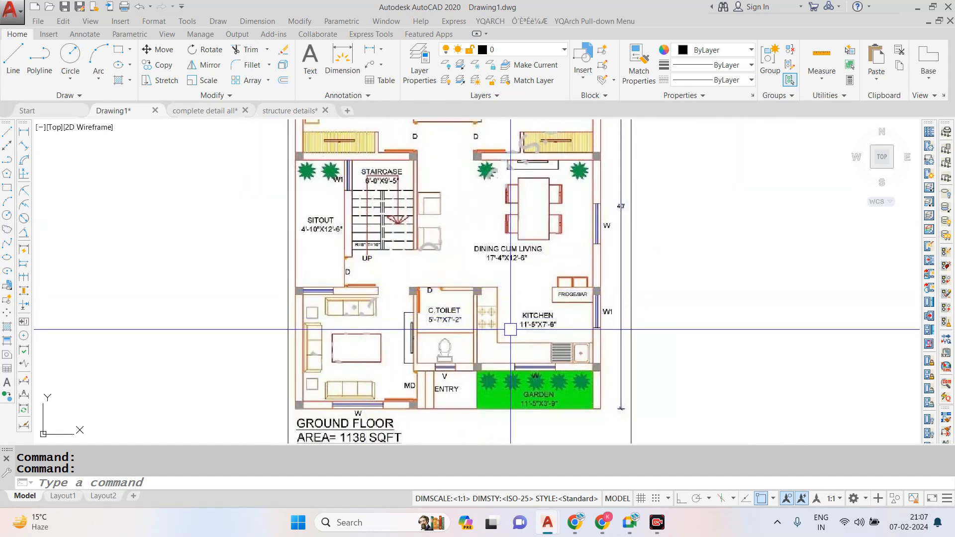
pyautogui.scroll(-2, 571, 330)
pyautogui.scroll(-2, 455, 280)
pyautogui.scroll(2, 511, 263)
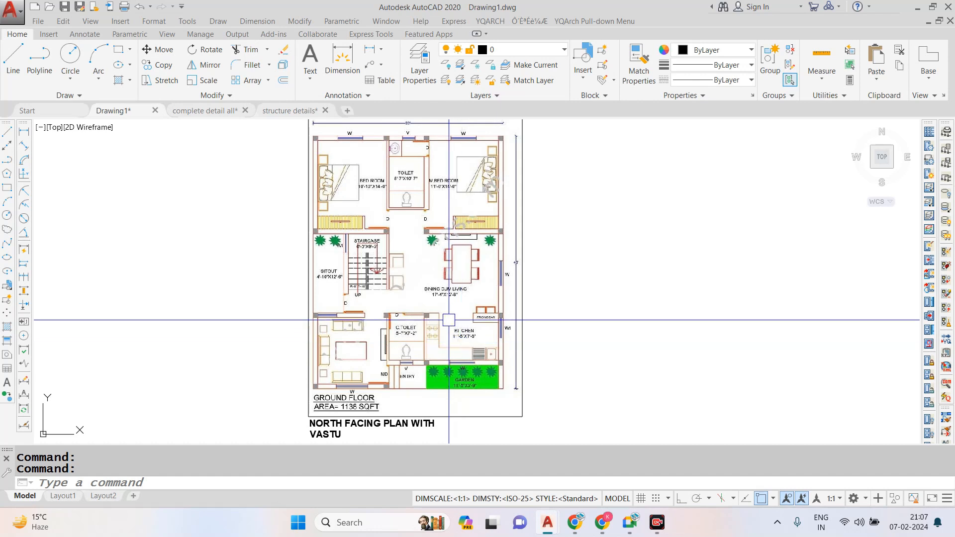
pyautogui.scroll(-2, 413, 313)
pyautogui.scroll(2, 413, 313)
pyautogui.scroll(-2, 252, 285)
pyautogui.scroll(2, 319, 274)
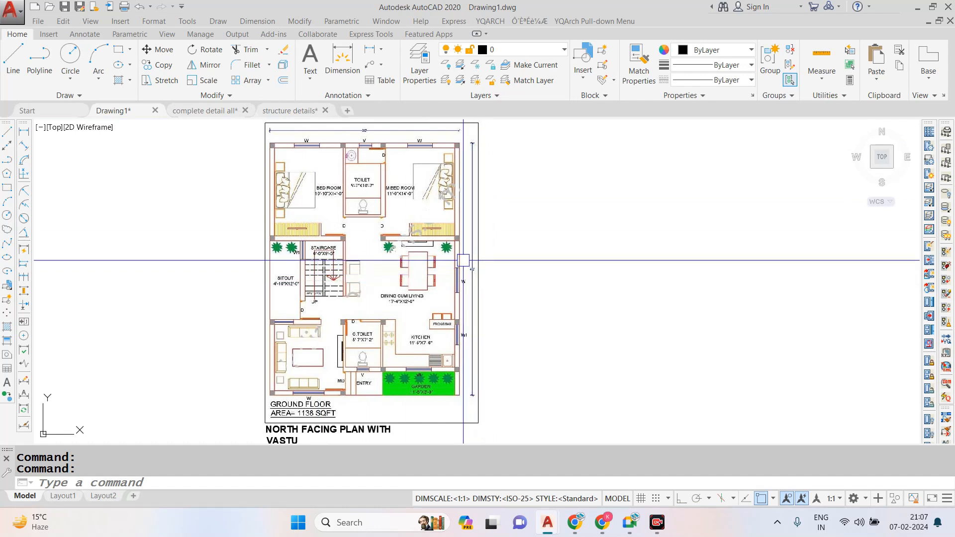
pyautogui.write('un')
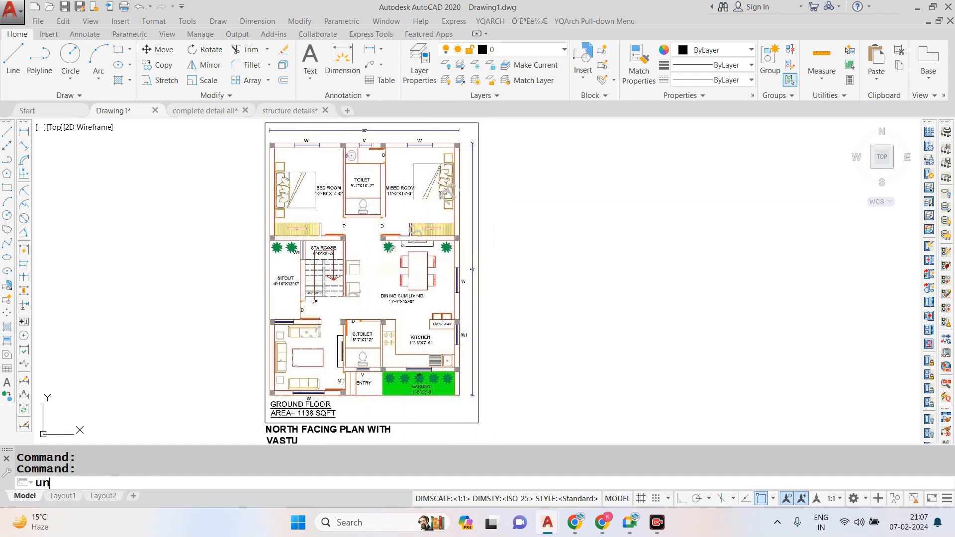
pyautogui.press('Return')
pyautogui.press('Escape')
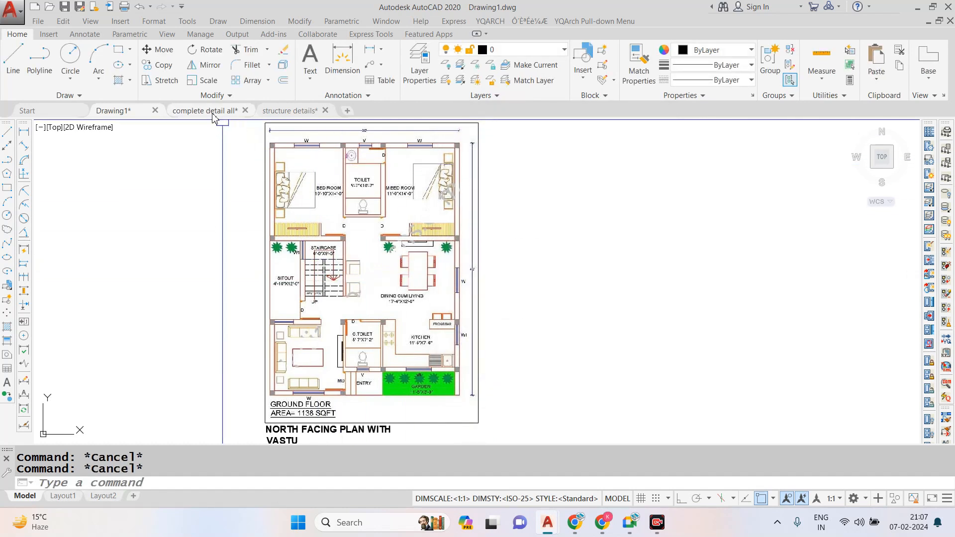
# - Switch to the "complete detail all" drawing
pyautogui.click(214, 112)
pyautogui.scroll(5, 470, 247)
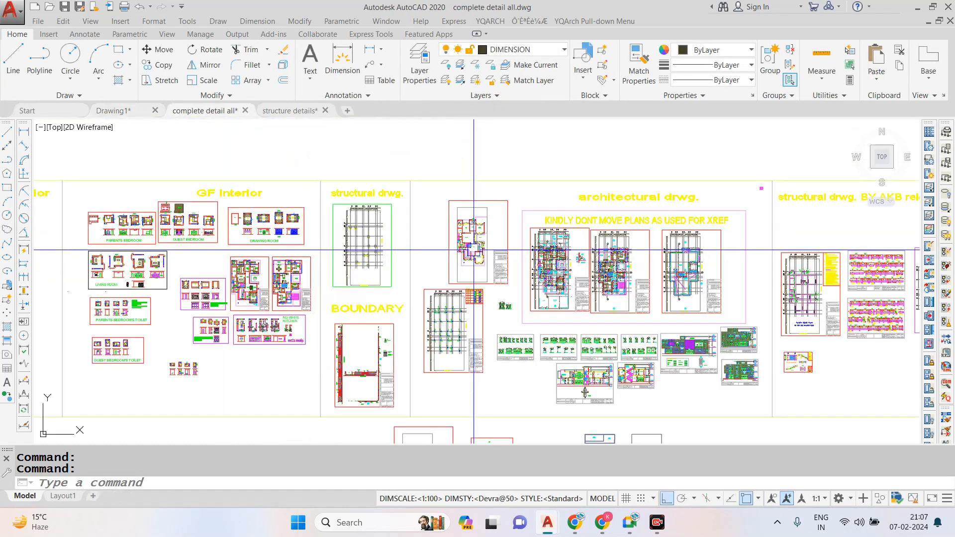
pyautogui.write('al')
pyautogui.press('Return')
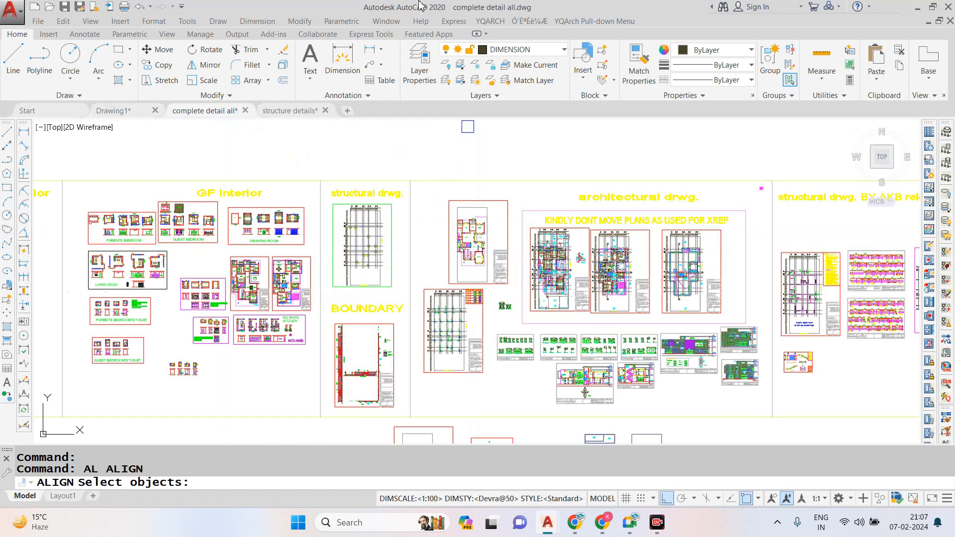
pyautogui.press('Escape')
pyautogui.press('Escape')
# - Export the ACET-LAYISO layer state to the Desktop as a layer states (.las) file named "my layer"
pyautogui.write('la')
pyautogui.press('Return')
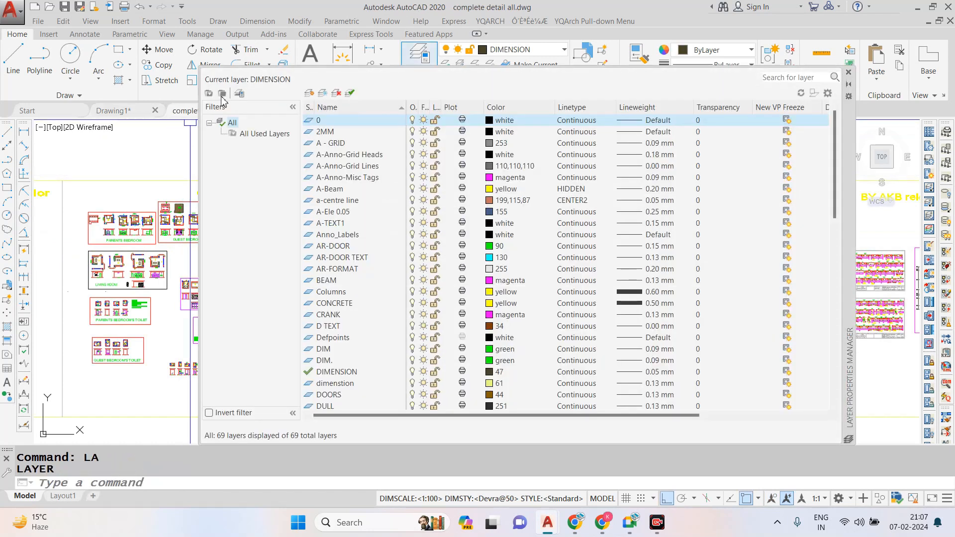
pyautogui.click(240, 94)
pyautogui.click(570, 302)
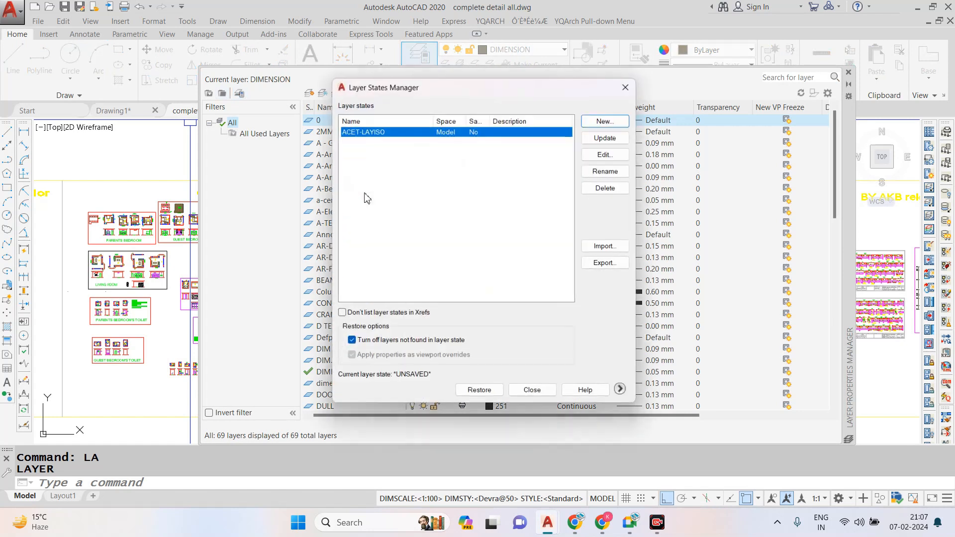
pyautogui.click(606, 264)
pyautogui.click(180, 188)
pyautogui.click(349, 346)
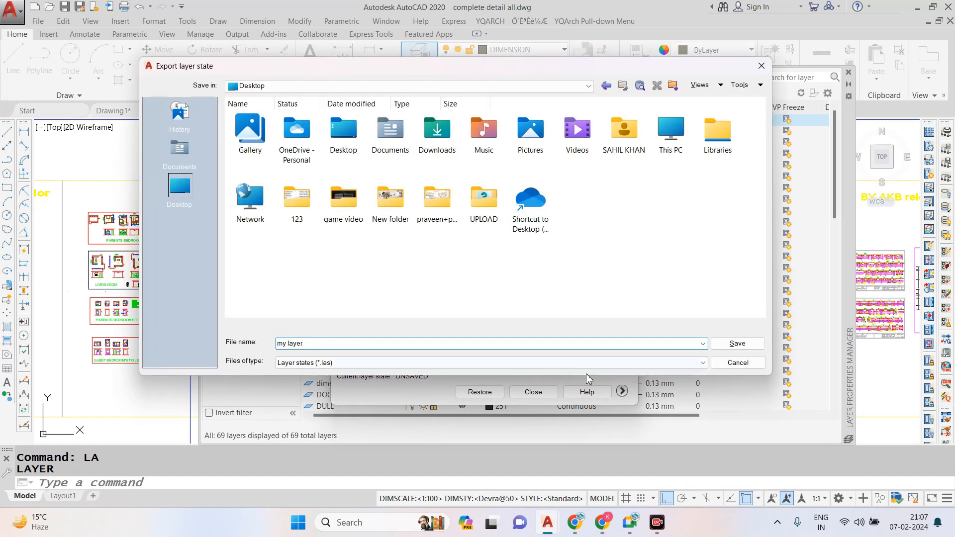
pyautogui.click(716, 344)
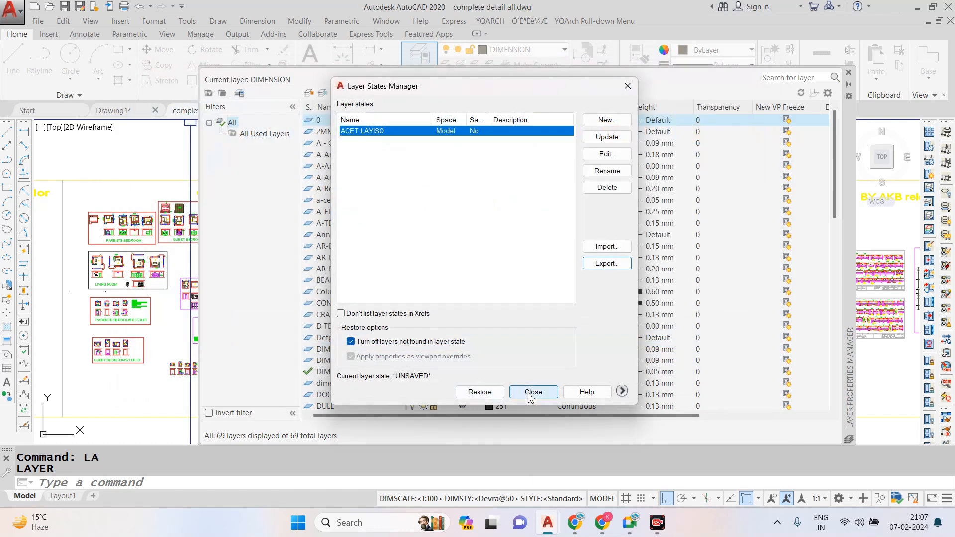
pyautogui.click(487, 393)
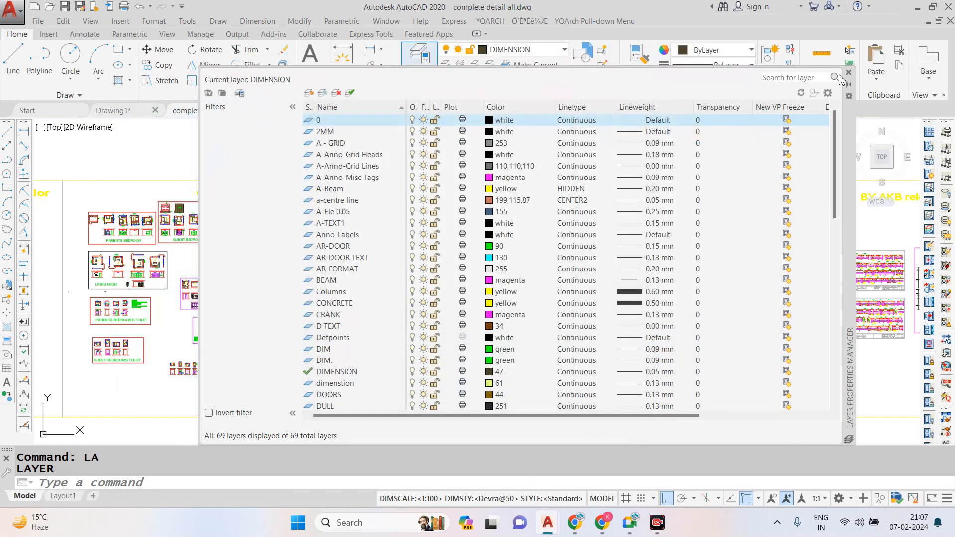
# - Close the layer properties manager and return to Drawing1
pyautogui.click(848, 72)
pyautogui.click(119, 111)
pyautogui.write('al')
pyautogui.press('Return')
pyautogui.press('Escape')
# - Import the "my layer" layer states (.las) file from the Desktop into Drawing1
pyautogui.write('la')
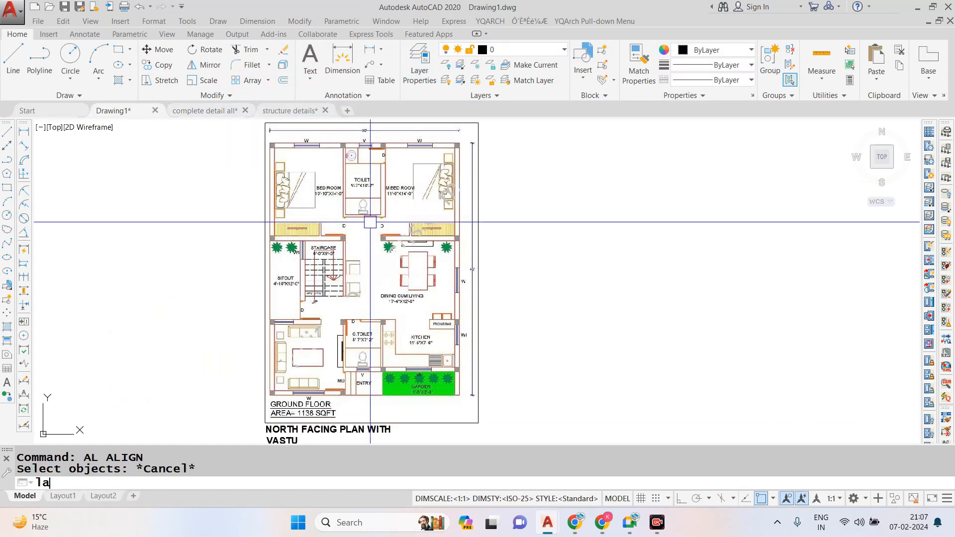
pyautogui.press('Return')
pyautogui.click(239, 93)
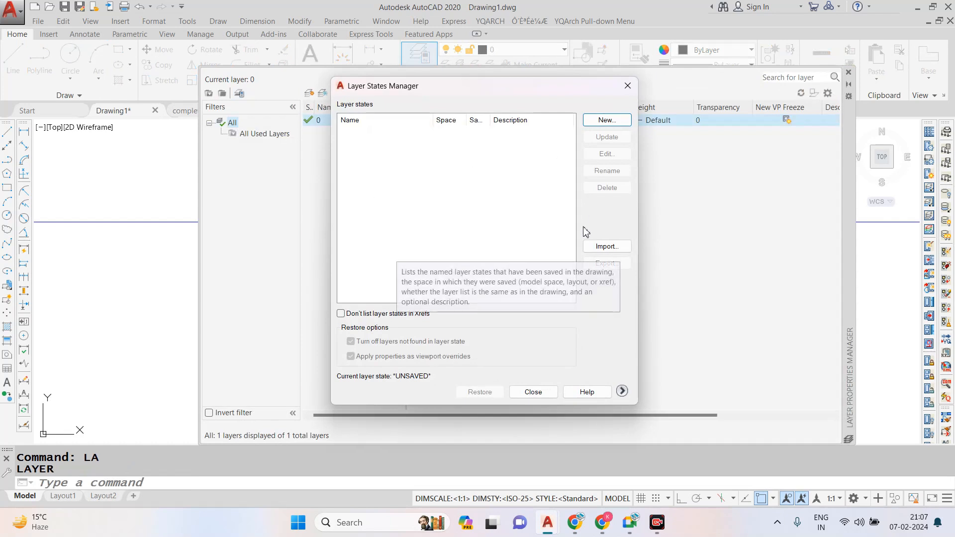
pyautogui.click(606, 246)
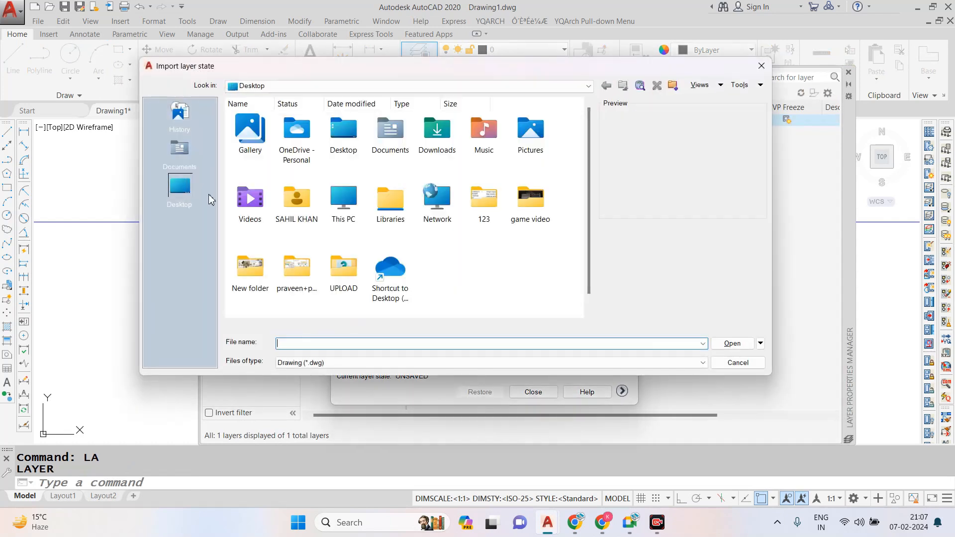
pyautogui.click(517, 362)
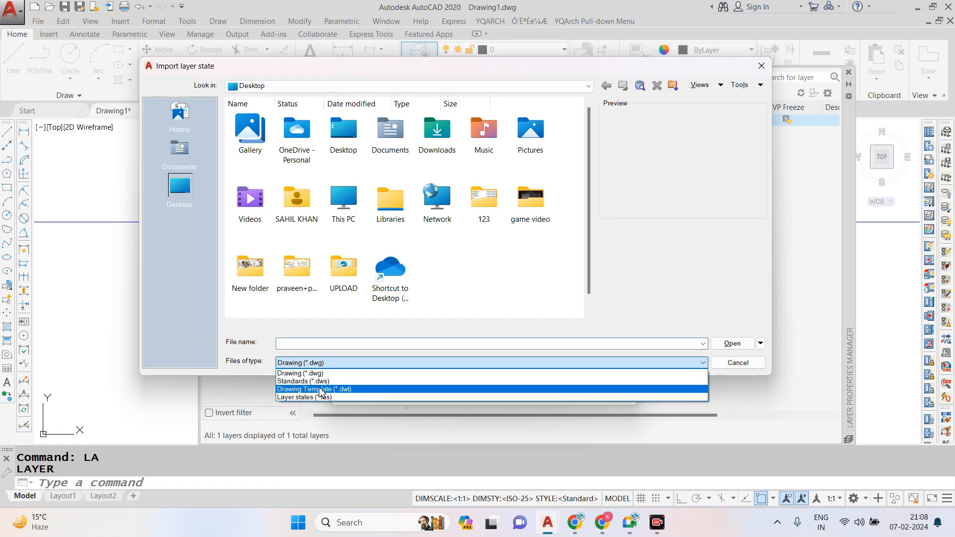
pyautogui.click(325, 396)
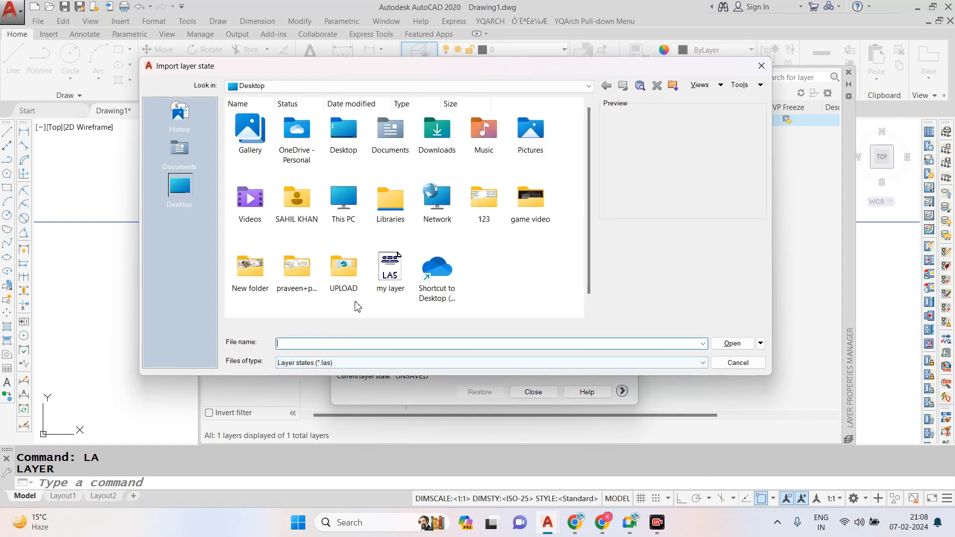
pyautogui.doubleClick(391, 272)
pyautogui.click(530, 279)
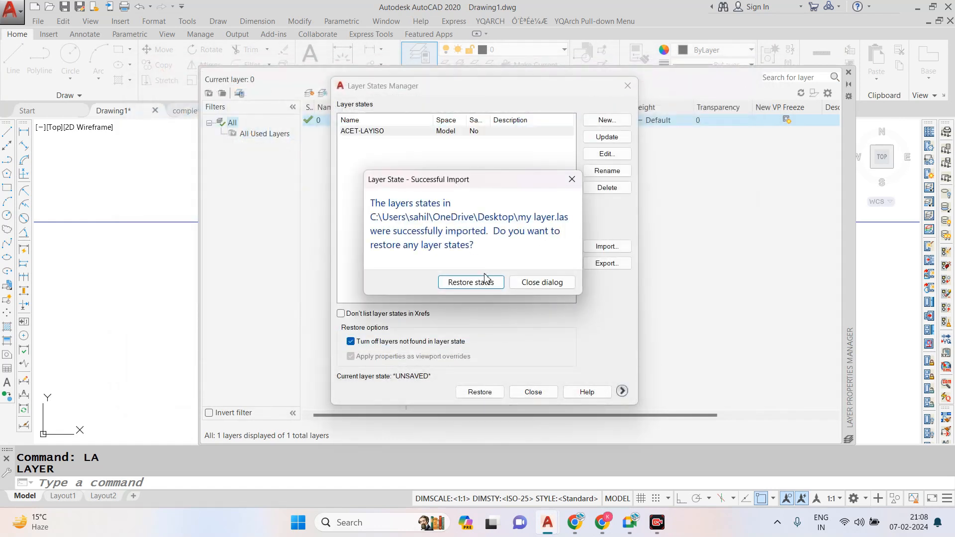
# - Restore the imported layer state, look through the resulting layer list and close the layer properties manager
pyautogui.click(470, 279)
pyautogui.scroll(-5, 481, 219)
pyautogui.scroll(9, 482, 224)
pyautogui.scroll(-6, 482, 225)
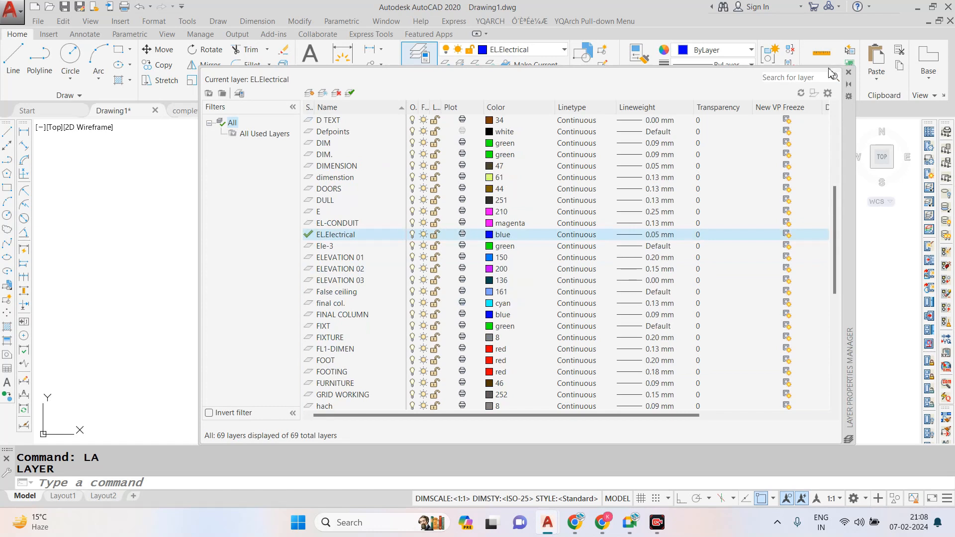
pyautogui.click(849, 73)
# - Inspect the plan's title and area note, the upper bedrooms and toilet, and the dining area with its side dimension
pyautogui.scroll(-4, 367, 175)
pyautogui.scroll(4, 346, 178)
pyautogui.scroll(-2, 346, 178)
pyautogui.scroll(2, 288, 293)
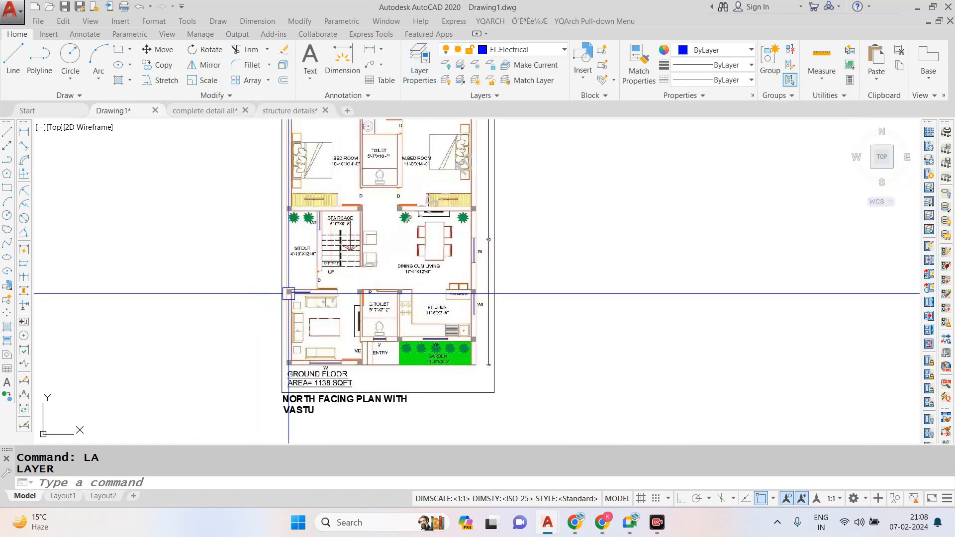
pyautogui.scroll(-1, 288, 294)
pyautogui.scroll(-1, 335, 329)
pyautogui.scroll(2, 322, 243)
pyautogui.scroll(-2, 347, 189)
pyautogui.scroll(2, 339, 334)
pyautogui.scroll(2, 341, 380)
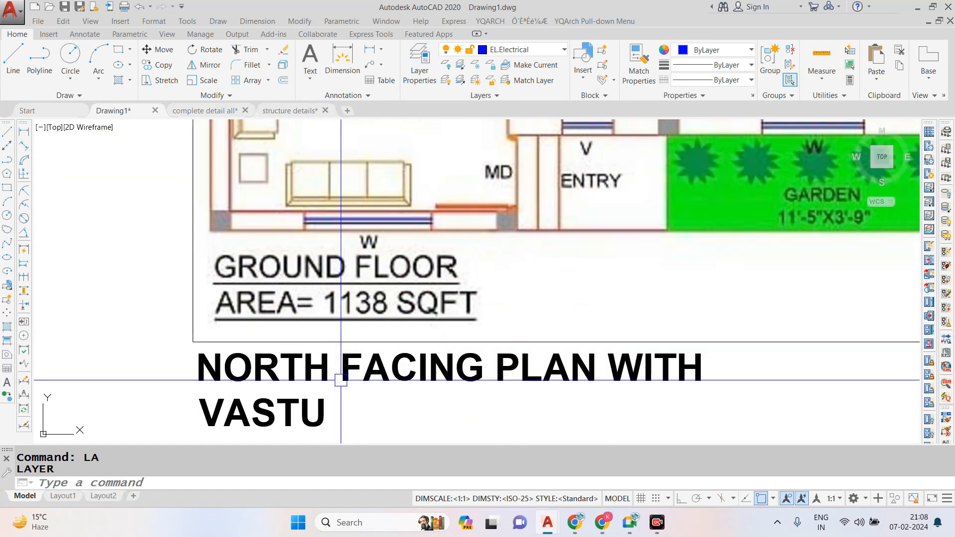
pyautogui.scroll(-3, 380, 370)
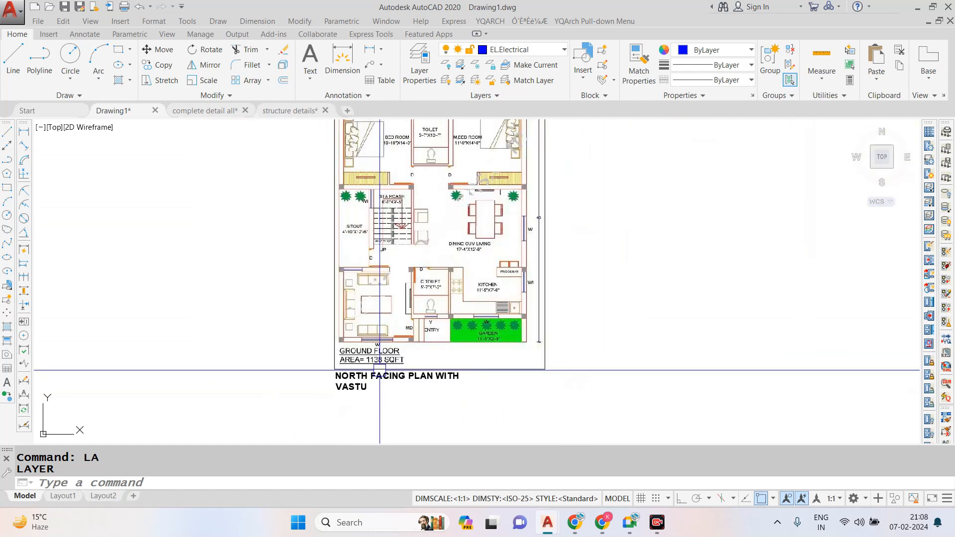
pyautogui.scroll(-2, 474, 293)
pyautogui.scroll(2, 518, 224)
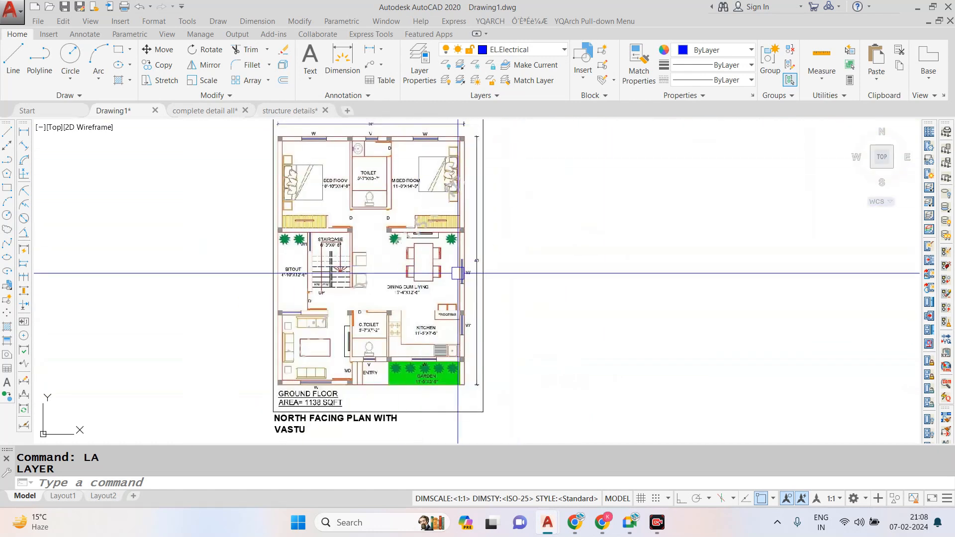
pyautogui.scroll(3, 354, 170)
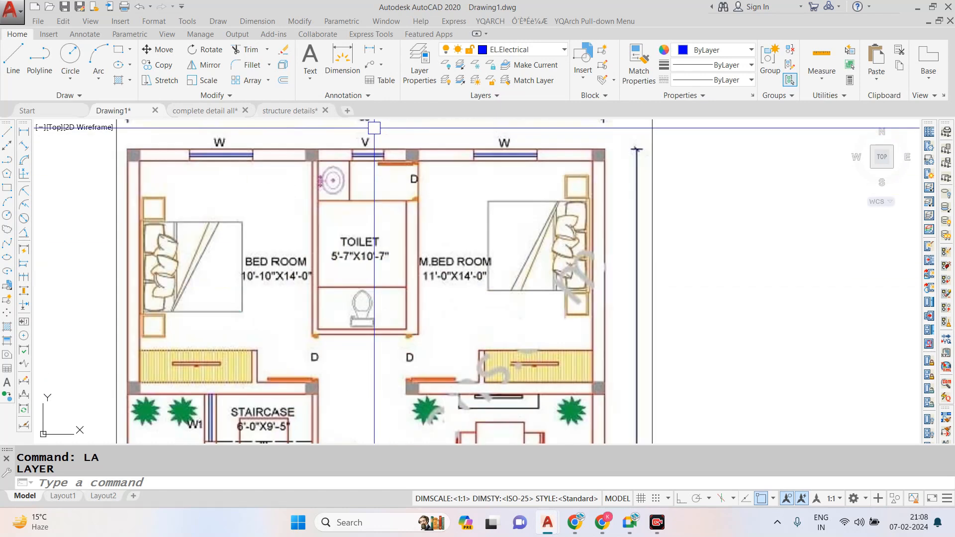
pyautogui.scroll(-4, 354, 159)
pyautogui.scroll(3, 470, 260)
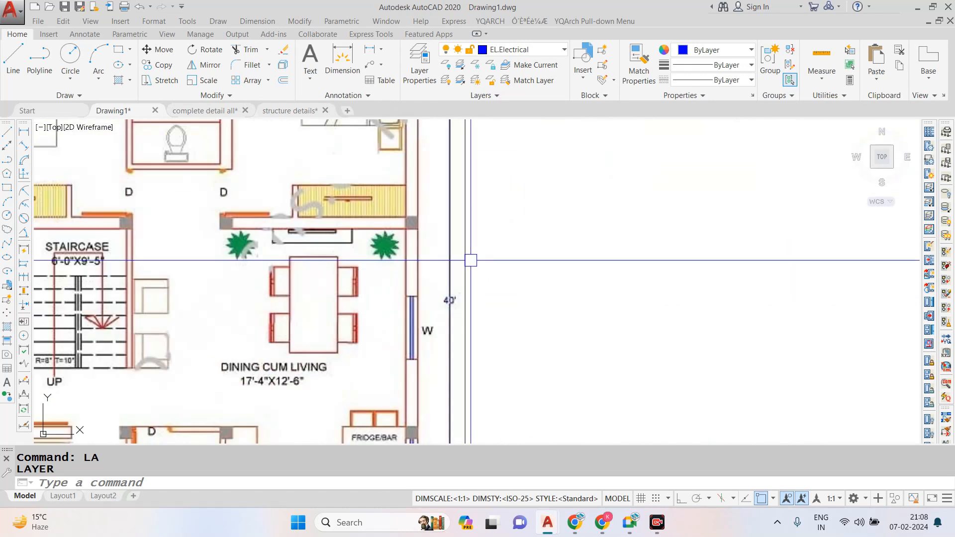
# - Draw a rectangle with length 30' and width 40' in the empty space beside the reference plan
pyautogui.scroll(-1, 407, 230)
pyautogui.write('rec')
pyautogui.scroll(-3, 420, 230)
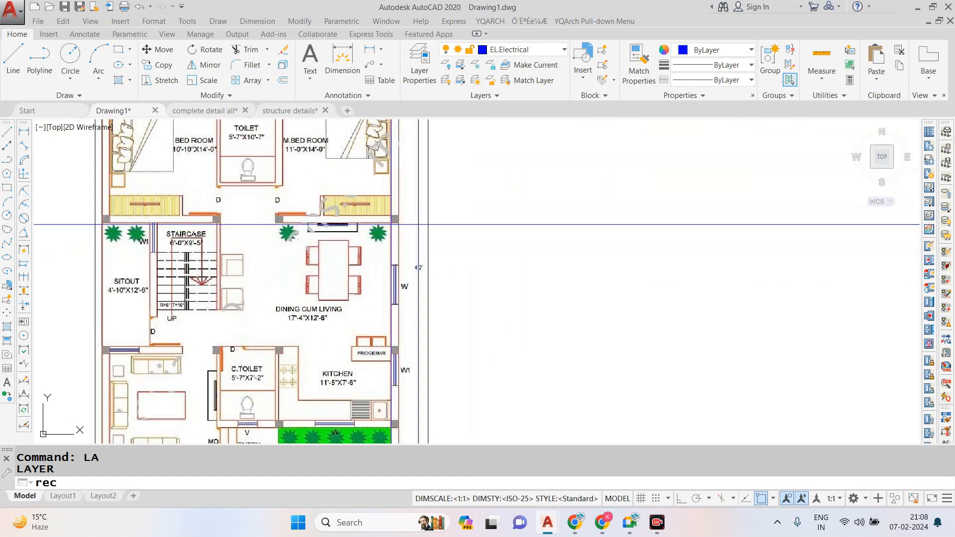
pyautogui.press('Return')
pyautogui.scroll(1, 420, 231)
pyautogui.click(524, 187)
pyautogui.write('d')
pyautogui.press('Return')
pyautogui.write("30'")
pyautogui.press('Return')
pyautogui.write("40'")
pyautogui.press('Return')
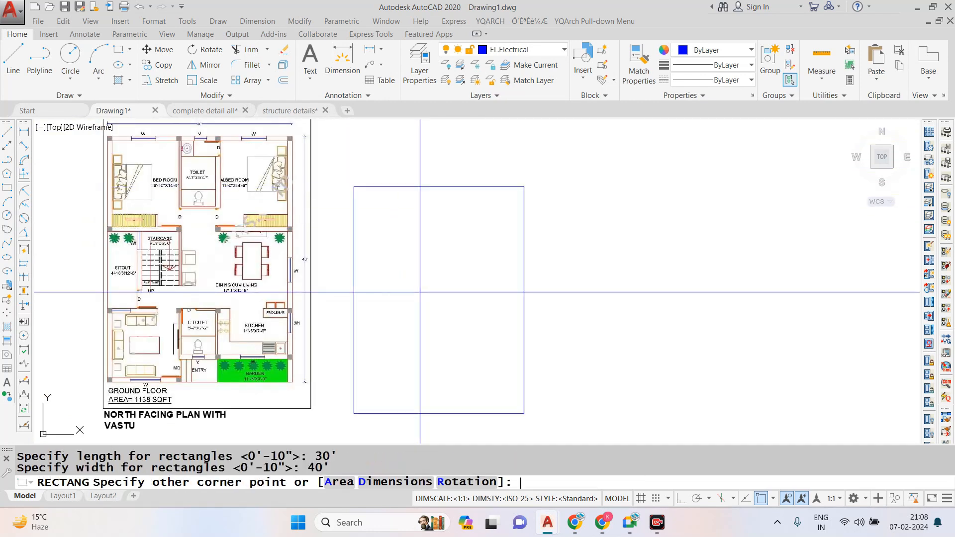
pyautogui.click(420, 292)
pyautogui.press('Escape')
# - Make WALL the current layer
pyautogui.click(627, 154)
pyautogui.click(454, 251)
pyautogui.press('Escape')
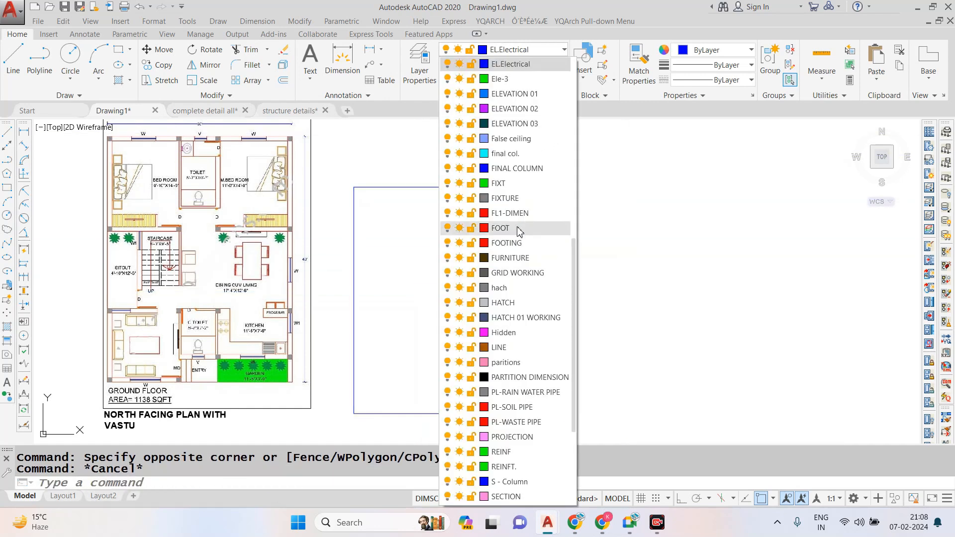
pyautogui.press('w')
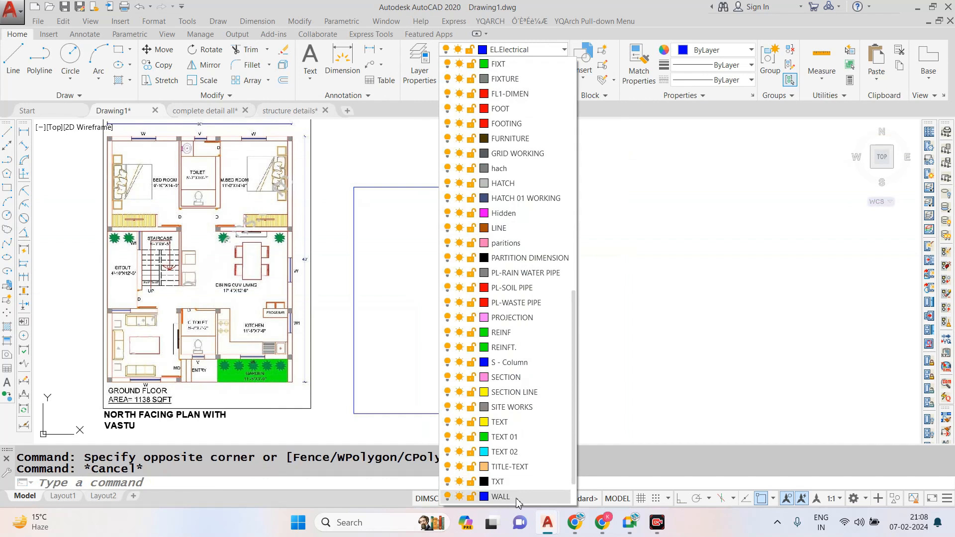
pyautogui.press('Return')
# - Select the 30' by 40' rectangle and assign it to the WALL layer
pyautogui.click(455, 305)
pyautogui.click(607, 227)
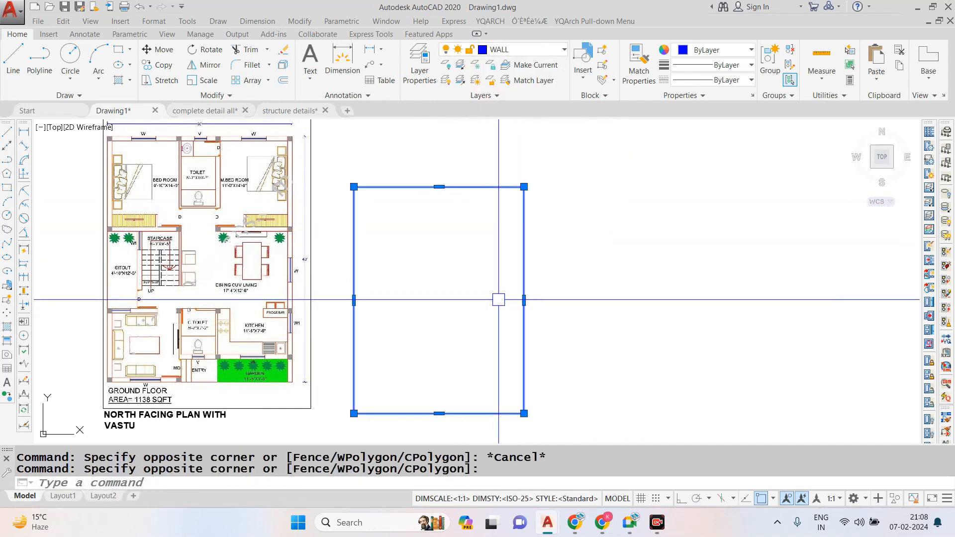
pyautogui.click(549, 50)
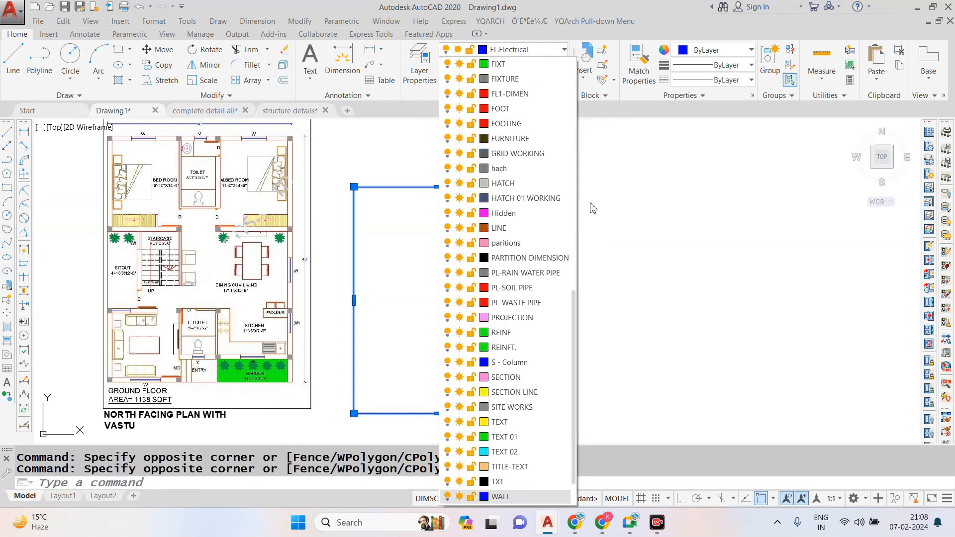
pyautogui.click(527, 495)
pyautogui.press('Escape')
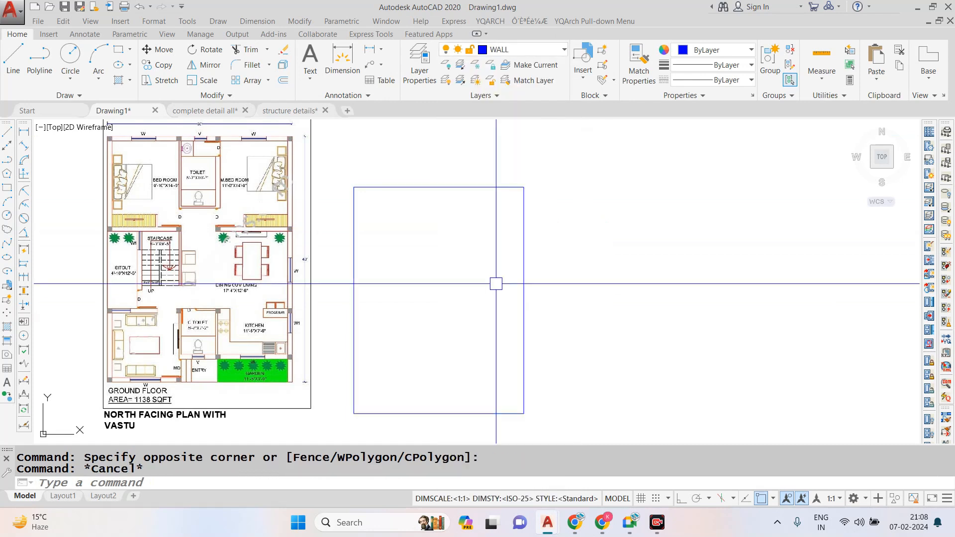
pyautogui.press('Escape')
# - Offset the rectangle 9" inward to form the outer wall thickness
pyautogui.moveTo(497, 258); pyautogui.dragTo(581, 274, button='middle')
pyautogui.write('o')
pyautogui.press('Return')
pyautogui.write('9')
pyautogui.press('Return')
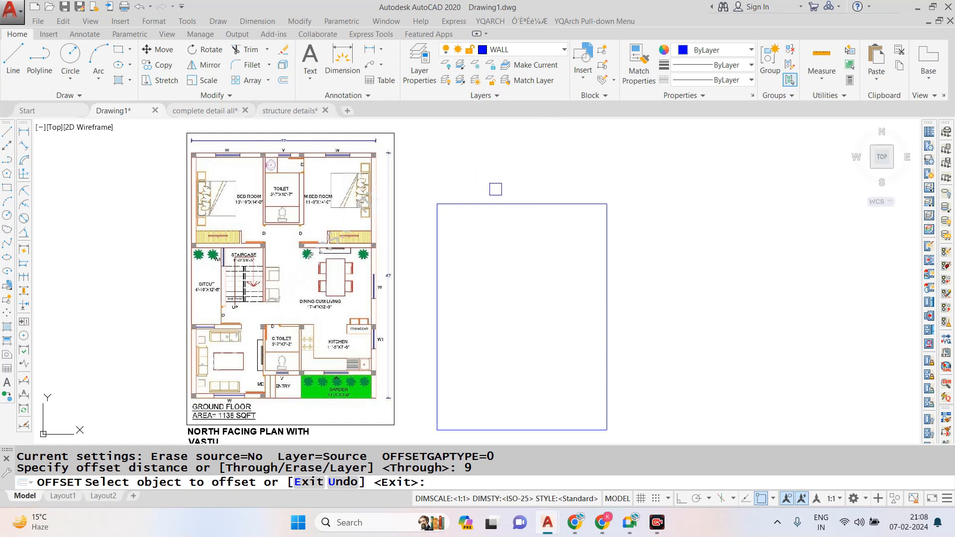
pyautogui.click(498, 204)
pyautogui.click(482, 279)
pyautogui.press('Escape')
# - Explode both the outer and inner wall rectangles into separate lines
pyautogui.scroll(6, 189, 155)
pyautogui.scroll(-6, 229, 153)
pyautogui.write('x')
pyautogui.press('Return')
pyautogui.click(687, 166)
pyautogui.click(515, 306)
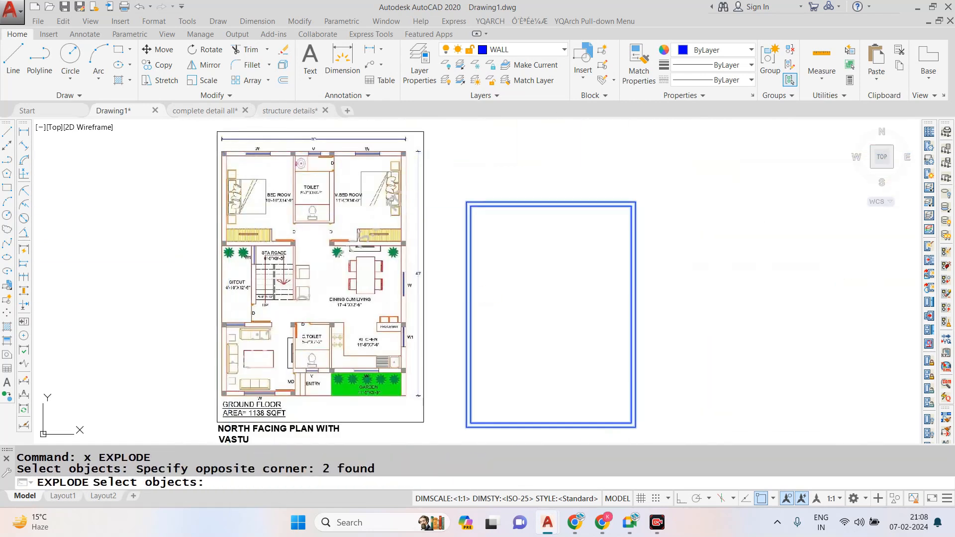
pyautogui.press('Return')
# - Examine the bedroom and toilet dimensions and their dividing walls in the upper part of the reference plan
pyautogui.scroll(3, 593, 196)
pyautogui.scroll(-3, 256, 150)
pyautogui.scroll(5, 260, 171)
pyautogui.scroll(-1, 261, 172)
pyautogui.scroll(-4, 363, 186)
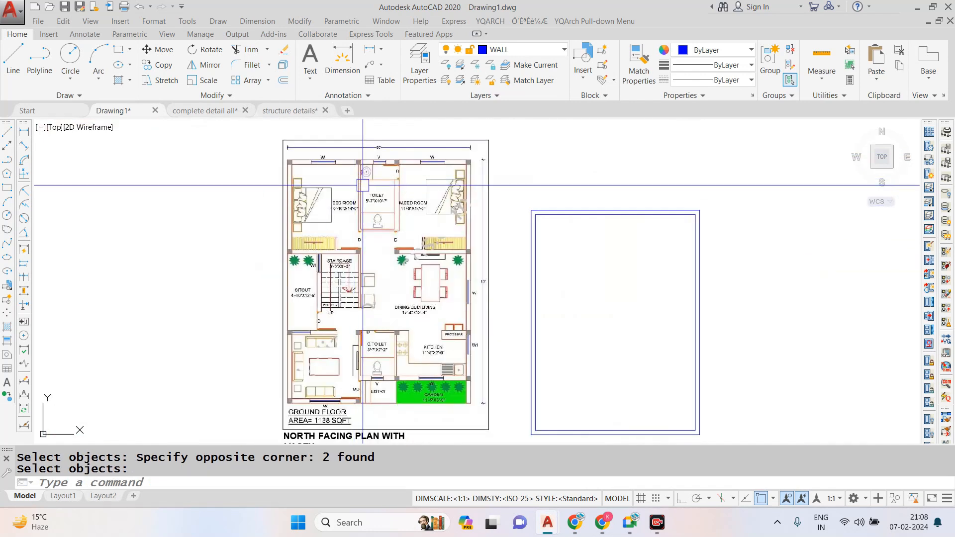
pyautogui.scroll(3, 363, 186)
pyautogui.scroll(4, 393, 186)
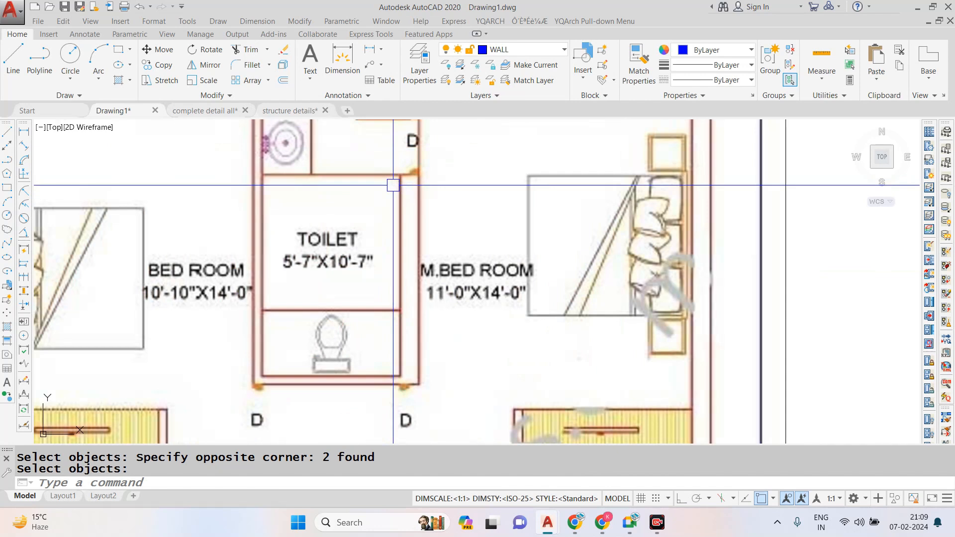
pyautogui.scroll(-4, 393, 186)
pyautogui.scroll(2, 388, 178)
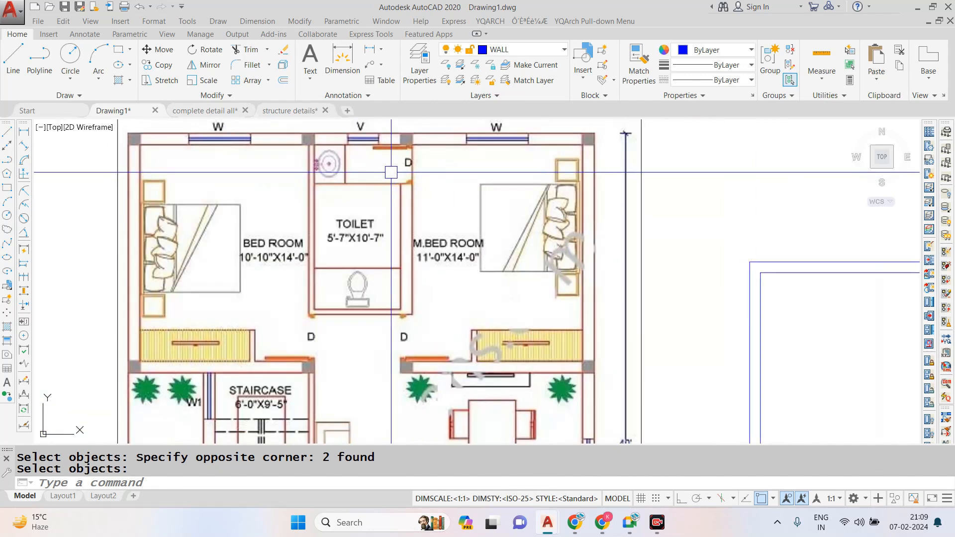
pyautogui.scroll(-2, 388, 178)
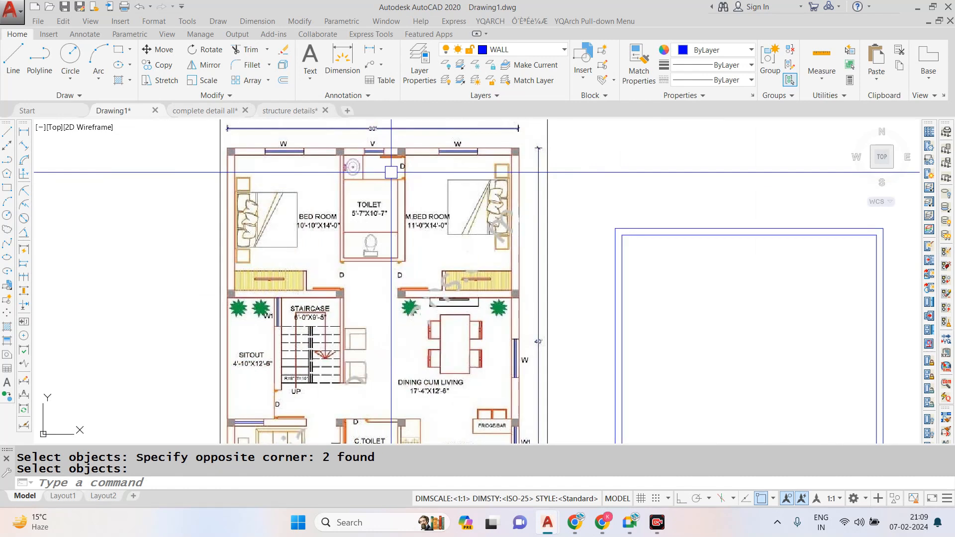
pyautogui.scroll(2, 391, 173)
pyautogui.scroll(-2, 205, 183)
pyautogui.press('Escape')
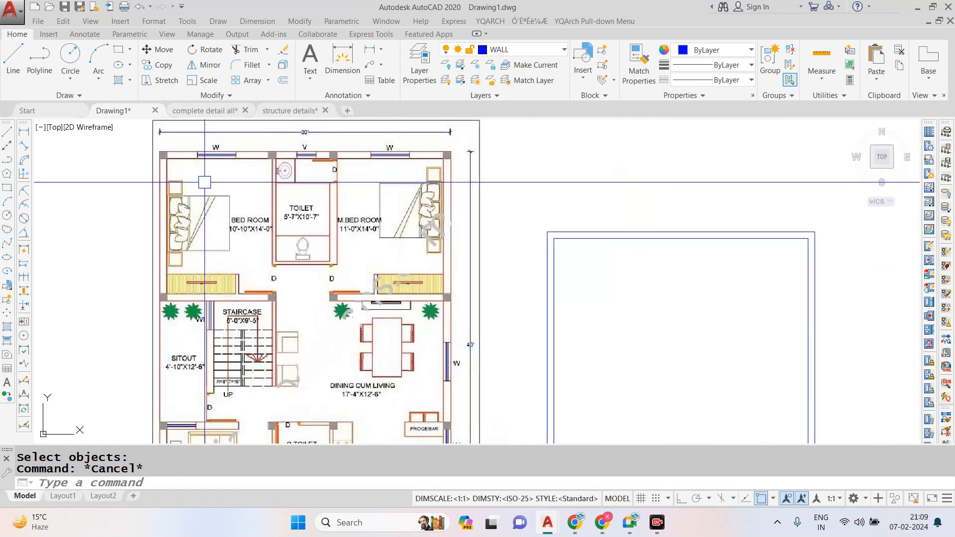
# - Offset the inner line of the left outer wall 10' to the right for the first bedroom's width
pyautogui.write('o')
pyautogui.press('Return')
pyautogui.write("10'")
pyautogui.press('Return')
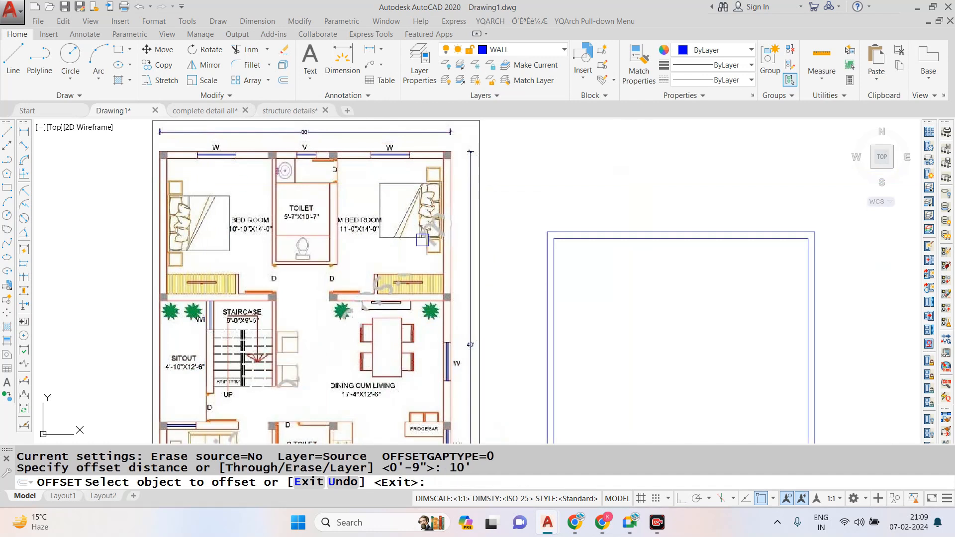
pyautogui.click(559, 312)
pyautogui.click(597, 318)
pyautogui.press('Escape')
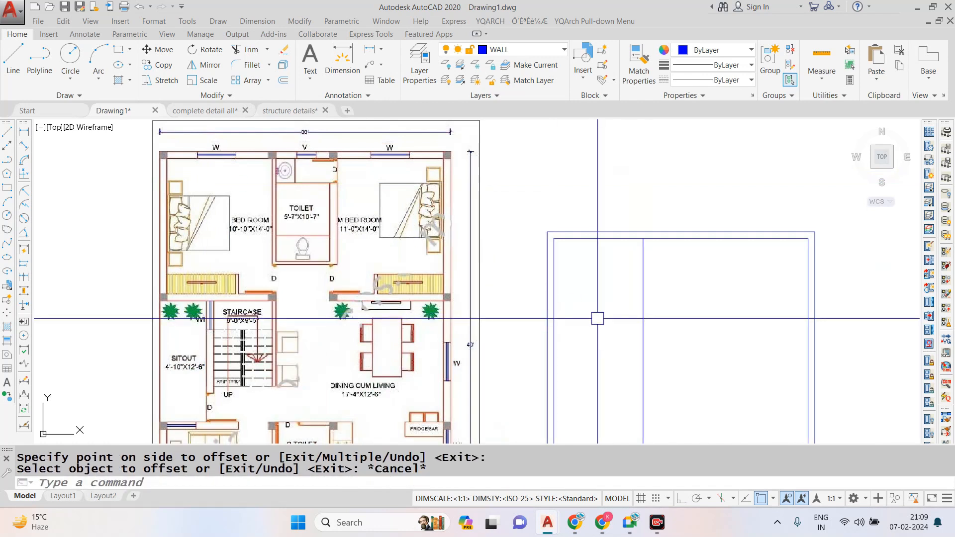
# - Offset the new vertical partition line 4.5" to the right to give the bedroom wall its thickness
pyautogui.write('o')
pyautogui.press('Return')
pyautogui.press('Escape')
pyautogui.write('o')
pyautogui.press('Return')
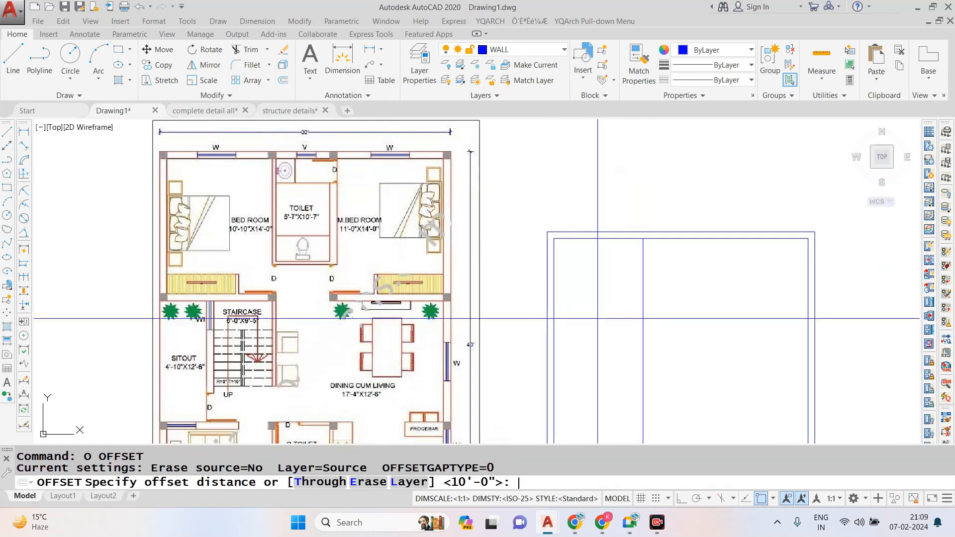
pyautogui.scroll(-3, 353, 197)
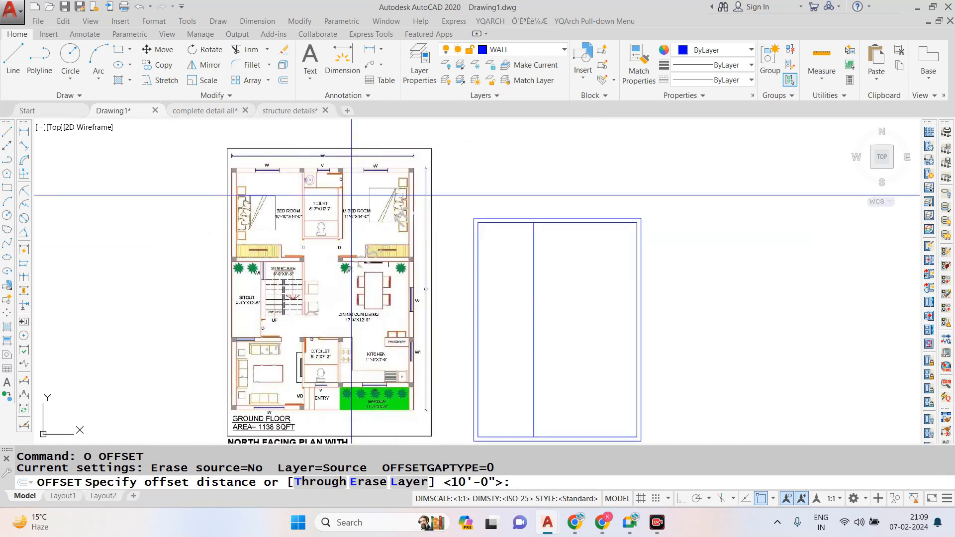
pyautogui.scroll(3, 363, 217)
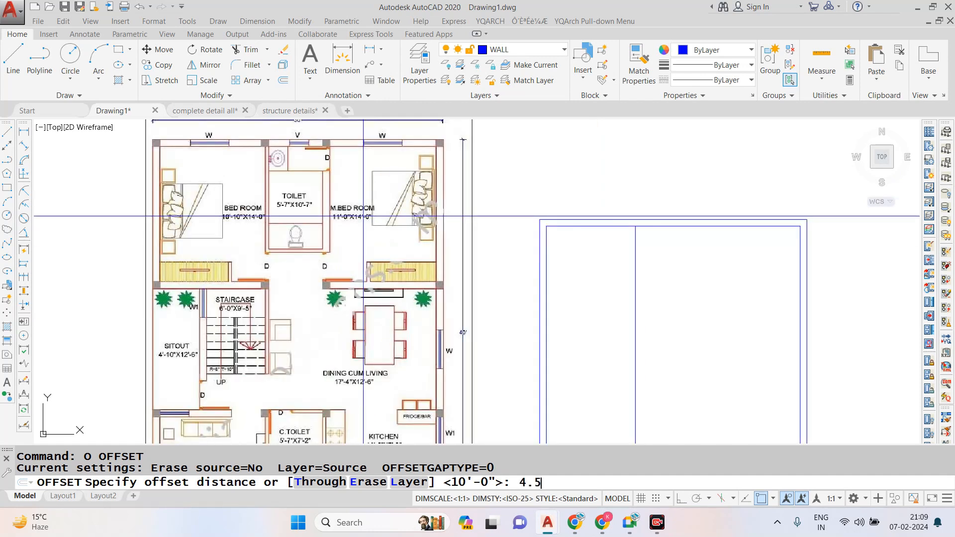
pyautogui.write('4.5')
pyautogui.press('Return')
pyautogui.click(635, 294)
pyautogui.click(736, 298)
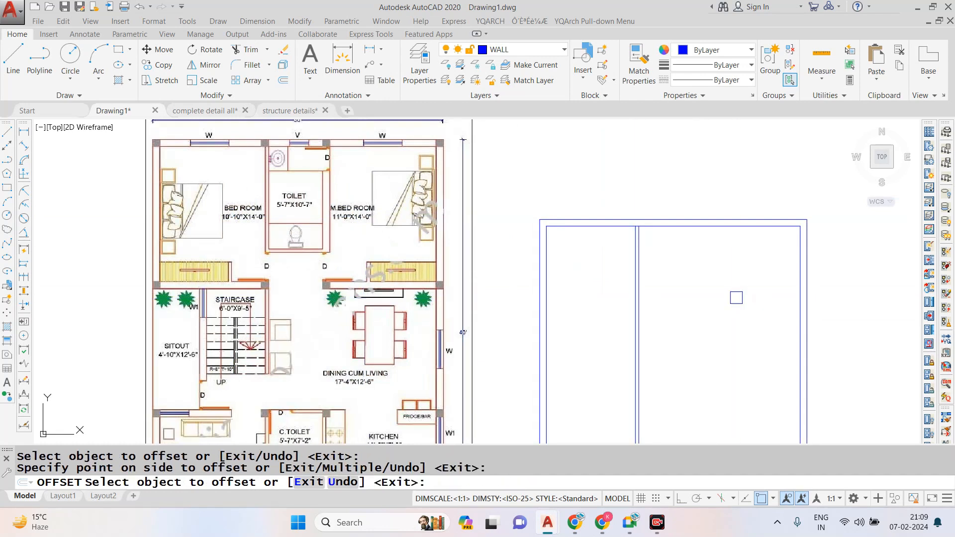
pyautogui.press('Escape')
# - Offset the inner line of the right outer wall 11' to the left for the master bedroom's width
pyautogui.write('o')
pyautogui.press('Return')
pyautogui.write("11'")
pyautogui.press('Return')
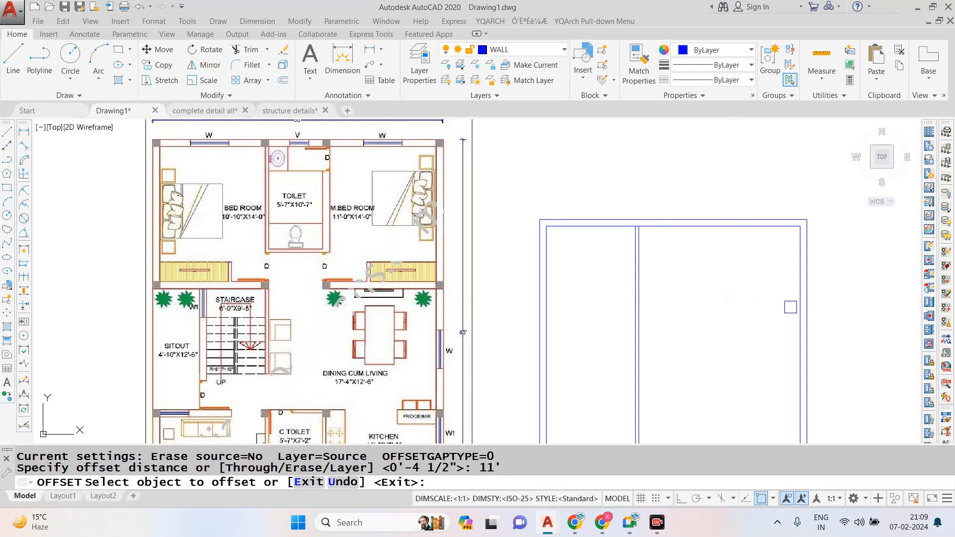
pyautogui.click(799, 307)
pyautogui.click(685, 307)
pyautogui.press('Escape')
pyautogui.write('p')
pyautogui.press('Escape')
# - Offset the master bedroom's partition line 9" to the left to form the wall's second face
pyautogui.write('o')
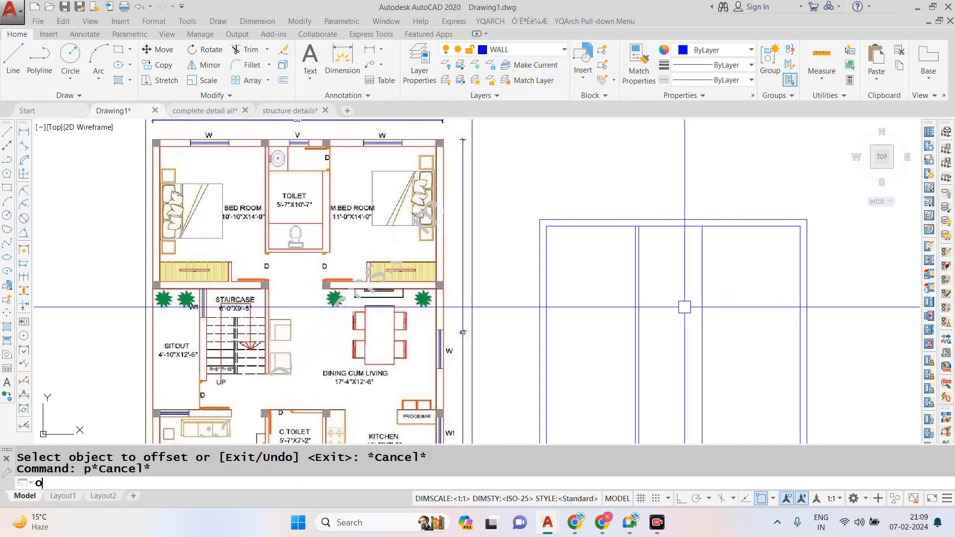
pyautogui.press('Return')
pyautogui.write('9')
pyautogui.press('Return')
pyautogui.click(691, 313)
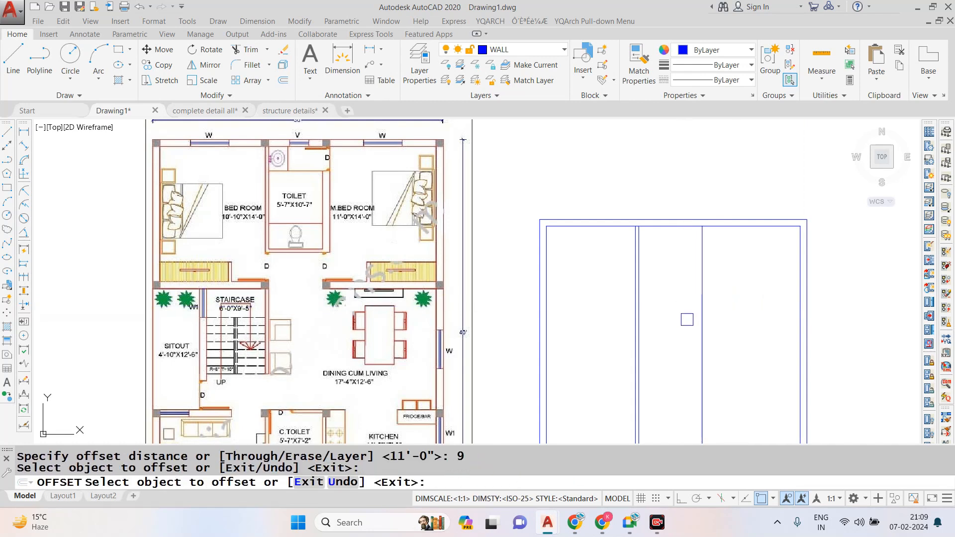
pyautogui.click(702, 324)
pyautogui.click(689, 327)
pyautogui.press('Escape')
pyautogui.press('Escape')
pyautogui.press('Escape')
# - Offset the inner line of the top outer wall 4' downward, following the toilet layout in the reference plan
pyautogui.scroll(4, 308, 130)
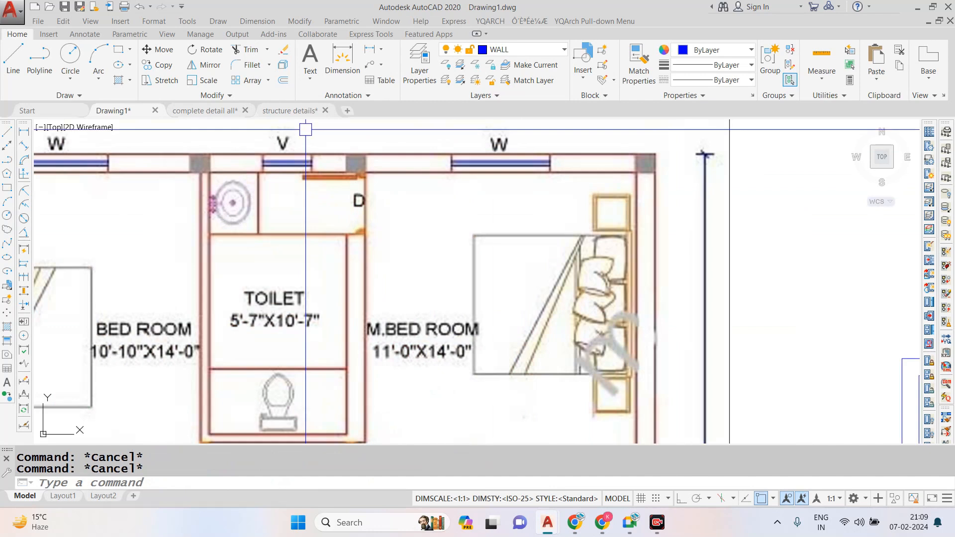
pyautogui.scroll(-2, 305, 151)
pyautogui.scroll(-3, 343, 151)
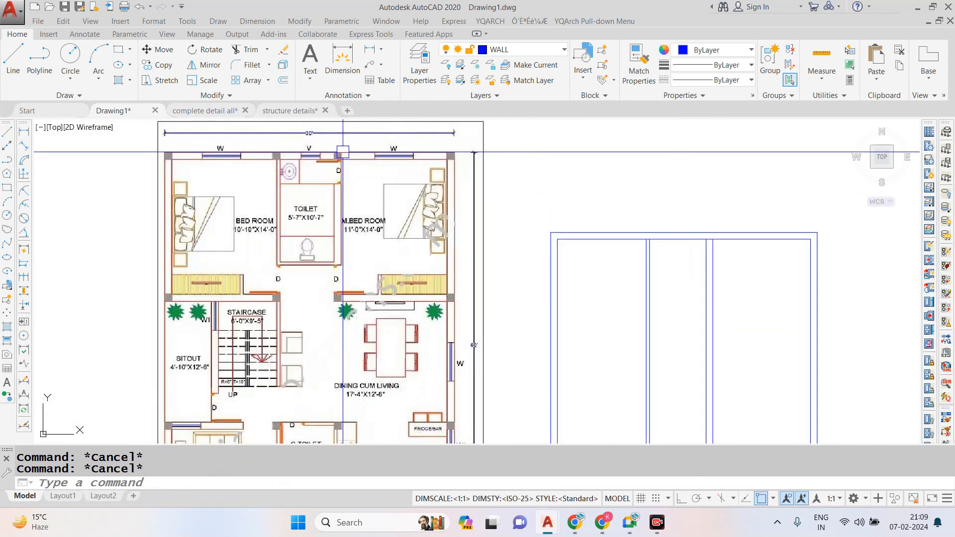
pyautogui.scroll(3, 328, 194)
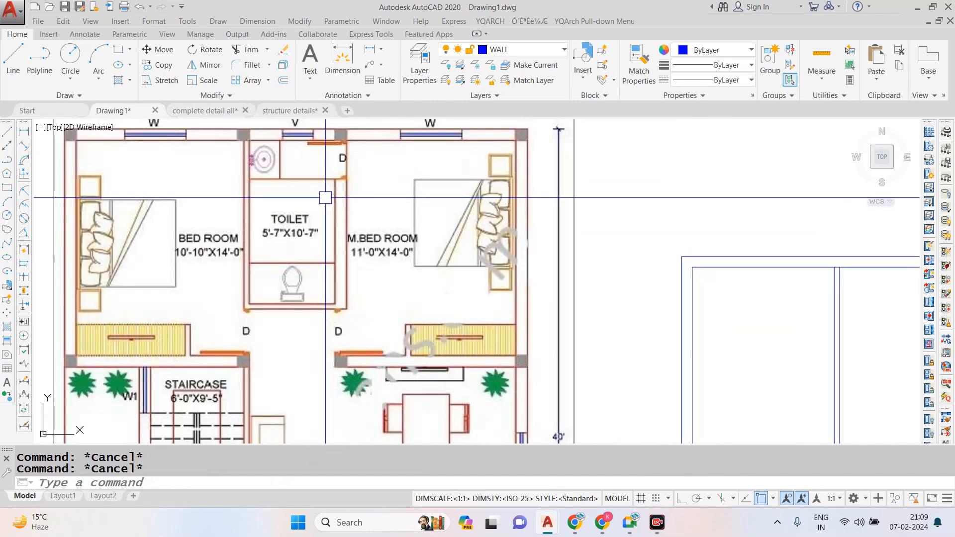
pyautogui.scroll(-2, 323, 199)
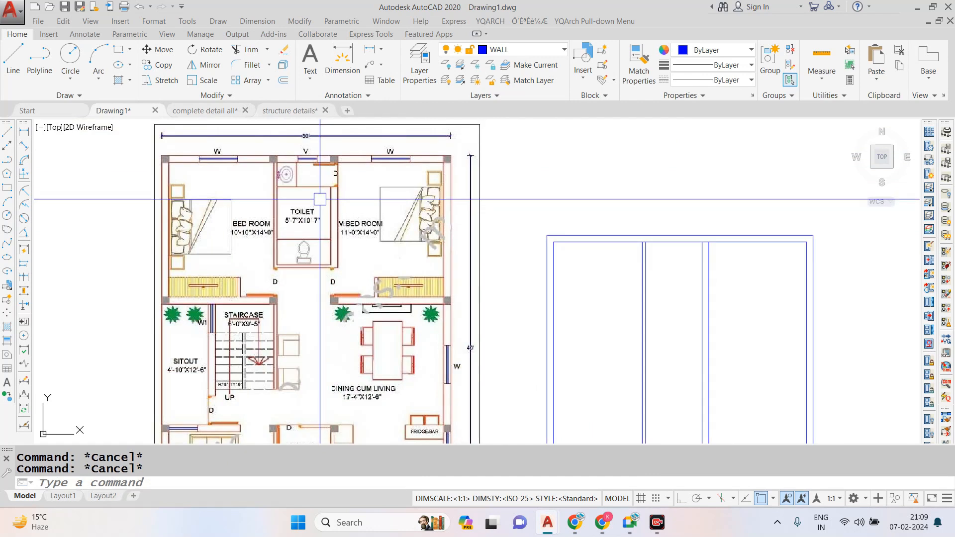
pyautogui.scroll(-2, 323, 200)
pyautogui.scroll(2, 412, 199)
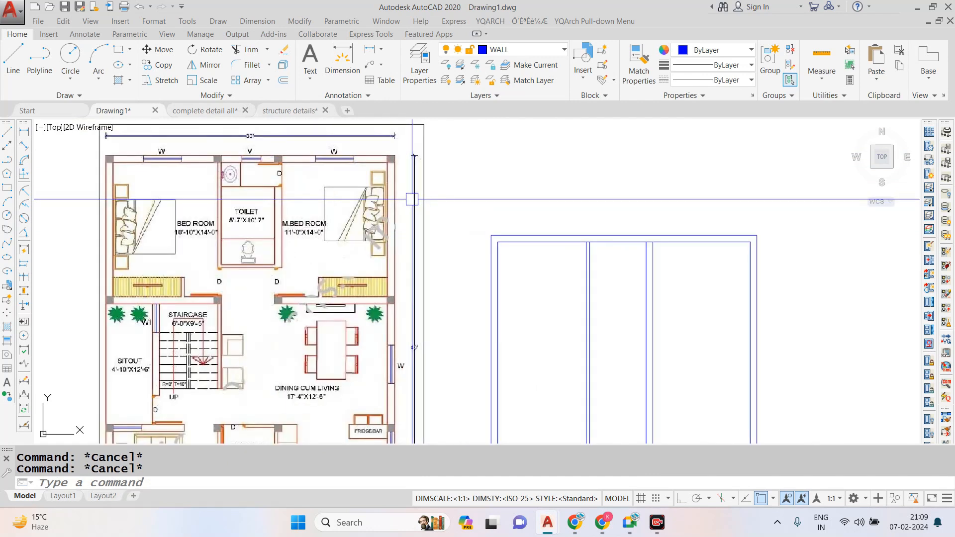
pyautogui.press('Return')
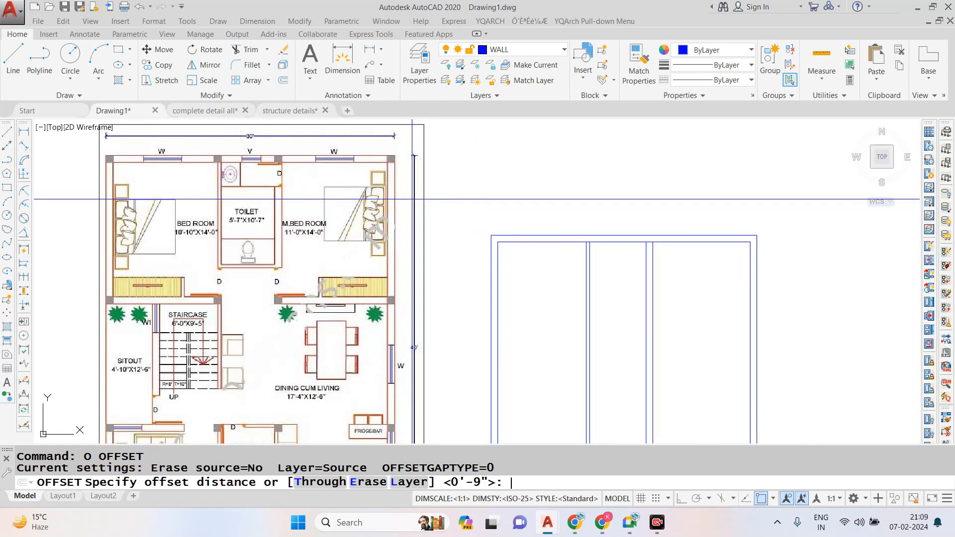
pyautogui.write("4'")
pyautogui.press('Return')
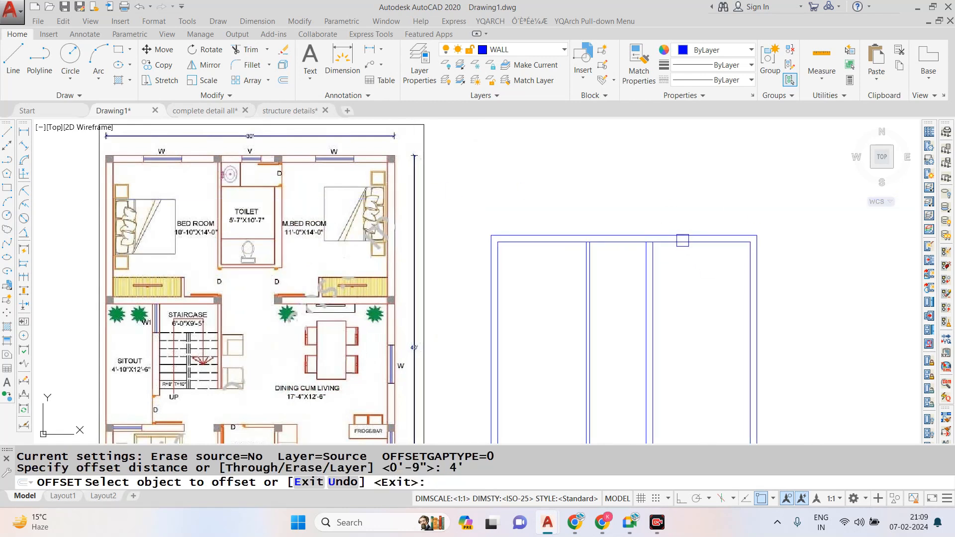
pyautogui.click(660, 244)
pyautogui.click(671, 275)
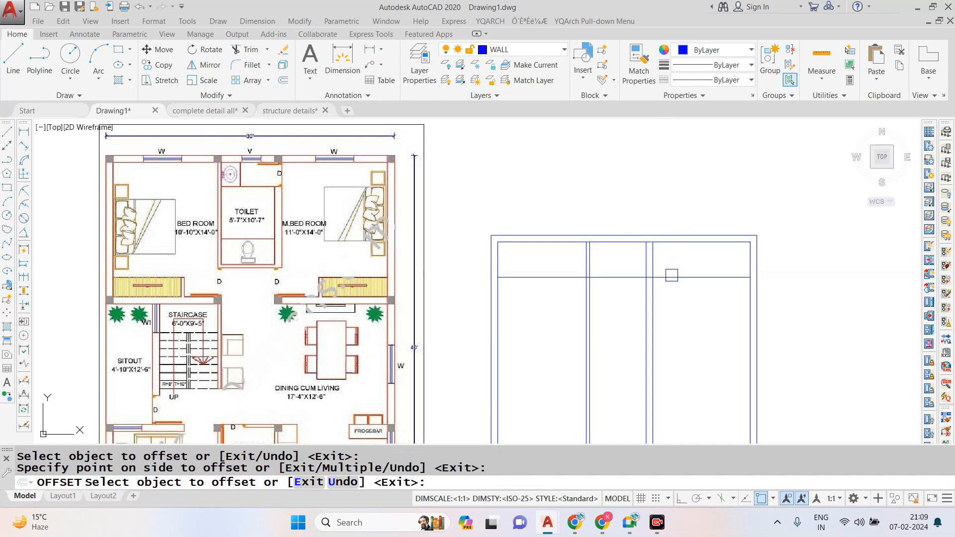
pyautogui.press('Escape')
# - Offset the new horizontal line 4" downward to form a thin cross wall
pyautogui.write('o')
pyautogui.press('Return')
pyautogui.write('4')
pyautogui.press('Return')
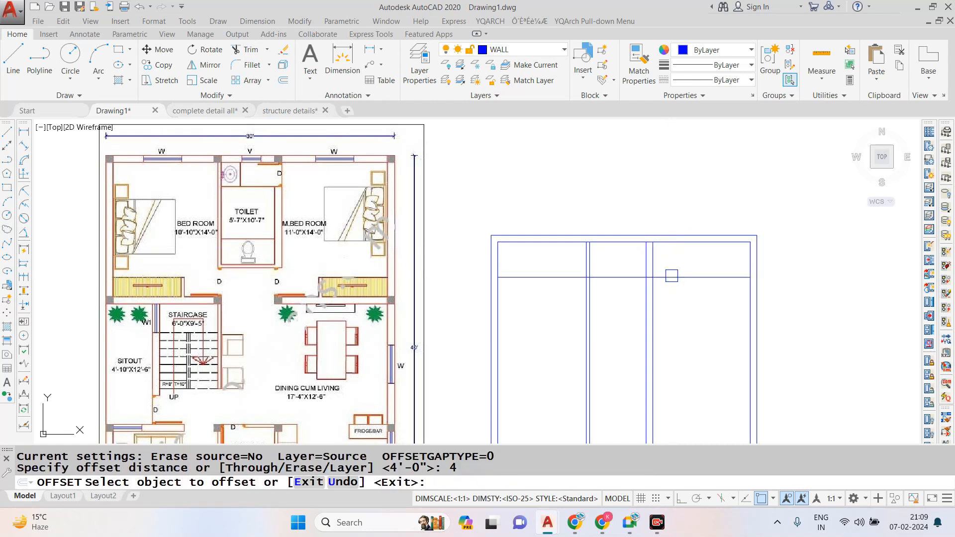
pyautogui.click(671, 277)
pyautogui.click(677, 319)
pyautogui.press('Escape')
pyautogui.write('r')
pyautogui.press('Escape')
# - Trim the two horizontal cross-wall lines out of both bedrooms, keeping them only between the vertical partitions
pyautogui.write('tr')
pyautogui.press('Return')
pyautogui.press('Return')
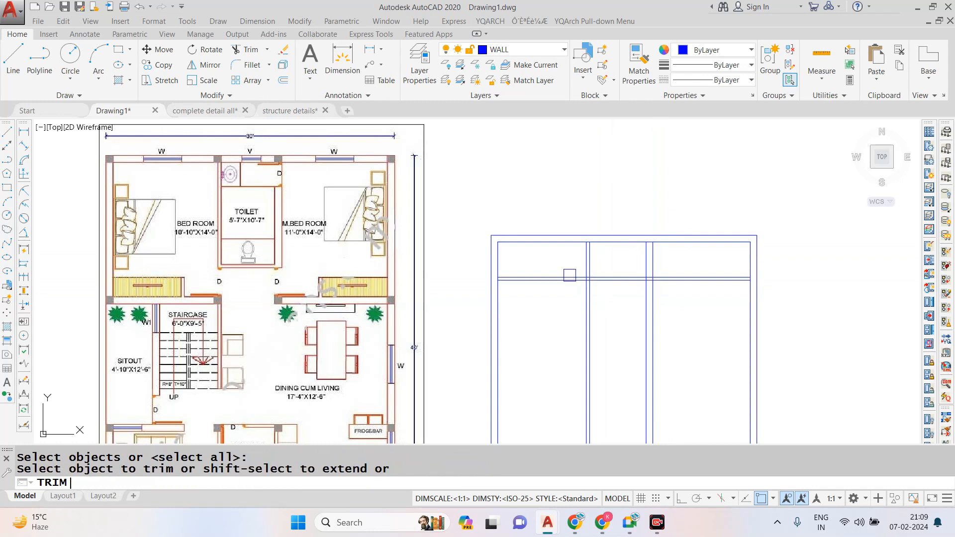
pyautogui.scroll(2, 570, 275)
pyautogui.click(572, 264)
pyautogui.click(544, 340)
pyautogui.press('Escape')
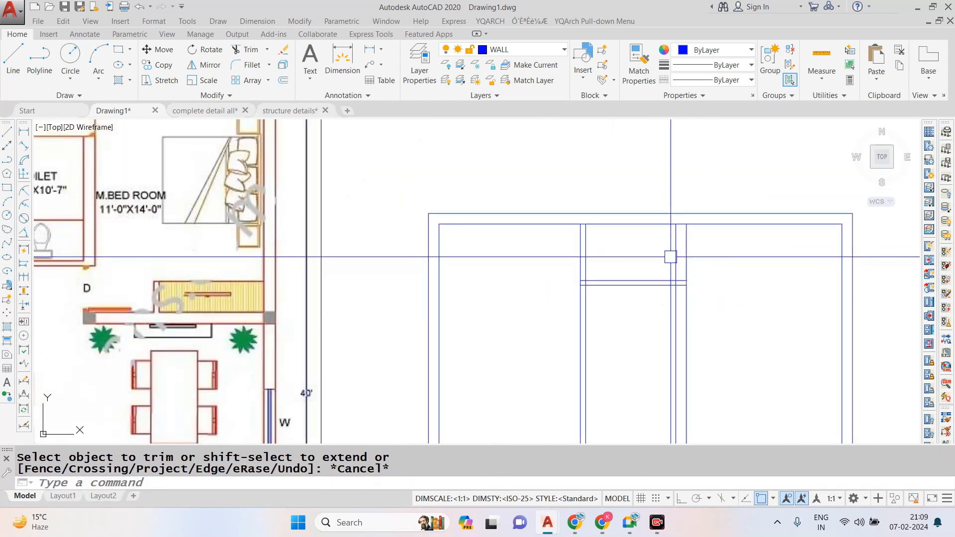
pyautogui.write('l')
pyautogui.press('Return')
pyautogui.scroll(2, 599, 219)
pyautogui.click(565, 220)
pyautogui.press('Escape')
pyautogui.press('Return')
pyautogui.click(566, 230)
pyautogui.press('Escape')
# - Draw two crossing diagonal lines between the opposite corners of the small space above the cross wall
pyautogui.press('Return')
pyautogui.click(796, 375)
pyautogui.click(566, 230)
pyautogui.press('Escape')
pyautogui.press('Return')
pyautogui.click(566, 374)
pyautogui.click(796, 230)
pyautogui.scroll(-3, 454, 173)
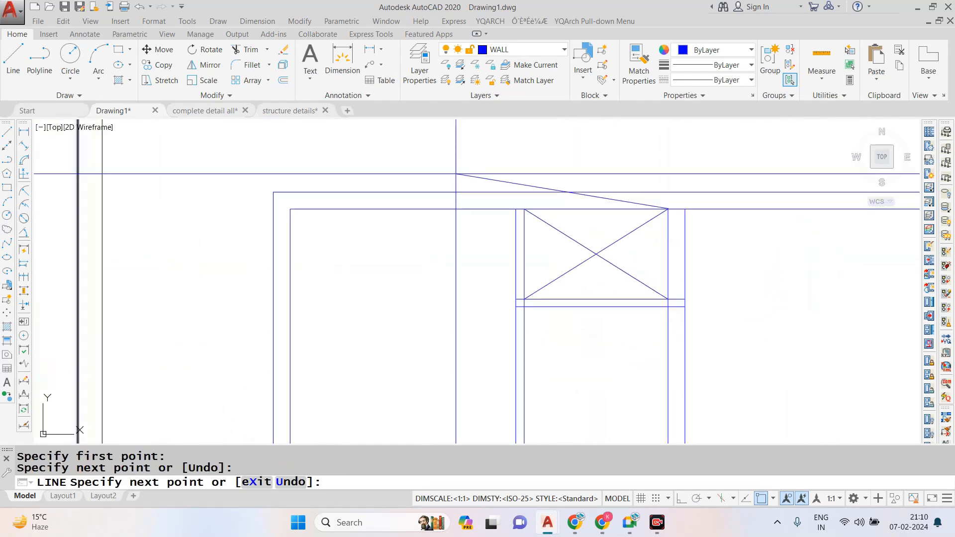
pyautogui.press('Escape')
pyautogui.scroll(-3, 532, 223)
pyautogui.scroll(2, 448, 175)
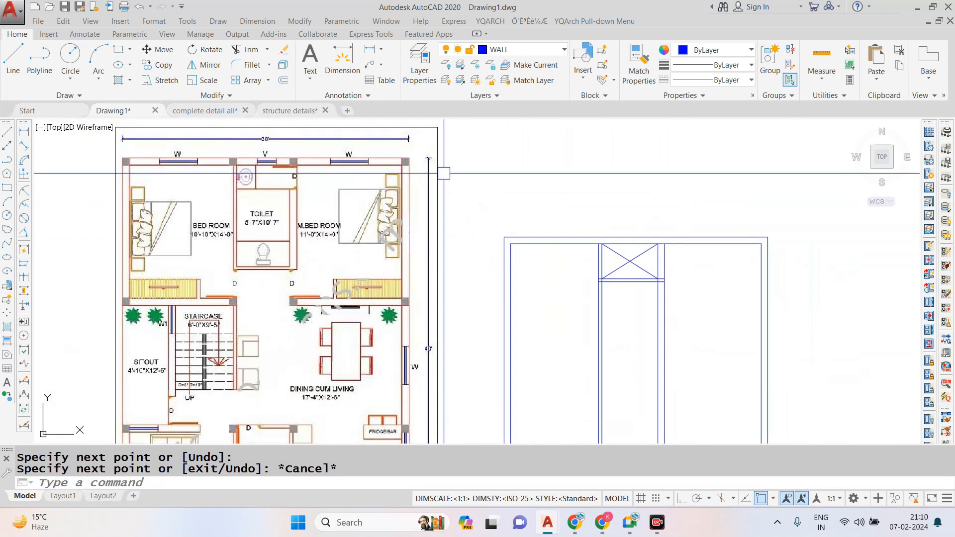
pyautogui.write('o')
pyautogui.press('Return')
pyautogui.write("5'")
pyautogui.press('Return')
pyautogui.press('Escape')
# - Offset the lower line of the thin cross wall 10' downward
pyautogui.write('o')
pyautogui.press('Return')
pyautogui.write('10')
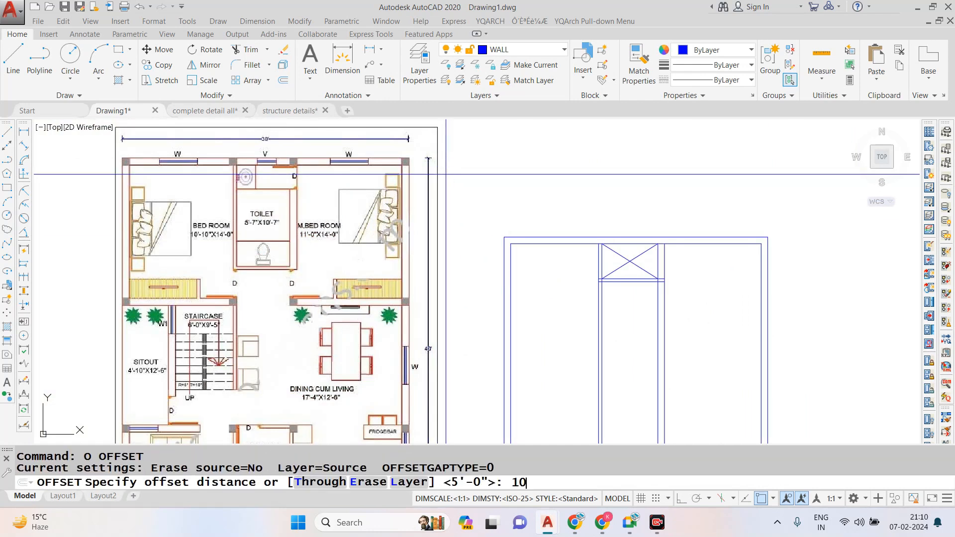
pyautogui.write("'")
pyautogui.press('Return')
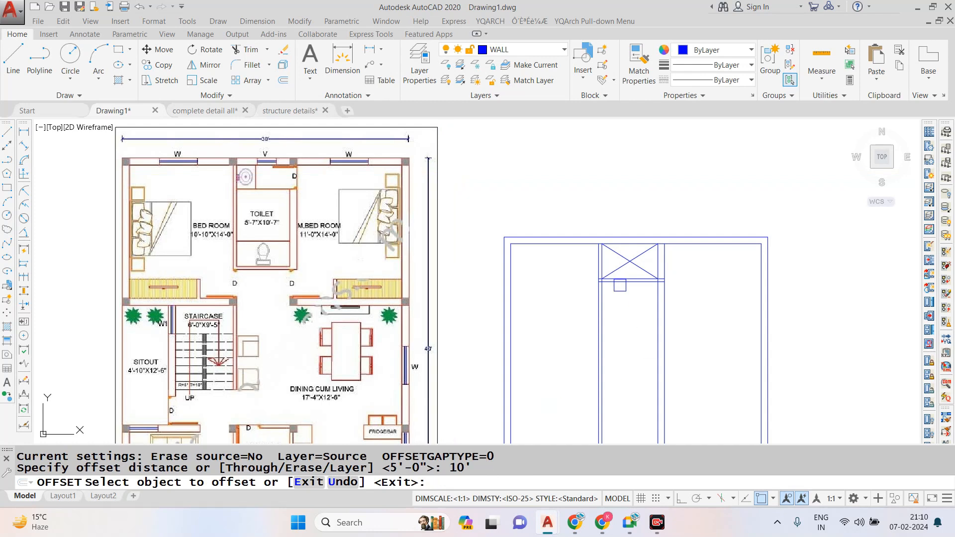
pyautogui.click(620, 285)
pyautogui.click(629, 321)
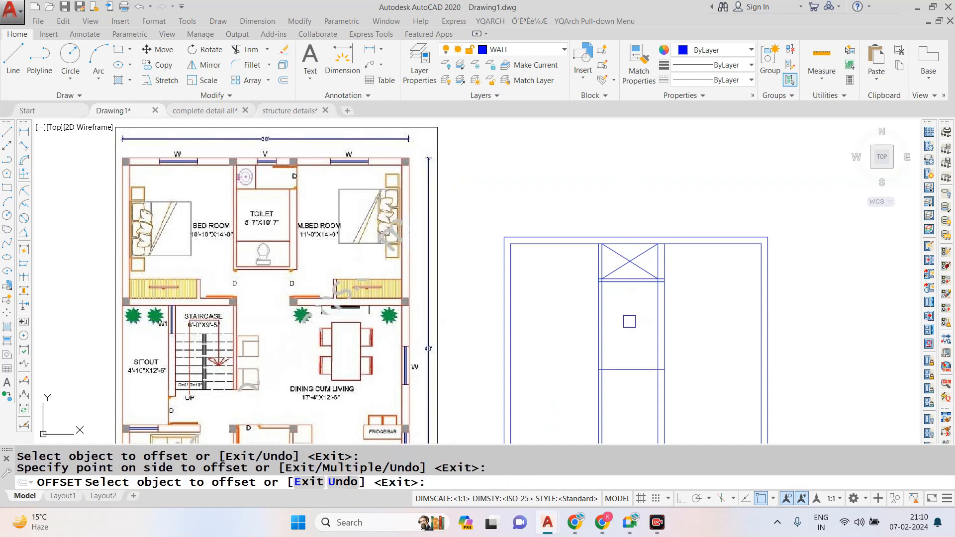
# - Offset the new horizontal line between the partitions by 4.5" to form a second thin cross wall
pyautogui.press('Return')
pyautogui.write('o')
pyautogui.press('Return')
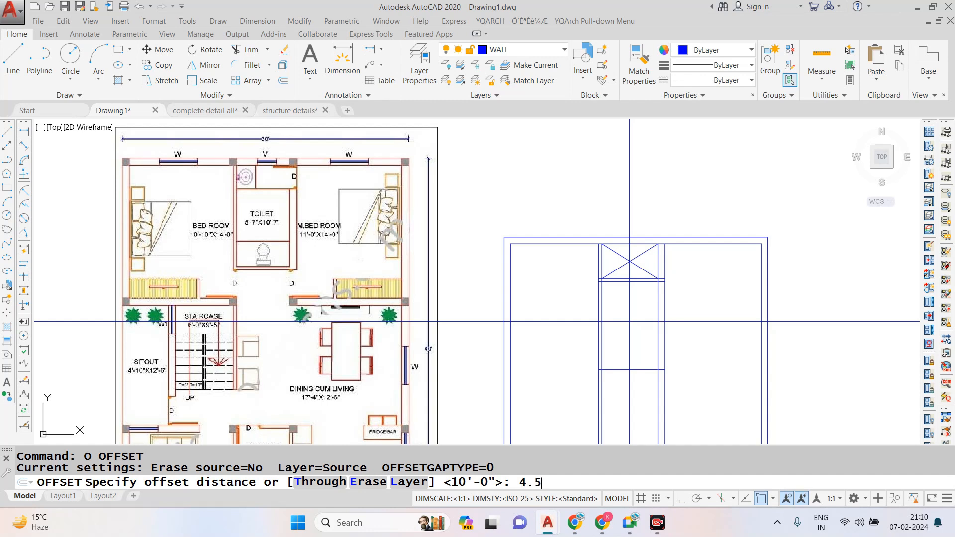
pyautogui.press('Return')
pyautogui.scroll(2, 629, 322)
pyautogui.click(619, 405)
pyautogui.click(619, 405)
pyautogui.scroll(-4, 591, 315)
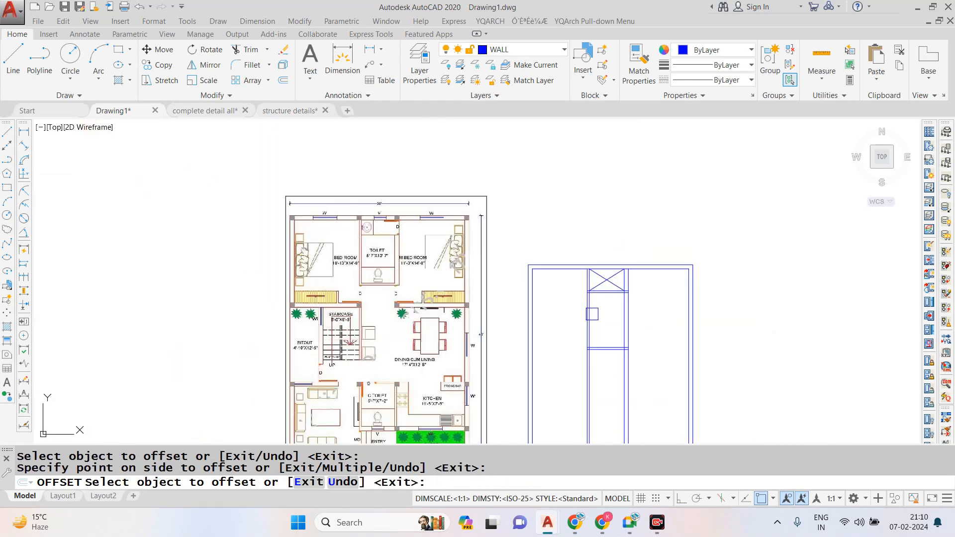
# - Offset the inner line of the top outer wall 14' downward to mark the bedroom depth
pyautogui.press('Escape')
pyautogui.press('Escape')
pyautogui.scroll(2, 553, 315)
pyautogui.write('o')
pyautogui.press('Return')
pyautogui.write('14')
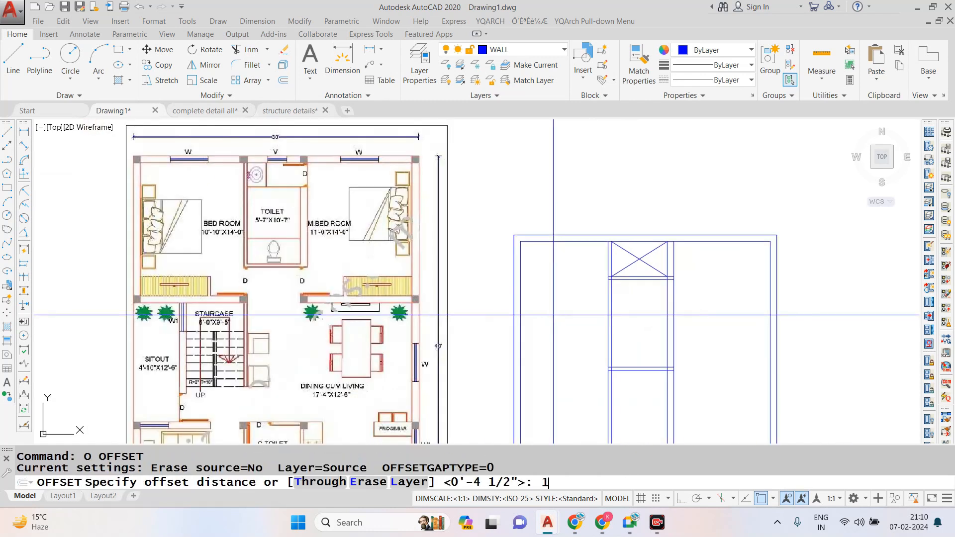
pyautogui.press('Return')
pyautogui.click(549, 242)
pyautogui.click(539, 260)
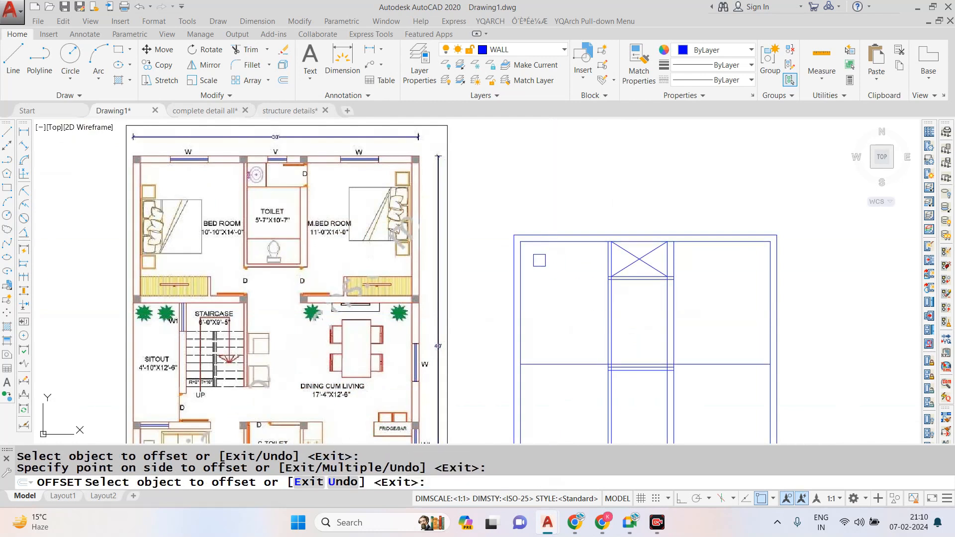
# - Erase the two short horizontal lines of the second cross wall just below the 14' bedroom line
pyautogui.moveTo(651, 372); pyautogui.dragTo(613, 307, button='middle')
pyautogui.scroll(9, 613, 307)
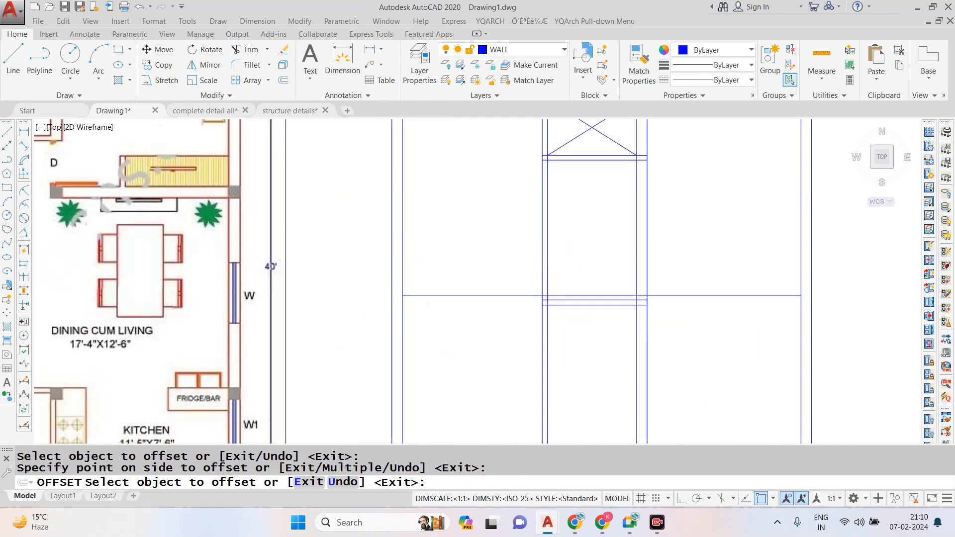
pyautogui.press('Escape')
pyautogui.click(646, 341)
pyautogui.click(454, 244)
pyautogui.write('e')
pyautogui.press('Return')
pyautogui.scroll(-6, 541, 295)
pyautogui.scroll(-3, 540, 292)
pyautogui.press('Escape')
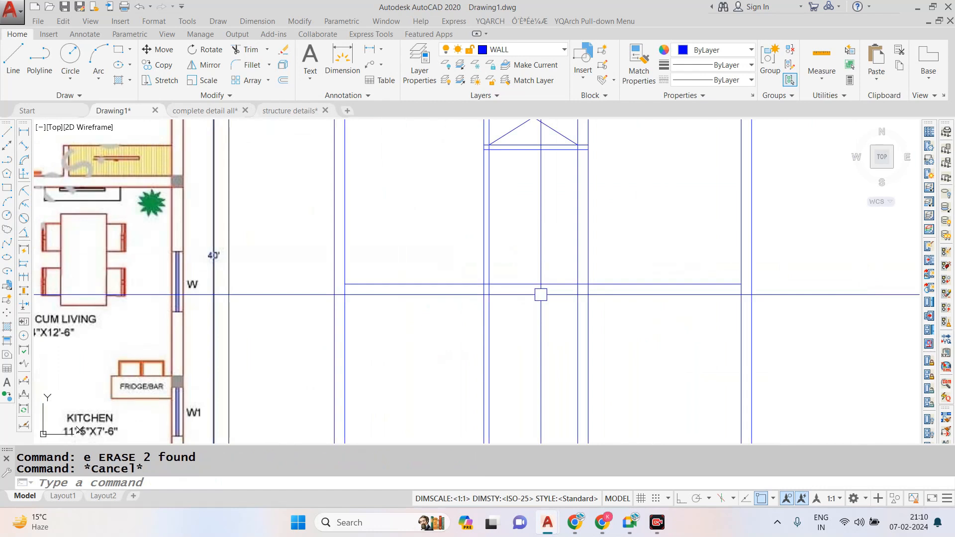
# - Offset the 14' bedroom line 9" downward to form the bedrooms' lower wall
pyautogui.write('o')
pyautogui.press('Return')
pyautogui.write('9')
pyautogui.press('Return')
pyautogui.scroll(3, 551, 306)
pyautogui.click(589, 295)
pyautogui.click(610, 354)
# - Trim away the vertical partition lines below the bedrooms' lower wall
pyautogui.press('Escape')
pyautogui.write('tr')
pyautogui.press('Return')
pyautogui.press('Return')
pyautogui.click(605, 331)
pyautogui.click(488, 373)
pyautogui.scroll(-3, 609, 341)
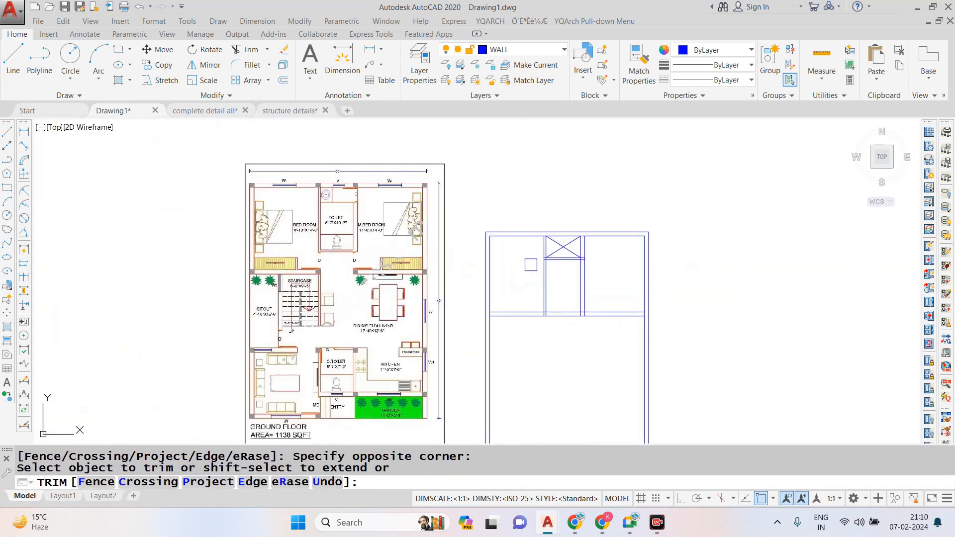
pyautogui.scroll(2, 530, 264)
pyautogui.press('Escape')
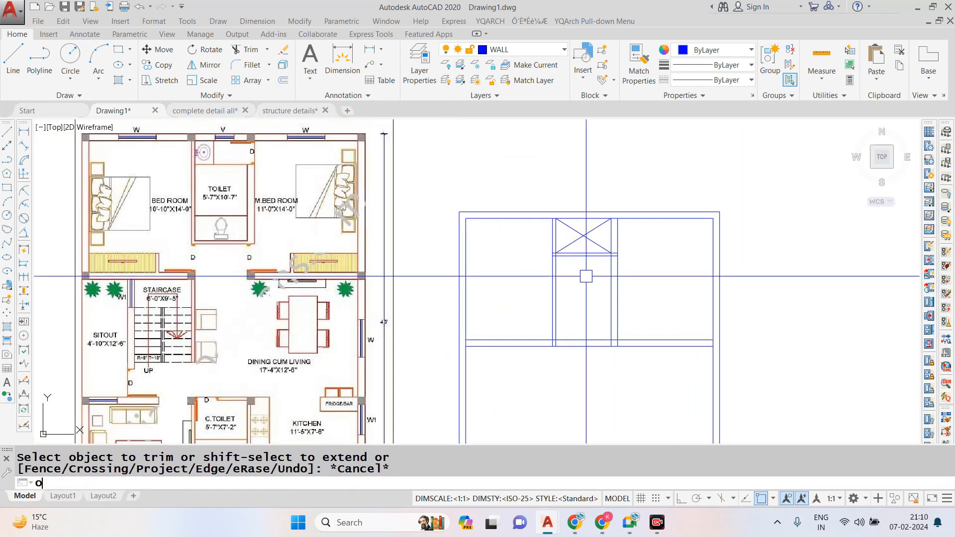
# - Try to offset the lower line of the thin cross wall 5' downward
pyautogui.write('o')
pyautogui.press('Return')
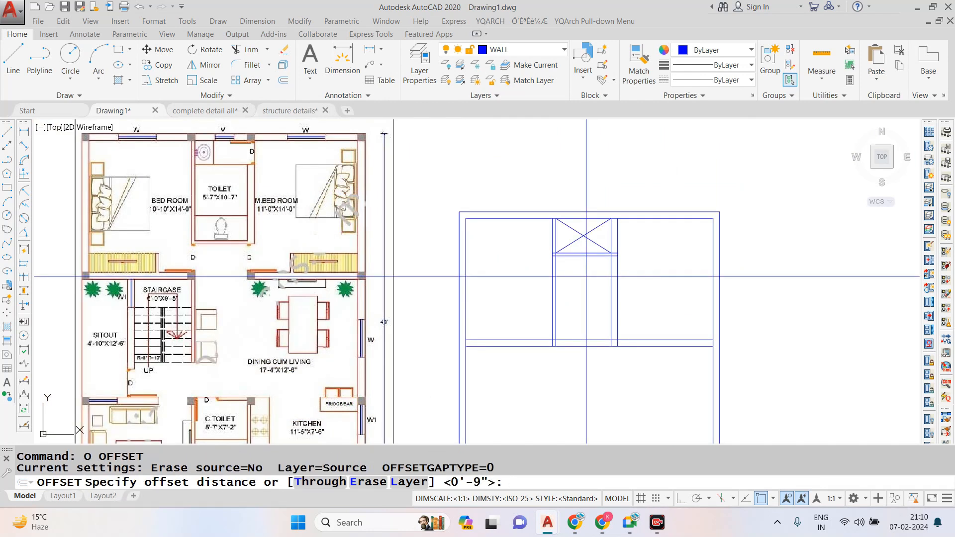
pyautogui.press('Escape')
pyautogui.press('Escape')
pyautogui.press('Escape')
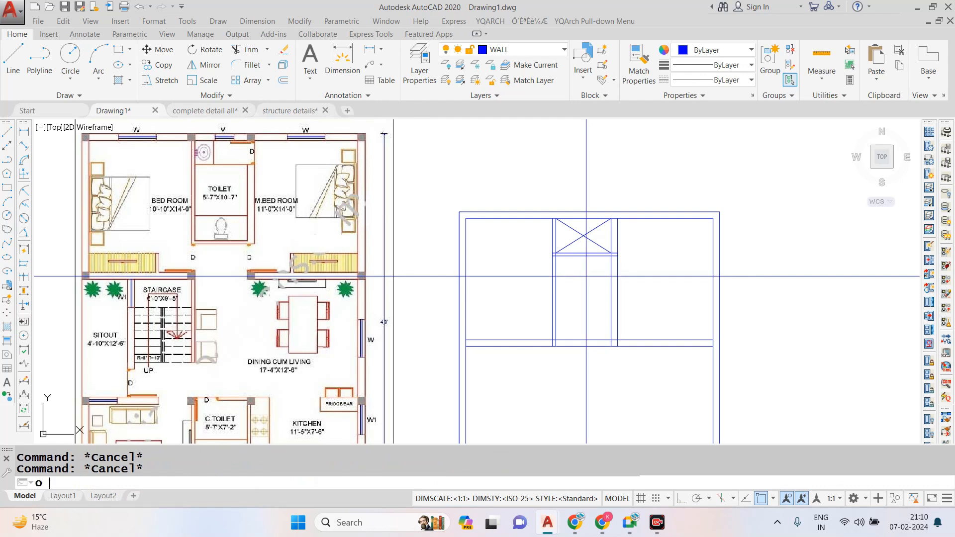
pyautogui.write('o')
pyautogui.press('Return')
pyautogui.write("5'")
pyautogui.press('Return')
pyautogui.click(581, 256)
pyautogui.click(581, 305)
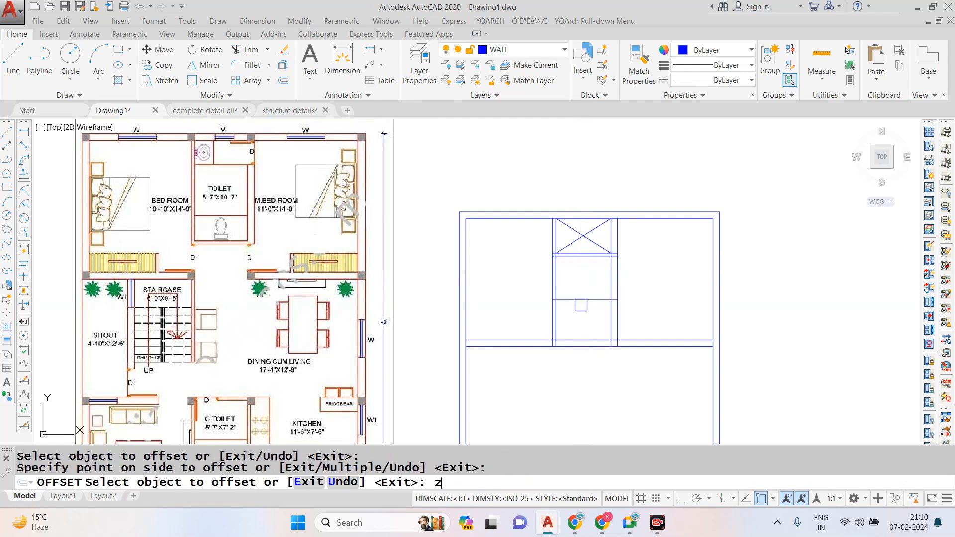
pyautogui.press('Escape')
# - Offset the lower line of the thin cross wall 6' downward inside the toilet
pyautogui.write('o')
pyautogui.press('Return')
pyautogui.write('6')
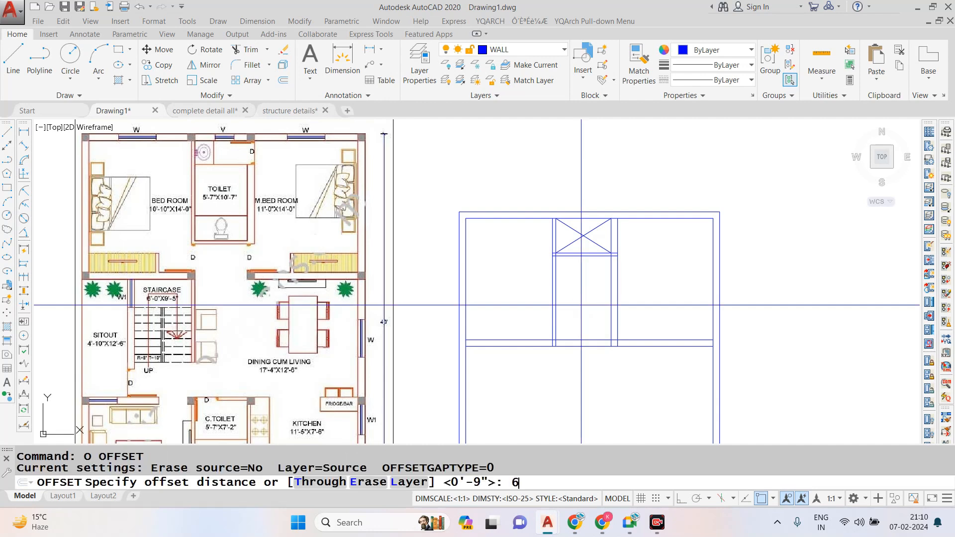
pyautogui.write("'")
pyautogui.press('Return')
pyautogui.click(573, 259)
pyautogui.click(599, 320)
# - Offset the new horizontal toilet line 2" downward
pyautogui.press('Escape')
pyautogui.write('o')
pyautogui.press('Return')
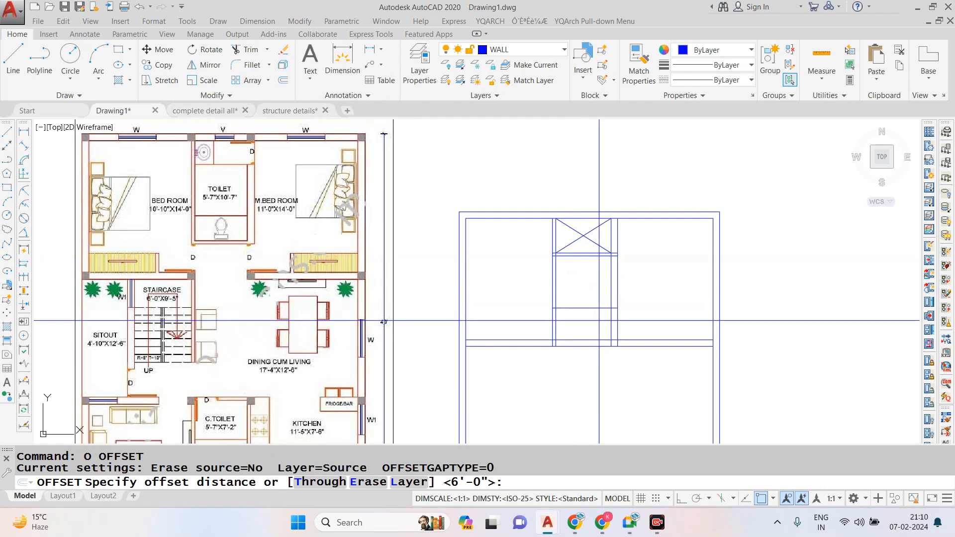
pyautogui.write('2')
pyautogui.press('Return')
pyautogui.scroll(5, 592, 313)
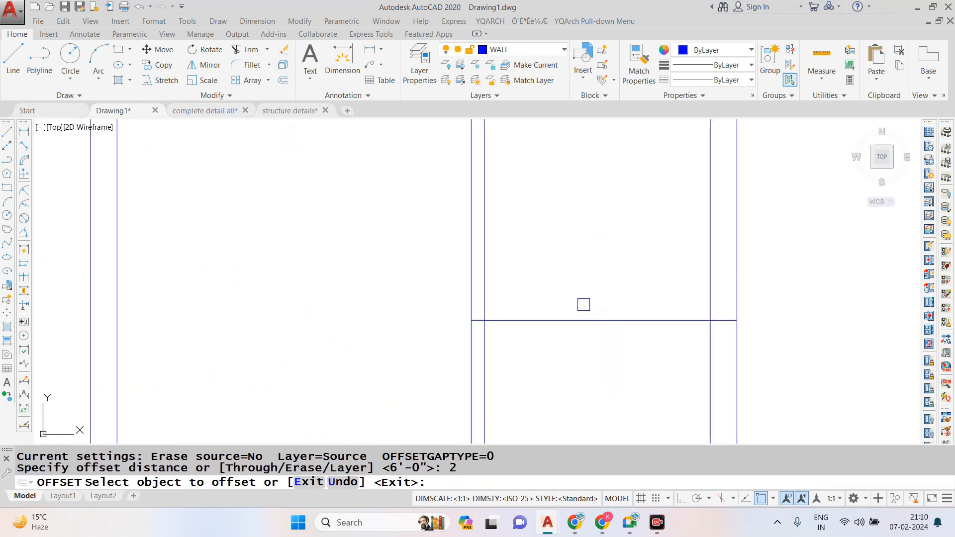
pyautogui.click(585, 321)
pyautogui.click(590, 358)
# - Trim both ends of the two 2"-spaced toilet lines back to the inner faces of the vertical partitions
pyautogui.press('Escape')
pyautogui.write('tr')
pyautogui.press('Return')
pyautogui.press('Return')
pyautogui.scroll(4, 521, 330)
pyautogui.click(417, 289)
pyautogui.click(412, 323)
pyautogui.click(402, 322)
pyautogui.scroll(-2, 477, 303)
pyautogui.scroll(3, 791, 302)
pyautogui.click(848, 262)
pyautogui.click(870, 366)
pyautogui.scroll(-7, 558, 259)
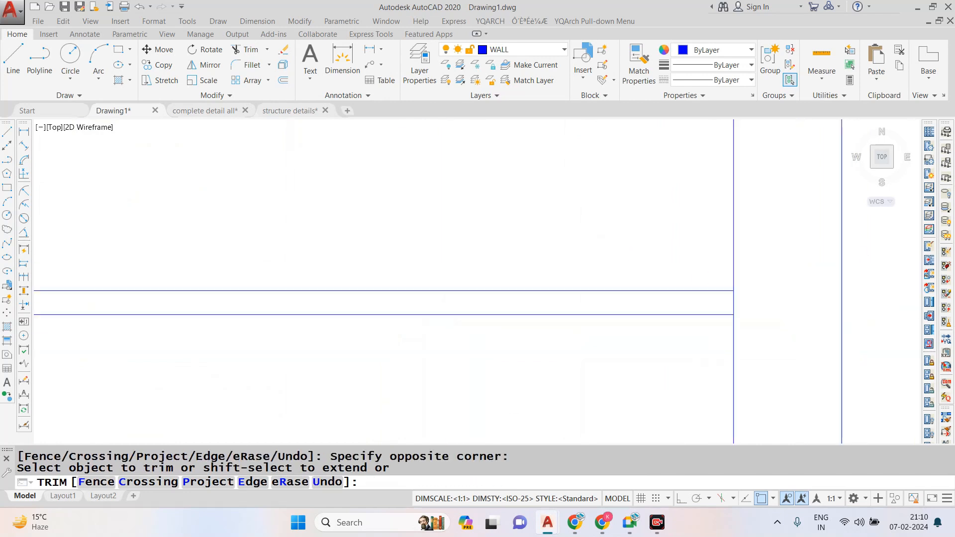
# - Trim the left ends of the upper cross wall's lines back to the partition's inner face
pyautogui.scroll(4, 557, 209)
pyautogui.scroll(2, 418, 241)
pyautogui.click(525, 211)
pyautogui.click(544, 284)
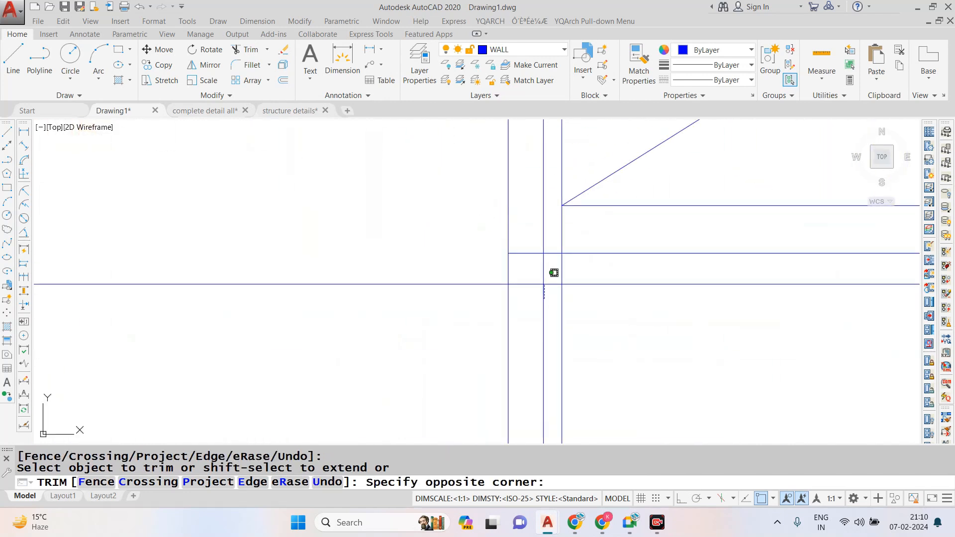
pyautogui.click(533, 219)
# - Trim the right ends of the upper cross wall's lines back to the partition's inner face
pyautogui.scroll(-3, 368, 252)
pyautogui.scroll(4, 669, 240)
pyautogui.click(576, 213)
pyautogui.press('Escape')
pyautogui.scroll(-3, 565, 294)
pyautogui.scroll(4, 554, 276)
pyautogui.press('Escape')
pyautogui.write('tr')
pyautogui.press('space')
pyautogui.press('space')
pyautogui.click(565, 239)
pyautogui.click(563, 310)
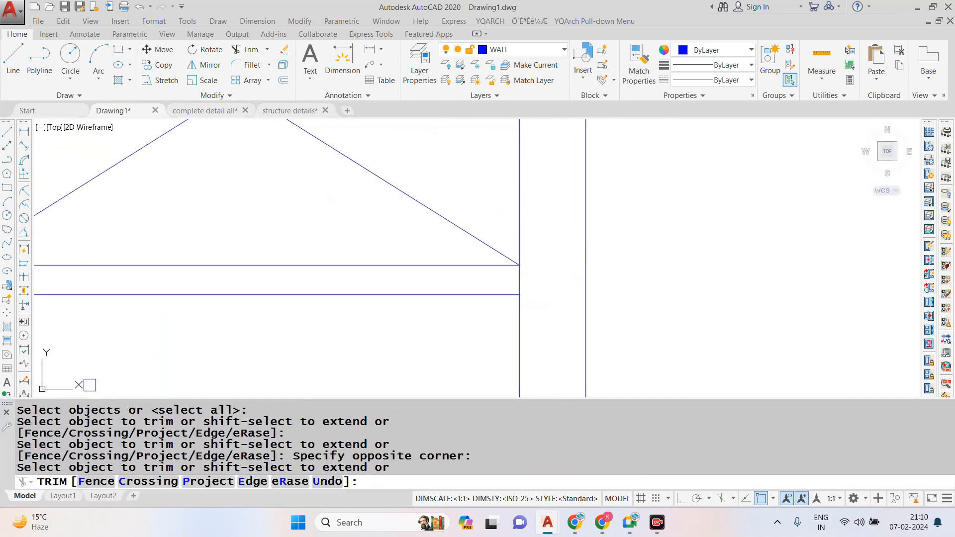
pyautogui.press('Escape')
pyautogui.press('Escape')
pyautogui.press('Escape')
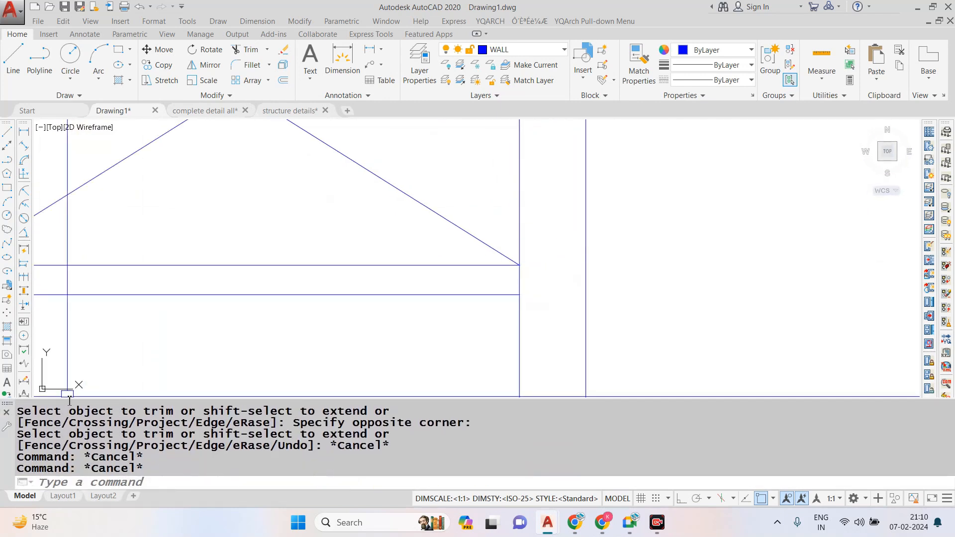
pyautogui.moveTo(69, 397); pyautogui.dragTo(70, 446)
# - Offset the upper line of the bedrooms' lower wall 3'6" upward to mark the passage
pyautogui.scroll(-3, 563, 283)
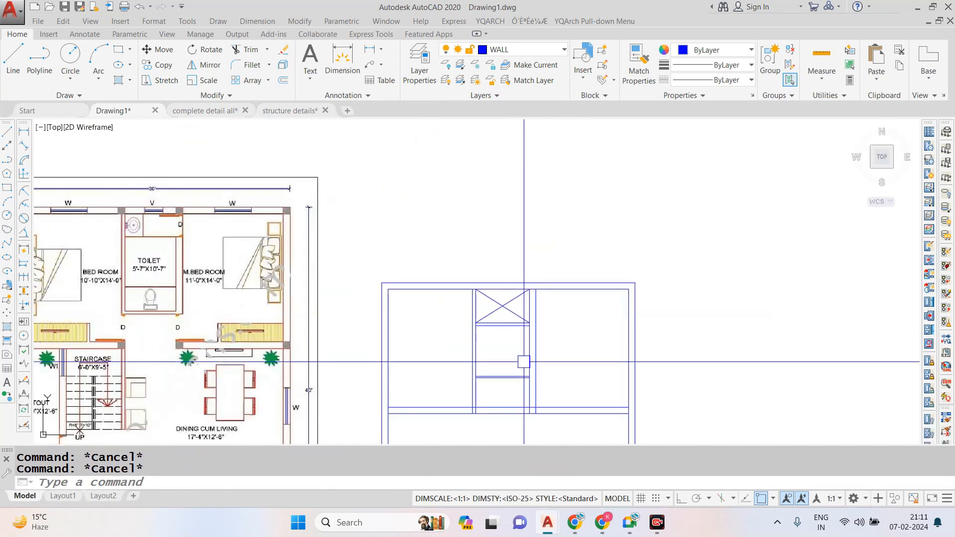
pyautogui.scroll(-3, 610, 224)
pyautogui.scroll(3, 568, 326)
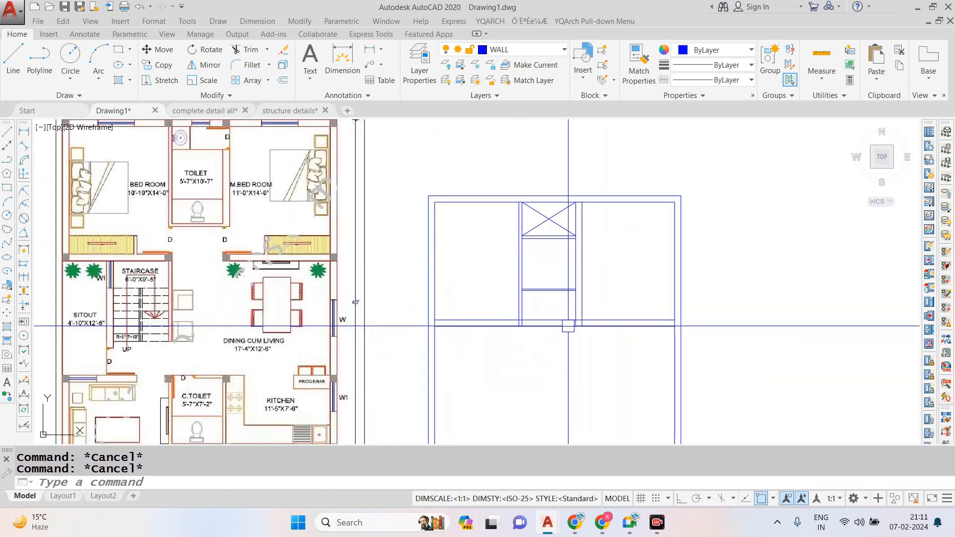
pyautogui.write('o')
pyautogui.press('Return')
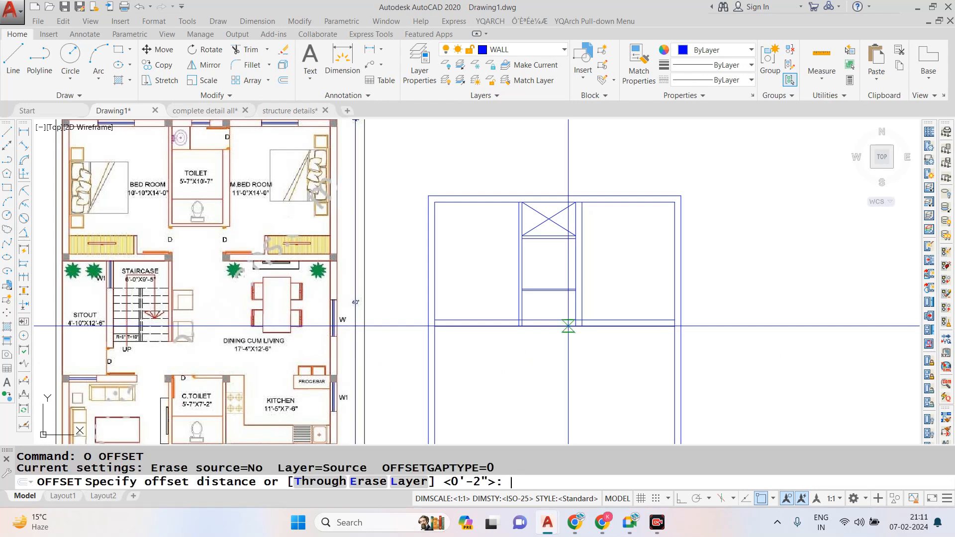
pyautogui.press('Return')
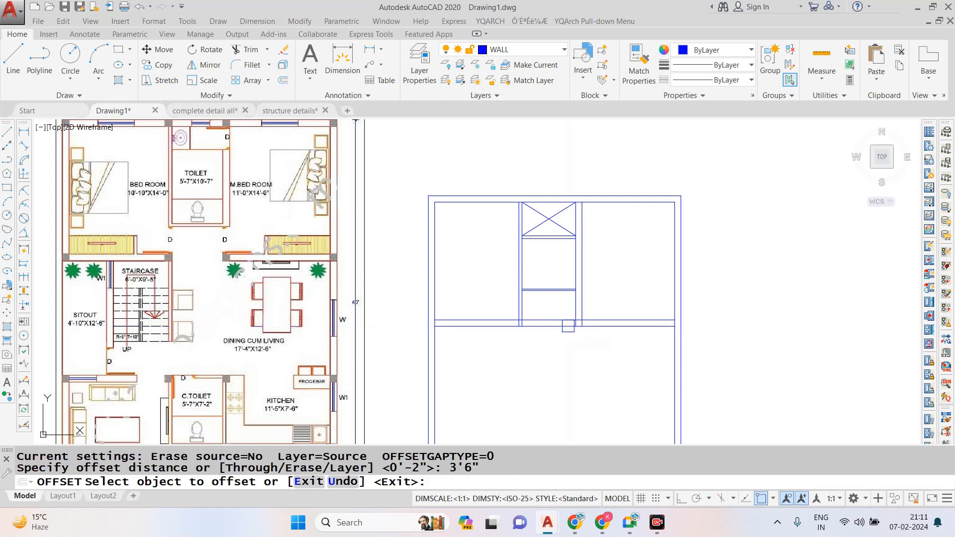
pyautogui.scroll(5, 567, 321)
pyautogui.click(607, 340)
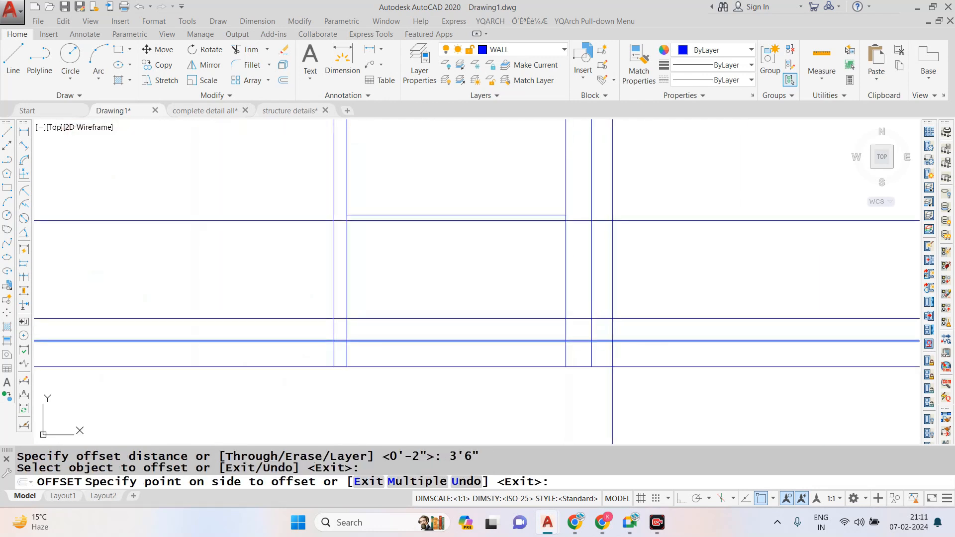
pyautogui.scroll(-3, 608, 312)
pyautogui.scroll(-2, 607, 311)
pyautogui.scroll(2, 607, 310)
pyautogui.scroll(-5, 608, 310)
pyautogui.scroll(3, 607, 310)
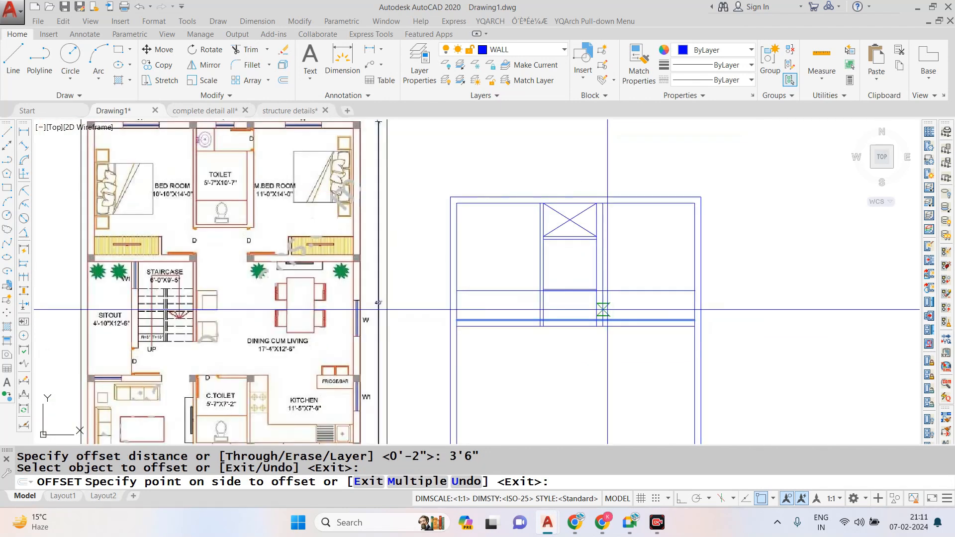
pyautogui.scroll(2, 603, 309)
pyautogui.click(603, 306)
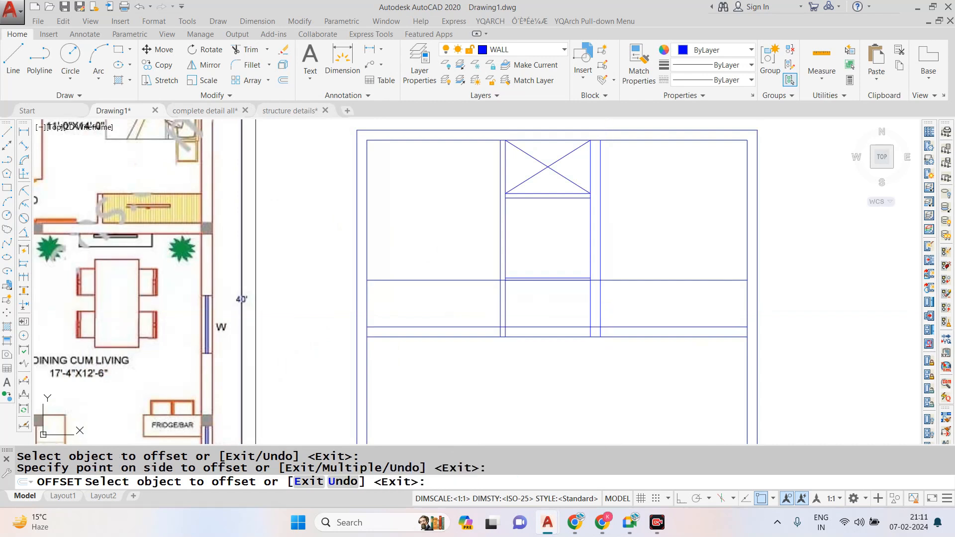
# - Trim the 3'6" offset line out of both bedrooms and clear the partition and wall lines across the passage below the toilet
pyautogui.press('Escape')
pyautogui.write('tr')
pyautogui.press('Return')
pyautogui.press('Return')
pyautogui.scroll(2, 446, 287)
pyautogui.press('Escape')
pyautogui.write('tr')
pyautogui.press('Return')
pyautogui.press('Return')
pyautogui.moveTo(466, 264); pyautogui.dragTo(516, 291)
pyautogui.click(513, 299)
pyautogui.click(559, 318)
pyautogui.click(749, 277)
pyautogui.click(750, 312)
pyautogui.click(659, 322)
pyautogui.scroll(-3, 590, 302)
pyautogui.scroll(1, 591, 313)
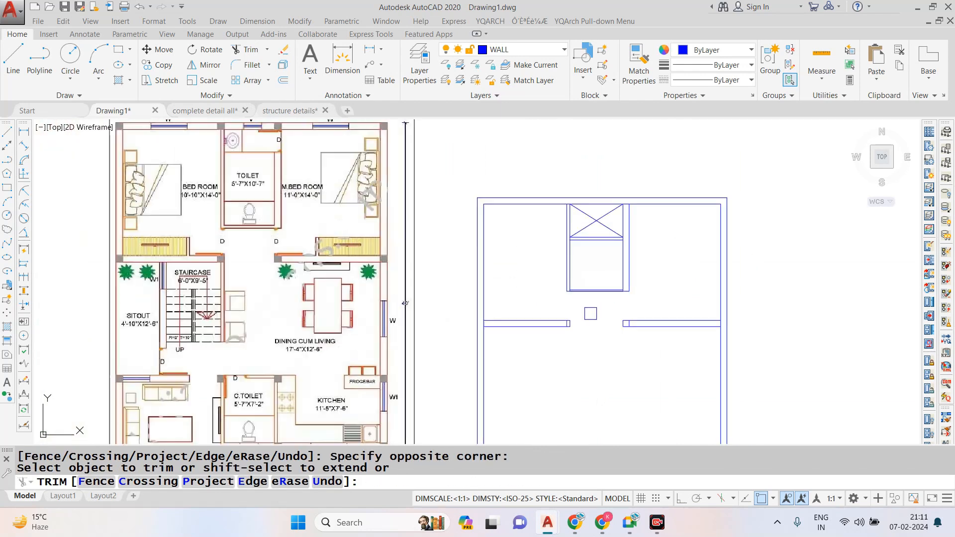
pyautogui.scroll(2, 591, 313)
pyautogui.press('Escape')
pyautogui.press('Escape')
pyautogui.scroll(-2, 598, 275)
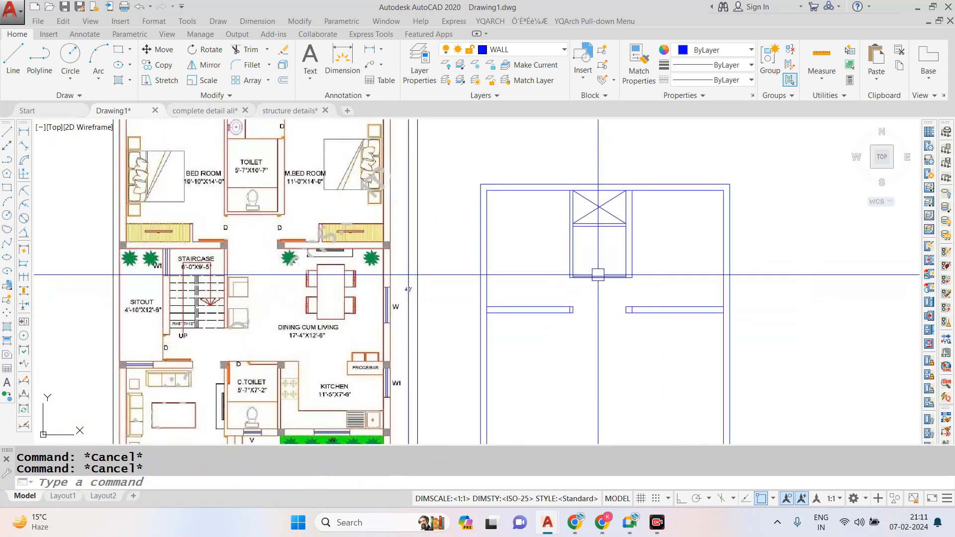
# - Offset the toilet's outer bottom line 4" upward and erase the old inner line of that wall
pyautogui.scroll(4, 598, 275)
pyautogui.write('O')
pyautogui.press('Return')
pyautogui.write('4')
pyautogui.press('Return')
pyautogui.scroll(4, 587, 275)
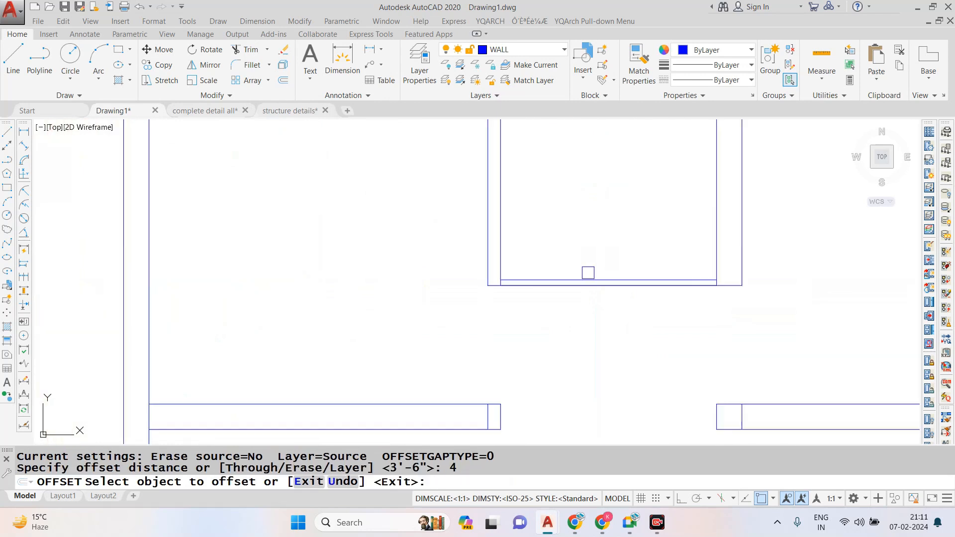
pyautogui.click(580, 291)
pyautogui.click(580, 271)
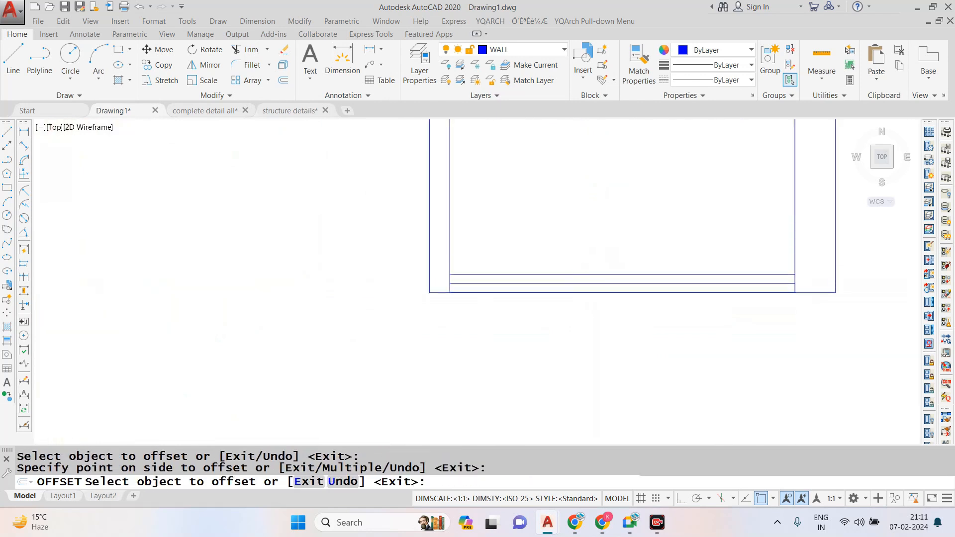
pyautogui.scroll(2, 577, 285)
pyautogui.press('Escape')
pyautogui.click(573, 283)
pyautogui.write('E')
pyautogui.press('Return')
pyautogui.scroll(-10, 545, 272)
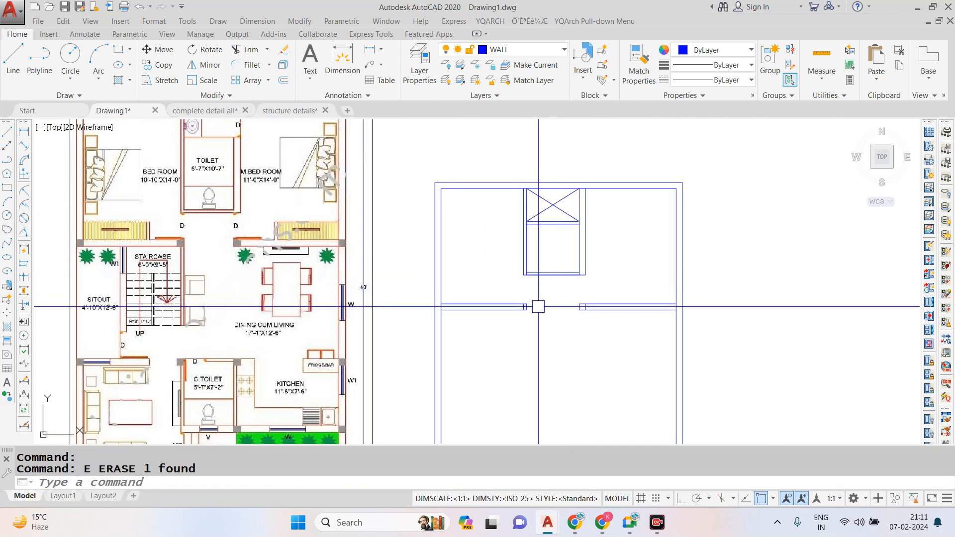
# - Erase the short leftover cross lines at the passage ends of both bedrooms' lower walls
pyautogui.scroll(6, 547, 279)
pyautogui.click(563, 299)
pyautogui.write('e')
pyautogui.press('Return')
pyautogui.scroll(-4, 677, 298)
pyautogui.scroll(4, 622, 268)
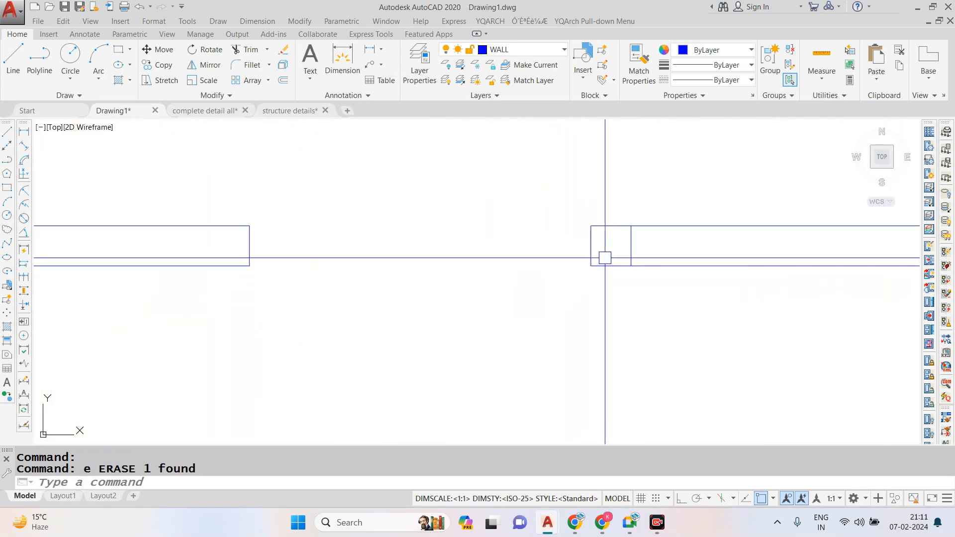
pyautogui.click(629, 245)
pyautogui.press('Escape')
# - Examine the lower half of the reference plan for the garden, entry, C. toilet and kitchen sizes
pyautogui.scroll(-6, 572, 277)
pyautogui.scroll(2, 584, 275)
pyautogui.scroll(2, 584, 275)
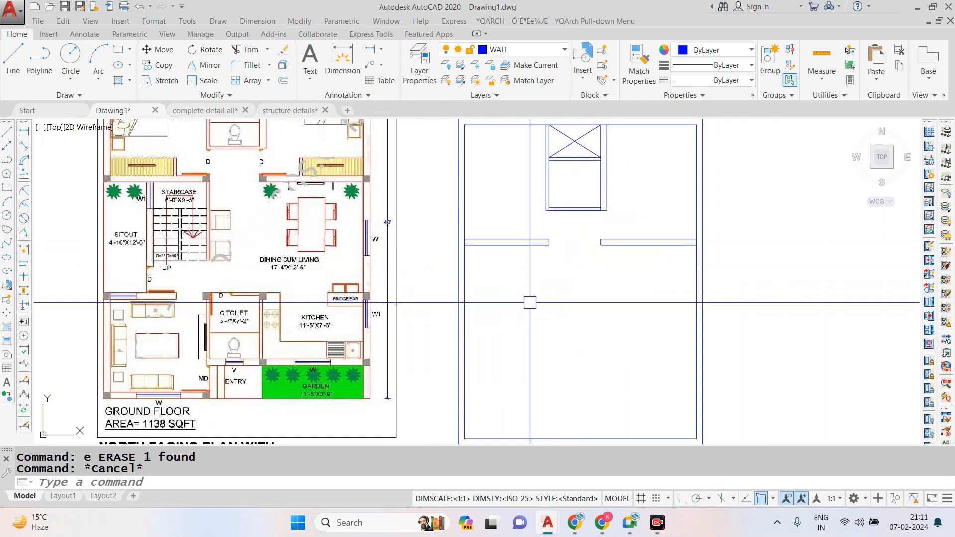
pyautogui.scroll(-2, 496, 309)
pyautogui.scroll(2, 500, 307)
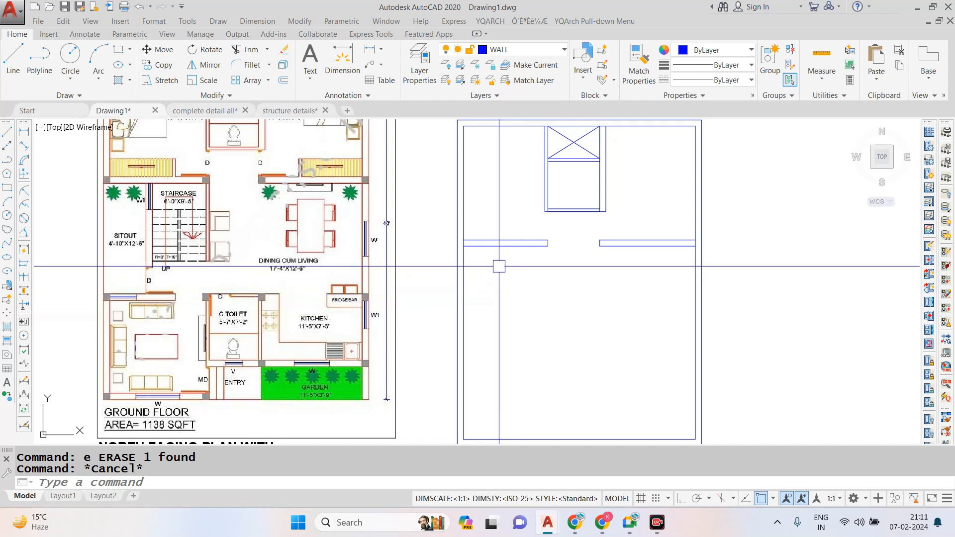
pyautogui.scroll(-2, 527, 322)
pyautogui.scroll(2, 527, 326)
pyautogui.scroll(2, 222, 364)
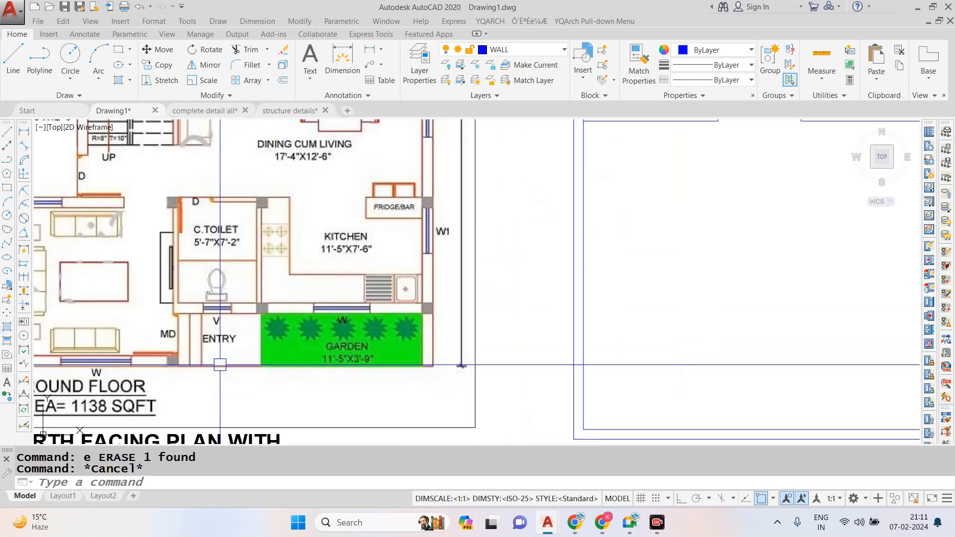
pyautogui.scroll(-2, 277, 358)
pyautogui.scroll(2, 249, 357)
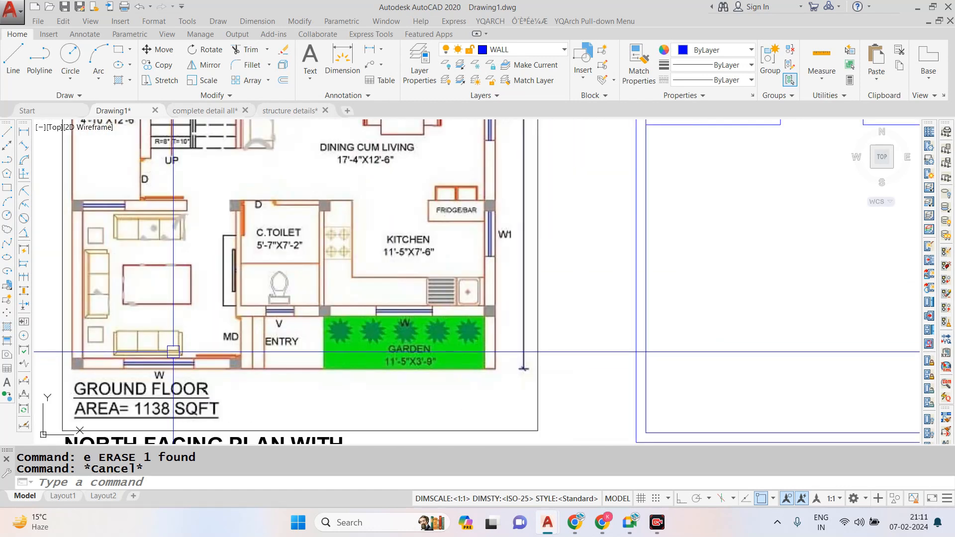
pyautogui.scroll(-2, 299, 368)
pyautogui.scroll(2, 356, 379)
pyautogui.scroll(-2, 356, 379)
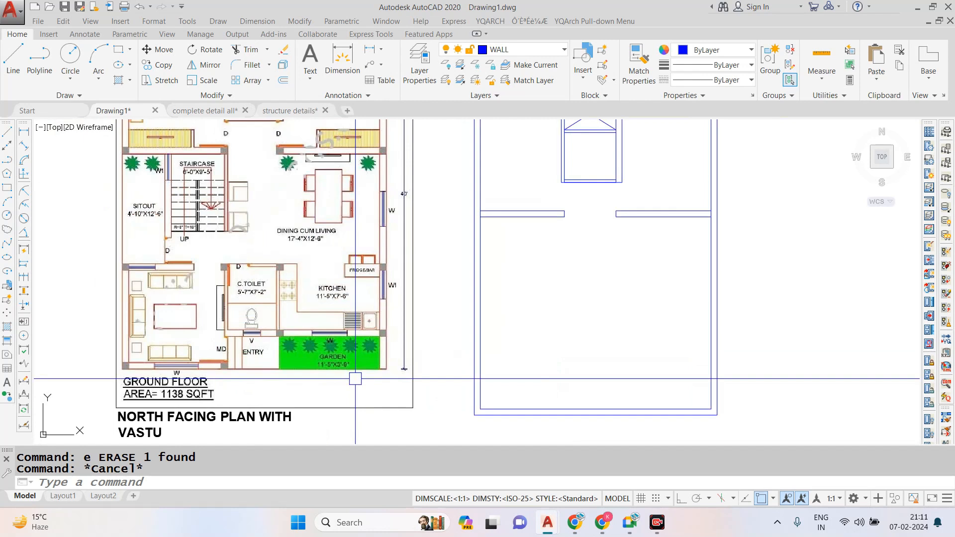
pyautogui.scroll(2, 355, 379)
pyautogui.scroll(-2, 354, 380)
# - Offset the bottom outer wall's inner line 3'9" upward for the garden depth and erase the original inner line
pyautogui.write('o')
pyautogui.press('Return')
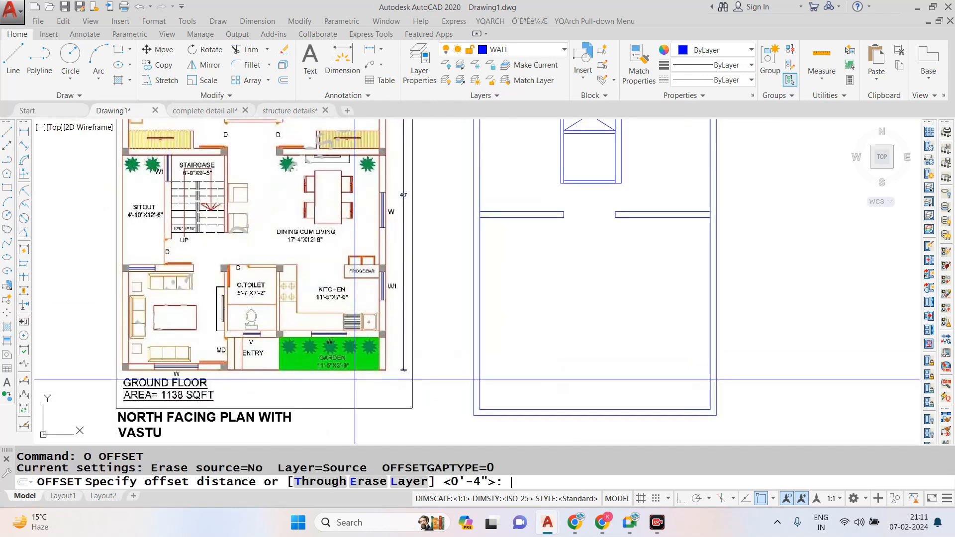
pyautogui.write('3\'9"')
pyautogui.press('Return')
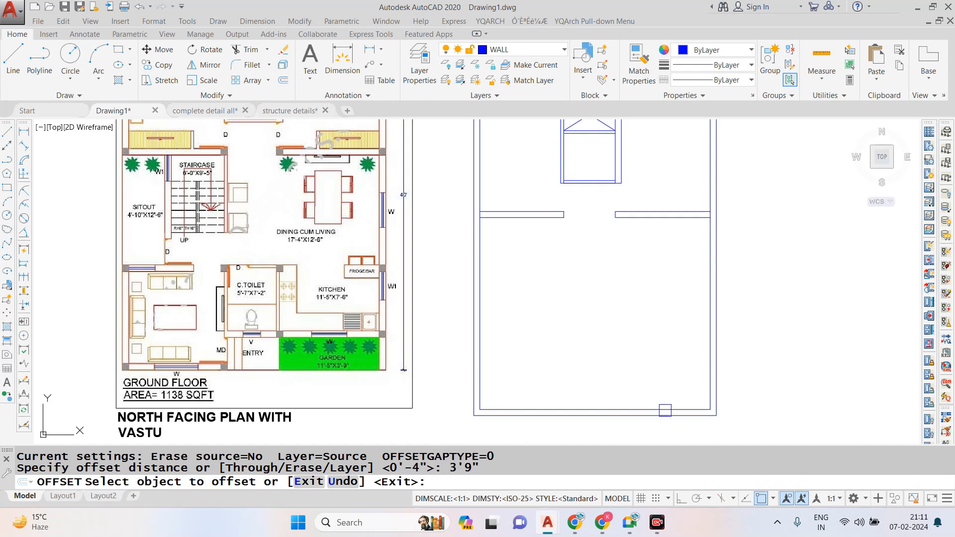
pyautogui.click(675, 412)
pyautogui.click(664, 358)
pyautogui.press('Escape')
pyautogui.click(696, 410)
pyautogui.write('e')
pyautogui.press('Return')
# - Extend the inner lines of both side walls down to the plan's outer bottom line
pyautogui.scroll(2, 710, 412)
pyautogui.write('ex')
pyautogui.press('Return')
pyautogui.press('Return')
pyautogui.click(710, 396)
pyautogui.click(710, 395)
pyautogui.scroll(-1, 710, 396)
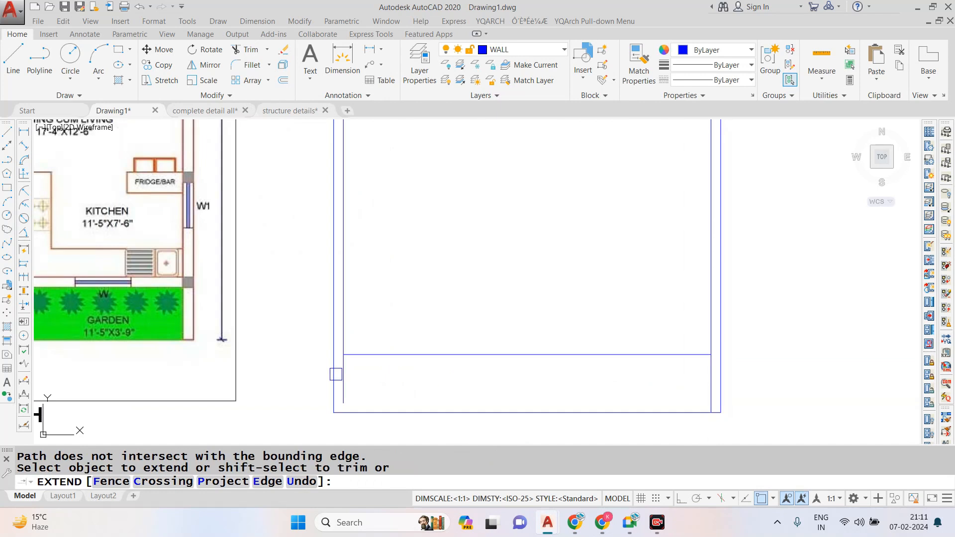
pyautogui.click(336, 385)
pyautogui.scroll(-2, 341, 388)
pyautogui.scroll(3, 448, 366)
pyautogui.press('Escape')
pyautogui.press('Escape')
# - Offset the garden line 9" upward to give the kitchen's lower wall its thickness
pyautogui.write('o')
pyautogui.press('Return')
pyautogui.write('9')
pyautogui.press('Return')
pyautogui.scroll(-2, 448, 366)
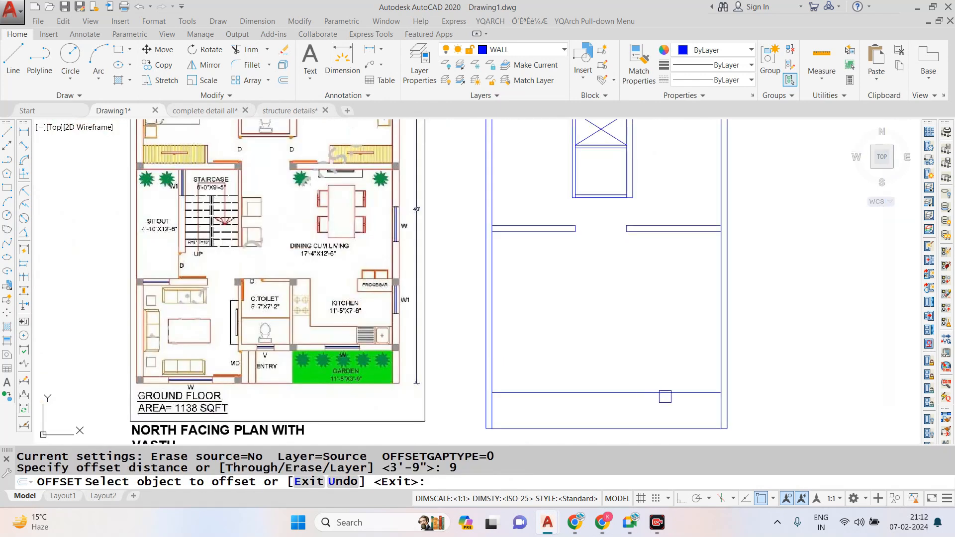
pyautogui.click(667, 393)
pyautogui.click(671, 353)
pyautogui.press('Escape')
pyautogui.press('Escape')
pyautogui.press('Escape')
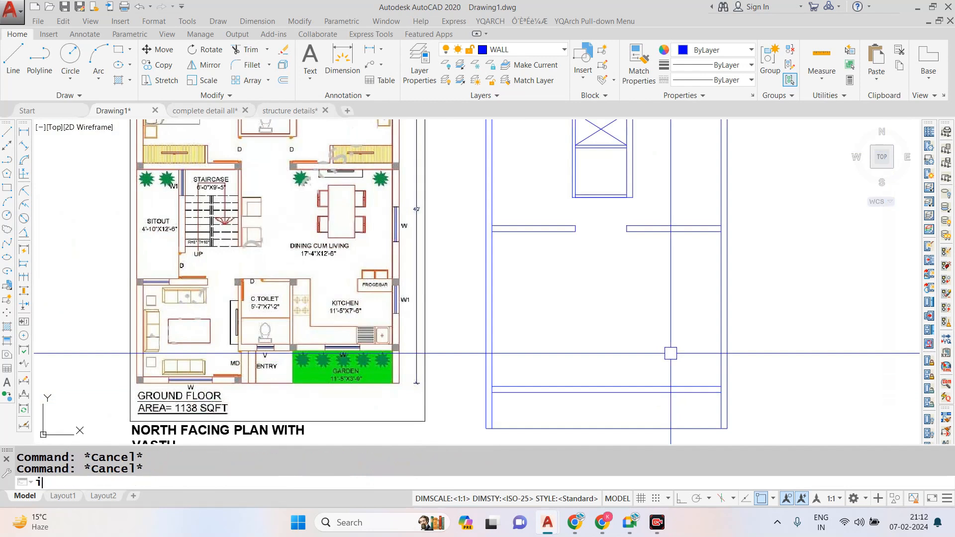
pyautogui.write('o')
pyautogui.press('Return')
pyautogui.write("11'")
pyautogui.press('Return')
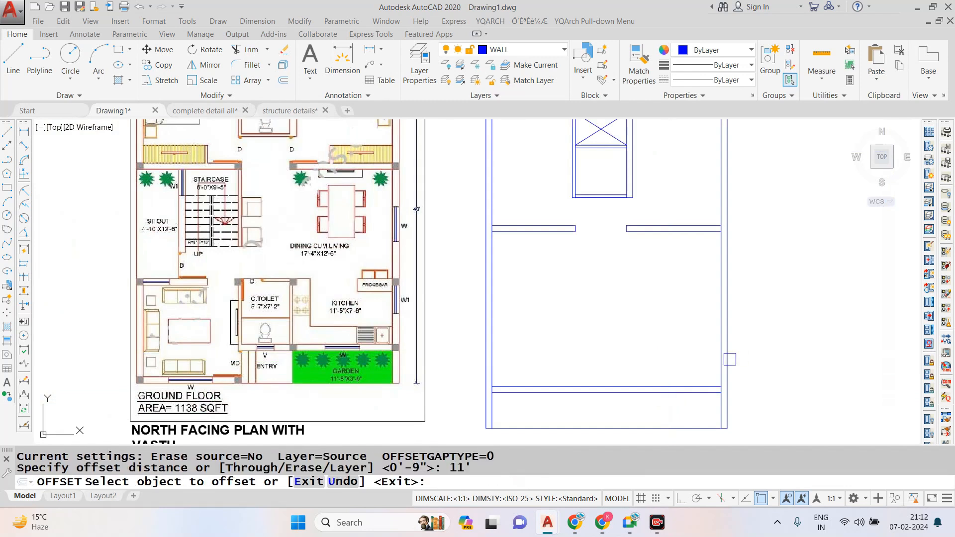
pyautogui.click(685, 386)
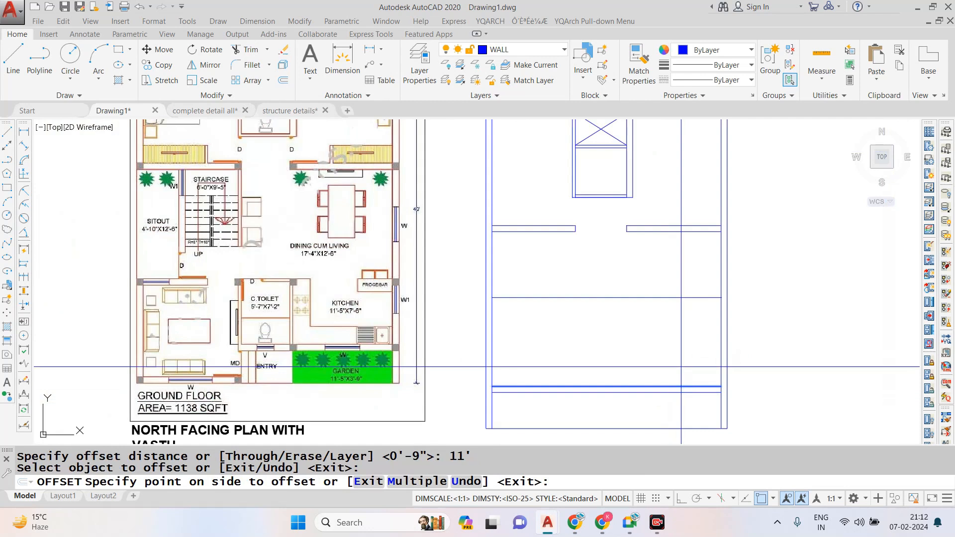
pyautogui.press('Escape')
pyautogui.press('Escape')
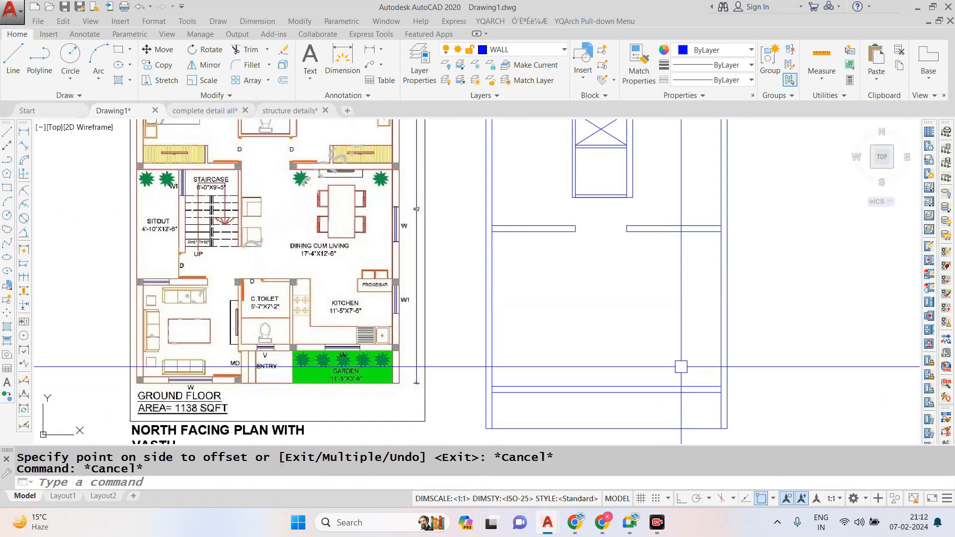
# - Offset the upper line of the kitchen's lower wall 7'6" upward to mark the kitchen depth
pyautogui.write('o')
pyautogui.press('Return')
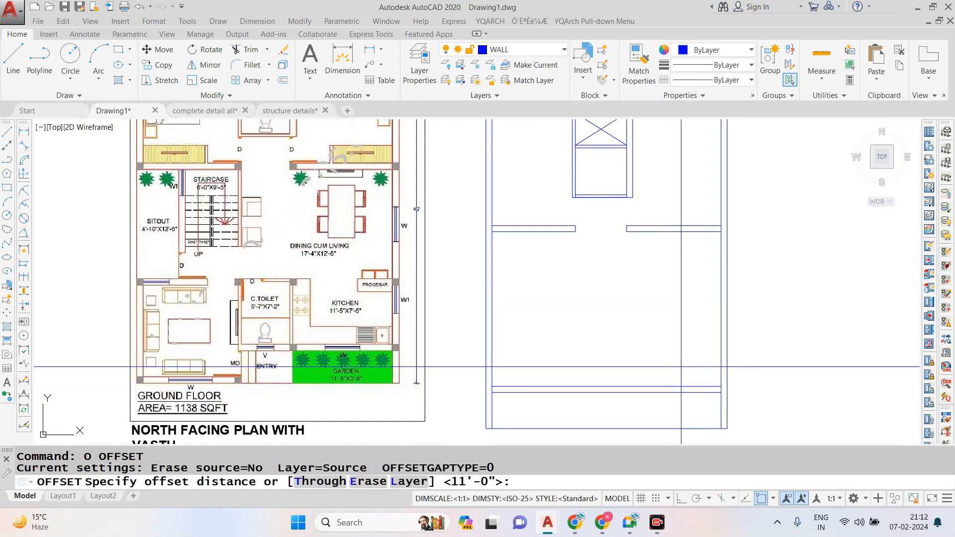
pyautogui.write('7\'6"')
pyautogui.press('Return')
pyautogui.click(659, 387)
pyautogui.click(657, 355)
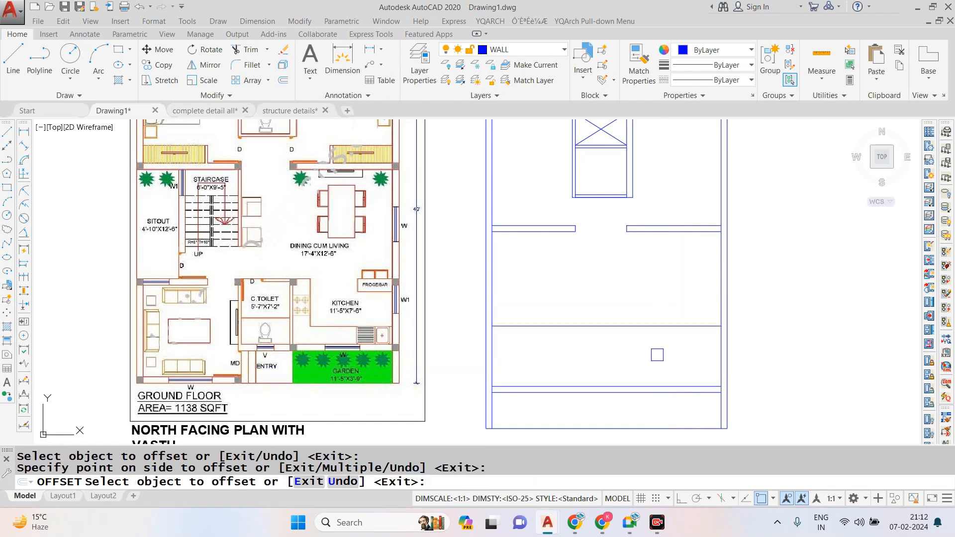
pyautogui.press('Escape')
pyautogui.press('Escape')
pyautogui.press('Escape')
# - Offset the right outer wall's inner line 11' to the left to mark the kitchen width
pyautogui.write('o')
pyautogui.press('Return')
pyautogui.write('11')
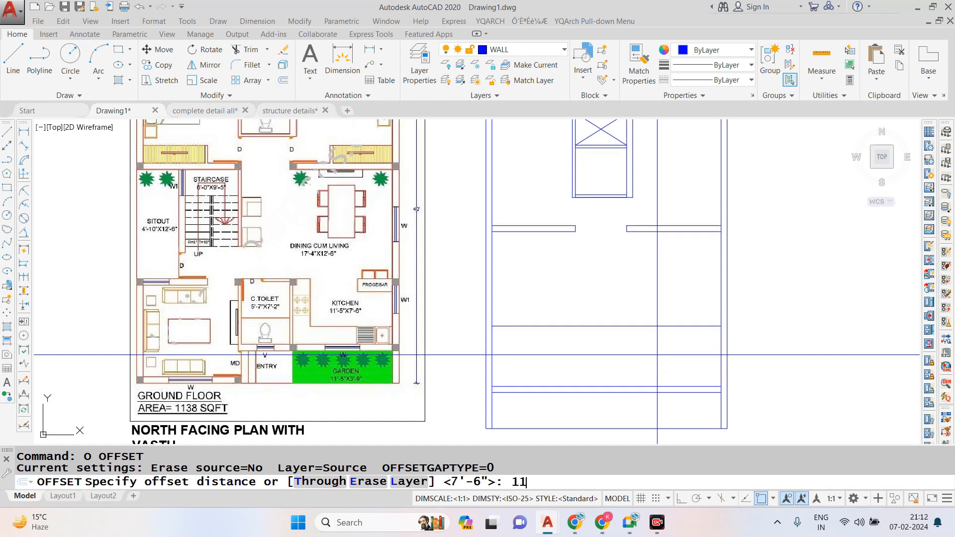
pyautogui.write("'")
pyautogui.press('Return')
pyautogui.click(721, 304)
pyautogui.click(674, 301)
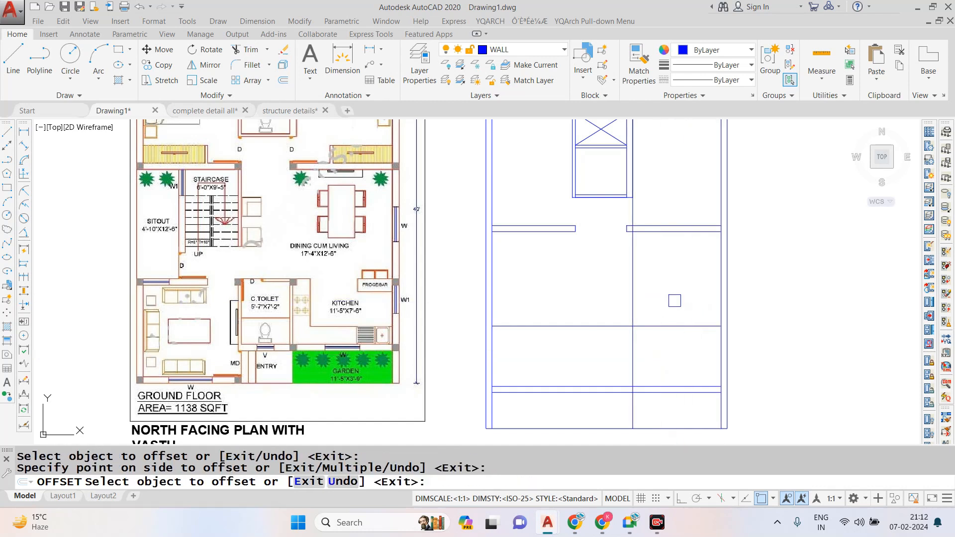
pyautogui.press('Escape')
# - Offset the kitchen's 11' line 4.5" to the left to form the partition
pyautogui.write('o')
pyautogui.press('Return')
pyautogui.write('4.5')
pyautogui.press('Return')
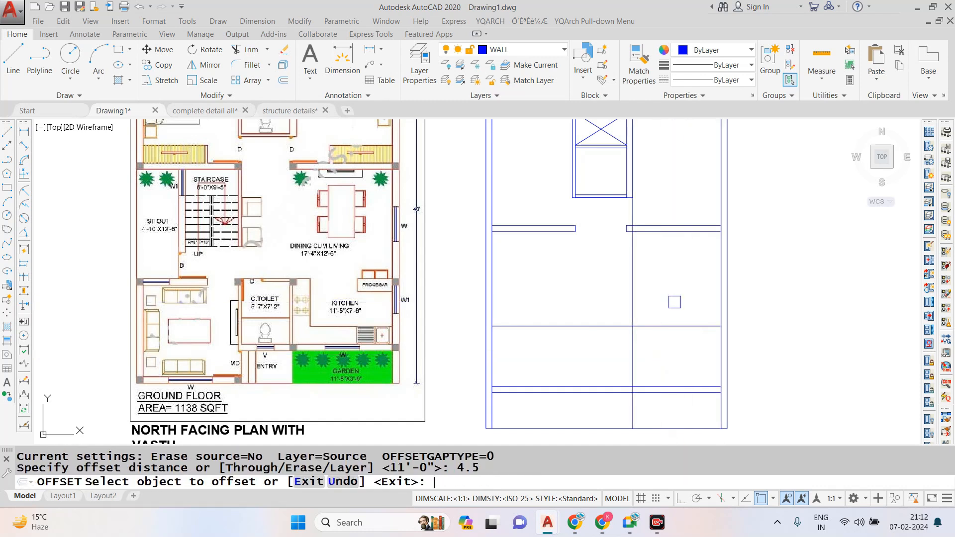
pyautogui.click(632, 300)
pyautogui.click(608, 304)
pyautogui.press('Escape')
# - Trim the partition lines above the kitchen depth line and below the kitchen's lower wall, and the depth line left of the partition
pyautogui.write('tr')
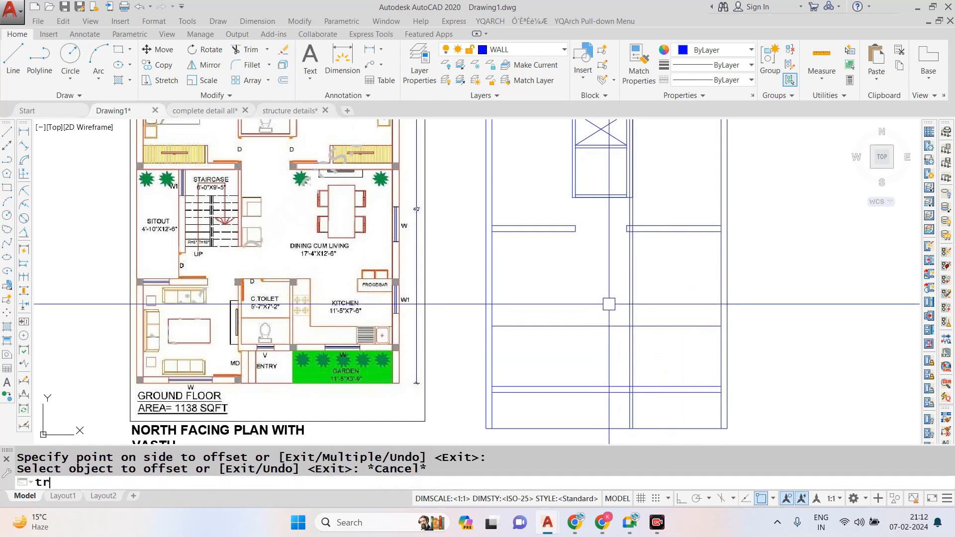
pyautogui.press('Escape')
pyautogui.write('tr')
pyautogui.press('Return')
pyautogui.press('Return')
pyautogui.click(662, 292)
pyautogui.click(586, 316)
pyautogui.click(595, 354)
pyautogui.scroll(2, 672, 413)
pyautogui.scroll(-2, 655, 371)
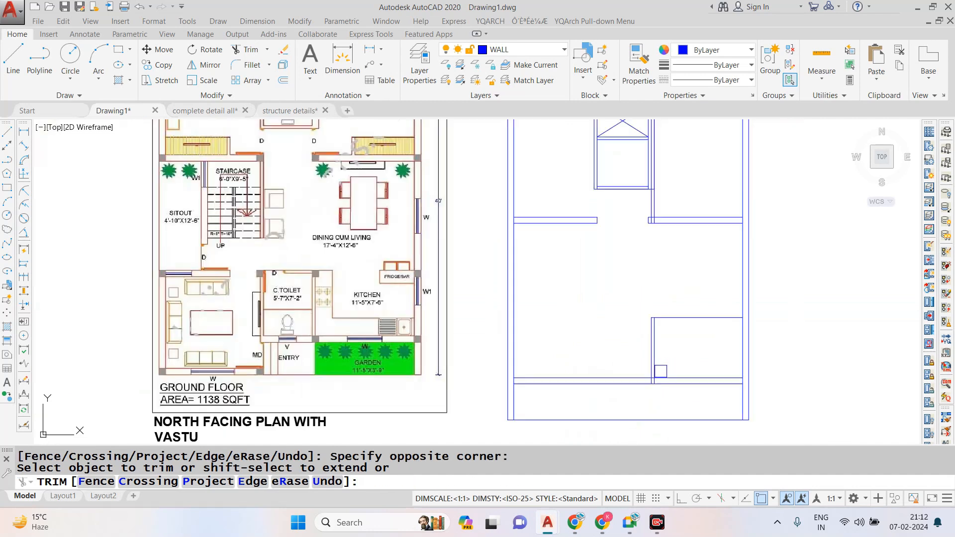
# - Trim away the remaining 7'6" kitchen depth line between the partition and the right outer wall
pyautogui.press('Escape')
pyautogui.press('Escape')
pyautogui.press('Escape')
pyautogui.write('tr')
pyautogui.press('Return')
# - Offset the left line of the kitchen partition 5'2" to the left for the C. toilet width
pyautogui.press('Return')
pyautogui.click(694, 297)
pyautogui.click(691, 333)
pyautogui.press('Escape')
pyautogui.press('Escape')
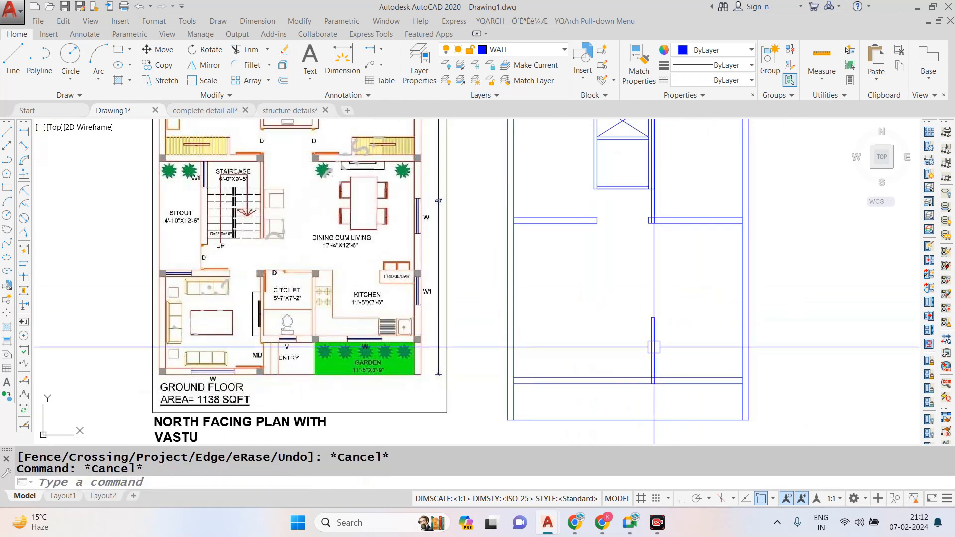
pyautogui.write('o')
pyautogui.press('Return')
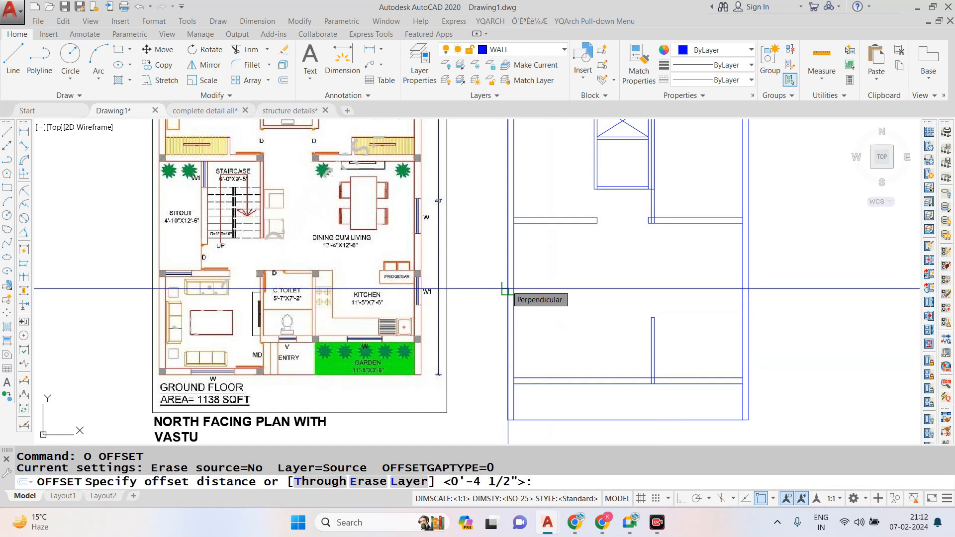
pyautogui.write('5\'2"')
pyautogui.press('Return')
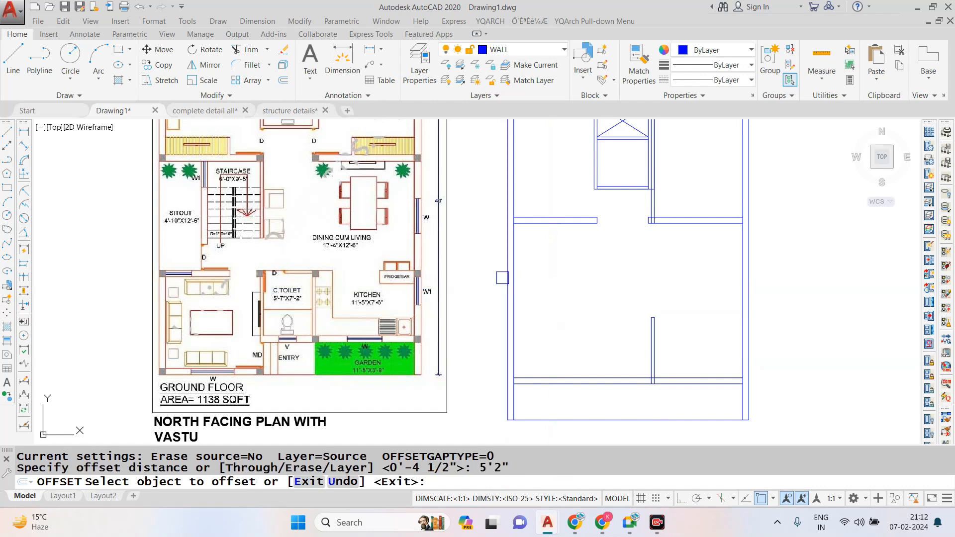
pyautogui.click(652, 345)
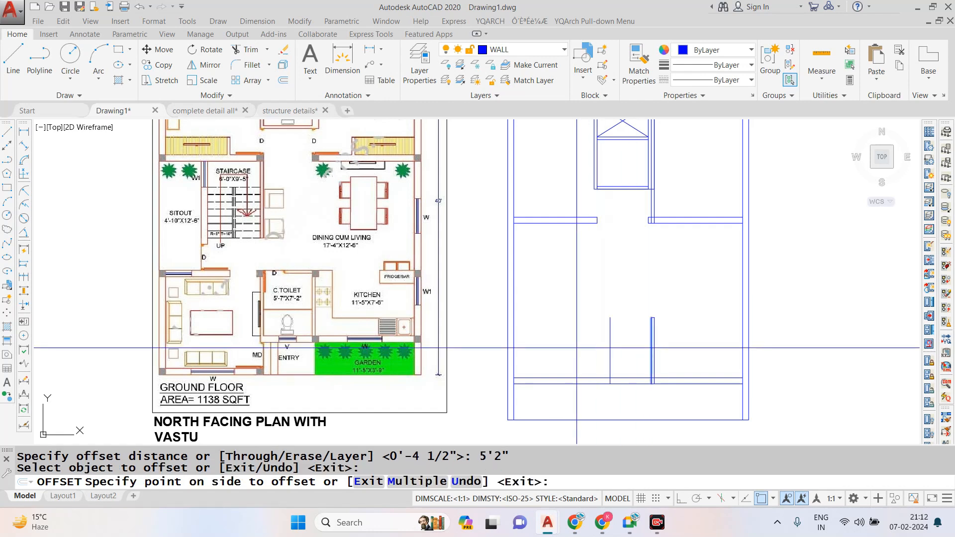
pyautogui.click(576, 347)
pyautogui.press('Escape')
# - Offset the C. toilet's left line 4.5" further left to form its side wall
pyautogui.write('o')
pyautogui.press('Return')
pyautogui.write('4.5')
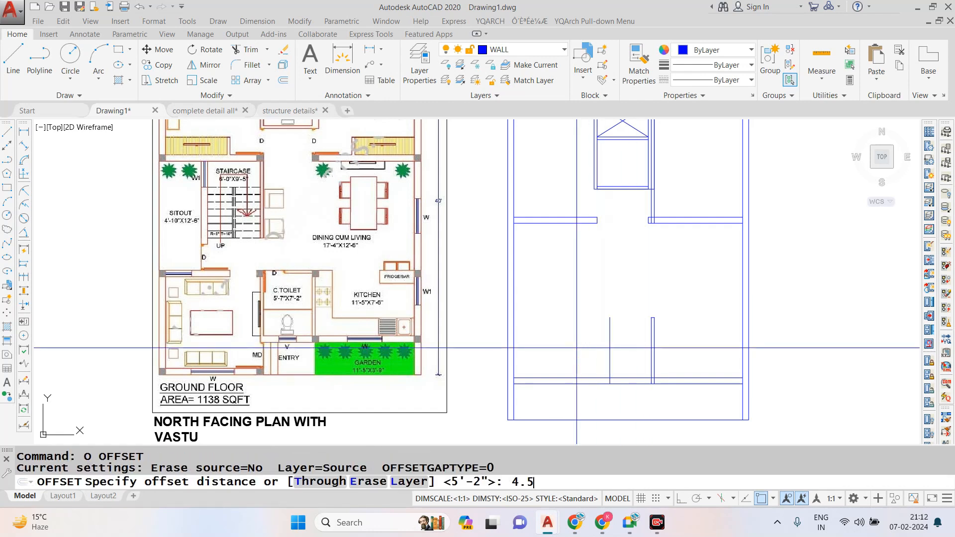
pyautogui.press('Return')
pyautogui.click(610, 348)
pyautogui.click(578, 343)
pyautogui.press('Escape')
# - Draw a horizontal line from the top of the kitchen partition to the left outer wall's inner face
pyautogui.write('l')
pyautogui.press('Return')
pyautogui.scroll(3, 603, 324)
pyautogui.click(726, 307)
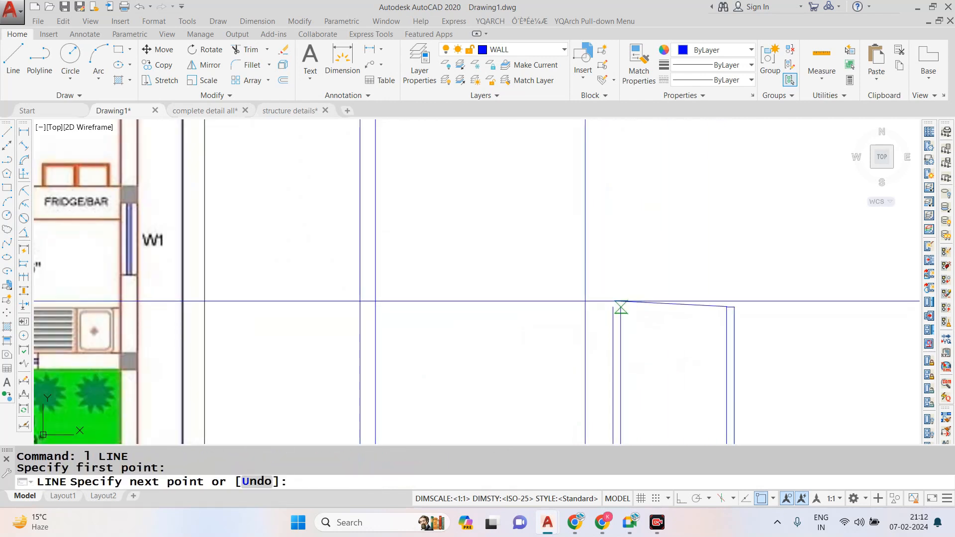
pyautogui.click(374, 307)
pyautogui.scroll(-3, 528, 323)
pyautogui.press('Escape')
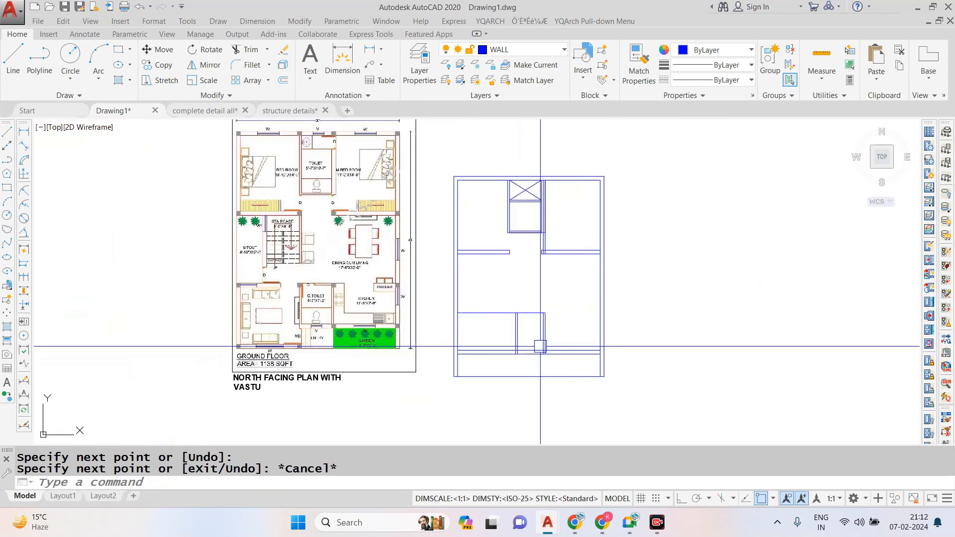
pyautogui.scroll(2, 474, 328)
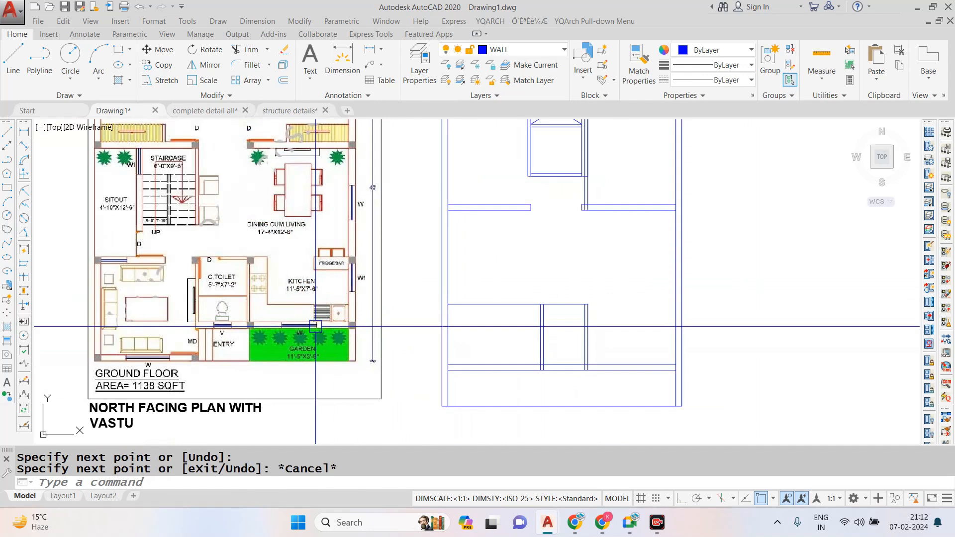
pyautogui.scroll(2, 83, 349)
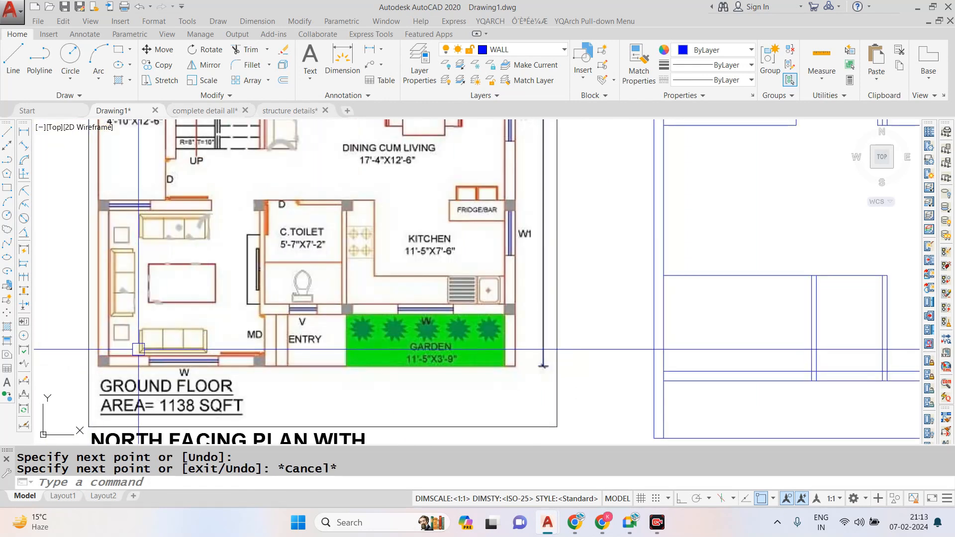
pyautogui.scroll(-4, 216, 326)
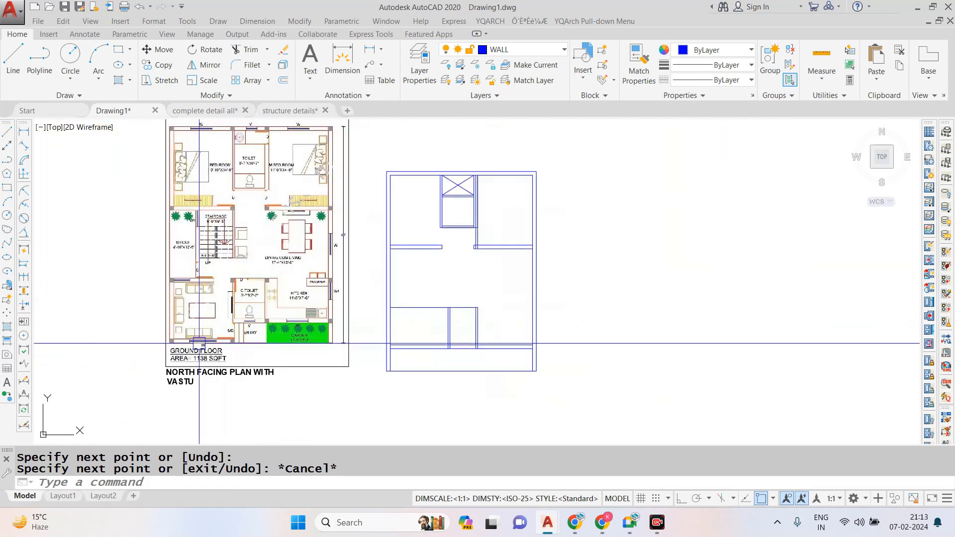
pyautogui.scroll(2, 207, 325)
pyautogui.scroll(-2, 265, 325)
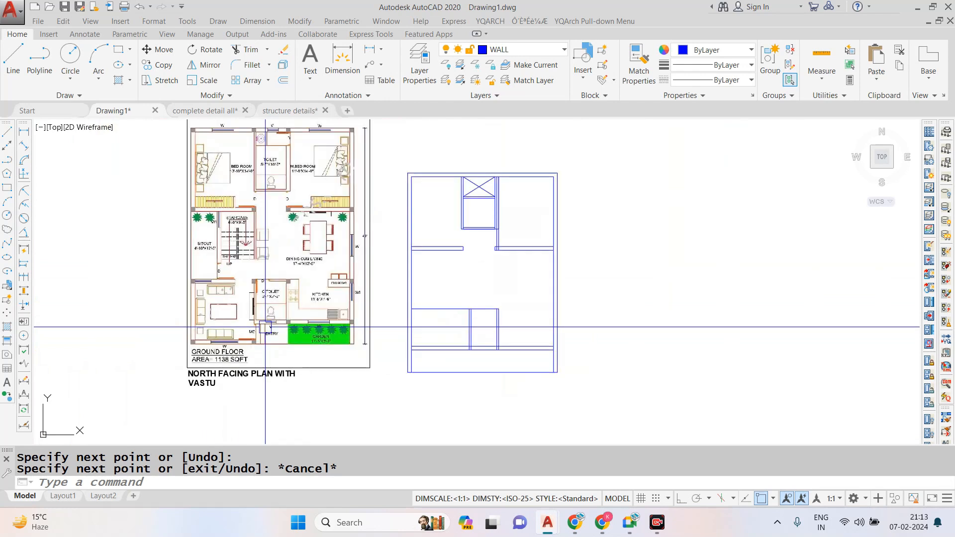
# - Compare the drafted toilet and bedroom walls with the same area of the reference plan
pyautogui.scroll(-2, 266, 322)
pyautogui.scroll(-3, 282, 147)
pyautogui.scroll(3, 274, 141)
pyautogui.scroll(-3, 379, 329)
pyautogui.scroll(3, 386, 321)
pyautogui.scroll(-4, 386, 321)
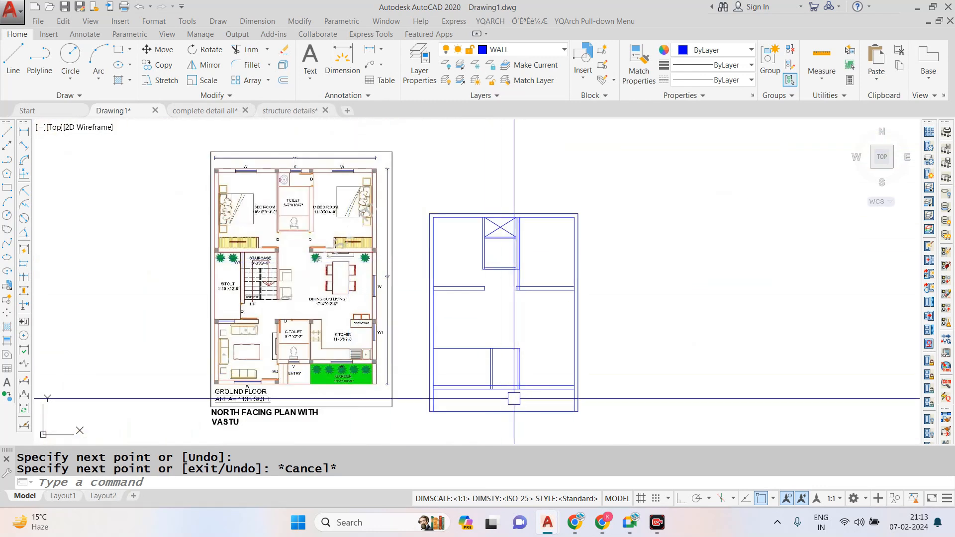
pyautogui.scroll(2, 514, 398)
pyautogui.scroll(-2, 503, 380)
pyautogui.scroll(2, 484, 268)
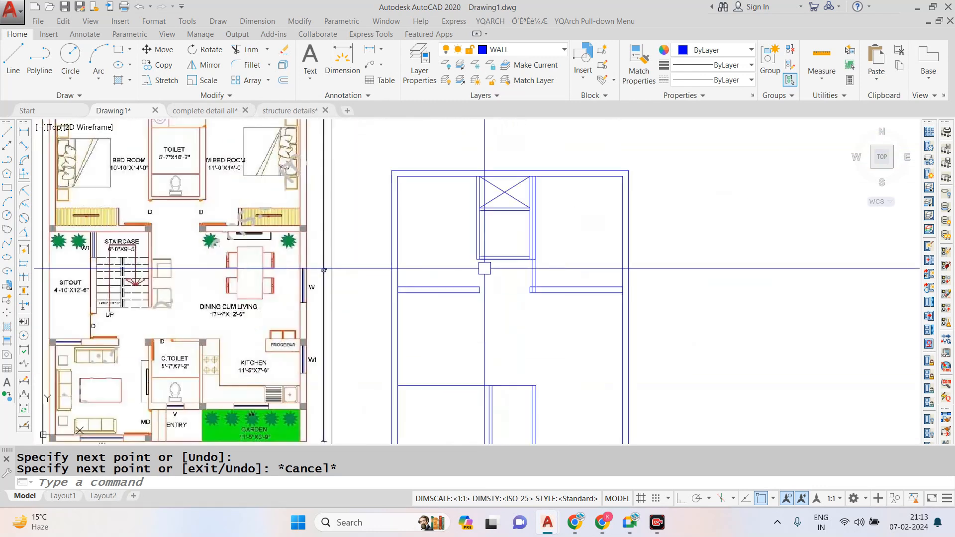
pyautogui.scroll(-3, 508, 260)
pyautogui.scroll(3, 521, 241)
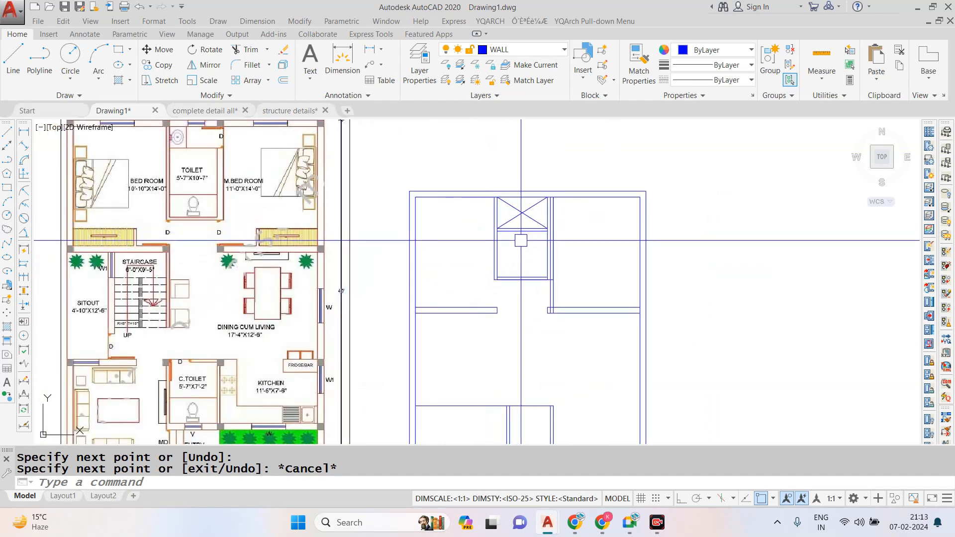
pyautogui.scroll(-2, 515, 235)
pyautogui.scroll(8, 506, 241)
# - Offset the inner line of the upper toilet's left wall 6" to the right for the door jamb
pyautogui.write('o')
pyautogui.press('Return')
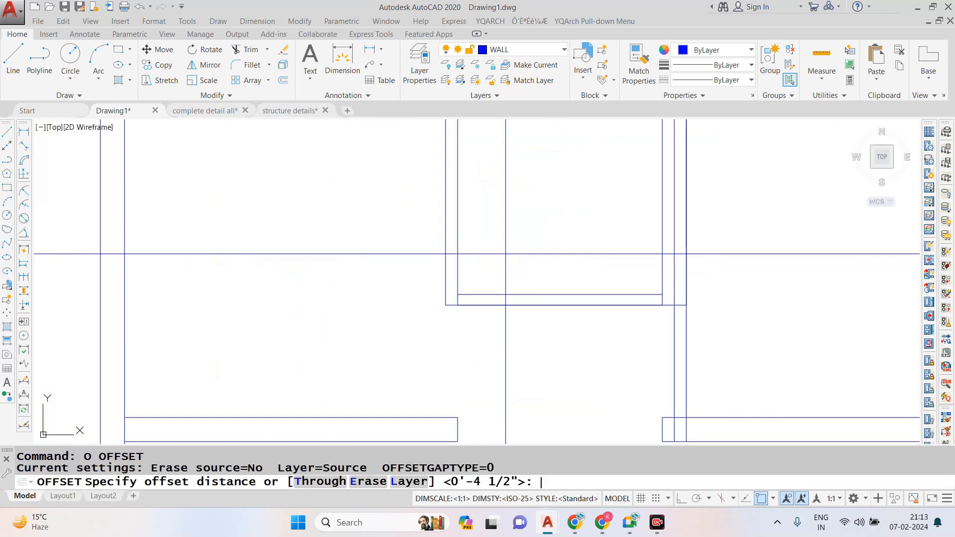
pyautogui.write('6')
pyautogui.press('Return')
pyautogui.click(457, 257)
pyautogui.click(501, 262)
pyautogui.press('Escape')
# - Offset the toilet's door jamb line 2'6" to the right for the door width
pyautogui.write('o')
pyautogui.press('Return')
pyautogui.write('2')
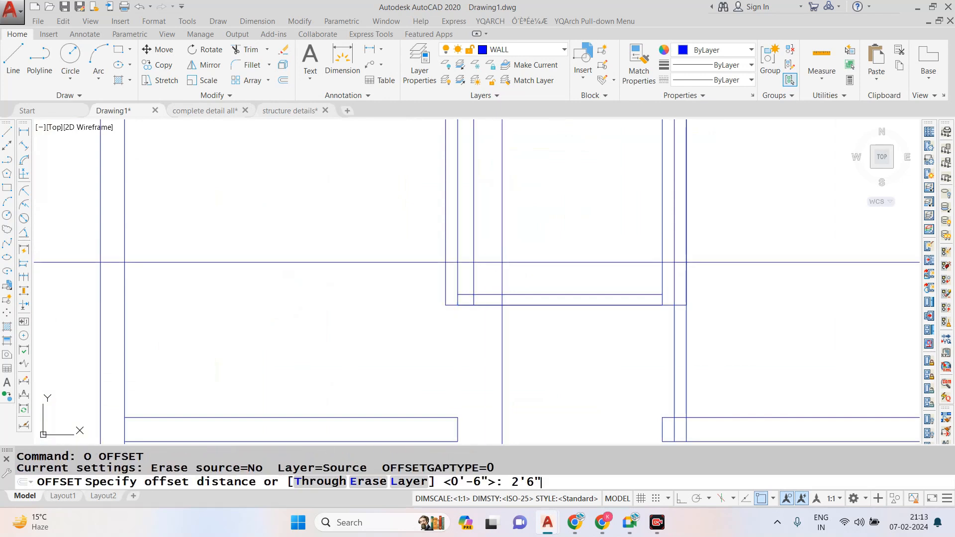
pyautogui.write('\'6"')
pyautogui.press('Return')
pyautogui.click(476, 247)
pyautogui.click(557, 267)
pyautogui.press('Escape')
# - Trim the jamb lines and the toilet's bottom wall between them to form the door opening
pyautogui.write('tr')
pyautogui.press('Return')
pyautogui.press('Return')
pyautogui.click(516, 336)
pyautogui.click(541, 280)
pyautogui.click(576, 258)
pyautogui.click(465, 269)
pyautogui.scroll(3, 440, 305)
pyautogui.click(514, 280)
pyautogui.scroll(-4, 487, 279)
pyautogui.scroll(4, 623, 264)
pyautogui.press('Escape')
pyautogui.press('Escape')
pyautogui.scroll(-2, 606, 262)
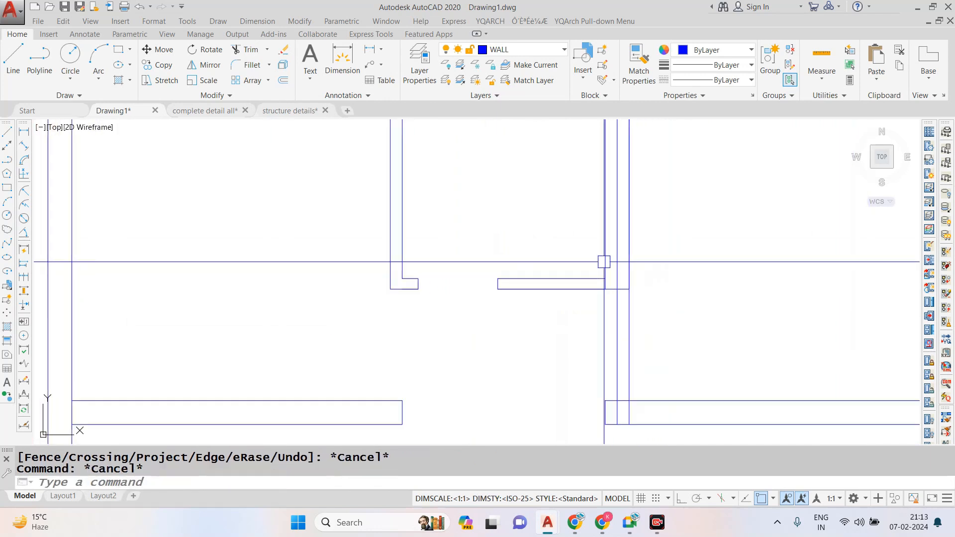
# - Trim the outer line of the upper toilet's right wall where it runs below the toilet
pyautogui.scroll(2, 637, 270)
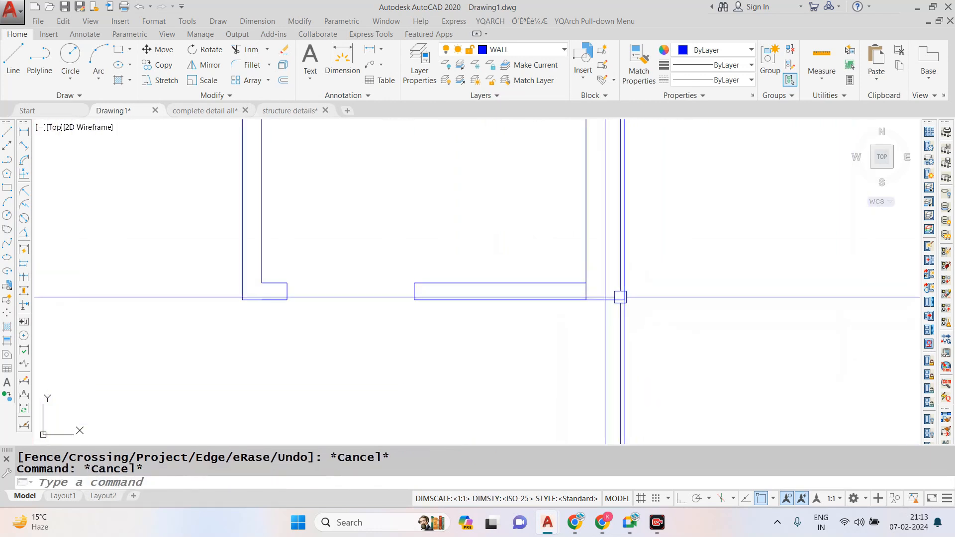
pyautogui.scroll(-4, 590, 282)
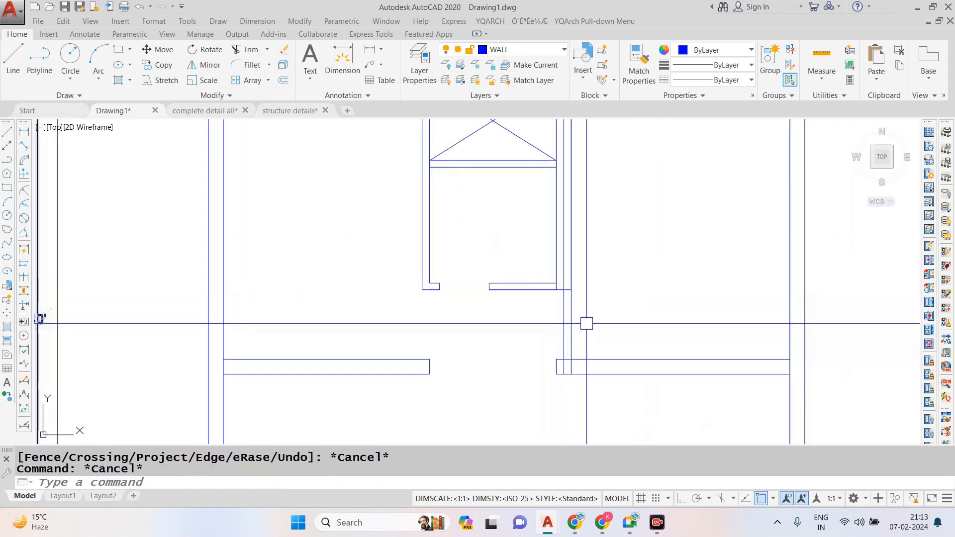
pyautogui.scroll(2, 580, 324)
pyautogui.click(560, 310)
pyautogui.hotkey('ctrl', 'z')
pyautogui.write('r')
pyautogui.press('Return')
pyautogui.press('Escape')
pyautogui.press('Return')
pyautogui.write('tr')
pyautogui.press('Return')
pyautogui.scroll(2, 553, 254)
pyautogui.scroll(-2, 553, 254)
pyautogui.hotkey('ctrl', 'z')
pyautogui.scroll(-2, 549, 312)
pyautogui.scroll(2, 548, 312)
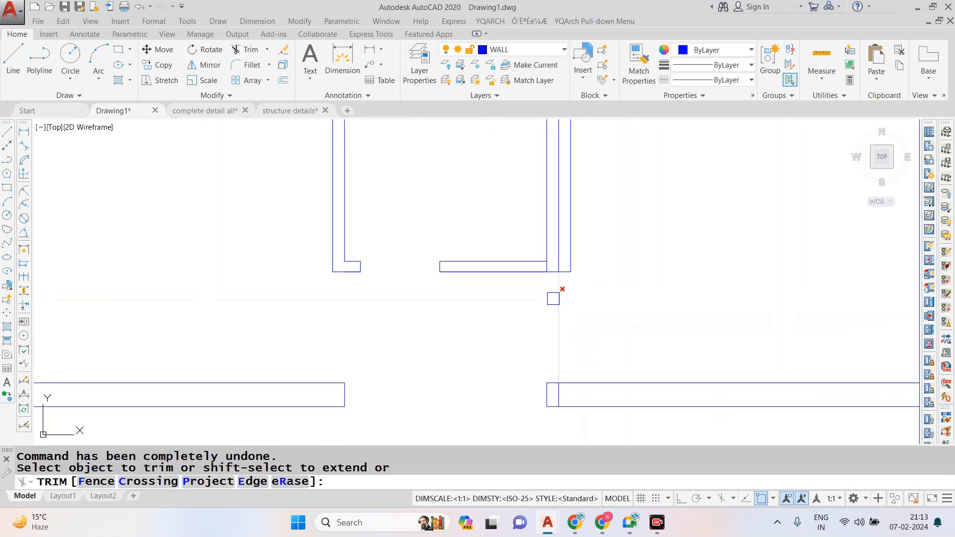
pyautogui.press('Escape')
# - Trim the remaining right wall line at the toilet's lower corner and erase its leftover piece down to the bedroom wall
pyautogui.write('tr')
pyautogui.press('Return')
pyautogui.scroll(2, 558, 265)
pyautogui.scroll(2, 559, 269)
pyautogui.press('Return')
pyautogui.click(560, 257)
pyautogui.scroll(-6, 561, 262)
pyautogui.press('Escape')
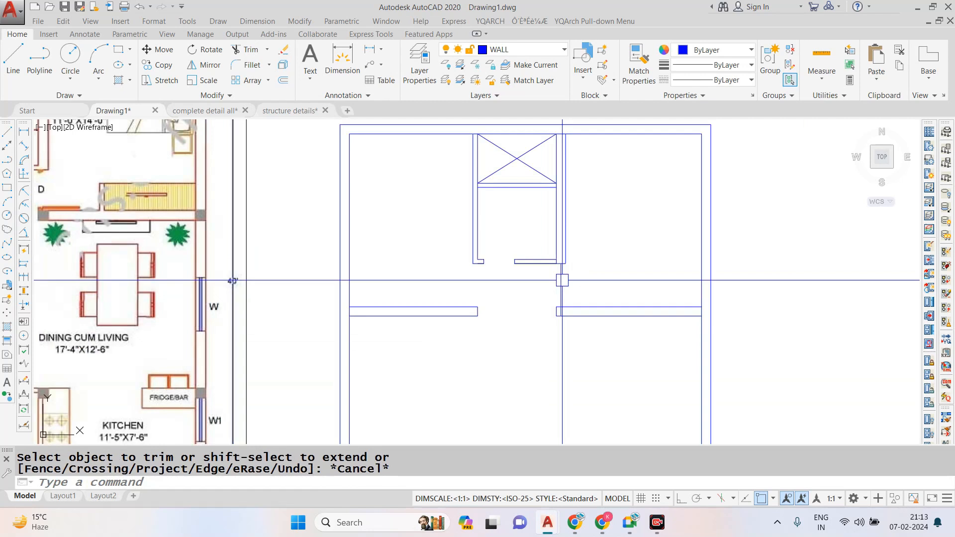
pyautogui.click(562, 283)
pyautogui.write('e')
pyautogui.press('Return')
pyautogui.scroll(-4, 604, 283)
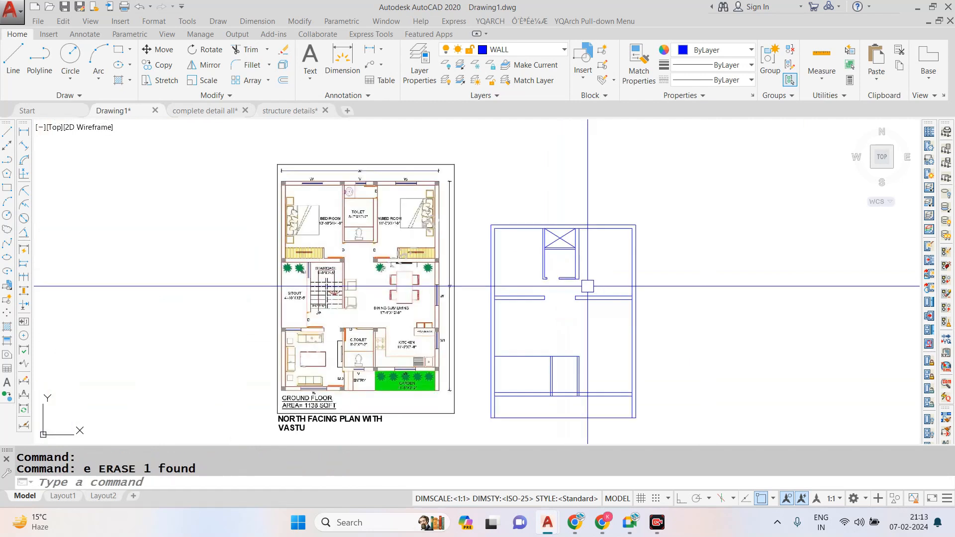
pyautogui.press('Escape')
# - Try to offset the left outer wall line 2'6" to the right
pyautogui.scroll(3, 539, 320)
pyautogui.scroll(-3, 538, 298)
pyautogui.scroll(2, 492, 335)
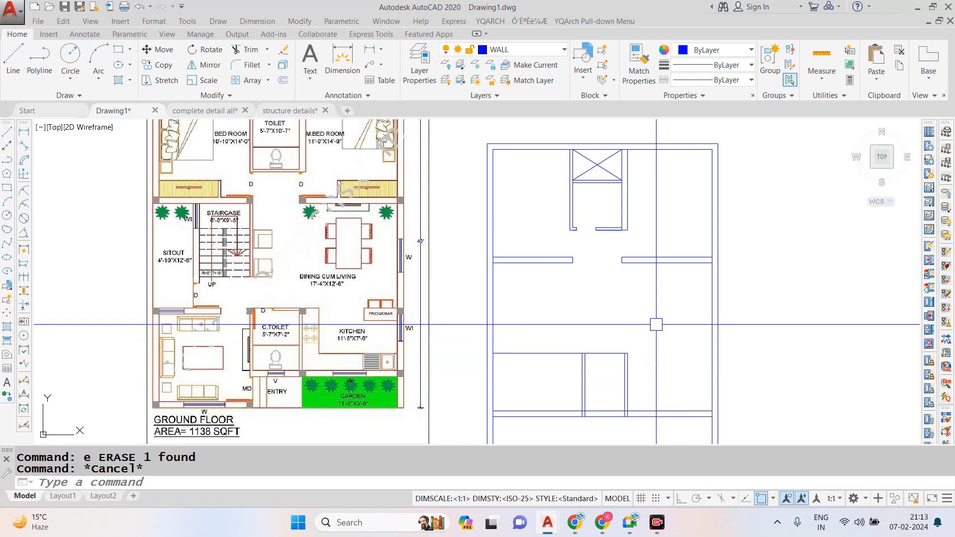
pyautogui.scroll(-2, 656, 325)
pyautogui.scroll(2, 654, 341)
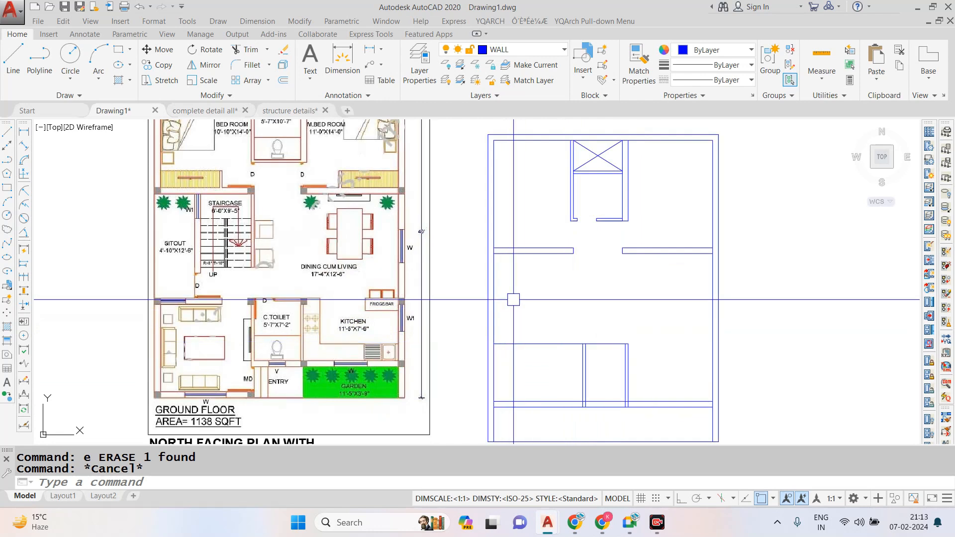
pyautogui.scroll(2, 506, 278)
pyautogui.scroll(-2, 506, 278)
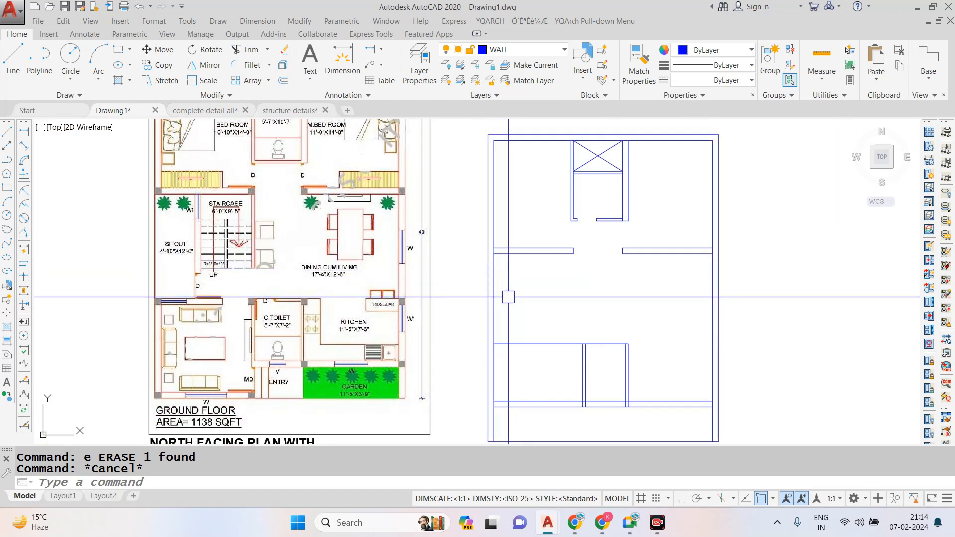
pyautogui.write('o')
pyautogui.press('Return')
pyautogui.write("2'6")
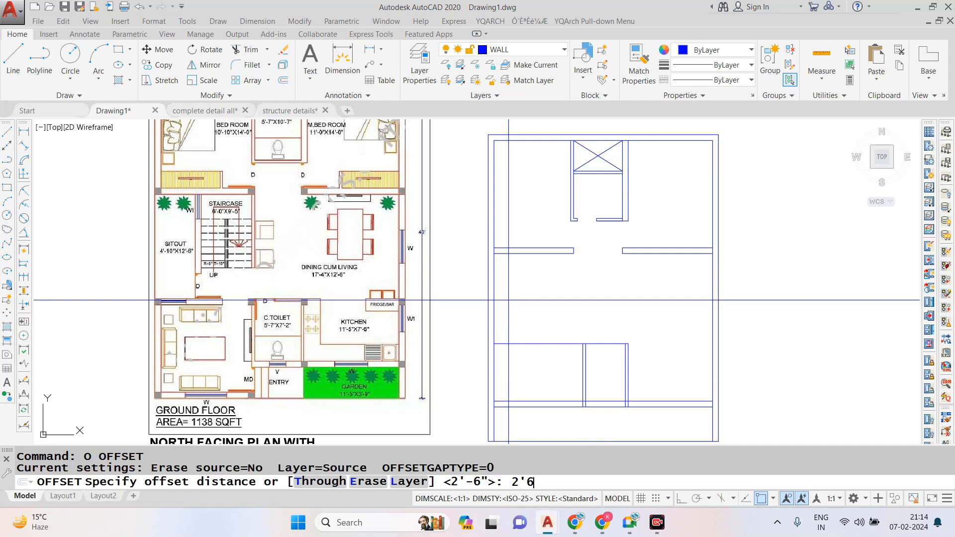
pyautogui.write('"')
pyautogui.press('Return')
pyautogui.click(490, 301)
pyautogui.click(534, 307)
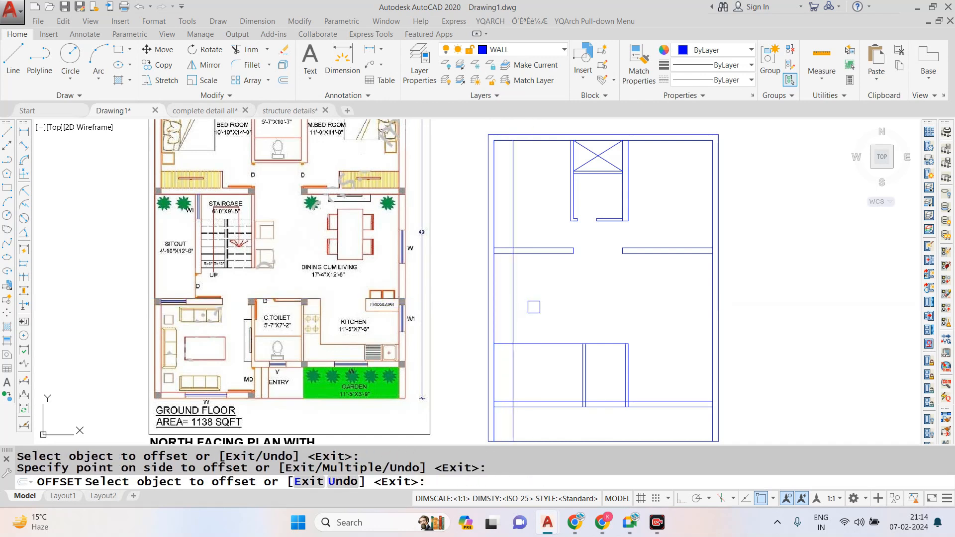
pyautogui.press('Escape')
# - Offset the inner line of the left outer wall 3' to the right for the first stair flight
pyautogui.write('o')
pyautogui.press('Return')
pyautogui.write("3'")
pyautogui.press('Return')
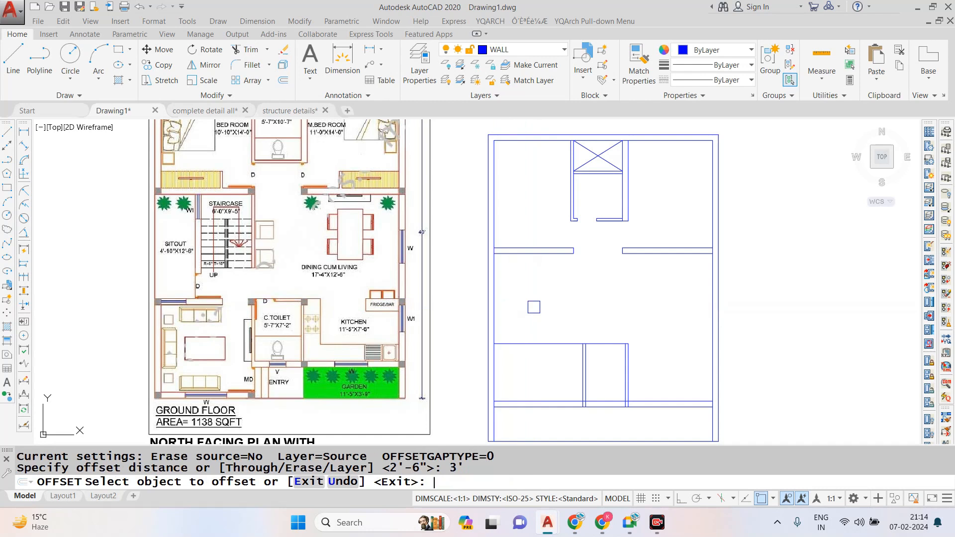
pyautogui.click(495, 299)
pyautogui.click(517, 304)
pyautogui.press('Escape')
# - Offset the new stair flight line 3" to the right for the divider between the flights
pyautogui.write('o')
pyautogui.press('Return')
pyautogui.write('3')
pyautogui.press('Return')
pyautogui.click(518, 305)
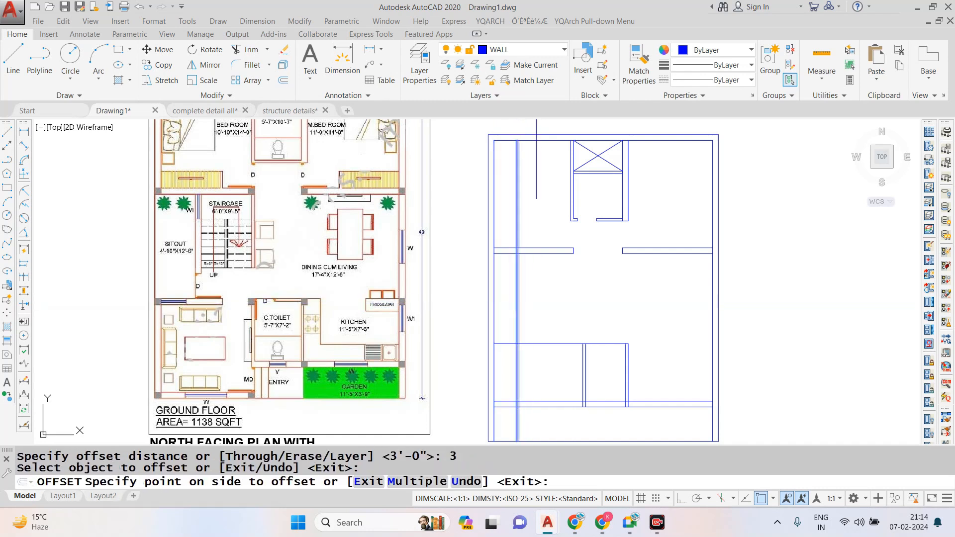
pyautogui.click(536, 310)
pyautogui.press('Escape')
# - Trim both stair divider lines at the left bedroom wall and erase their pieces above it
pyautogui.write('tr')
pyautogui.press('Return')
pyautogui.press('Return')
pyautogui.scroll(10, 527, 244)
pyautogui.click(494, 294)
pyautogui.click(423, 311)
pyautogui.press('Escape')
pyautogui.click(472, 234)
pyautogui.click(423, 214)
pyautogui.press('Escape')
pyautogui.scroll(-8, 457, 242)
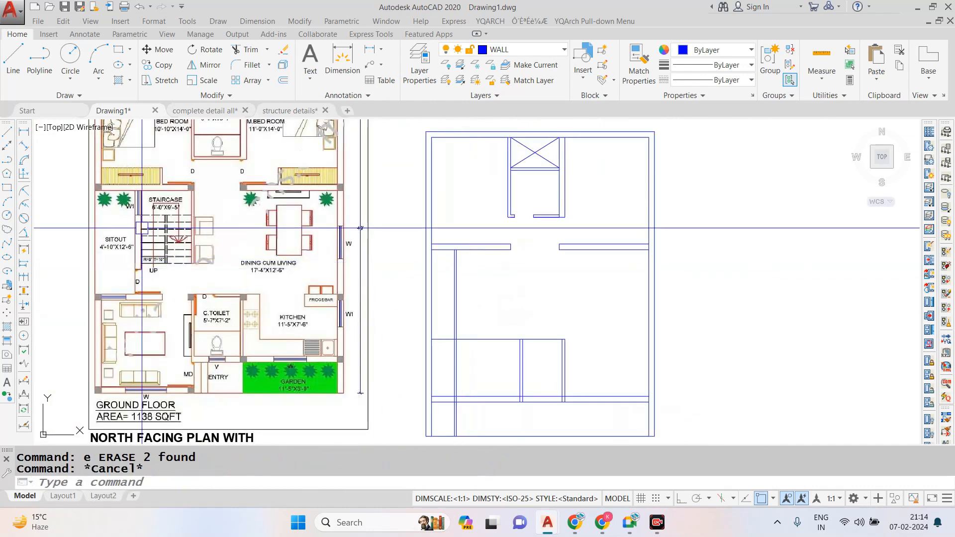
# - Offset the right line of the stair divider 3' to the right for the second flight
pyautogui.scroll(2, 143, 228)
pyautogui.write('o')
pyautogui.press('Return')
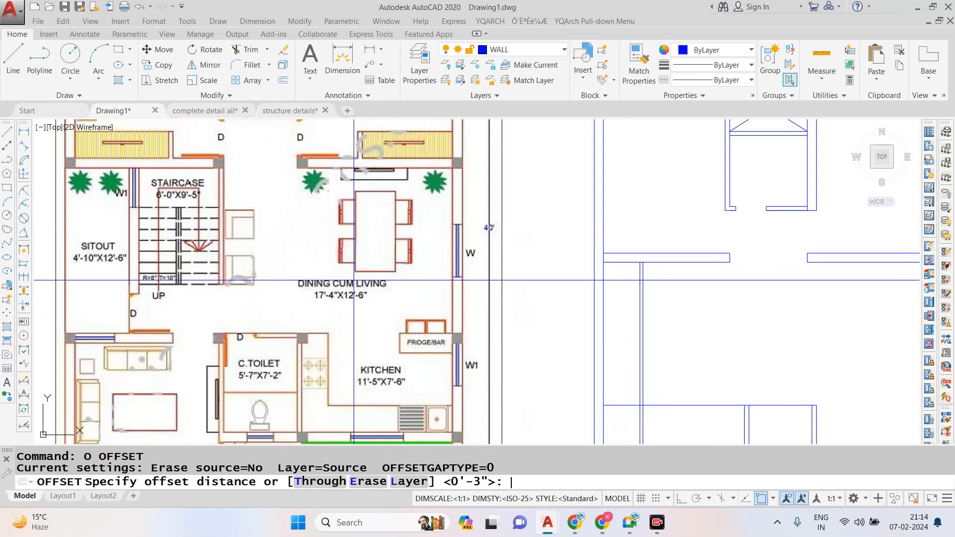
pyautogui.write("3'")
pyautogui.press('Return')
pyautogui.scroll(2, 697, 313)
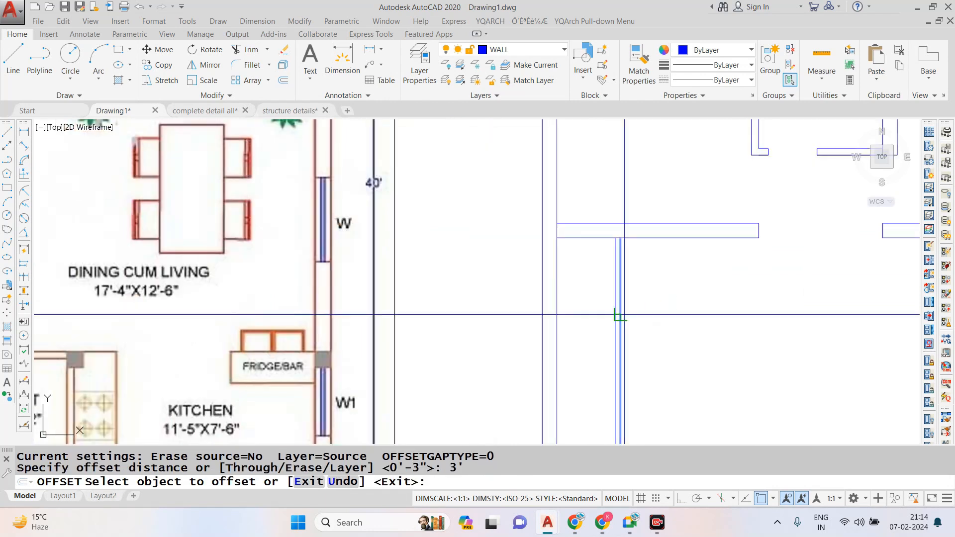
pyautogui.click(642, 313)
pyautogui.scroll(-2, 583, 289)
pyautogui.press('Escape')
pyautogui.press('Escape')
pyautogui.press('Escape')
# - Offset the lower line of the left bedroom wall 2'6" downward for the stair landing
pyautogui.write('o')
pyautogui.press('Return')
pyautogui.write('2\'6"')
pyautogui.press('Return')
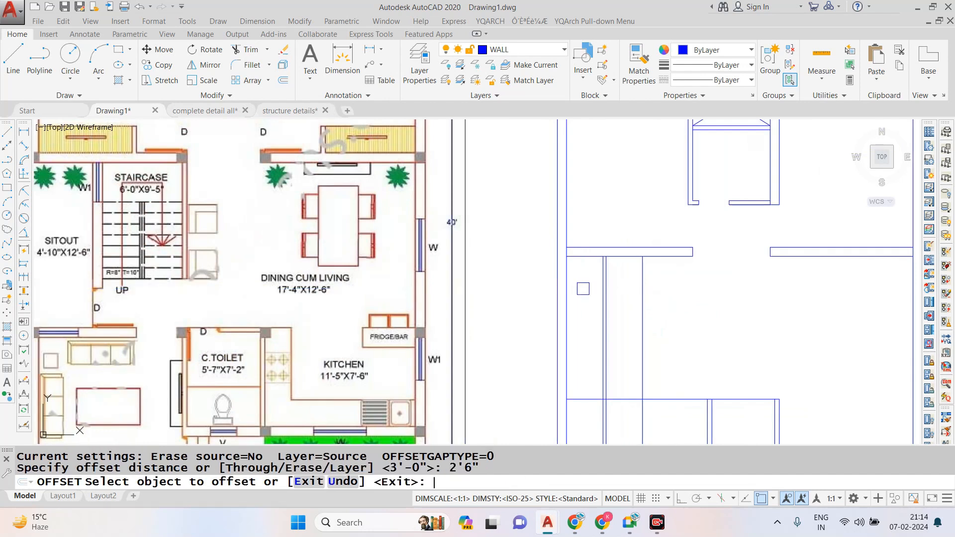
pyautogui.click(658, 255)
pyautogui.click(665, 289)
pyautogui.press('Escape')
# - Trim the landing line where it extends past the second flight's right line
pyautogui.write('tr')
pyautogui.scroll(-2, 657, 284)
pyautogui.press('Return')
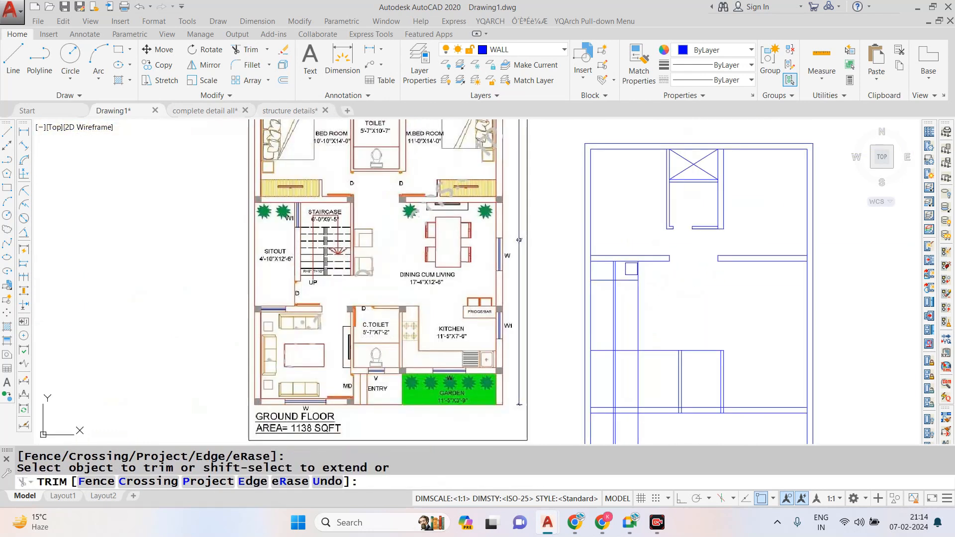
pyautogui.scroll(2, 630, 272)
pyautogui.scroll(2, 622, 277)
pyautogui.press('Escape')
# - Trim away the stair divider lines between the bedroom wall and the landing line
pyautogui.write('tr')
pyautogui.press('Return')
pyautogui.press('Return')
pyautogui.click(614, 256)
pyautogui.click(584, 262)
pyautogui.scroll(-2, 584, 261)
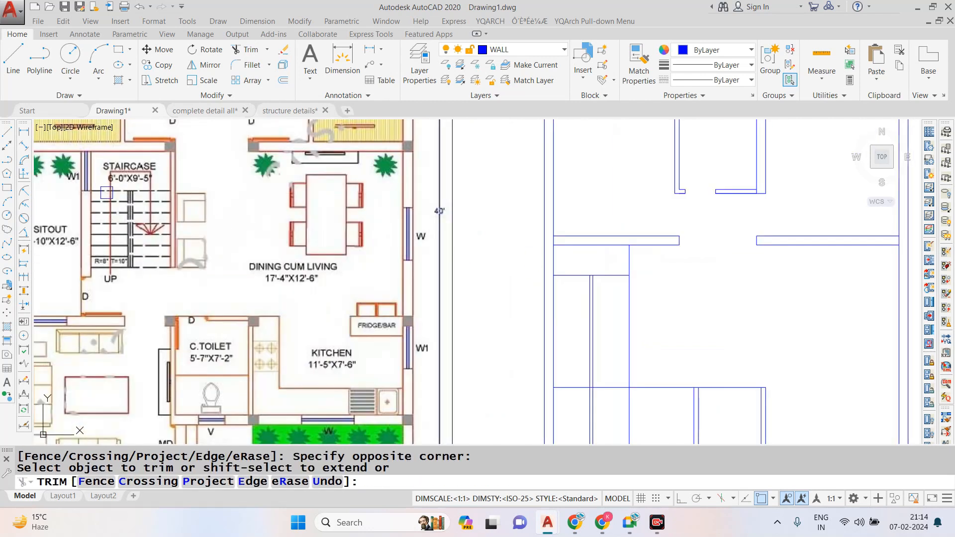
pyautogui.scroll(2, 107, 193)
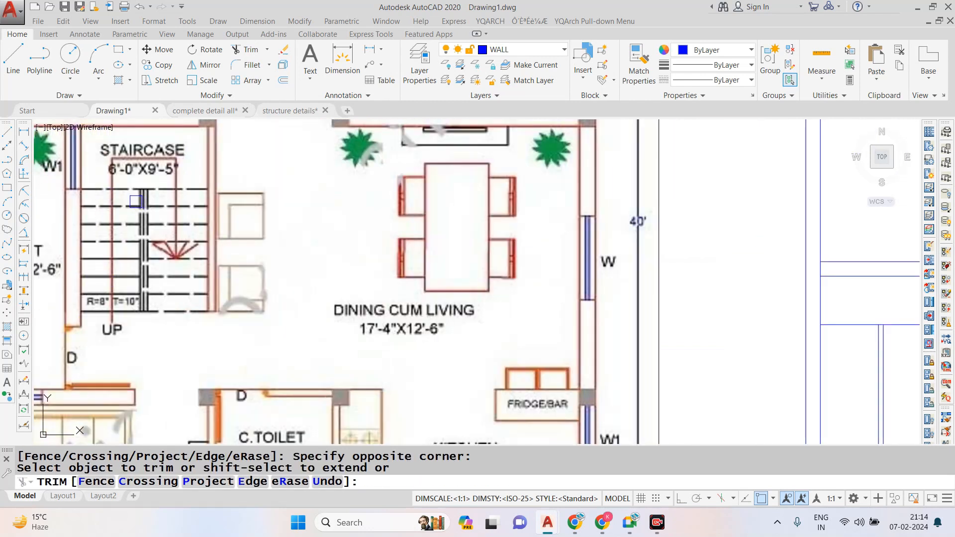
# - Offset the stair landing line downward eight times at 10" spacing to lay out the treads
pyautogui.scroll(-2, 124, 261)
pyautogui.press('Escape')
pyautogui.write('o')
pyautogui.press('Return')
pyautogui.write('10')
pyautogui.press('Return')
pyautogui.click(566, 301)
pyautogui.click(574, 313)
pyautogui.click(576, 333)
pyautogui.click(576, 342)
pyautogui.click(576, 341)
pyautogui.click(576, 352)
pyautogui.click(576, 352)
pyautogui.doubleClick(576, 363)
pyautogui.click(575, 373)
pyautogui.click(576, 373)
pyautogui.press('Escape')
# - Trim the stair divider lines just below the lowest tread
pyautogui.write('tr')
pyautogui.press('Return')
pyautogui.scroll(-2, 615, 342)
pyautogui.scroll(3, 611, 392)
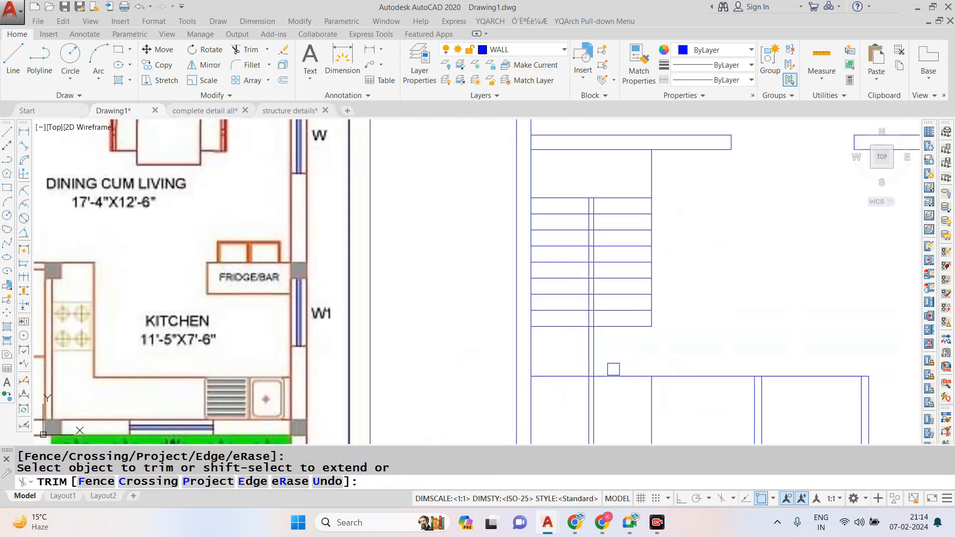
pyautogui.click(614, 368)
pyautogui.click(582, 346)
# - Trim the tread lines inside the narrow gap between the two stair flights
pyautogui.scroll(5, 597, 329)
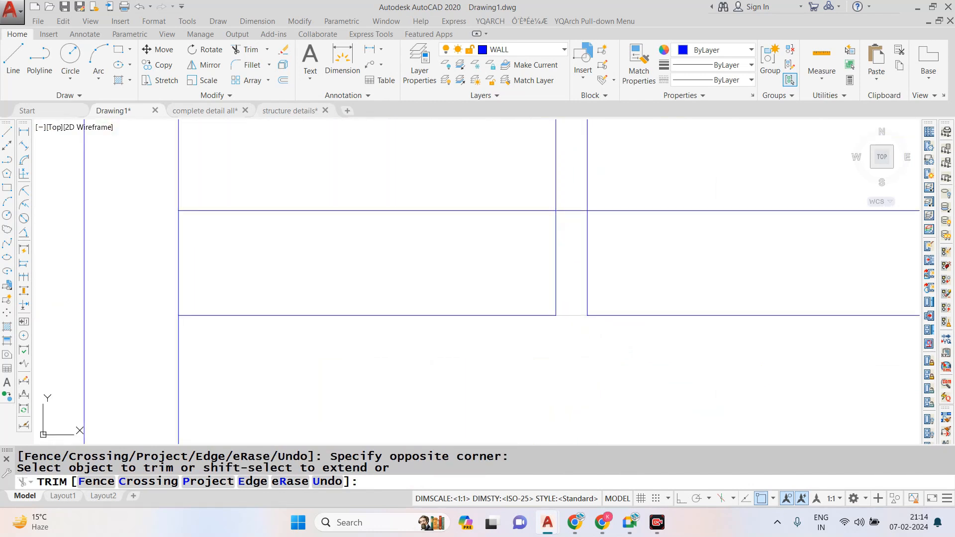
pyautogui.click(575, 315)
pyautogui.scroll(-3, 596, 432)
pyautogui.scroll(3, 590, 385)
pyautogui.click(593, 405)
pyautogui.scroll(-2, 592, 402)
pyautogui.scroll(-1, 601, 286)
pyautogui.scroll(3, 602, 207)
pyautogui.click(583, 187)
pyautogui.scroll(-4, 563, 188)
pyautogui.click(581, 252)
pyautogui.scroll(-1, 548, 249)
pyautogui.scroll(-1, 583, 239)
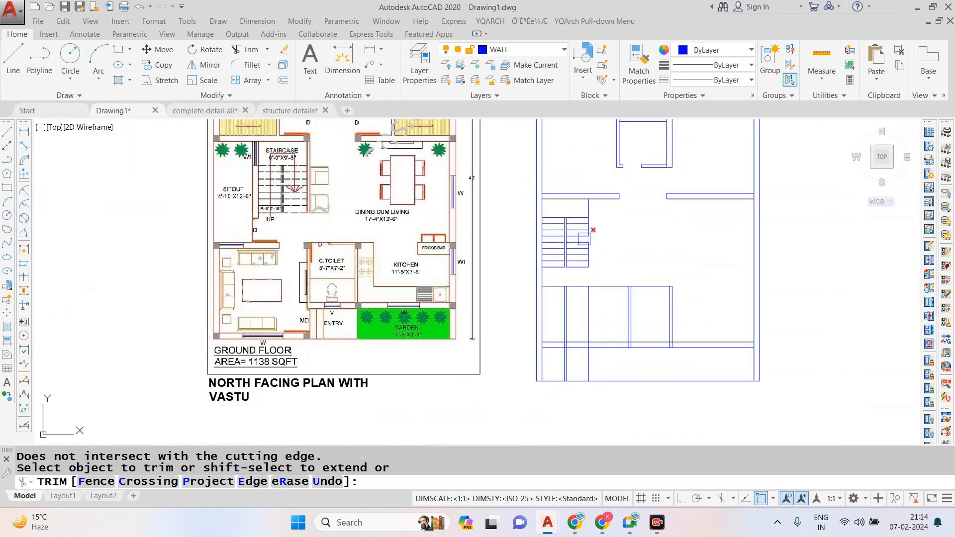
# - Erase the two leftover divider lines that run through the rooms below the staircase
pyautogui.press('Escape')
pyautogui.scroll(4, 564, 290)
pyautogui.click(585, 303)
pyautogui.click(552, 326)
pyautogui.write('e')
pyautogui.press('space')
pyautogui.press('Escape')
pyautogui.scroll(-4, 561, 343)
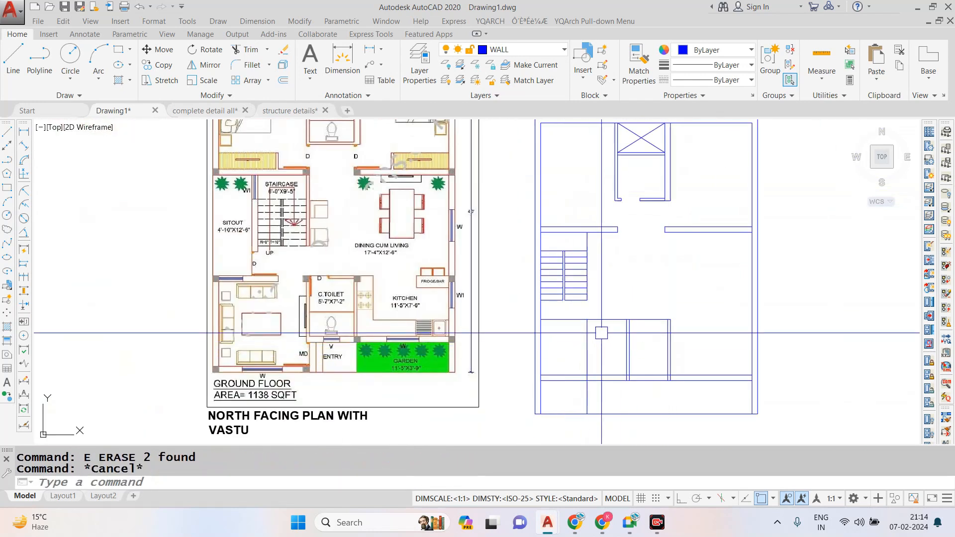
# - With Ortho on, draw the stair direction line from the left flight's lowest tread midpoint up, across the landing and down the right flight
pyautogui.scroll(2, 562, 249)
pyautogui.press('l')
pyautogui.press('space')
pyautogui.scroll(3, 564, 251)
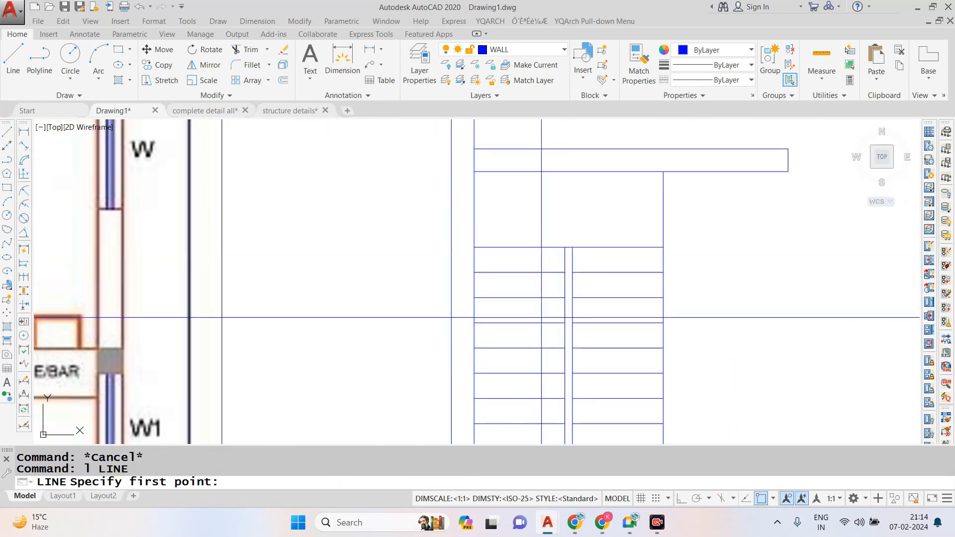
pyautogui.scroll(-1, 516, 388)
pyautogui.click(517, 404)
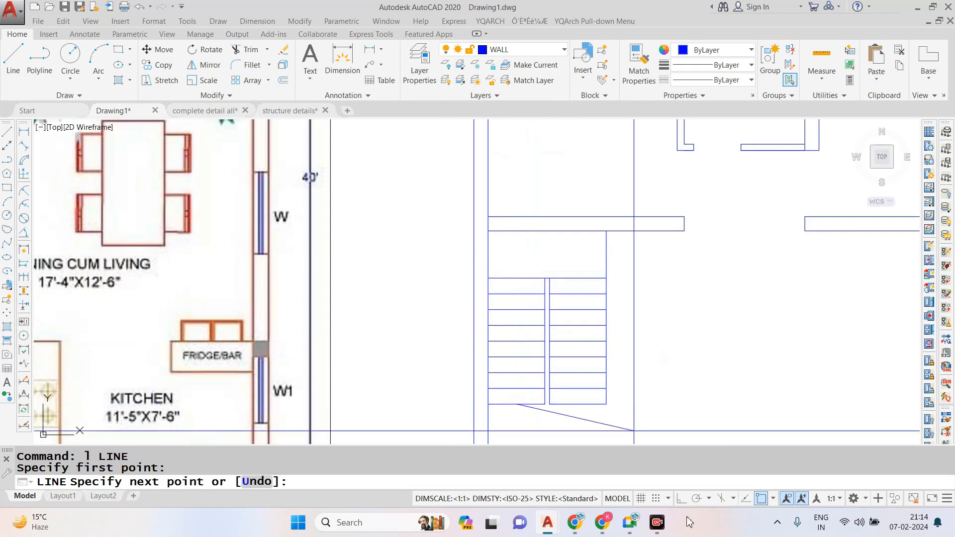
pyautogui.click(681, 499)
pyautogui.click(517, 255)
pyautogui.click(584, 256)
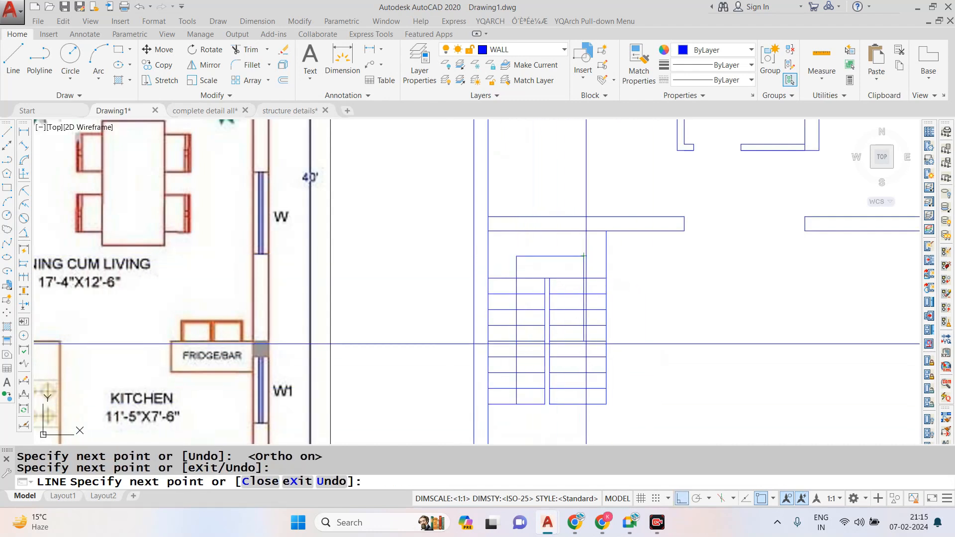
pyautogui.scroll(4, 580, 370)
pyautogui.click(596, 368)
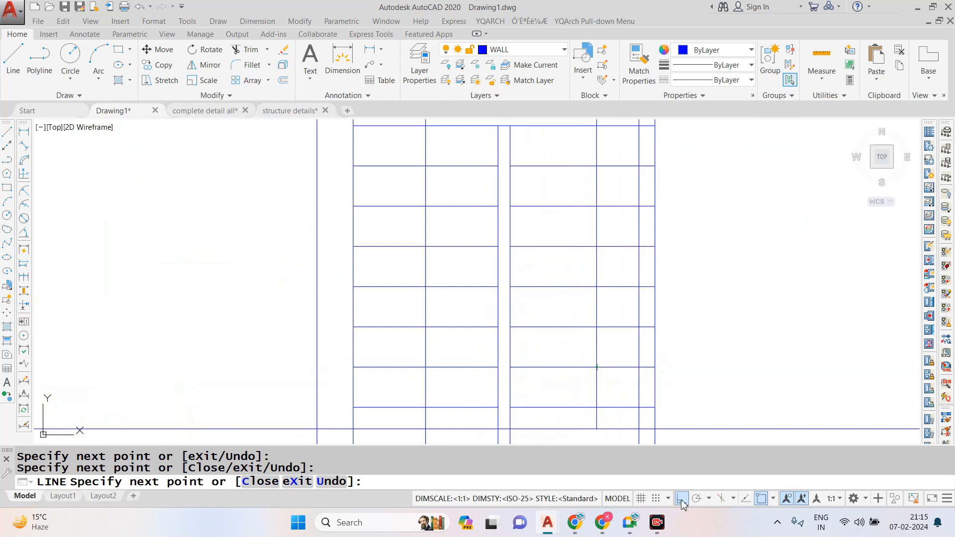
pyautogui.press('Escape')
# - Draw the slanted arrowhead lines at the lower end of the stair direction line
pyautogui.press('Return')
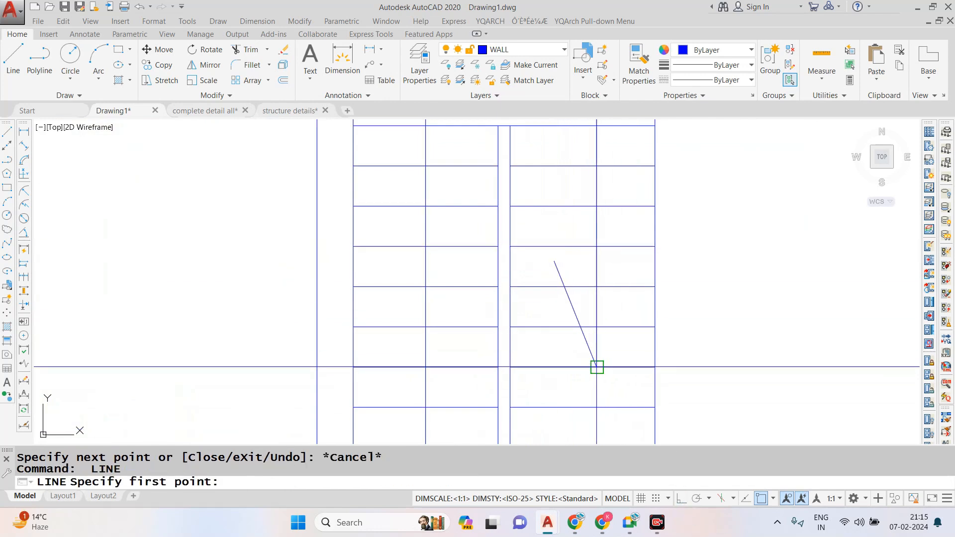
pyautogui.click(597, 367)
pyautogui.scroll(-4, 598, 268)
pyautogui.press('Escape')
# - Change the colour of the stair direction line and its arrowhead to purple
pyautogui.scroll(2, 612, 199)
pyautogui.click(587, 170)
pyautogui.click(476, 192)
pyautogui.scroll(2, 605, 331)
pyautogui.click(605, 320)
pyautogui.click(558, 335)
pyautogui.click(735, 51)
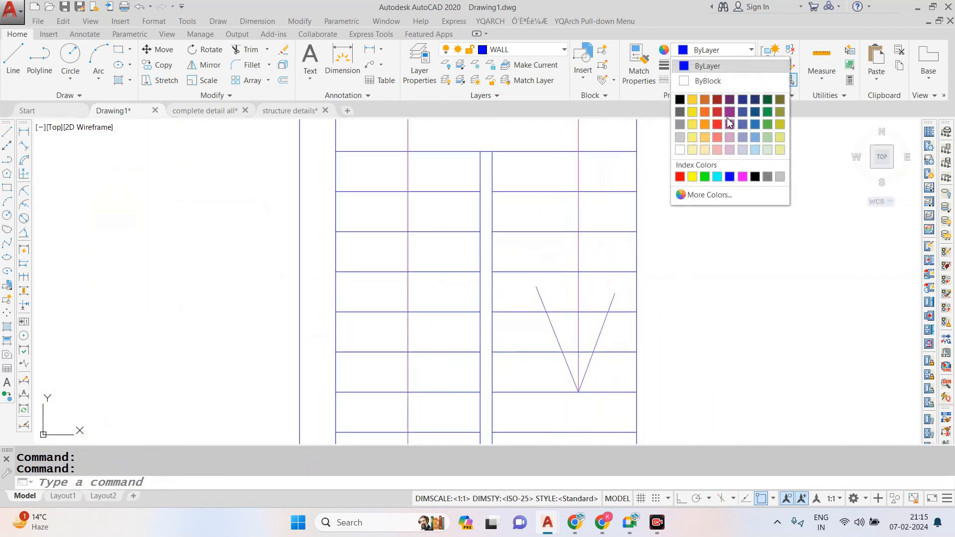
pyautogui.click(729, 123)
pyautogui.press('Escape')
pyautogui.scroll(-4, 554, 273)
pyautogui.scroll(3, 551, 264)
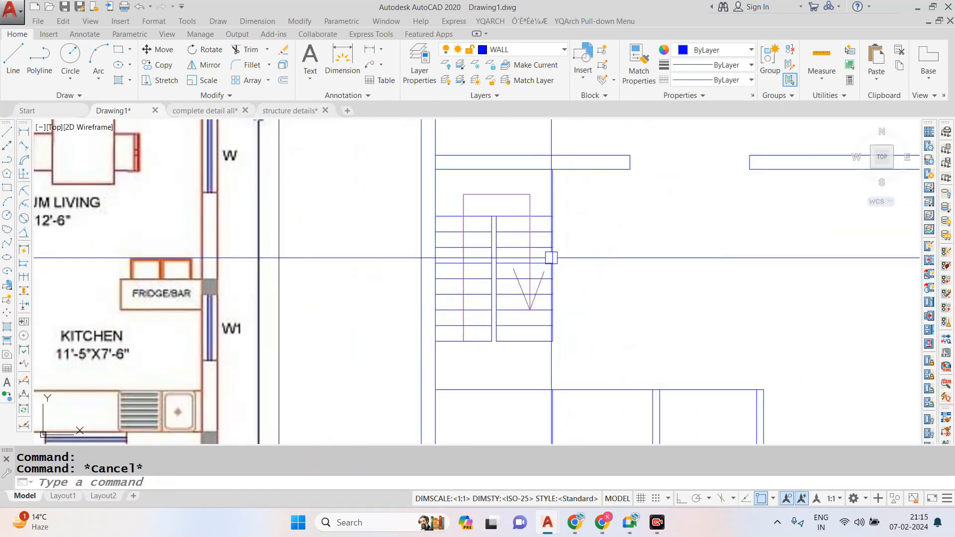
# - Set the colour of the landing line and the treads in both flights to Magenta
pyautogui.scroll(2, 552, 257)
pyautogui.click(416, 180)
pyautogui.click(399, 405)
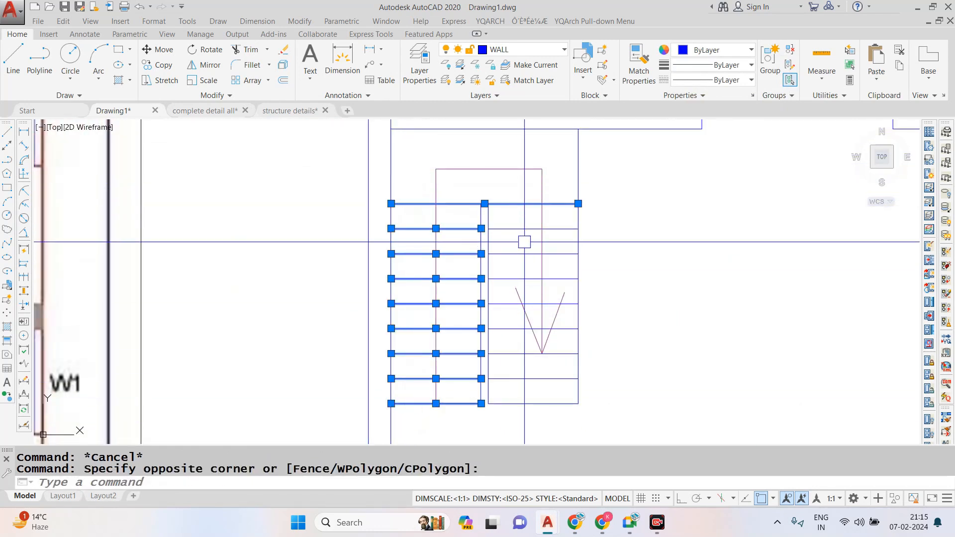
pyautogui.click(572, 189)
pyautogui.scroll(4, 552, 298)
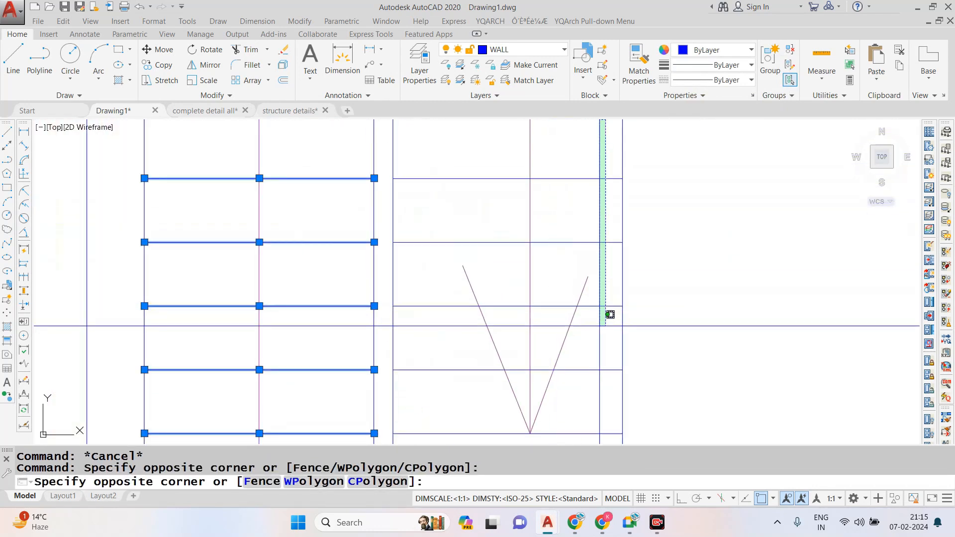
pyautogui.click(600, 326)
pyautogui.scroll(-2, 590, 289)
pyautogui.scroll(1, 594, 348)
pyautogui.click(588, 288)
pyautogui.scroll(-2, 588, 290)
pyautogui.click(585, 361)
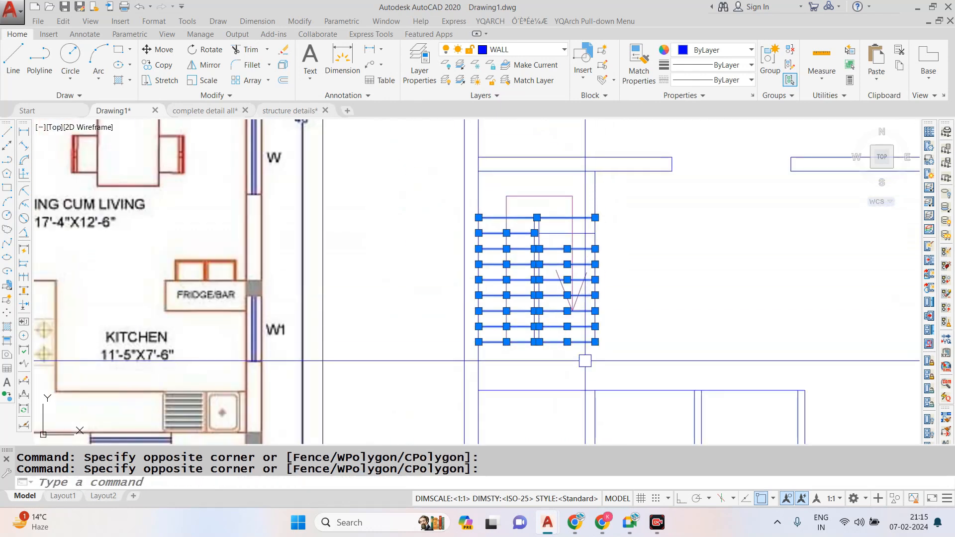
pyautogui.click(749, 50)
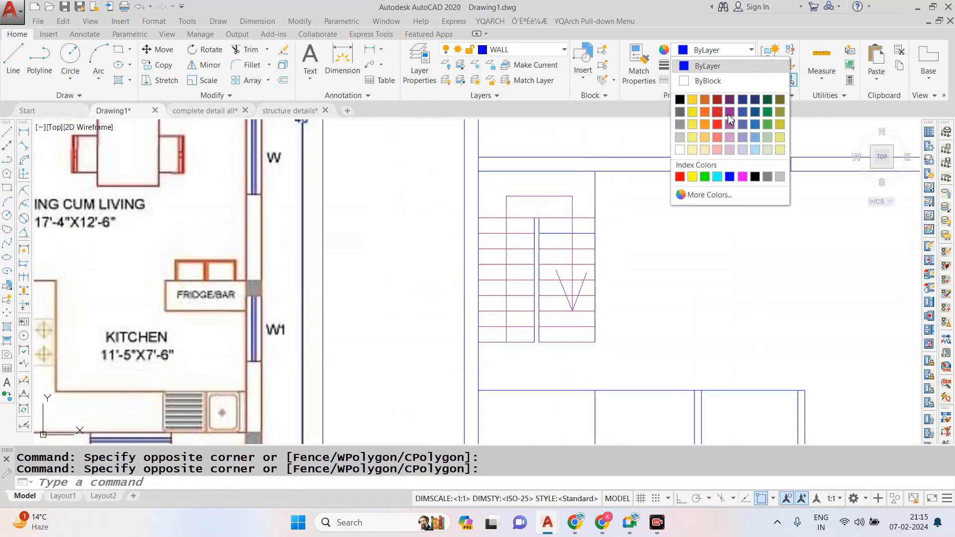
pyautogui.click(742, 177)
pyautogui.press('Escape')
# - Match the properties of a magenta tread onto the right flight's remaining blue tread
pyautogui.scroll(2, 571, 268)
pyautogui.scroll(2, 571, 269)
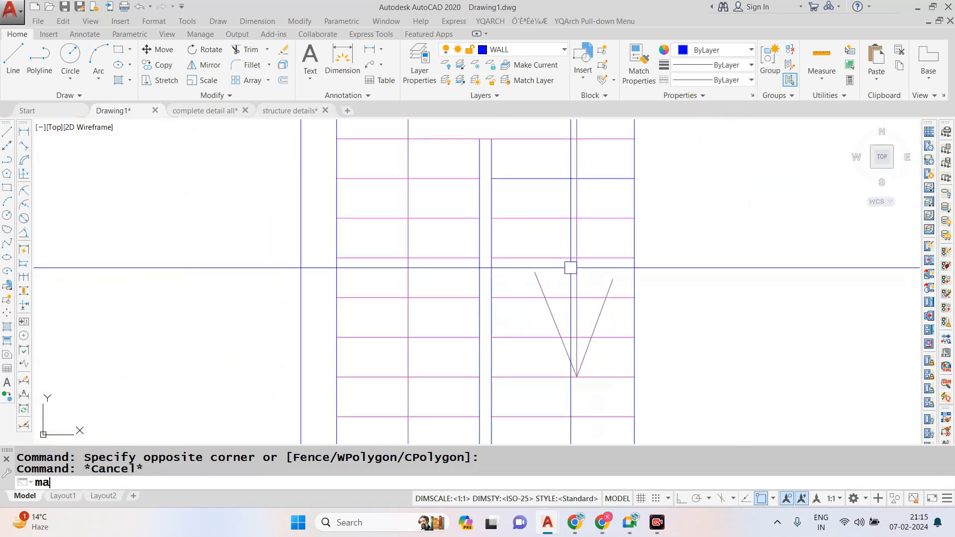
pyautogui.click(597, 221)
pyautogui.click(597, 177)
pyautogui.scroll(-2, 470, 203)
pyautogui.press('Escape')
# - Load the ACAD_ISO08W100 long-dash short-dash linetype into the drawing
pyautogui.scroll(2, 562, 253)
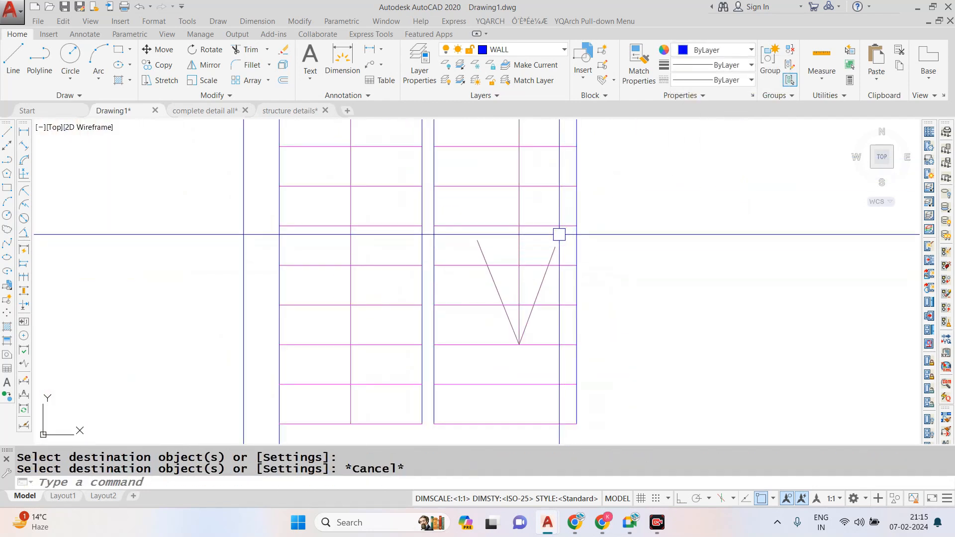
pyautogui.click(465, 209)
pyautogui.click(454, 430)
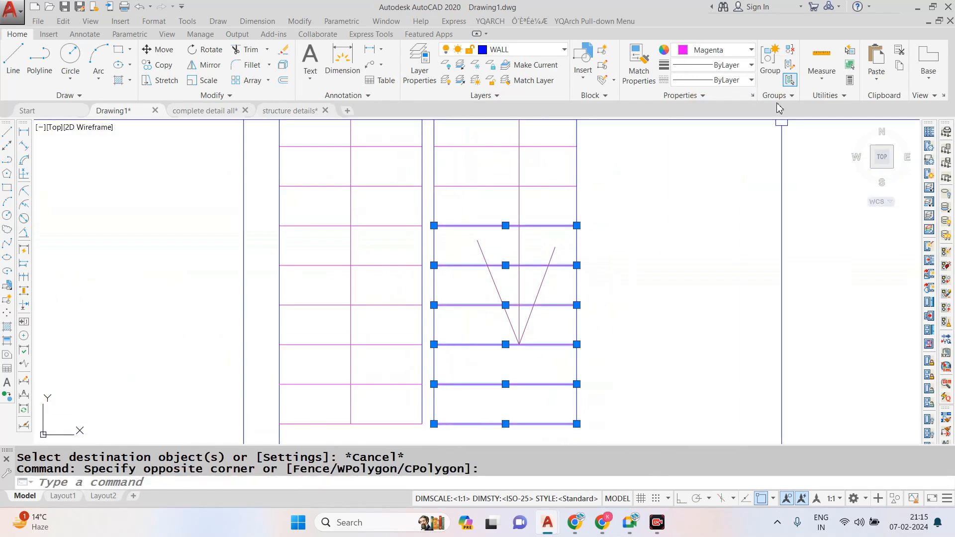
pyautogui.click(722, 81)
pyautogui.click(724, 145)
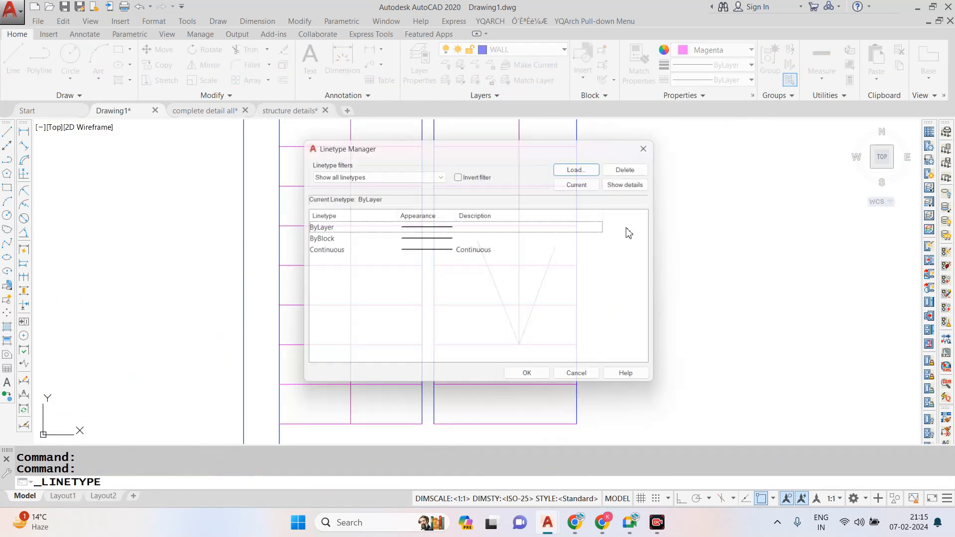
pyautogui.click(590, 166)
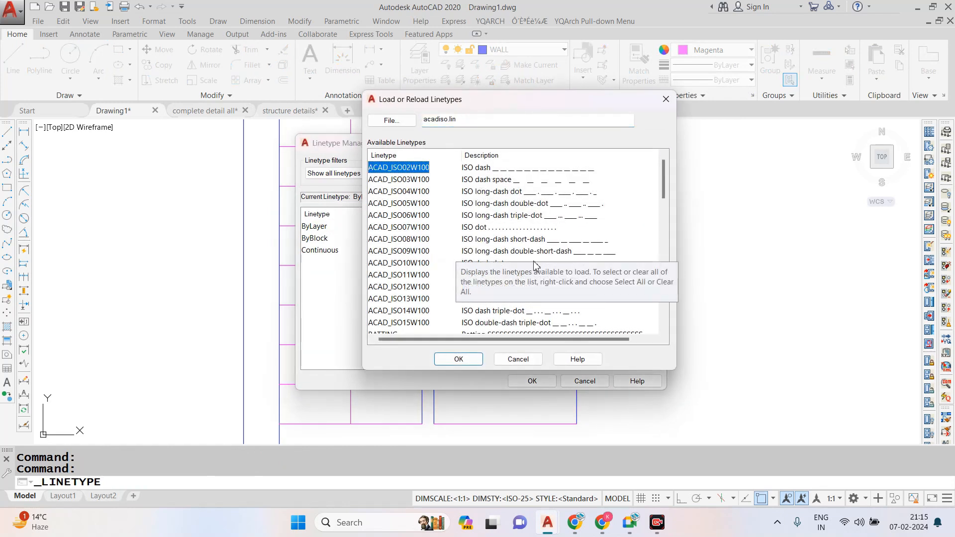
pyautogui.click(501, 242)
pyautogui.click(459, 360)
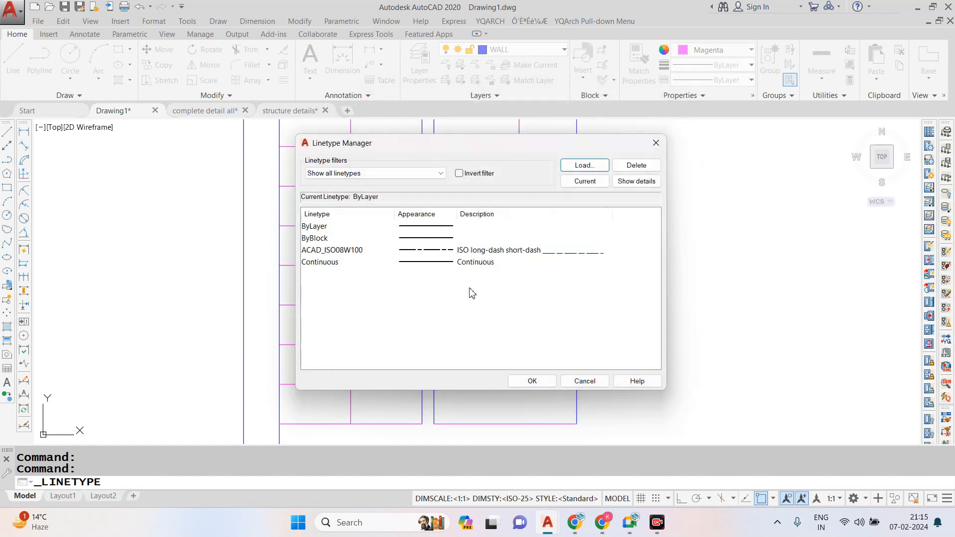
pyautogui.click(530, 380)
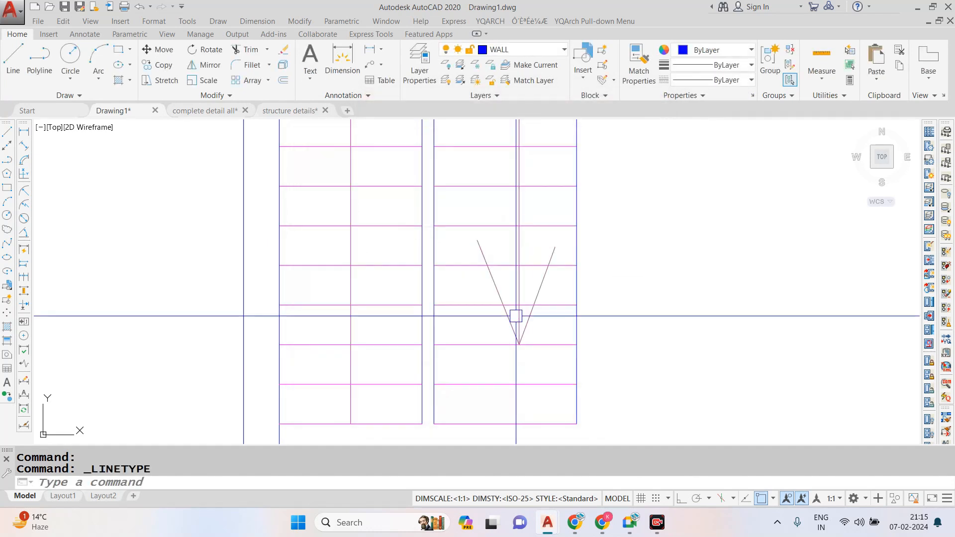
# - Assign the ACAD_ISO08W100 linetype to the six lower treads of the right flight
pyautogui.click(461, 209)
pyautogui.click(455, 438)
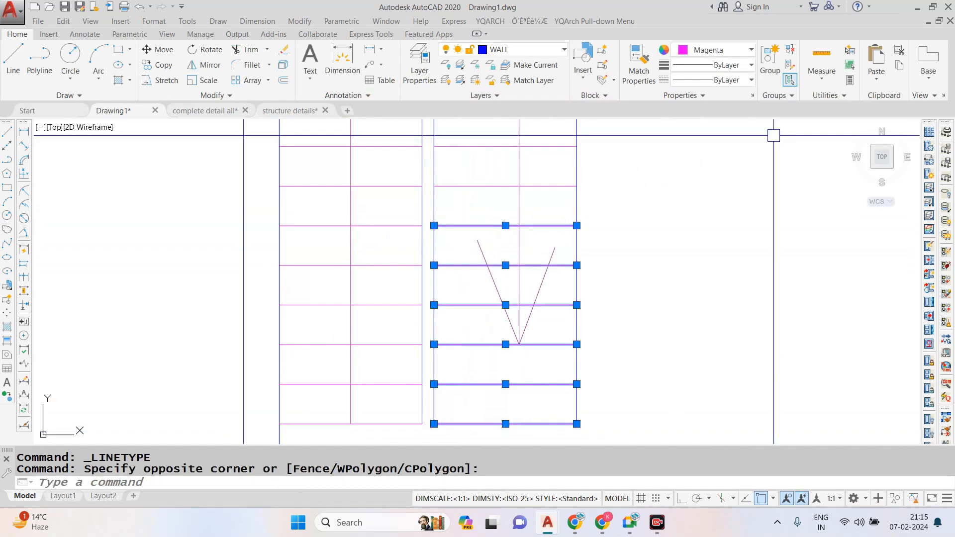
pyautogui.click(726, 80)
pyautogui.click(707, 124)
# - Set the linetype scale of the six dashed treads to 0.5
pyautogui.write('c')
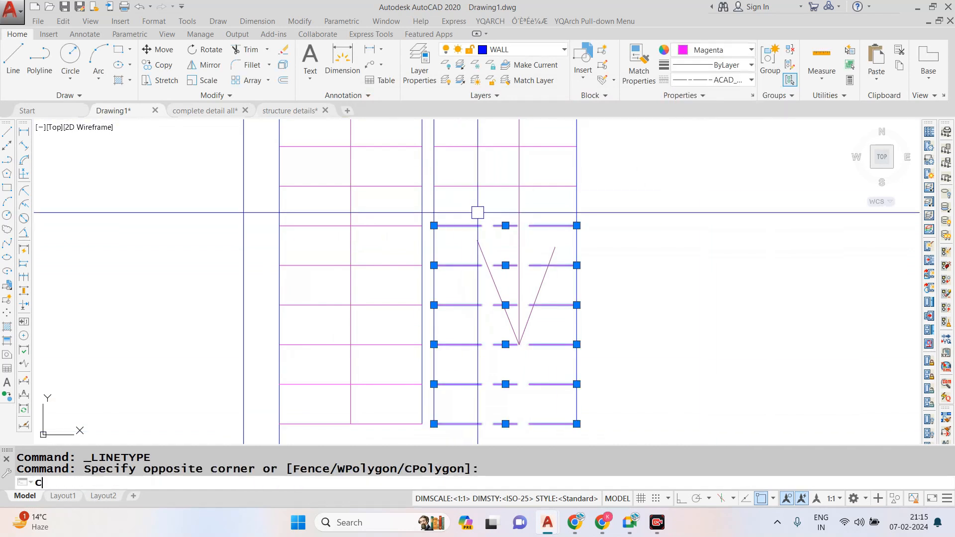
pyautogui.write('h')
pyautogui.press('Return')
pyautogui.click(724, 206)
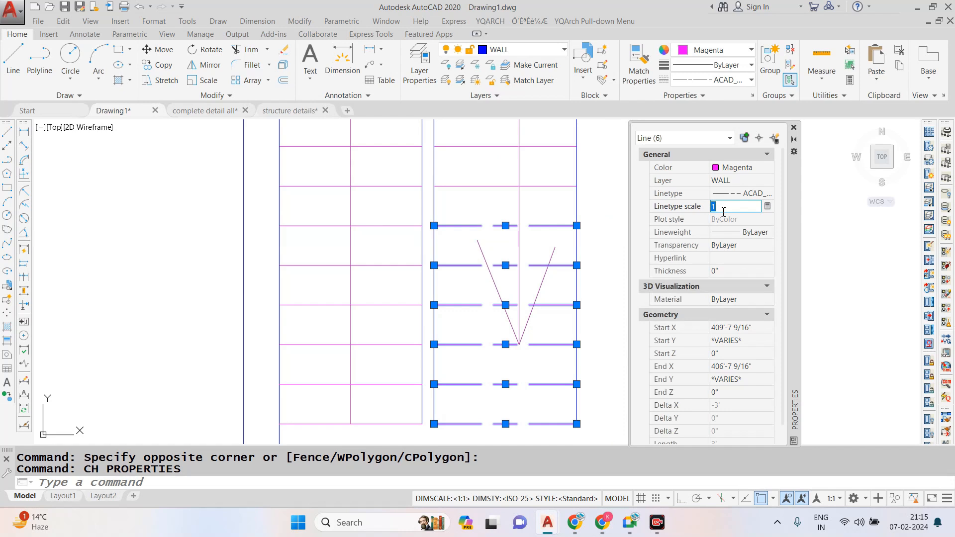
pyautogui.click(794, 128)
pyautogui.scroll(-6, 561, 239)
pyautogui.press('Escape')
# - Copy the DN text, its leader and the 900 HIGH RAILING text from the complete detail all drawing and paste them into Drawing1
pyautogui.scroll(2, 562, 239)
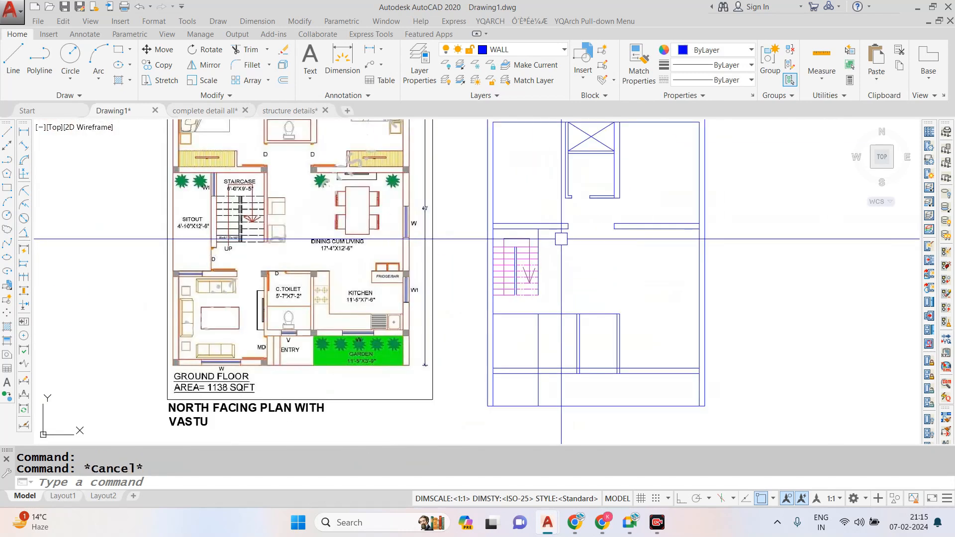
pyautogui.click(204, 111)
pyautogui.scroll(6, 485, 208)
pyautogui.scroll(8, 486, 121)
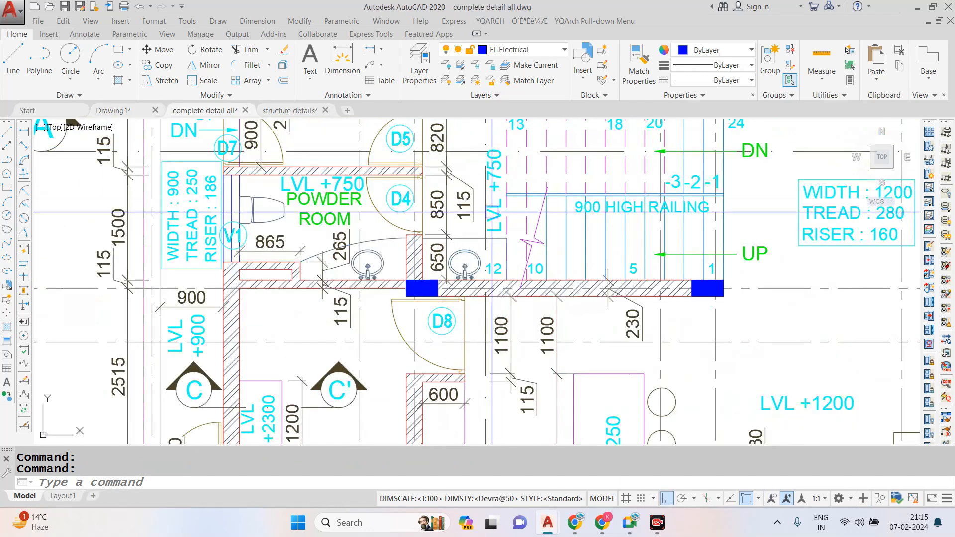
pyautogui.scroll(-2, 504, 261)
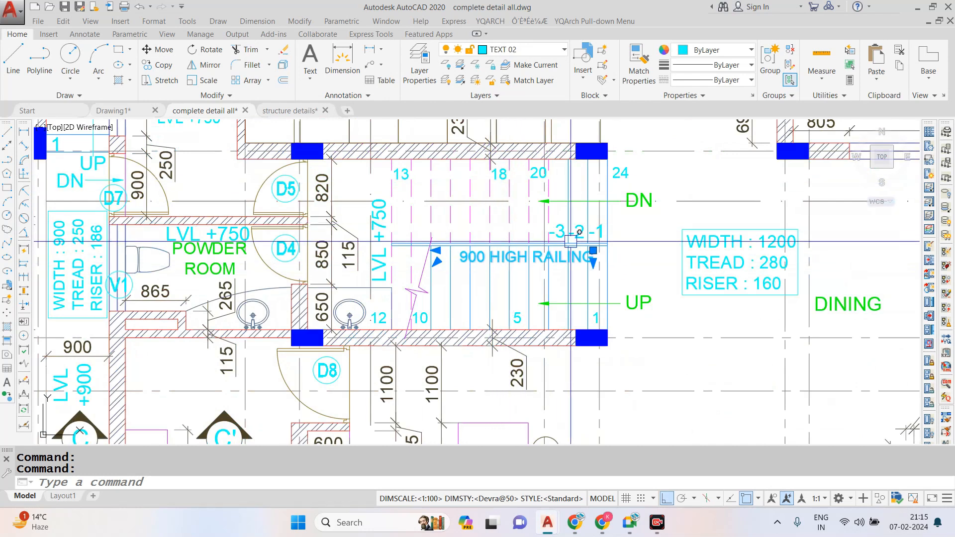
pyautogui.scroll(3, 619, 213)
pyautogui.click(652, 194)
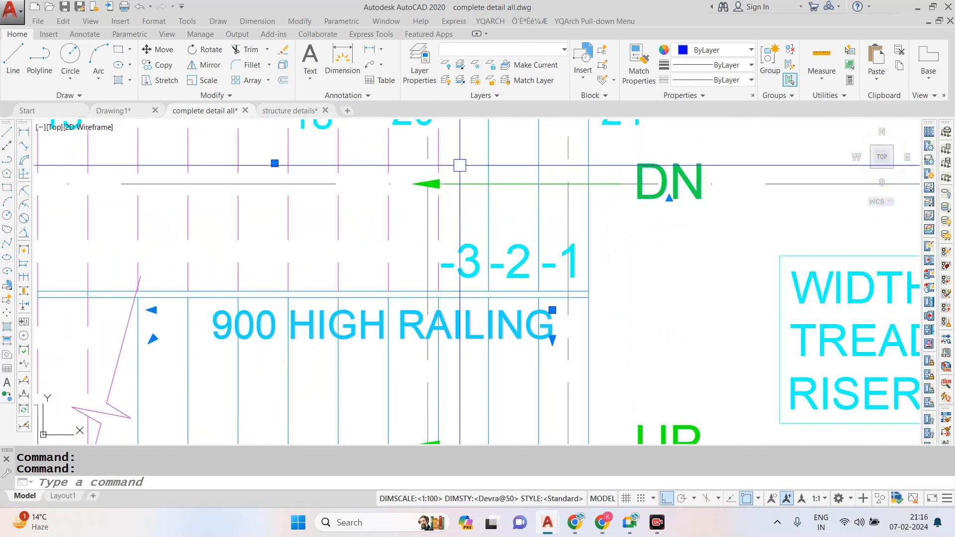
pyautogui.scroll(-3, 463, 199)
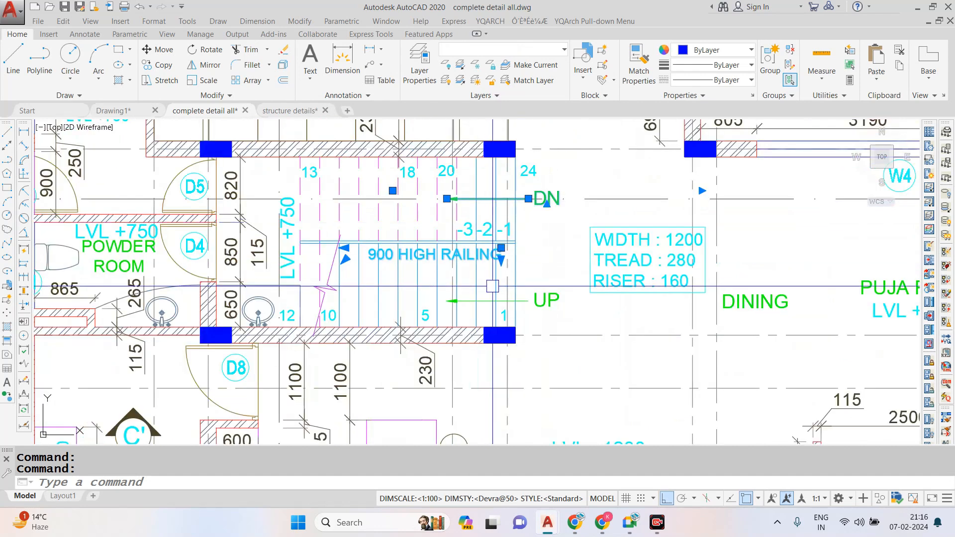
pyautogui.hotkey('ctrl', 'c')
pyautogui.hotkey('ctrl', 'Tab')
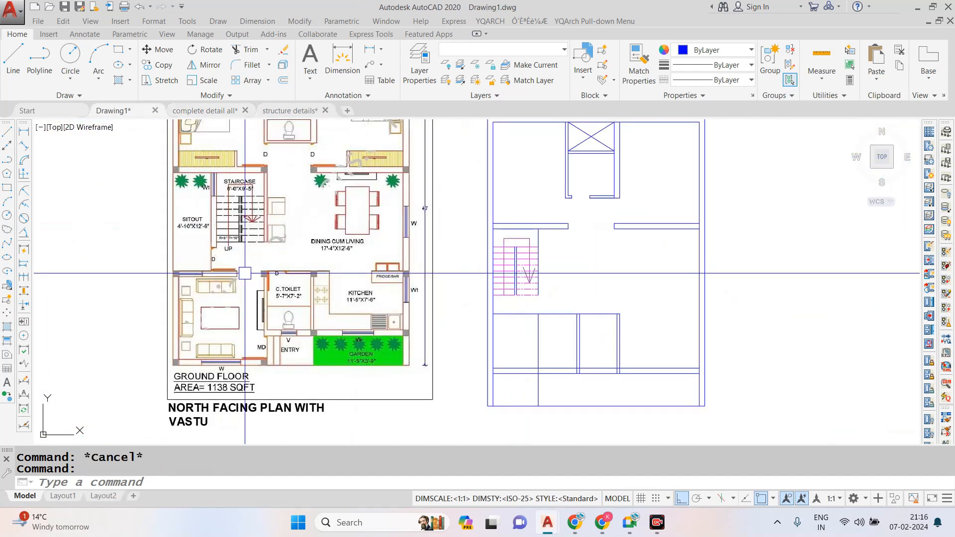
pyautogui.hotkey('ctrl', 'v')
pyautogui.scroll(-4, 328, 304)
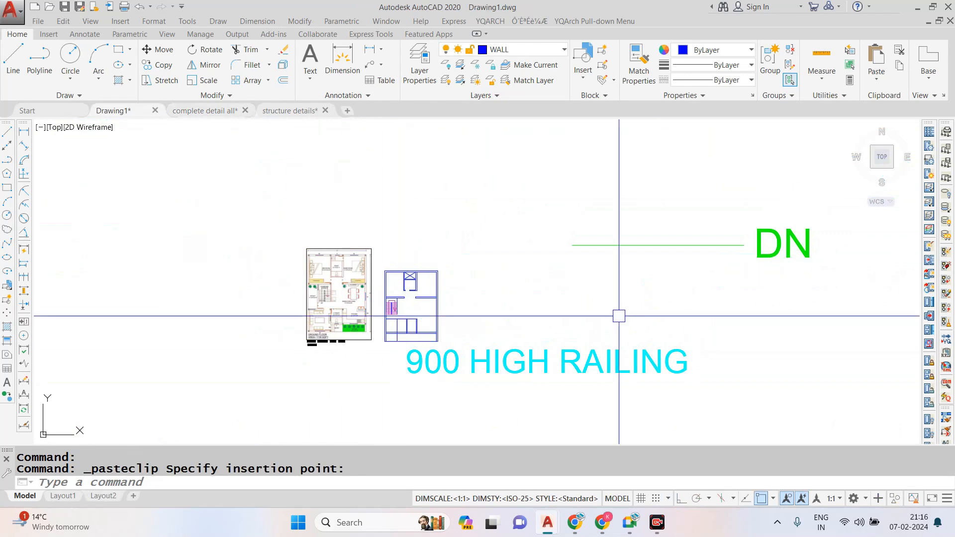
# - Move the pasted DN text and its leader closer to the floor plan
pyautogui.scroll(2, 758, 242)
pyautogui.click(771, 237)
pyautogui.click(526, 294)
pyautogui.write('m')
pyautogui.press('space')
pyautogui.click(563, 285)
pyautogui.click(348, 335)
pyautogui.press('Escape')
pyautogui.click(652, 252)
pyautogui.press('Escape')
# - Erase the leader line beside the DN text
pyautogui.click(435, 269)
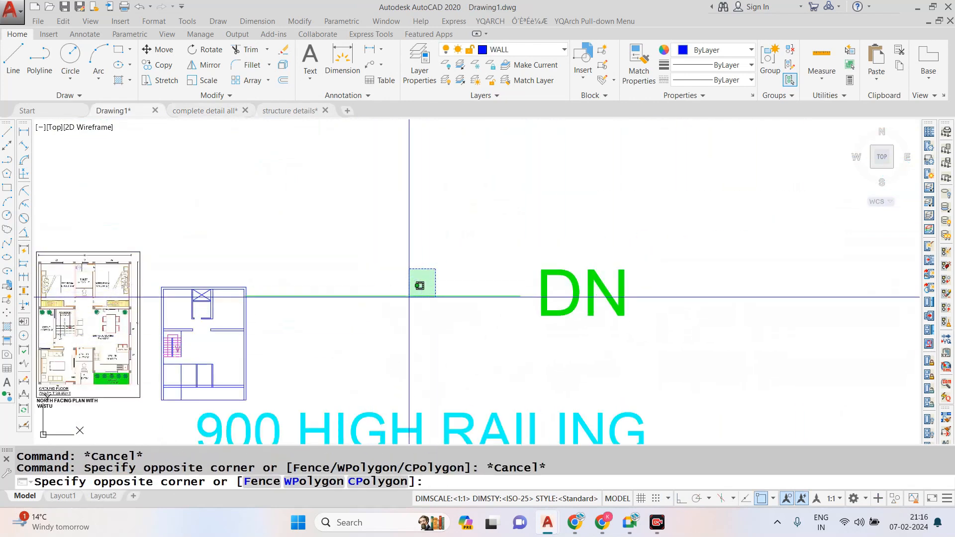
pyautogui.click(406, 303)
pyautogui.write('e')
pyautogui.click(535, 284)
pyautogui.press('Escape')
# - Scale the oversized DN text down freehand so it suits the staircase treads
pyautogui.click(565, 295)
pyautogui.click(488, 327)
pyautogui.write('sc SCALE 1 found')
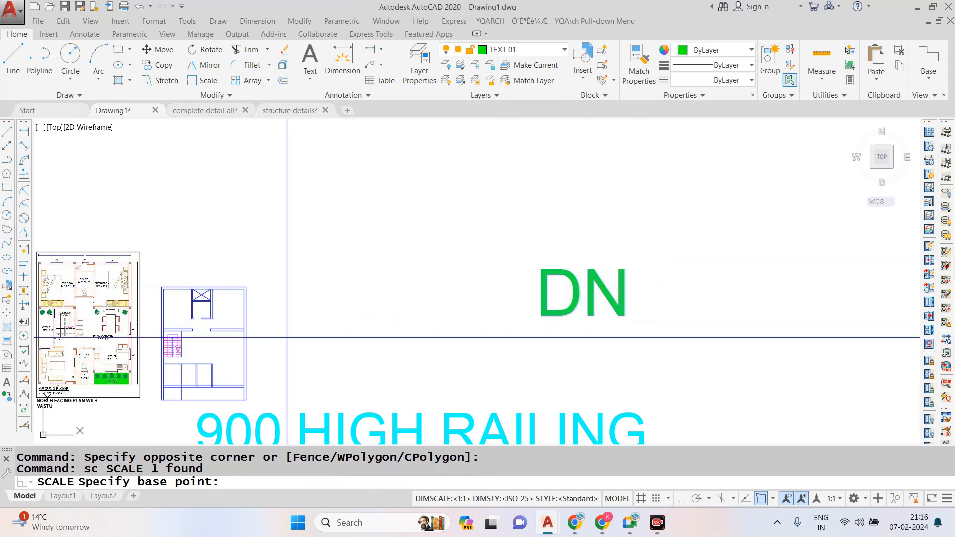
pyautogui.scroll(-2, 411, 316)
pyautogui.scroll(5, 271, 338)
pyautogui.click(335, 318)
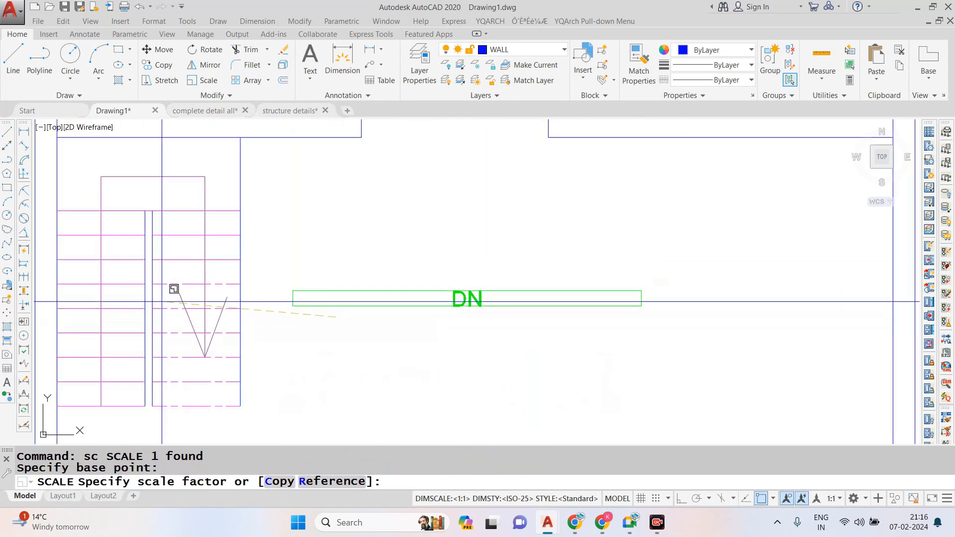
pyautogui.click(161, 301)
# - Move the DN text onto the dashed flight, just below the tip of the stair arrow
pyautogui.click(521, 264)
pyautogui.click(424, 318)
pyautogui.write('m')
pyautogui.click(294, 305)
pyautogui.scroll(-4, 539, 290)
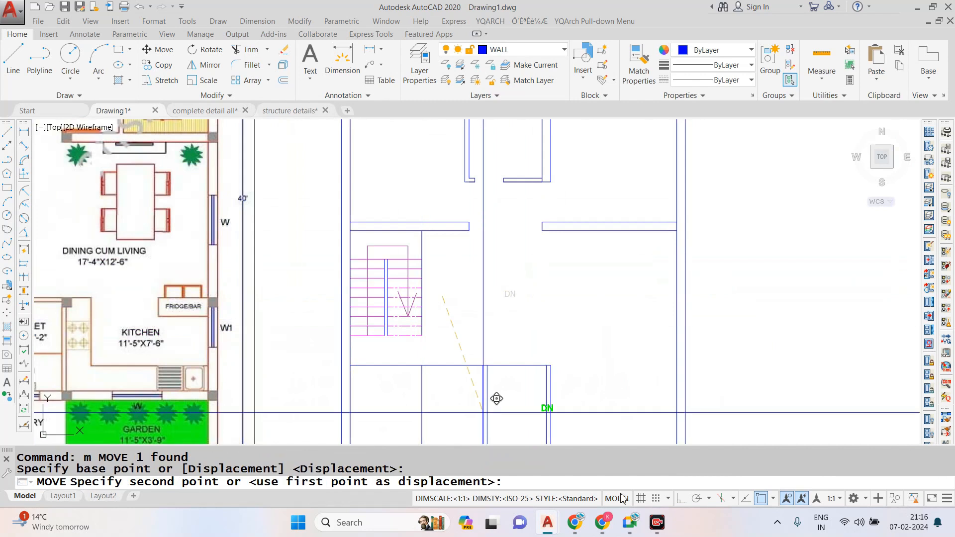
pyautogui.scroll(3, 339, 329)
pyautogui.click(337, 321)
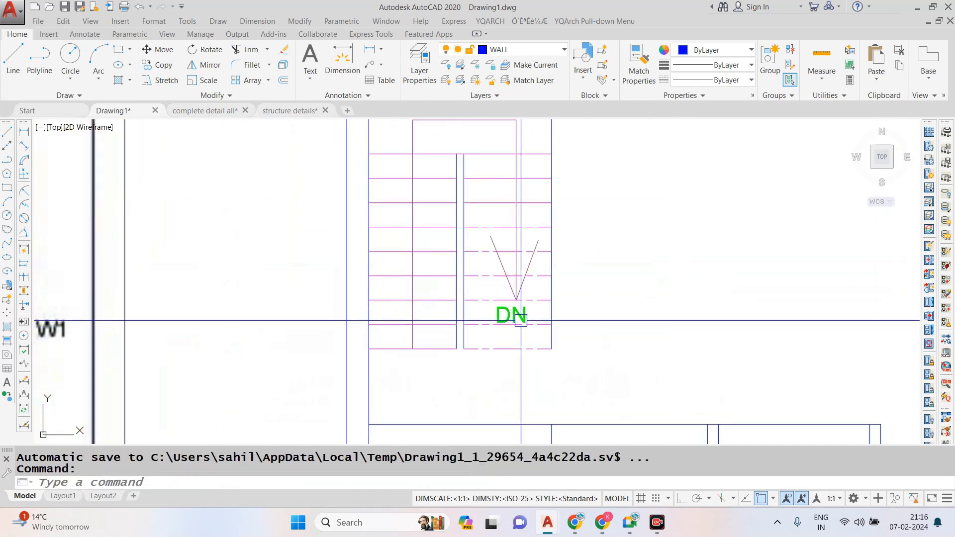
pyautogui.scroll(2, 521, 316)
pyautogui.click(521, 315)
pyautogui.write('m')
pyautogui.press('space')
pyautogui.click(522, 317)
pyautogui.press('Escape')
# - Copy the DN text to just below the foot of the solid-line stair flight
pyautogui.write('co')
pyautogui.press('space')
pyautogui.click(523, 320)
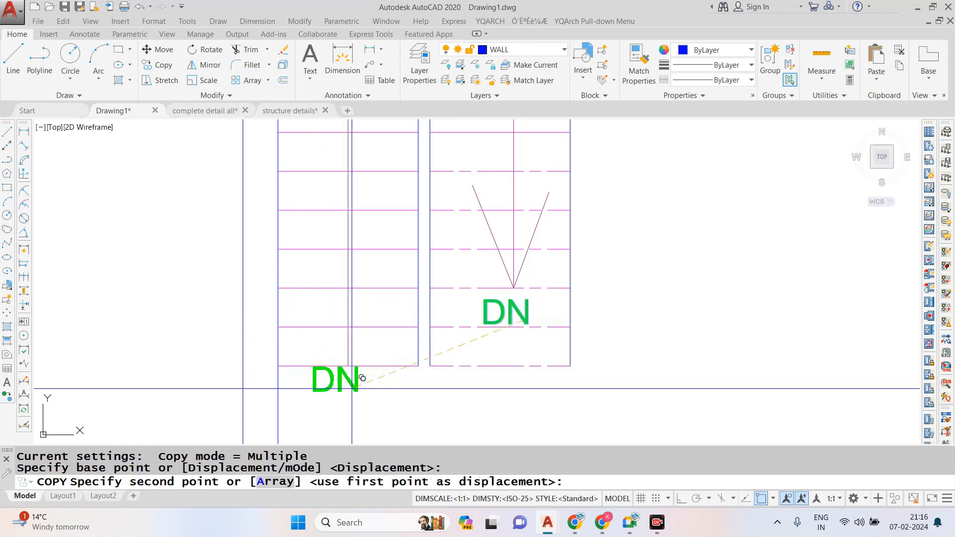
pyautogui.click(387, 384)
pyautogui.press('Escape')
pyautogui.press('Escape')
pyautogui.press('Escape')
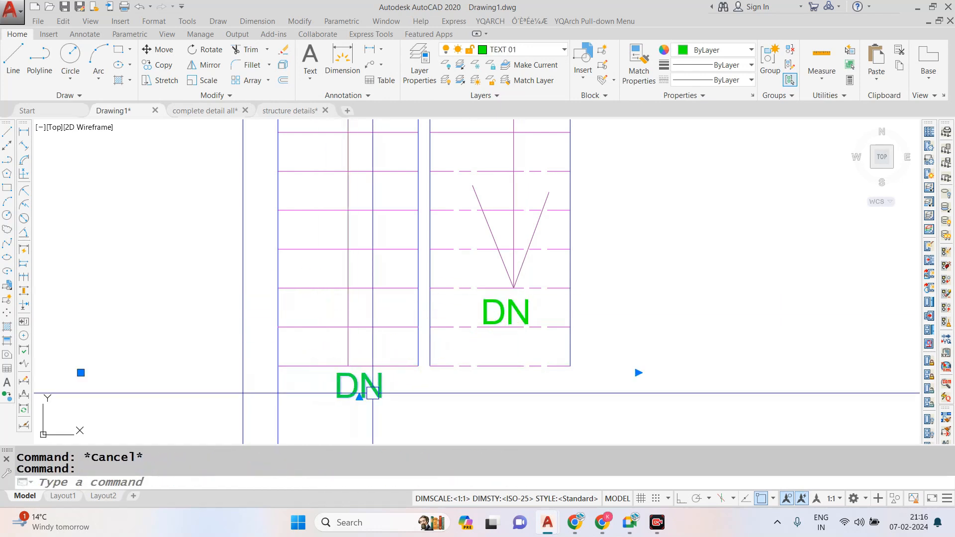
# - Change the copied text below the solid-line flight to read UP
pyautogui.doubleClick(372, 393)
pyautogui.write('up')
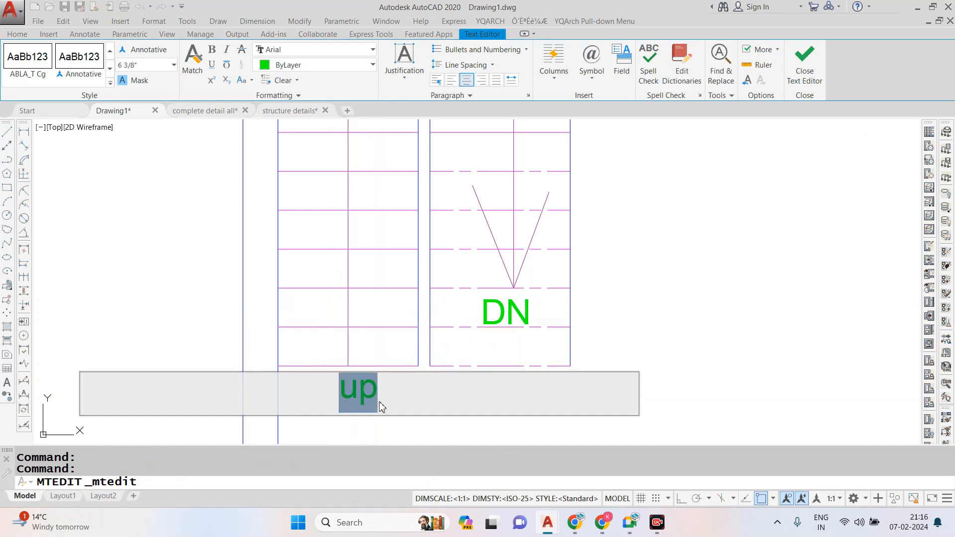
pyautogui.press('capslock')
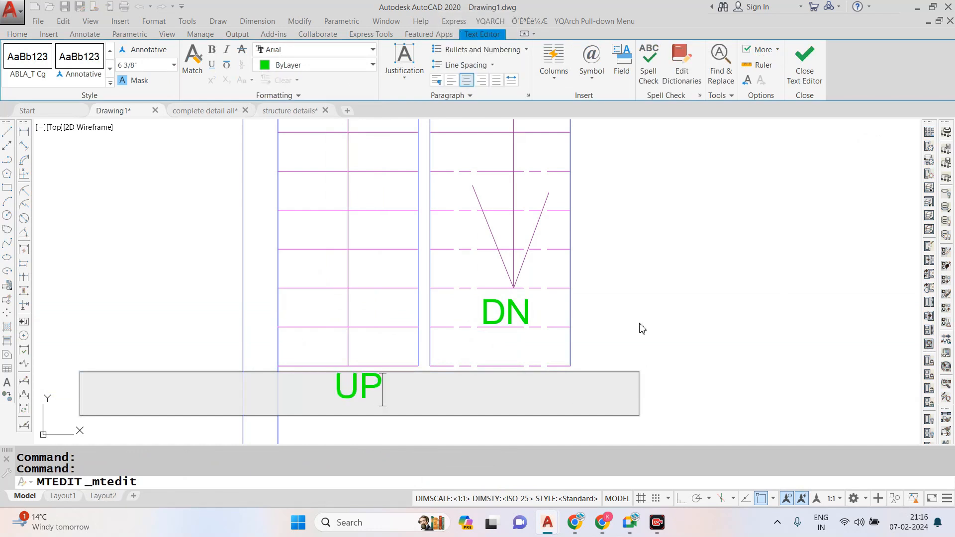
pyautogui.click(642, 328)
pyautogui.scroll(-6, 476, 306)
pyautogui.press('Escape')
# - Rotate the 900 HIGH RAILING text with Ortho on so it runs vertically, reading downward
pyautogui.scroll(-5, 497, 285)
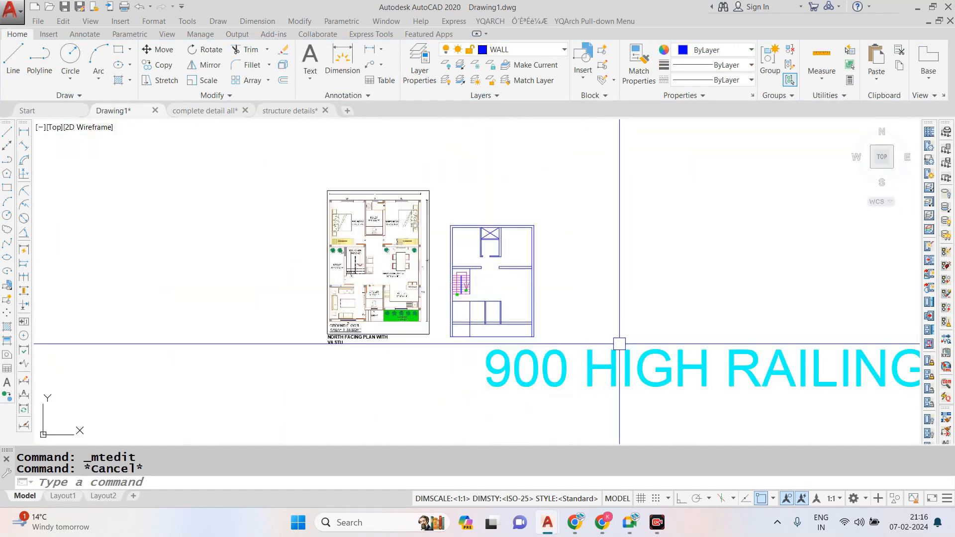
pyautogui.click(620, 344)
pyautogui.write('RO')
pyautogui.press('space')
pyautogui.click(620, 346)
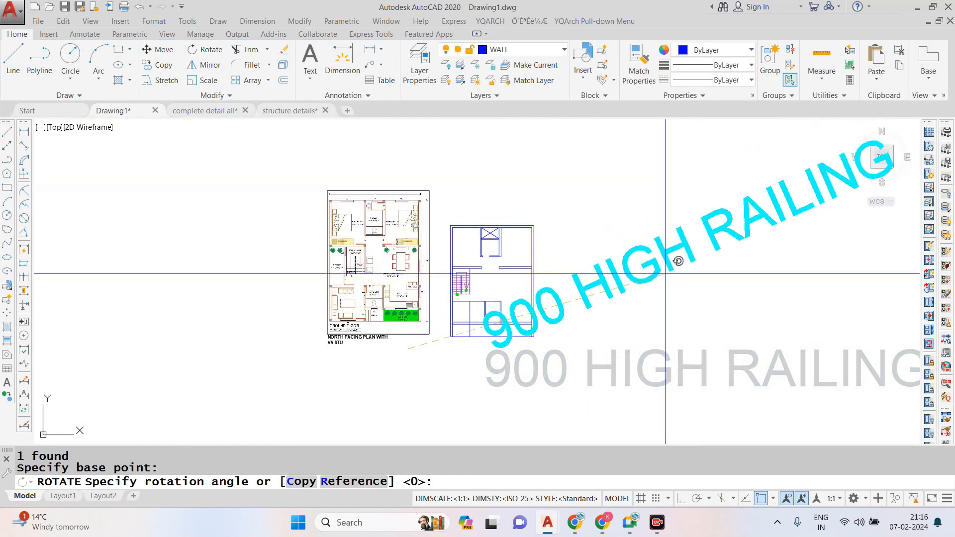
pyautogui.scroll(-4, 378, 145)
pyautogui.click(407, 286)
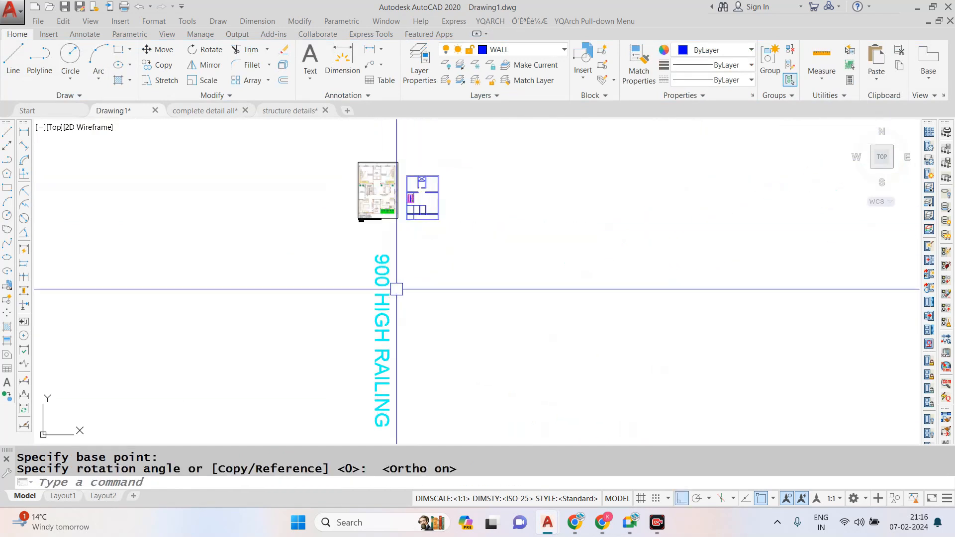
# - Scale the vertical 900 HIGH RAILING text down freehand to match the staircase
pyautogui.scroll(2, 394, 290)
pyautogui.click(396, 290)
pyautogui.click(366, 307)
pyautogui.write('SC')
pyautogui.press('space')
pyautogui.scroll(4, 415, 152)
pyautogui.scroll(-3, 442, 245)
pyautogui.scroll(5, 446, 267)
pyautogui.click(601, 294)
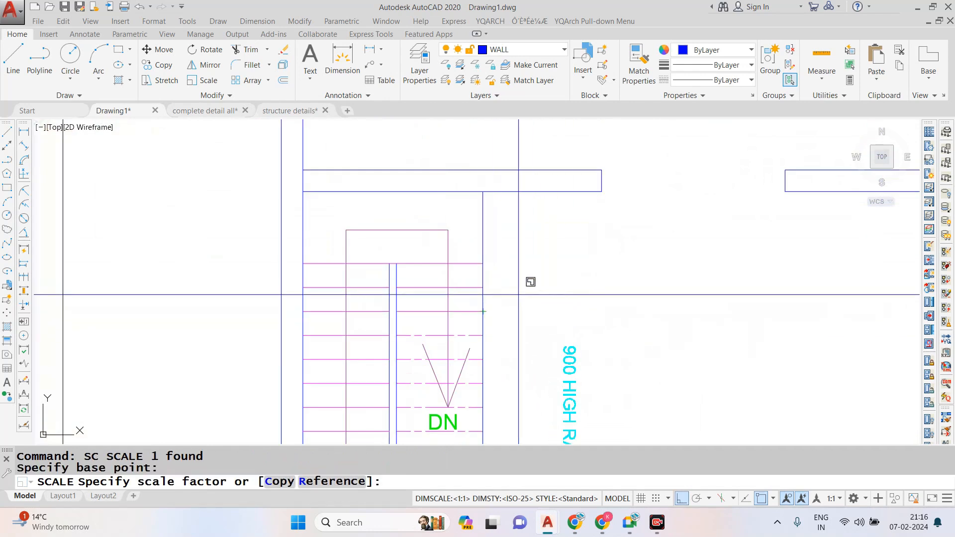
pyautogui.click(517, 291)
# - Move the 900 HIGH RAILING text with Ortho off to alongside the central railing, on the solid-line flight
pyautogui.write('M')
pyautogui.press('space')
pyautogui.click(572, 391)
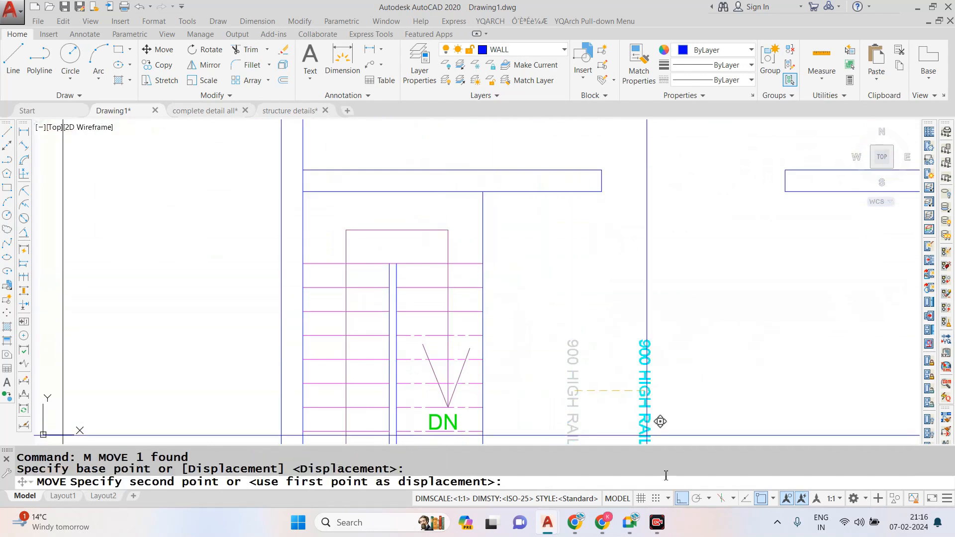
pyautogui.click(682, 498)
pyautogui.scroll(-4, 433, 256)
pyautogui.scroll(6, 433, 224)
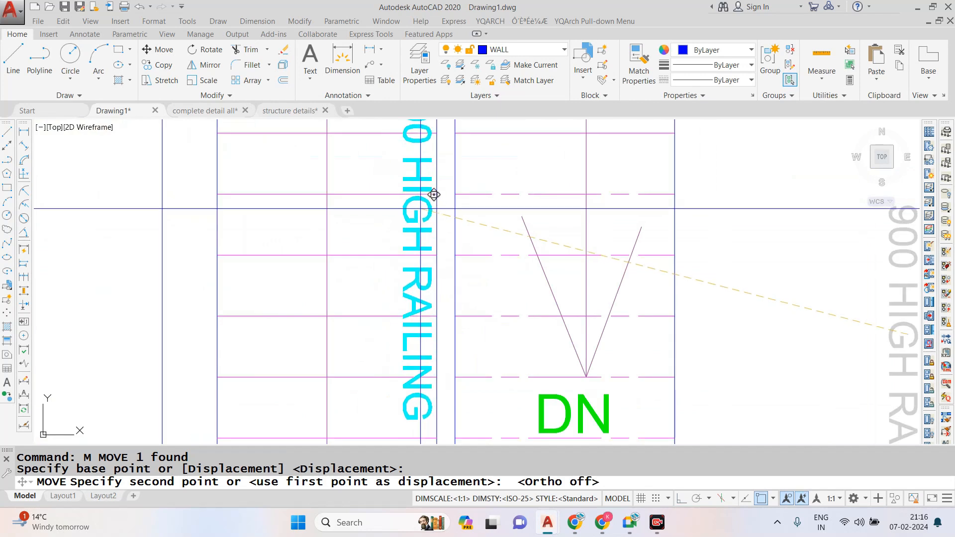
pyautogui.scroll(-2, 423, 239)
pyautogui.click(403, 286)
# - Erase the single vertical line crossing the room below the staircase
pyautogui.scroll(-6, 424, 292)
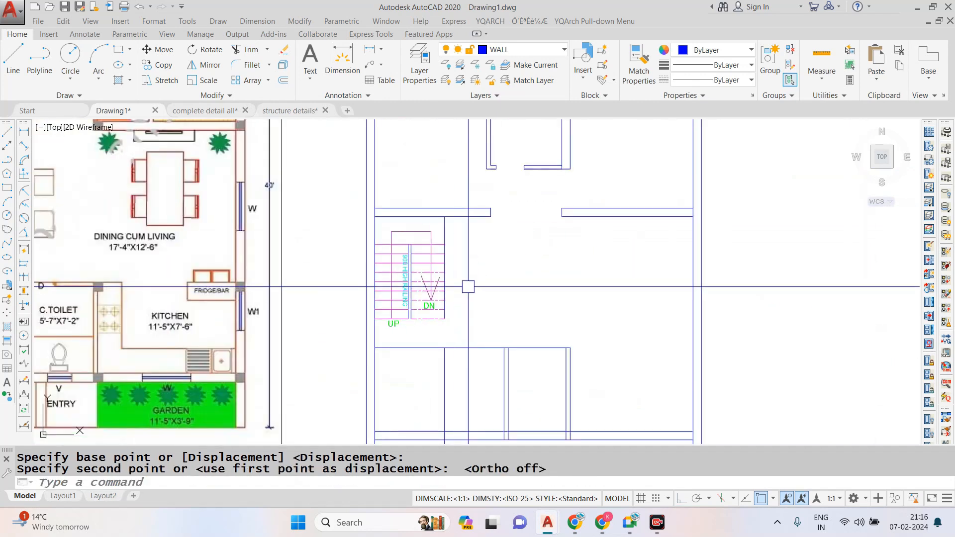
pyautogui.scroll(3, 464, 283)
pyautogui.scroll(-2, 467, 329)
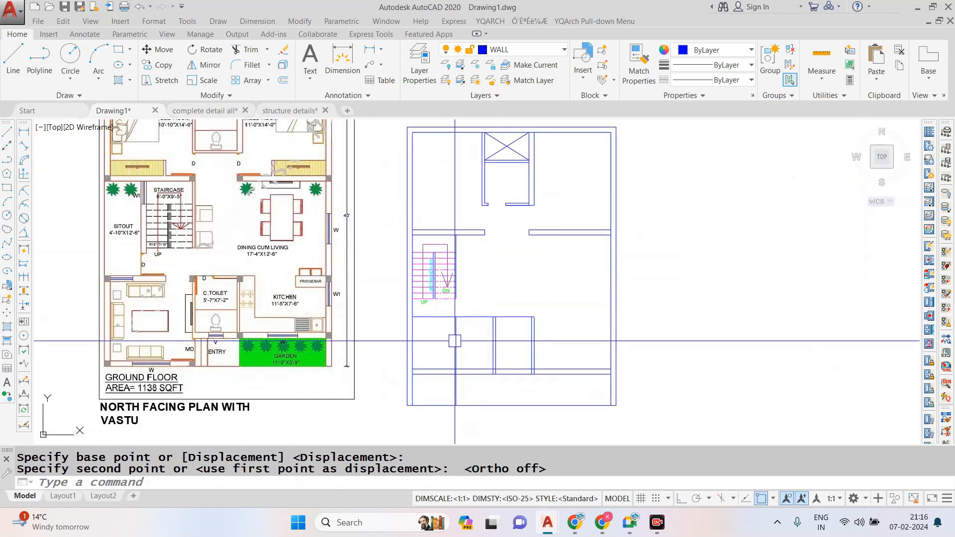
pyautogui.write('e')
pyautogui.press('Return')
# - Compare the living room, common toilet and entry area of the reference plan with the drafted lower walls
pyautogui.scroll(3, 445, 379)
pyautogui.scroll(-3, 513, 290)
pyautogui.scroll(3, 498, 304)
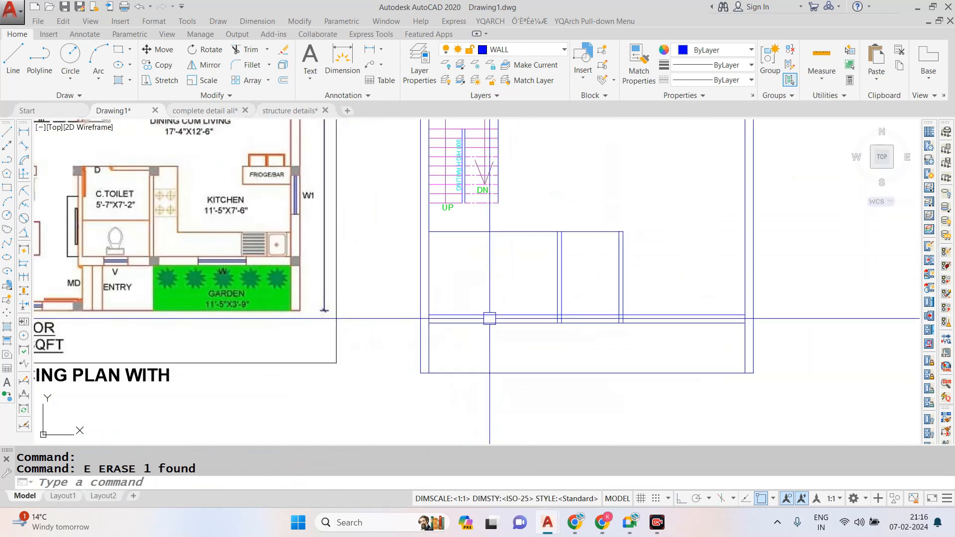
pyautogui.scroll(-3, 520, 312)
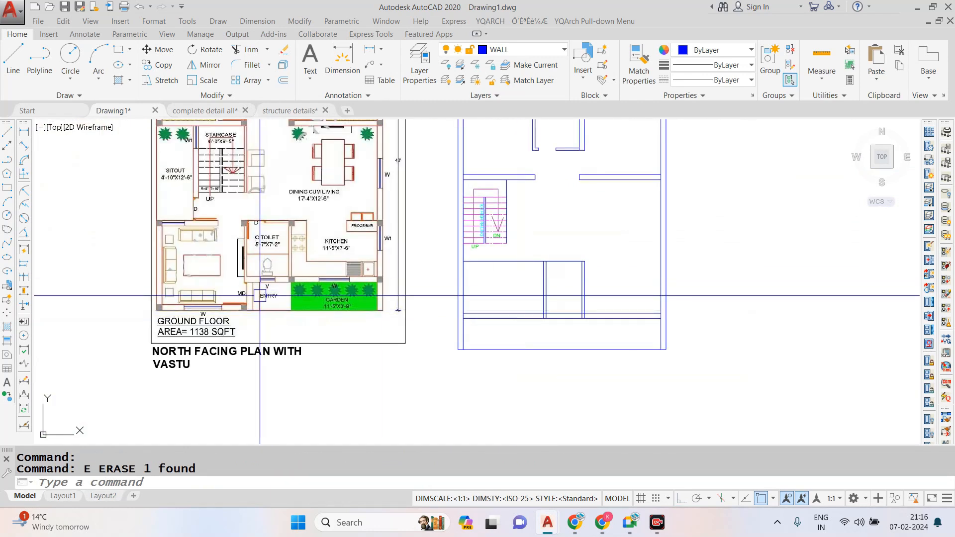
pyautogui.scroll(2, 340, 311)
pyautogui.scroll(-2, 340, 311)
pyautogui.scroll(2, 335, 303)
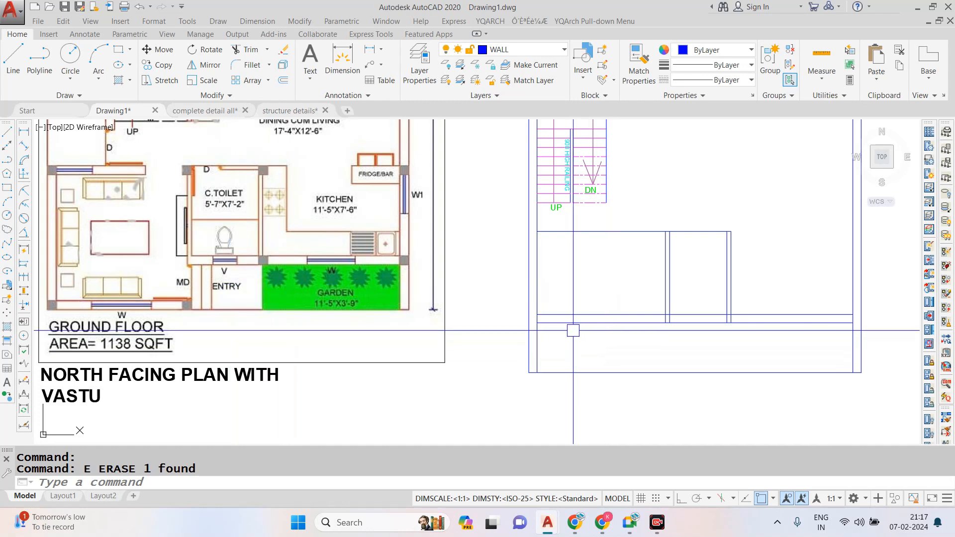
pyautogui.scroll(-2, 572, 330)
pyautogui.scroll(2, 240, 251)
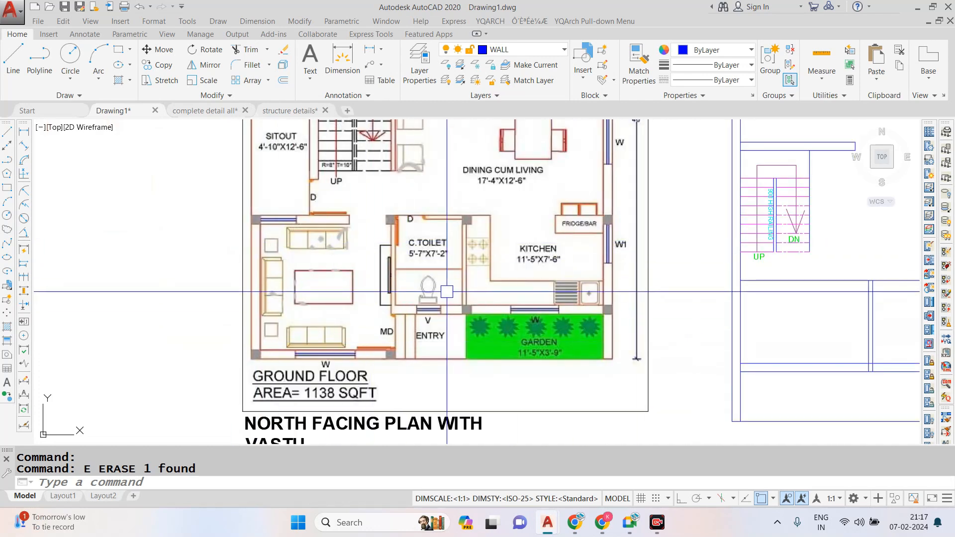
pyautogui.scroll(-2, 449, 293)
pyautogui.scroll(2, 723, 323)
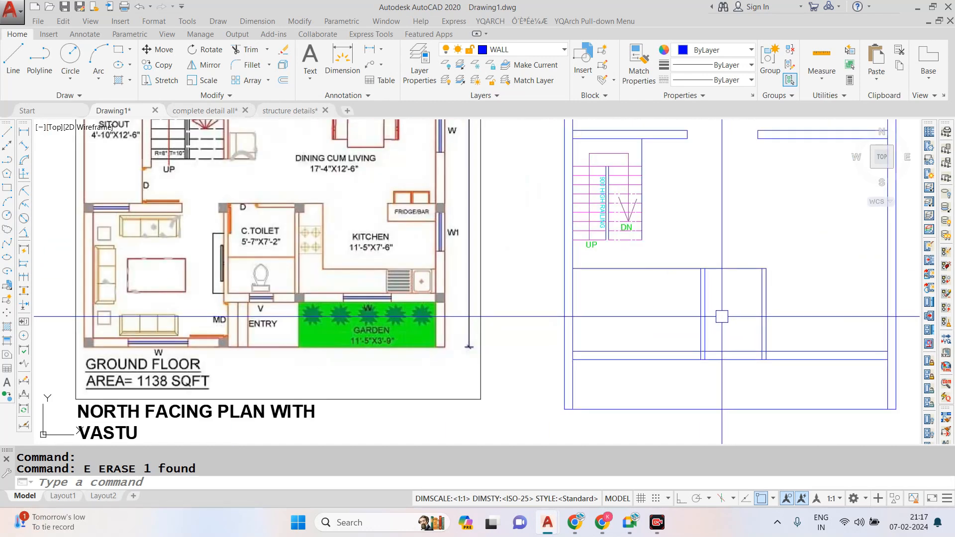
pyautogui.press('Escape')
# - Extend the vertical wall between the living room and toilet down to the plan's bottom outer line
pyautogui.press('Escape')
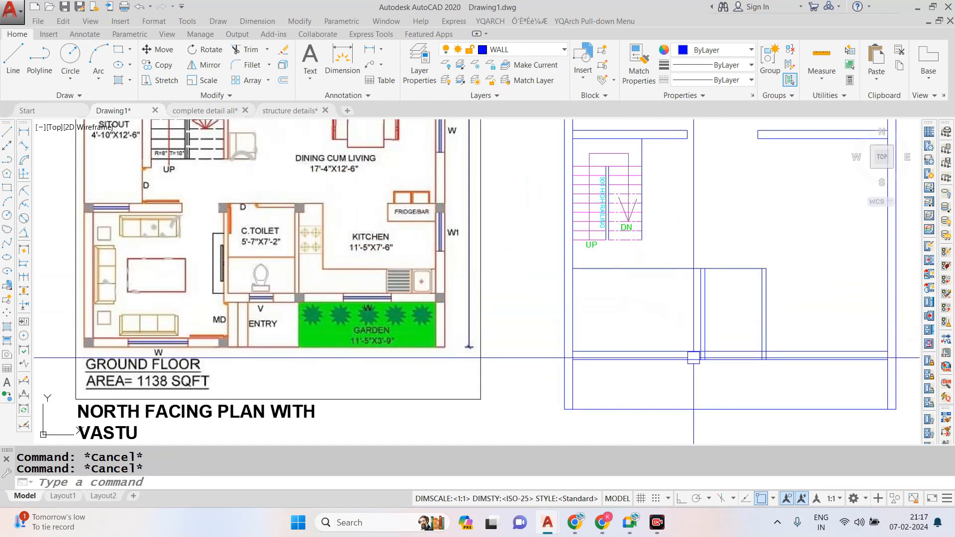
pyautogui.write('ex')
pyautogui.press('Return')
# - Trim away the horizontal wall lines crossing the living room, from the outer wall to the extended vertical wall
pyautogui.press('Return')
pyautogui.click(703, 323)
pyautogui.press('Escape')
pyautogui.press('Escape')
pyautogui.write('tr')
# - Offset the plan's bottom outer line 9" inward to form the front wall
pyautogui.press('Return')
pyautogui.press('Return')
pyautogui.click(640, 331)
pyautogui.click(626, 368)
pyautogui.press('Escape')
pyautogui.press('Escape')
pyautogui.write('o')
pyautogui.press('Return')
pyautogui.write('9')
# - Trim the inner front wall line beyond the living room's vertical wall so it remains only along the living room
pyautogui.press('Return')
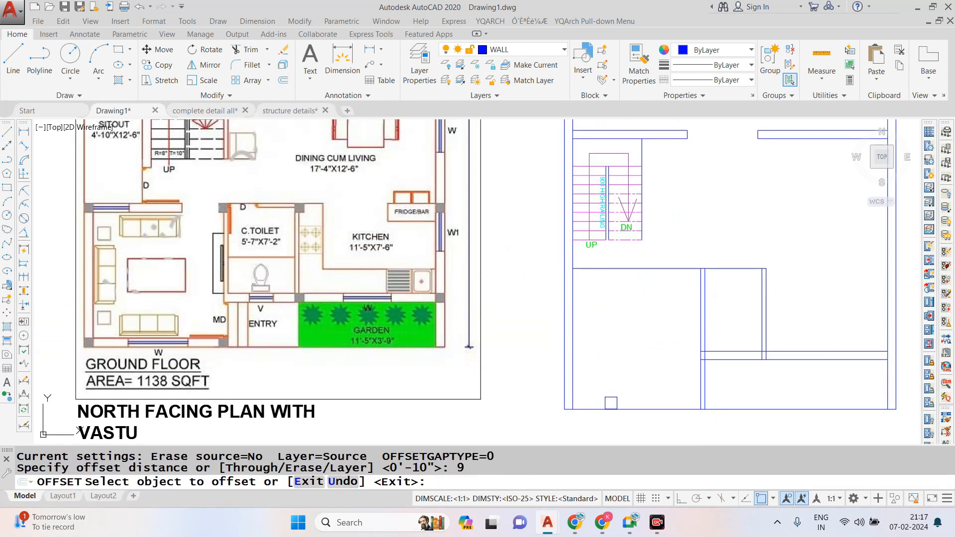
pyautogui.click(639, 409)
pyautogui.click(639, 398)
pyautogui.press('Escape')
pyautogui.write('tr')
pyautogui.press('Return')
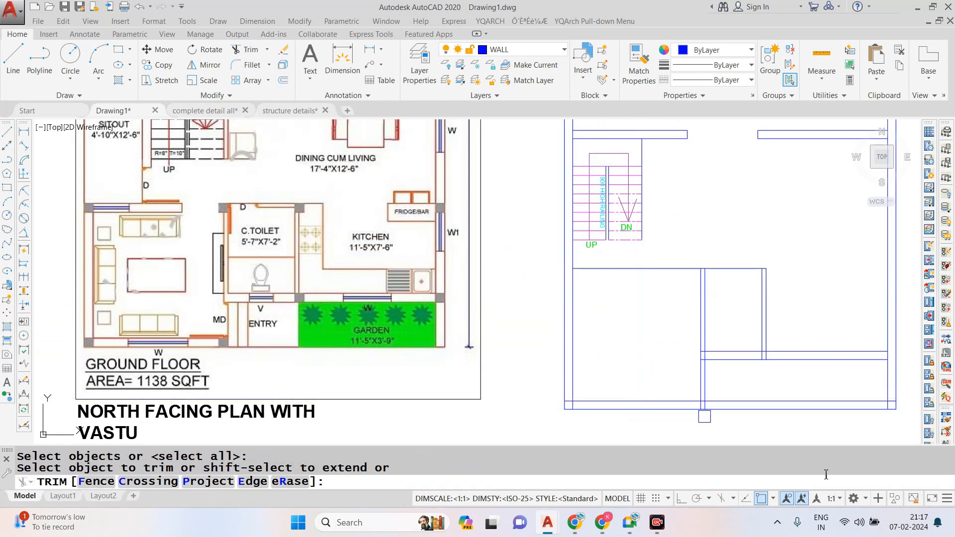
pyautogui.scroll(2, 838, 440)
pyautogui.scroll(-2, 574, 341)
pyautogui.press('Return')
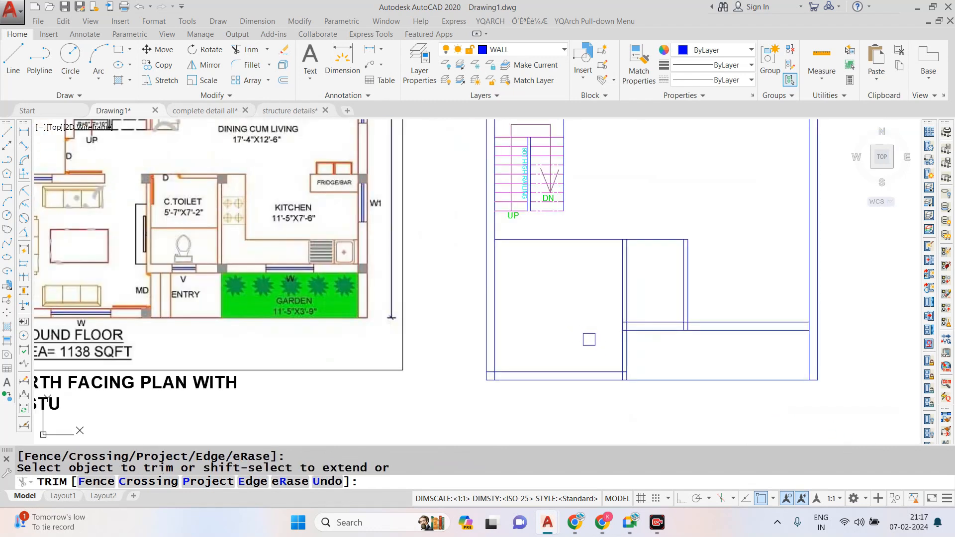
pyautogui.scroll(-2, 611, 345)
pyautogui.press('Escape')
pyautogui.press('Escape')
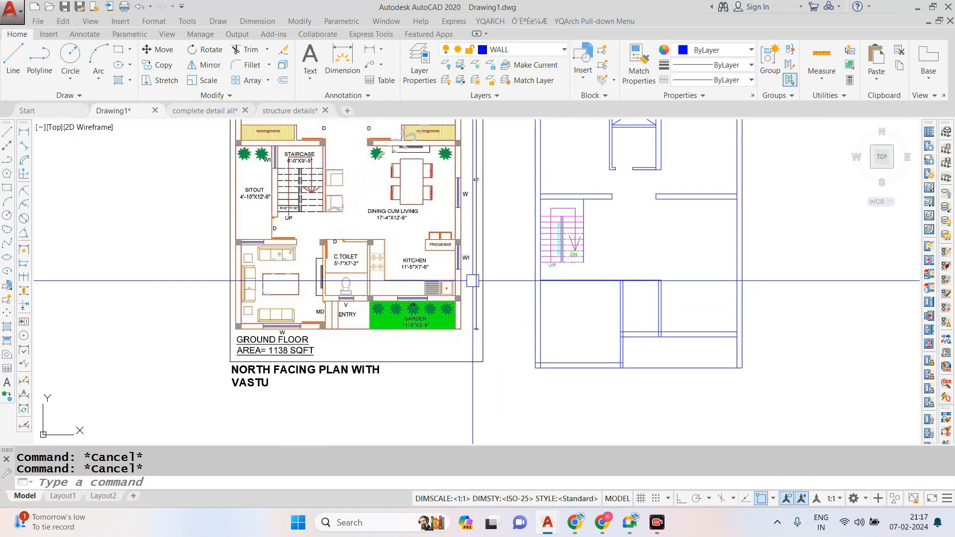
# - Offset the horizontal line above the living room and toilet 9" downward to form the wall below the staircase
pyautogui.write('O')
pyautogui.press('Return')
pyautogui.write('9')
pyautogui.press('Return')
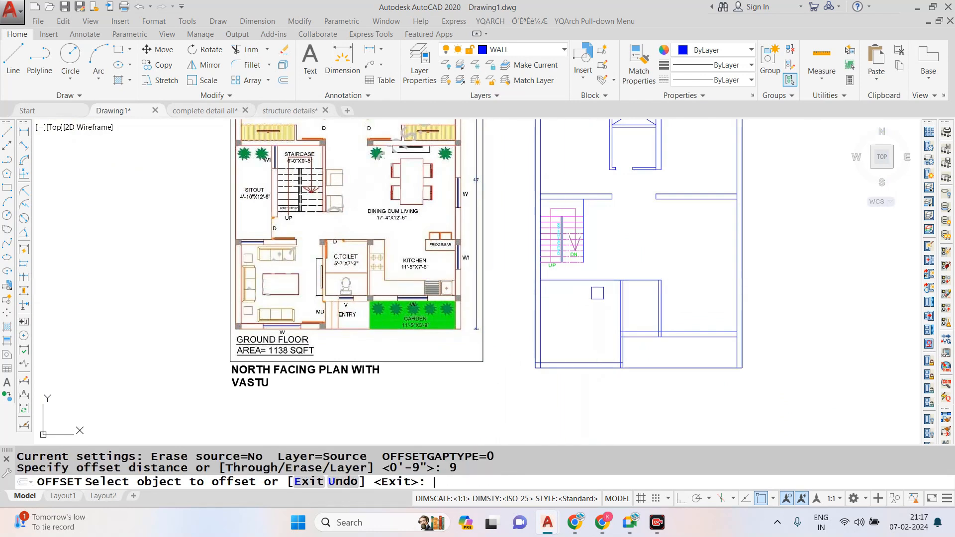
pyautogui.scroll(2, 597, 294)
pyautogui.click(599, 304)
pyautogui.press('Escape')
pyautogui.press('Escape')
pyautogui.press('Escape')
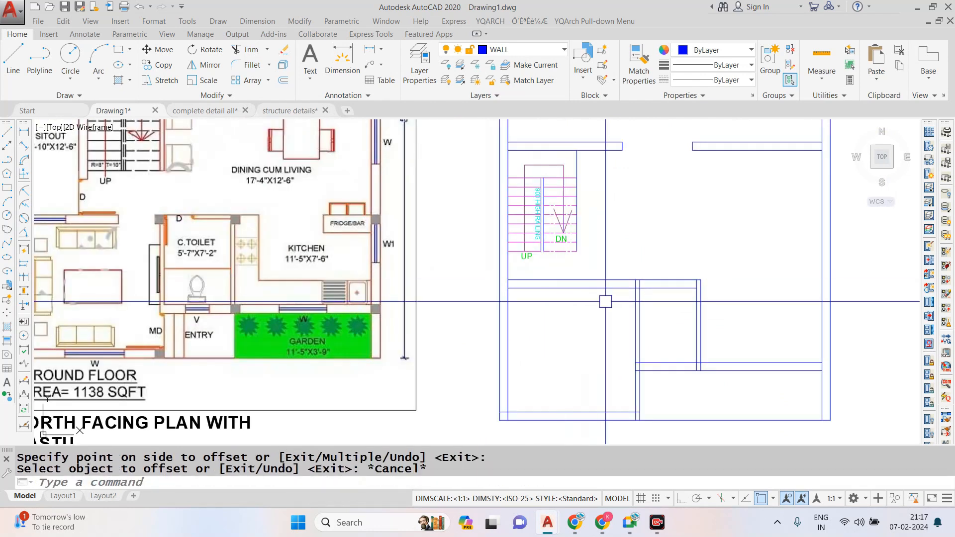
pyautogui.scroll(-3, 577, 315)
pyautogui.scroll(3, 577, 316)
pyautogui.scroll(-2, 578, 315)
pyautogui.scroll(2, 452, 283)
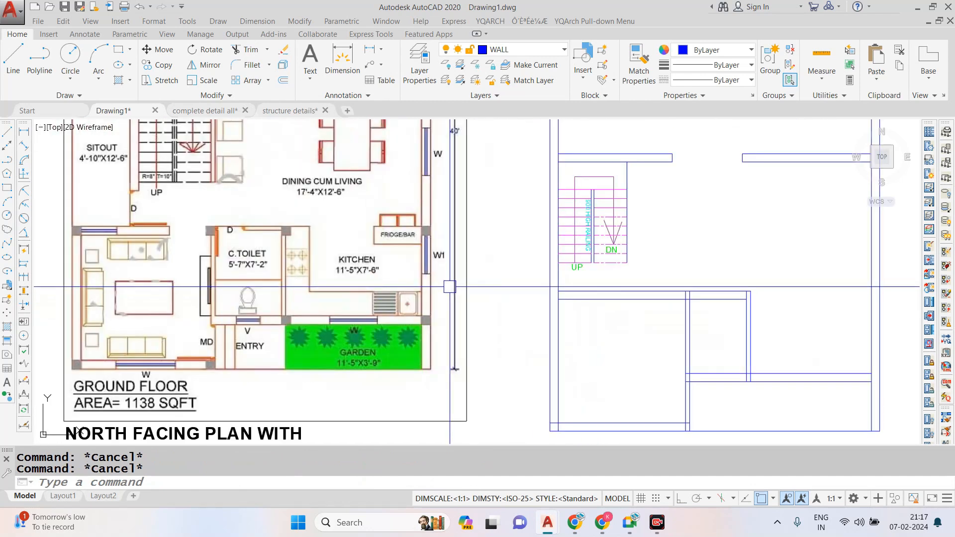
pyautogui.write('o')
pyautogui.press('Return')
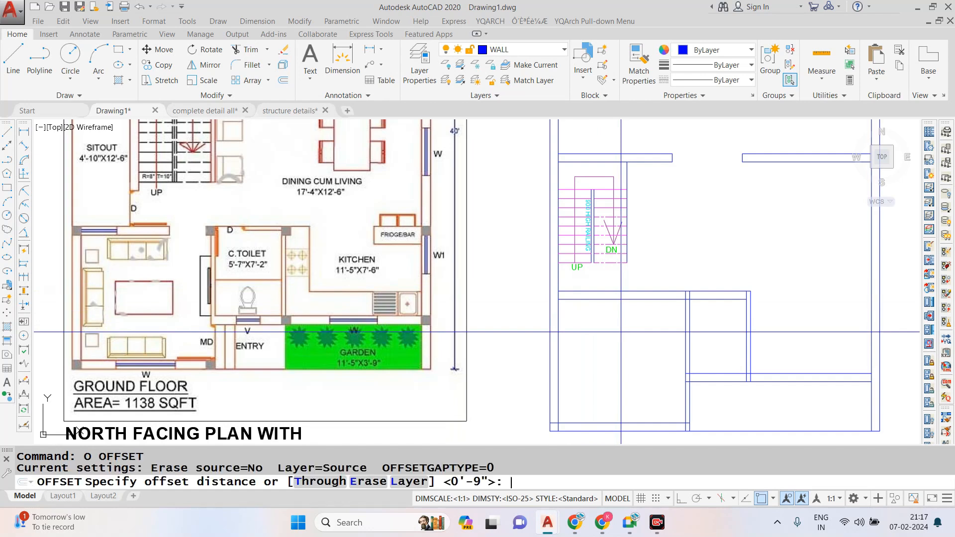
pyautogui.press('Escape')
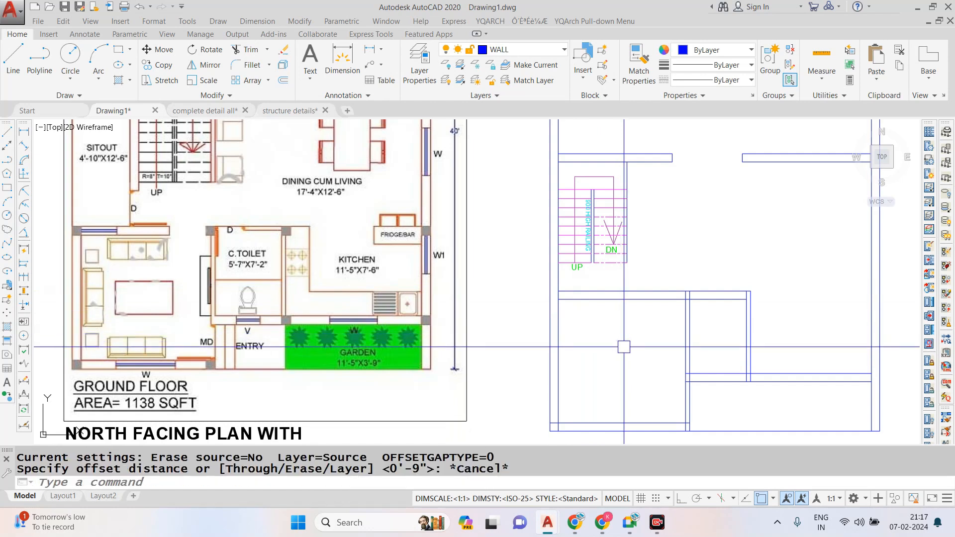
pyautogui.scroll(-5, 624, 347)
pyautogui.scroll(2, 678, 338)
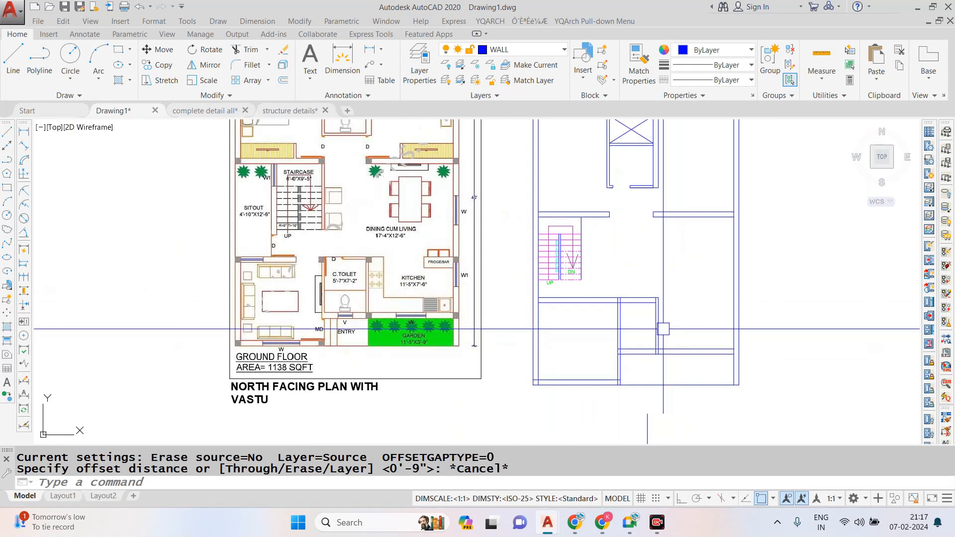
pyautogui.press('Escape')
# - Offset the living-room face of the vertical toilet wall 3" into the living room as one jamb line
pyautogui.write('o')
pyautogui.press('Return')
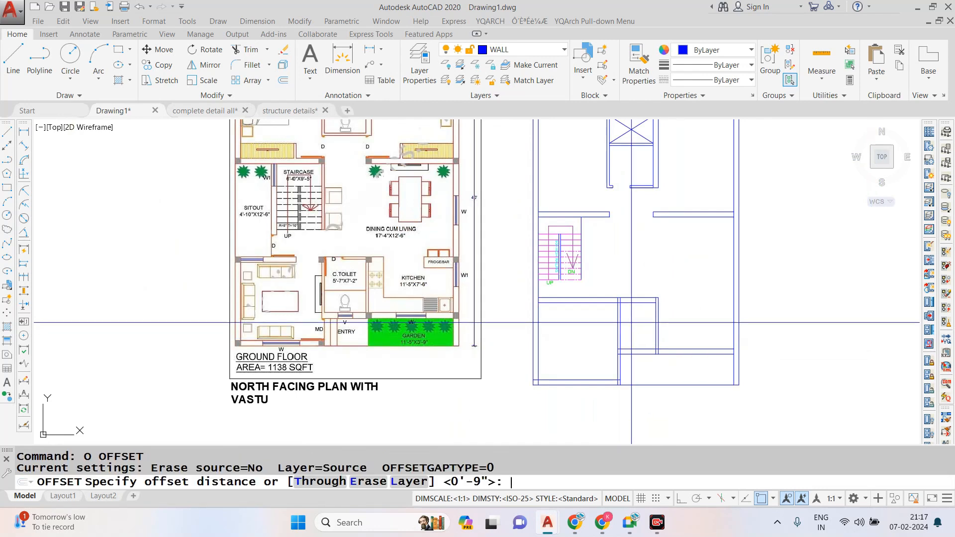
pyautogui.write('3')
pyautogui.press('Return')
pyautogui.scroll(5, 622, 318)
pyautogui.click(613, 311)
pyautogui.click(576, 323)
pyautogui.press('Escape')
# - Offset the new jamb line 3'6" farther into the living room to set the opening's width
pyautogui.write('o')
pyautogui.press('Return')
pyautogui.write("3'6")
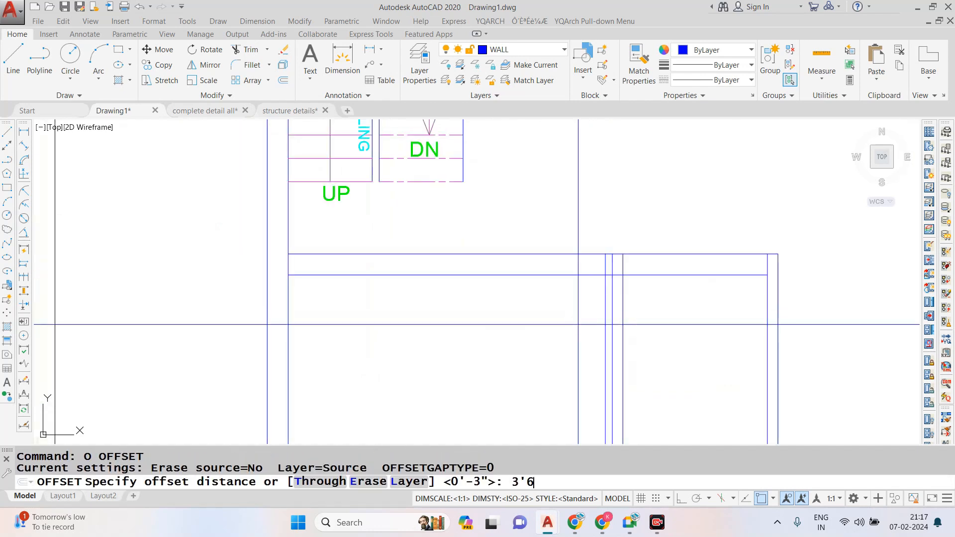
pyautogui.write('"')
pyautogui.press('Return')
pyautogui.scroll(2, 597, 296)
pyautogui.click(600, 302)
pyautogui.click(542, 302)
pyautogui.press('Escape')
# - Trim the wall below the staircase between the jamb lines to form the opening, and clean the lines at the toilet wall junction
pyautogui.write('tr')
pyautogui.press('Return')
pyautogui.press('Return')
pyautogui.click(538, 204)
pyautogui.click(524, 328)
pyautogui.click(439, 343)
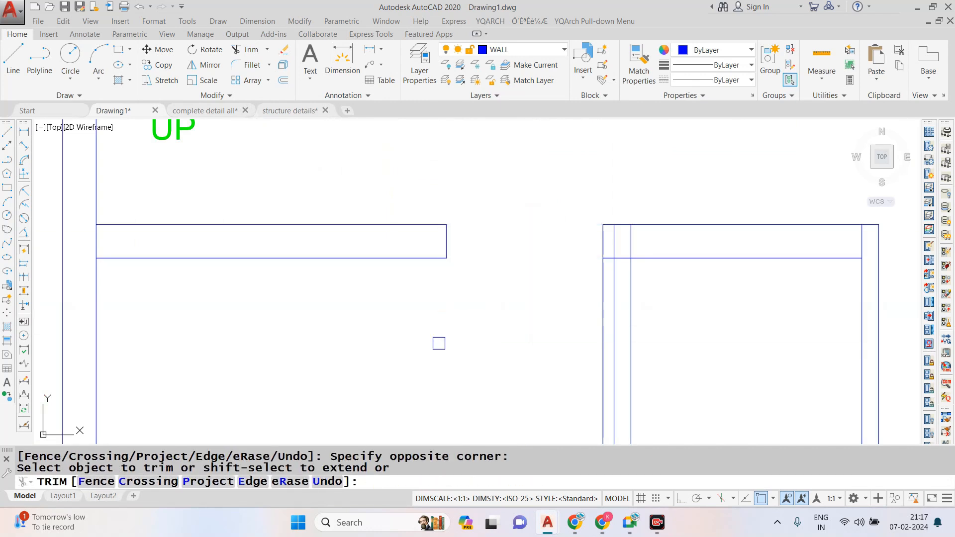
pyautogui.scroll(2, 584, 294)
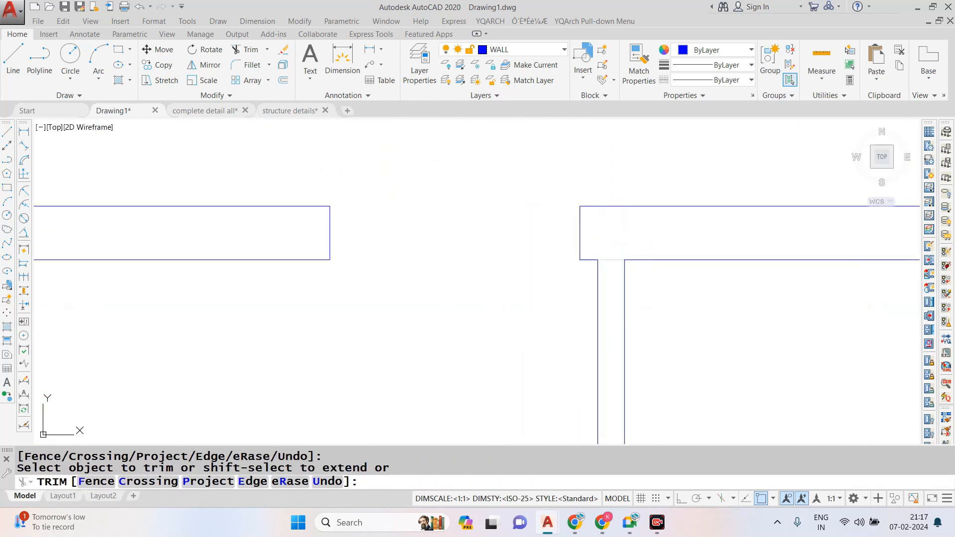
pyautogui.scroll(-6, 549, 219)
pyautogui.press('Escape')
pyautogui.scroll(-2, 599, 298)
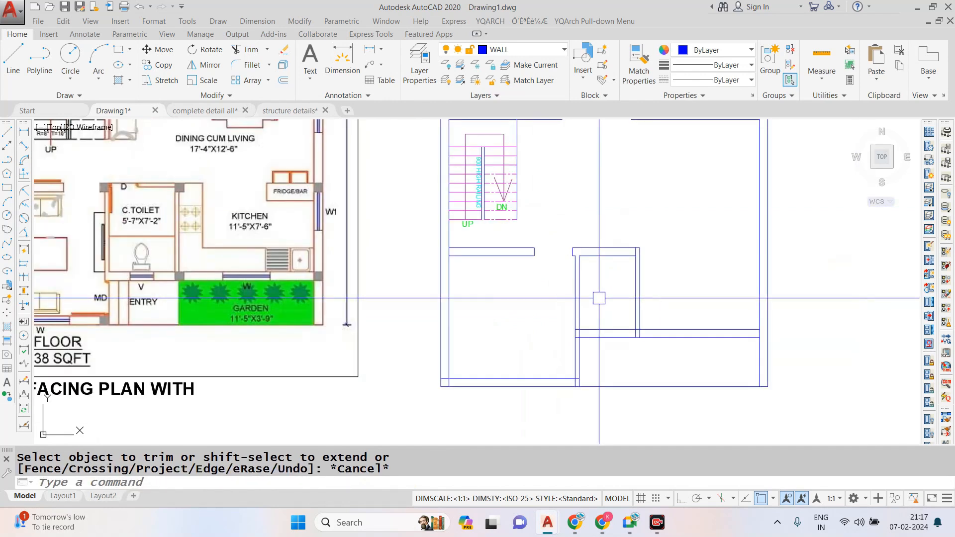
# - Offset the toilet-side face of the wall shared with the living room 6" into the toilet as a door jamb line
pyautogui.scroll(6, 599, 299)
pyautogui.press('Escape')
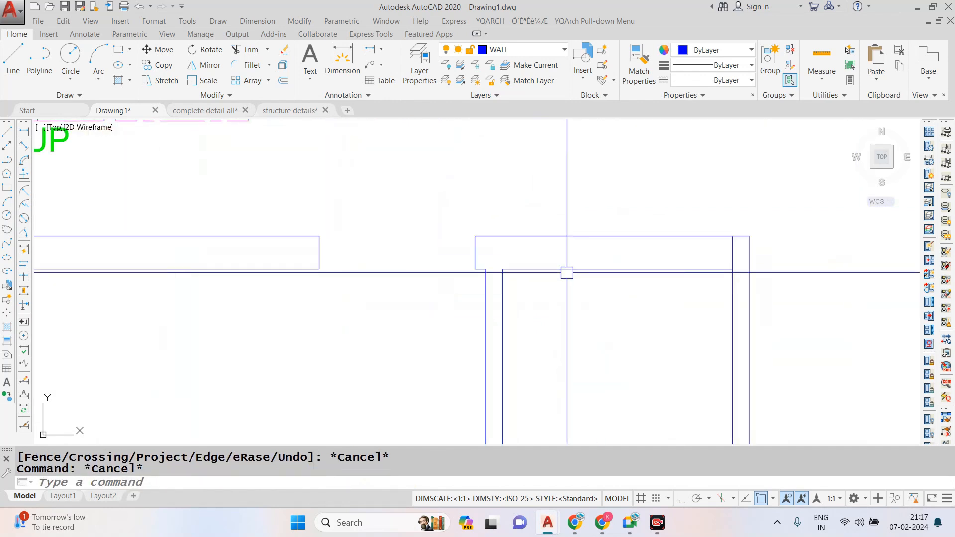
pyautogui.press('Escape')
pyautogui.write('o')
pyautogui.press('Return')
pyautogui.write('6')
pyautogui.press('Return')
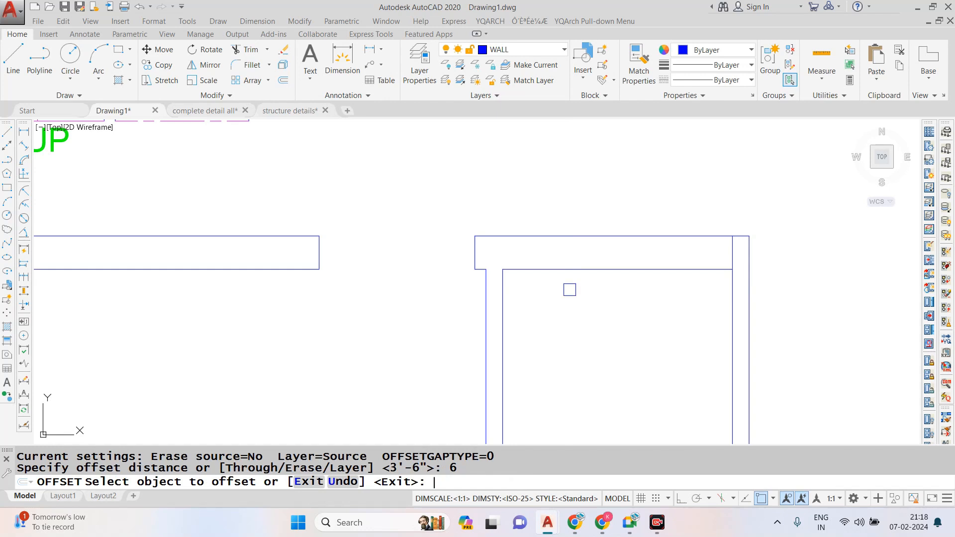
pyautogui.click(503, 305)
pyautogui.click(569, 318)
pyautogui.press('Escape')
# - Extend the toilet door jamb line up to the outer face of the toilet's upper wall
pyautogui.write('e')
pyautogui.press('Return')
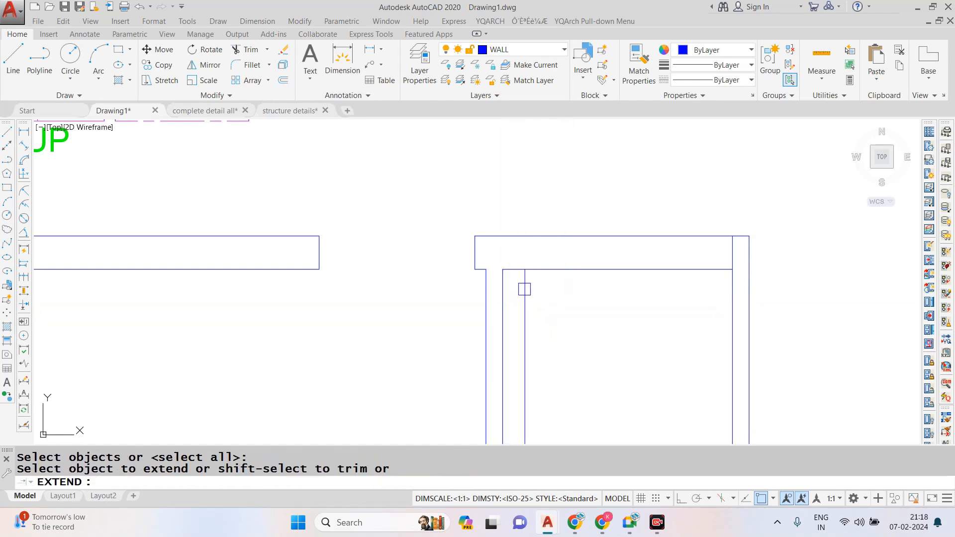
pyautogui.press('Escape')
pyautogui.press('Escape')
pyautogui.press('Escape')
# - Offset the toilet door jamb line farther into the toilet to set the door opening's width
pyautogui.write('o')
pyautogui.press('Return')
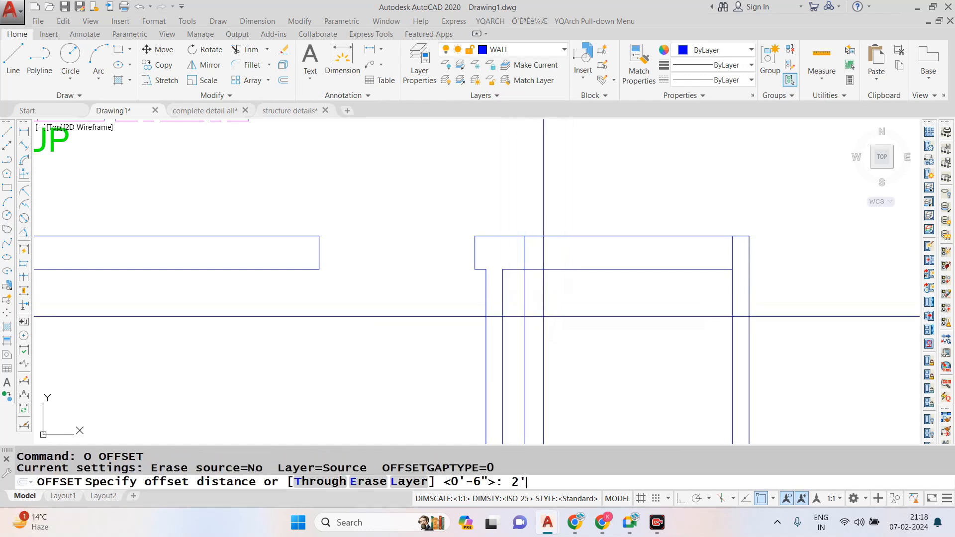
pyautogui.press('Return')
pyautogui.click(521, 323)
pyautogui.click(560, 336)
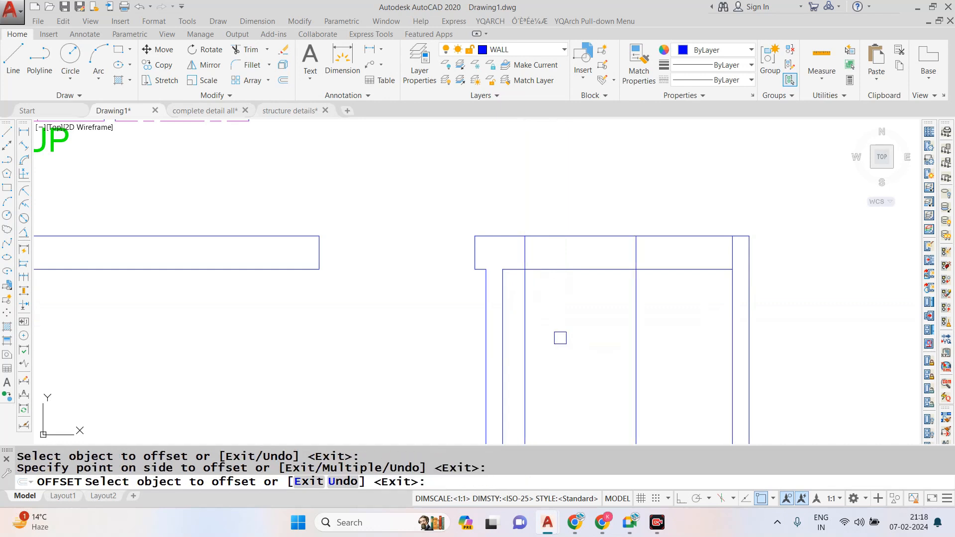
pyautogui.press('Escape')
# - Trim the toilet's upper wall between the two jamb lines and remove the jamb lines' excess inside the toilet
pyautogui.write('tr')
pyautogui.press('Return')
pyautogui.press('Return')
pyautogui.click(564, 269)
pyautogui.click(567, 236)
pyautogui.click(660, 321)
pyautogui.click(517, 332)
pyautogui.scroll(-8, 546, 263)
pyautogui.press('Escape')
# - Trim the entry-side face of the living room wall below the toilet and the overlapping line at that wall junction
pyautogui.scroll(2, 579, 311)
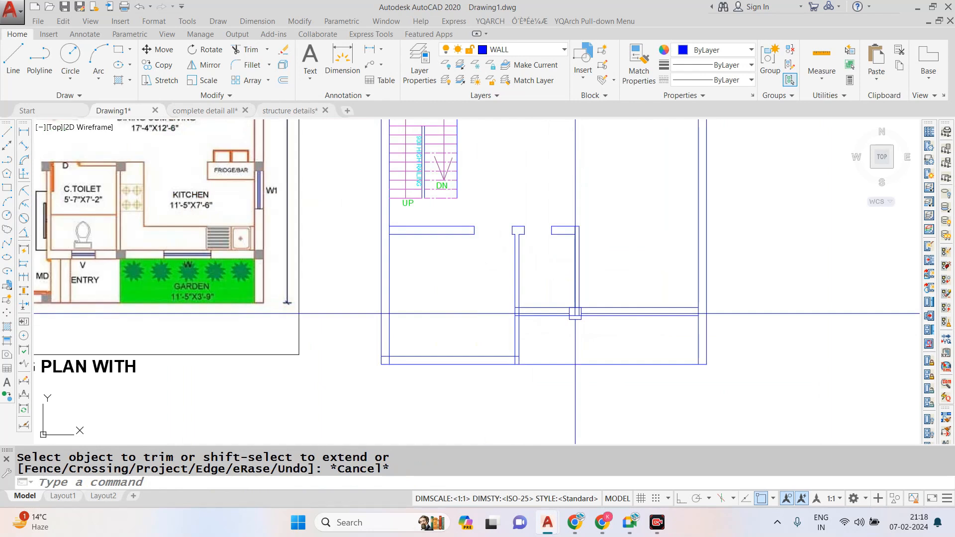
pyautogui.scroll(-2, 629, 315)
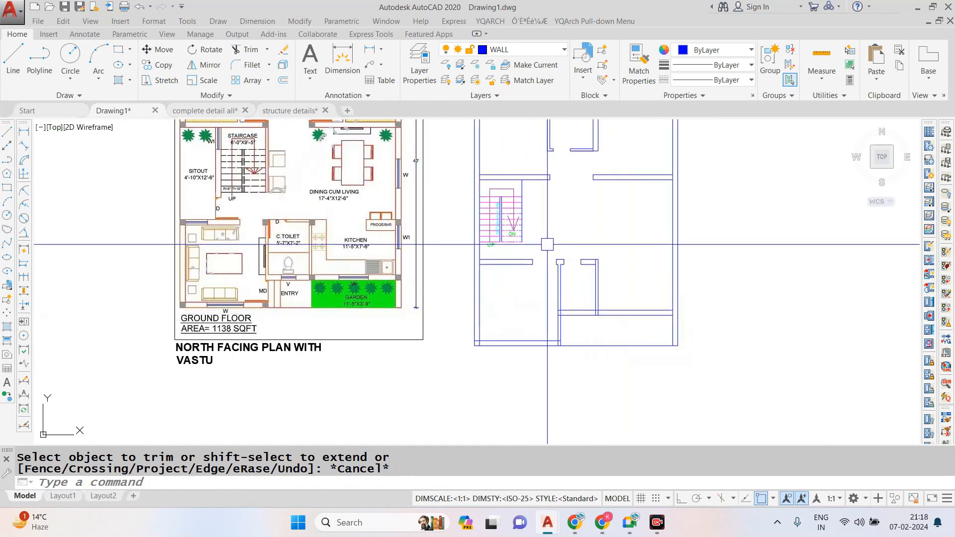
pyautogui.scroll(3, 561, 328)
pyautogui.scroll(-3, 557, 338)
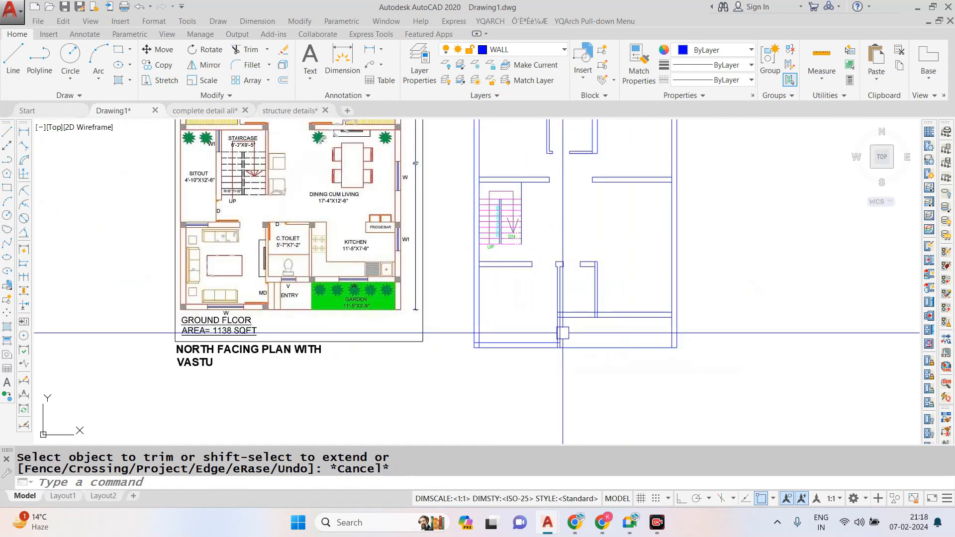
pyautogui.scroll(4, 557, 343)
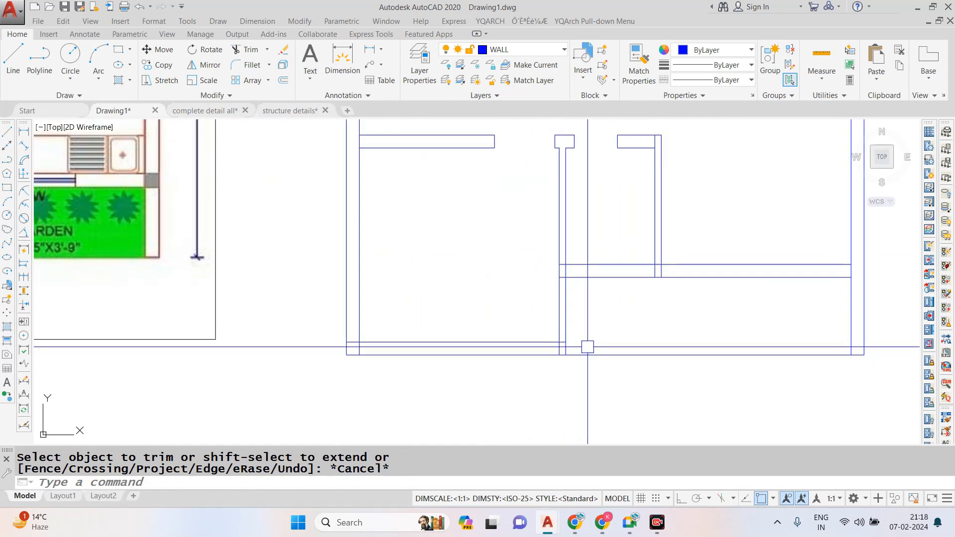
pyautogui.scroll(-2, 585, 346)
pyautogui.press('Escape')
pyautogui.write('tr')
pyautogui.press('space')
pyautogui.press('space')
pyautogui.scroll(3, 572, 308)
pyautogui.click(573, 316)
pyautogui.scroll(2, 572, 271)
pyautogui.scroll(-5, 524, 259)
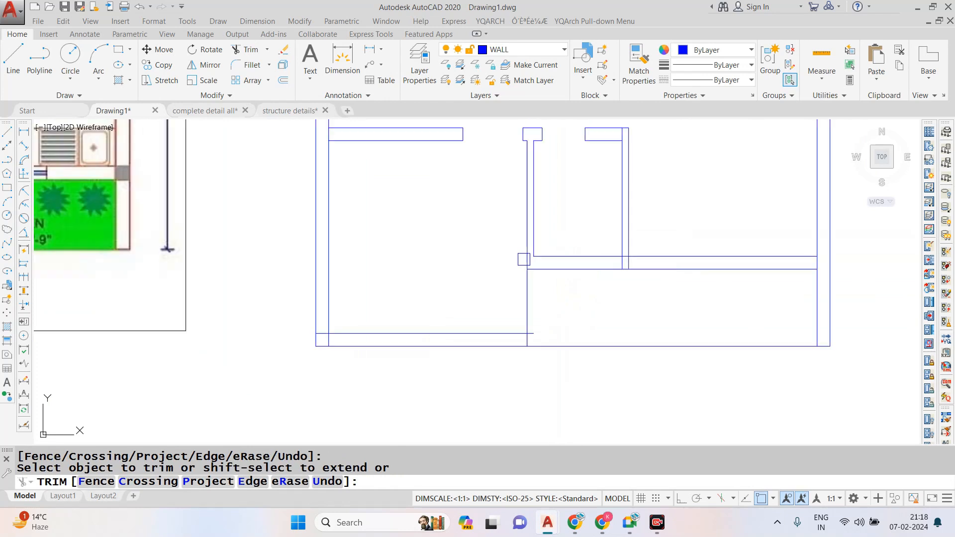
# - Try trimming the stub of the living room's inner front wall line past the vertical wall face, and undo the trim
pyautogui.scroll(2, 526, 343)
pyautogui.doubleClick(541, 323)
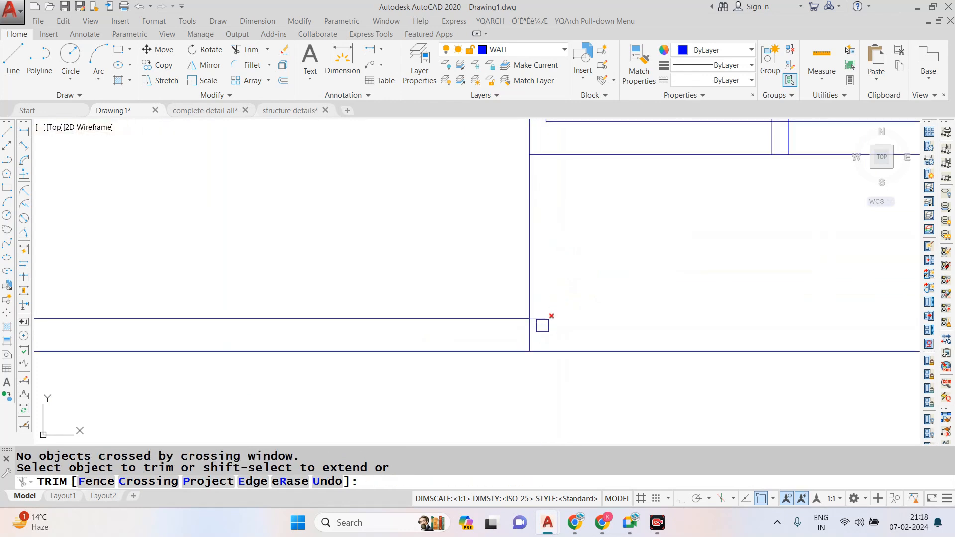
pyautogui.click(553, 335)
pyautogui.click(538, 327)
pyautogui.hotkey('ctrl', 'z')
pyautogui.scroll(3, 537, 199)
pyautogui.scroll(-2, 549, 326)
pyautogui.scroll(-5, 555, 326)
pyautogui.scroll(5, 445, 364)
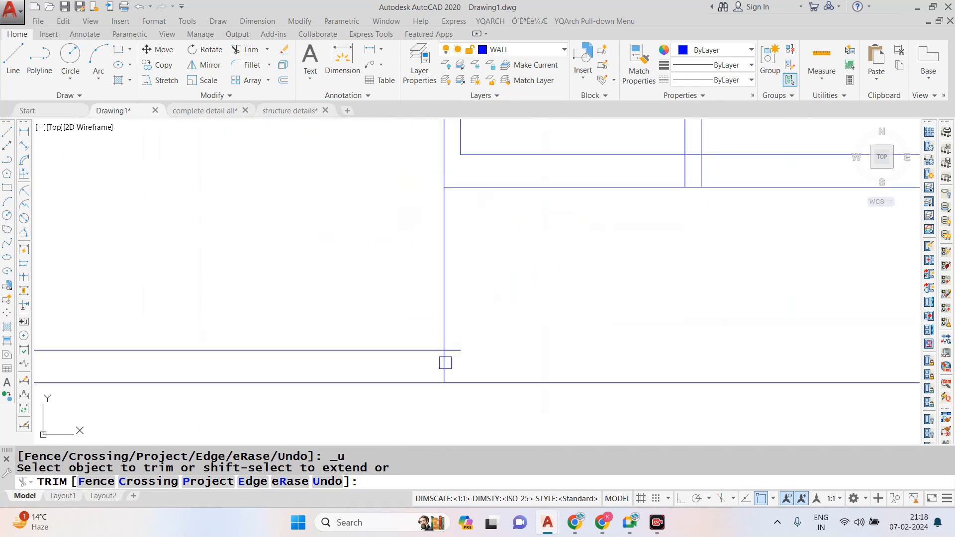
pyautogui.press('Escape')
# - Modify the ISO-25 dimension style to Architectural units with 6" text height and 6" arrow size
pyautogui.scroll(-4, 447, 319)
pyautogui.scroll(8, 307, 266)
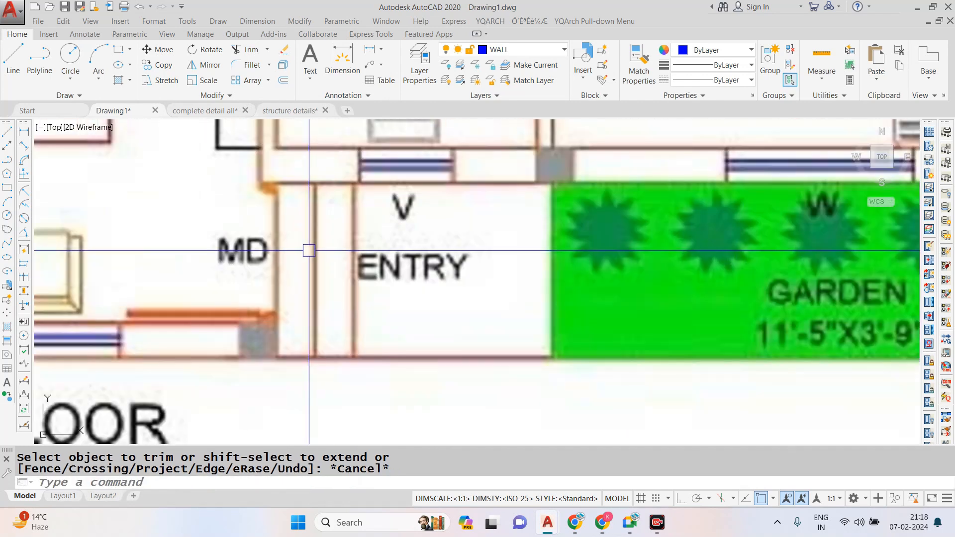
pyautogui.scroll(-6, 308, 266)
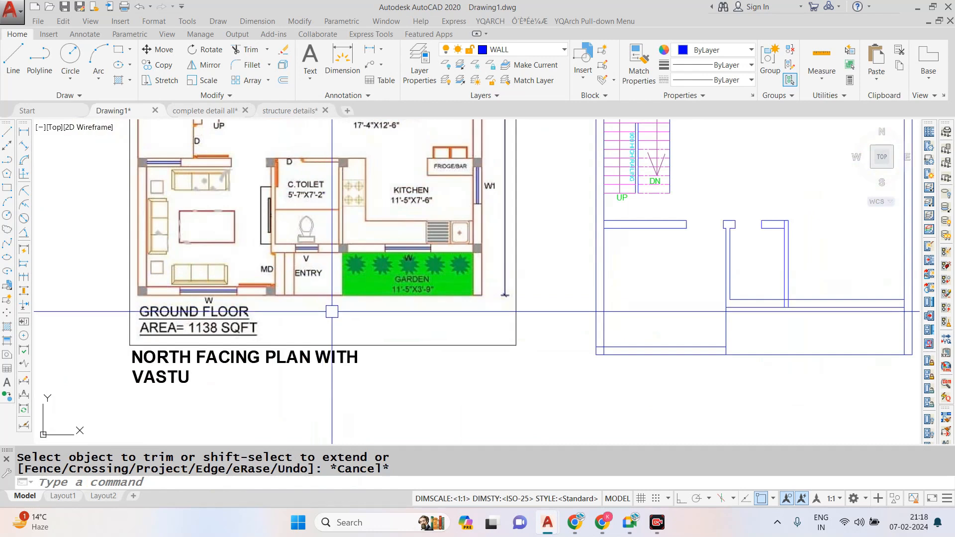
pyautogui.scroll(5, 807, 357)
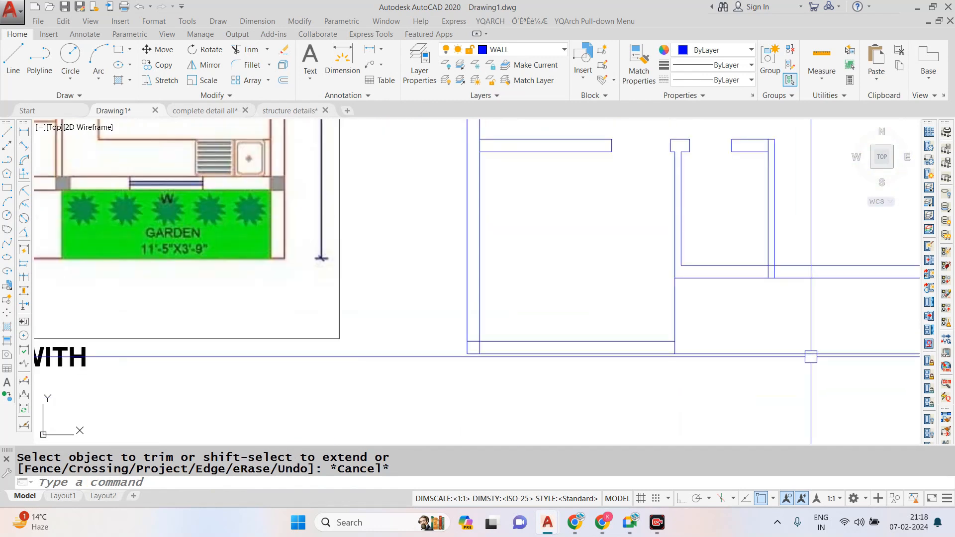
pyautogui.press('Escape')
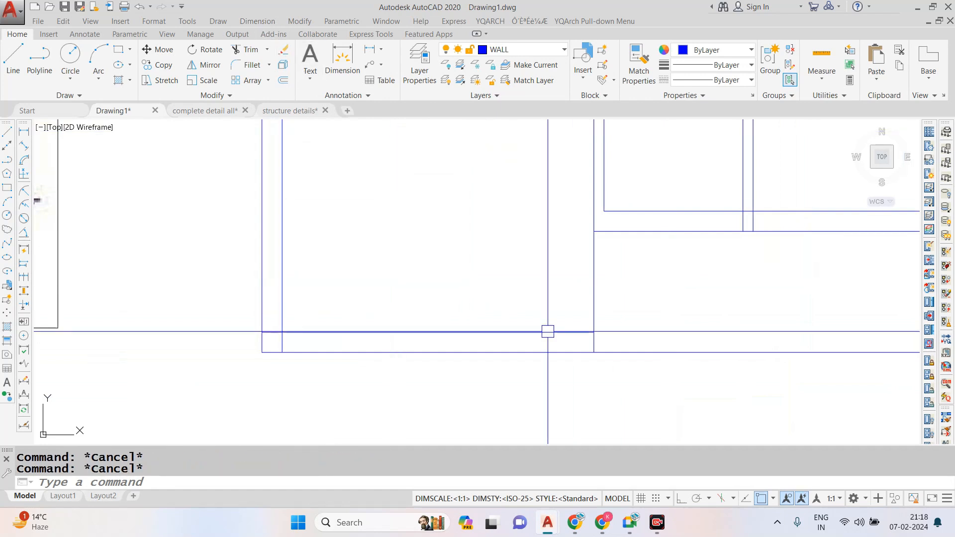
pyautogui.write('D')
pyautogui.press('Return')
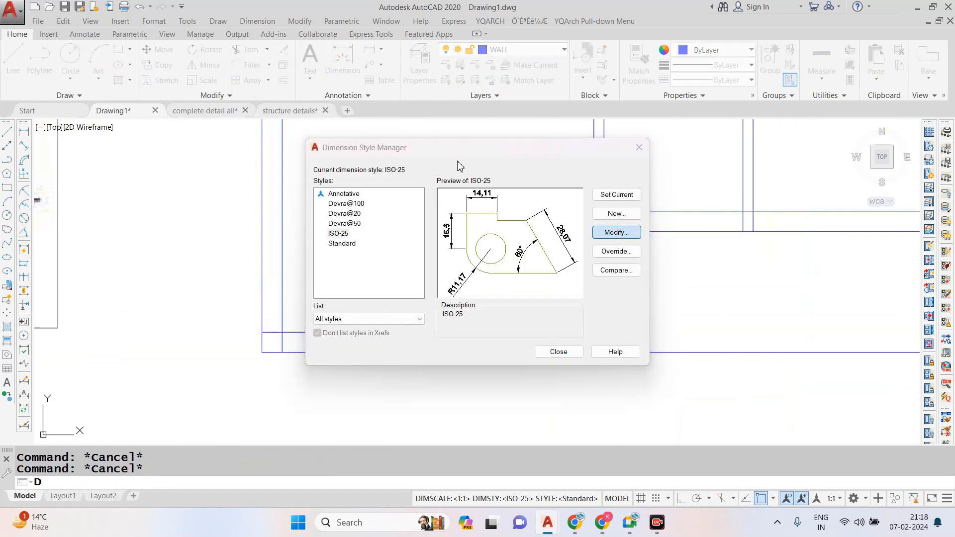
pyautogui.click(617, 233)
pyautogui.click(481, 137)
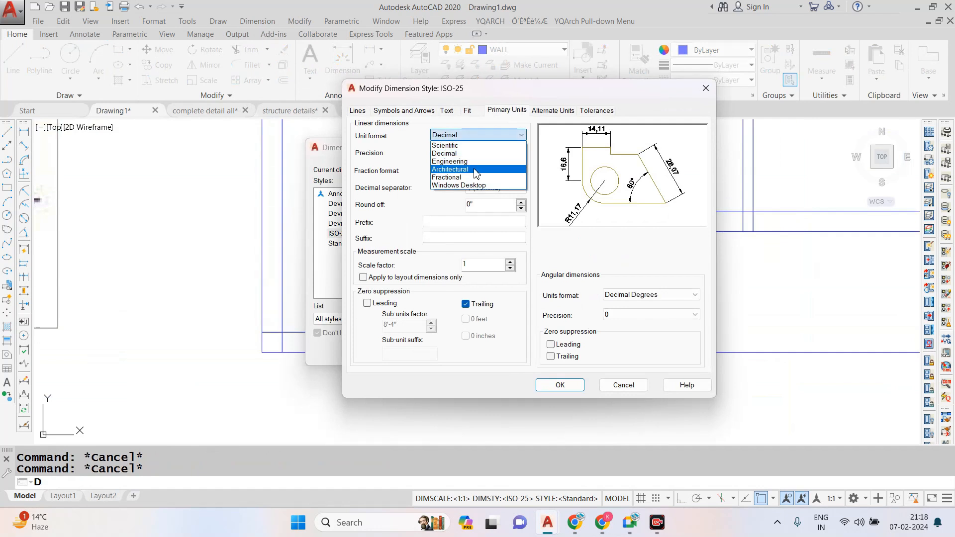
pyautogui.click(475, 170)
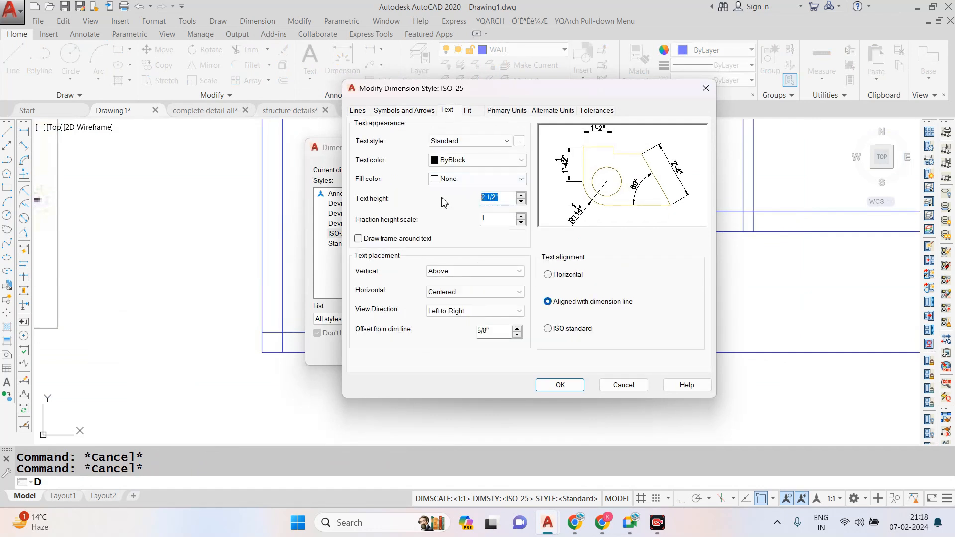
pyautogui.click(400, 112)
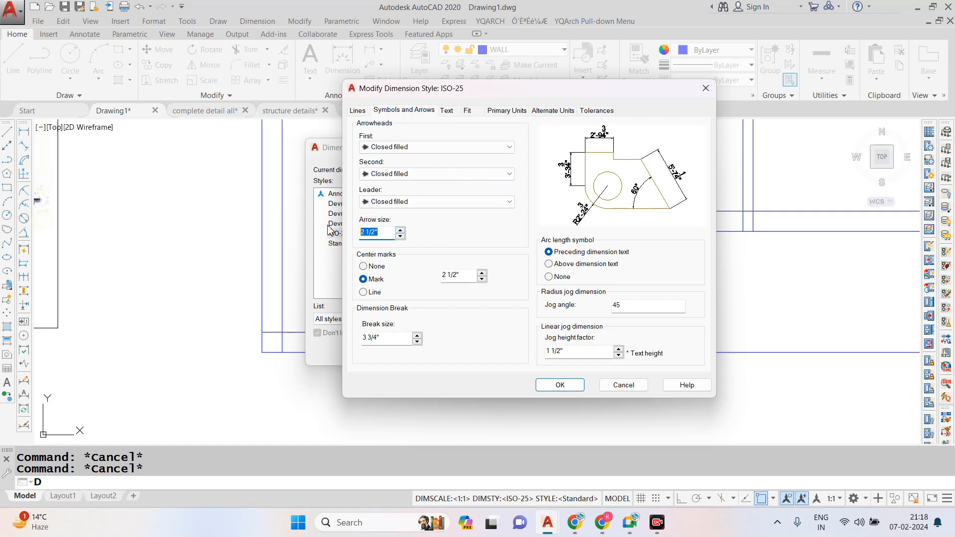
pyautogui.click(561, 386)
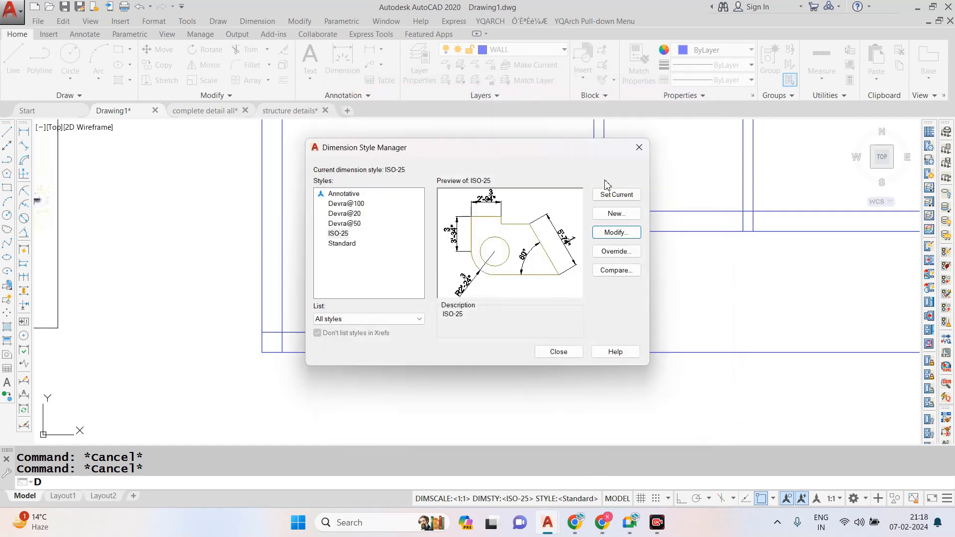
pyautogui.click(558, 352)
# - Measure the living room's entry-side wall from the toilet's lower wall to the inner front wall line, without placing the dimension
pyautogui.click(258, 21)
pyautogui.click(267, 53)
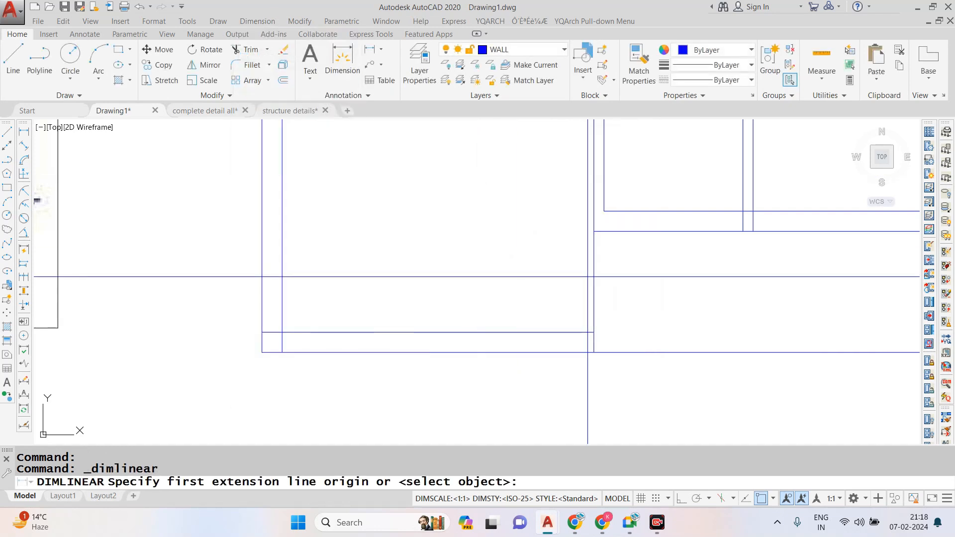
pyautogui.click(594, 231)
pyautogui.click(594, 333)
pyautogui.press('Escape')
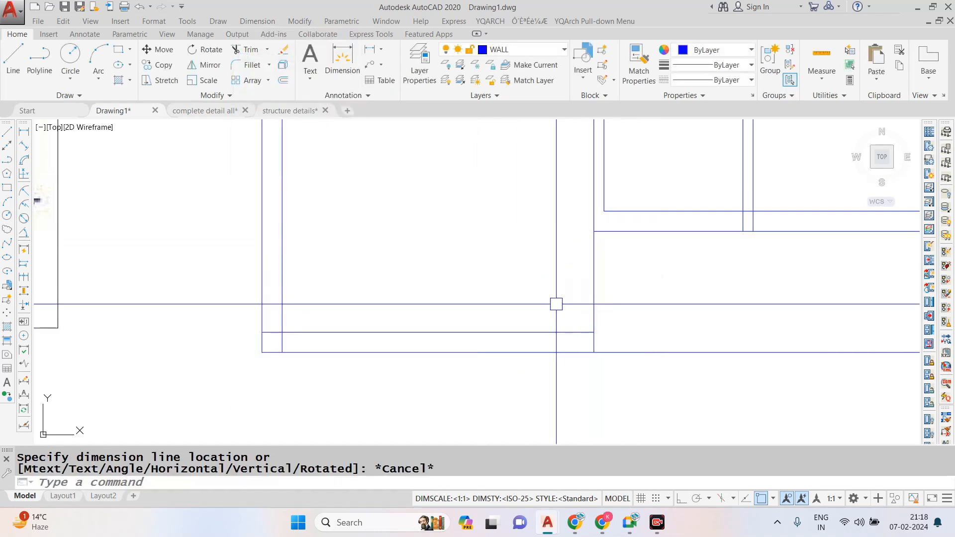
# - Offset the living room's inner front wall line 3" into the room as the main door's first jamb line
pyautogui.write('o')
pyautogui.press('Return')
pyautogui.write('3')
pyautogui.press('Return')
pyautogui.click(556, 331)
pyautogui.click(557, 322)
pyautogui.press('Escape')
# - Offset the first jamb line 3' into the living room for the main door's width, and trim both jamb lines inside the outer wall
pyautogui.write('o')
pyautogui.press('Return')
pyautogui.write("3'")
pyautogui.press('Return')
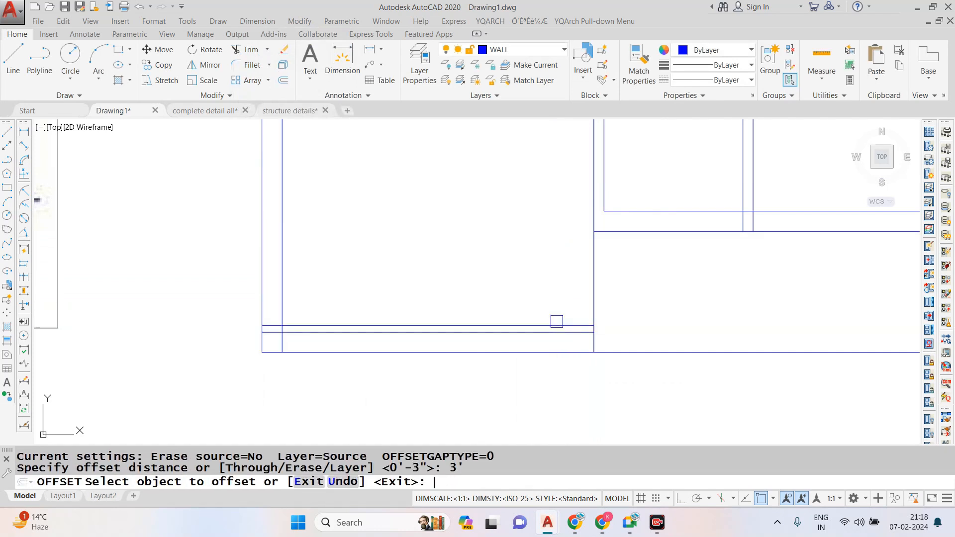
pyautogui.click(541, 326)
pyautogui.click(540, 295)
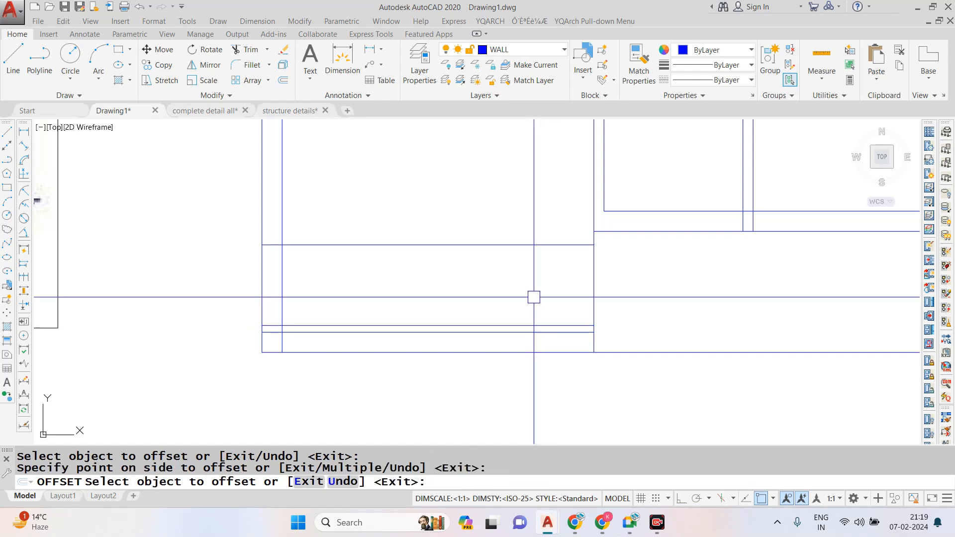
pyautogui.press('Escape')
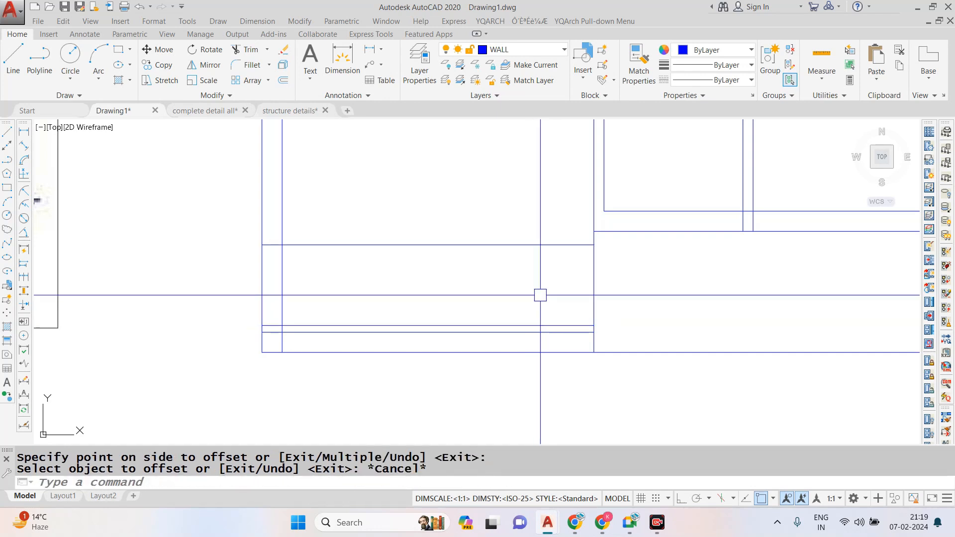
pyautogui.press('Return')
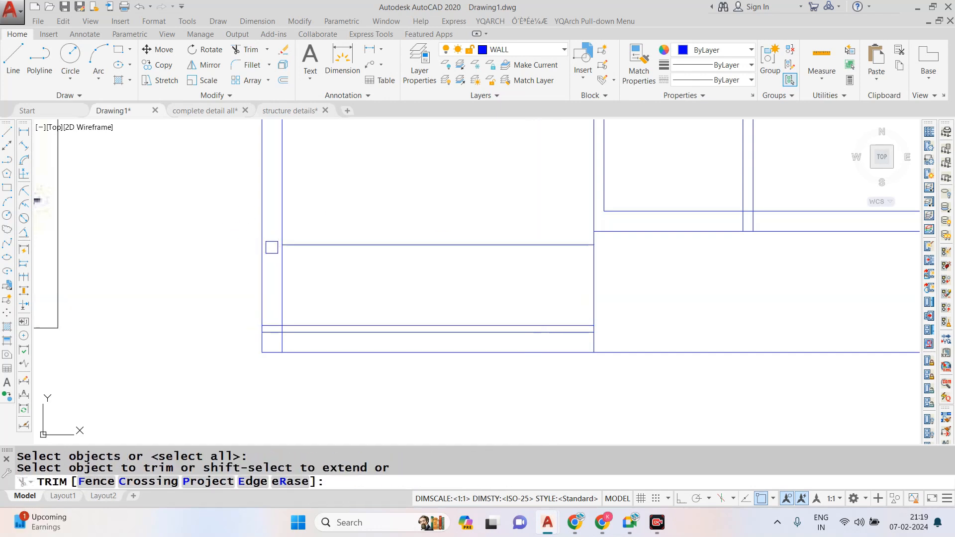
pyautogui.press('Escape')
pyautogui.write('o')
pyautogui.press('Return')
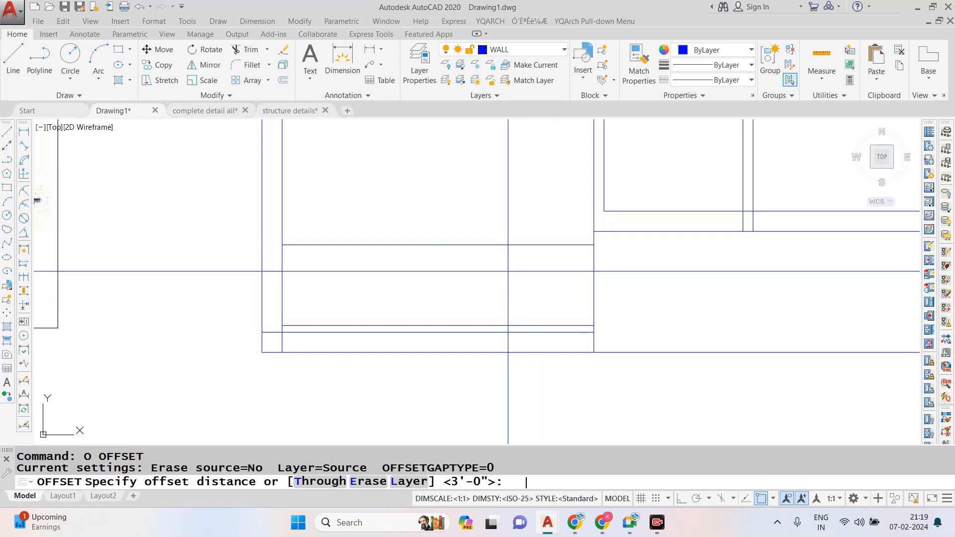
pyautogui.press('Escape')
pyautogui.press('Escape')
# - Extend the toilet-side face of the living room's vertical wall down to the outer front line
pyautogui.write('ex')
pyautogui.press('Return')
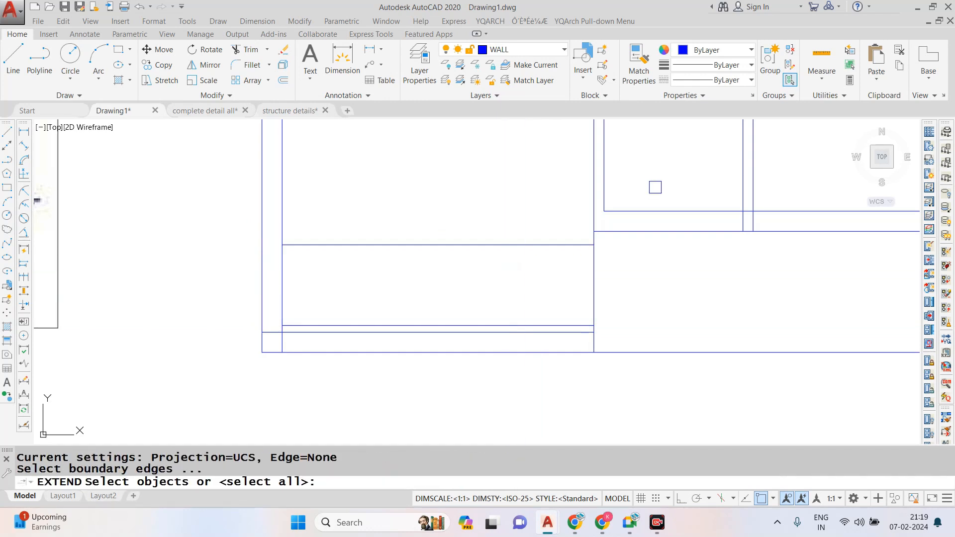
pyautogui.press('Return')
pyautogui.click(655, 188)
pyautogui.click(521, 185)
pyautogui.click(521, 185)
pyautogui.click(618, 180)
pyautogui.click(606, 187)
pyautogui.click(610, 187)
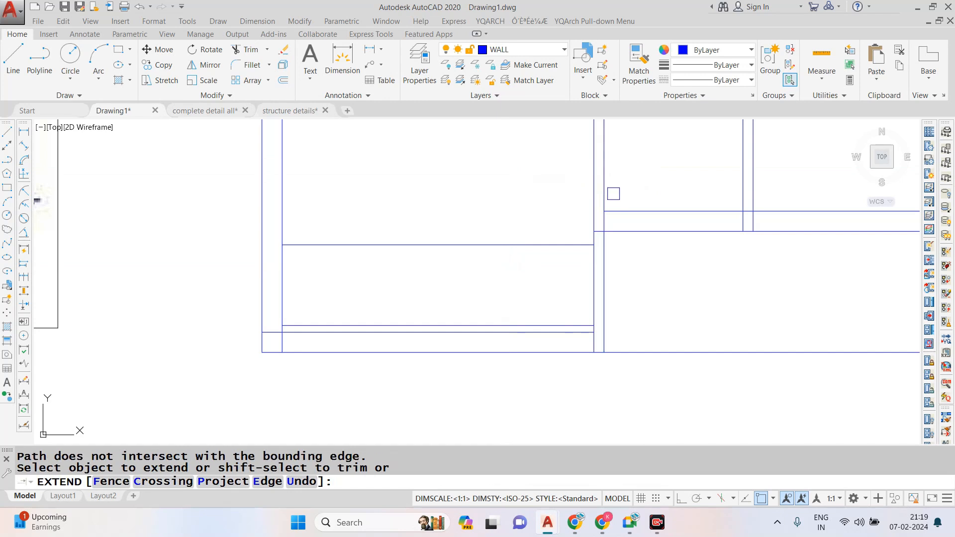
pyautogui.press('Escape')
pyautogui.press('Escape')
# - Extend the main door jamb lines and the inner front wall line to the entry-side face of the vertical wall
pyautogui.write('ex')
pyautogui.press('Return')
# - Trim both faces of the vertical wall between the jamb lines to open the main door
pyautogui.press('Return')
pyautogui.click(560, 219)
pyautogui.click(497, 315)
pyautogui.press('Escape')
pyautogui.write('tr')
pyautogui.press('Return')
# - Trim the overlapping wall lines inside the living room's outer front corner
pyautogui.press('Return')
pyautogui.click(640, 281)
pyautogui.click(496, 266)
# - Trim the leftover jamb line across the living room and the overlapping lines at the wall junctions around the main door
pyautogui.scroll(2, 565, 325)
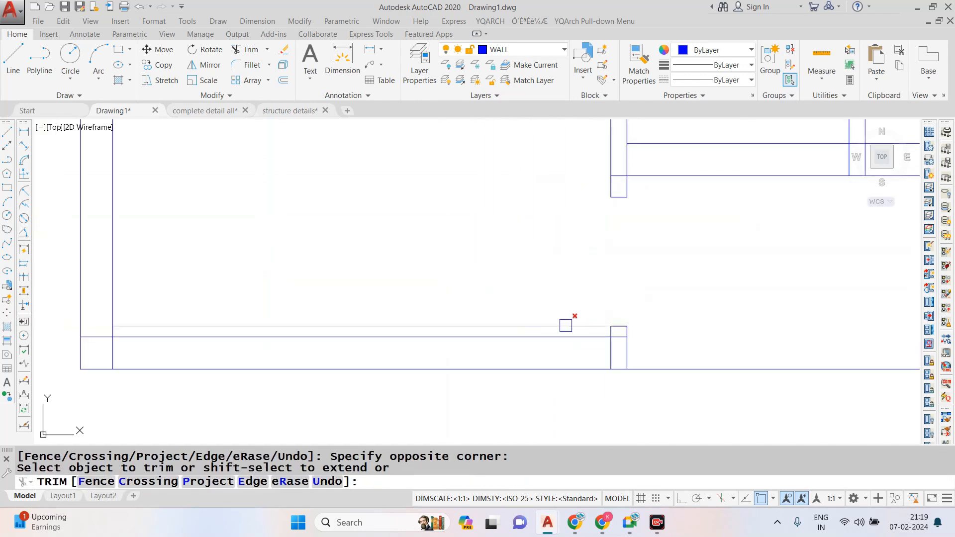
pyautogui.scroll(2, 610, 342)
pyautogui.click(627, 330)
pyautogui.scroll(-2, 620, 341)
pyautogui.scroll(2, 629, 169)
pyautogui.click(622, 187)
pyautogui.scroll(-4, 605, 209)
pyautogui.press('Escape')
pyautogui.scroll(-2, 462, 264)
pyautogui.scroll(8, 402, 266)
pyautogui.write('tr')
pyautogui.press('Return')
pyautogui.press('Return')
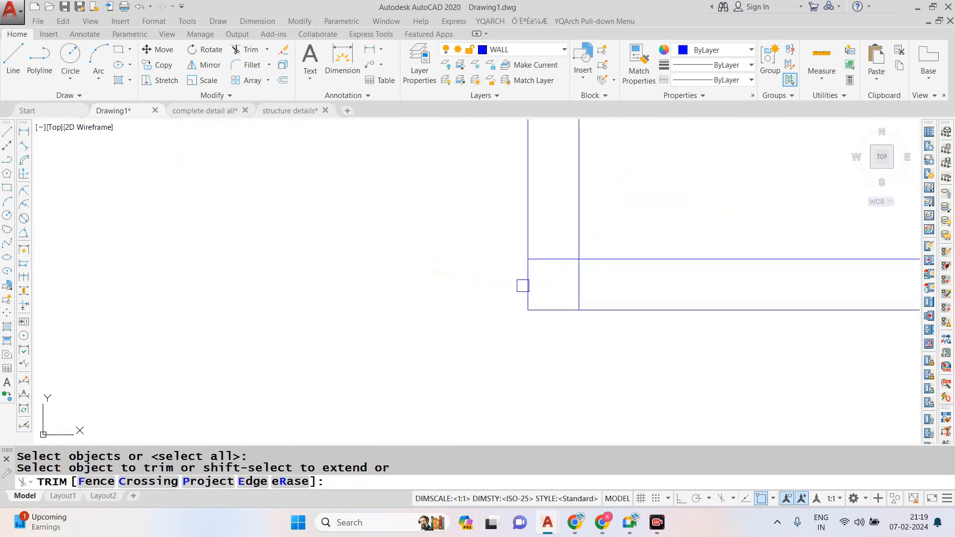
pyautogui.scroll(-8, 467, 298)
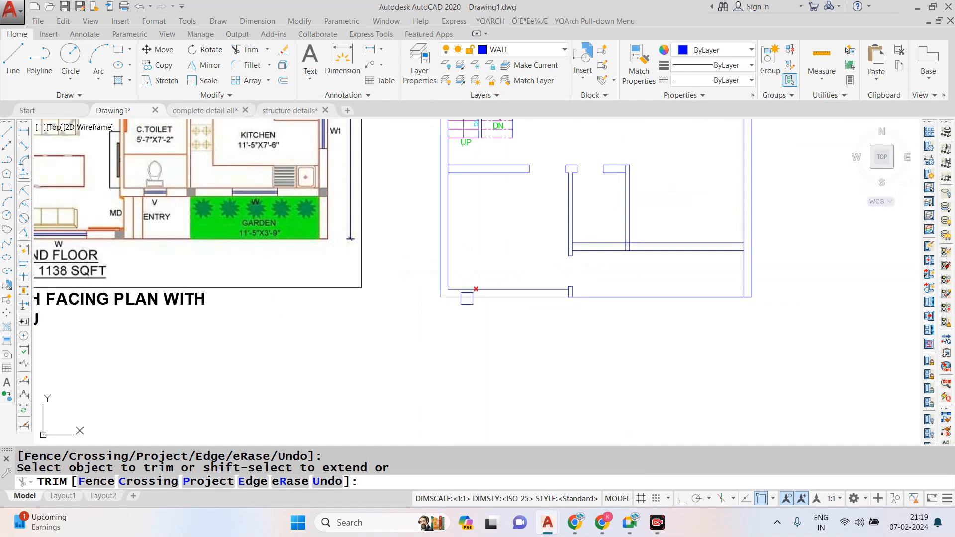
pyautogui.click(616, 235)
pyautogui.scroll(-4, 620, 232)
pyautogui.scroll(2, 610, 213)
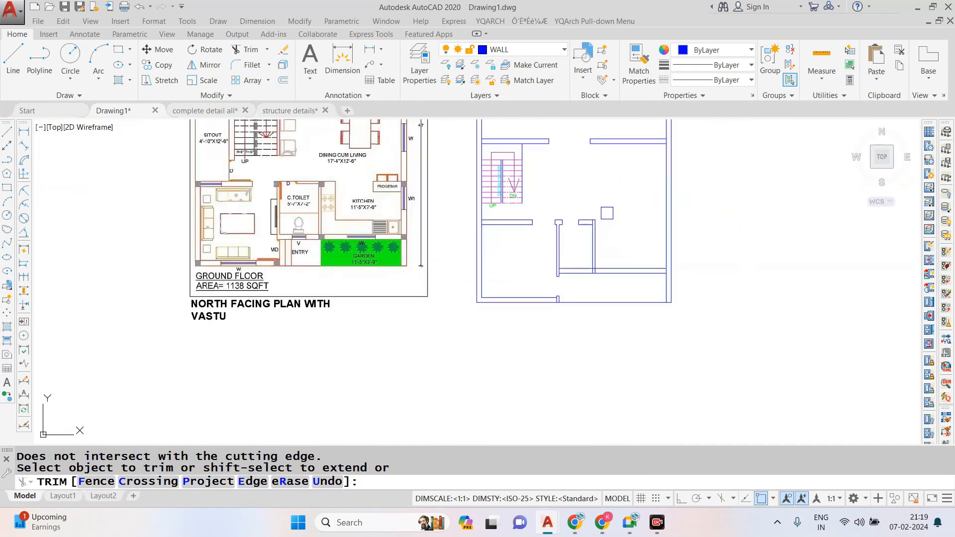
pyautogui.press('Escape')
pyautogui.press('Escape')
# - Trim the overlapping lines where the common toilet's kitchen-side wall meets the short wall beside its door opening
pyautogui.scroll(2, 586, 205)
pyautogui.scroll(-4, 543, 311)
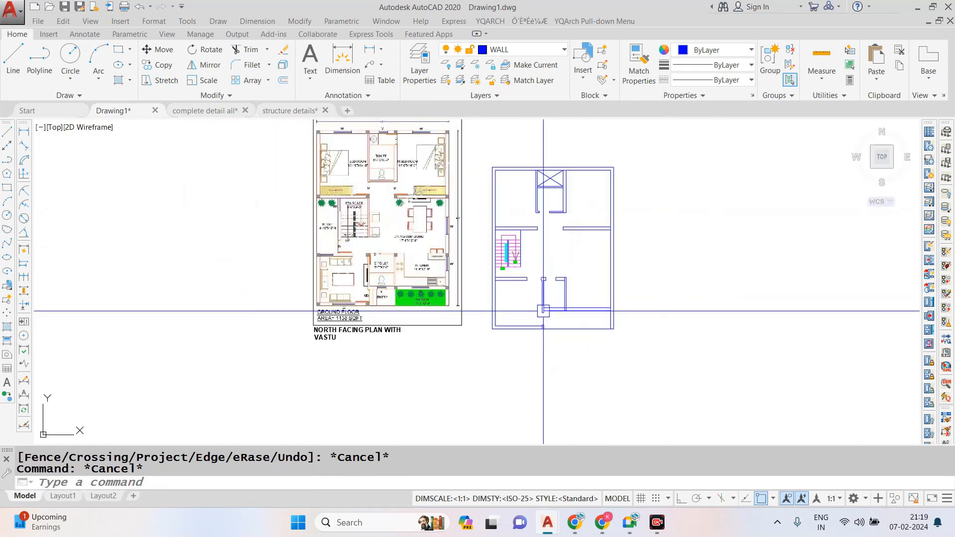
pyautogui.scroll(3, 256, 202)
pyautogui.scroll(-2, 413, 263)
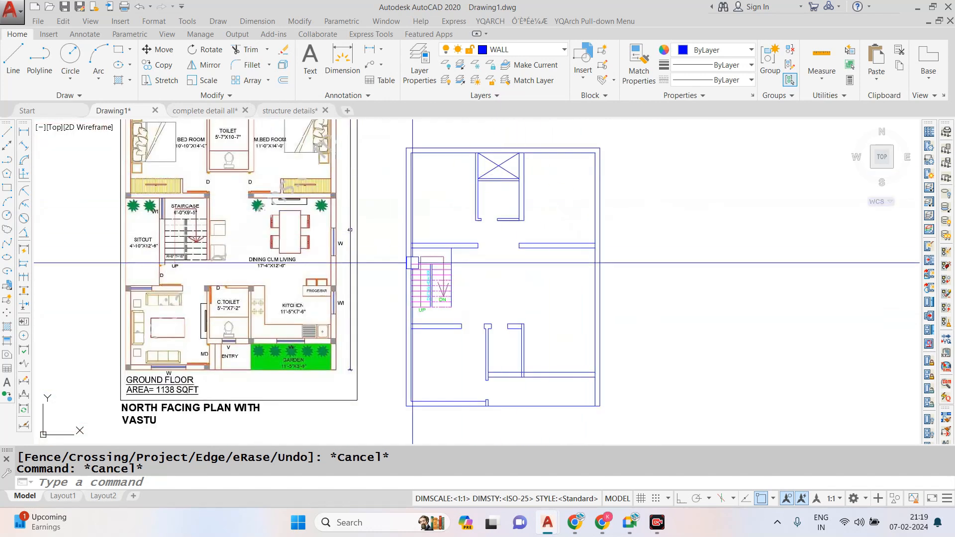
pyautogui.scroll(4, 518, 339)
pyautogui.write('T')
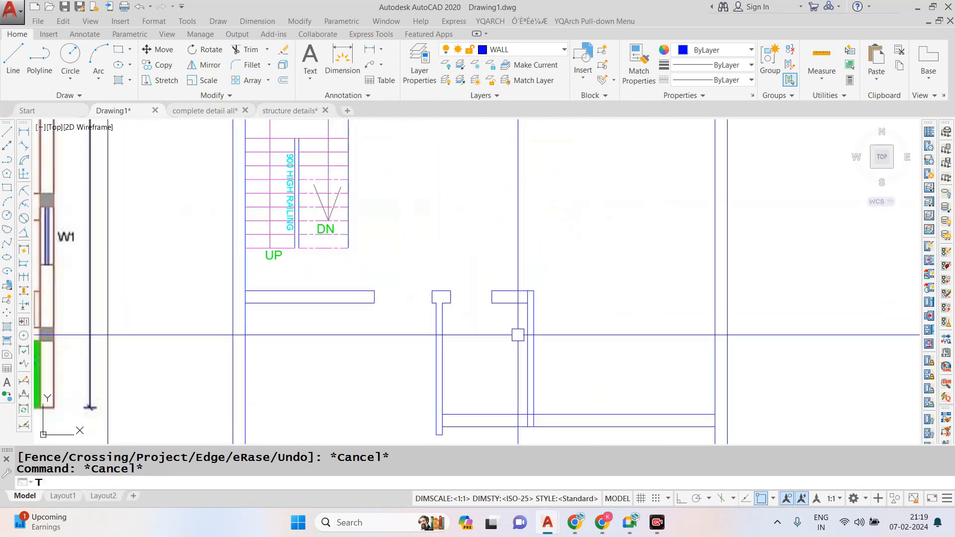
pyautogui.write('R')
pyautogui.press('space')
pyautogui.press('space')
pyautogui.scroll(2, 523, 299)
pyautogui.click(525, 297)
pyautogui.click(540, 296)
# - Trim the overlapping lines where the common toilet's kitchen-side wall meets the horizontal wall facing the entry and garden
pyautogui.scroll(-3, 525, 255)
pyautogui.scroll(3, 523, 358)
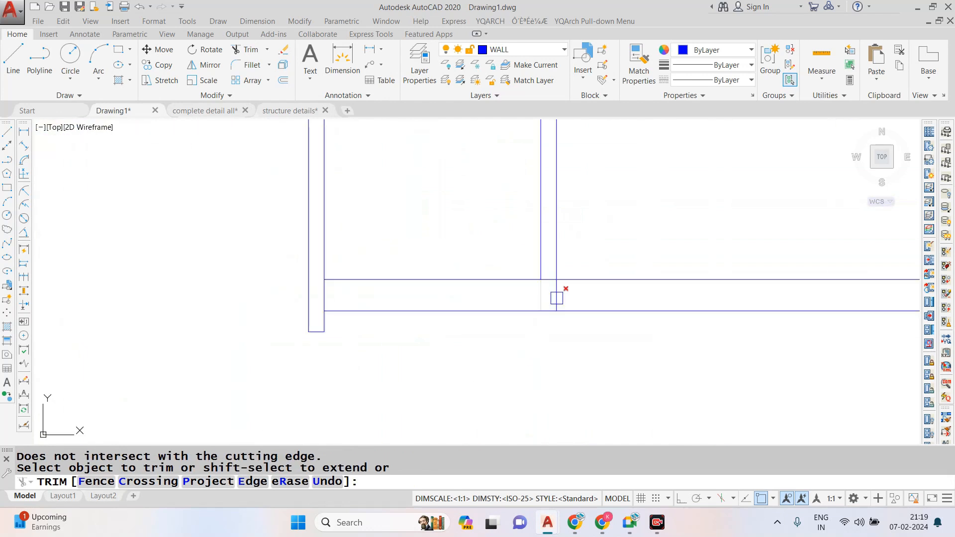
pyautogui.scroll(2, 560, 294)
pyautogui.click(609, 309)
pyautogui.click(473, 286)
pyautogui.click(536, 276)
pyautogui.click(153, 259)
pyautogui.scroll(-5, 366, 326)
pyautogui.press('Escape')
# - Compare the drafted walls with the reference plan and examine the window and ventilator positions along the bedroom and toilet outer wall
pyautogui.scroll(-1, 487, 286)
pyautogui.scroll(1, 456, 185)
pyautogui.scroll(-2, 456, 185)
pyautogui.scroll(3, 512, 197)
pyautogui.press('Escape')
pyautogui.scroll(-3, 518, 189)
pyautogui.scroll(3, 522, 179)
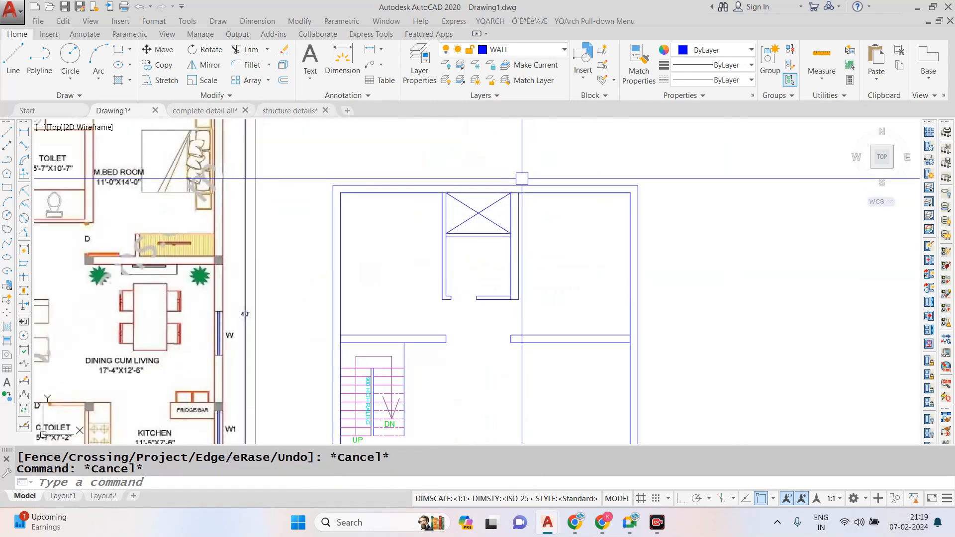
pyautogui.scroll(-2, 522, 178)
pyautogui.scroll(2, 516, 166)
pyautogui.scroll(-2, 510, 206)
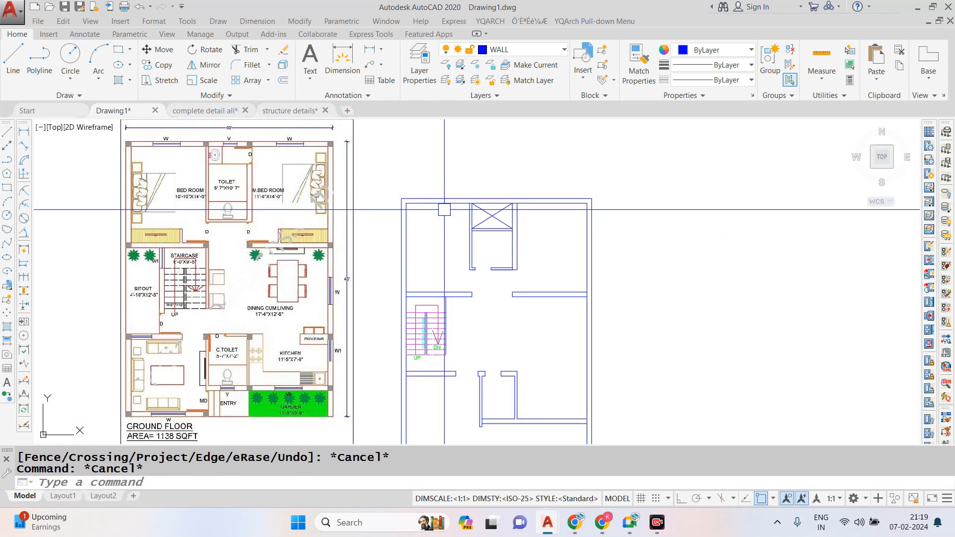
pyautogui.scroll(5, 147, 125)
pyautogui.scroll(-3, 205, 147)
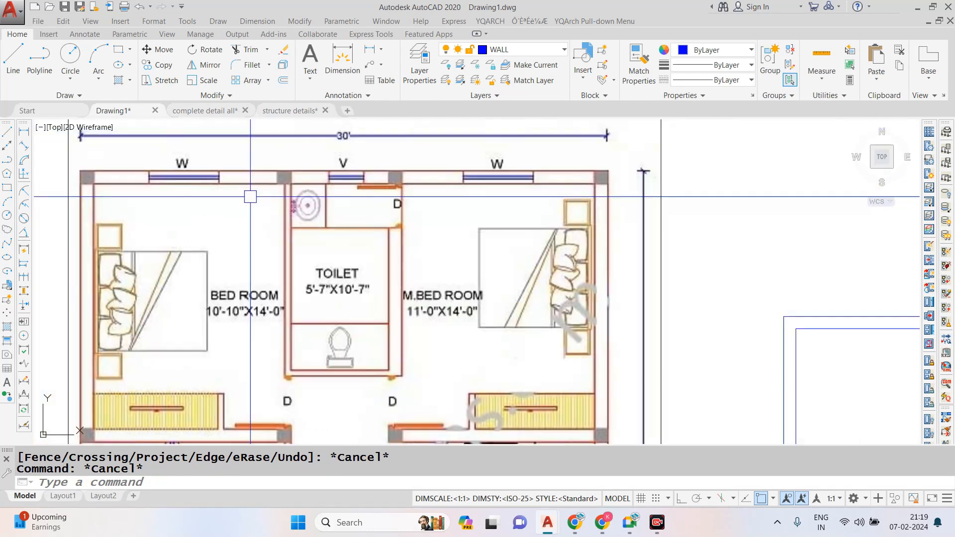
pyautogui.scroll(-2, 273, 176)
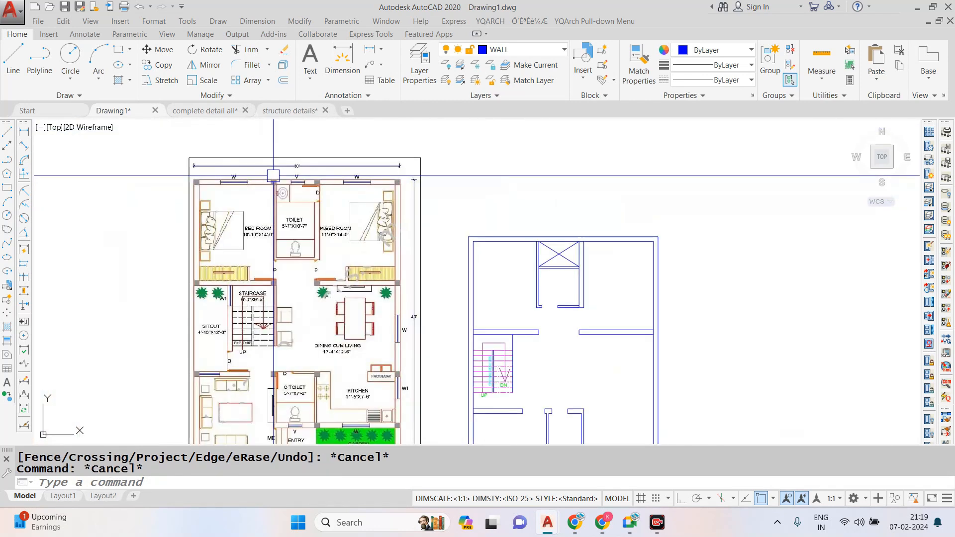
pyautogui.scroll(-2, 273, 176)
pyautogui.scroll(2, 284, 193)
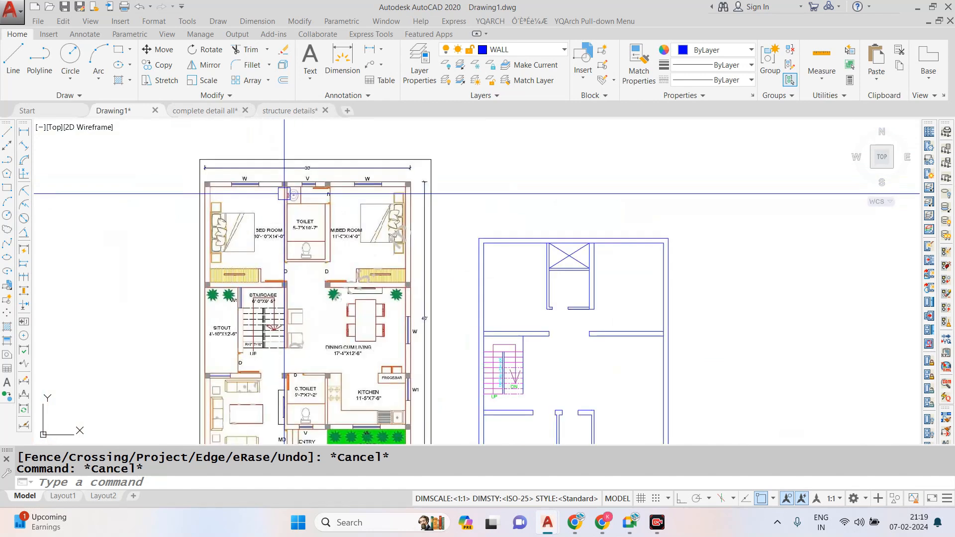
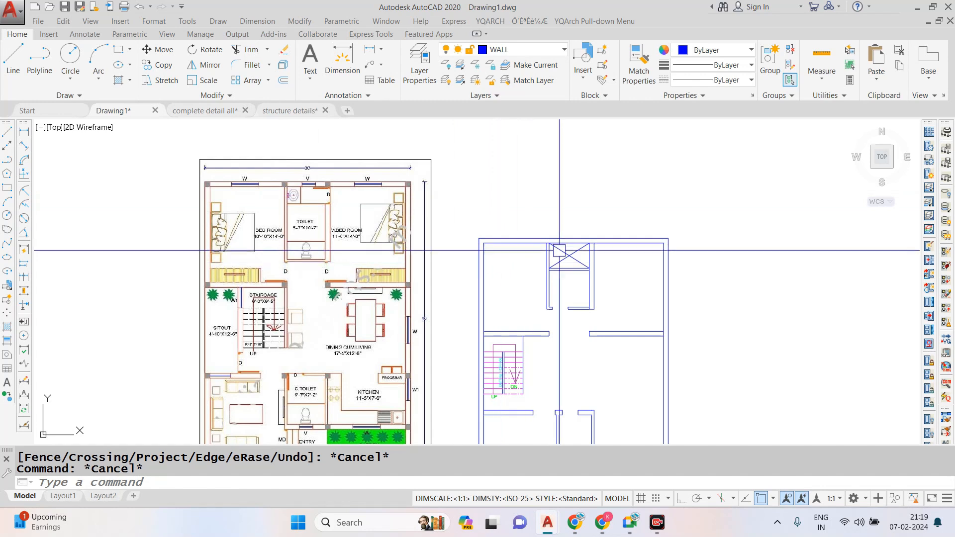
pyautogui.scroll(5, 557, 252)
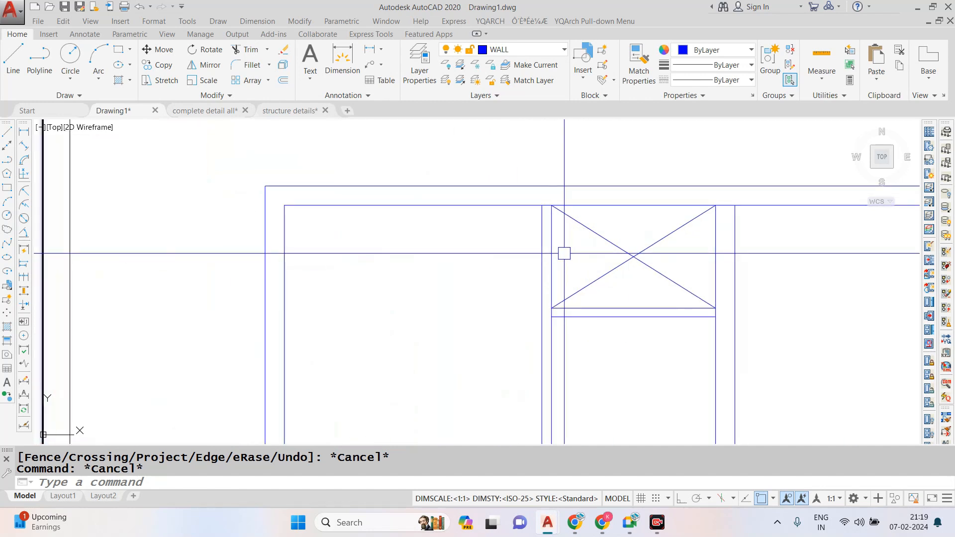
pyautogui.write('l')
pyautogui.press('Return')
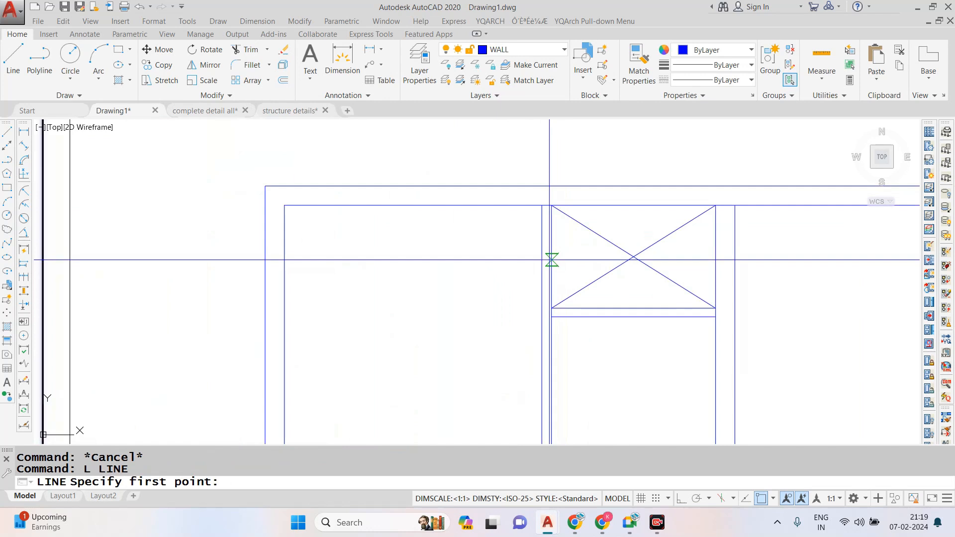
pyautogui.write('TR')
pyautogui.press('Return')
pyautogui.press('Escape')
pyautogui.write('l')
pyautogui.press('Return')
pyautogui.click(552, 307)
pyautogui.press('Escape')
# - Draw a helper line along the duct's bedroom-side edge and a short line across the wall from its midpoint
pyautogui.press('Return')
pyautogui.click(551, 307)
pyautogui.click(551, 206)
pyautogui.press('Escape')
pyautogui.press('Escape')
pyautogui.write('l')
pyautogui.press('Return')
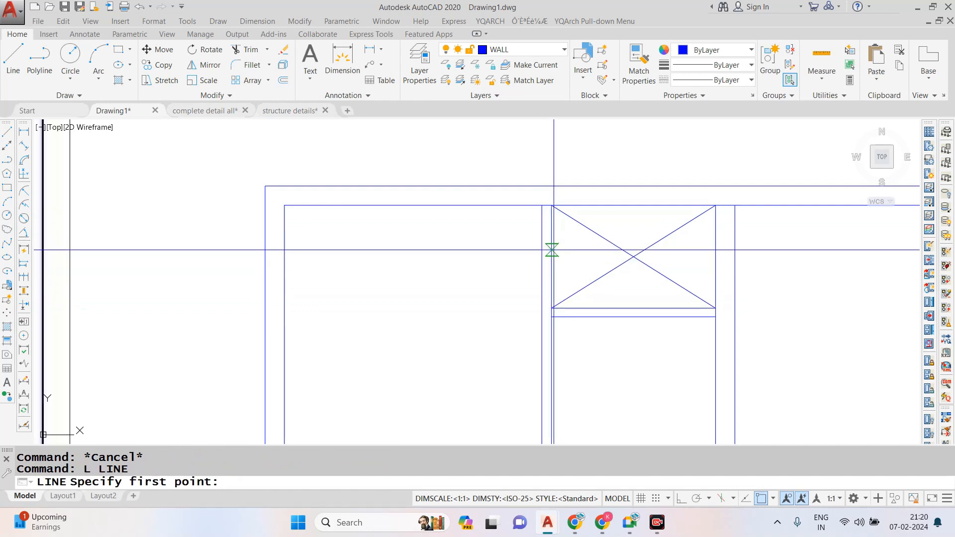
pyautogui.click(551, 256)
pyautogui.click(543, 257)
pyautogui.press('Escape')
pyautogui.write('o')
pyautogui.press('Return')
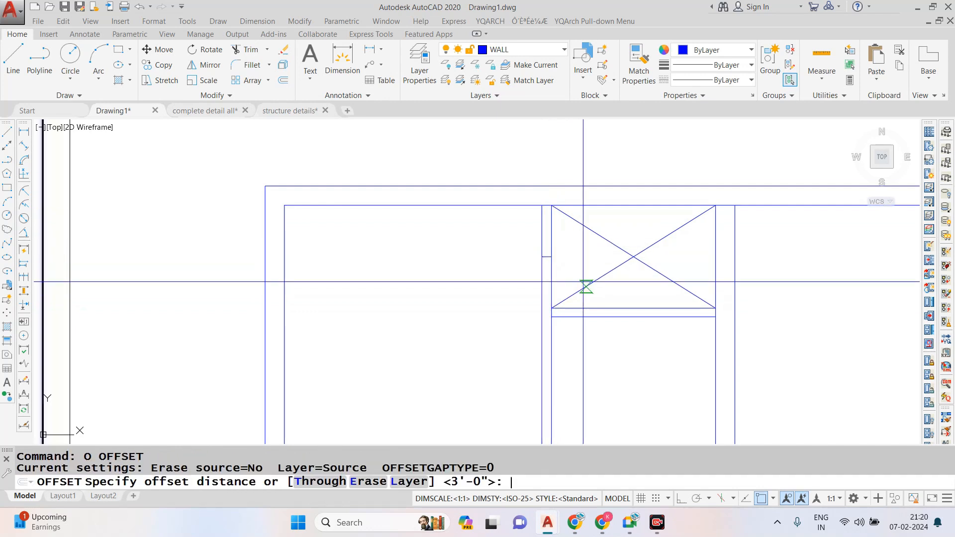
pyautogui.write('1')
pyautogui.press('Return')
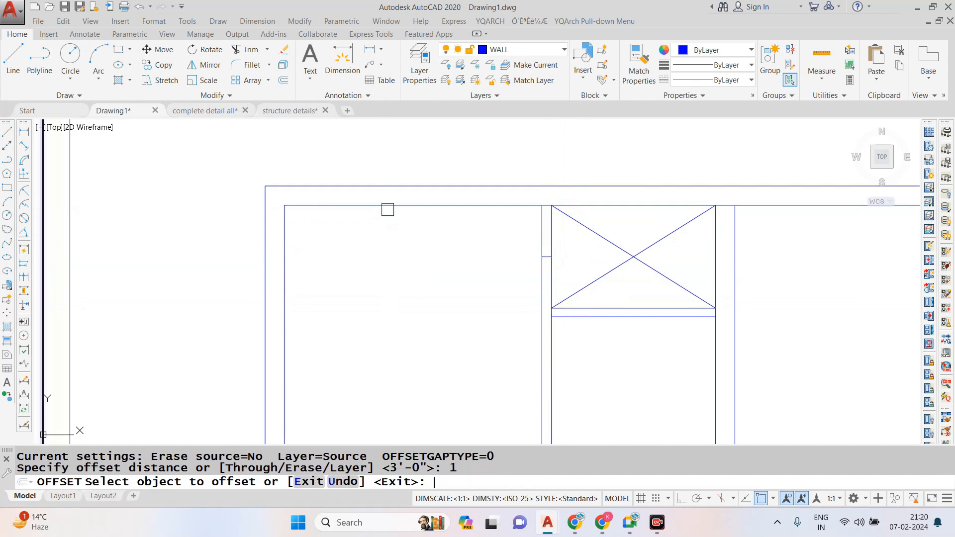
pyautogui.press('Escape')
# - Offset the short midpoint line 1'6" to both sides to mark the window ends in the bedroom-duct wall
pyautogui.write('o')
pyautogui.press('Return')
pyautogui.write('1')
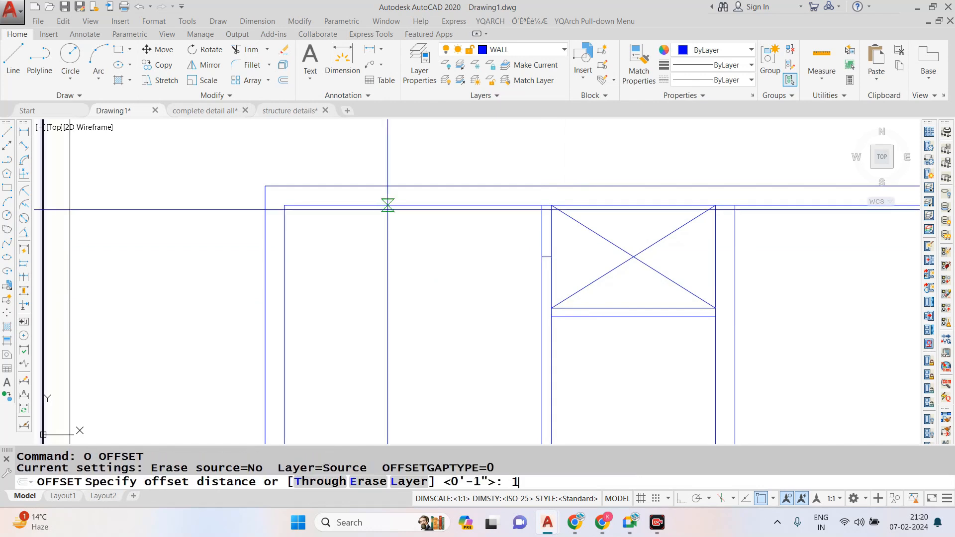
pyautogui.press('Return')
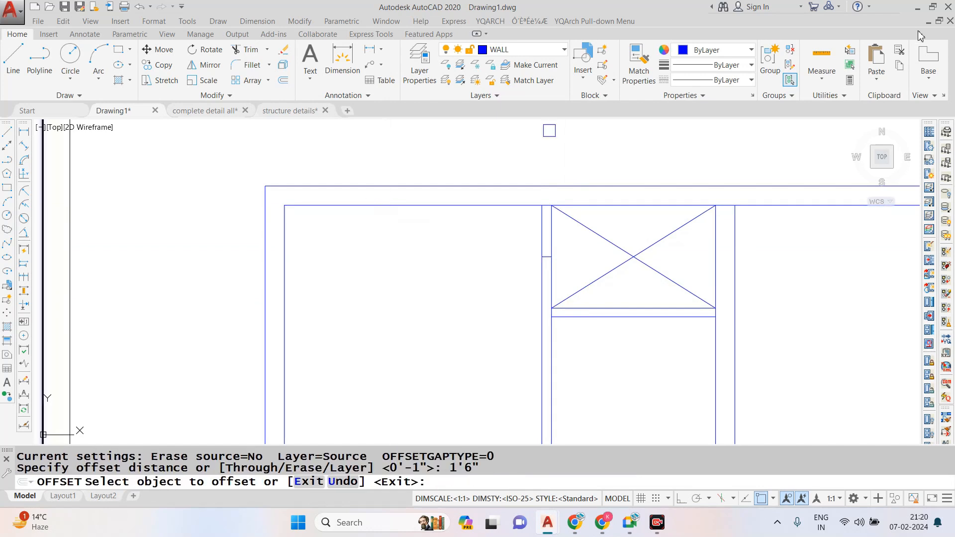
pyautogui.scroll(4, 544, 252)
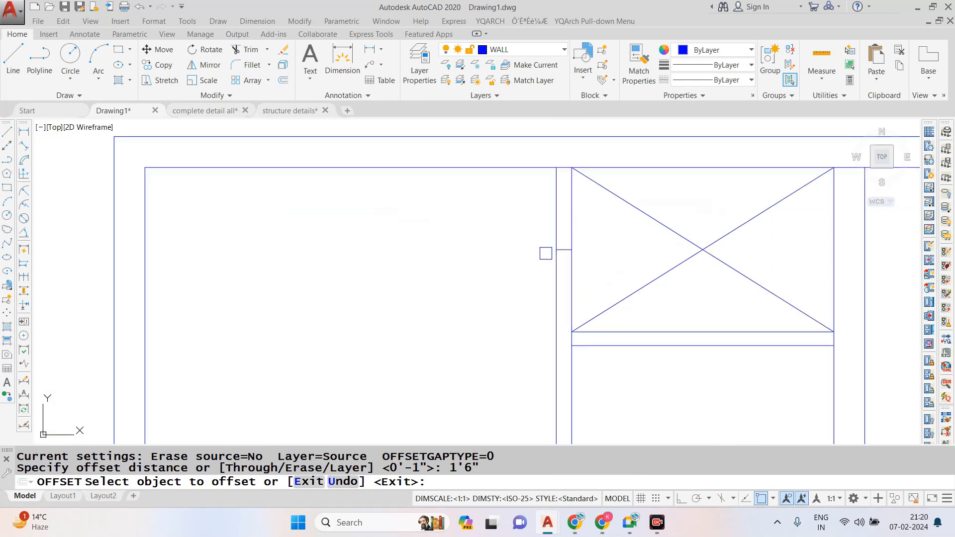
pyautogui.click(566, 244)
pyautogui.click(566, 243)
pyautogui.press('Escape')
# - Draw the window's centre line between the midpoints of its two end lines
pyautogui.write('l')
pyautogui.press('Return')
pyautogui.click(566, 152)
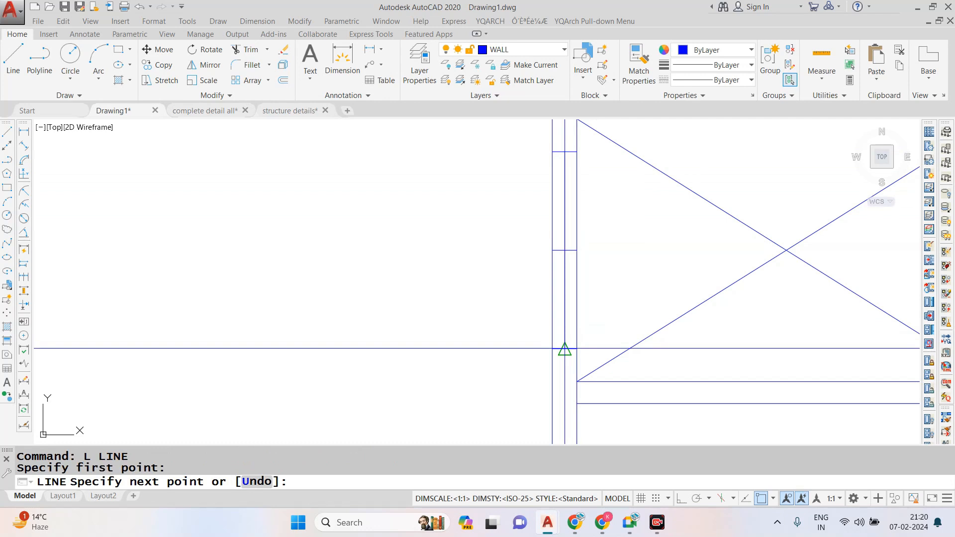
pyautogui.click(565, 349)
pyautogui.press('Escape')
# - Erase the leftover helper lines at the middle of the window opening
pyautogui.scroll(4, 565, 257)
pyautogui.click(575, 245)
pyautogui.write('e')
pyautogui.press('Return')
pyautogui.press('Escape')
pyautogui.click(576, 241)
pyautogui.write('e')
pyautogui.press('Return')
# - Trim the bedroom-duct wall lines inside the window opening
pyautogui.scroll(-2, 529, 266)
pyautogui.write('tr')
pyautogui.press('Return')
# - Draw the window's two long outer lines between its end lines, one along each wall face
pyautogui.press('Return')
pyautogui.scroll(2, 527, 267)
pyautogui.press('Escape')
pyautogui.scroll(-2, 528, 292)
pyautogui.write('l')
pyautogui.press('Return')
pyautogui.click(551, 172)
pyautogui.click(550, 368)
pyautogui.press('Escape')
# - Redraw both wall face lines from the window's upper end to the inner face of the outer wall
pyautogui.press('Return')
pyautogui.click(526, 369)
pyautogui.click(525, 171)
pyautogui.press('Escape')
pyautogui.press('Return')
pyautogui.click(525, 172)
pyautogui.click(526, 139)
pyautogui.press('Escape')
pyautogui.press('Escape')
pyautogui.press('Return')
pyautogui.click(551, 171)
pyautogui.click(551, 139)
pyautogui.press('Escape')
# - Assign the window lines in the bedroom-duct wall to the SECTION layer
pyautogui.click(501, 159)
pyautogui.click(578, 371)
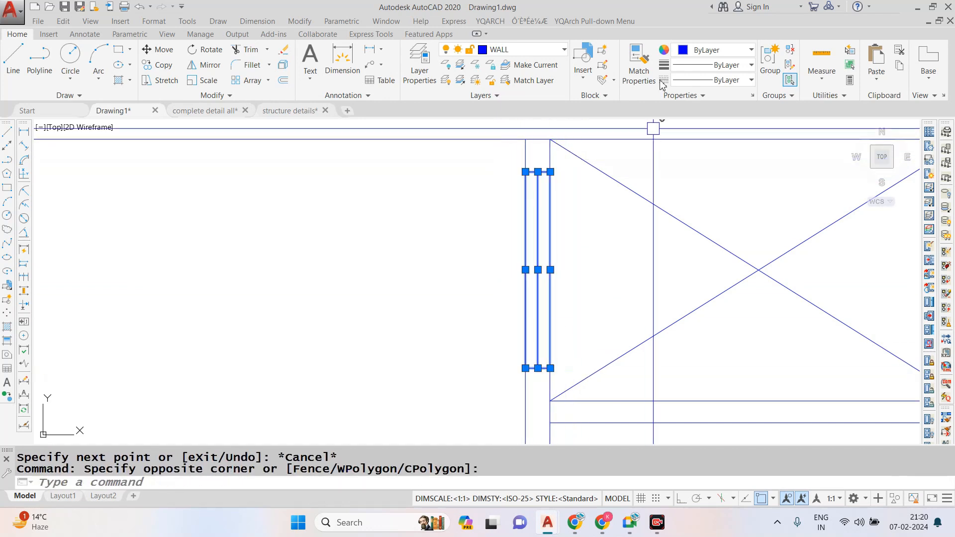
pyautogui.click(565, 50)
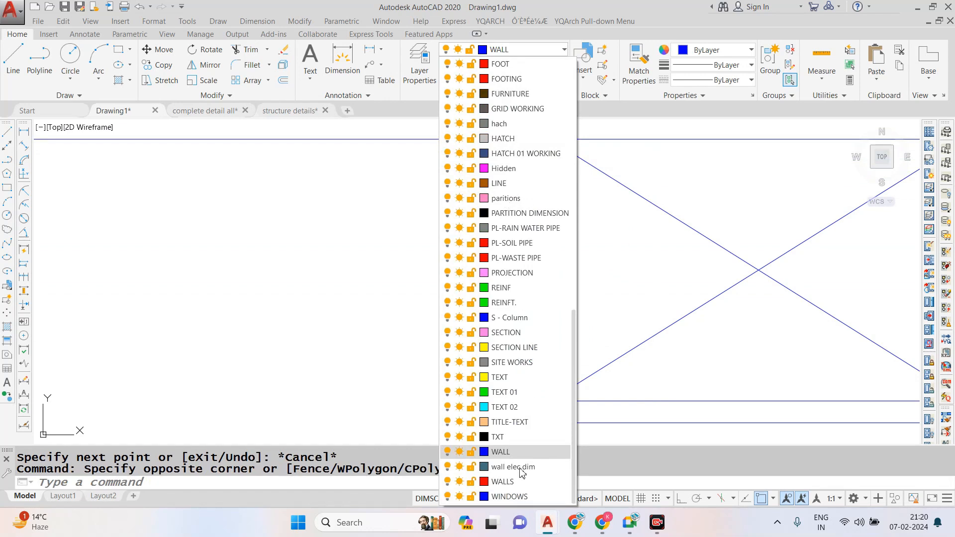
pyautogui.click(514, 341)
pyautogui.press('Escape')
pyautogui.scroll(-3, 477, 286)
pyautogui.scroll(3, 495, 218)
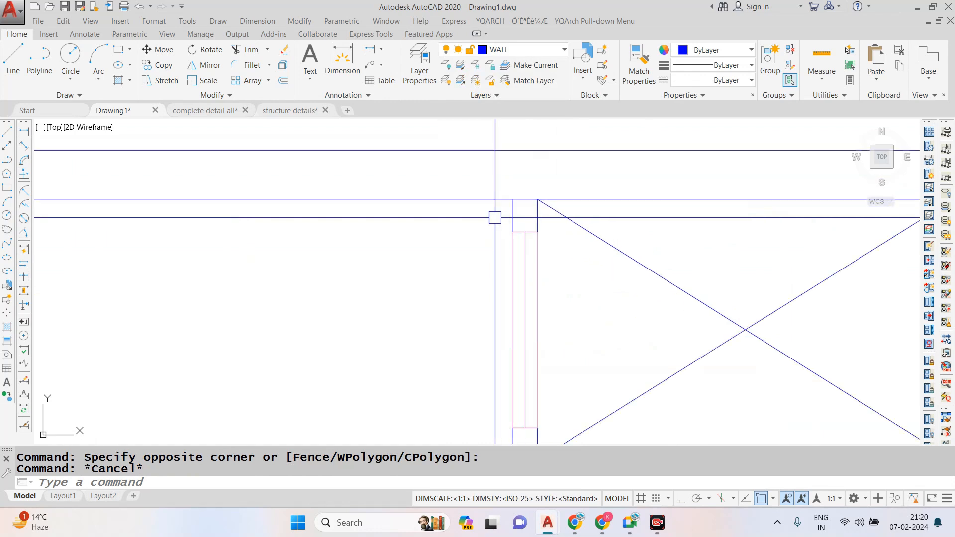
# - Move the window lines in the bedroom-duct wall to the HATCH 01 WORKING layer
pyautogui.click(495, 218)
pyautogui.scroll(-2, 497, 224)
pyautogui.click(531, 321)
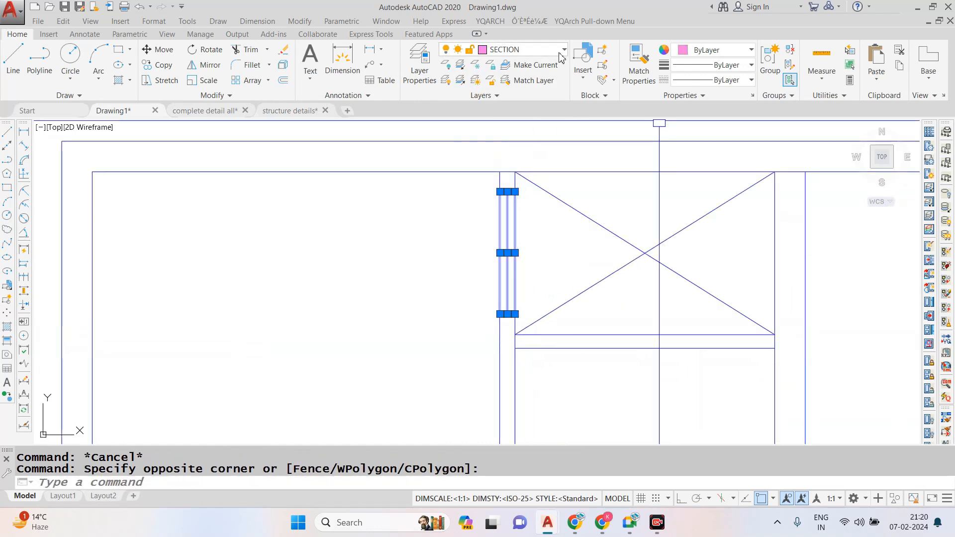
pyautogui.click(523, 50)
pyautogui.click(515, 158)
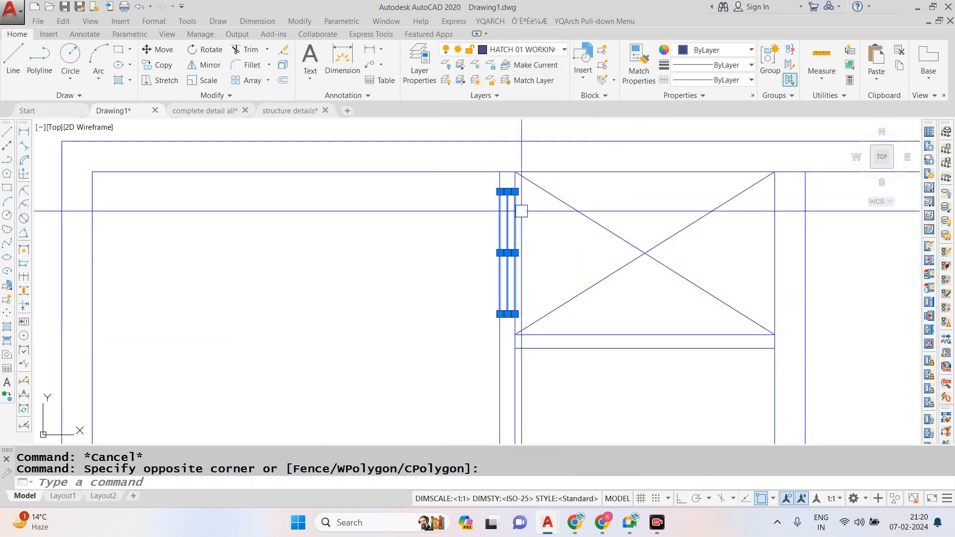
pyautogui.press('Escape')
# - Put the window lines in the bedroom-duct wall on the Ele-3 layer
pyautogui.click(476, 178)
pyautogui.click(535, 327)
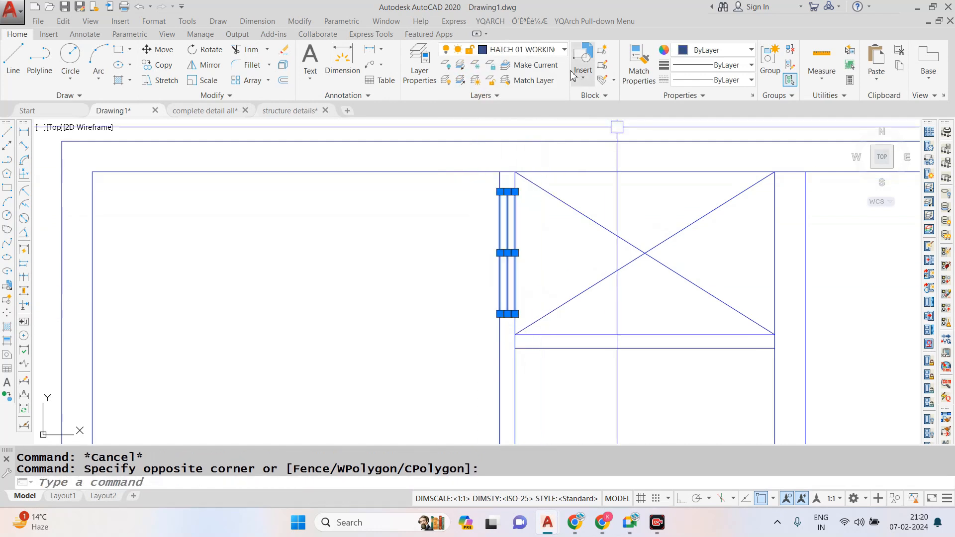
pyautogui.click(545, 53)
pyautogui.scroll(2, 499, 151)
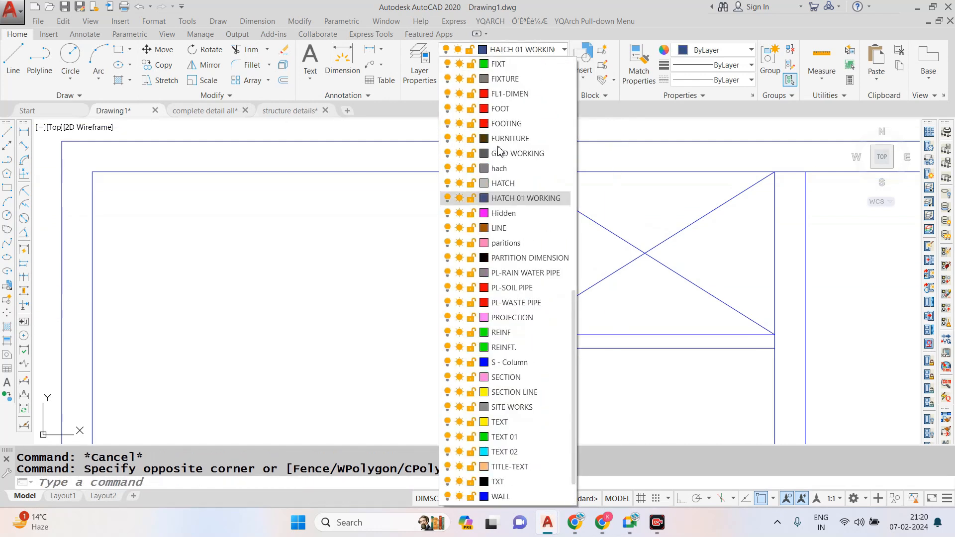
pyautogui.scroll(1, 499, 157)
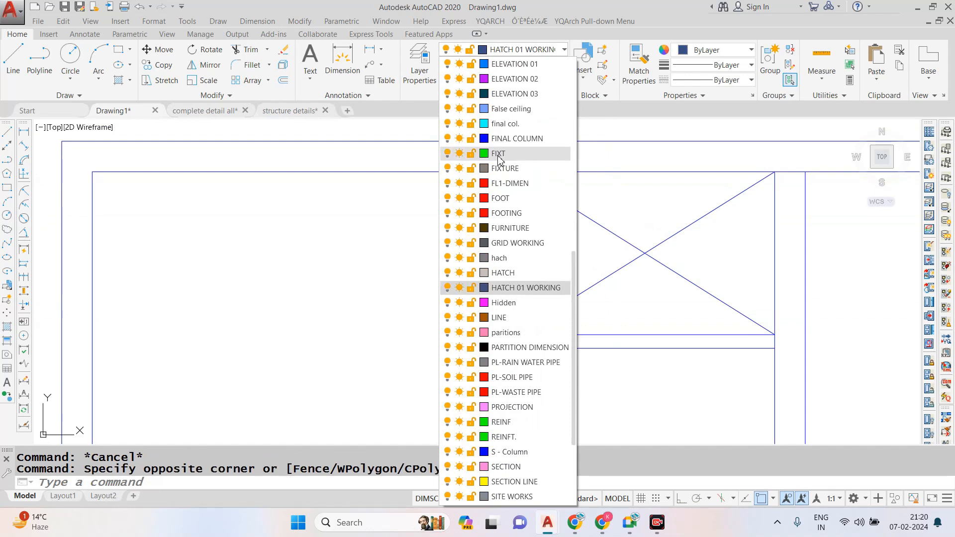
pyautogui.scroll(1, 505, 208)
pyautogui.scroll(1, 513, 156)
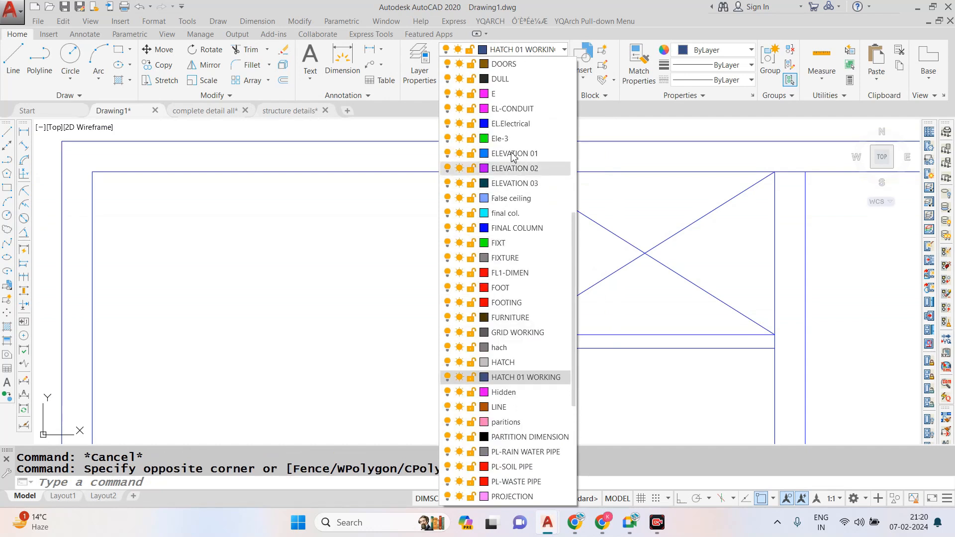
pyautogui.click(511, 141)
pyautogui.press('Escape')
pyautogui.scroll(-5, 544, 216)
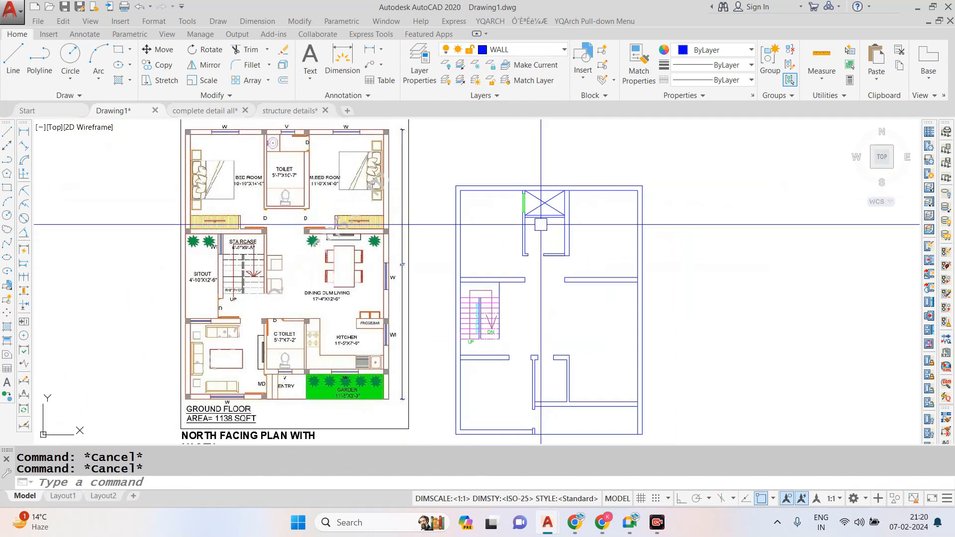
# - Draw a short line across the wall between the duct and the toilet at the duct's midpoint
pyautogui.scroll(6, 548, 206)
pyautogui.press('Escape')
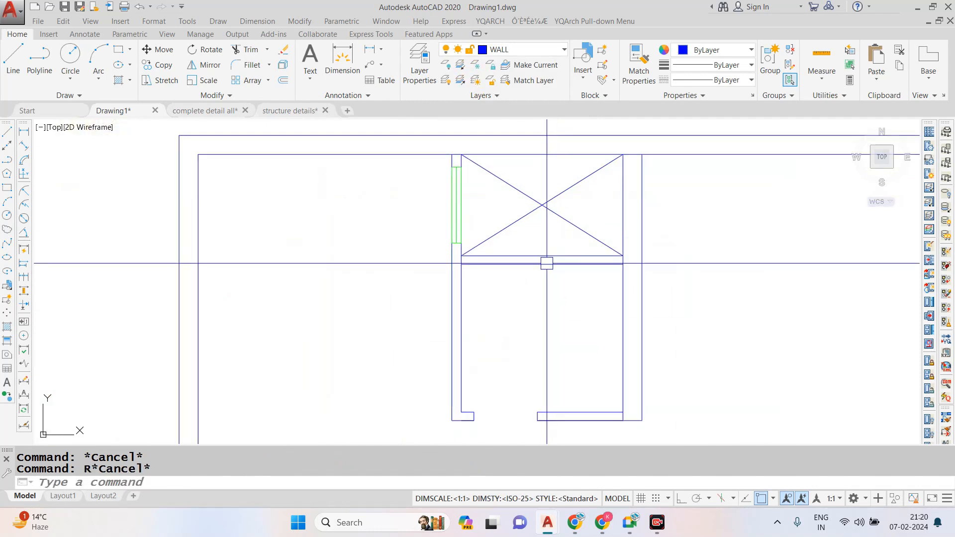
pyautogui.click(542, 255)
pyautogui.press('Escape')
pyautogui.press('Escape')
pyautogui.write('o')
pyautogui.press('Return')
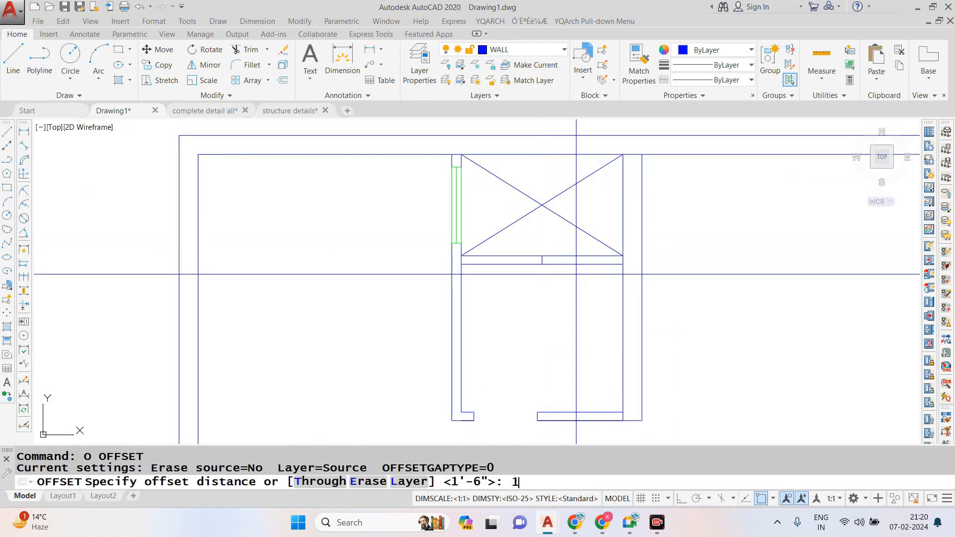
pyautogui.write('11')
pyautogui.press('Escape')
# - Offset the short midpoint line 1' to both sides to mark the ventilator ends in the duct-toilet wall
pyautogui.write('o')
pyautogui.press('Return')
# - Trim both duct-toilet wall lines between the ventilator's two end lines
pyautogui.press('Return')
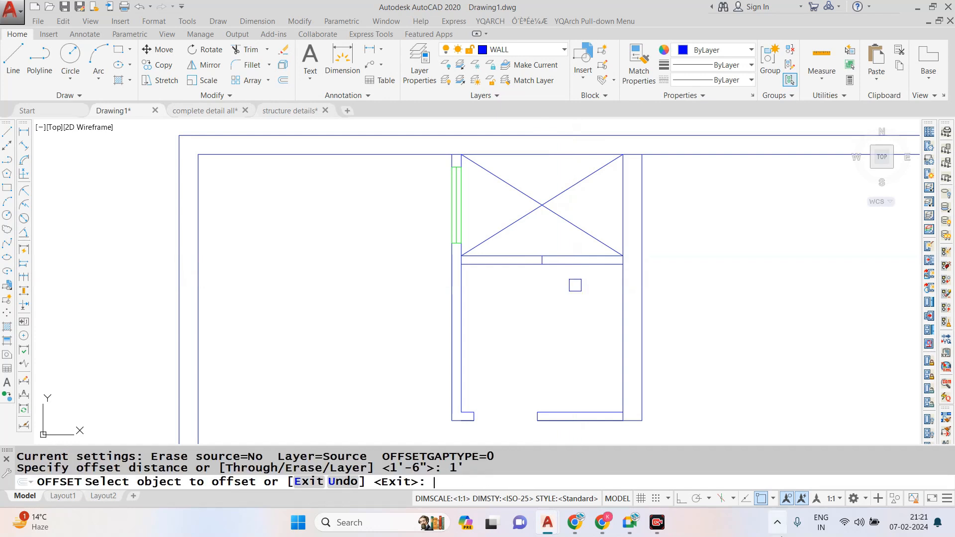
pyautogui.scroll(4, 558, 268)
pyautogui.click(506, 248)
pyautogui.click(501, 250)
pyautogui.press('Escape')
pyautogui.write('tr')
# - Erase the short midpoint line inside the ventilator opening
pyautogui.press('Return')
pyautogui.press('Return')
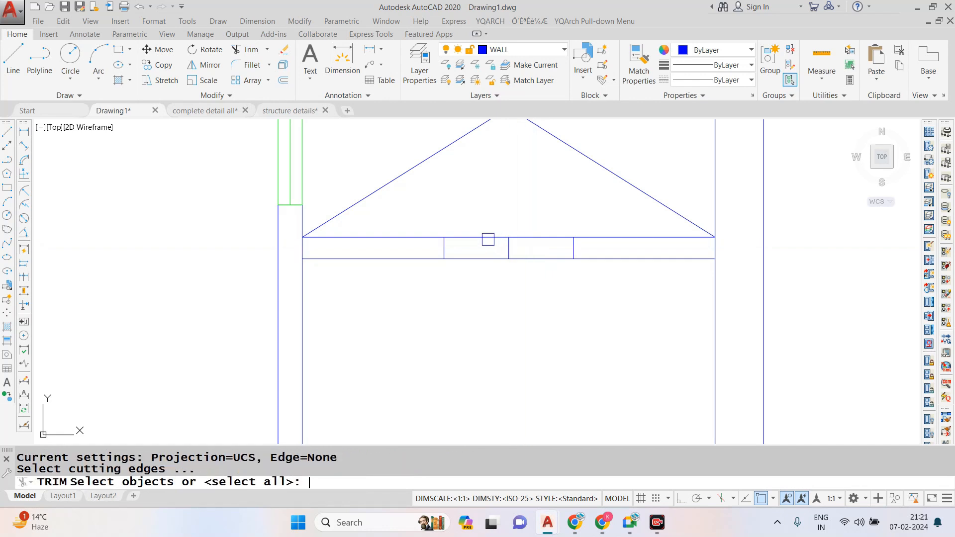
pyautogui.click(488, 238)
pyautogui.click(526, 239)
pyautogui.click(531, 261)
pyautogui.click(529, 266)
pyautogui.click(498, 256)
pyautogui.press('Escape')
pyautogui.click(511, 217)
pyautogui.click(487, 277)
pyautogui.write('e')
# - Draw the ventilator as a rectangle filling the opening, with a lengthwise centre line through it
pyautogui.press('Return')
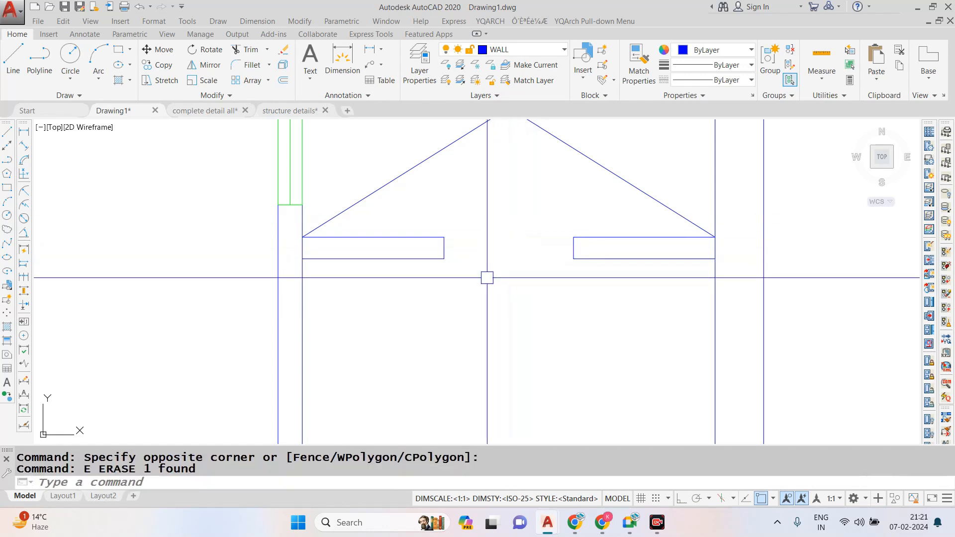
pyautogui.write('rec')
pyautogui.press('Return')
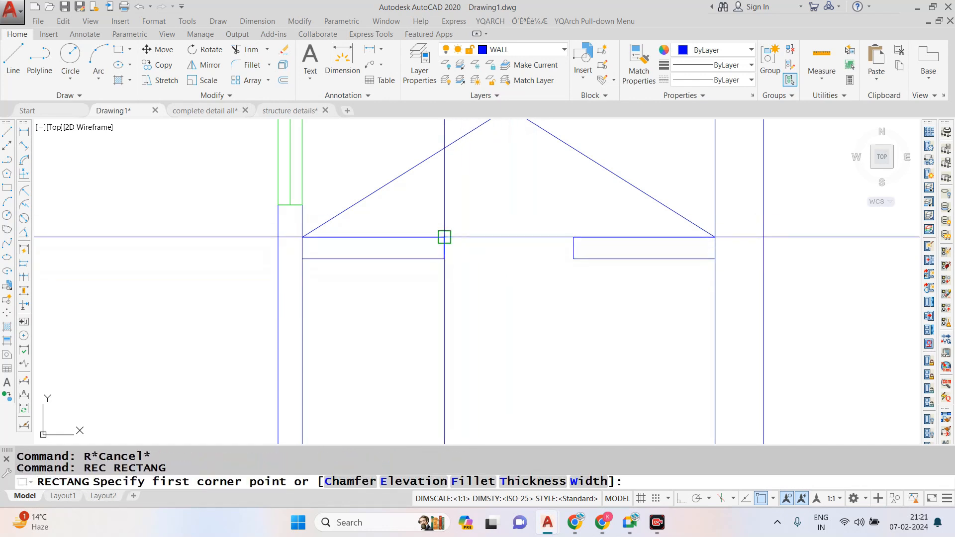
pyautogui.click(444, 237)
pyautogui.click(574, 258)
pyautogui.write('l')
pyautogui.press('Return')
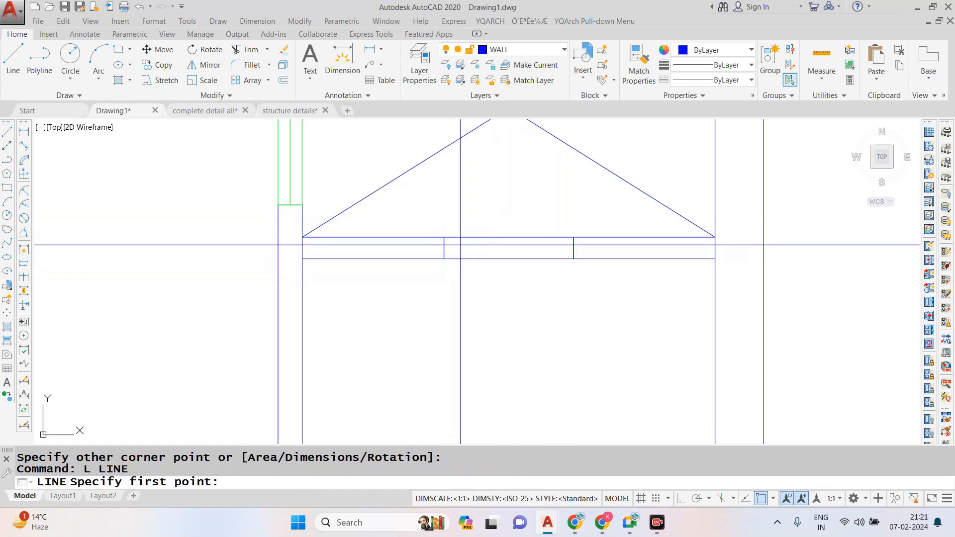
pyautogui.click(508, 248)
pyautogui.click(574, 248)
pyautogui.press('Escape')
pyautogui.press('Escape')
pyautogui.scroll(-6, 497, 218)
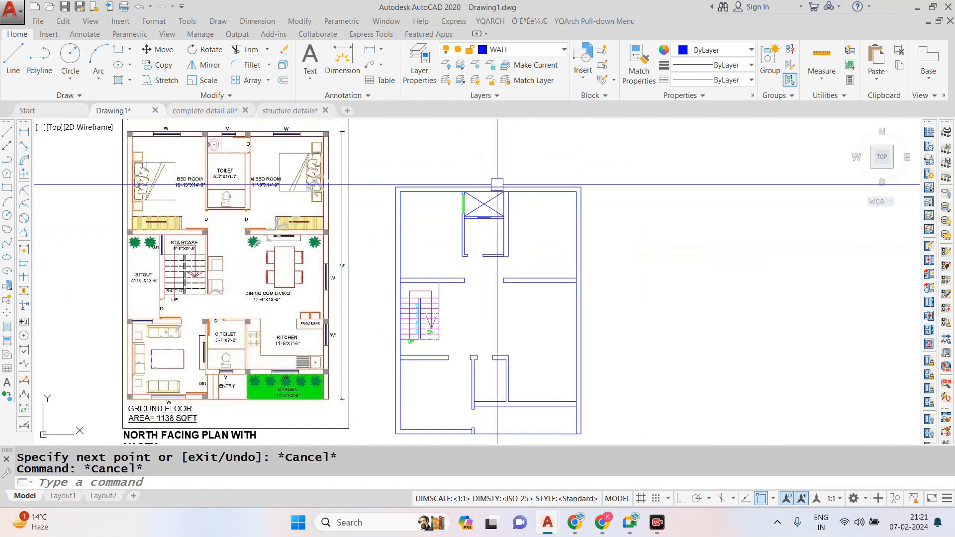
pyautogui.scroll(6, 509, 223)
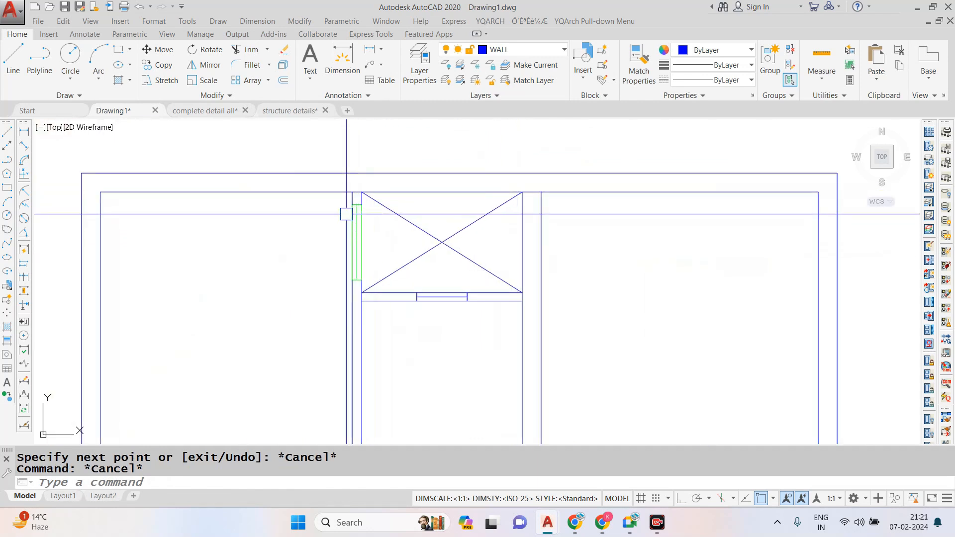
pyautogui.write('l')
pyautogui.press('Return')
pyautogui.write('Tr')
pyautogui.press('Return')
pyautogui.press('Return')
pyautogui.press('Escape')
# - Draw a helper line along the duct's master-bedroom edge and a short line across that wall from its midpoint
pyautogui.write('l')
pyautogui.press('Return')
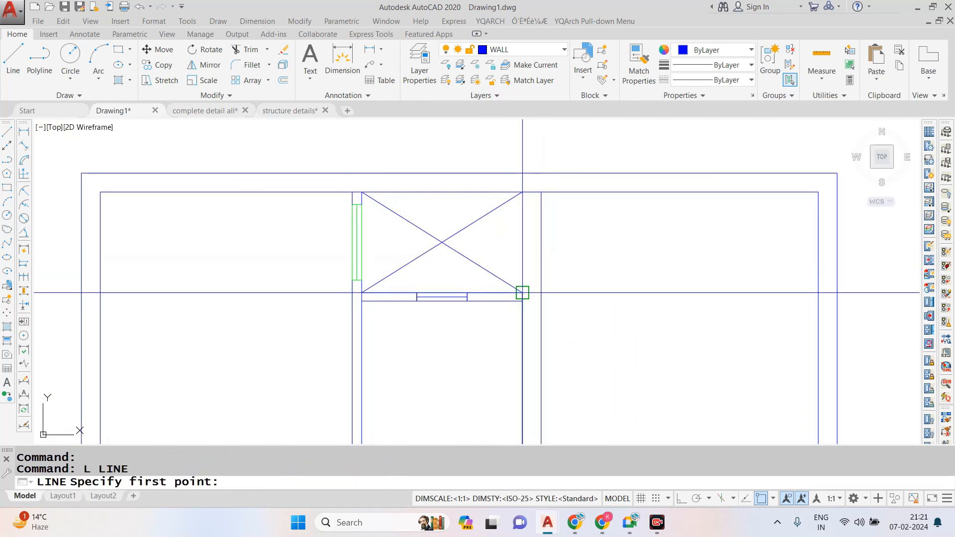
pyautogui.click(522, 292)
pyautogui.click(522, 192)
pyautogui.press('Escape')
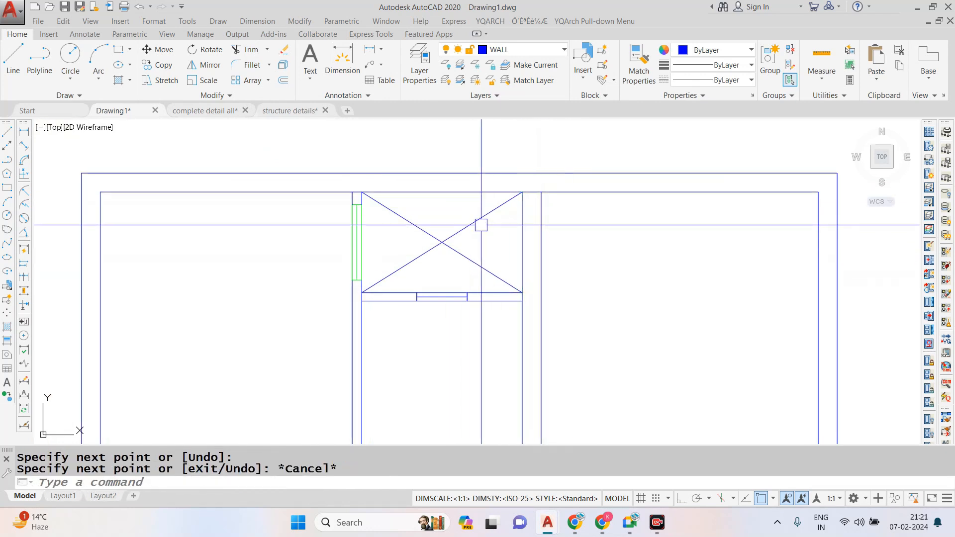
pyautogui.press('Return')
pyautogui.click(523, 242)
pyautogui.press('Escape')
# - Copy the green window from the bedroom-duct wall, by its midpoint, into the wall between the duct and master bedroom
pyautogui.scroll(4, 299, 199)
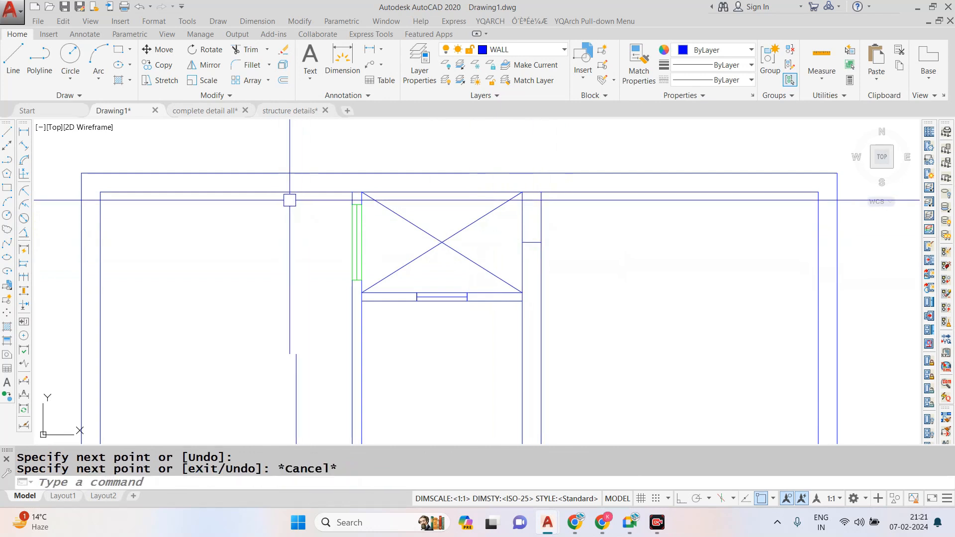
pyautogui.click(346, 187)
pyautogui.click(462, 389)
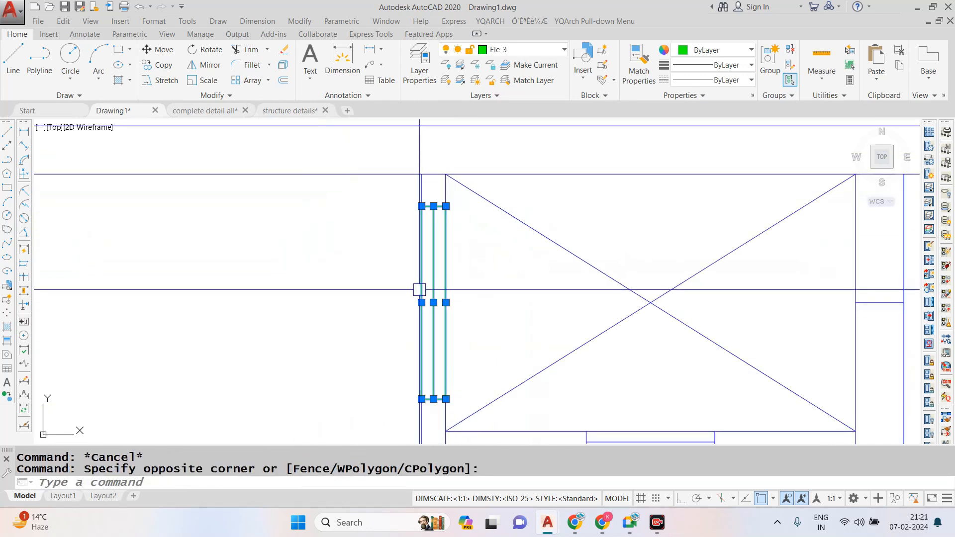
pyautogui.write('CO')
pyautogui.press('Return')
pyautogui.scroll(-2, 405, 271)
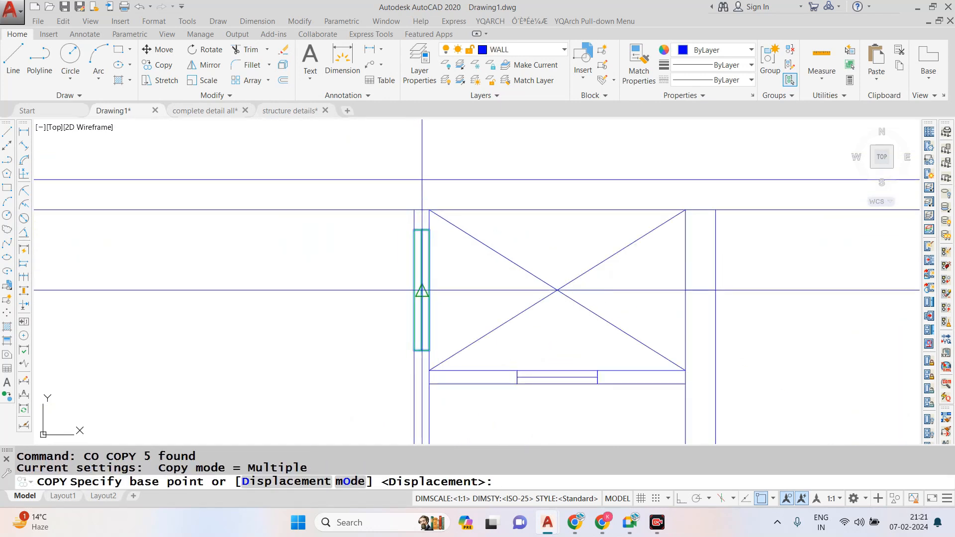
pyautogui.click(433, 302)
pyautogui.click(713, 288)
pyautogui.press('Escape')
pyautogui.scroll(8, 714, 181)
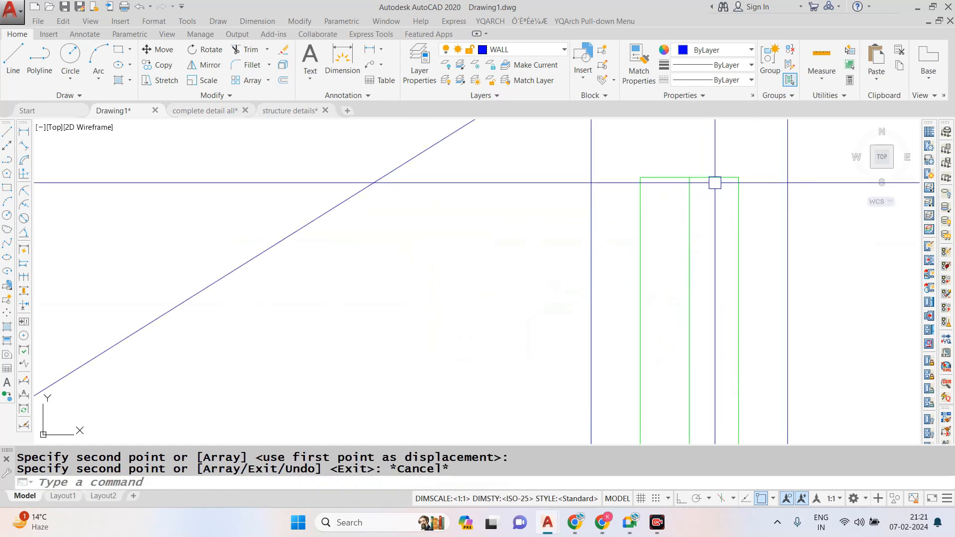
# - Extend the copied window's two end lines to both faces of the wall between the duct and master bedroom
pyautogui.click(714, 177)
pyautogui.press('Escape')
pyautogui.write('EX')
pyautogui.press('Return')
pyautogui.press('Return')
pyautogui.click(714, 178)
pyautogui.click(667, 178)
pyautogui.scroll(-5, 643, 166)
pyautogui.click(666, 304)
pyautogui.scroll(-4, 665, 303)
pyautogui.scroll(4, 644, 387)
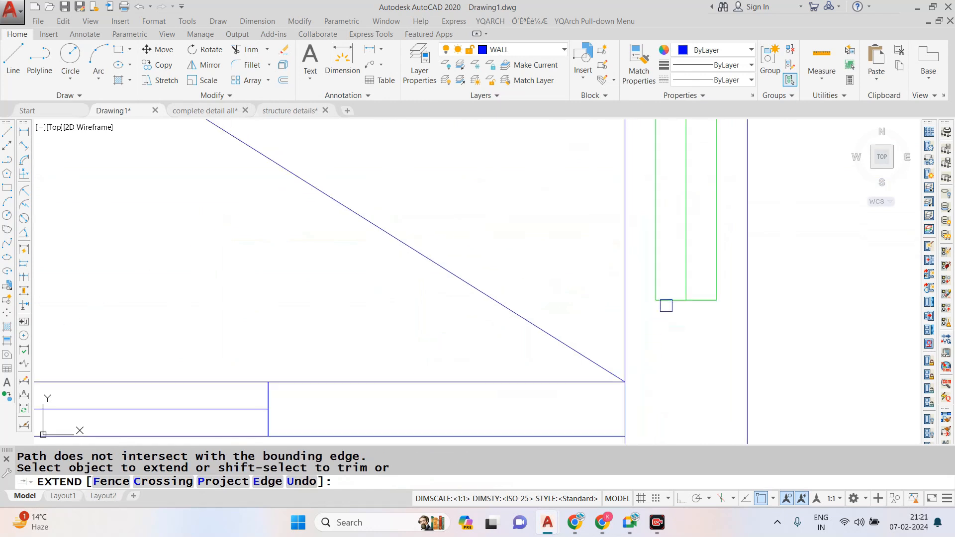
pyautogui.click(694, 300)
pyautogui.scroll(-4, 665, 317)
pyautogui.scroll(4, 685, 214)
pyautogui.press('Escape')
# - Erase the short midpoint line crossing the wall between the duct and master bedroom
pyautogui.click(541, 194)
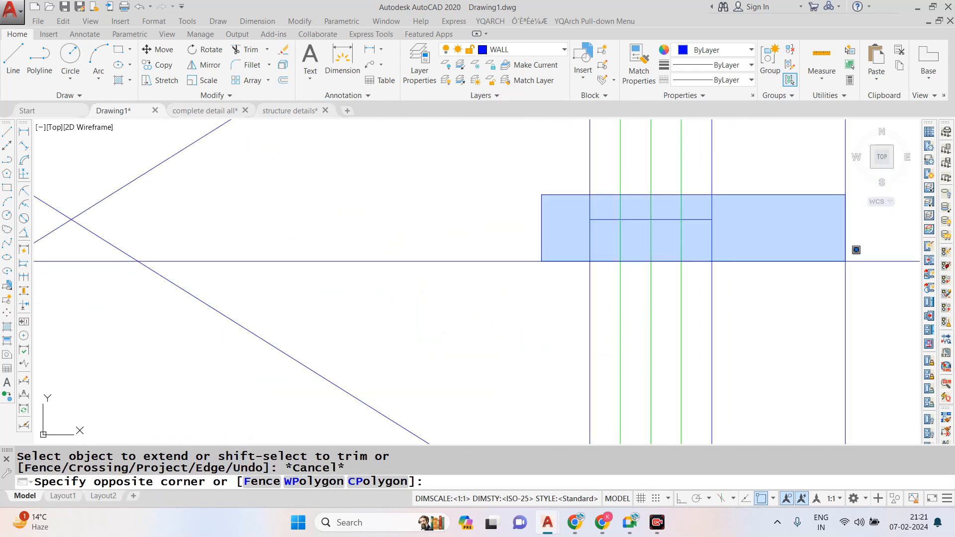
pyautogui.click(846, 260)
pyautogui.write('E')
pyautogui.press('Return')
# - Clear the window opening in the duct-master bedroom wall by erasing the long side lines and trimming the wall lines, keeping the centre line
pyautogui.scroll(-4, 486, 297)
pyautogui.write('T')
pyautogui.press('Escape')
pyautogui.scroll(2, 543, 181)
pyautogui.click(541, 192)
pyautogui.write('E')
pyautogui.press('Return')
pyautogui.click(572, 226)
pyautogui.write('E')
pyautogui.press('Return')
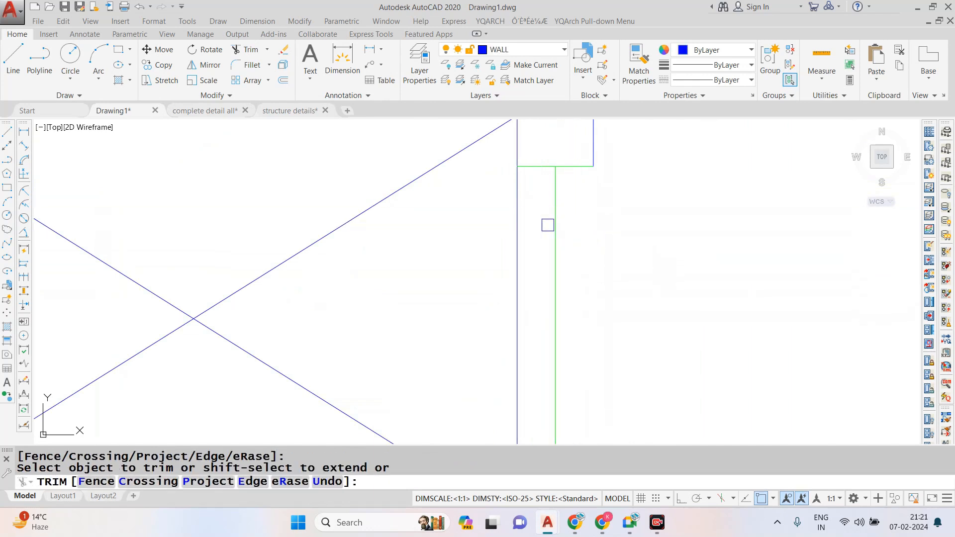
pyautogui.scroll(-3, 513, 242)
pyautogui.press('Escape')
# - Draw the window's two long sides along the wall faces, joining the ends of its green end lines
pyautogui.write('L')
pyautogui.press('Return')
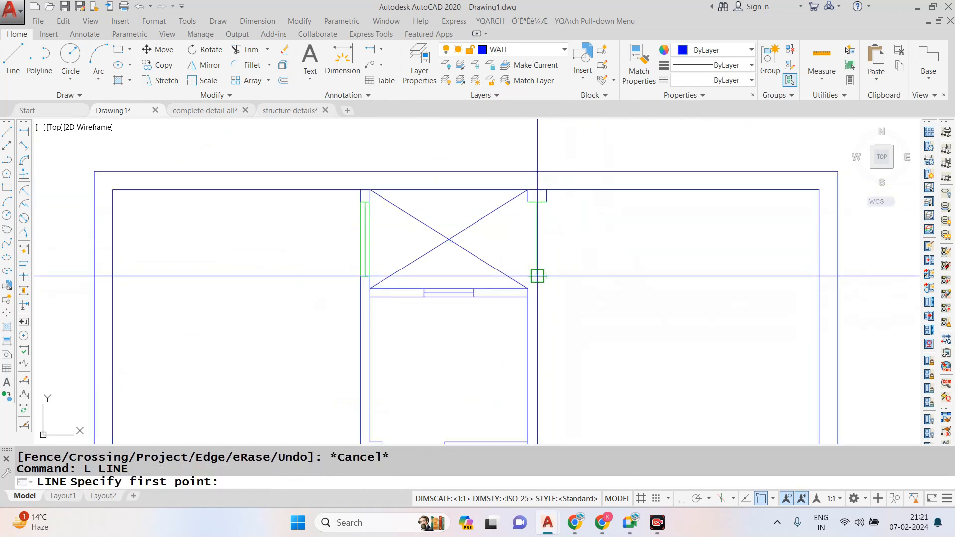
pyautogui.click(546, 201)
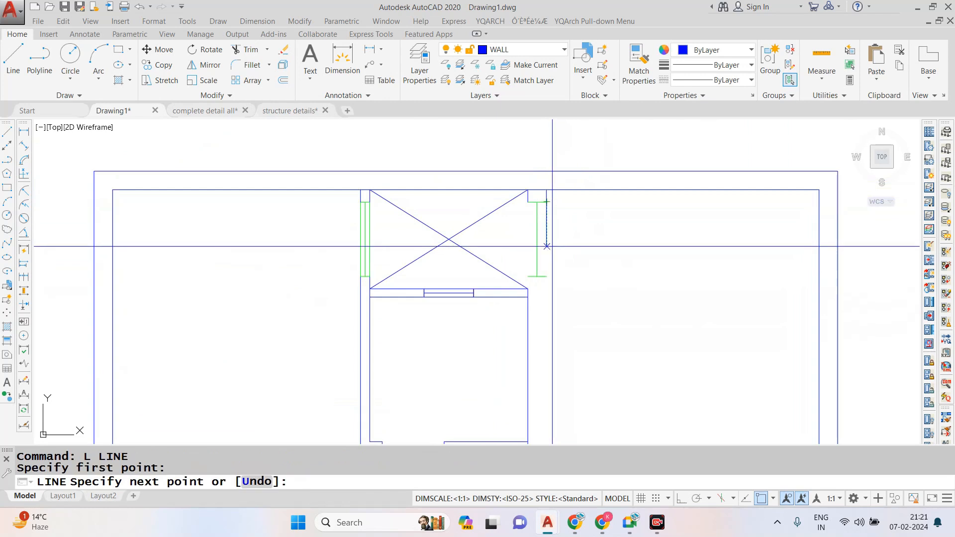
pyautogui.click(547, 276)
pyautogui.press('Escape')
pyautogui.press('Return')
pyautogui.click(530, 201)
pyautogui.click(531, 276)
pyautogui.press('Escape')
pyautogui.scroll(-2, 527, 271)
pyautogui.scroll(4, 528, 285)
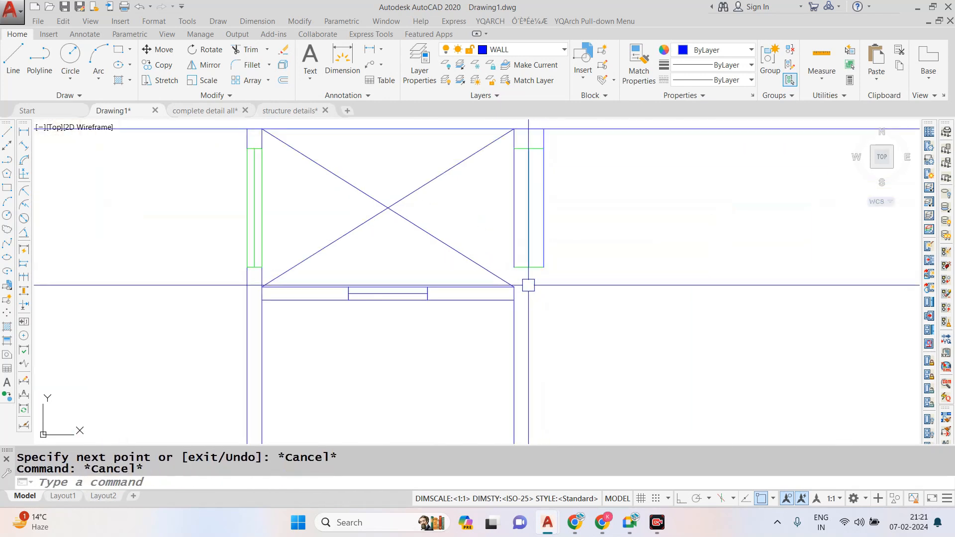
# - Redraw the master-bedroom face of the wall from the window's lower corner down past the toilet
pyautogui.press('Return')
pyautogui.click(544, 267)
pyautogui.scroll(-4, 546, 214)
pyautogui.click(544, 338)
pyautogui.press('Escape')
pyautogui.press('Escape')
pyautogui.scroll(4, 532, 235)
pyautogui.write('ex')
pyautogui.press('Return')
# - Match the two new long sides of the duct-master bedroom window to the existing green window's properties
pyautogui.press('Return')
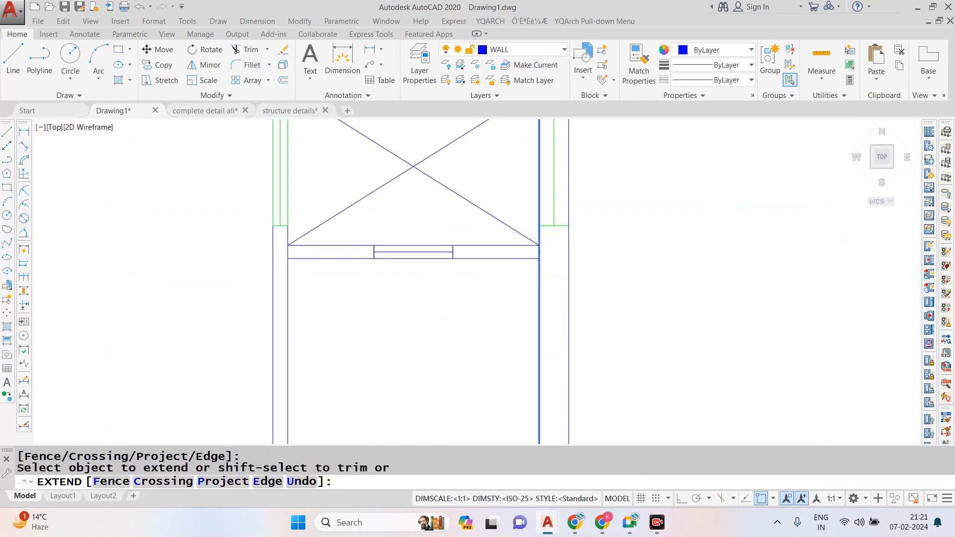
pyautogui.press('Escape')
pyautogui.scroll(-4, 545, 236)
pyautogui.write('ma')
# - Match the ventilator in the wall between the duct and toilet to the green window's properties
pyautogui.press('Return')
pyautogui.scroll(4, 453, 219)
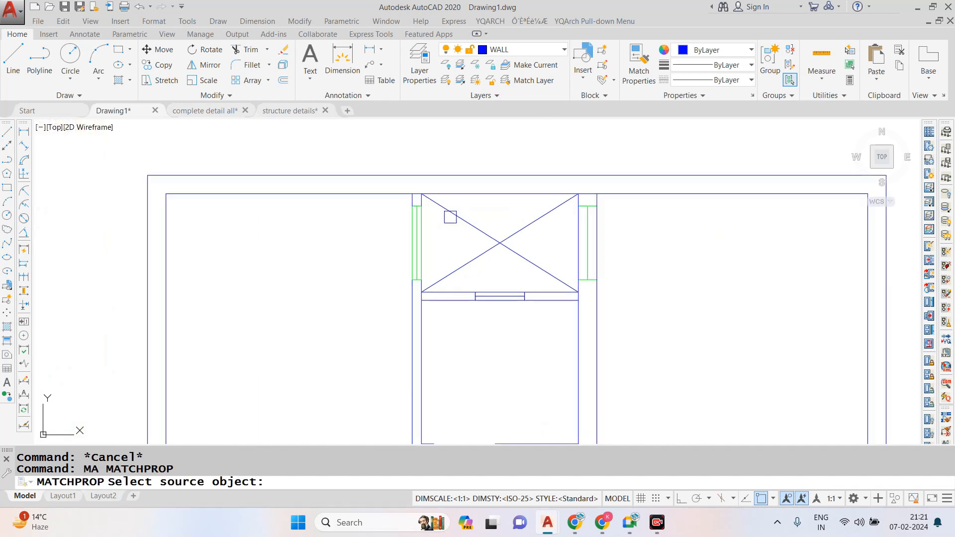
pyautogui.click(402, 224)
pyautogui.scroll(3, 644, 199)
pyautogui.click(659, 188)
pyautogui.scroll(-3, 647, 189)
pyautogui.click(714, 314)
pyautogui.scroll(-3, 689, 267)
pyautogui.press('Escape')
pyautogui.scroll(3, 549, 241)
pyautogui.press('Return')
pyautogui.click(456, 202)
pyautogui.click(498, 219)
pyautogui.click(592, 251)
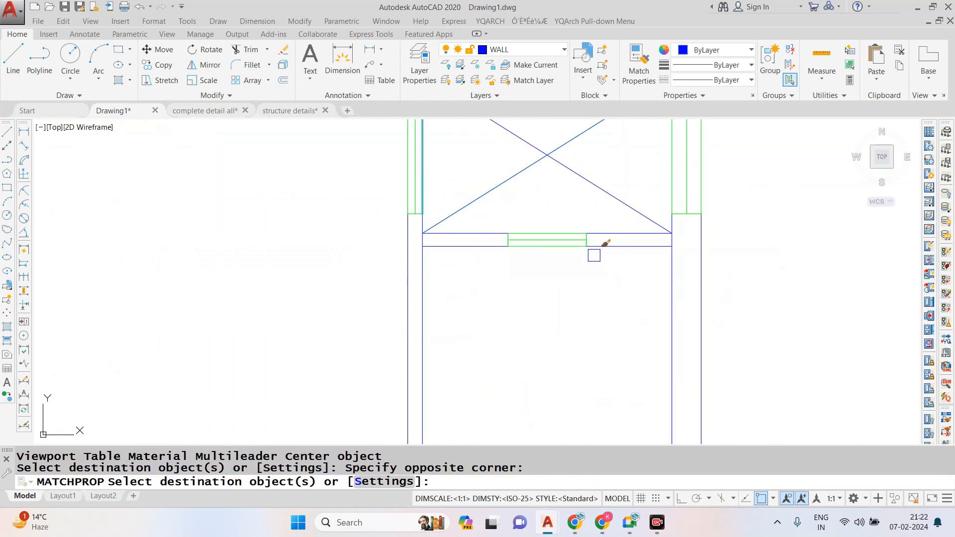
pyautogui.press('Escape')
pyautogui.scroll(-7, 569, 249)
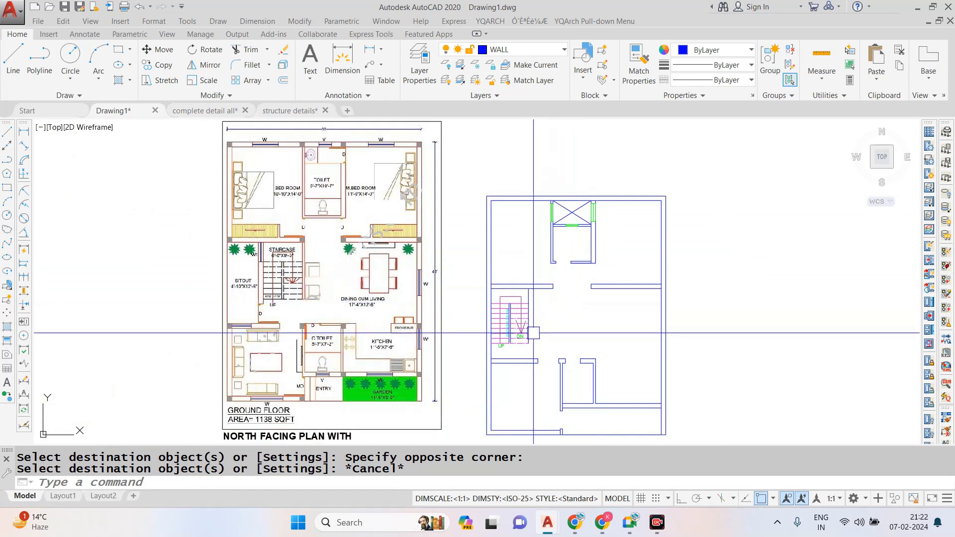
# - Offset the staircase's side line 4.5" outward toward the dining area to form a wall
pyautogui.scroll(3, 534, 333)
pyautogui.scroll(-1, 554, 291)
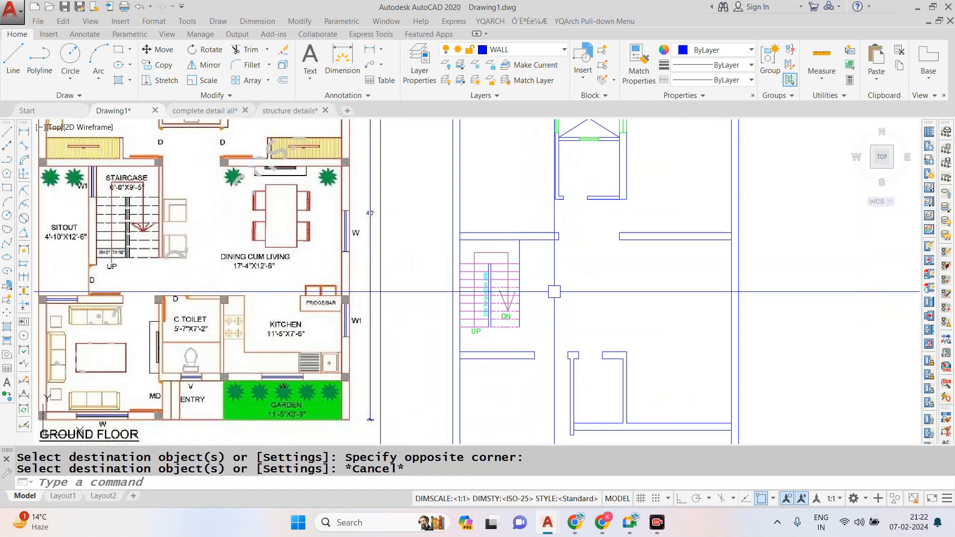
pyautogui.scroll(2, 535, 290)
pyautogui.press('Escape')
pyautogui.write('o')
pyautogui.press('Return')
pyautogui.write('4.5')
pyautogui.press('Return')
pyautogui.click(517, 231)
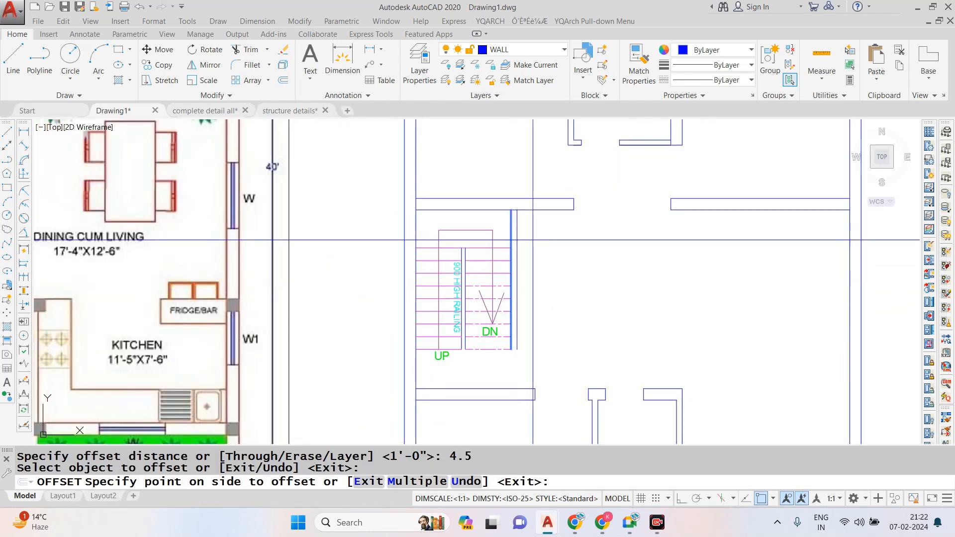
pyautogui.click(521, 258)
pyautogui.press('Escape')
# - Draw a short line closing the lower end of the new wall beside the staircase
pyautogui.write('L')
pyautogui.press('Return')
pyautogui.scroll(3, 505, 378)
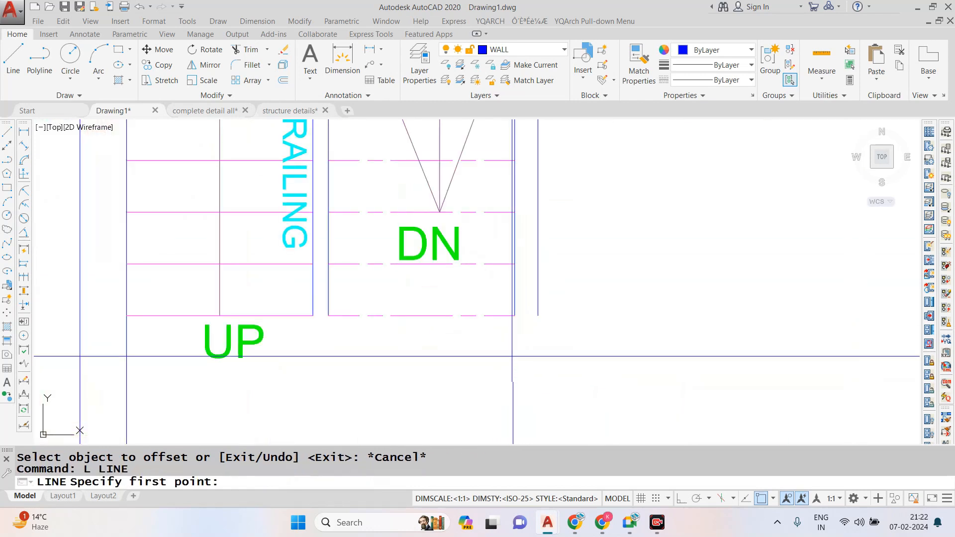
pyautogui.click(536, 257)
pyautogui.scroll(-1, 487, 368)
pyautogui.press('Escape')
pyautogui.scroll(-5, 487, 282)
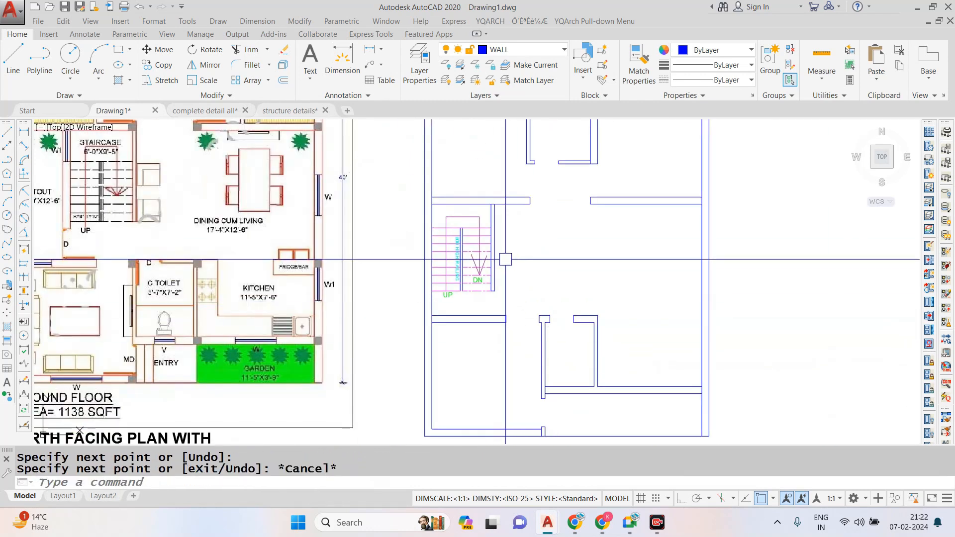
# - Try offsetting the outer wall's inner face 6" inward near the wall below the staircase, and undo it
pyautogui.scroll(2, 473, 322)
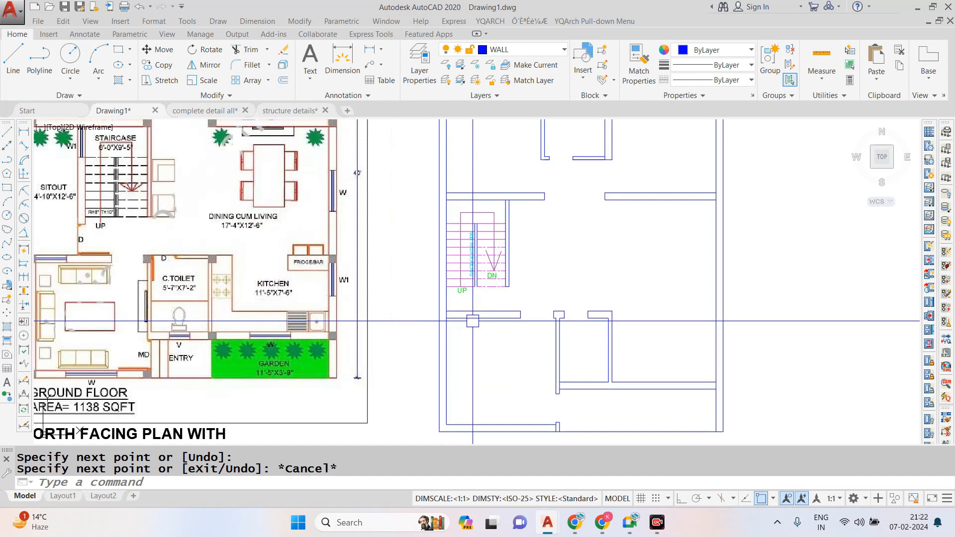
pyautogui.scroll(-2, 473, 321)
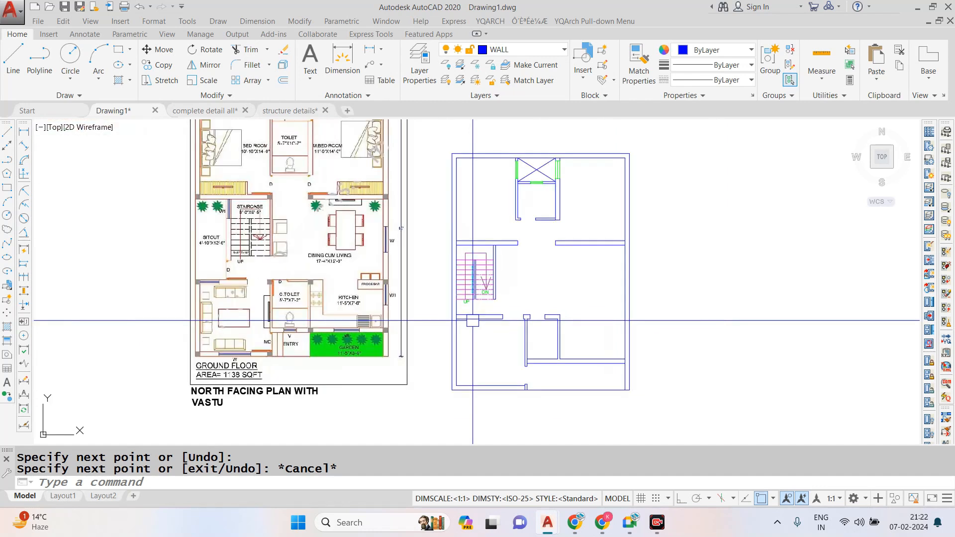
pyautogui.scroll(4, 473, 321)
pyautogui.scroll(-2, 516, 307)
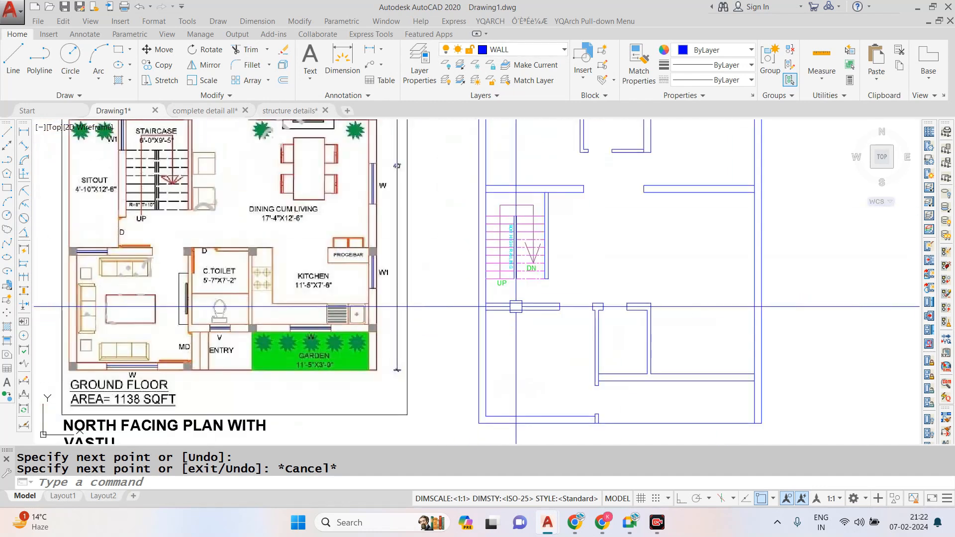
pyautogui.scroll(4, 507, 307)
pyautogui.press('Return')
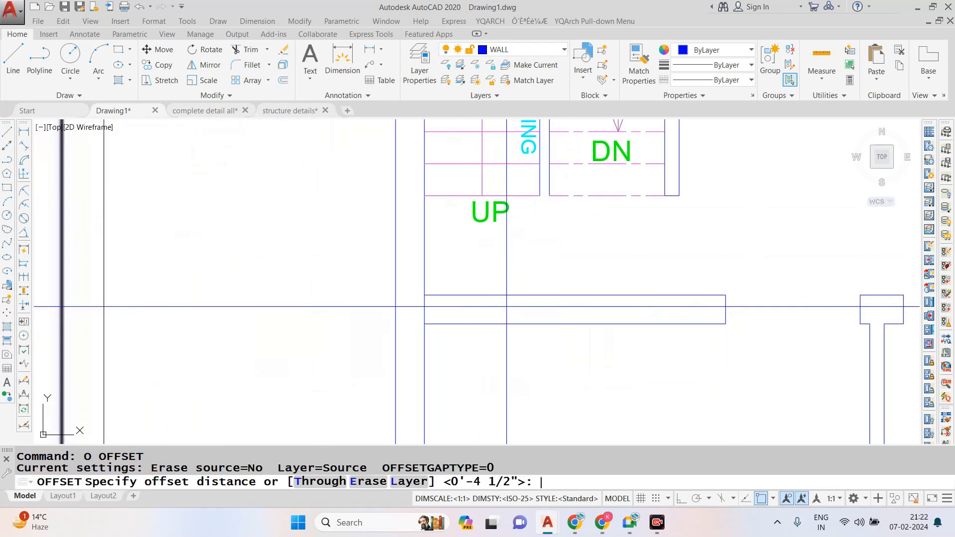
pyautogui.write('4-6')
pyautogui.press('Return')
pyautogui.press('Escape')
pyautogui.write('o')
pyautogui.press('Return')
pyautogui.write('6')
pyautogui.press('Return')
pyautogui.click(426, 305)
pyautogui.click(484, 320)
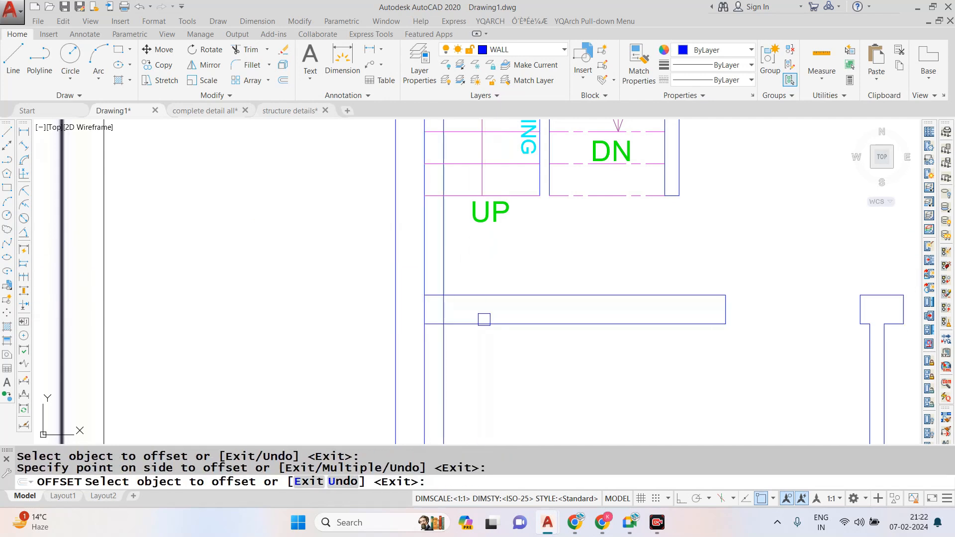
pyautogui.hotkey('ctrl', 'z')
pyautogui.press('Escape')
# - Draw a short line across the wall below the staircase at its midpoint
pyautogui.write('l')
pyautogui.press('Return')
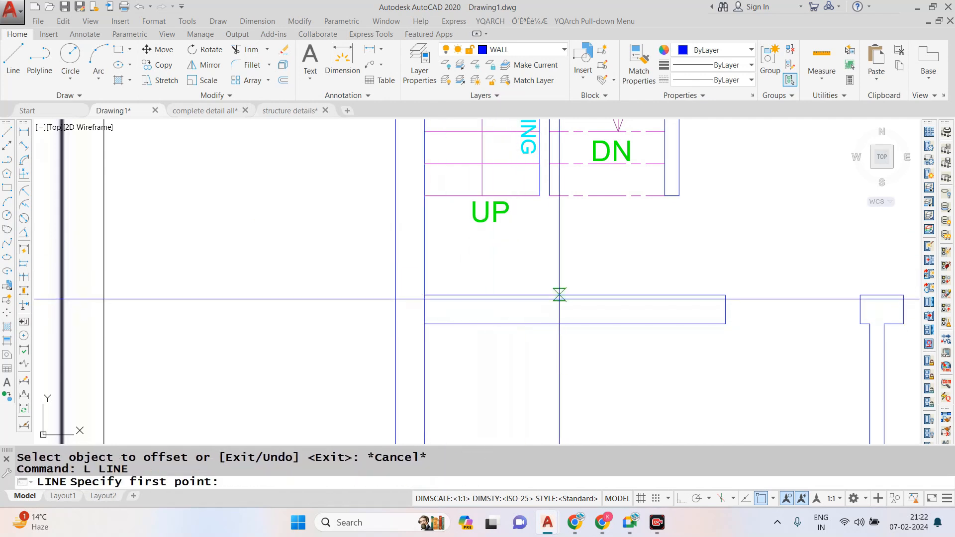
pyautogui.click(575, 324)
pyautogui.click(575, 295)
pyautogui.press('Return')
# - Offset the midpoint line 1'6" to both sides to mark the window opening below the staircase
pyautogui.write('o')
pyautogui.press('Return')
pyautogui.write("1'6")
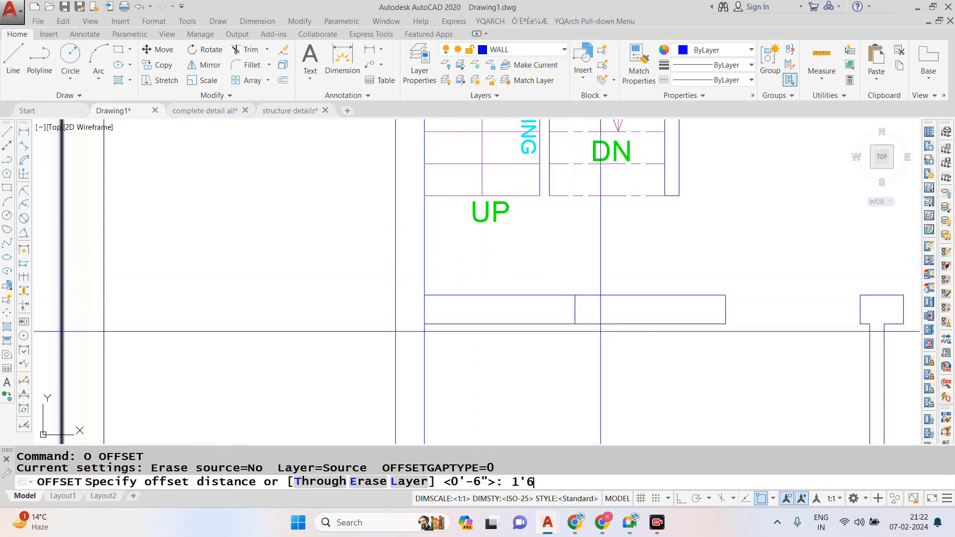
pyautogui.write('"')
# - Draw a lengthwise centre line between the two opening lines and erase the short midpoint line
pyautogui.press('Return')
pyautogui.click(561, 305)
pyautogui.click(575, 309)
pyautogui.click(572, 309)
pyautogui.press('Escape')
pyautogui.write('l')
pyautogui.press('Return')
pyautogui.click(517, 309)
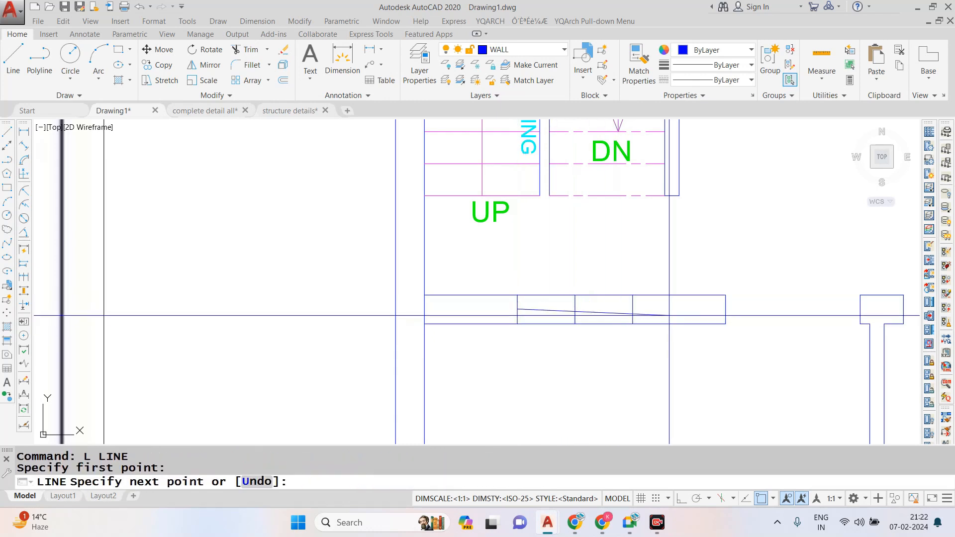
pyautogui.click(633, 309)
pyautogui.press('Escape')
pyautogui.click(585, 303)
pyautogui.click(566, 302)
pyautogui.write('e')
# - Trim both wall face lines between the two window opening lines below the staircase
pyautogui.press('Return')
pyautogui.write('tr')
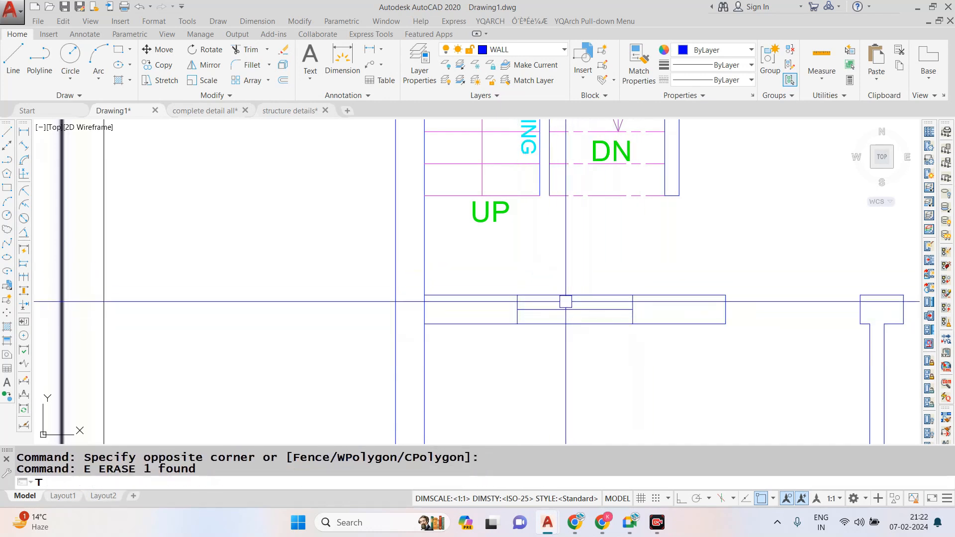
pyautogui.press('Return')
pyautogui.press('Return')
pyautogui.click(560, 291)
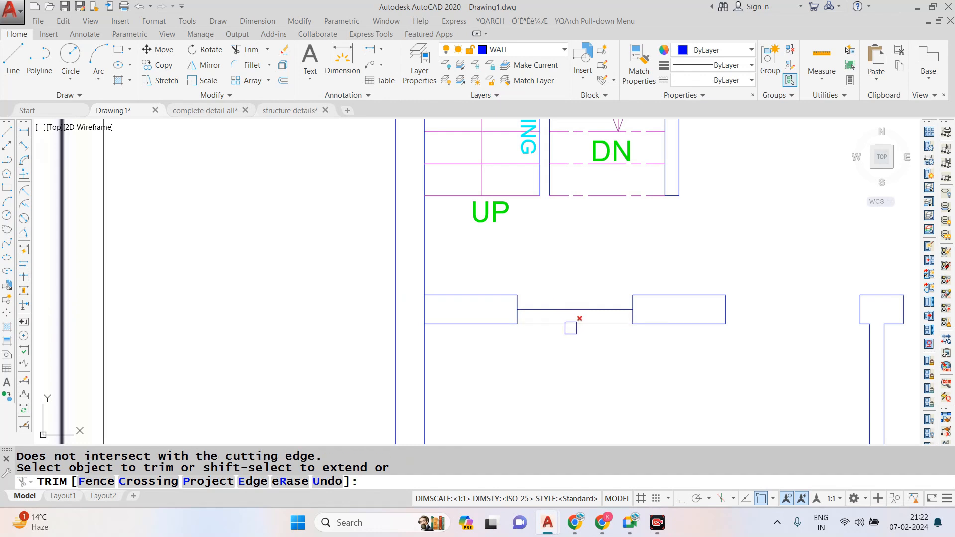
pyautogui.press('Escape')
# - Draw a rectangle corner to corner across the window opening in the wall below the staircase
pyautogui.write('REE')
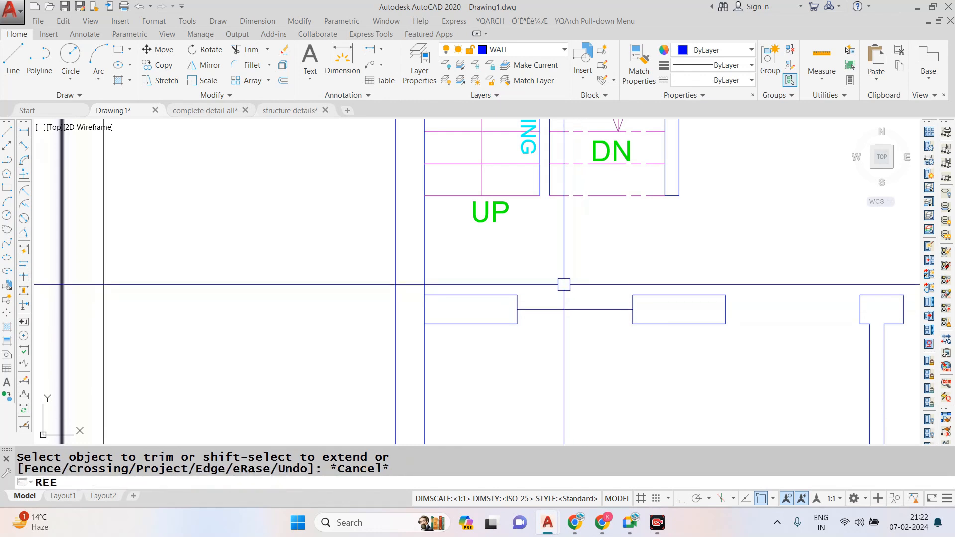
pyautogui.press('Escape')
pyautogui.write('REC')
pyautogui.press('Return')
pyautogui.click(517, 295)
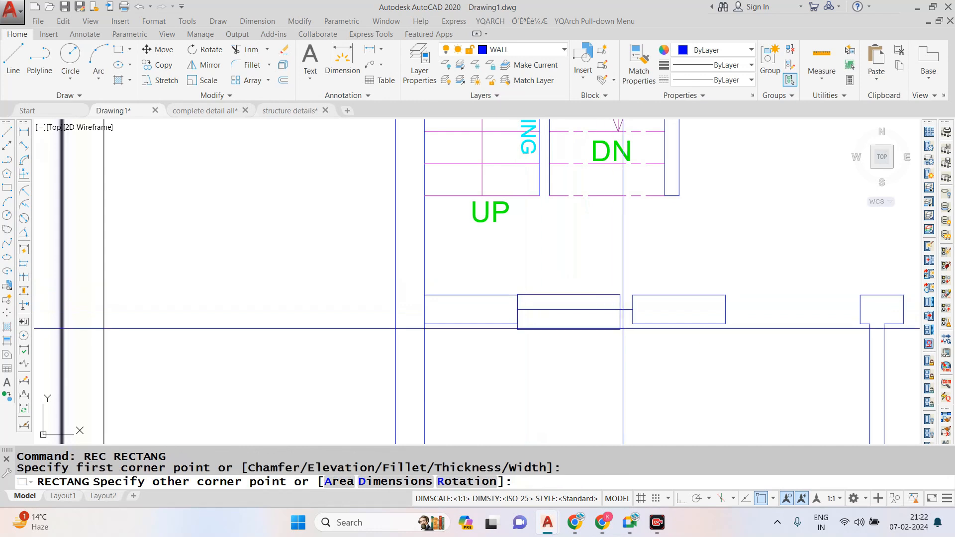
pyautogui.click(633, 324)
pyautogui.press('Escape')
# - Try erasing the new window's centre line, and undo the erase
pyautogui.click(582, 309)
pyautogui.write('E')
pyautogui.press('Return')
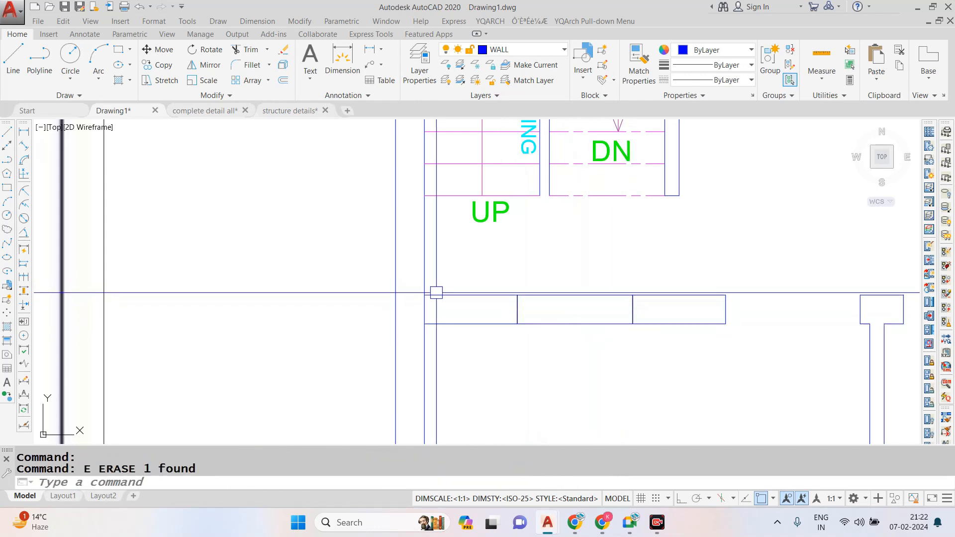
pyautogui.moveTo(510, 304); pyautogui.dragTo(483, 300, button='middle')
pyautogui.hotkey('ctrl', 'z')
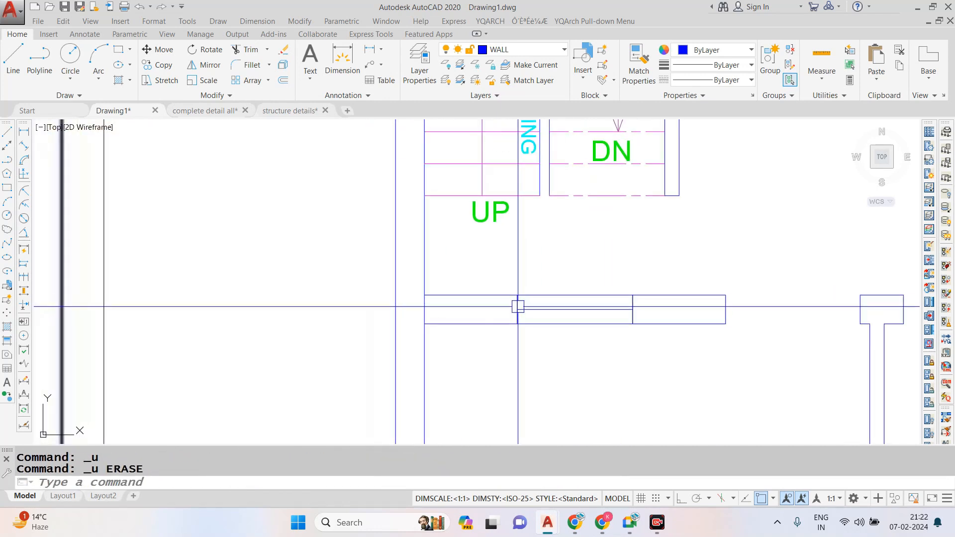
pyautogui.press('Escape')
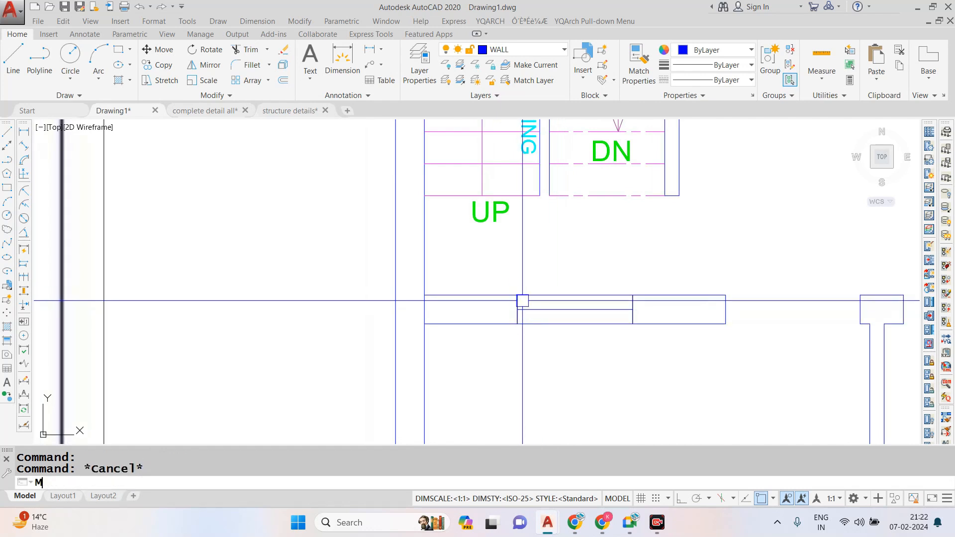
# - Match the new window below the staircase, including its centre line, to the existing green window's properties
pyautogui.scroll(-8, 508, 303)
pyautogui.scroll(4, 550, 194)
pyautogui.click(570, 159)
pyautogui.scroll(-6, 562, 162)
pyautogui.scroll(5, 533, 236)
pyautogui.click(401, 248)
pyautogui.click(557, 317)
pyautogui.scroll(-3, 551, 260)
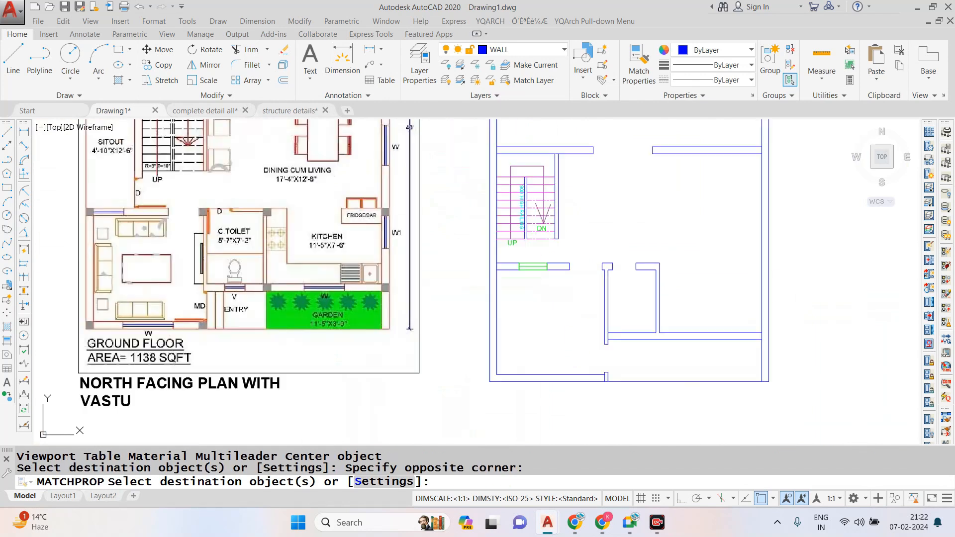
pyautogui.press('Escape')
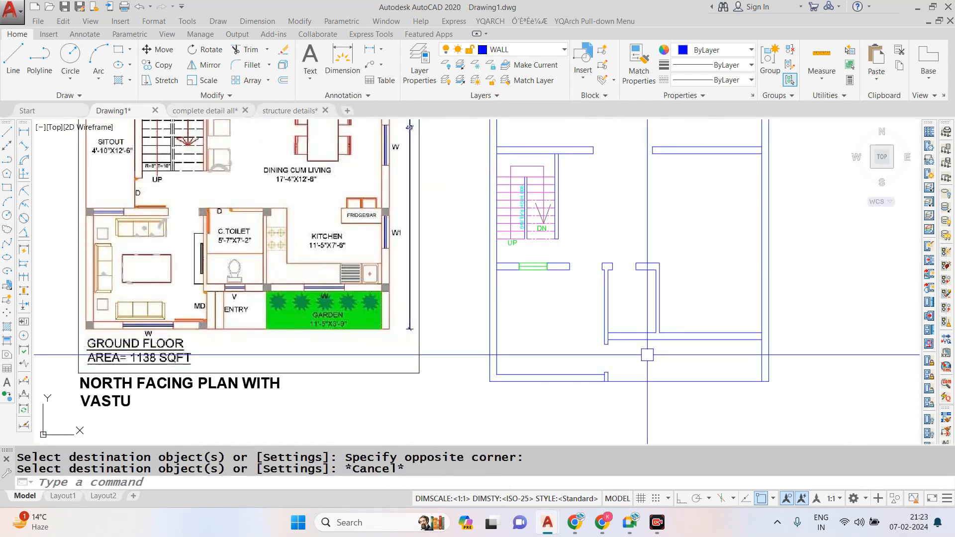
# - Copy the green ventilator from the wall below the duct to just above the common toilet's lower wall
pyautogui.scroll(4, 612, 339)
pyautogui.scroll(-8, 592, 323)
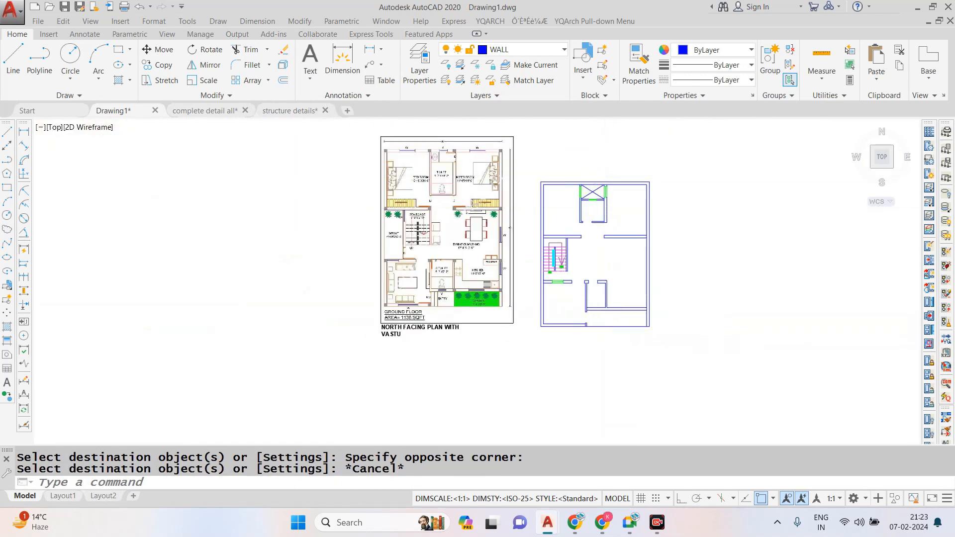
pyautogui.scroll(10, 595, 199)
pyautogui.click(367, 180)
pyautogui.click(558, 313)
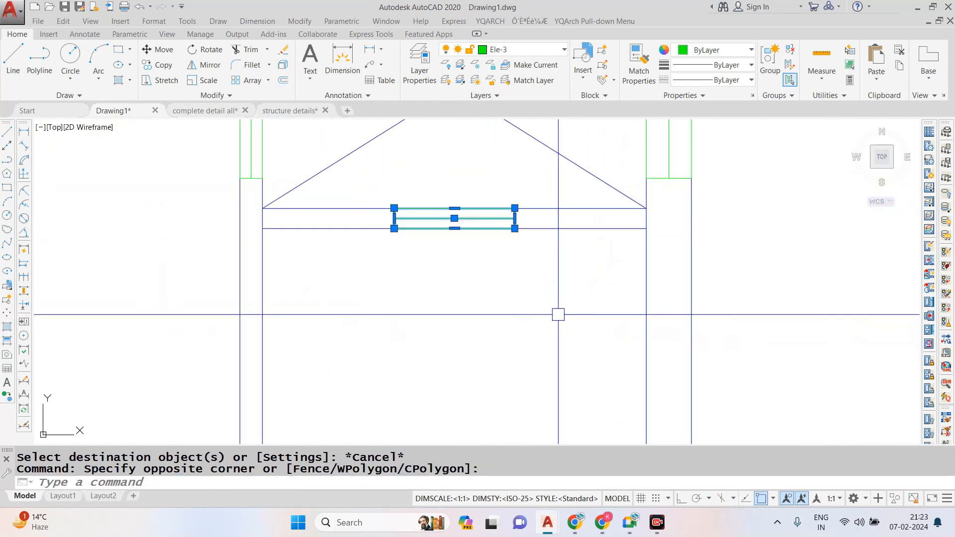
pyautogui.press('Return')
pyautogui.click(454, 218)
pyautogui.scroll(-5, 455, 218)
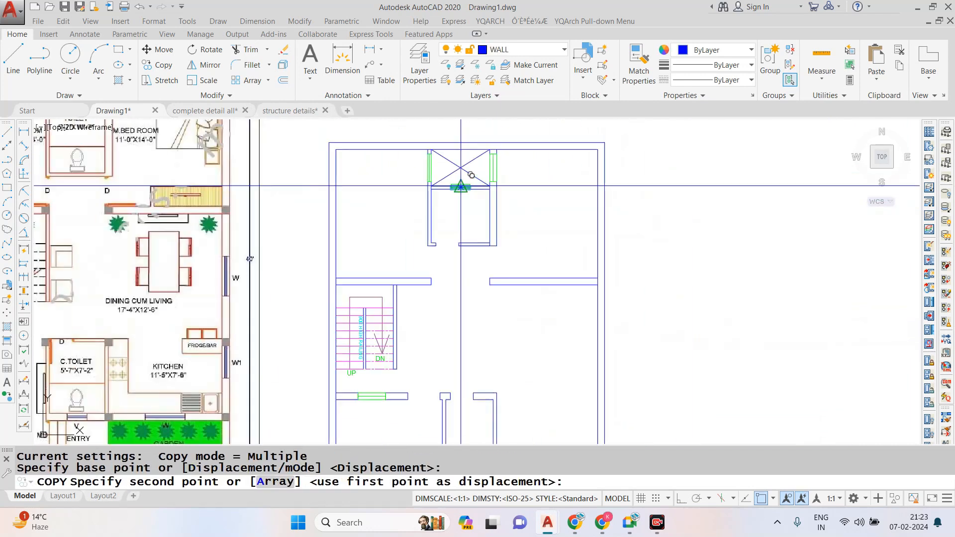
pyautogui.scroll(5, 479, 341)
pyautogui.click(468, 310)
pyautogui.press('Escape')
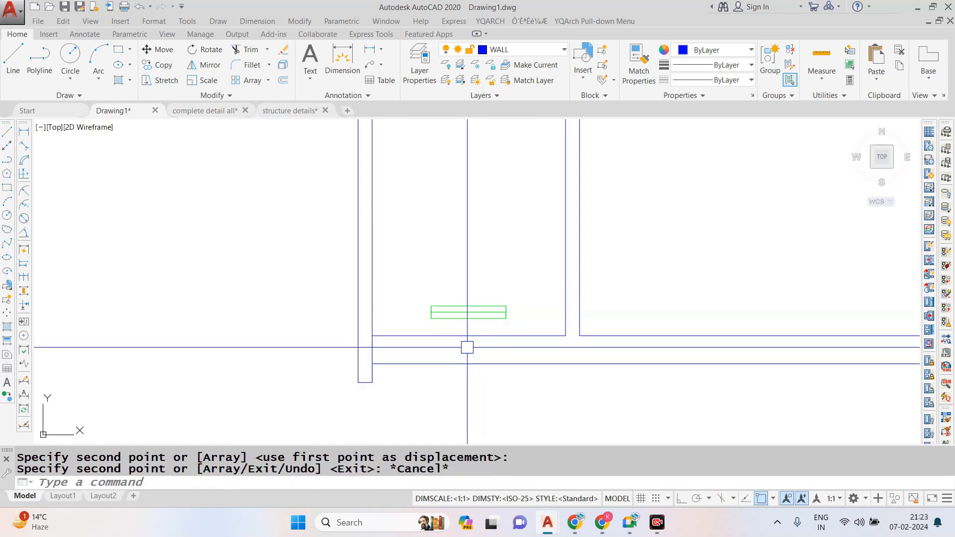
# - Draw a guide line across the common toilet's lower wall from the midpoint of its inner face
pyautogui.press('space')
pyautogui.click(469, 336)
pyautogui.click(469, 364)
pyautogui.press('Escape')
# - Move the copied ventilator by its centre onto the midpoint of the guide line in the common toilet's wall
pyautogui.scroll(5, 443, 309)
pyautogui.click(374, 224)
pyautogui.click(631, 347)
pyautogui.write('m')
pyautogui.press('space')
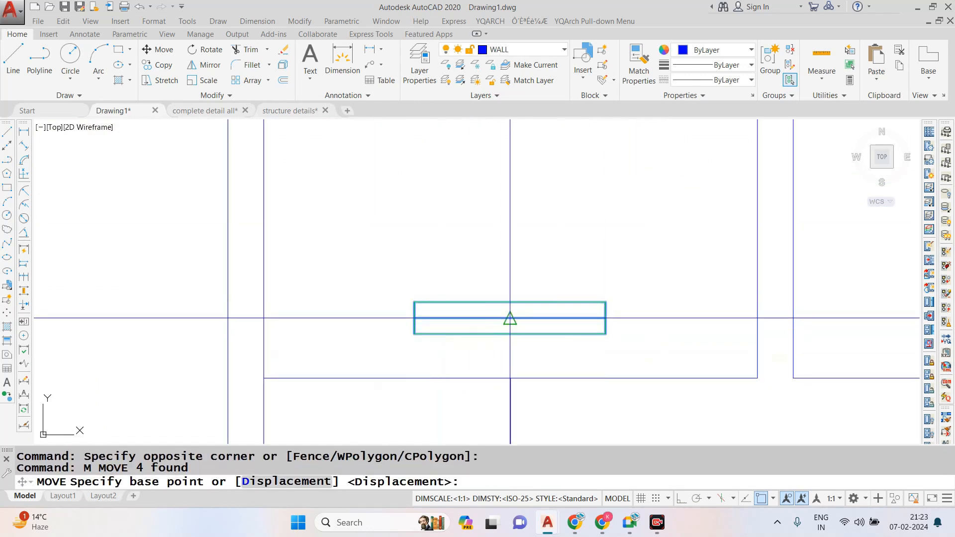
pyautogui.click(510, 318)
pyautogui.scroll(-3, 507, 298)
pyautogui.scroll(3, 507, 326)
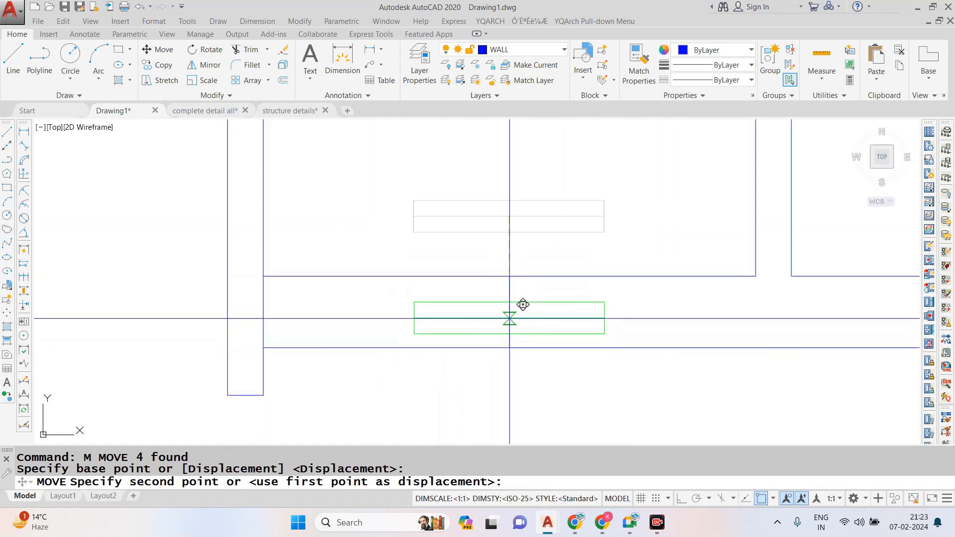
pyautogui.click(508, 311)
pyautogui.press('Escape')
# - Erase the upper and lower edge lines of the ventilator in the common toilet's wall
pyautogui.scroll(4, 512, 297)
pyautogui.click(548, 377)
pyautogui.write('e')
pyautogui.press('space')
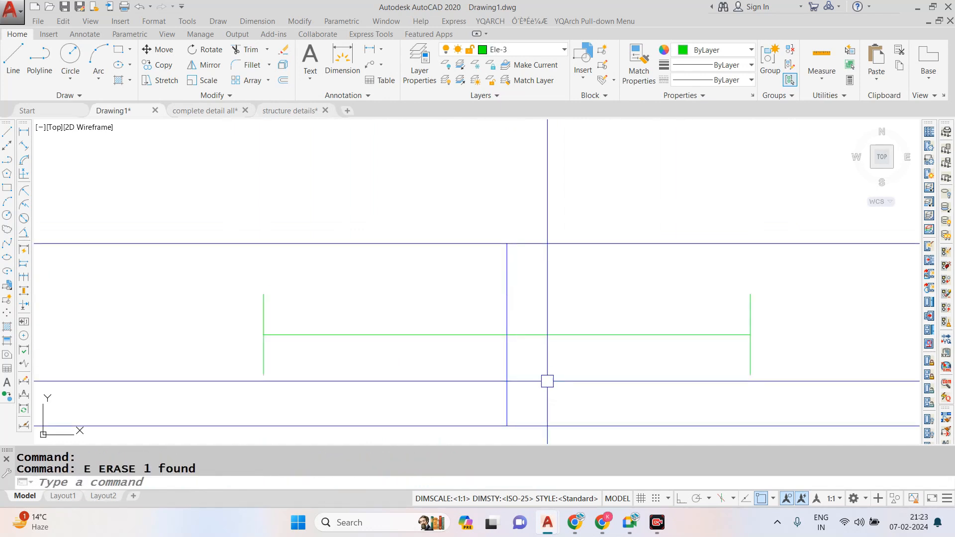
# - Extend both side lines of the common toilet's ventilator to the two wall faces
pyautogui.write('ex')
pyautogui.press('space')
pyautogui.press('space')
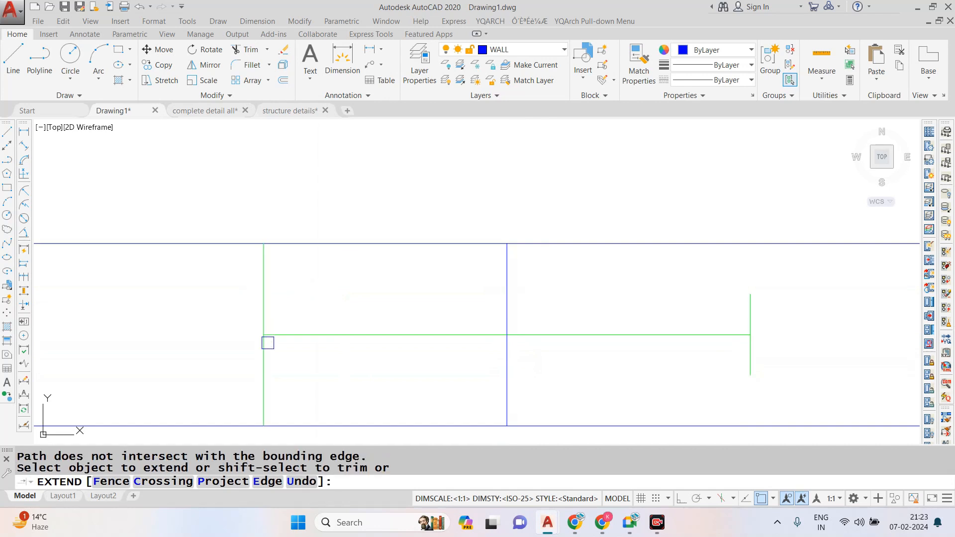
pyautogui.scroll(-2, 634, 330)
pyautogui.press('Escape')
pyautogui.press('Escape')
pyautogui.press('space')
pyautogui.press('space')
pyautogui.click(709, 347)
# - Trim both wall face lines between the side lines of the common toilet's ventilator
pyautogui.press('Escape')
pyautogui.write('tr')
pyautogui.press('space')
pyautogui.press('space')
pyautogui.click(590, 278)
pyautogui.click(526, 241)
pyautogui.click(468, 292)
# - Erase the vertical guide line at the centre of the common toilet's ventilator
pyautogui.press('Escape')
pyautogui.click(572, 261)
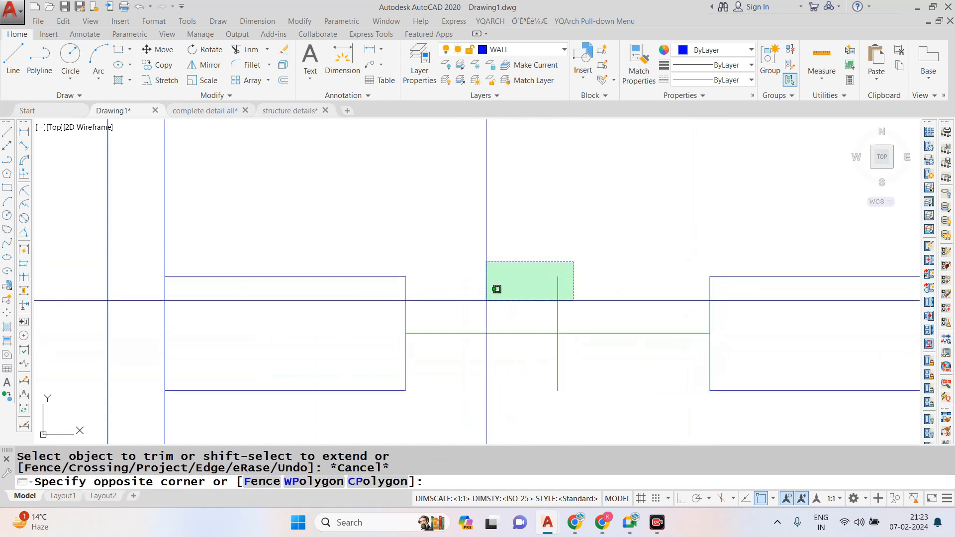
pyautogui.write('e')
# - Draw a line closing the upper edge of the common toilet's ventilator between its side lines
pyautogui.press('Escape')
pyautogui.click(577, 315)
pyautogui.click(517, 290)
pyautogui.write('e l')
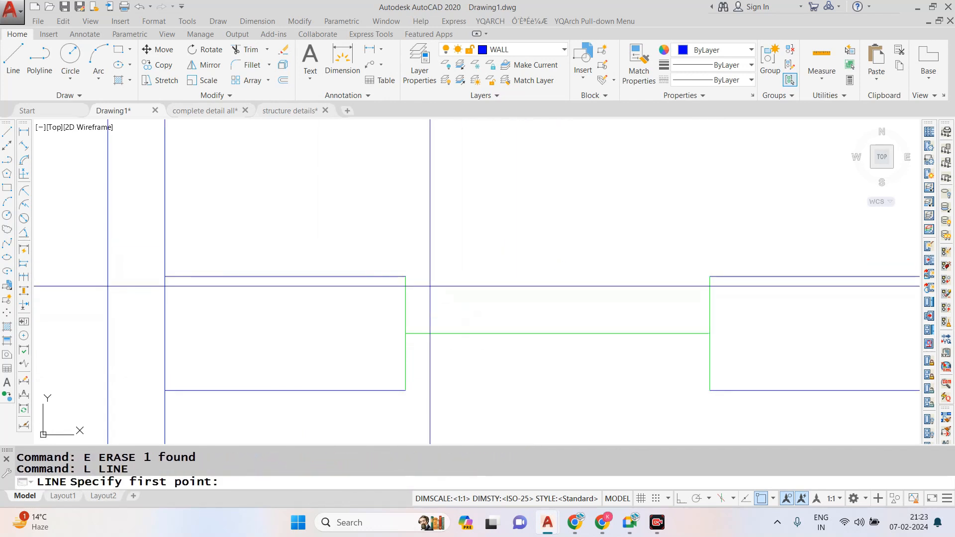
pyautogui.click(405, 276)
pyautogui.click(710, 276)
# - Try drawing the lower edge line of the common toilet's ventilator, and undo it
pyautogui.press('Escape')
pyautogui.press('space')
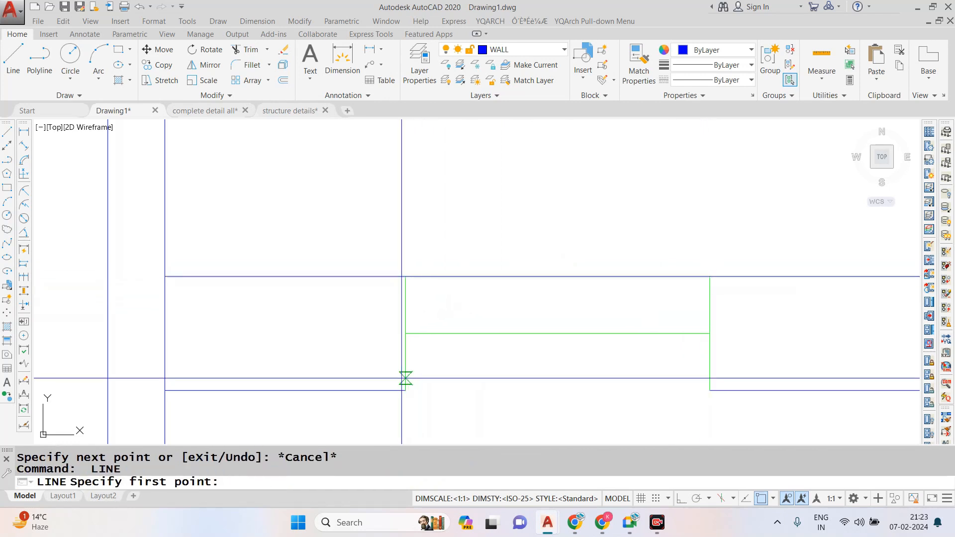
pyautogui.click(406, 390)
pyautogui.click(710, 390)
pyautogui.hotkey('ctrl', 'z')
pyautogui.click(709, 390)
pyautogui.scroll(-2, 631, 295)
# - Draw a line closing the lower edge of the common toilet's ventilator between its side lines
pyautogui.press('Escape')
pyautogui.press('Escape')
pyautogui.press('space')
pyautogui.click(490, 355)
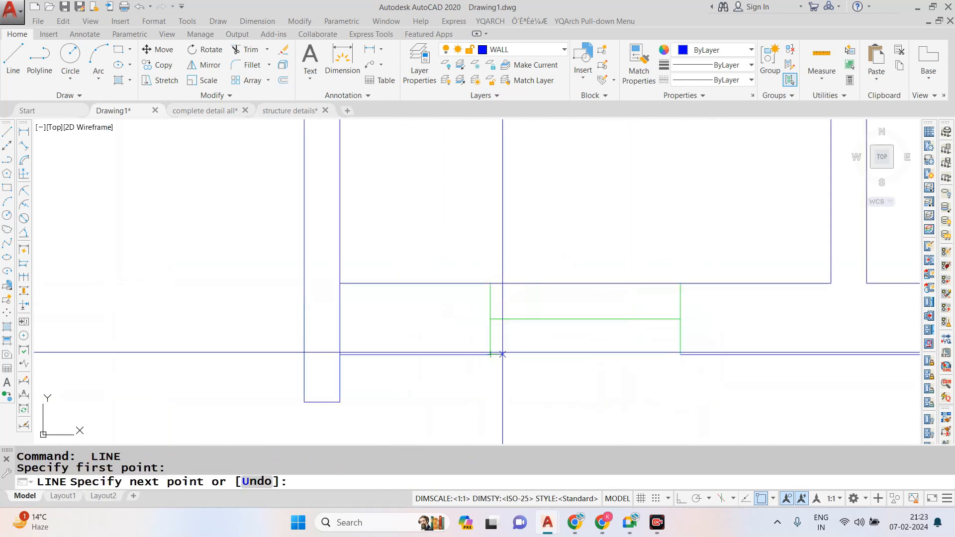
pyautogui.click(680, 355)
pyautogui.press('Escape')
pyautogui.press('Escape')
# - Match the common toilet's ventilator lines to the properties of an existing green window
pyautogui.write('MA')
pyautogui.press('Return')
pyautogui.scroll(-8, 629, 319)
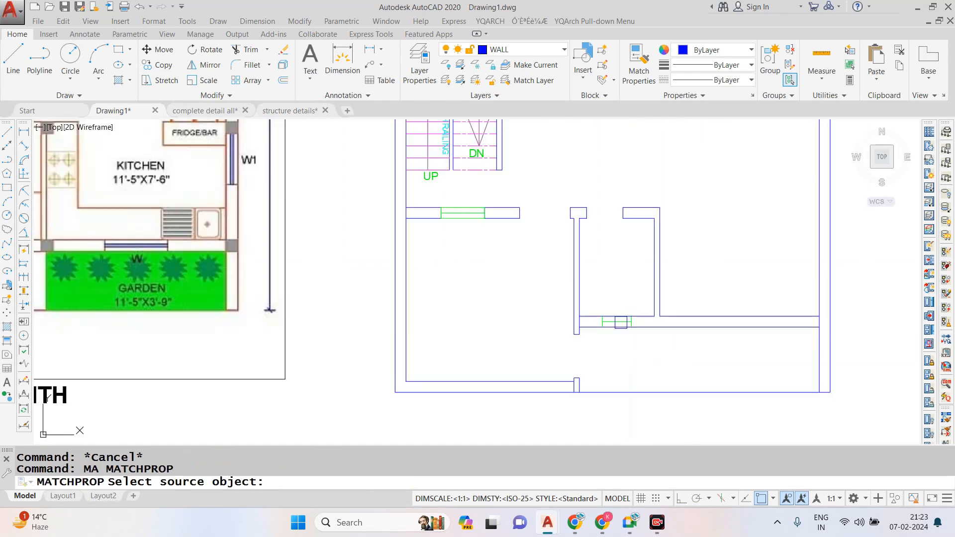
pyautogui.scroll(2, 472, 211)
pyautogui.click(473, 208)
pyautogui.scroll(-2, 461, 224)
pyautogui.scroll(4, 600, 314)
pyautogui.click(550, 257)
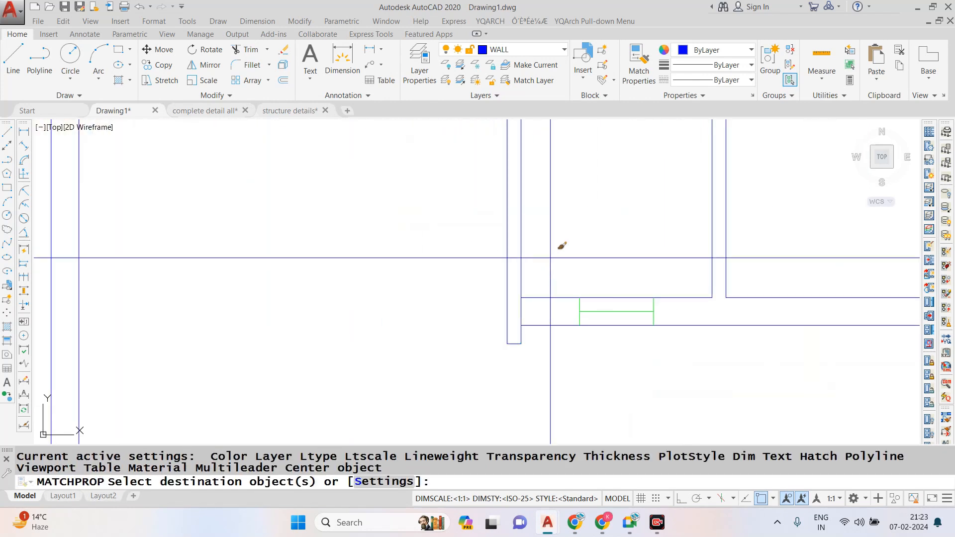
pyautogui.click(667, 348)
pyautogui.press('Escape')
pyautogui.scroll(-4, 542, 332)
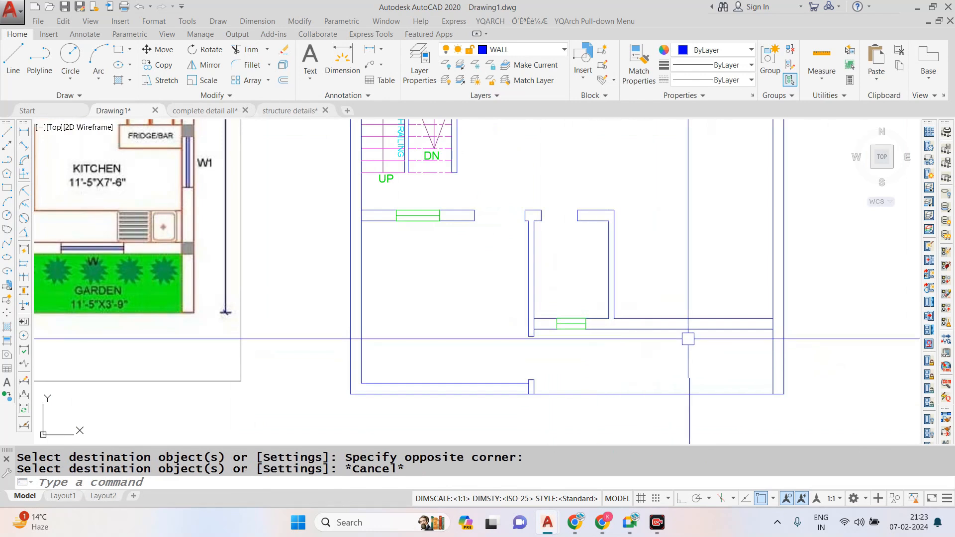
# - Draw a guide line across the kitchen's lower wall from the midpoint of its inner face
pyautogui.write('L')
pyautogui.press('Return')
pyautogui.scroll(2, 690, 339)
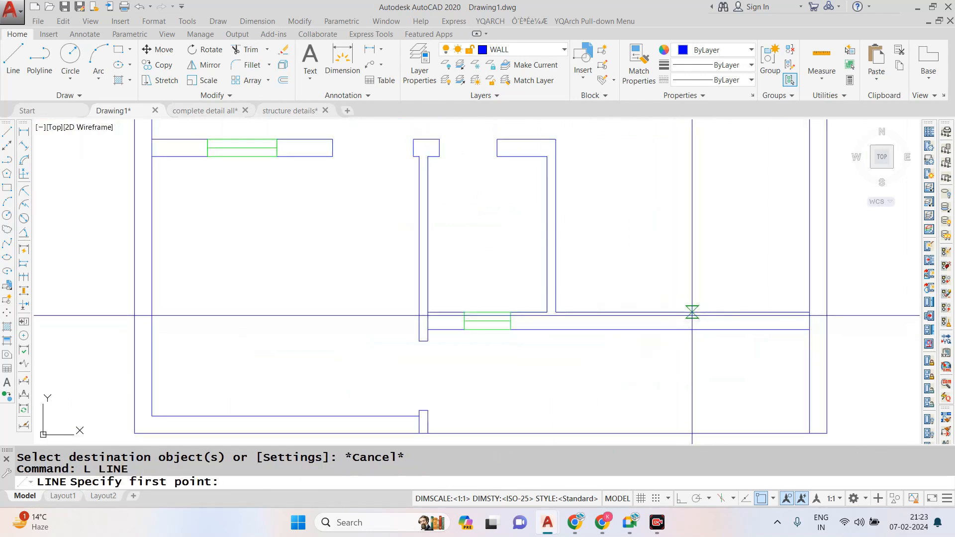
pyautogui.click(682, 313)
pyautogui.click(683, 330)
pyautogui.press('Return')
# - Try offsetting the kitchen wall's guide line by 2', and undo the offset
pyautogui.write('o')
pyautogui.press('Return')
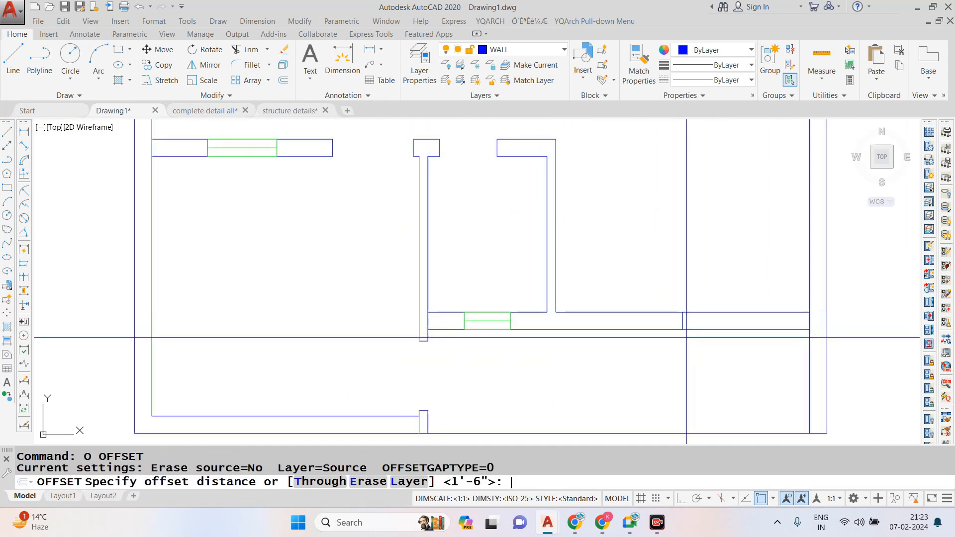
# - Offset the kitchen wall's guide line by 4' to both sides
pyautogui.press('Return')
pyautogui.scroll(2, 687, 315)
pyautogui.click(676, 324)
pyautogui.click(654, 329)
pyautogui.hotkey('ctrl', 'z')
pyautogui.press('Escape')
pyautogui.write('o')
pyautogui.press('Return')
pyautogui.write("4'")
pyautogui.press('Return')
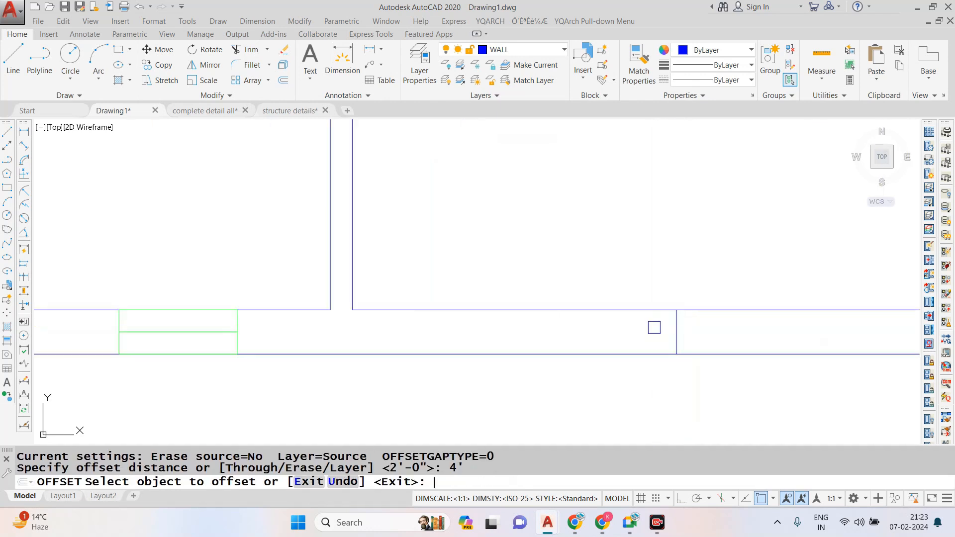
pyautogui.click(673, 326)
pyautogui.click(668, 326)
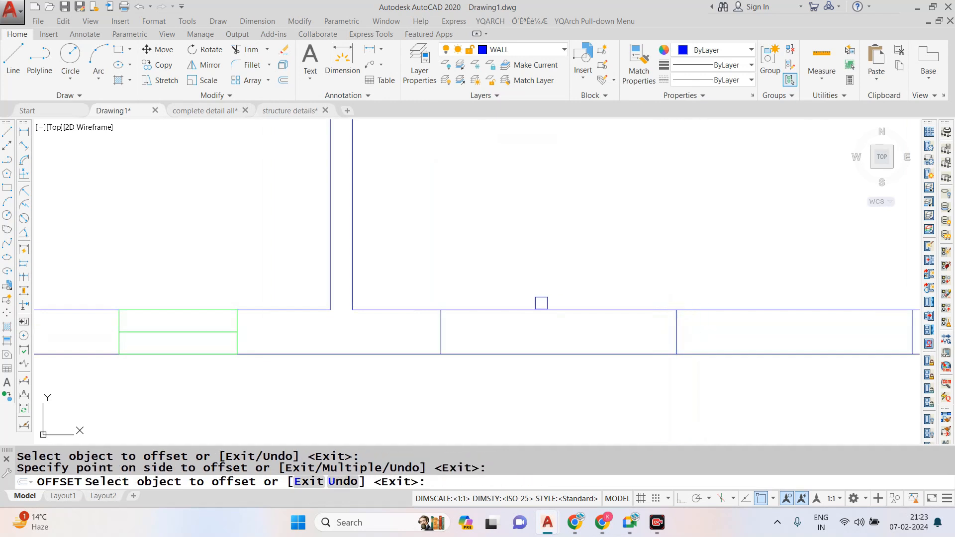
pyautogui.press('Escape')
# - Draw the window's centre line along the middle of the kitchen's lower wall between the two offset lines
pyautogui.scroll(-3, 572, 304)
pyautogui.scroll(2, 516, 305)
pyautogui.write('l')
pyautogui.press('Return')
pyautogui.click(491, 319)
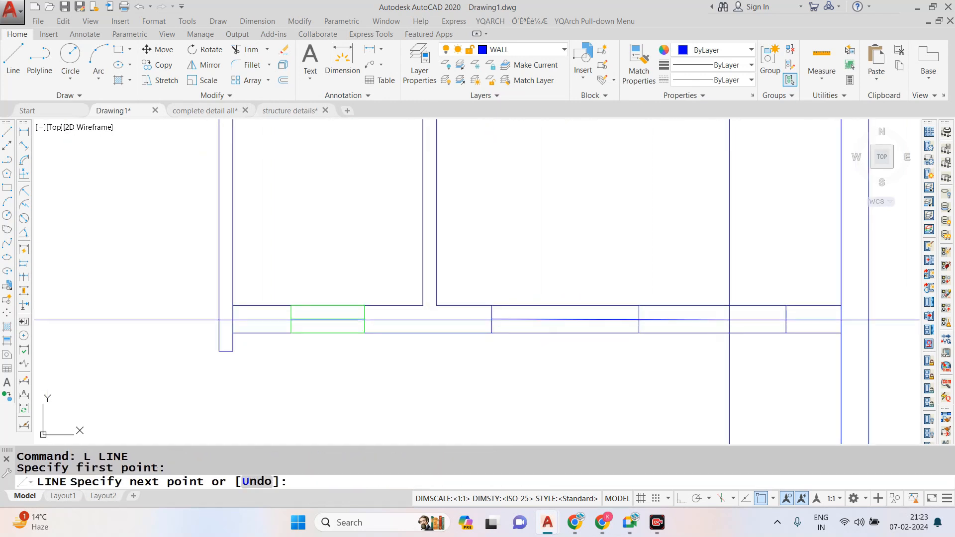
pyautogui.click(779, 319)
pyautogui.press('Escape')
# - Trim both wall face lines across the kitchen window opening and erase the middle guide line
pyautogui.write('tr')
pyautogui.press('Return')
pyautogui.press('Return')
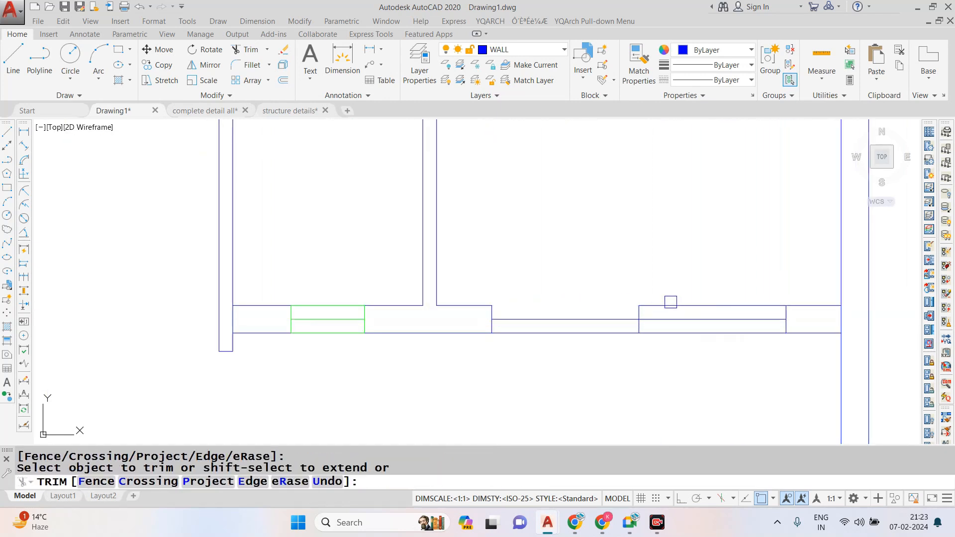
pyautogui.press('Escape')
pyautogui.click(640, 313)
pyautogui.write('e')
# - Draw the upper and lower edge lines of the kitchen window across the opening
pyautogui.press('Return')
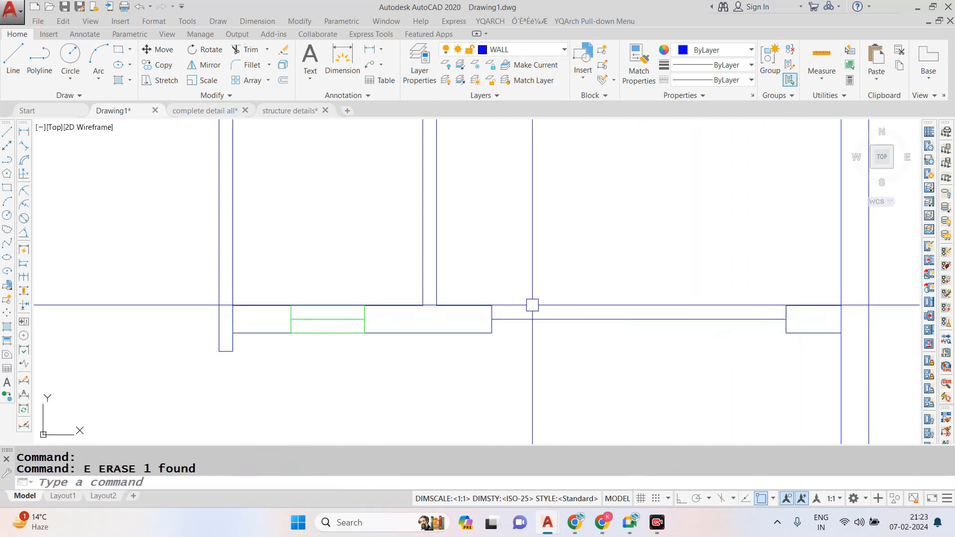
pyautogui.write('l')
pyautogui.press('Return')
pyautogui.click(491, 306)
pyautogui.press('Escape')
pyautogui.press('Return')
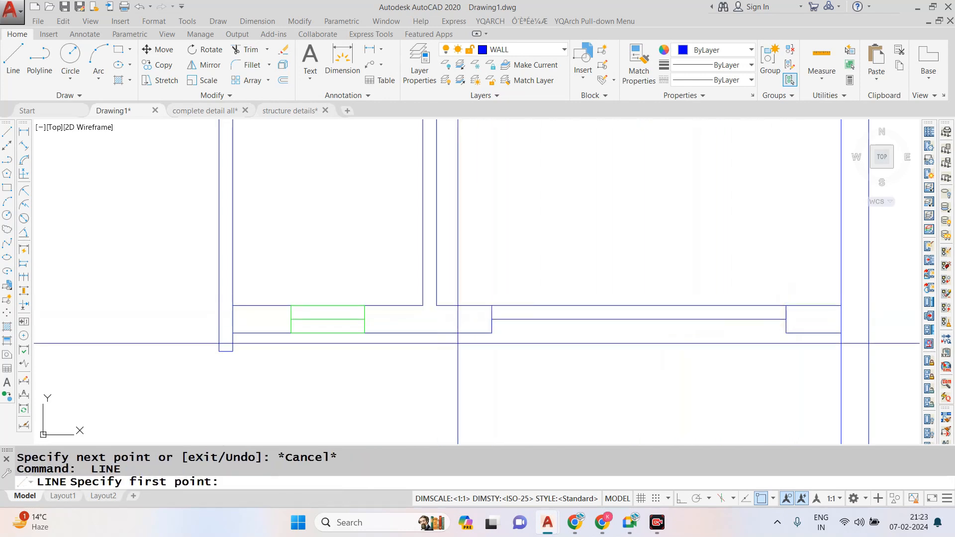
pyautogui.click(491, 333)
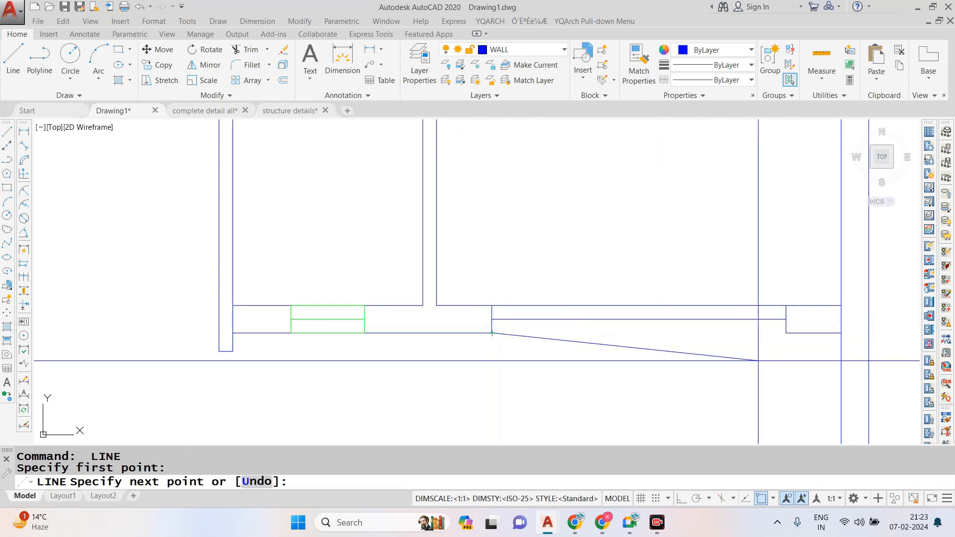
pyautogui.click(786, 333)
pyautogui.press('Escape')
pyautogui.press('Escape')
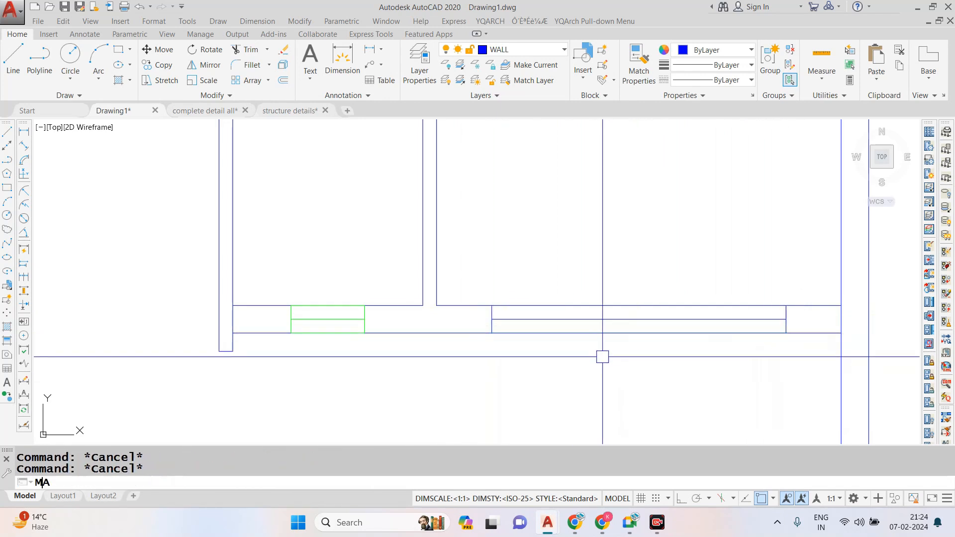
# - Match all kitchen window lines to the properties of the green ventilator in the common toilet's wall
pyautogui.write('MA')
pyautogui.press('Return')
pyautogui.click(346, 319)
pyautogui.click(477, 291)
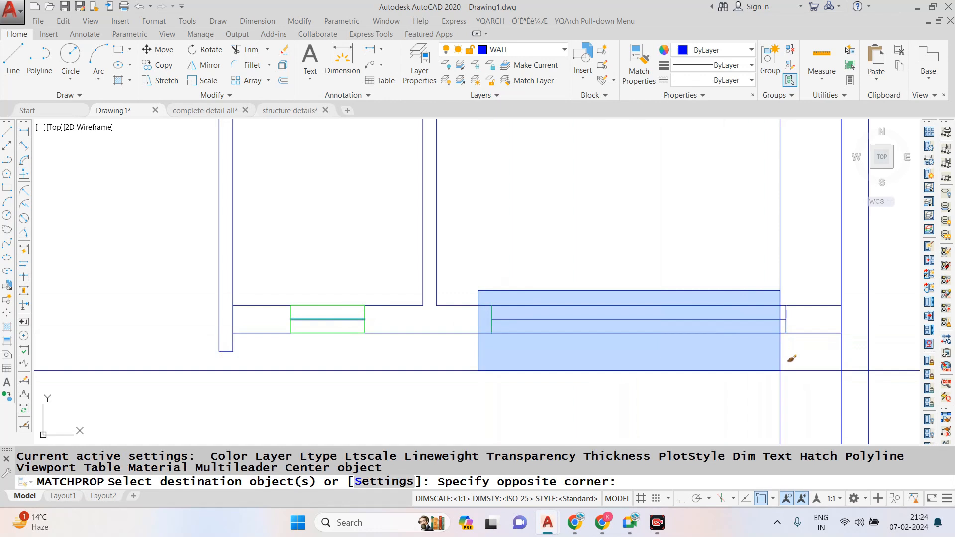
pyautogui.click(789, 363)
pyautogui.scroll(-3, 589, 298)
pyautogui.press('Escape')
# - Draw a line 4' down from the plan's lower-left outer corner, and continue it horizontally past the right outer wall with Ortho on
pyautogui.scroll(-2, 620, 355)
pyautogui.scroll(2, 577, 302)
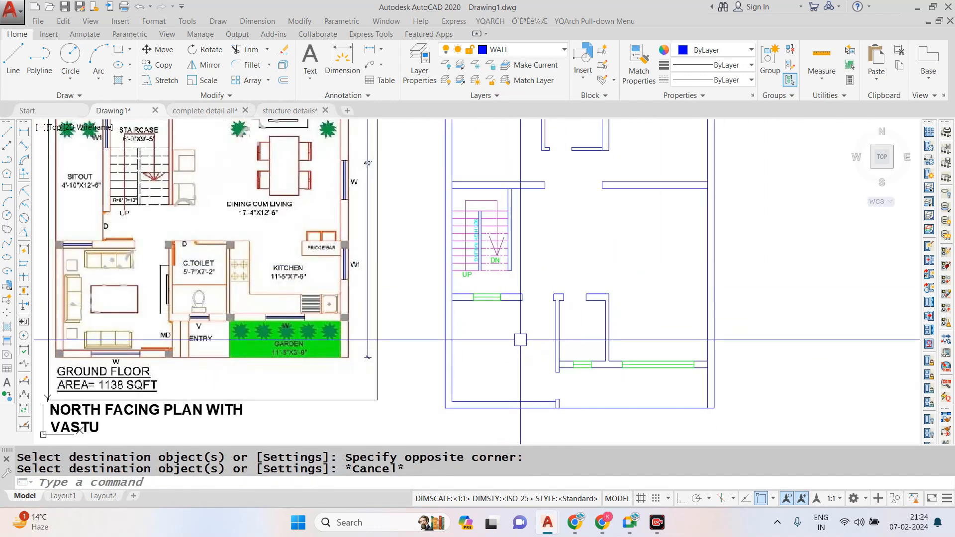
pyautogui.scroll(-2, 518, 343)
pyautogui.scroll(2, 500, 378)
pyautogui.scroll(2, 501, 378)
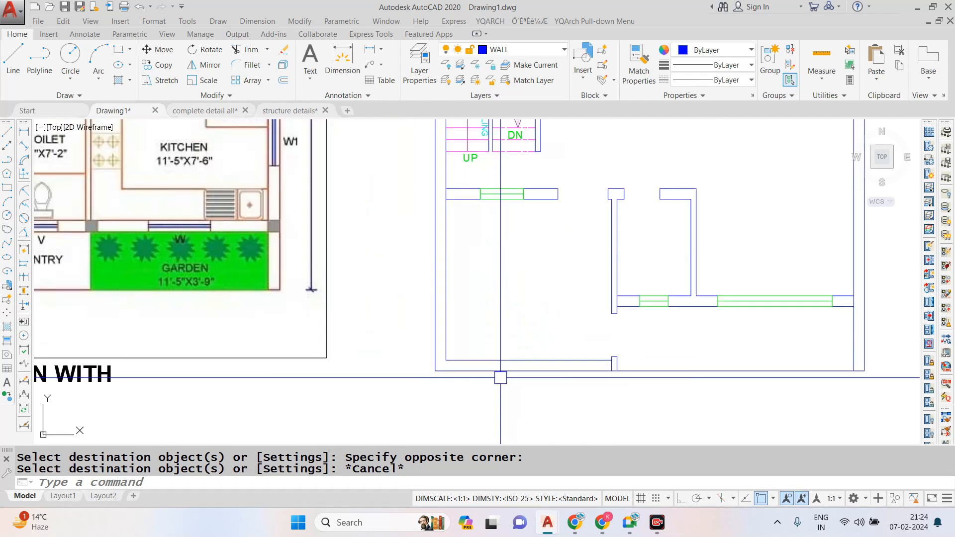
pyautogui.scroll(-2, 486, 372)
pyautogui.write('L')
pyautogui.press('Return')
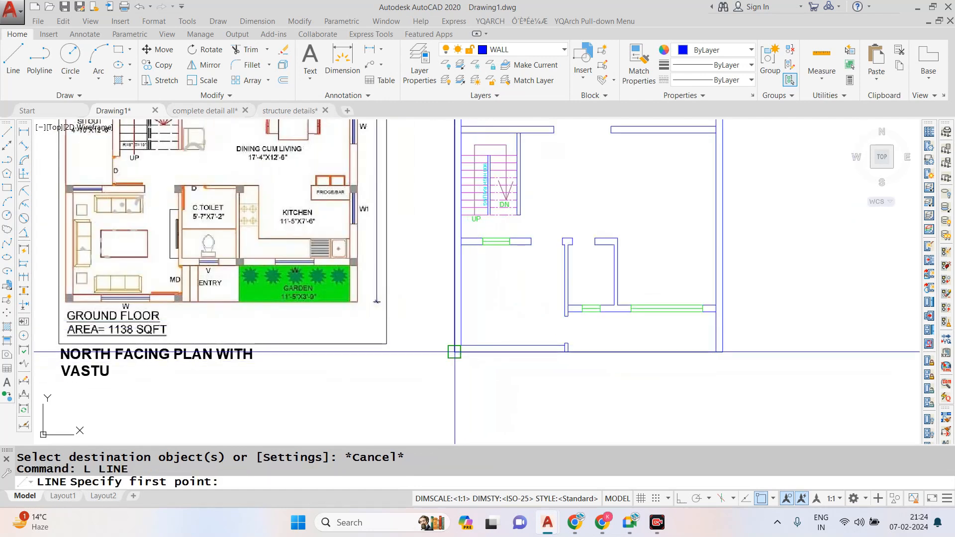
pyautogui.click(454, 352)
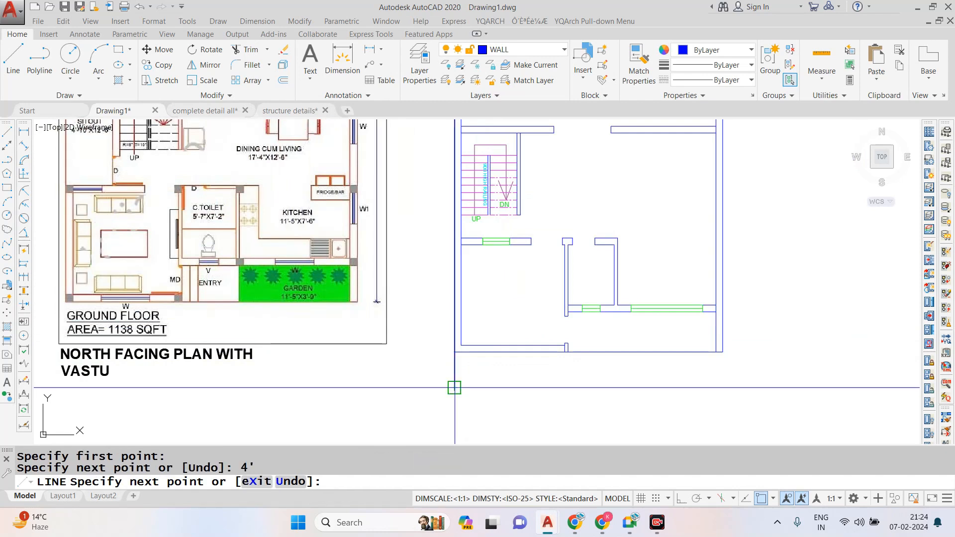
pyautogui.click(681, 499)
pyautogui.click(747, 388)
pyautogui.press('Escape')
# - Extend the right outer wall line down to the new horizontal line below the plan
pyautogui.write('EX')
pyautogui.press('Return')
pyautogui.press('Return')
pyautogui.click(726, 339)
pyautogui.scroll(4, 460, 356)
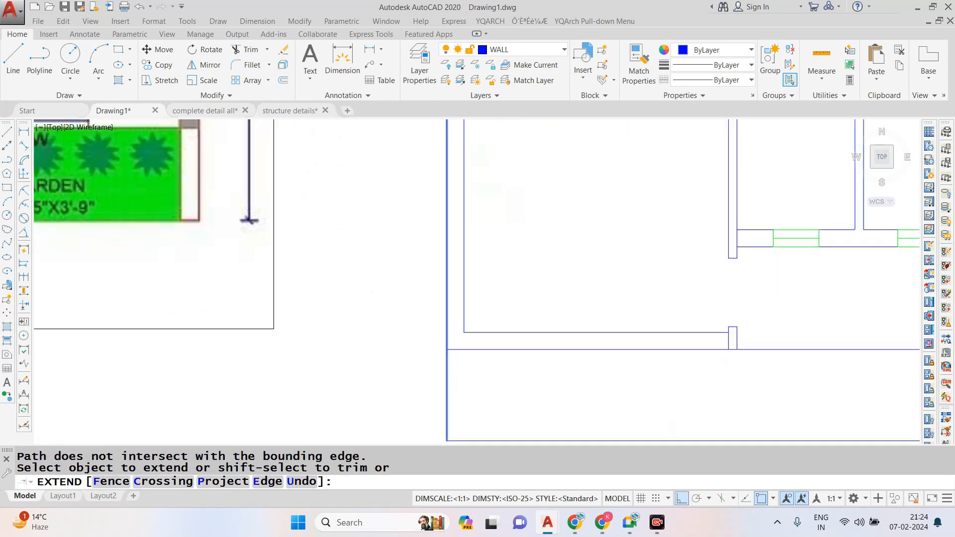
pyautogui.scroll(-4, 470, 313)
pyautogui.press('Escape')
# - Trim the new horizontal line's overhang beyond the extended right outer wall line
pyautogui.write('T')
pyautogui.press('Return')
pyautogui.press('Return')
pyautogui.press('Escape')
pyautogui.write('O')
pyautogui.press('Return')
pyautogui.write('4.')
pyautogui.press('Escape')
# - Offset the front strip's left and right boundary lines 5" inward
pyautogui.write('O')
pyautogui.press('Return')
pyautogui.write('5')
pyautogui.press('Return')
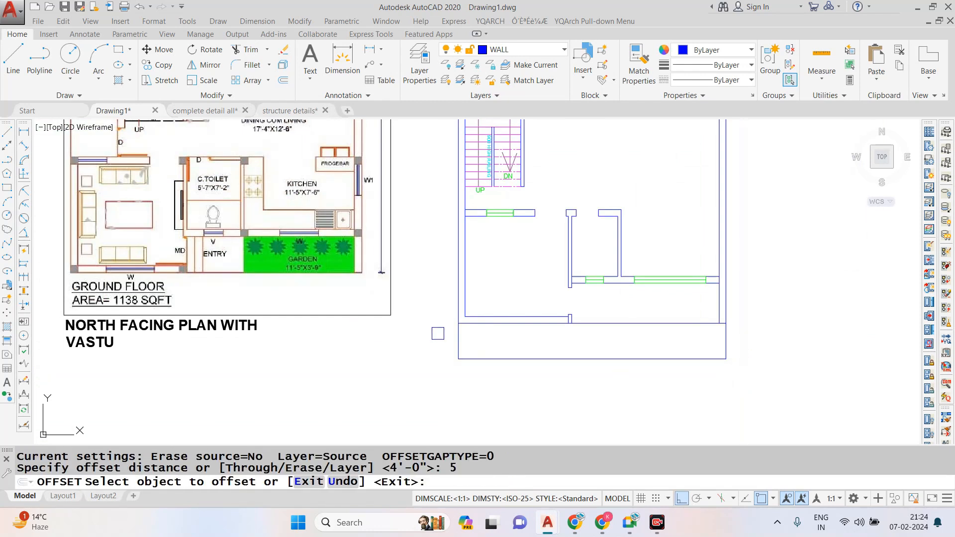
pyautogui.click(453, 340)
pyautogui.click(678, 355)
pyautogui.press('Escape')
pyautogui.press('Escape')
pyautogui.press('Escape')
# - Trim the right offset line where it runs up through the outer wall above the front strip
pyautogui.scroll(4, 719, 323)
pyautogui.write('TR')
pyautogui.press('Return')
pyautogui.press('Return')
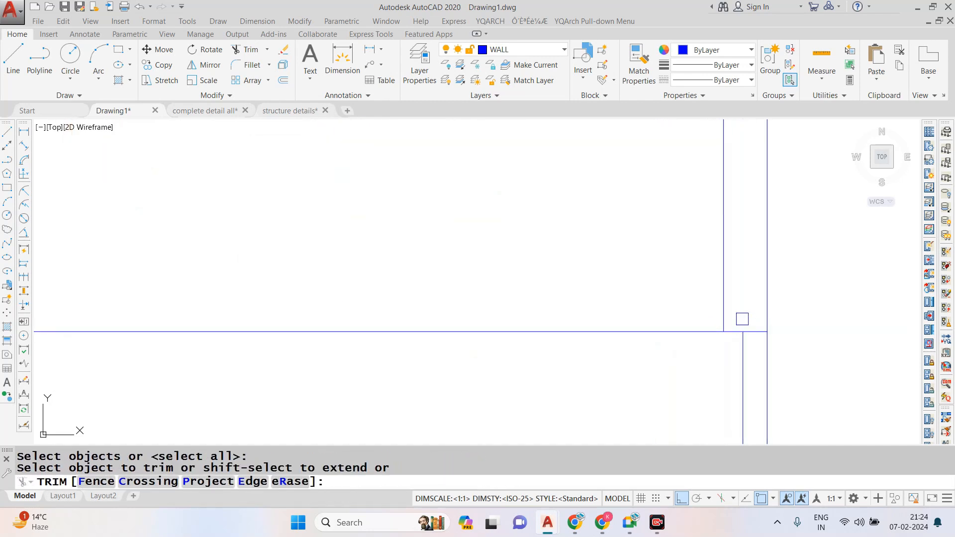
pyautogui.click(742, 319)
pyautogui.scroll(-6, 701, 347)
pyautogui.scroll(6, 723, 355)
pyautogui.press('Escape')
pyautogui.press('Escape')
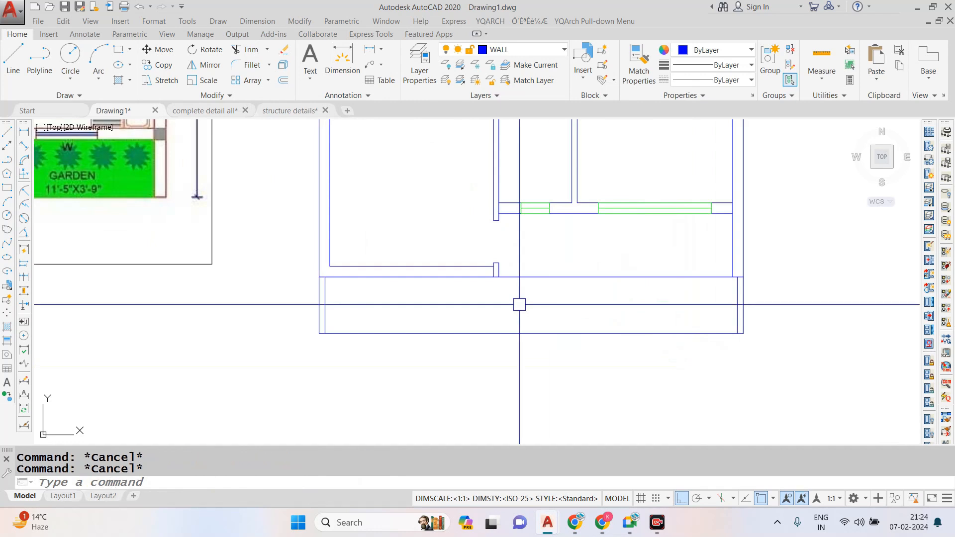
# - Trim the plan's former bottom wall line between the entrance wall stub and the right outer wall
pyautogui.write('TR')
pyautogui.press('Return')
pyautogui.press('Return')
pyautogui.scroll(-3, 561, 286)
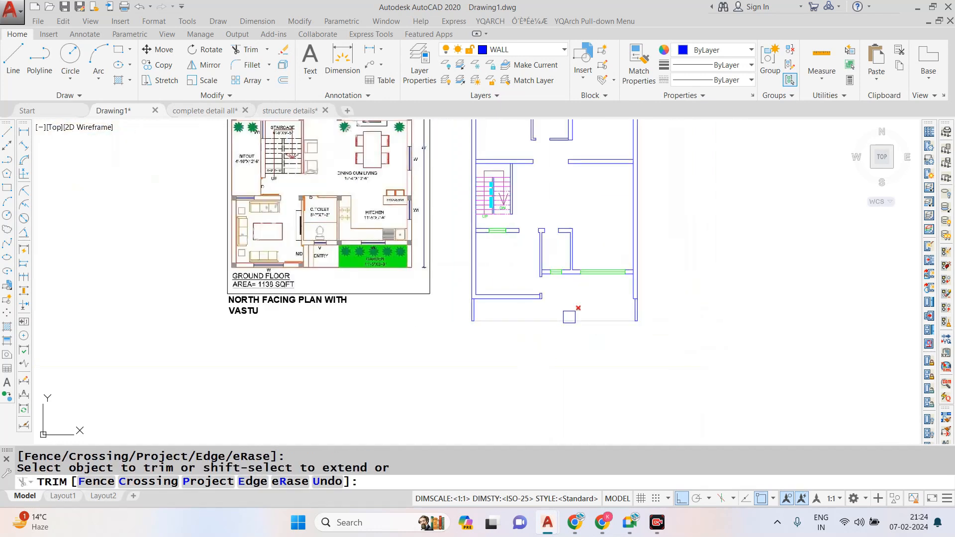
pyautogui.scroll(2, 569, 314)
pyautogui.click(533, 285)
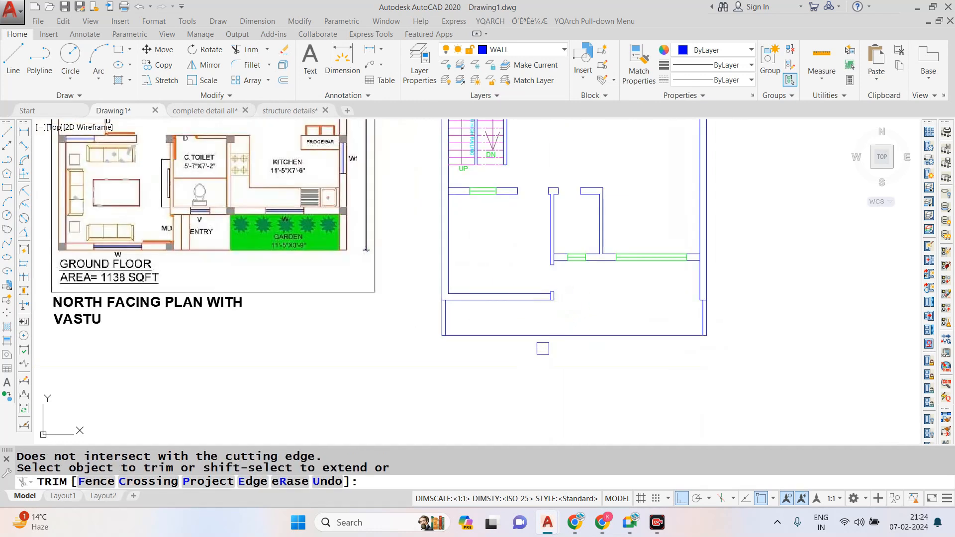
pyautogui.press('Escape')
# - Offset the front strip's bottom boundary line 5" inward
pyautogui.write('O')
pyautogui.press('Return')
pyautogui.write('5')
pyautogui.press('Return')
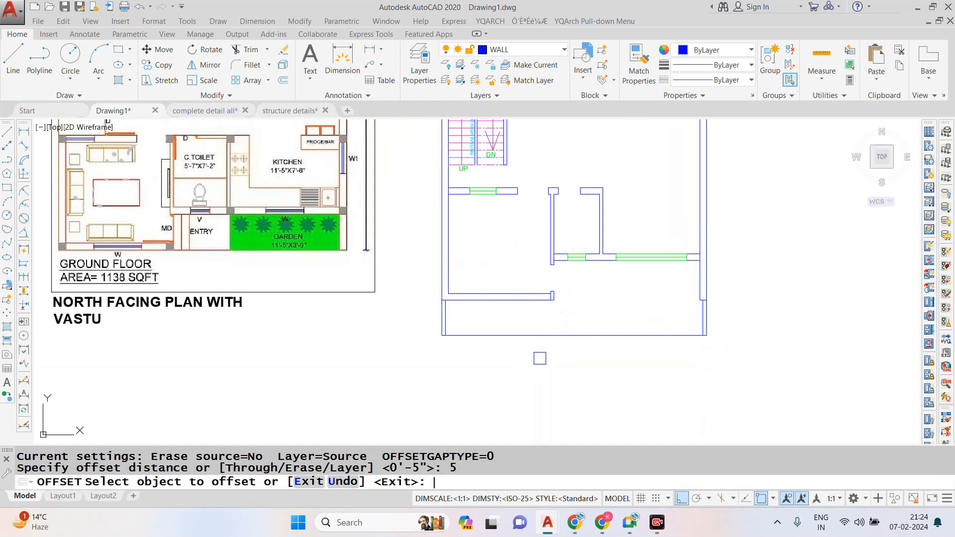
pyautogui.click(488, 334)
pyautogui.click(488, 343)
pyautogui.press('Escape')
pyautogui.press('Escape')
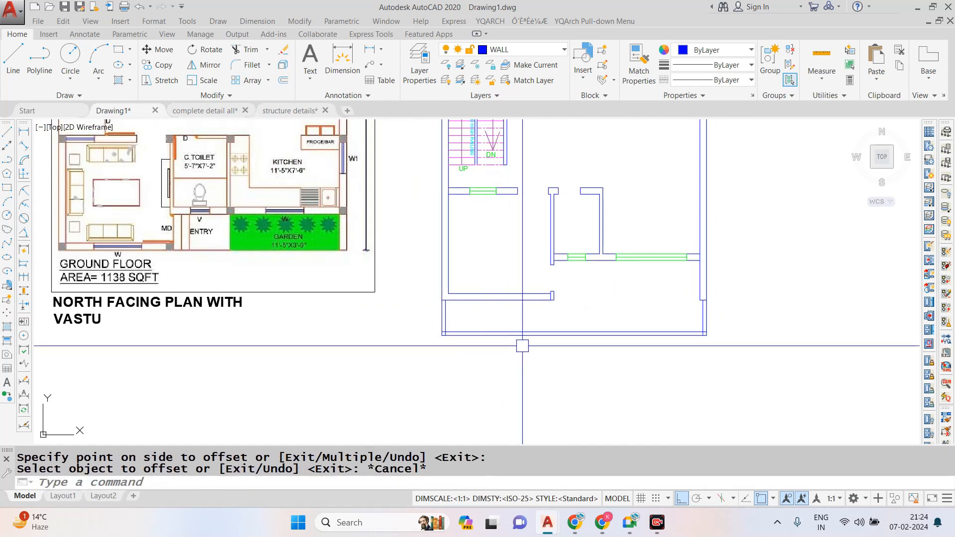
# - Draw a short vertical line across the front boundary wall near its right end to mark the gate's first edge
pyautogui.scroll(2, 586, 339)
pyautogui.write('L')
pyautogui.press('Return')
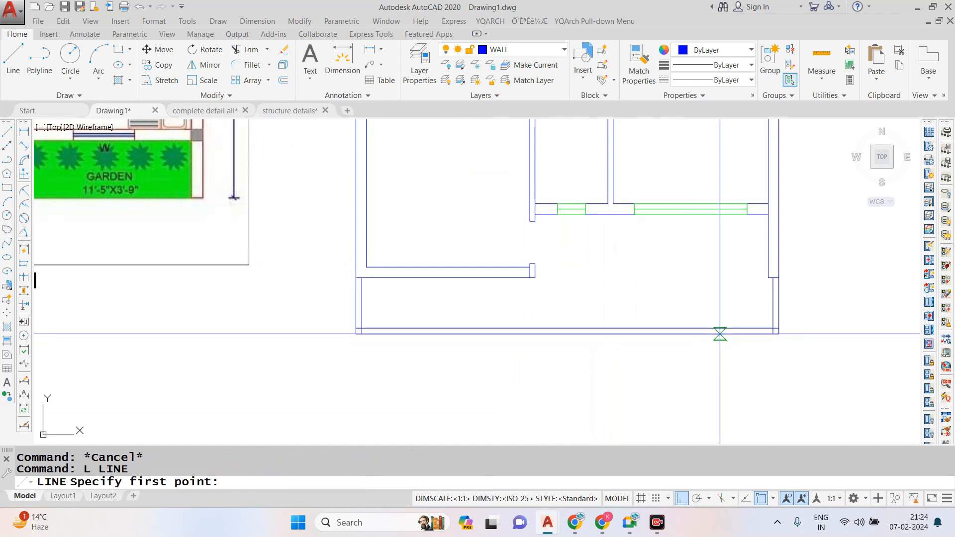
pyautogui.click(727, 333)
pyautogui.click(727, 329)
pyautogui.press('Escape')
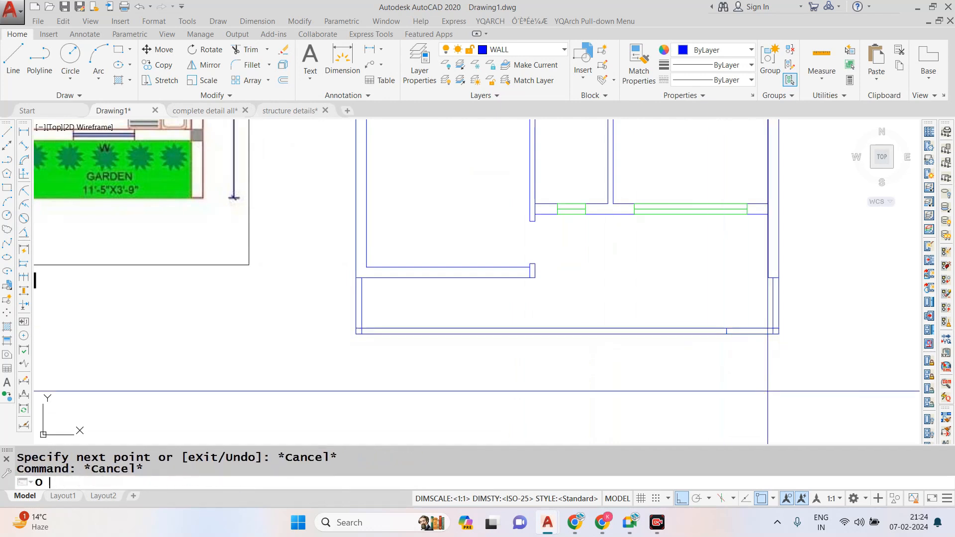
# - Offset the gate's edge line 7' to the left along the front boundary wall
pyautogui.write('O')
pyautogui.press('Return')
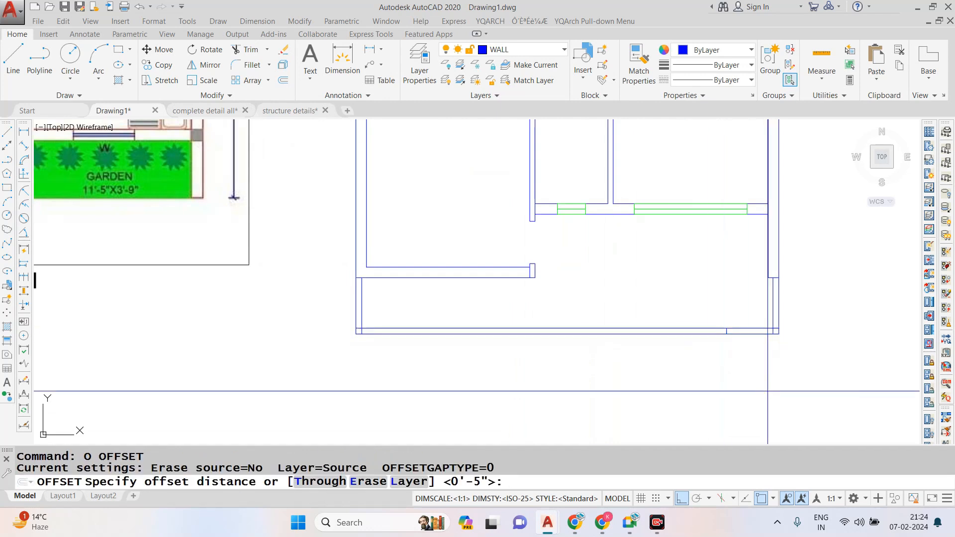
pyautogui.write("7'")
pyautogui.press('Return')
pyautogui.scroll(6, 724, 322)
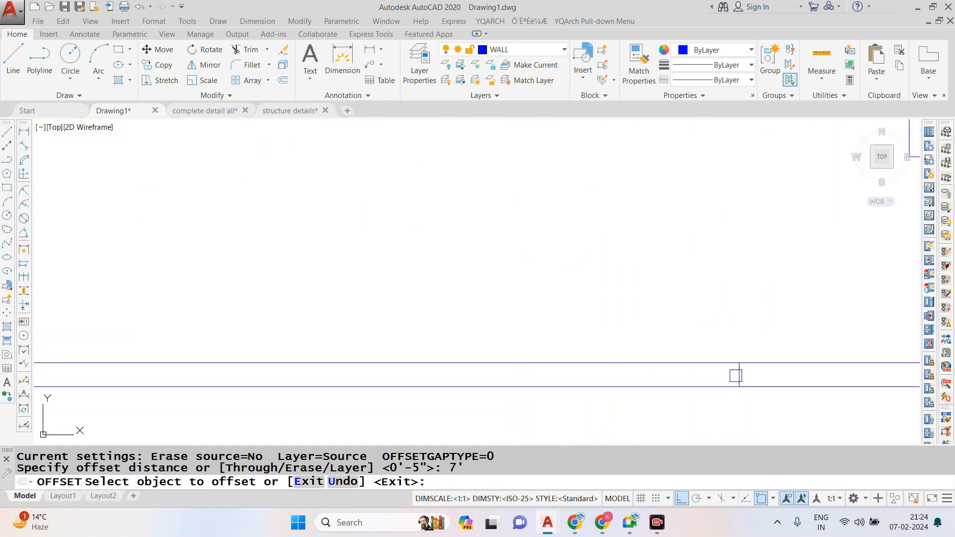
pyautogui.click(735, 376)
pyautogui.scroll(-4, 724, 362)
pyautogui.click(640, 369)
pyautogui.press('Escape')
# - Trim both front boundary wall lines between the two gate edges to open the gate
pyautogui.write('TR')
pyautogui.press('Return')
pyautogui.press('Return')
pyautogui.click(652, 318)
pyautogui.click(640, 414)
# - Draw two crossing diagonal lines between the opposite corners of the gate opening
pyautogui.scroll(2, 591, 353)
pyautogui.write('L')
pyautogui.press('Return')
pyautogui.click(562, 369)
pyautogui.click(815, 383)
pyautogui.press('Escape')
pyautogui.press('Return')
pyautogui.click(563, 383)
pyautogui.click(815, 369)
pyautogui.press('Escape')
pyautogui.scroll(-4, 621, 330)
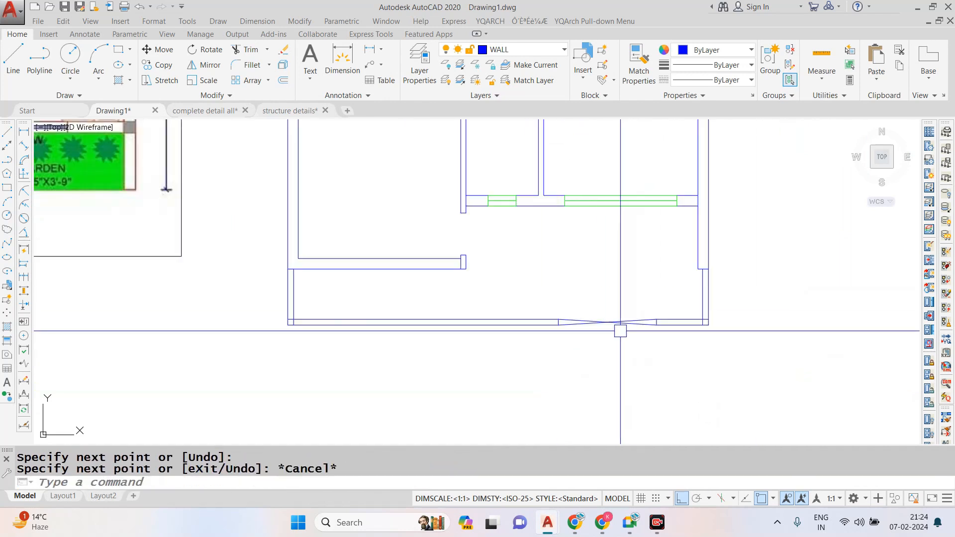
# - Match the gate's edge and diagonal lines to the properties of the green kitchen window
pyautogui.write('MA')
pyautogui.press('Return')
pyautogui.click(595, 201)
pyautogui.click(532, 270)
pyautogui.click(688, 379)
pyautogui.press('Escape')
pyautogui.scroll(-2, 608, 324)
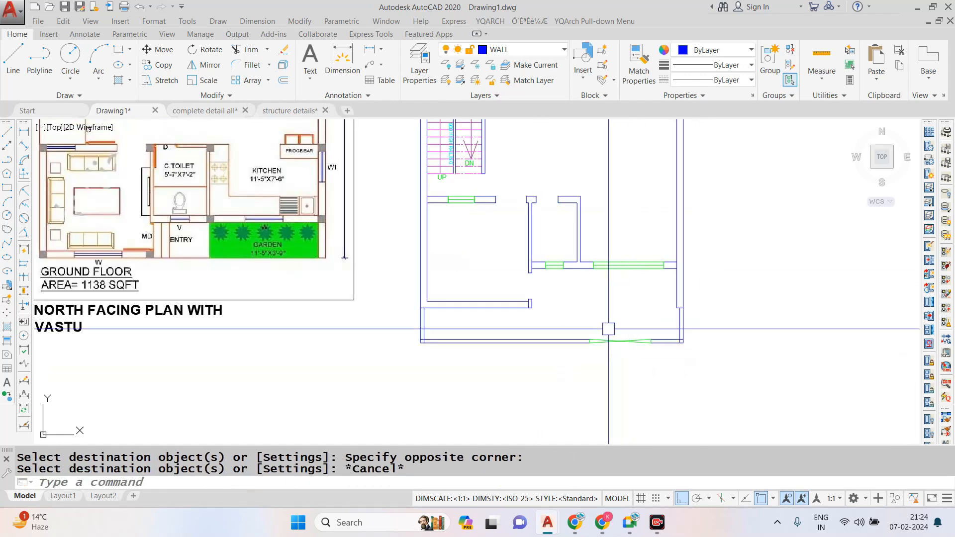
# - Draw a vertical line across the lower-left room's front wall from the midpoint of its inner line
pyautogui.scroll(2, 543, 294)
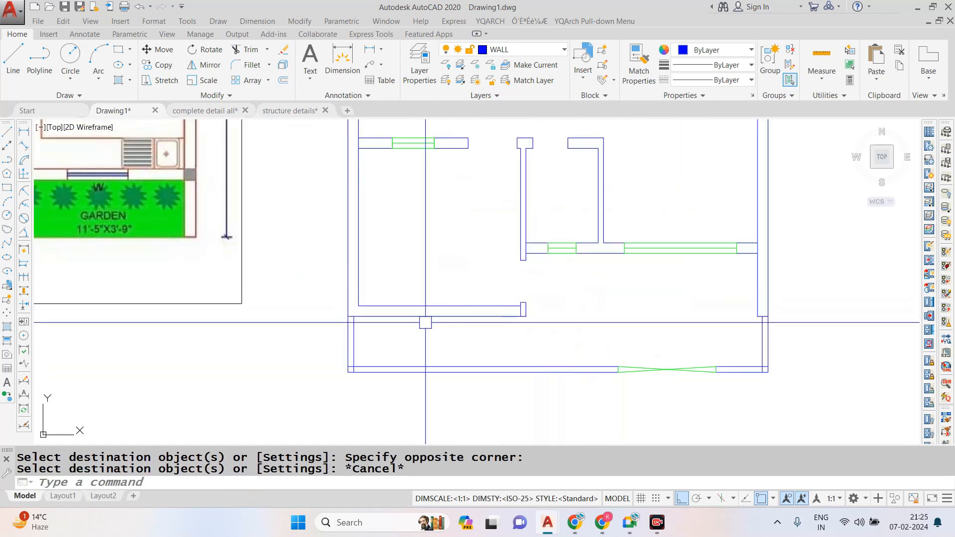
pyautogui.press('Escape')
pyautogui.press('Escape')
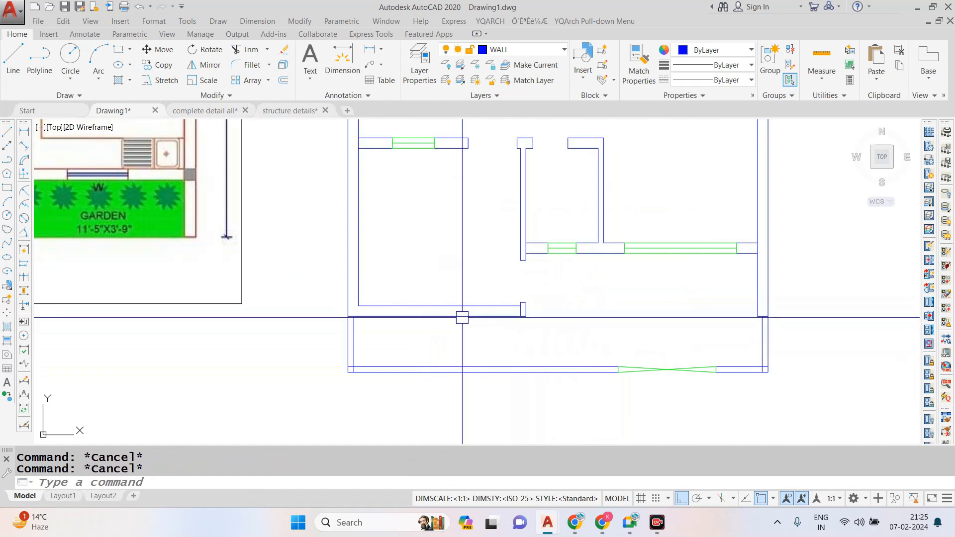
pyautogui.write('L')
pyautogui.press('Return')
pyautogui.scroll(2, 444, 303)
pyautogui.click(452, 304)
pyautogui.click(452, 319)
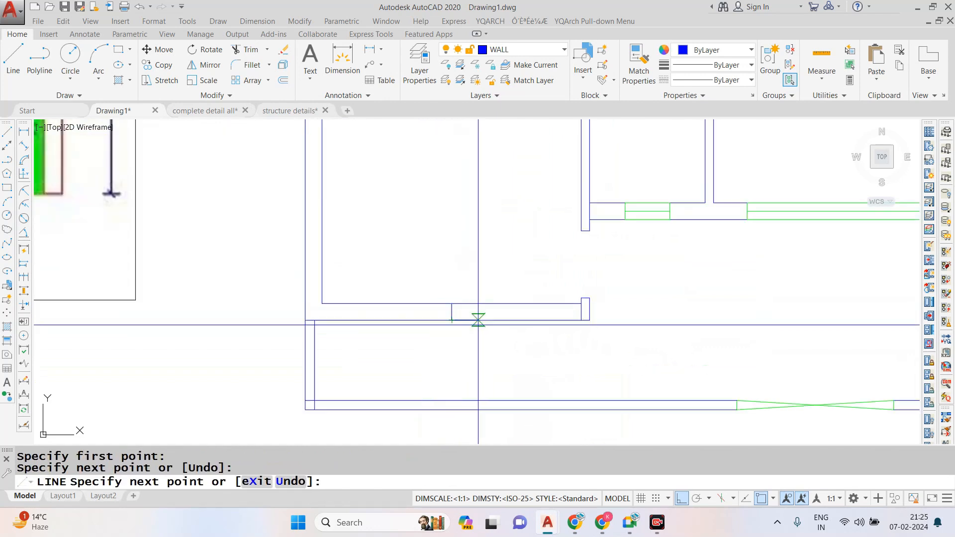
pyautogui.press('Escape')
# - Try to offset the front wall's midpoint line 2' to the left
pyautogui.write('O')
pyautogui.press('Return')
pyautogui.write("2'")
pyautogui.press('Return')
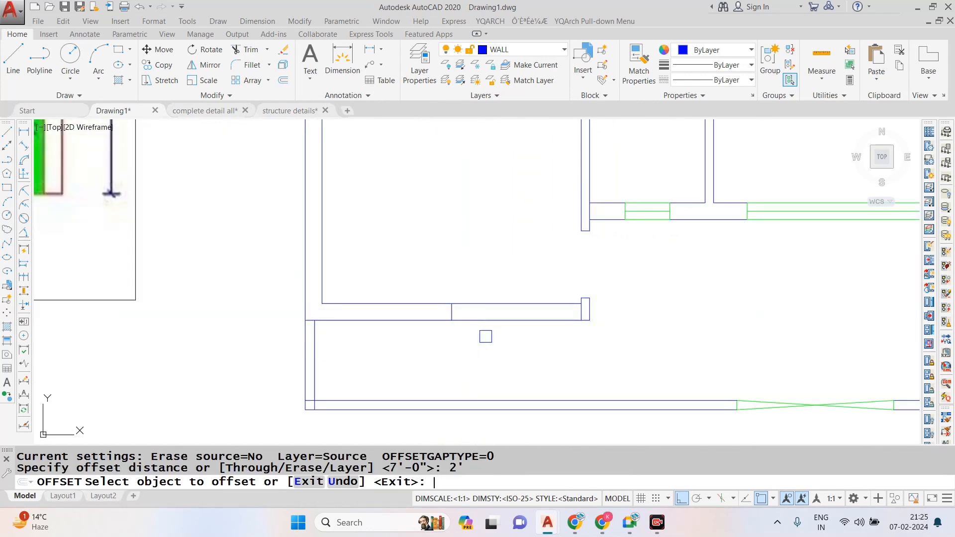
pyautogui.scroll(2, 472, 308)
pyautogui.click(436, 307)
pyautogui.click(422, 302)
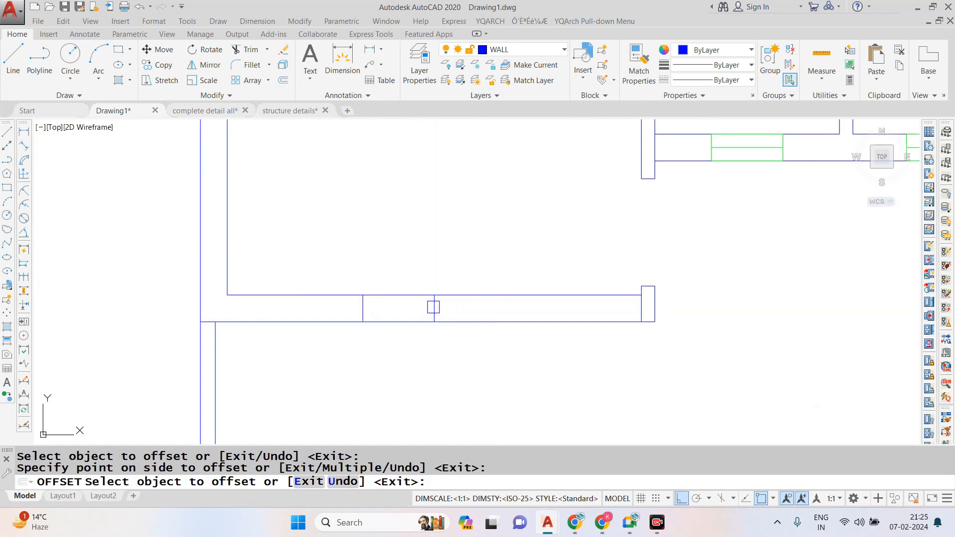
pyautogui.hotkey('ctrl', 'z')
pyautogui.press('Escape')
# - Offset the front wall's midpoint line 3' to both sides to mark the window's edges
pyautogui.write('o')
pyautogui.press('Return')
pyautogui.write("3'")
pyautogui.press('Return')
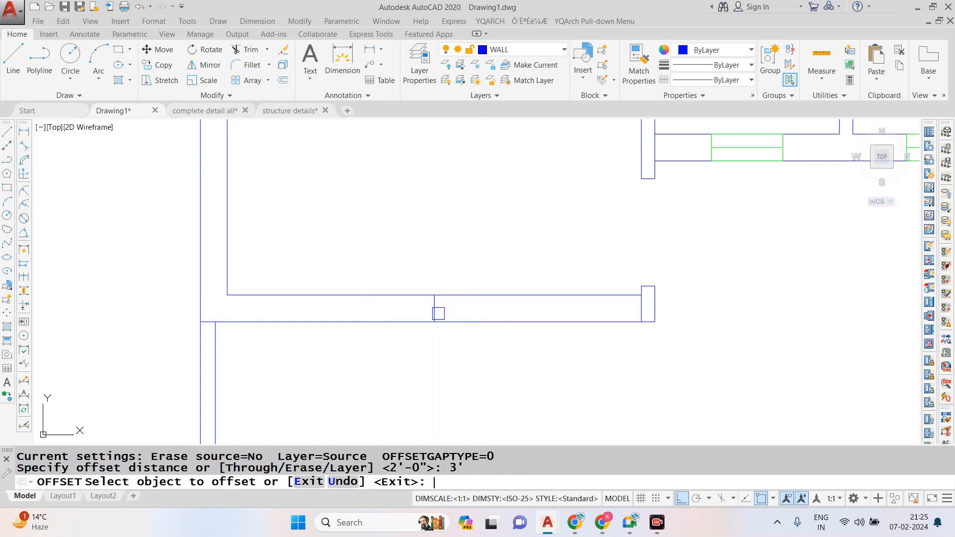
pyautogui.click(435, 311)
pyautogui.click(420, 307)
pyautogui.click(436, 309)
pyautogui.click(470, 306)
pyautogui.press('Escape')
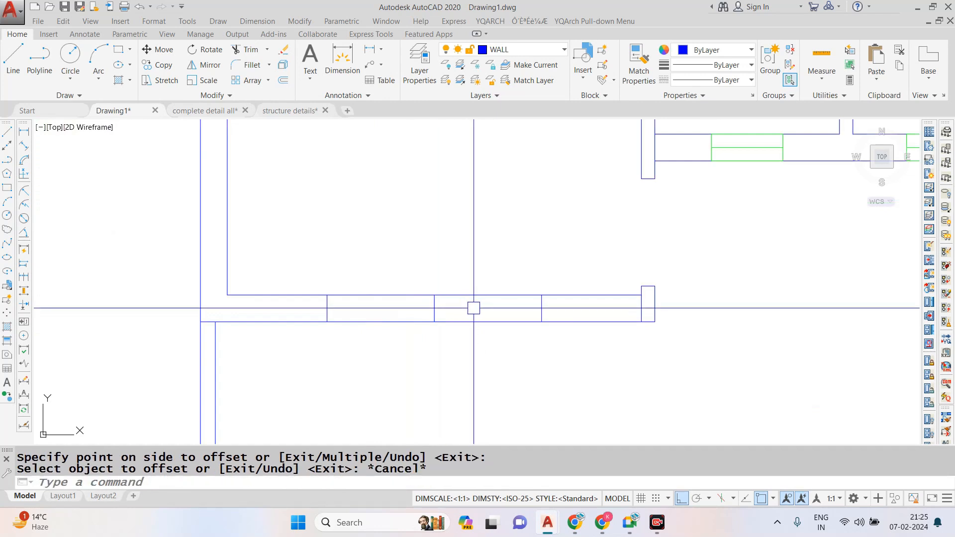
# - Draw the window's centre line between the midpoints of its two edge lines in the front wall
pyautogui.write('L')
pyautogui.press('Return')
pyautogui.click(327, 308)
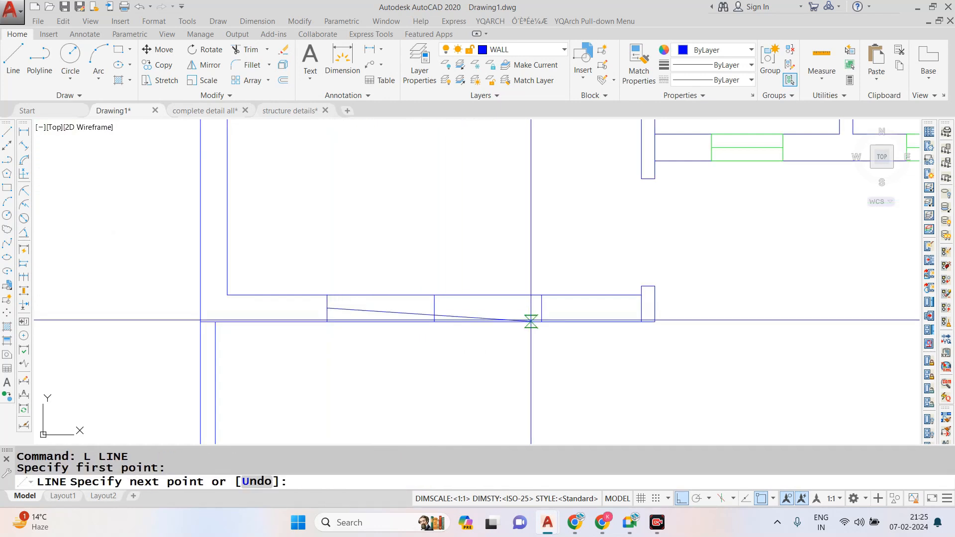
pyautogui.click(542, 308)
pyautogui.press('Escape')
# - Trim the front wall lines between the window's edges and erase the vertical midpoint line
pyautogui.write('tr')
pyautogui.press('Return')
pyautogui.press('Return')
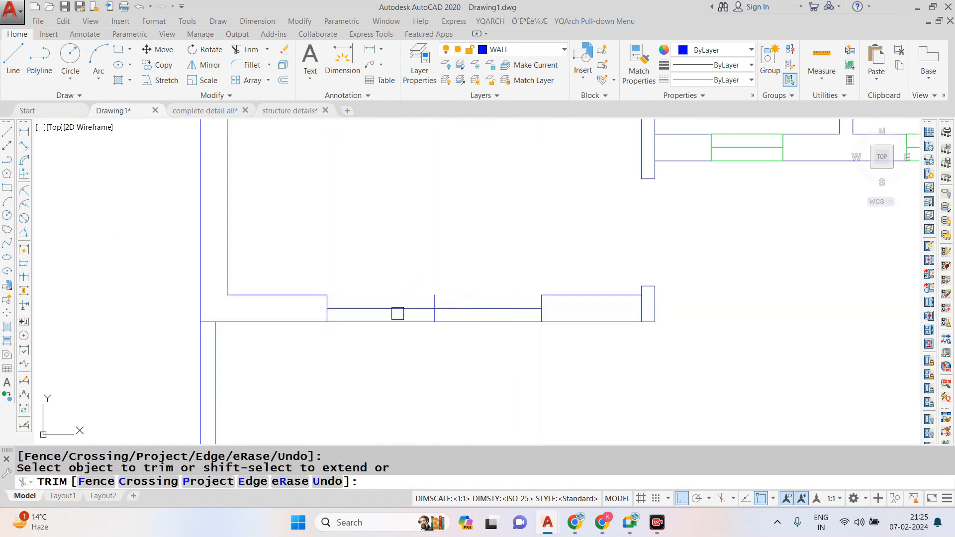
pyautogui.press('Escape')
pyautogui.click(410, 267)
pyautogui.click(465, 352)
pyautogui.write('E')
pyautogui.press('Return')
# - Draw the front window's upper and lower lines between the corners of the wall opening
pyautogui.write('L')
pyautogui.press('Return')
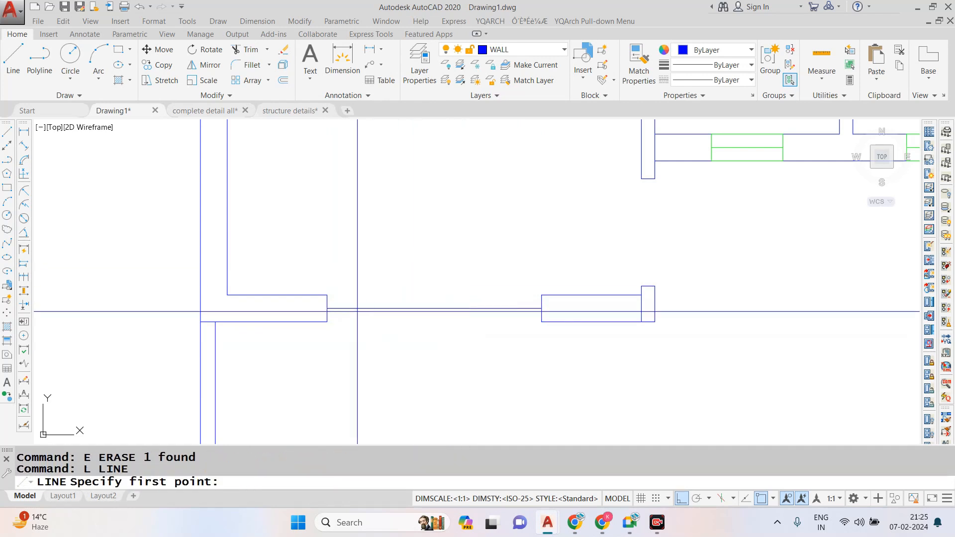
pyautogui.click(327, 295)
pyautogui.press('Escape')
pyautogui.press('Return')
pyautogui.click(327, 322)
pyautogui.press('Escape')
pyautogui.press('Return')
pyautogui.click(327, 322)
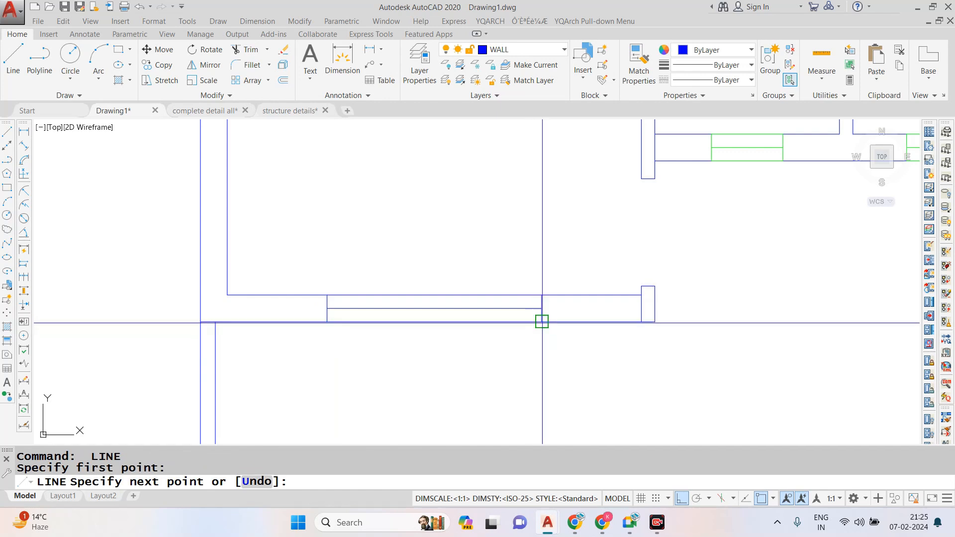
pyautogui.click(542, 322)
pyautogui.press('Escape')
# - Match the front window's lines to the properties of the green ventilator in the common toilet's wall
pyautogui.write('MA')
pyautogui.press('Return')
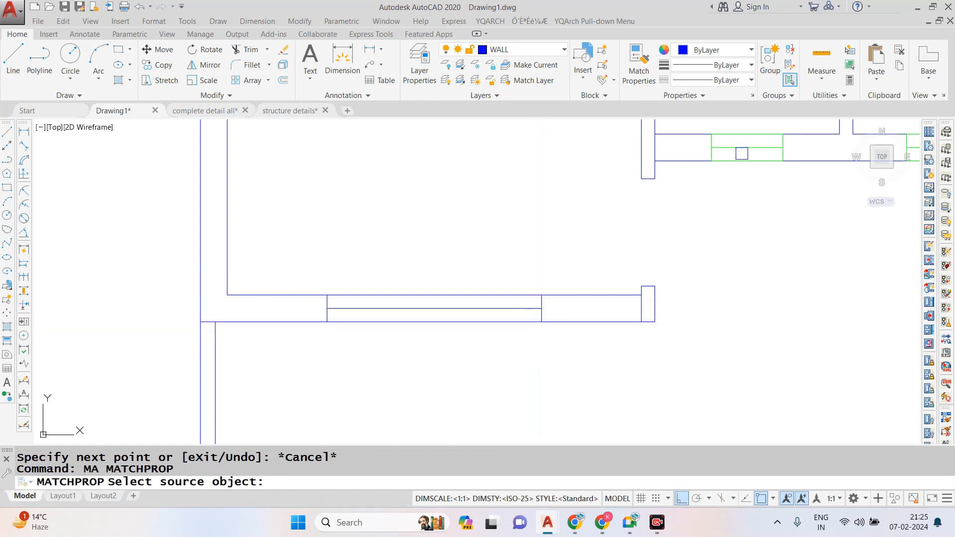
pyautogui.click(742, 154)
pyautogui.click(271, 240)
pyautogui.click(564, 380)
pyautogui.scroll(-4, 564, 372)
pyautogui.press('Escape')
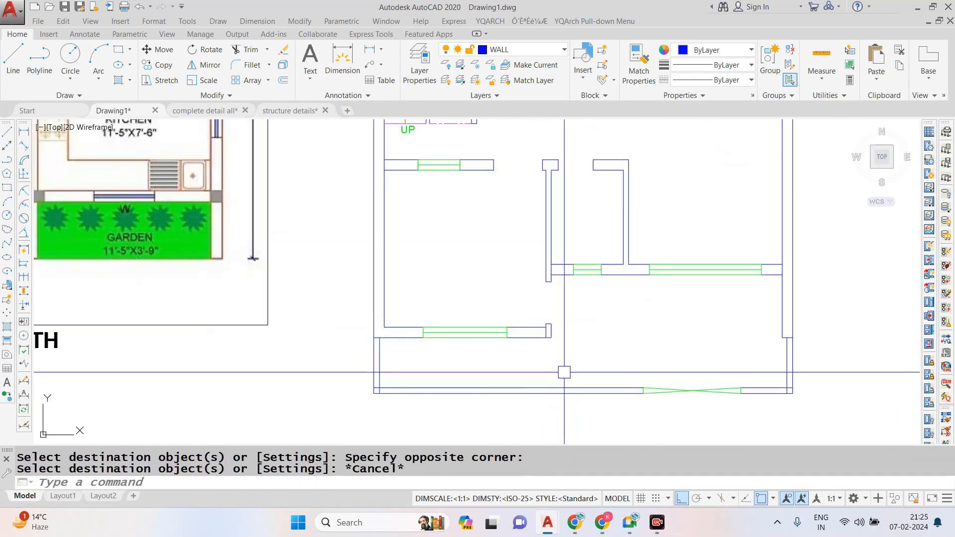
# - Trim the dividing line where the front wall meets the entrance wall stub so both walls join
pyautogui.scroll(-2, 597, 358)
pyautogui.scroll(6, 512, 337)
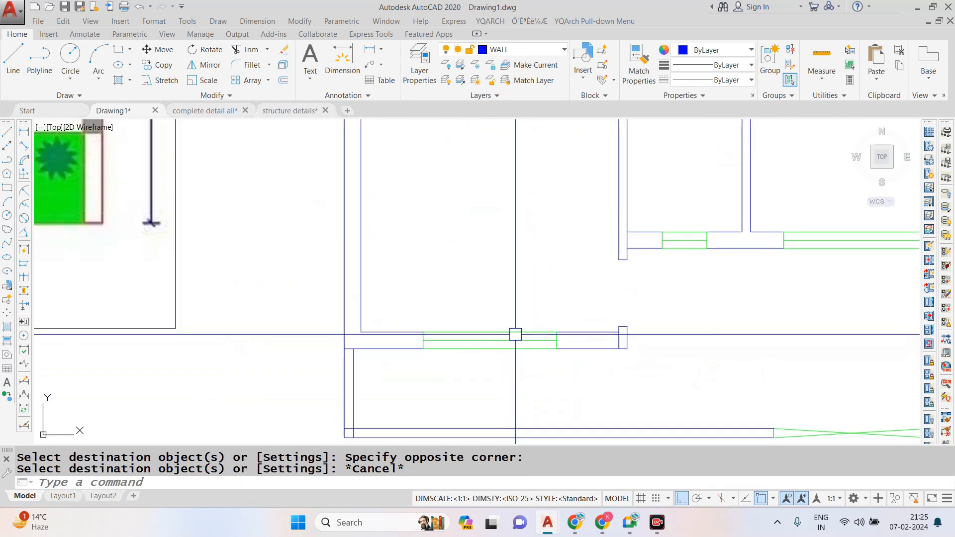
pyautogui.write('tr')
pyautogui.press('Return')
pyautogui.press('Return')
pyautogui.press('Escape')
# - Move the reference image and its caption down beside the drawn plan, with Ortho off
pyautogui.scroll(-5, 560, 362)
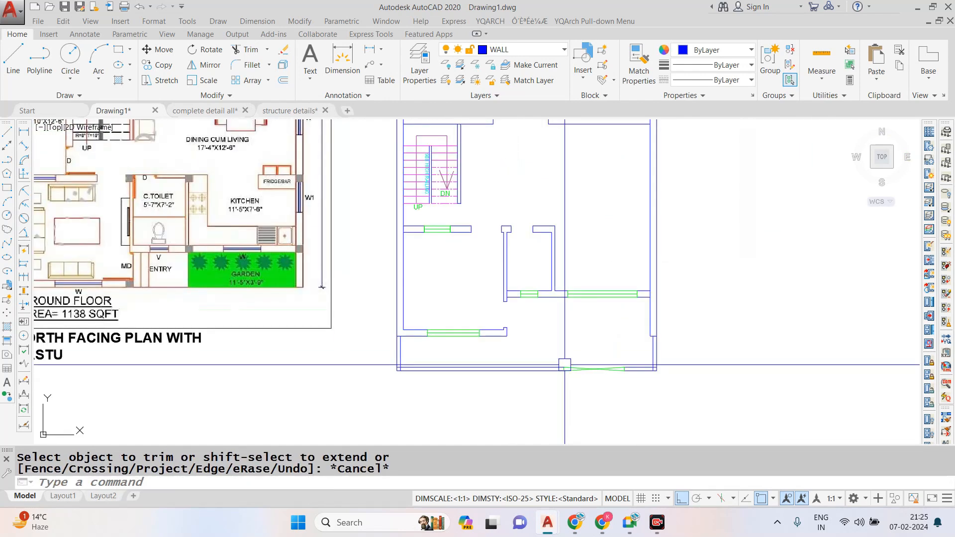
pyautogui.scroll(-3, 557, 249)
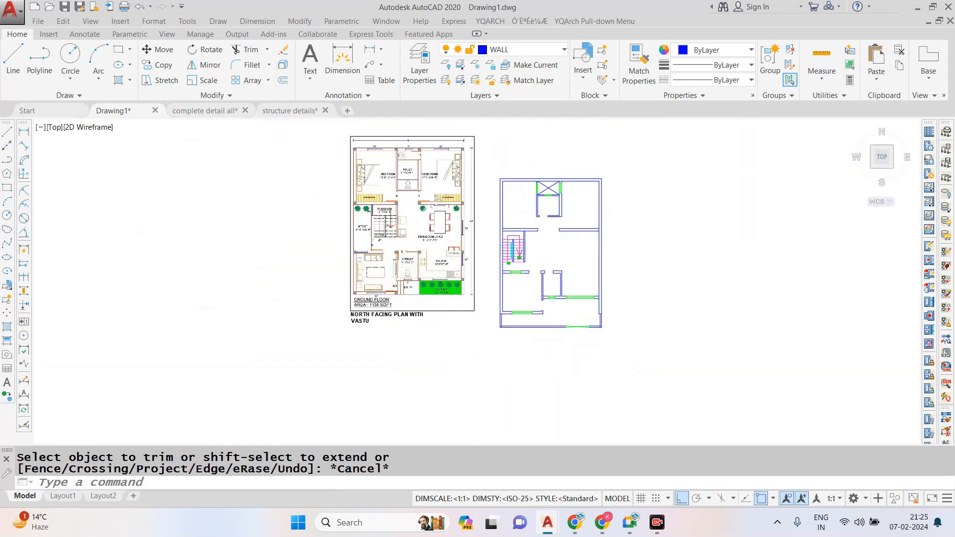
pyautogui.scroll(3, 485, 147)
pyautogui.click(490, 143)
pyautogui.click(425, 157)
pyautogui.click(410, 416)
pyautogui.click(329, 355)
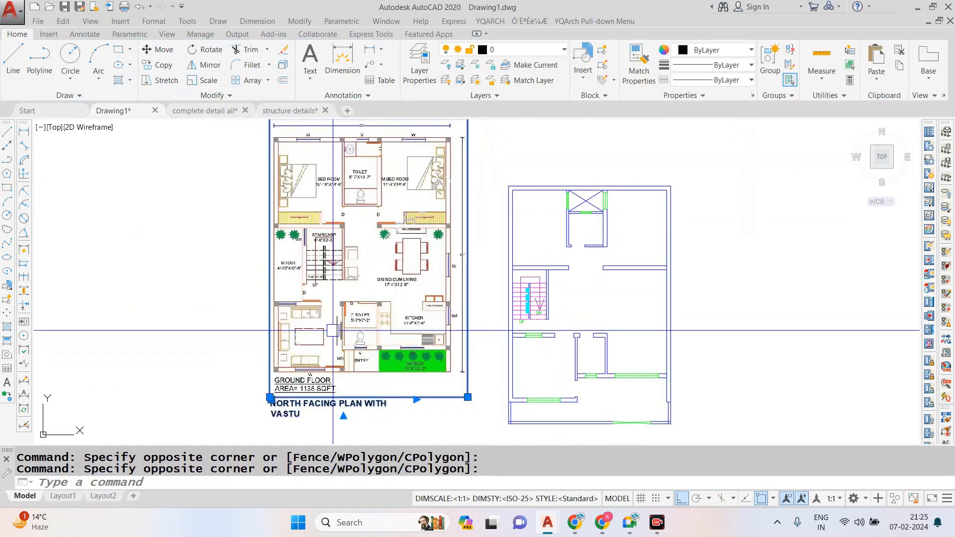
pyautogui.write('m')
pyautogui.press('Return')
pyautogui.click(374, 306)
pyautogui.click(679, 499)
pyautogui.scroll(-3, 555, 281)
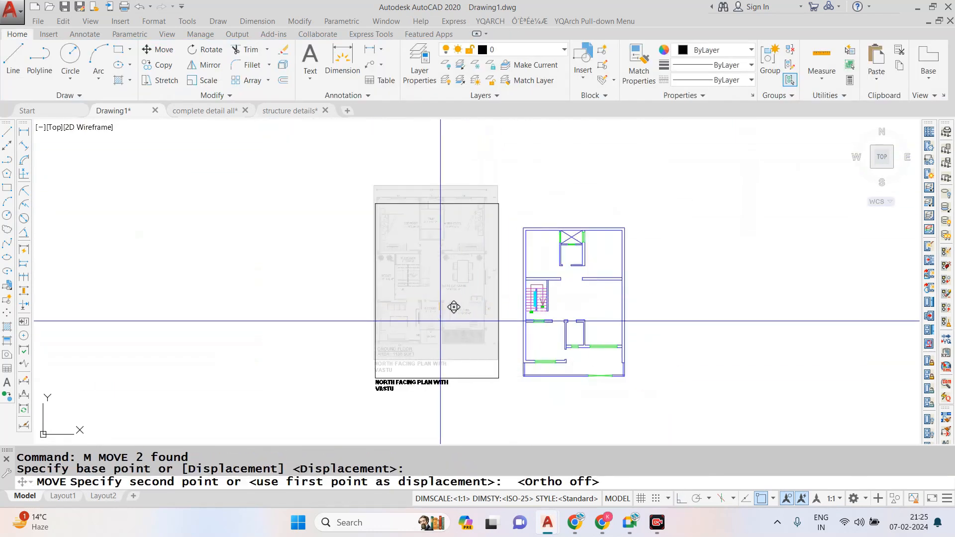
pyautogui.press('Escape')
pyautogui.scroll(2, 604, 287)
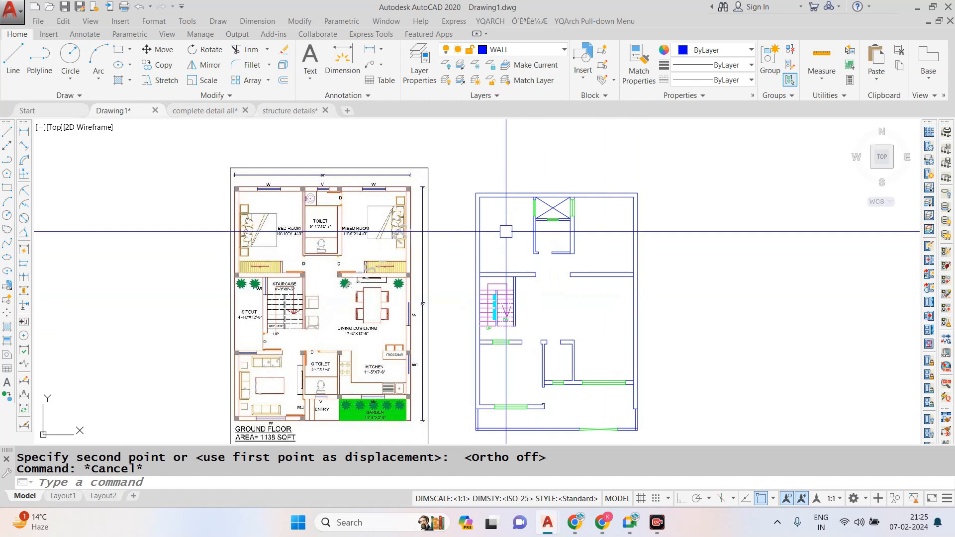
pyautogui.write('mt')
pyautogui.press('Return')
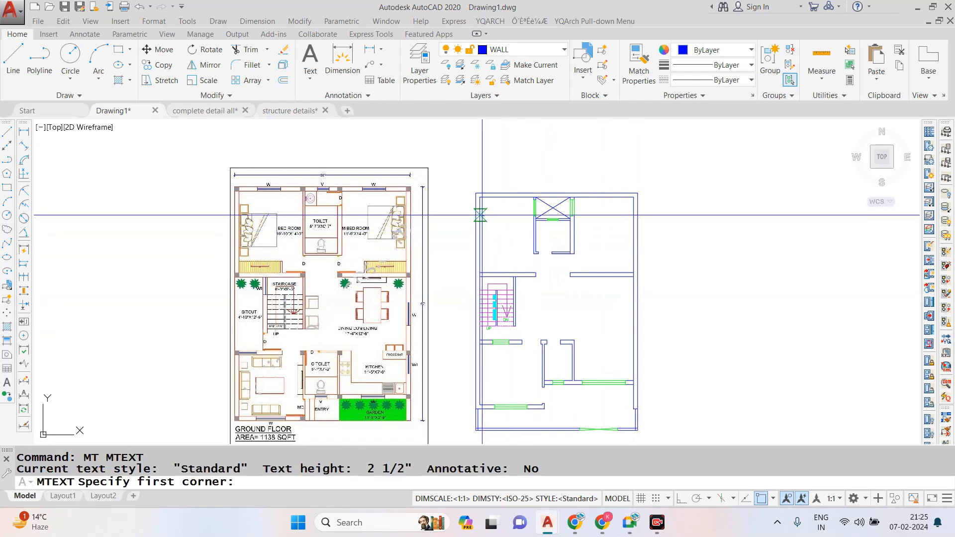
pyautogui.scroll(2, 443, 208)
pyautogui.press('Escape')
# - Switch to Notepad, replace the existing note with "MT ENTER TEXT", and return to the drawing
pyautogui.click(394, 525)
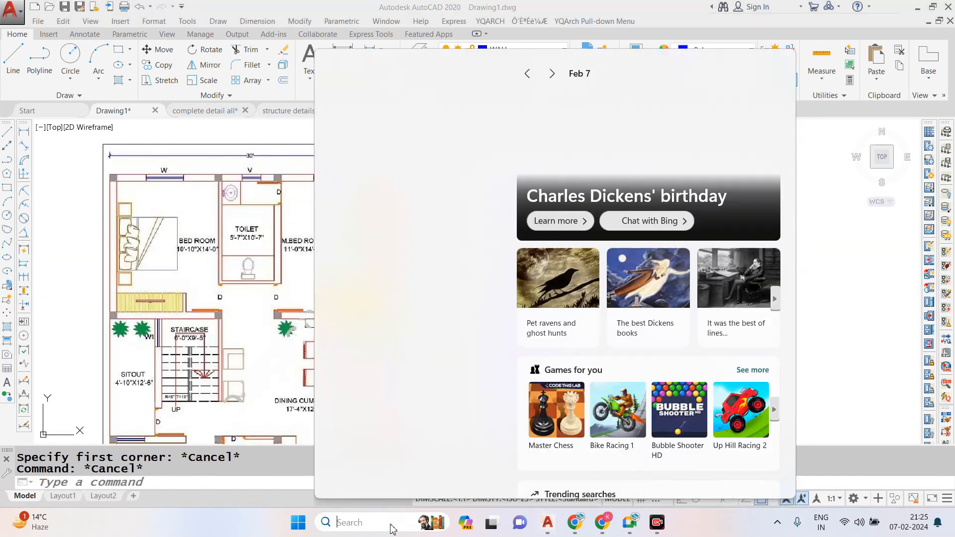
pyautogui.write('NOTE')
pyautogui.click(374, 134)
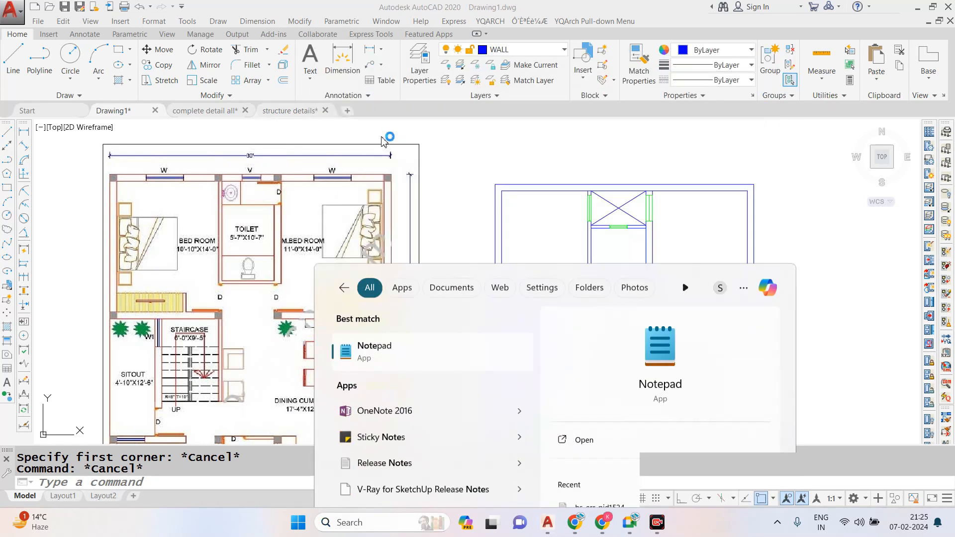
pyautogui.hotkey('ctrl', 'a')
pyautogui.press('Delete')
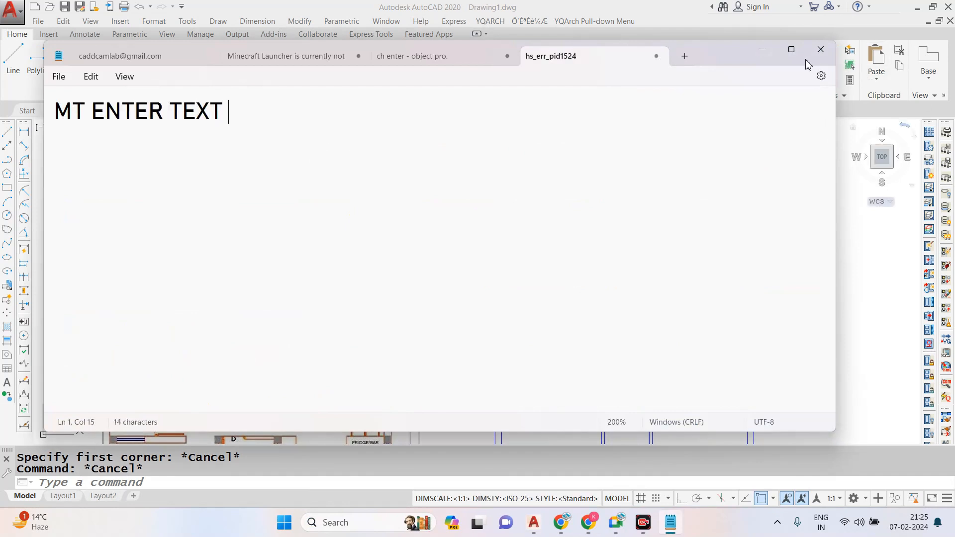
pyautogui.click(762, 50)
# - Place the multiline text "BEDROOM" inside the upper-left room of the drawn plan
pyautogui.press('Escape')
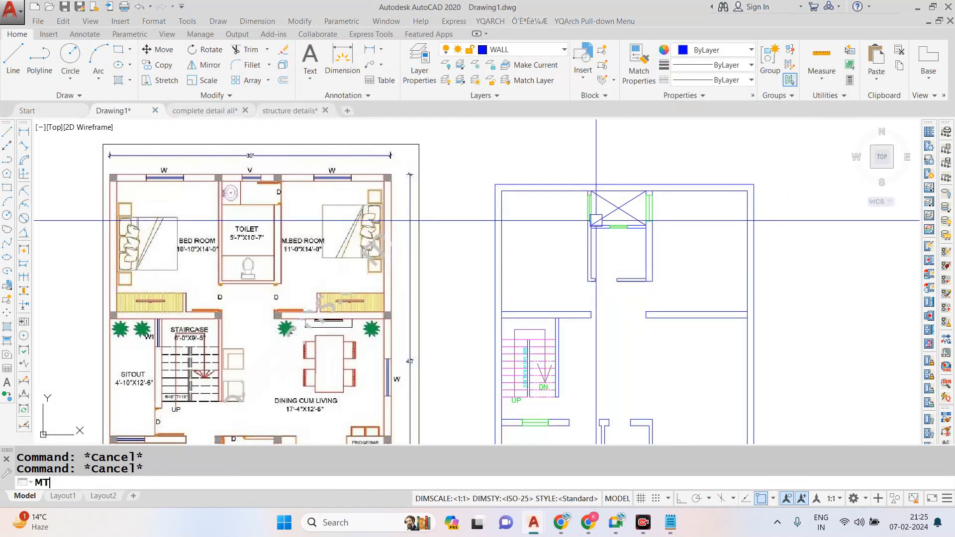
pyautogui.scroll(4, 512, 232)
pyautogui.click(511, 231)
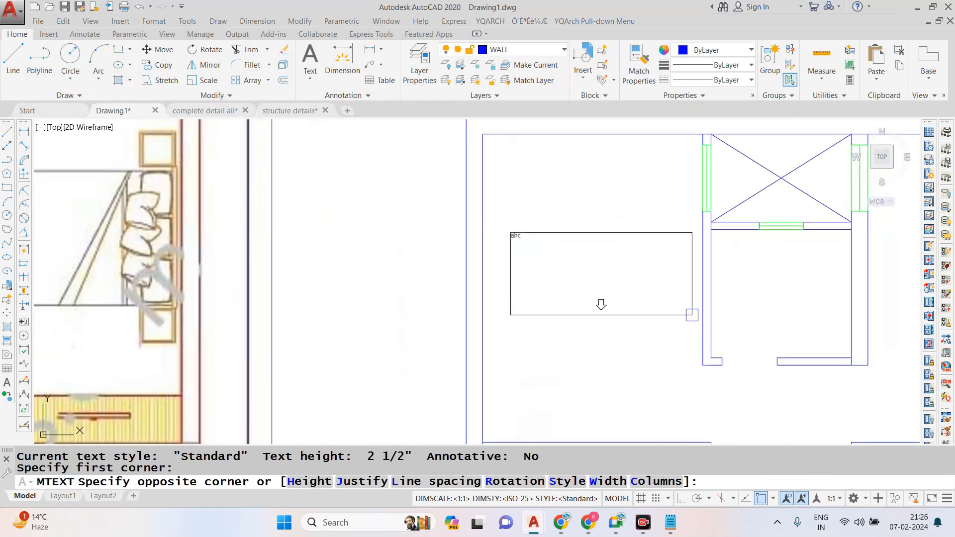
pyautogui.scroll(-4, 694, 321)
pyautogui.click(694, 321)
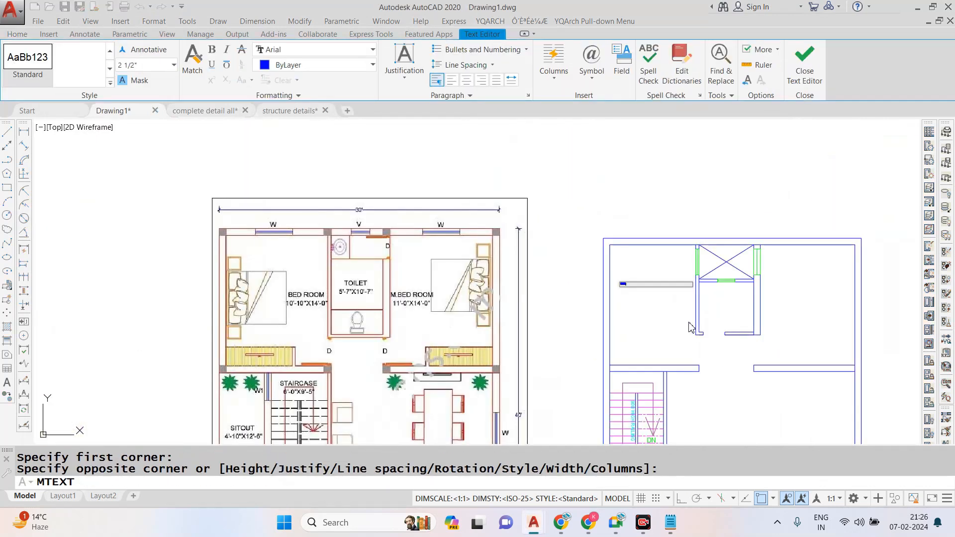
pyautogui.scroll(5, 668, 272)
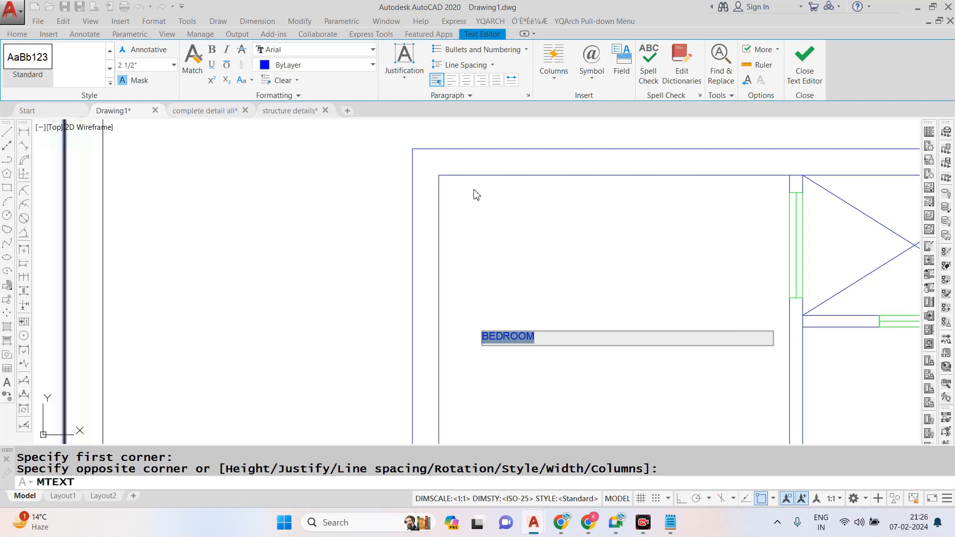
# - Set the BEDROOM text to the Arial Narrow font with a height of 8" and finish editing it
pyautogui.click(320, 50)
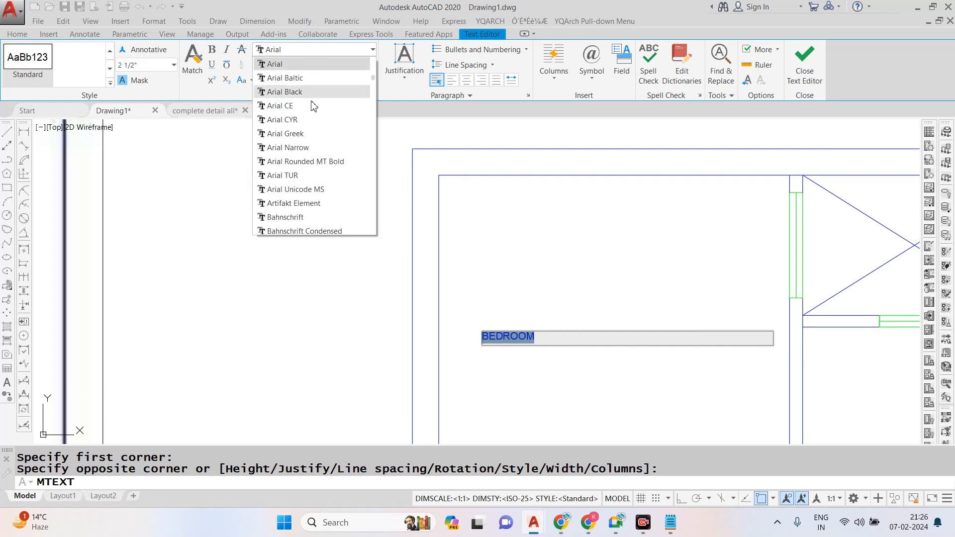
pyautogui.click(308, 148)
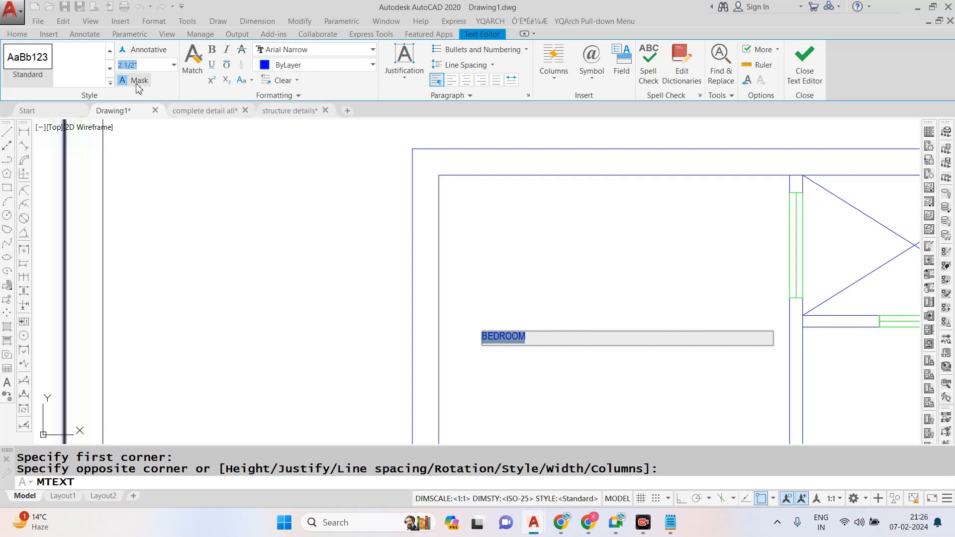
pyautogui.press('Return')
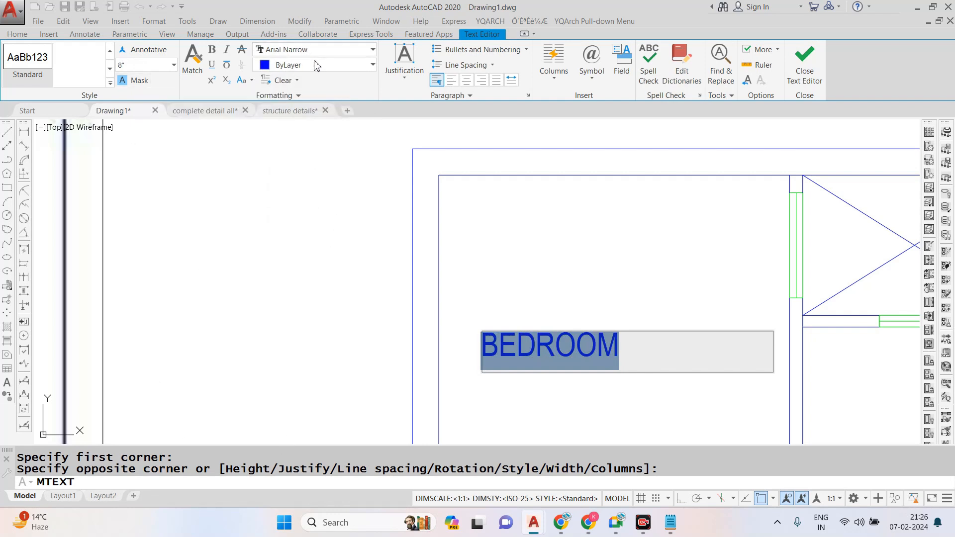
pyautogui.click(812, 64)
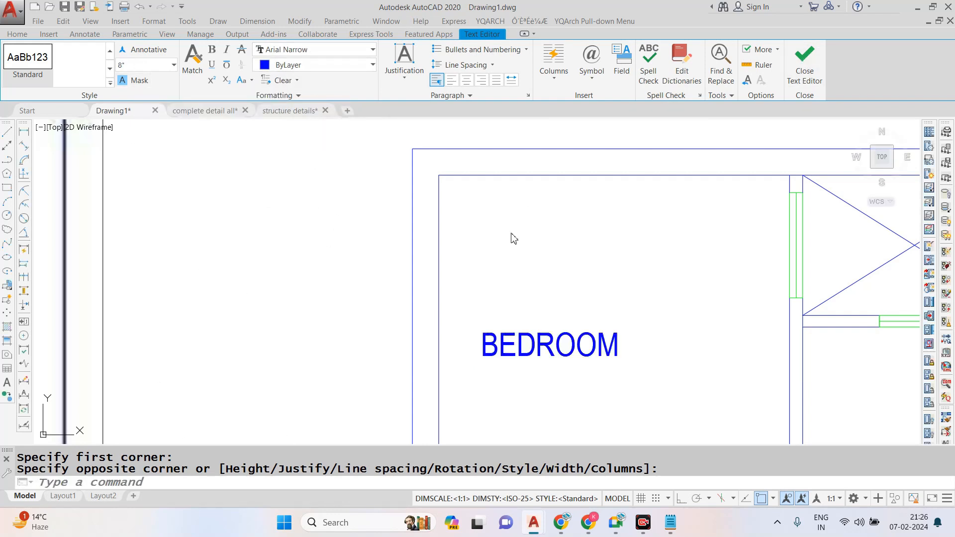
pyautogui.scroll(-4, 521, 261)
pyautogui.scroll(4, 560, 281)
pyautogui.click(572, 247)
pyautogui.click(490, 354)
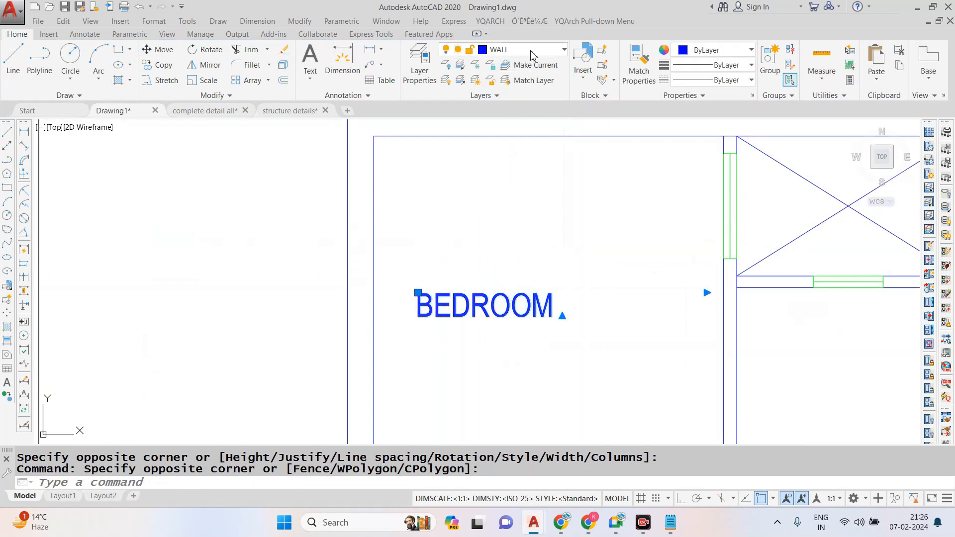
pyautogui.click(533, 54)
pyautogui.click(527, 185)
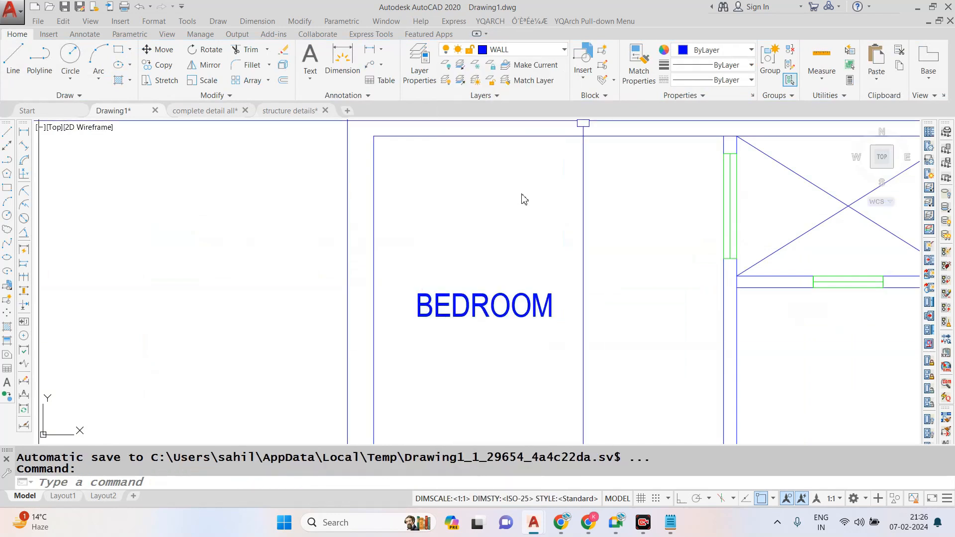
# - Create a new layer named ROOM TAGS
pyautogui.write('LA')
pyautogui.press('Return')
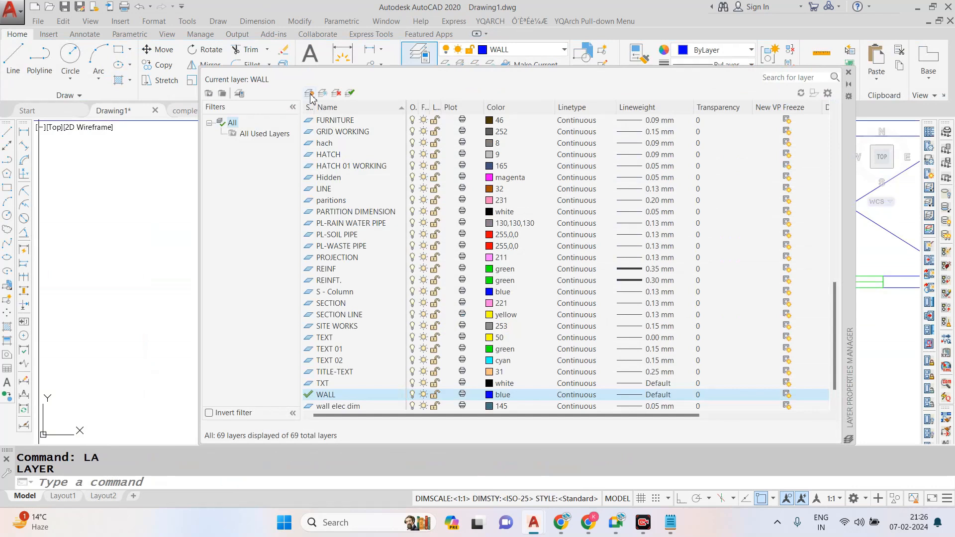
pyautogui.click(309, 93)
pyautogui.write('ROOM TAG')
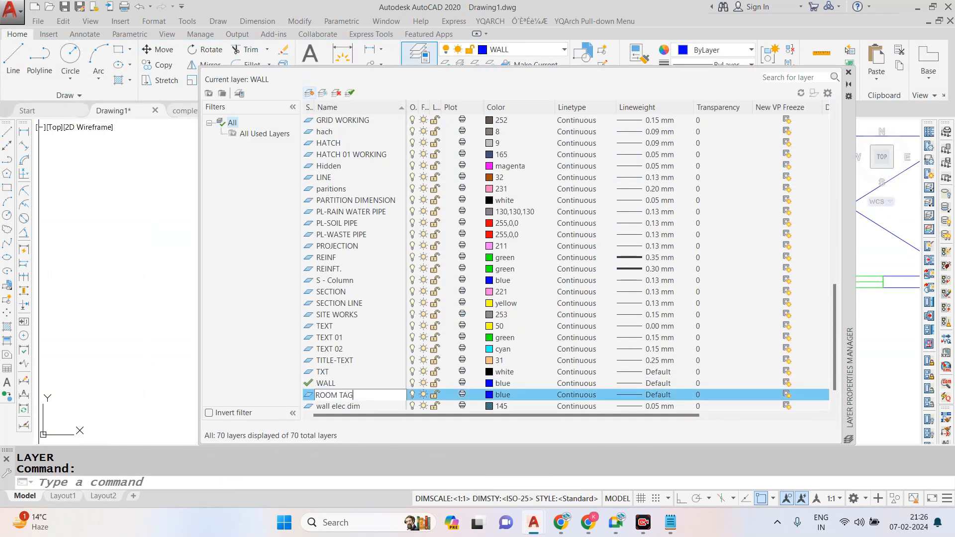
pyautogui.write('S')
pyautogui.press('Return')
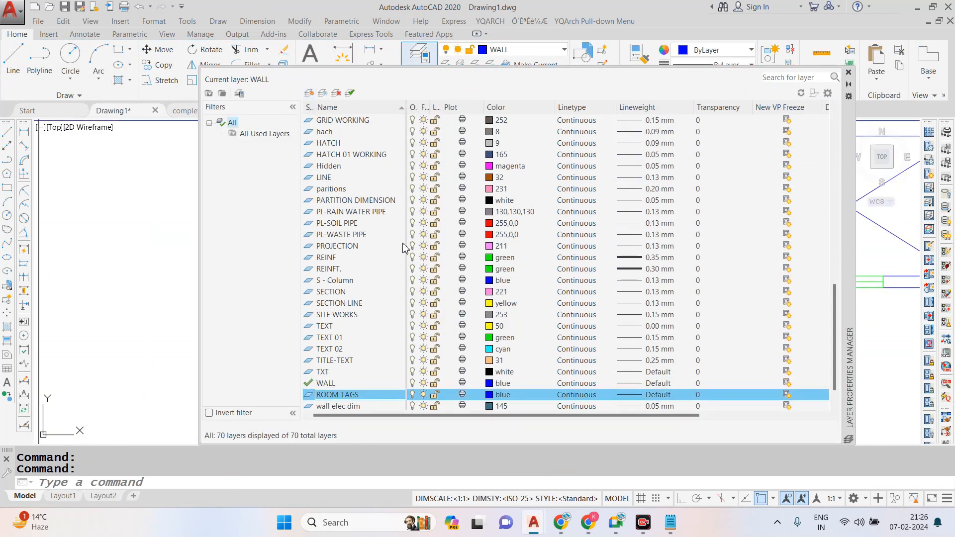
# - Set the ROOM TAGS layer's colour to red and close the layer manager
pyautogui.click(490, 398)
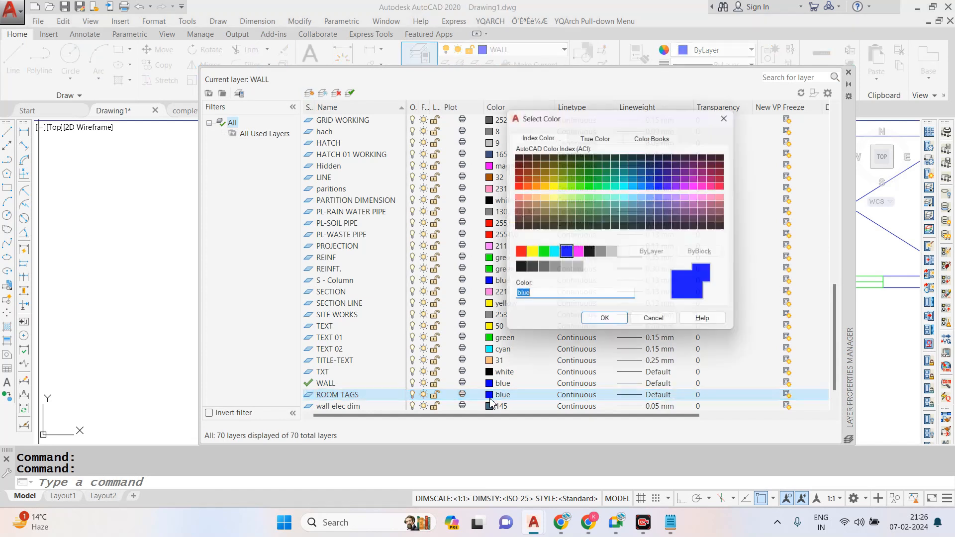
pyautogui.click(542, 185)
pyautogui.click(534, 186)
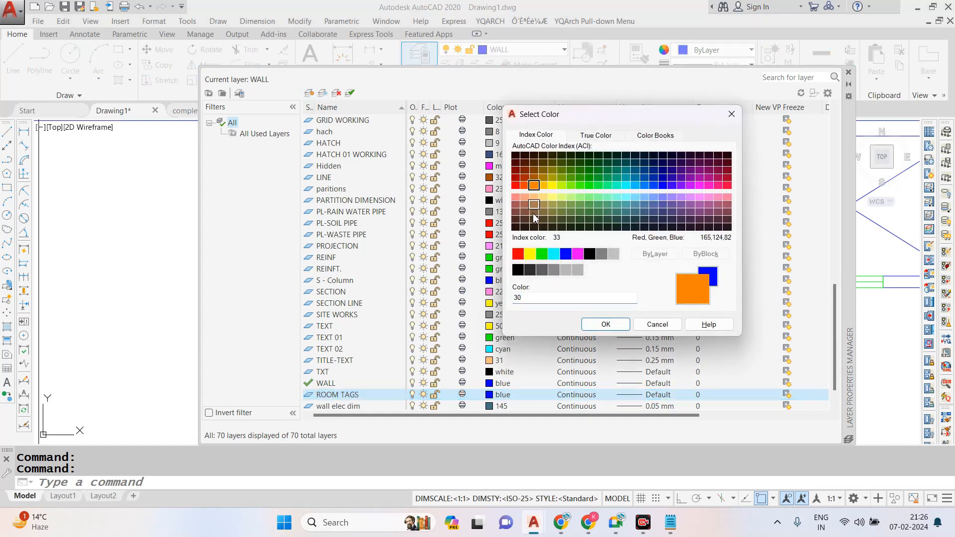
pyautogui.click(518, 254)
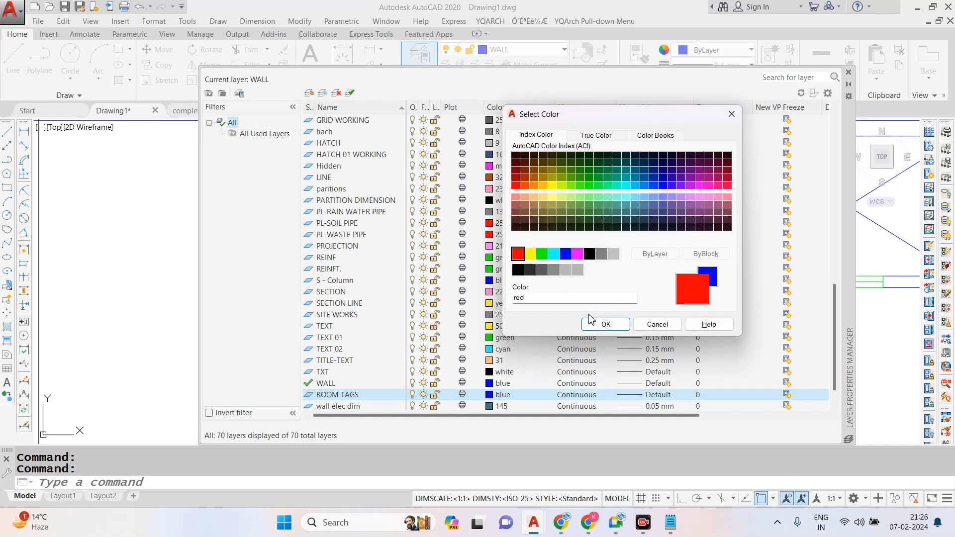
pyautogui.click(606, 324)
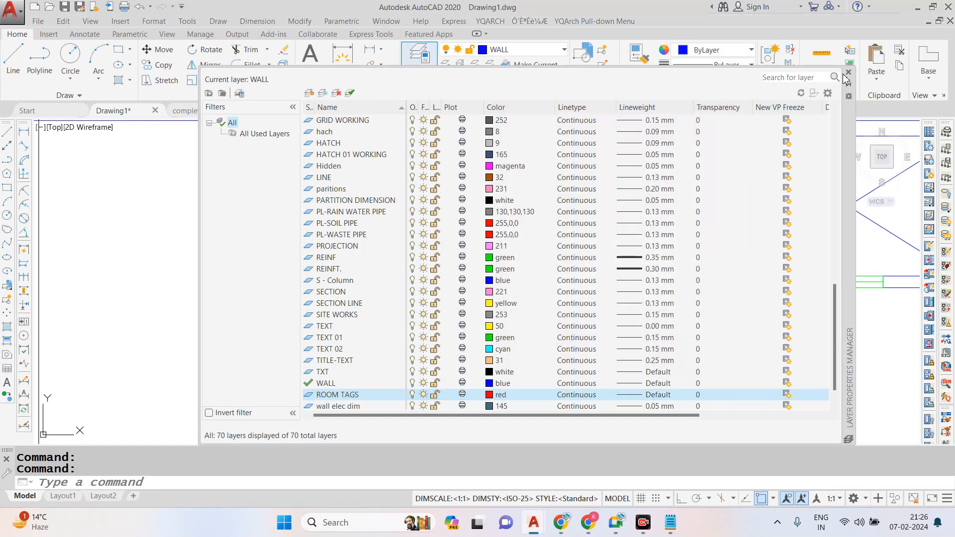
pyautogui.click(849, 72)
pyautogui.press('Escape')
# - Move the BEDROOM label slightly down and to the right within the upper-left room
pyautogui.click(475, 300)
pyautogui.moveTo(543, 350); pyautogui.dragTo(463, 292, button='middle')
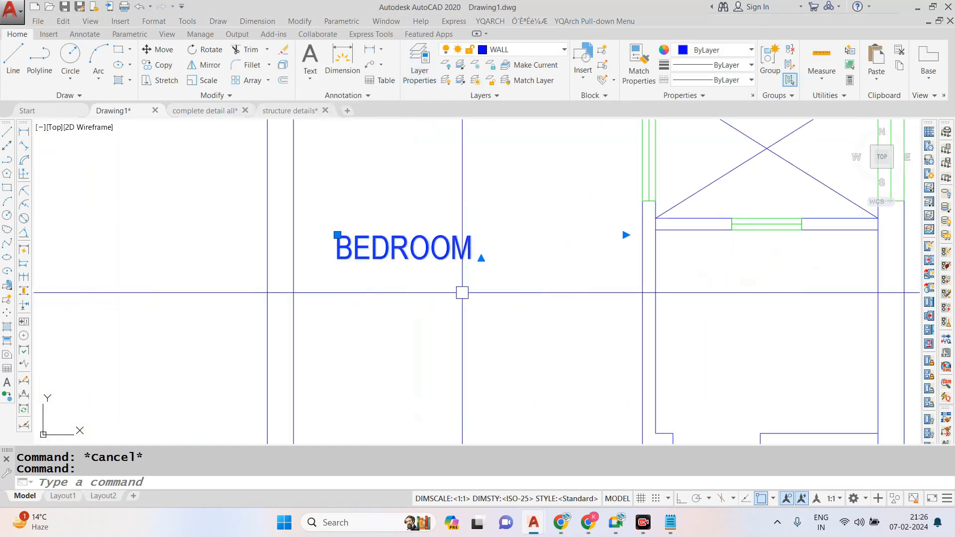
pyautogui.write('m')
pyautogui.press('Return')
pyautogui.click(450, 275)
pyautogui.click(506, 321)
pyautogui.scroll(-2, 460, 277)
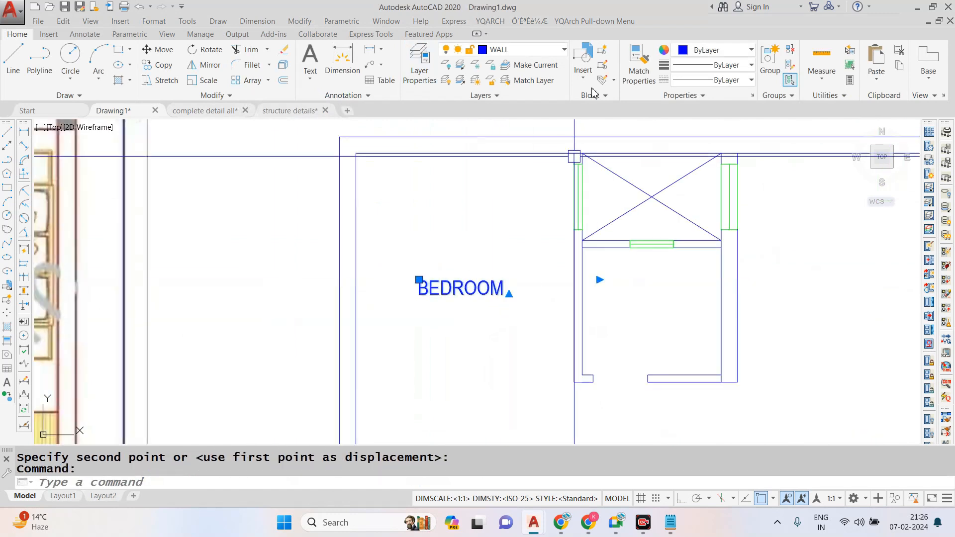
# - Assign the BEDROOM label to the ROOM TAGS layer
pyautogui.click(528, 49)
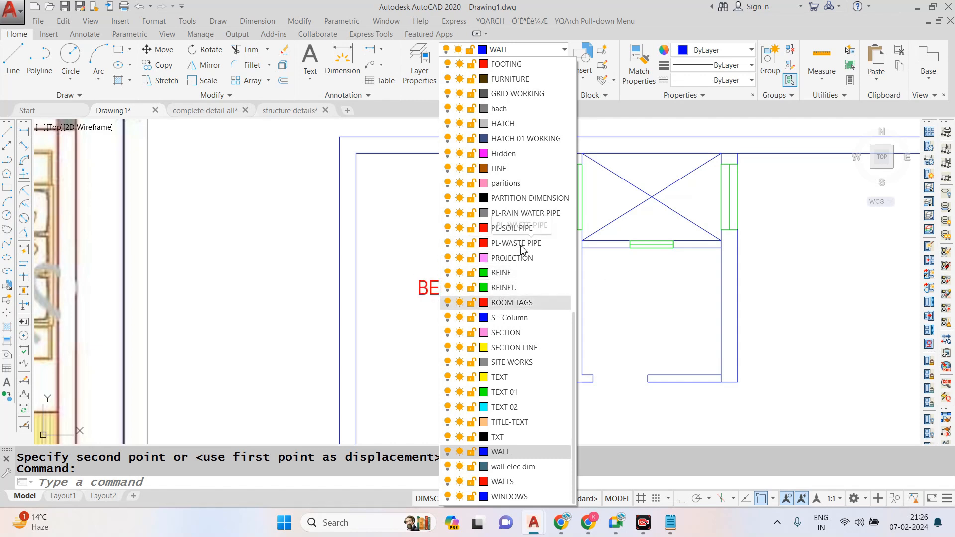
pyautogui.click(501, 303)
pyautogui.press('Escape')
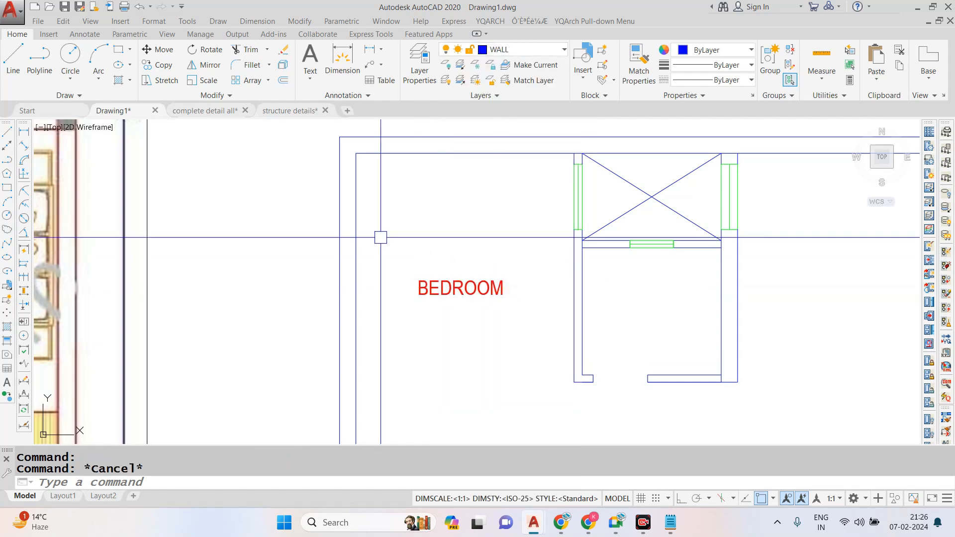
# - Set the BEDROOM label's text height to 9"
pyautogui.moveTo(471, 275); pyautogui.dragTo(416, 252, button='middle')
pyautogui.doubleClick(415, 264)
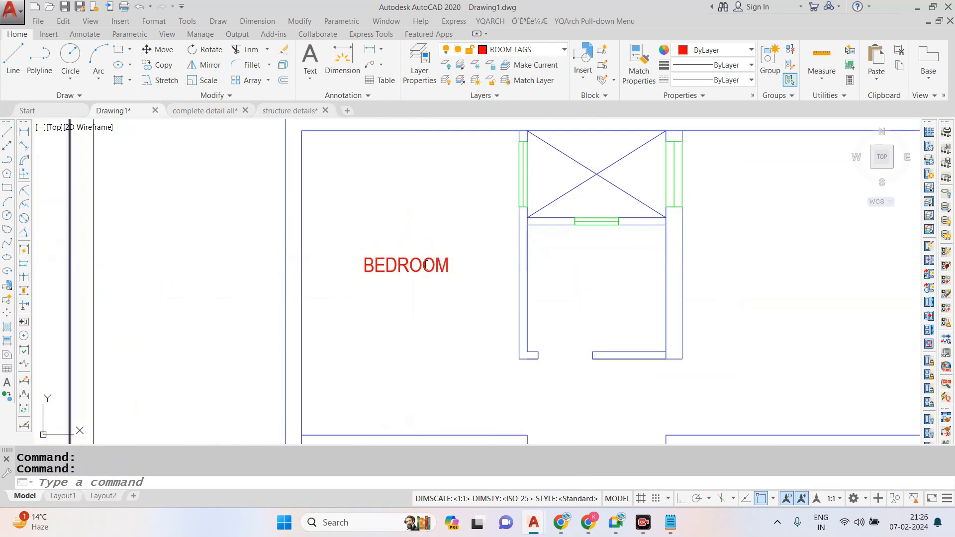
pyautogui.click(139, 67)
pyautogui.write('9')
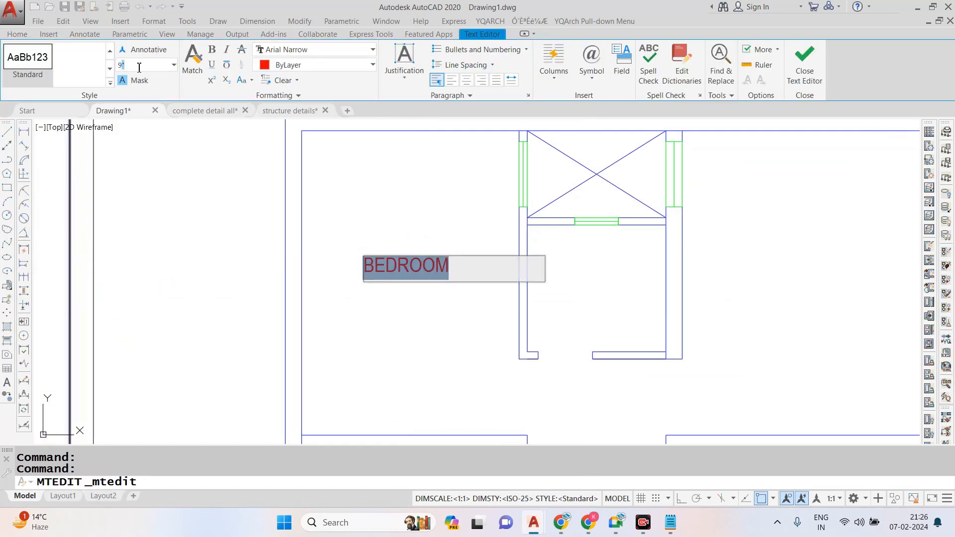
pyautogui.write('"')
pyautogui.press('Return')
pyautogui.click(219, 150)
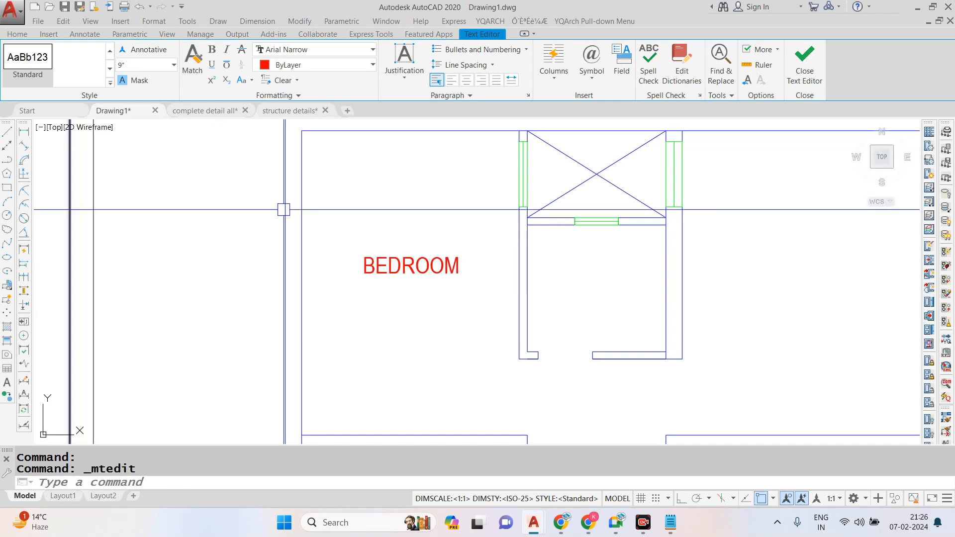
# - Copy the BEDROOM label into the crossed duct, the toilet below it and the upper-right bedroom
pyautogui.scroll(-3, 381, 238)
pyautogui.scroll(3, 373, 246)
pyautogui.click(401, 250)
pyautogui.write('co')
pyautogui.press('Return')
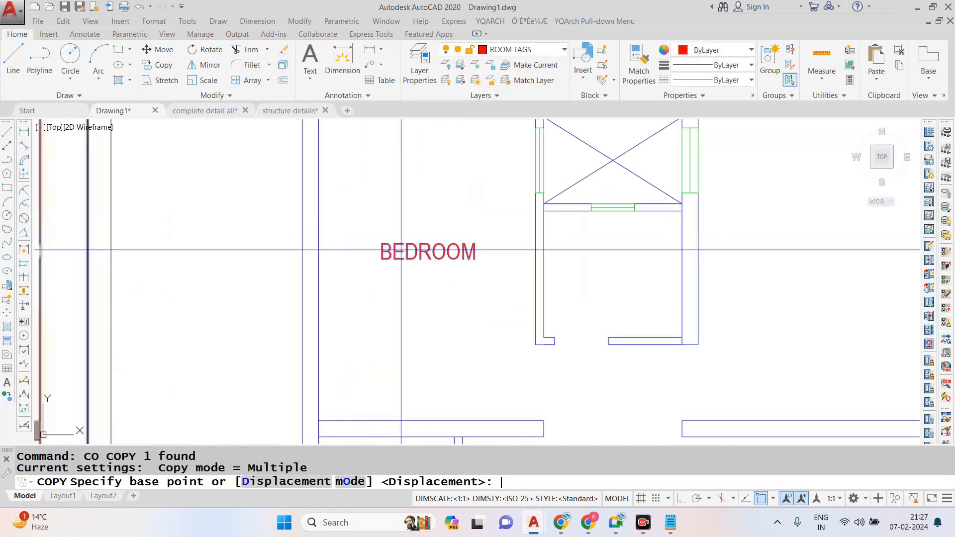
pyautogui.click(438, 251)
pyautogui.scroll(-2, 424, 322)
pyautogui.scroll(4, 549, 229)
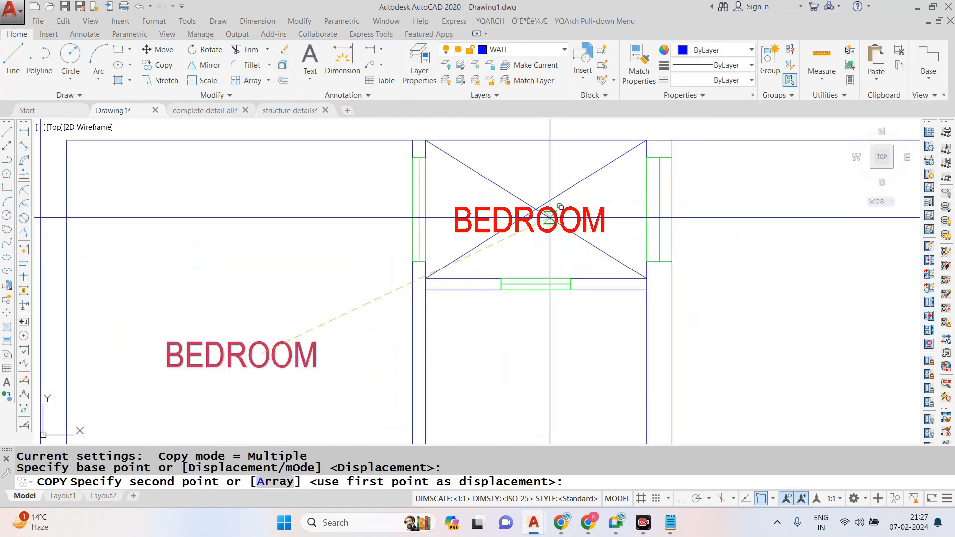
pyautogui.click(549, 217)
pyautogui.scroll(-2, 543, 219)
pyautogui.scroll(-2, 544, 224)
pyautogui.scroll(2, 547, 293)
pyautogui.click(566, 266)
pyautogui.click(766, 256)
# - Place further copies of the BEDROOM label in the dining and living area, the lower-left room and the common toilet
pyautogui.scroll(-4, 523, 167)
pyautogui.scroll(4, 445, 319)
pyautogui.scroll(-2, 493, 257)
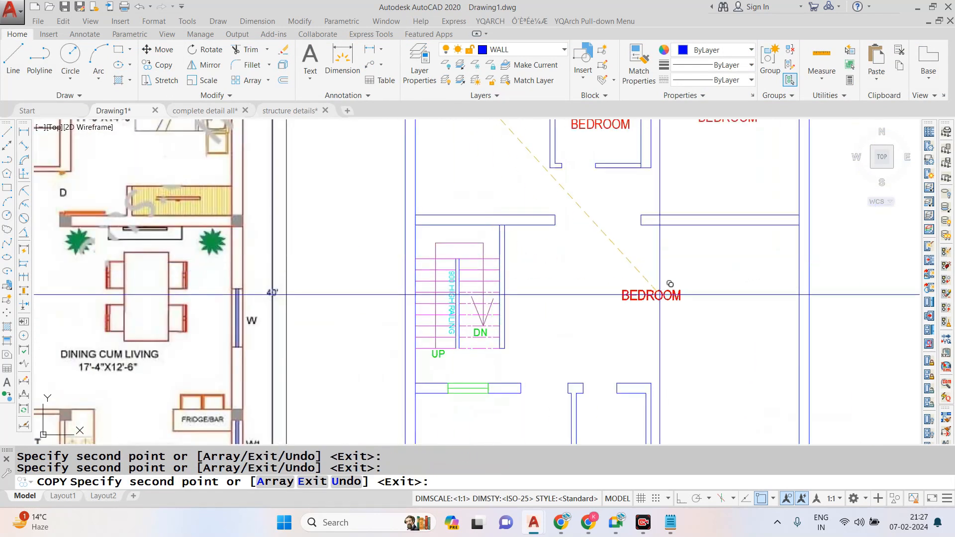
pyautogui.click(701, 303)
pyautogui.scroll(-2, 562, 199)
pyautogui.scroll(2, 522, 373)
pyautogui.click(521, 370)
pyautogui.click(598, 347)
# - Place copies of the BEDROOM label in the kitchen and in the front strip below the lower-left room
pyautogui.scroll(-2, 592, 251)
pyautogui.scroll(4, 668, 288)
pyautogui.click(719, 308)
pyautogui.scroll(-4, 633, 231)
pyautogui.scroll(2, 636, 324)
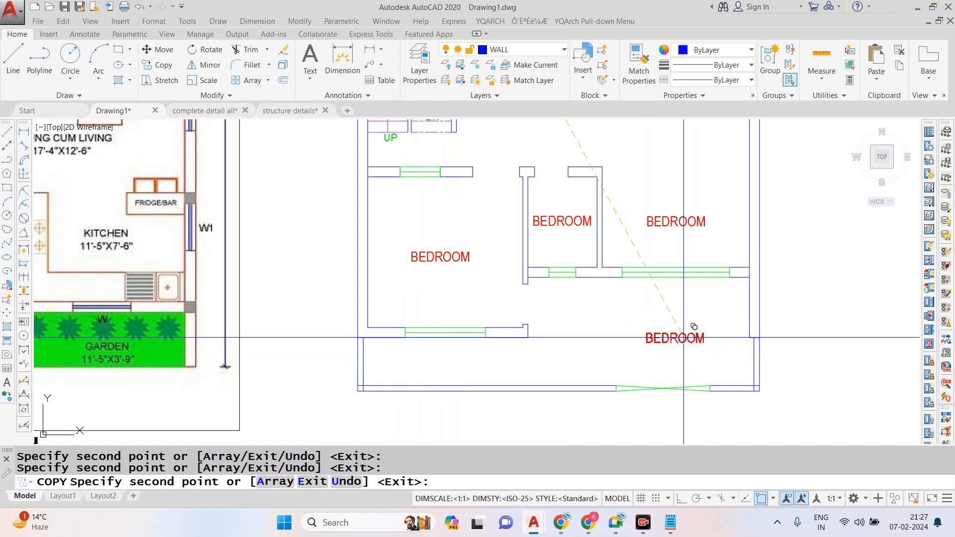
pyautogui.press('Escape')
pyautogui.scroll(-3, 468, 343)
pyautogui.scroll(3, 638, 328)
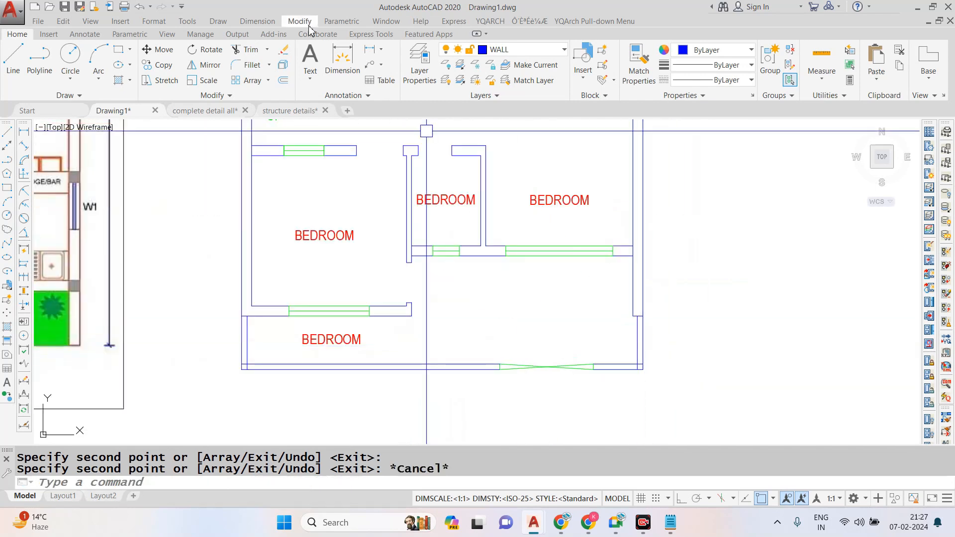
# - Measure the depth of the front open area from the kitchen wall to the boundary wall with a linear dimension
pyautogui.press('Escape')
pyautogui.press('Escape')
pyautogui.click(257, 21)
pyautogui.click(267, 55)
pyautogui.click(590, 256)
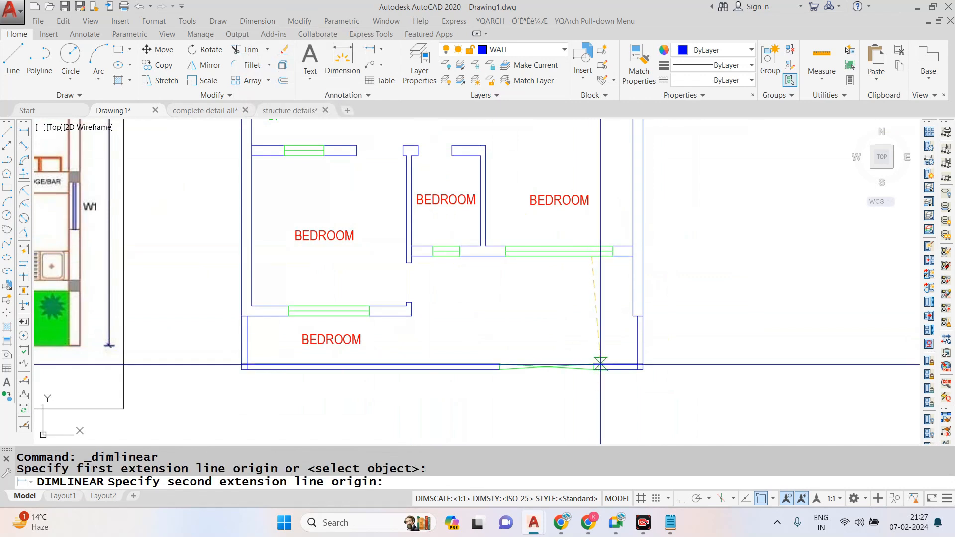
pyautogui.click(602, 367)
pyautogui.scroll(2, 595, 337)
pyautogui.scroll(-2, 595, 337)
pyautogui.press('Escape')
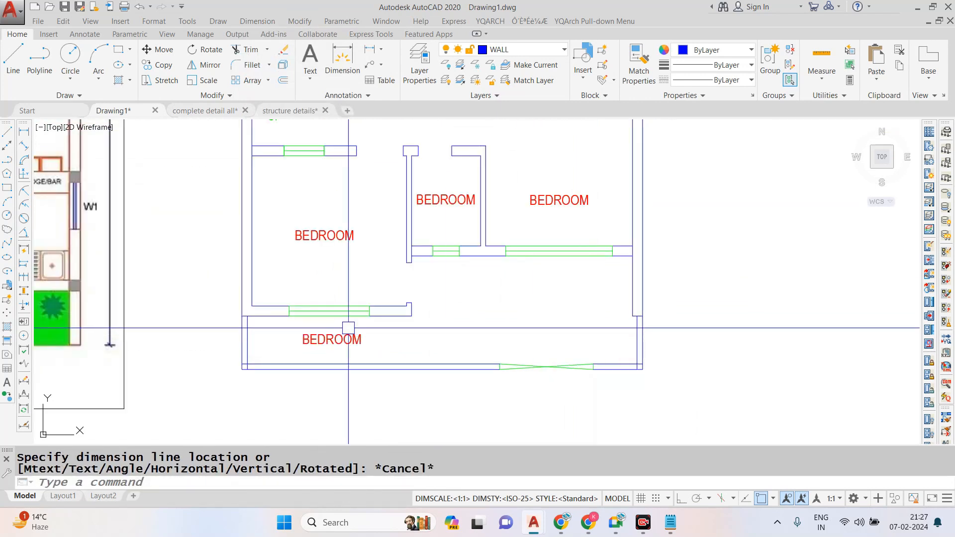
# - Copy the BEDROOM label from the front strip into the open area below the kitchen
pyautogui.click(357, 335)
pyautogui.write('CO')
pyautogui.press('Return')
pyautogui.click(368, 333)
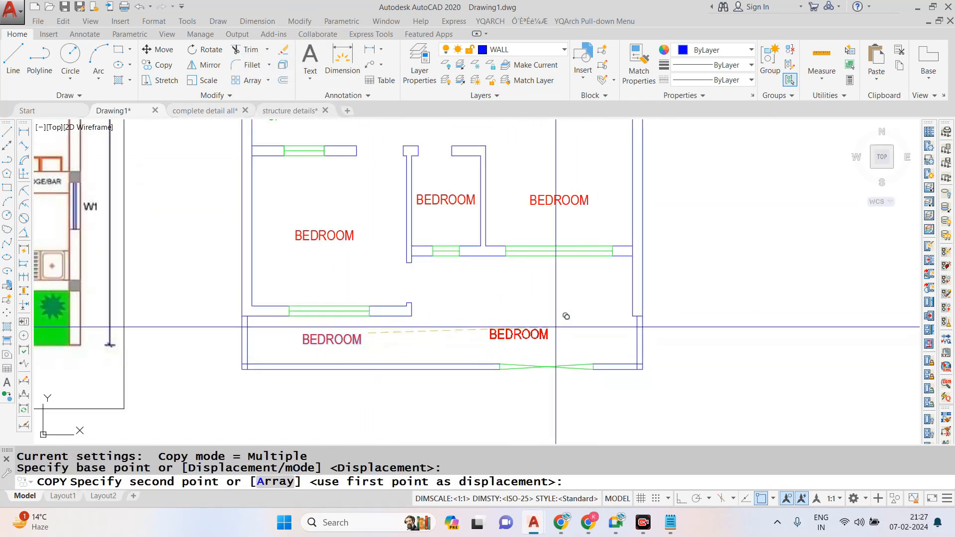
pyautogui.click(614, 300)
pyautogui.press('Escape')
# - Change the label of the room below the crossed duct to TOILET
pyautogui.scroll(-2, 503, 345)
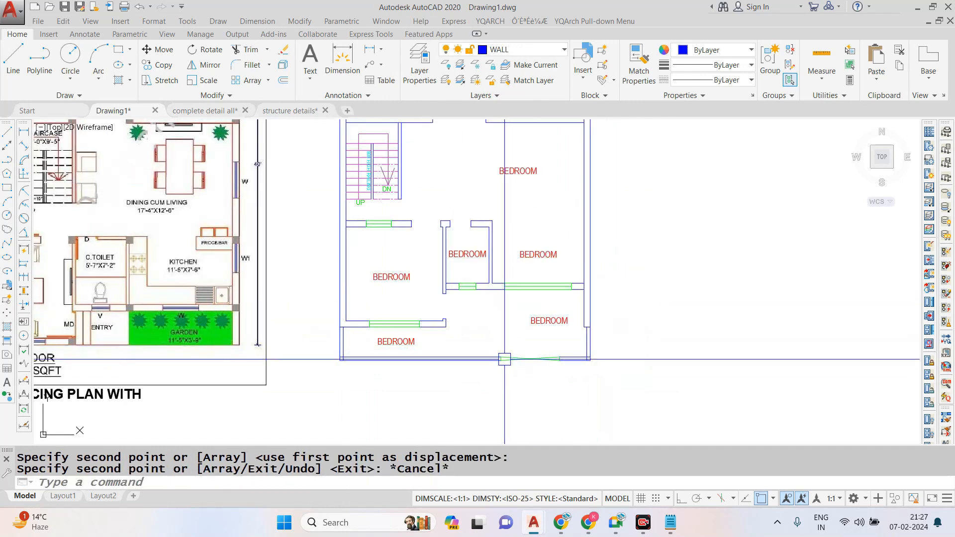
pyautogui.scroll(-4, 503, 363)
pyautogui.scroll(4, 471, 244)
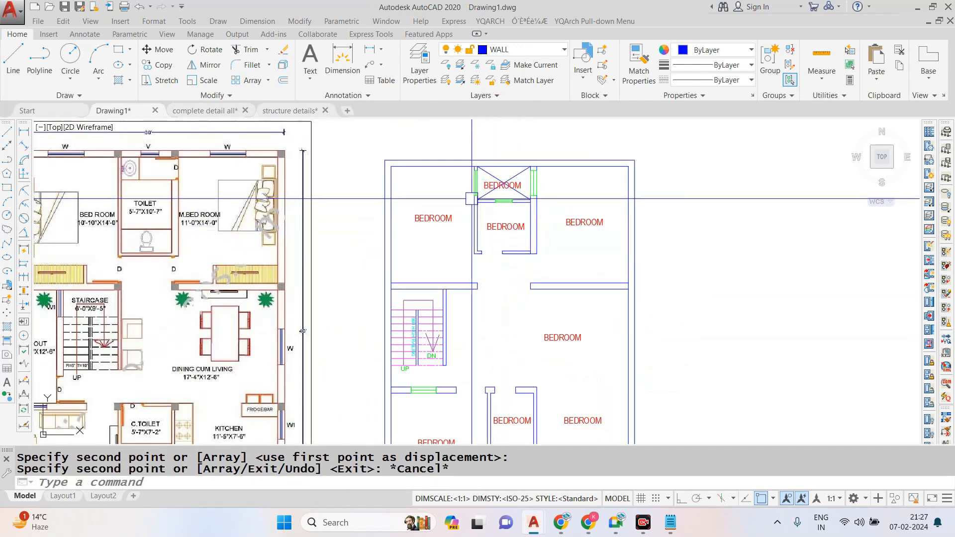
pyautogui.scroll(4, 506, 228)
pyautogui.doubleClick(510, 239)
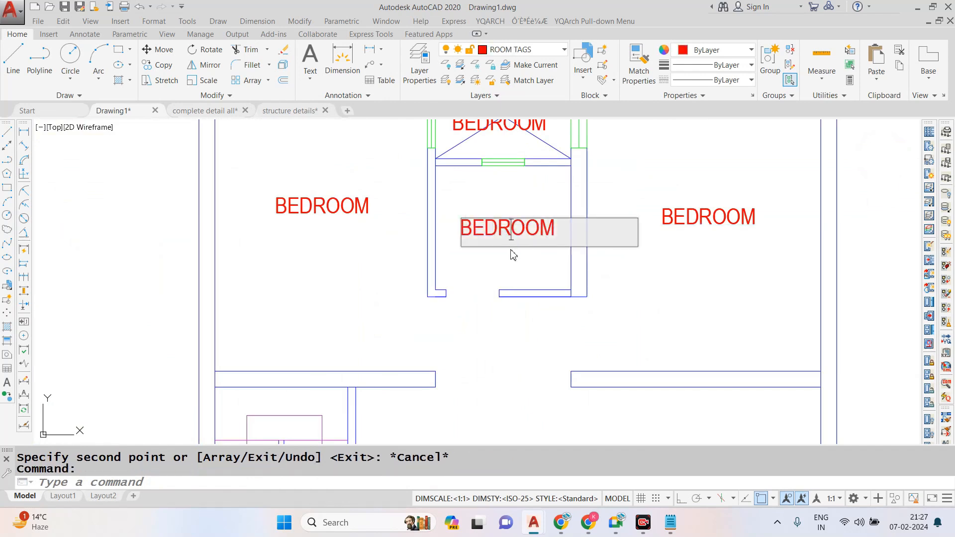
pyautogui.write('TOILET')
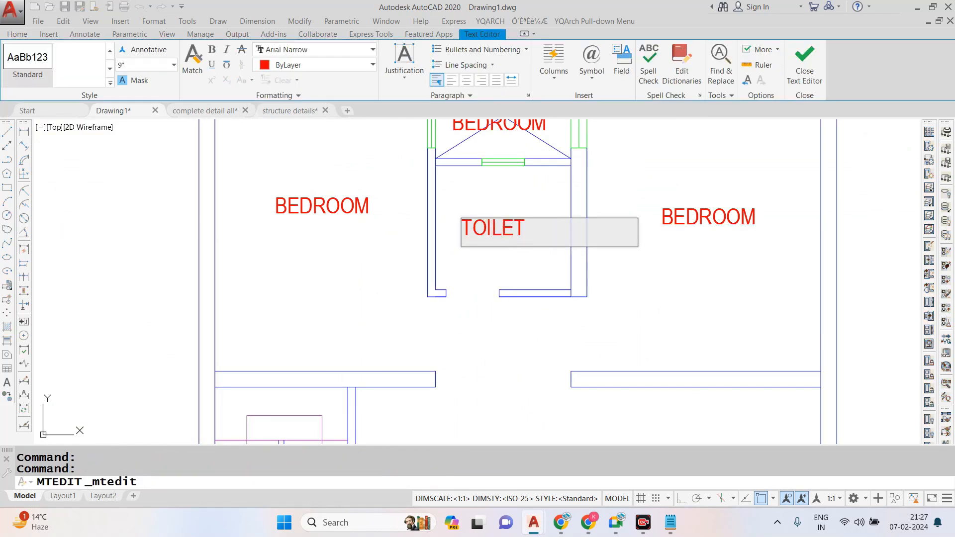
pyautogui.click(522, 369)
pyautogui.scroll(-4, 522, 369)
pyautogui.press('Escape')
# - Change the crossed duct's label to O.T.S and move it to the middle of the duct
pyautogui.scroll(4, 524, 266)
pyautogui.doubleClick(536, 285)
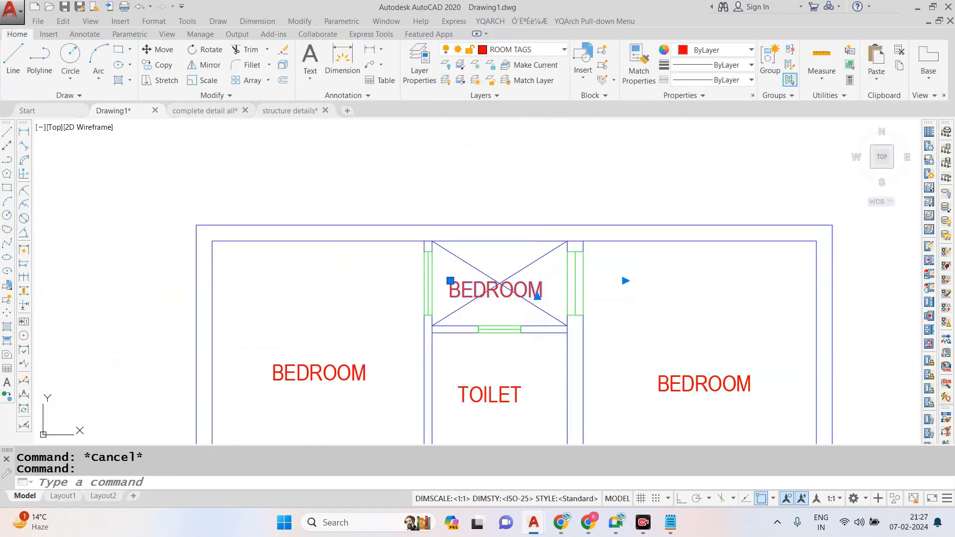
pyautogui.write('O.T.S')
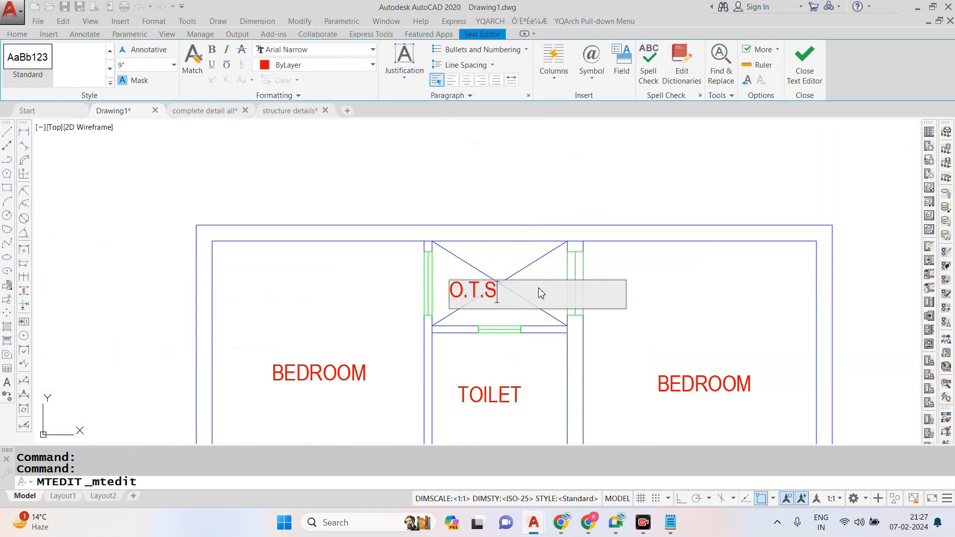
pyautogui.click(554, 203)
pyautogui.scroll(4, 474, 277)
pyautogui.write('M')
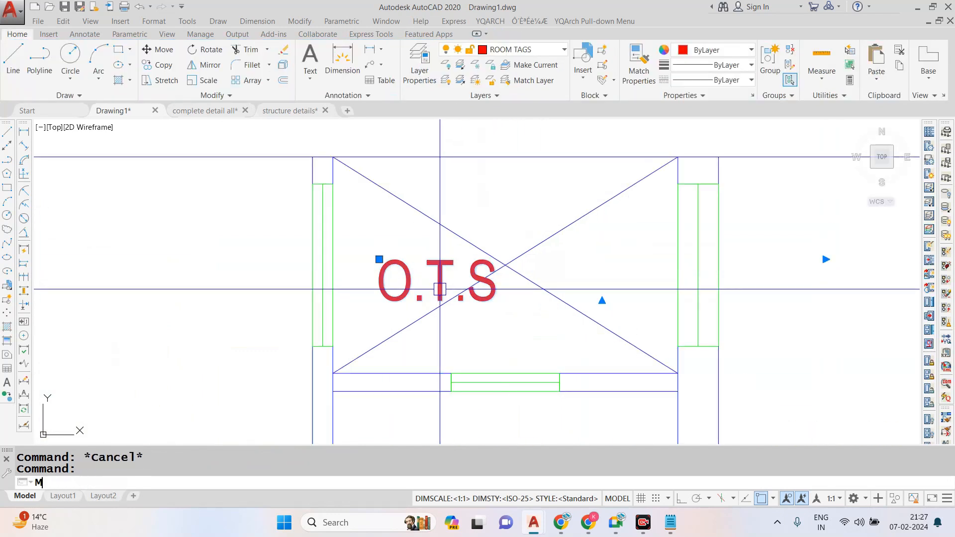
pyautogui.press('Return')
pyautogui.click(522, 275)
pyautogui.click(572, 273)
# - Check the labels of the upper rooms against the room names in the reference plan
pyautogui.scroll(-7, 657, 279)
pyautogui.scroll(5, 659, 299)
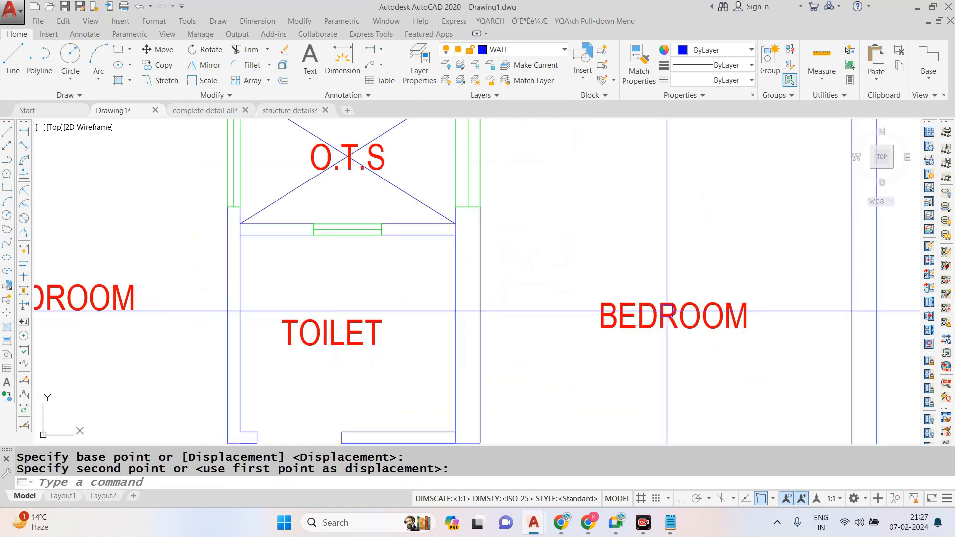
pyautogui.scroll(-2, 662, 318)
pyautogui.scroll(-2, 663, 306)
pyautogui.click(664, 290)
pyautogui.scroll(-4, 635, 269)
pyautogui.scroll(4, 621, 273)
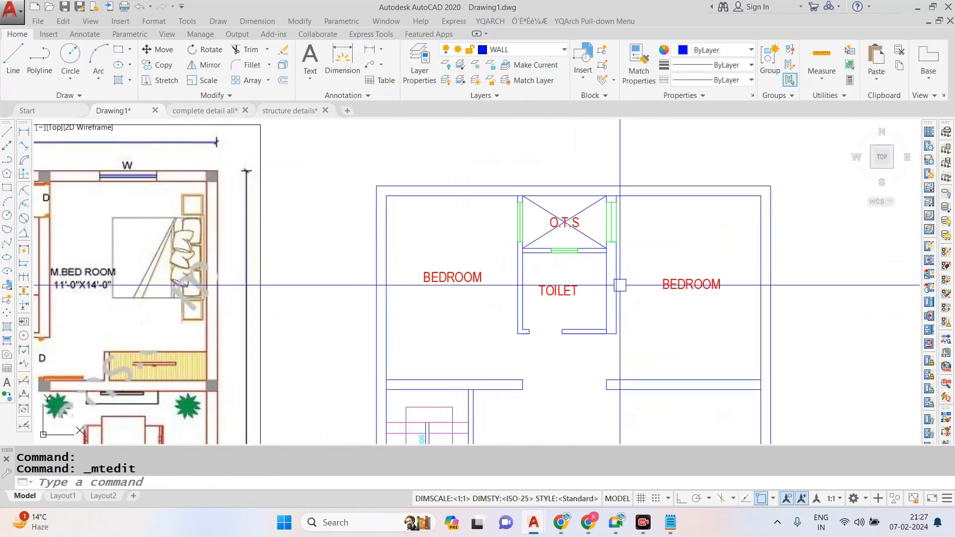
pyautogui.scroll(-2, 620, 285)
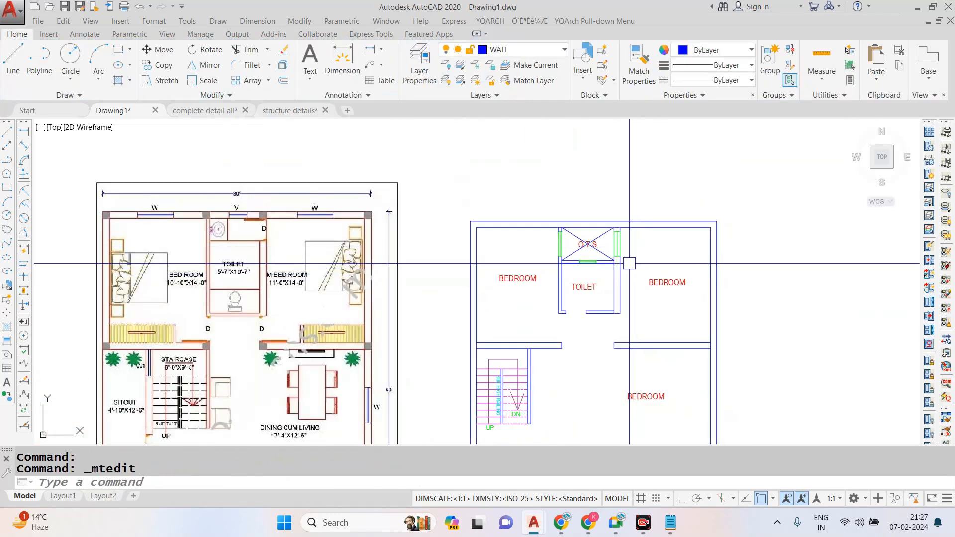
pyautogui.scroll(-2, 597, 224)
pyautogui.scroll(2, 579, 272)
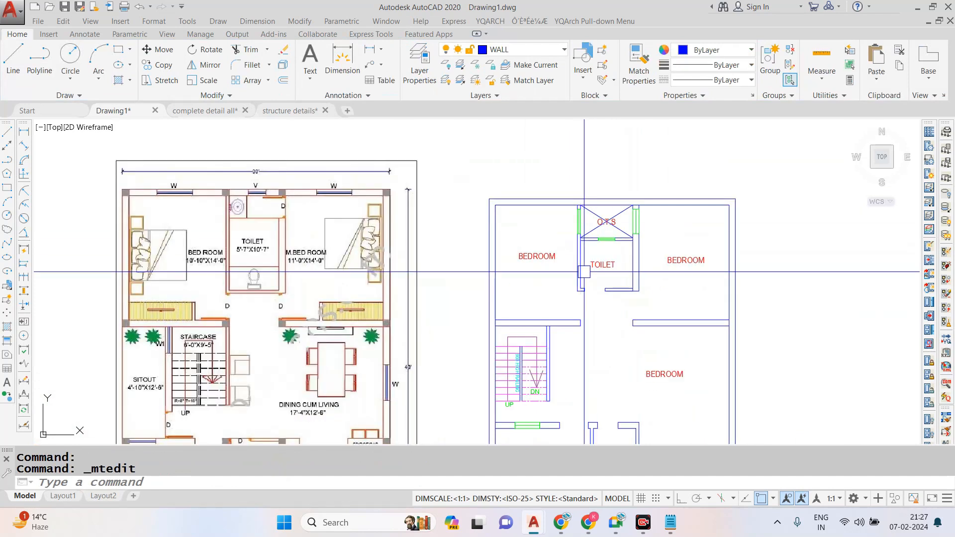
# - Change the BEDROOM label in the large room beside the staircase to DINING /LIVING
pyautogui.scroll(-2, 597, 298)
pyautogui.scroll(4, 650, 325)
pyautogui.doubleClick(654, 327)
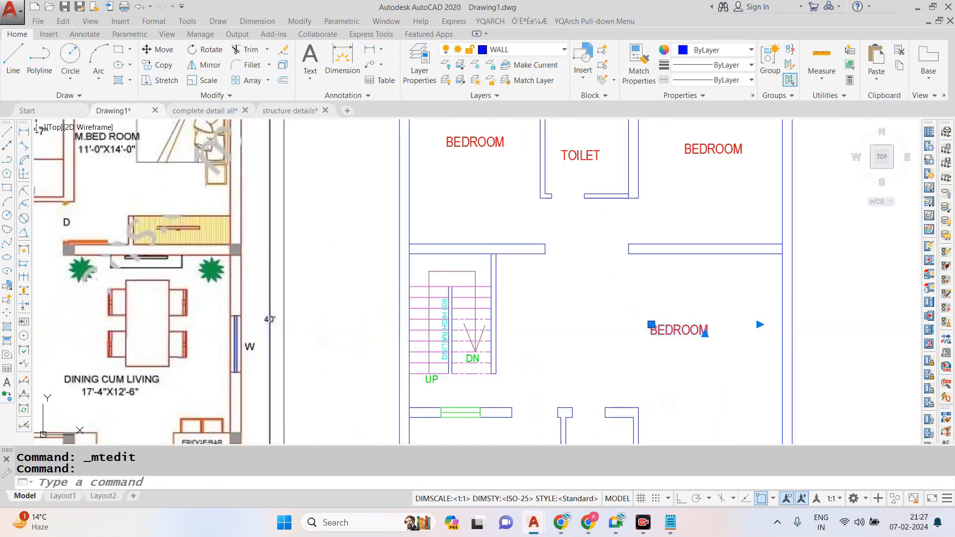
pyautogui.press('BackSpace')
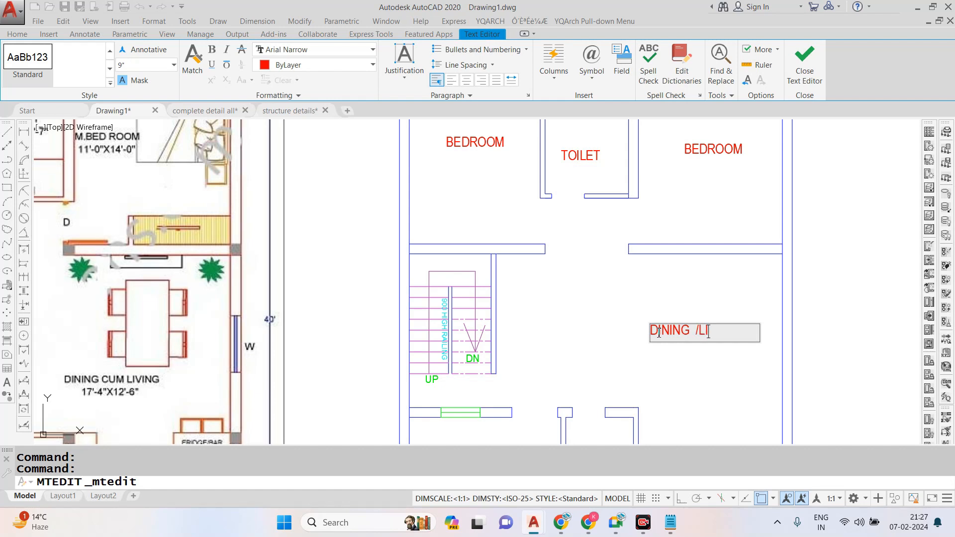
pyautogui.press('Escape')
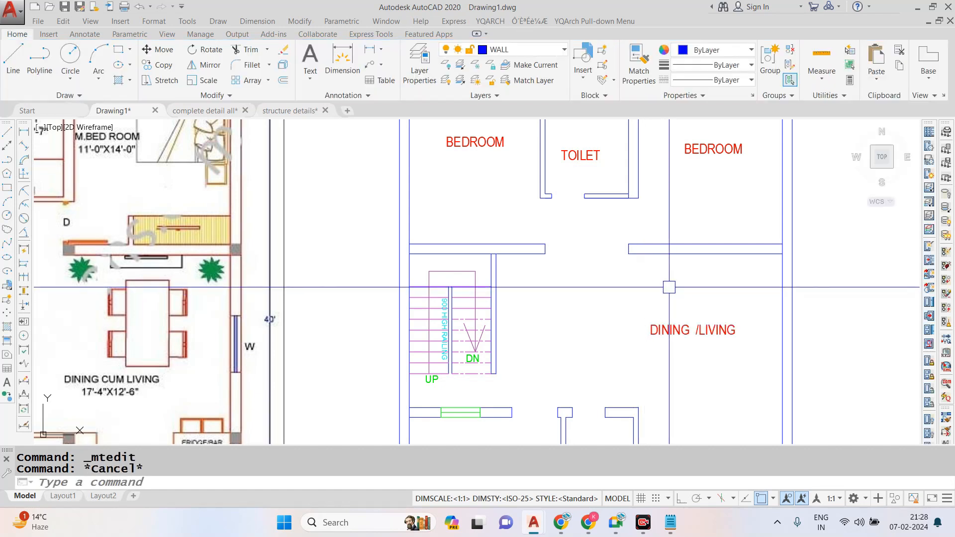
# - Change the BEDROOM label in the lower-left room to DRG.ROOM
pyautogui.scroll(-5, 592, 279)
pyautogui.scroll(5, 545, 368)
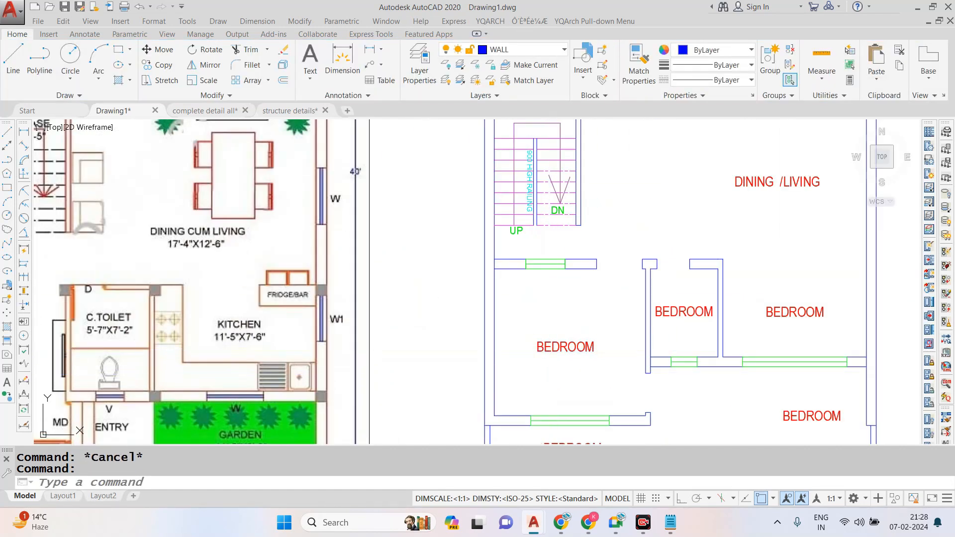
pyautogui.doubleClick(548, 366)
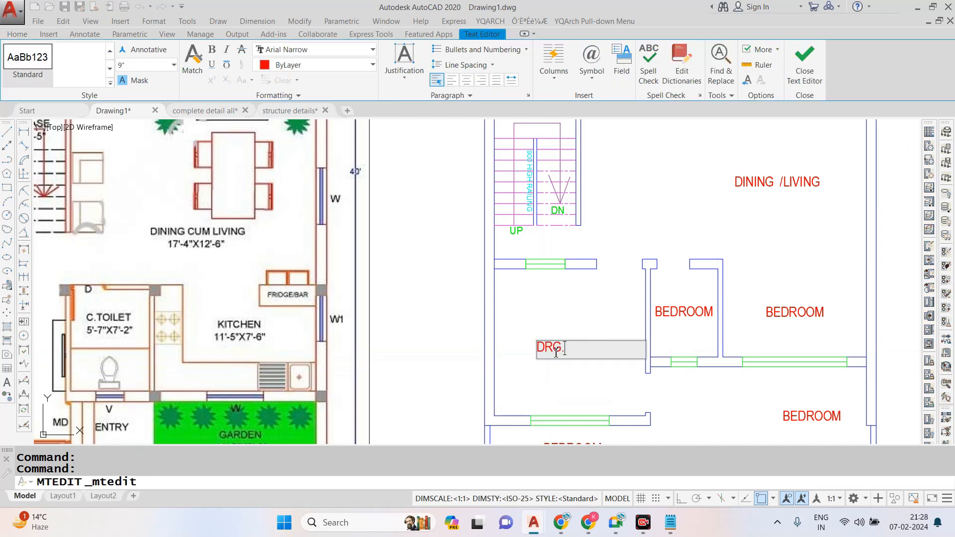
pyautogui.click(593, 315)
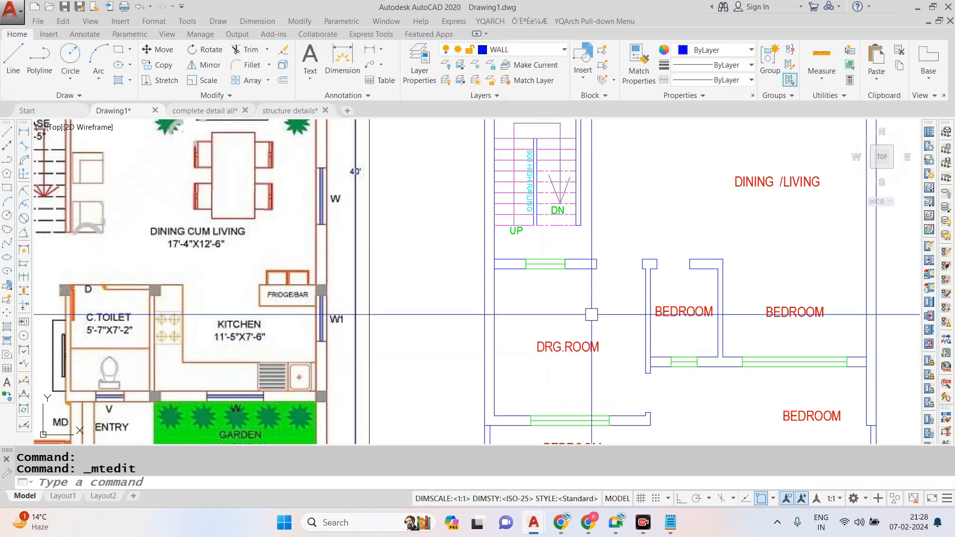
pyautogui.press('Escape')
# - Change the label of the small room between the drawing room and the kitchen to TOILET
pyautogui.doubleClick(682, 318)
pyautogui.write('TOILE')
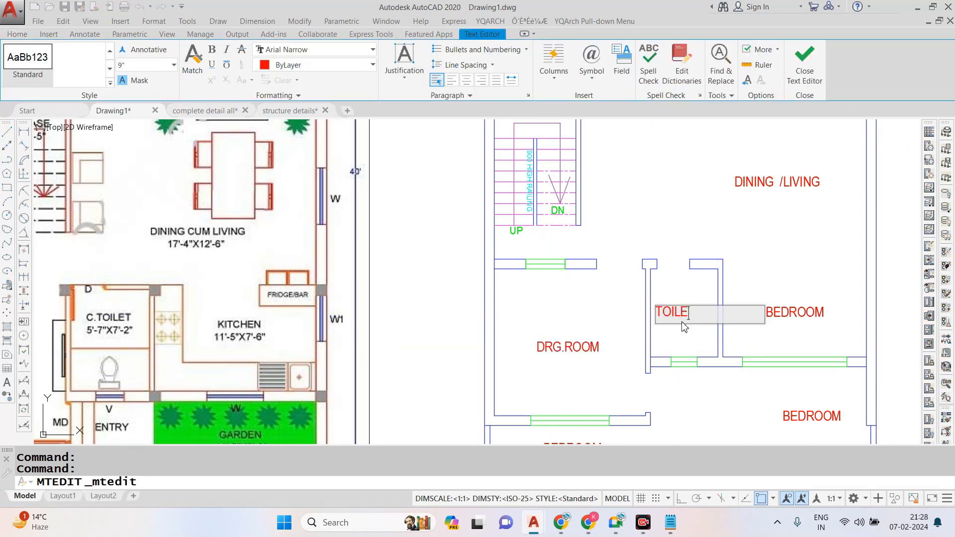
pyautogui.click(772, 242)
pyautogui.press('Escape')
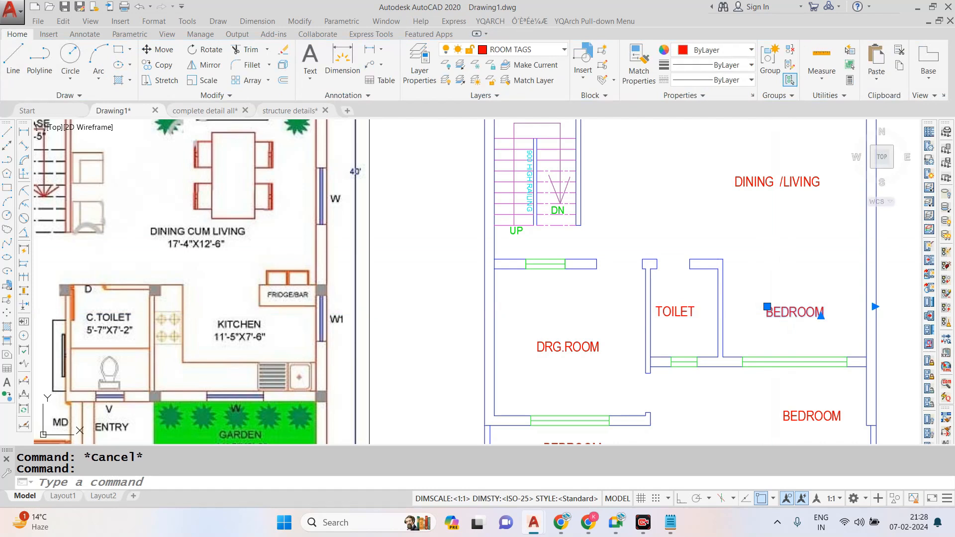
# - Change the BEDROOM label in the room right of the common toilet to KITCHEN
pyautogui.doubleClick(791, 314)
pyautogui.write('KITCHEN')
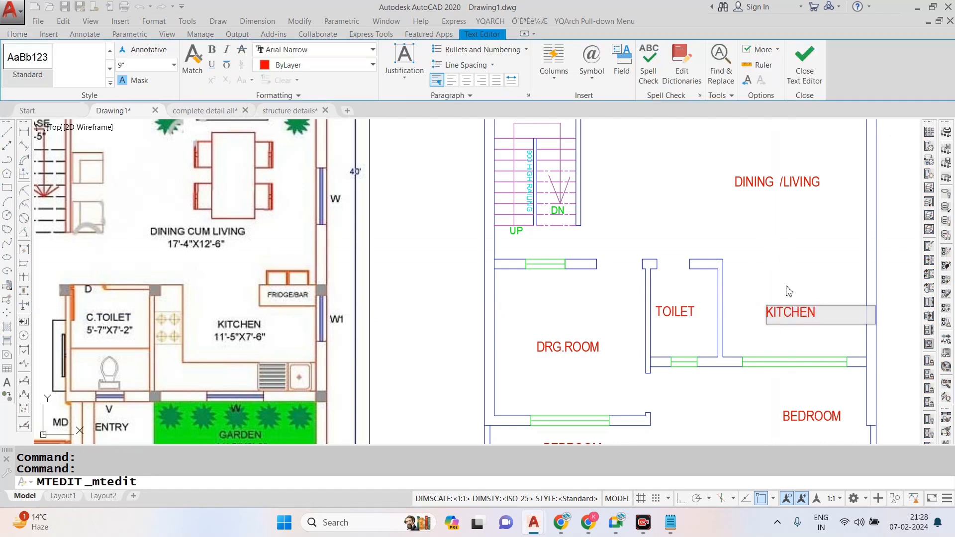
pyautogui.click(787, 286)
pyautogui.scroll(-4, 742, 271)
pyautogui.scroll(4, 754, 319)
pyautogui.press('Escape')
# - Change the BEDROOM label in the open area below the kitchen to PORCH
pyautogui.doubleClick(808, 338)
pyautogui.write('PORCH')
pyautogui.click(746, 343)
pyautogui.press('Escape')
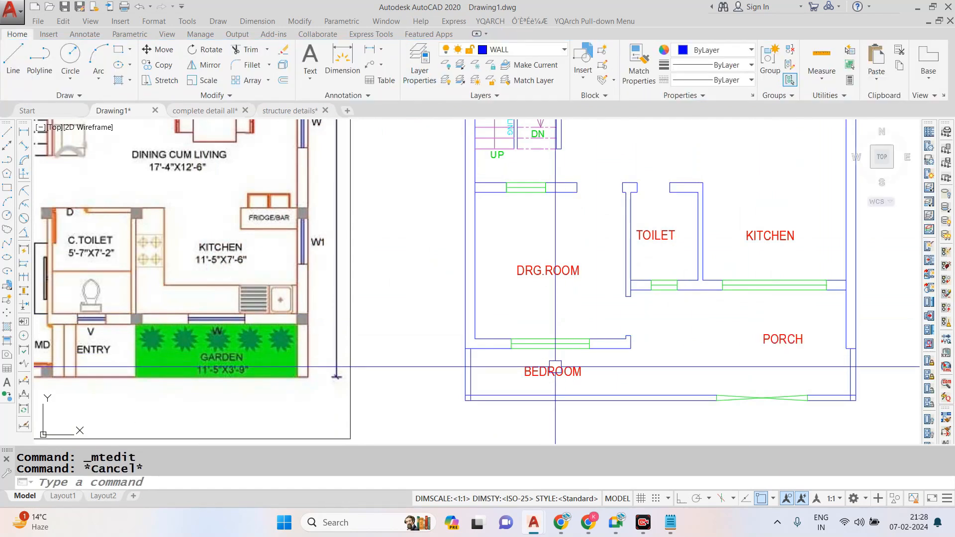
# - Change the BEDROOM label in the front strip below the drawing room to FRONT LAWN
pyautogui.hotkey('ctrl', 'a')
pyautogui.press('Escape')
pyautogui.doubleClick(562, 372)
pyautogui.write('FRON')
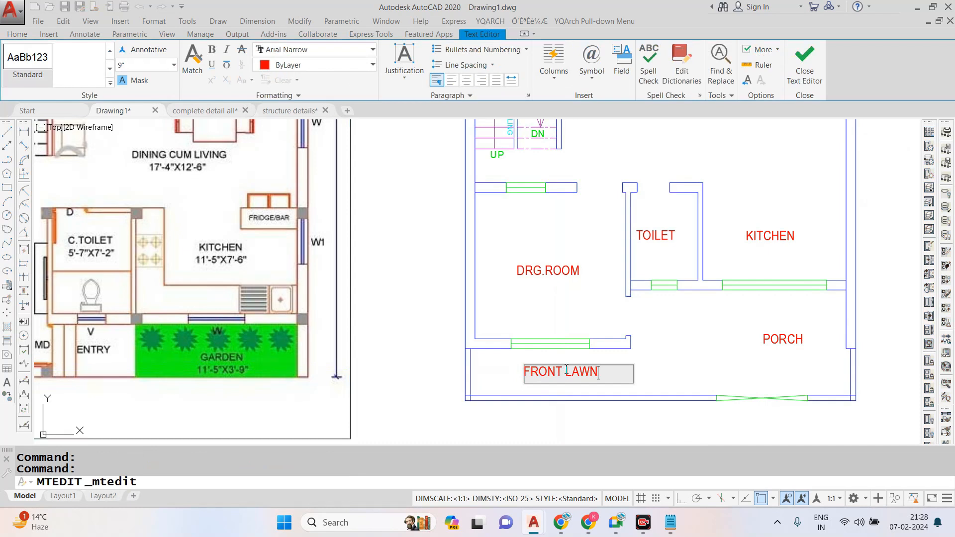
pyautogui.press('Escape')
# - Review the fully labelled floor plan side by side with the reference plan image
pyautogui.scroll(-6, 592, 279)
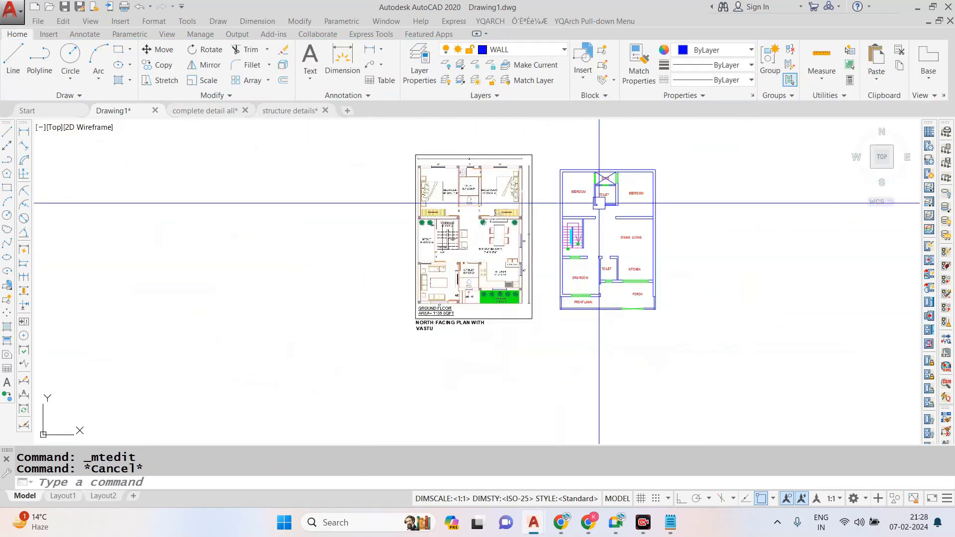
pyautogui.scroll(4, 599, 203)
pyautogui.scroll(-1, 592, 224)
pyautogui.scroll(1, 588, 252)
pyautogui.press('Escape')
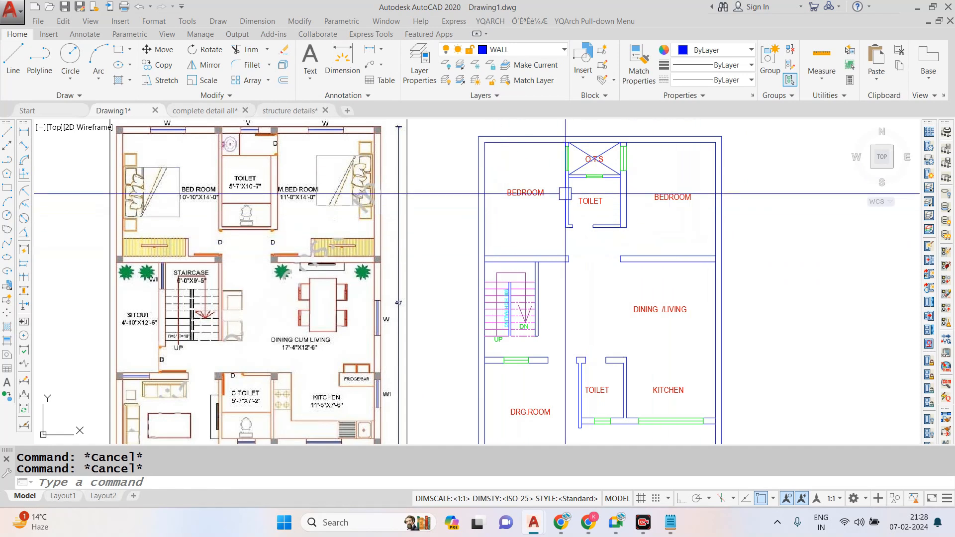
pyautogui.scroll(-2, 572, 279)
pyautogui.scroll(2, 597, 279)
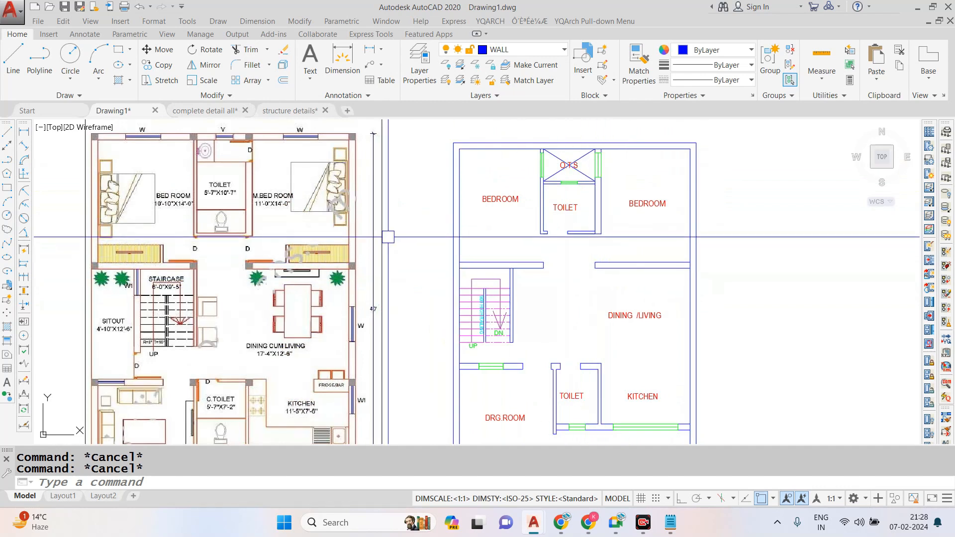
pyautogui.scroll(-2, 388, 165)
pyautogui.scroll(4, 214, 172)
pyautogui.scroll(-1, 368, 189)
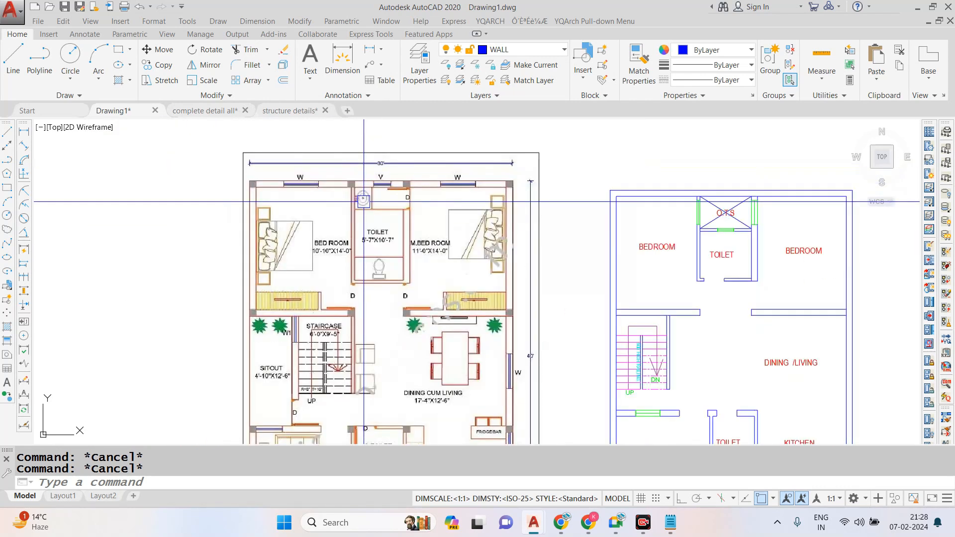
pyautogui.scroll(-1, 404, 182)
pyautogui.scroll(2, 404, 182)
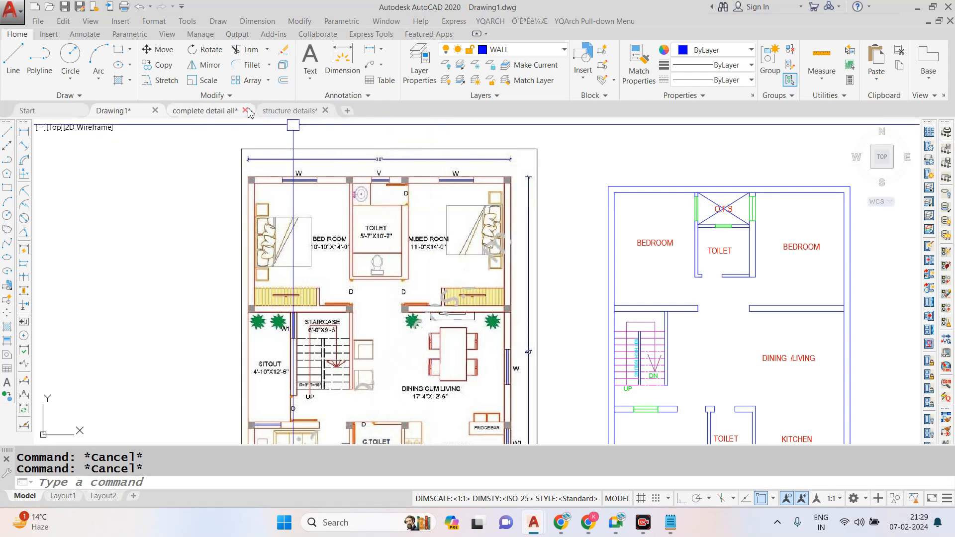
# - Switch to the structure details drawing and find the column footing section for a 1-storey (G+0) building
pyautogui.click(290, 110)
pyautogui.scroll(-2, 441, 235)
pyautogui.scroll(8, 367, 244)
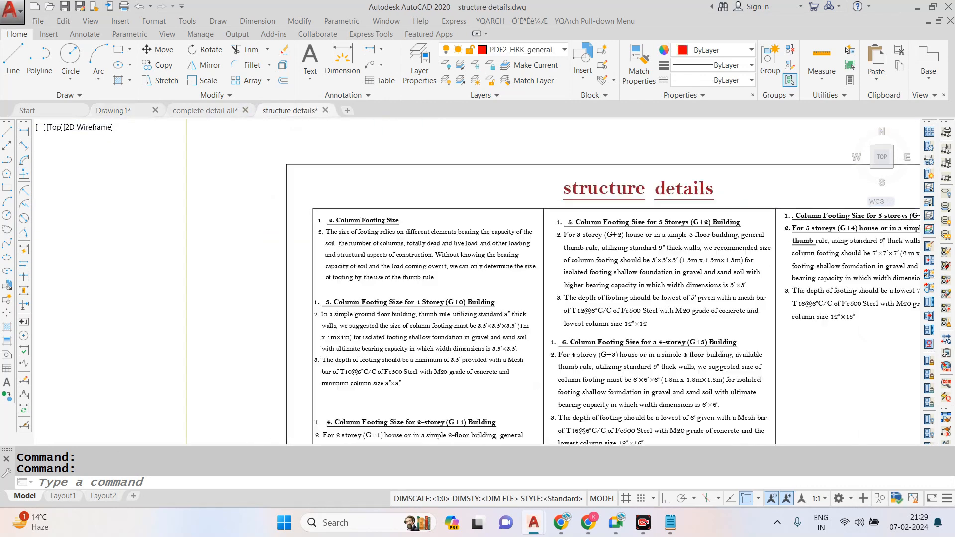
pyautogui.scroll(-6, 365, 219)
pyautogui.scroll(4, 387, 342)
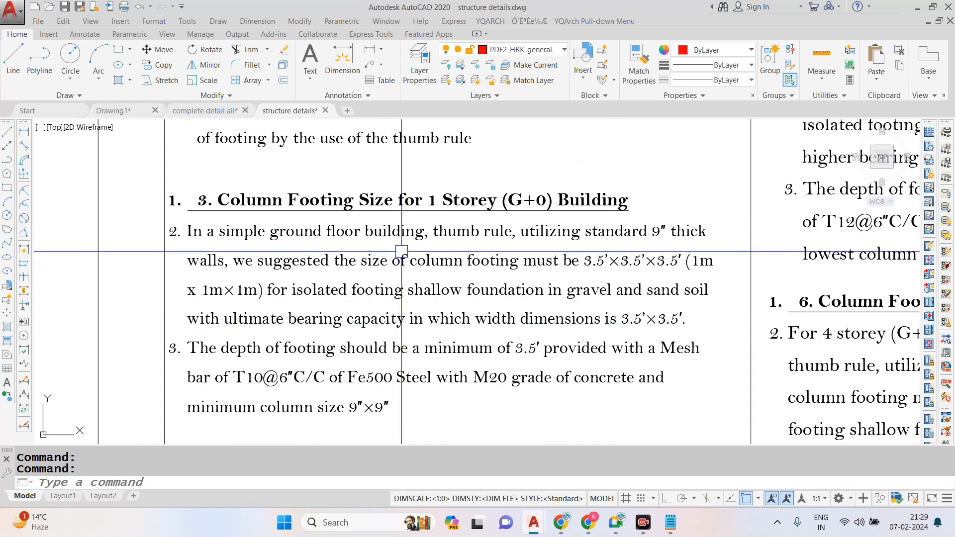
pyautogui.press('Escape')
pyautogui.press('Escape')
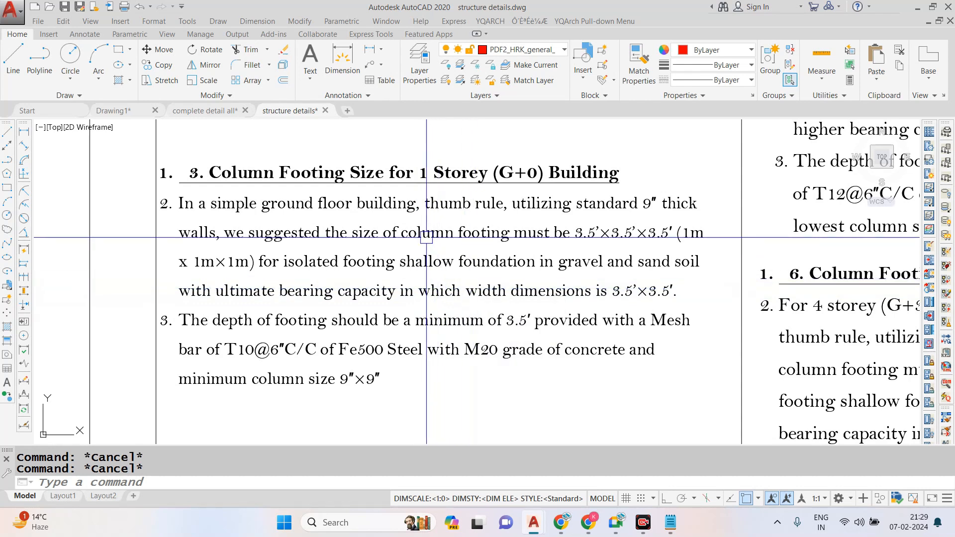
# - Read the 1-storey notes on wall thickness, footing size and depth, mesh bars, concrete grade and minimum column size
pyautogui.scroll(2, 429, 240)
pyautogui.scroll(-2, 438, 240)
pyautogui.scroll(2, 280, 217)
pyautogui.scroll(-2, 290, 216)
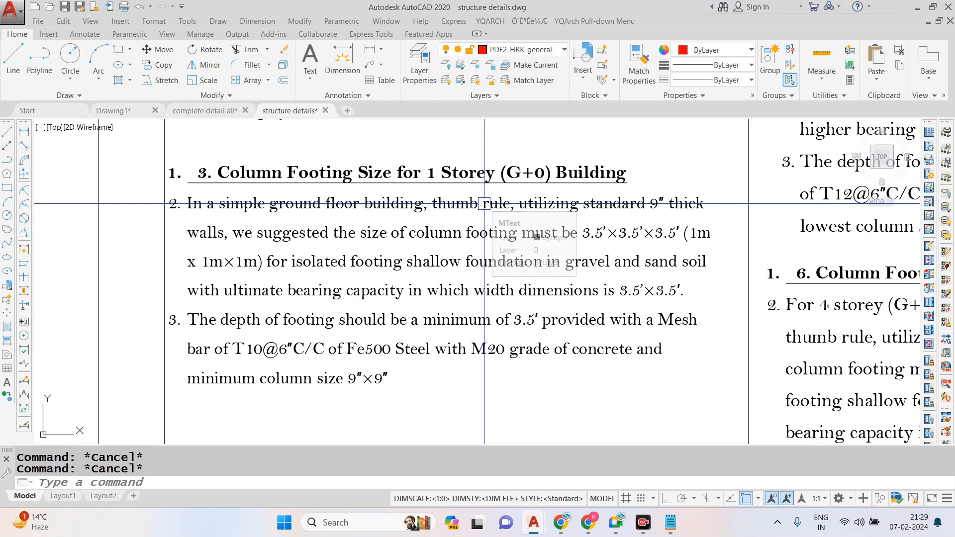
pyautogui.scroll(2, 541, 244)
pyautogui.scroll(-2, 541, 245)
pyautogui.scroll(2, 388, 222)
pyautogui.scroll(-2, 390, 222)
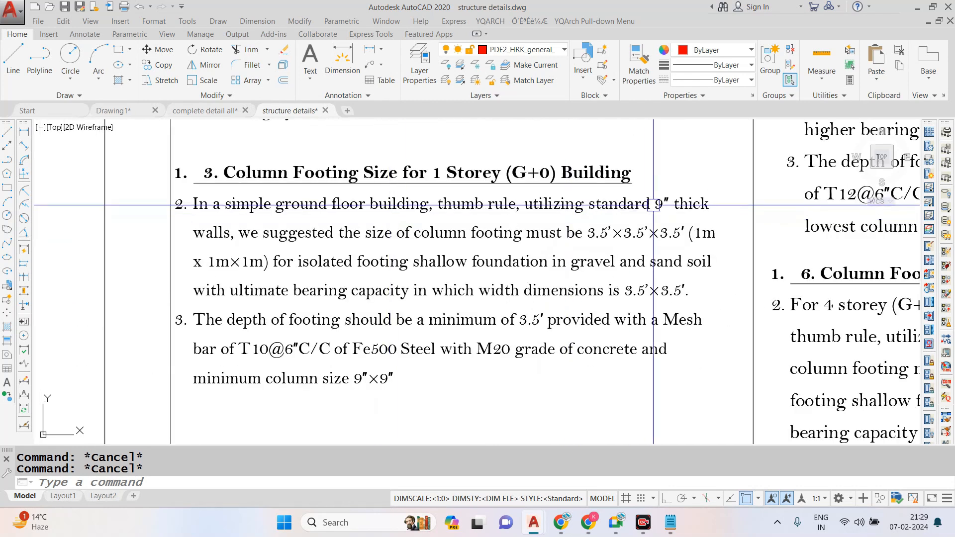
pyautogui.scroll(-2, 525, 248)
pyautogui.scroll(3, 472, 298)
pyautogui.scroll(-2, 448, 323)
pyautogui.scroll(4, 420, 340)
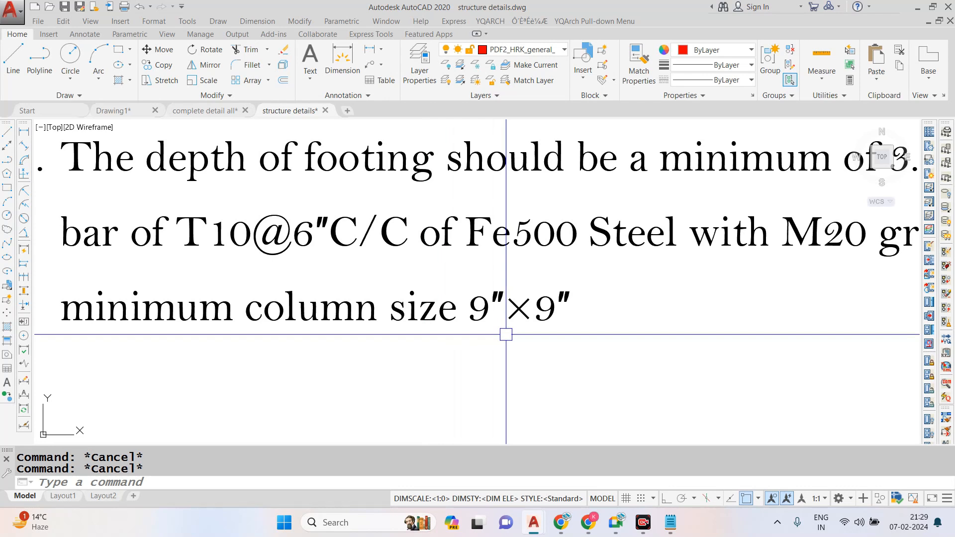
pyautogui.scroll(-1, 473, 275)
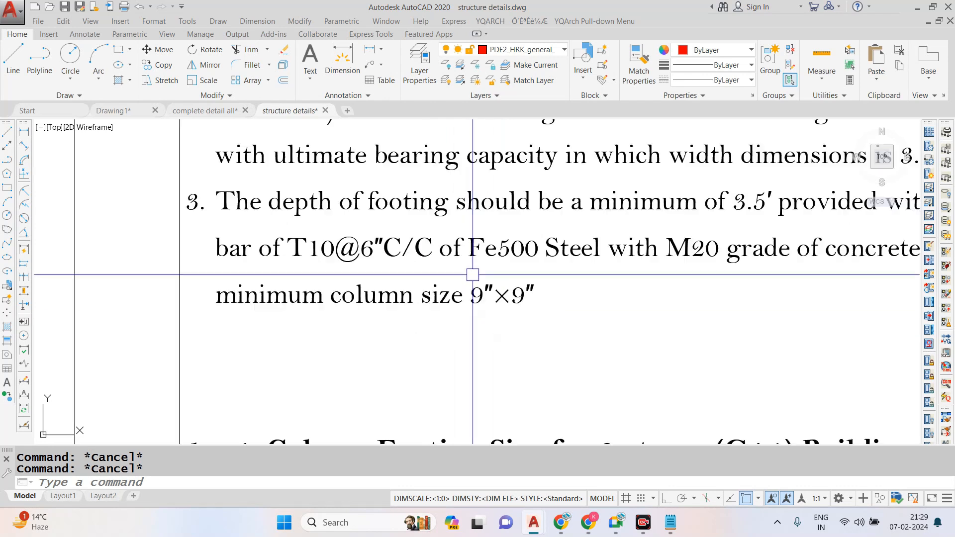
# - Read the column footing notes for a 2-storey (G+1) building, down to mesh bars, concrete grade and lowest column size
pyautogui.scroll(-5, 497, 288)
pyautogui.scroll(5, 517, 300)
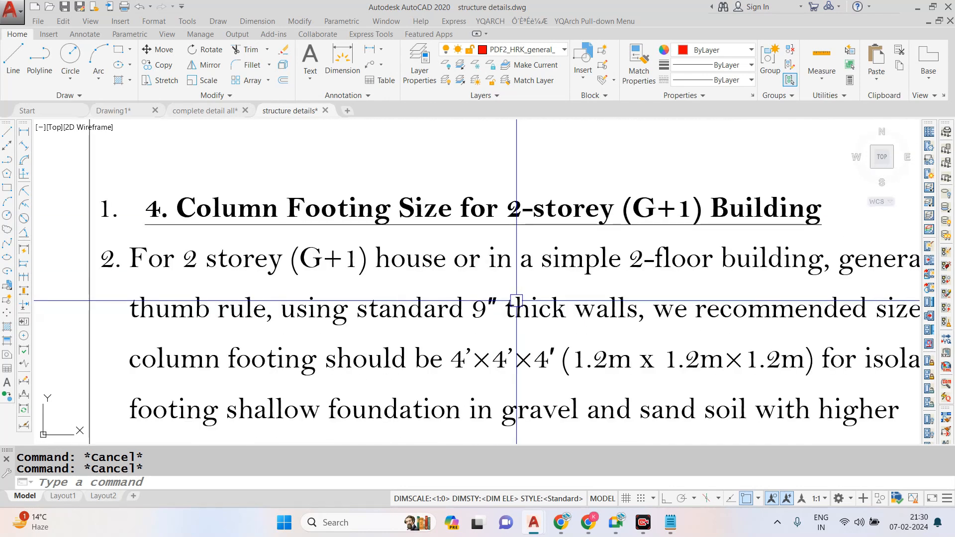
pyautogui.scroll(-2, 386, 187)
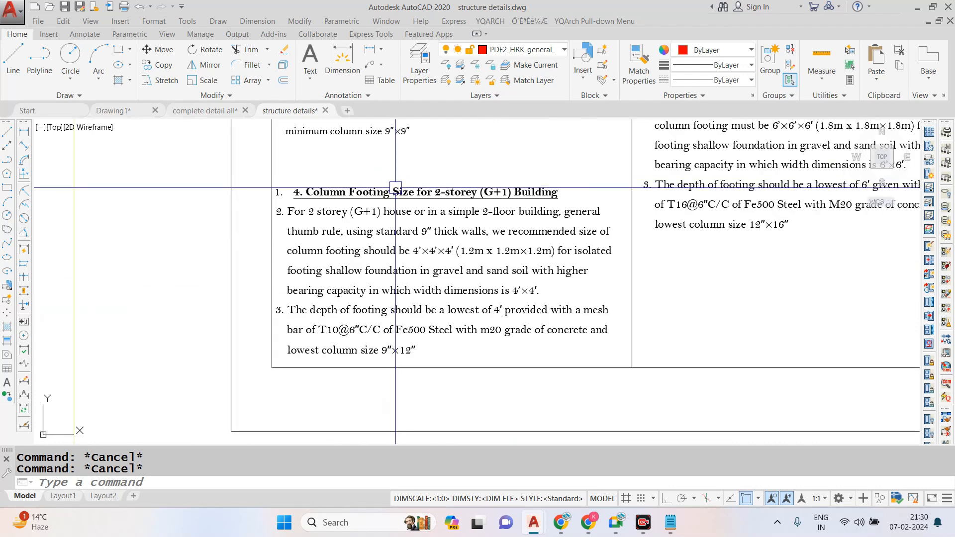
pyautogui.scroll(1, 394, 197)
pyautogui.scroll(3, 395, 197)
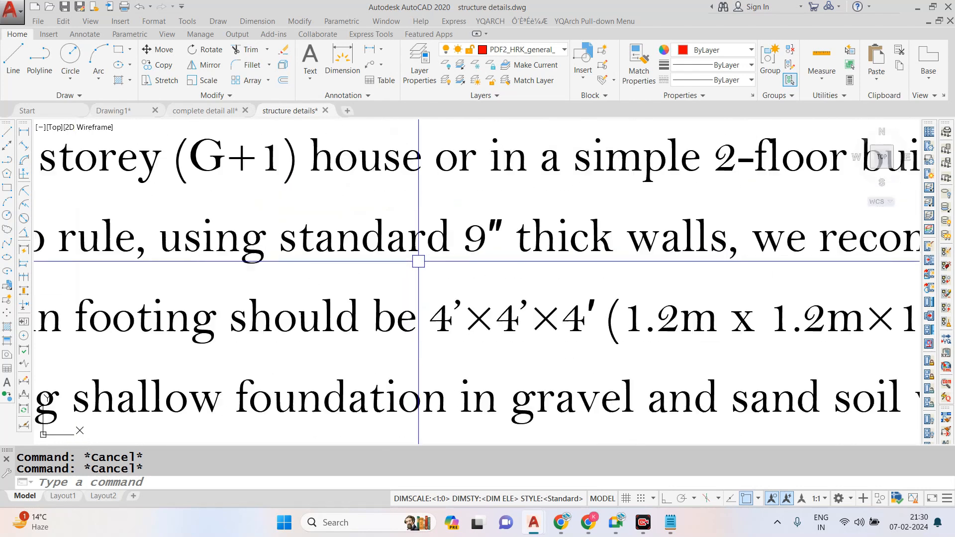
pyautogui.scroll(-2, 420, 241)
pyautogui.scroll(1, 431, 208)
pyautogui.scroll(-2, 431, 207)
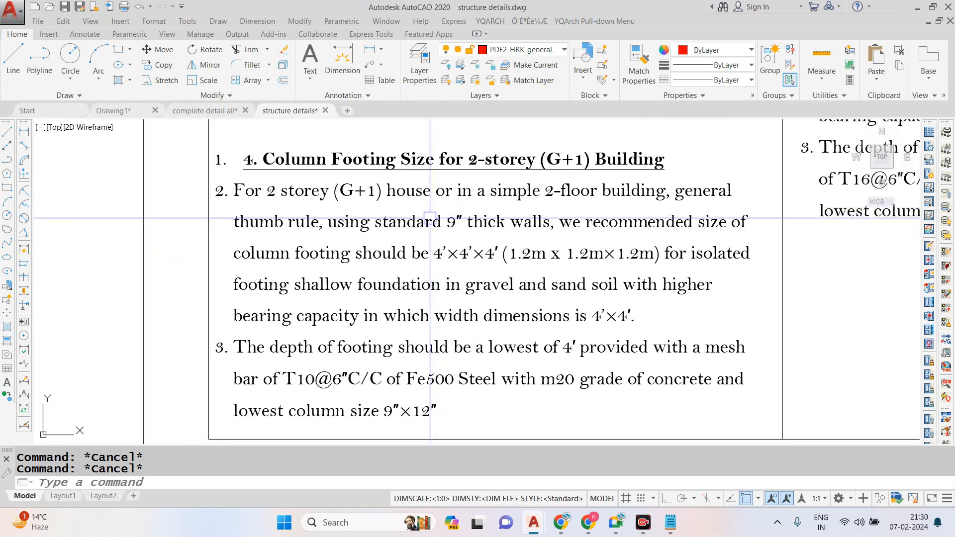
pyautogui.scroll(3, 383, 404)
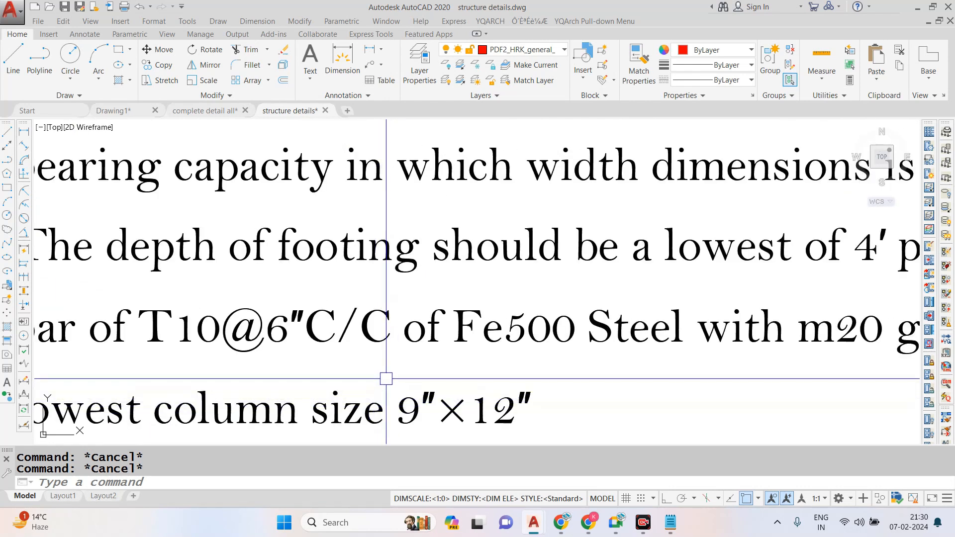
pyautogui.scroll(-3, 387, 376)
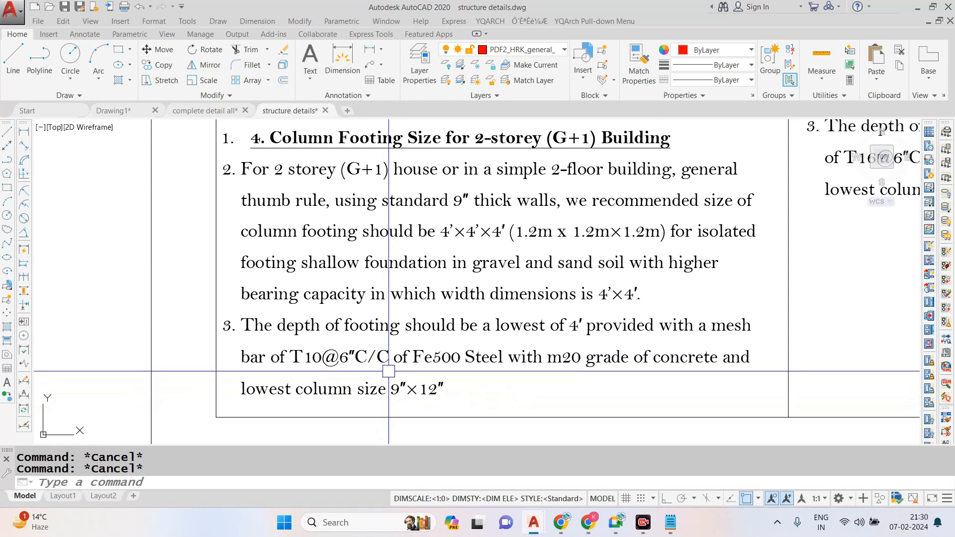
# - Read the 3-storey (G+2) section for its footing size, footing depth, mesh bars and lowest column size
pyautogui.scroll(-5, 389, 371)
pyautogui.scroll(5, 579, 209)
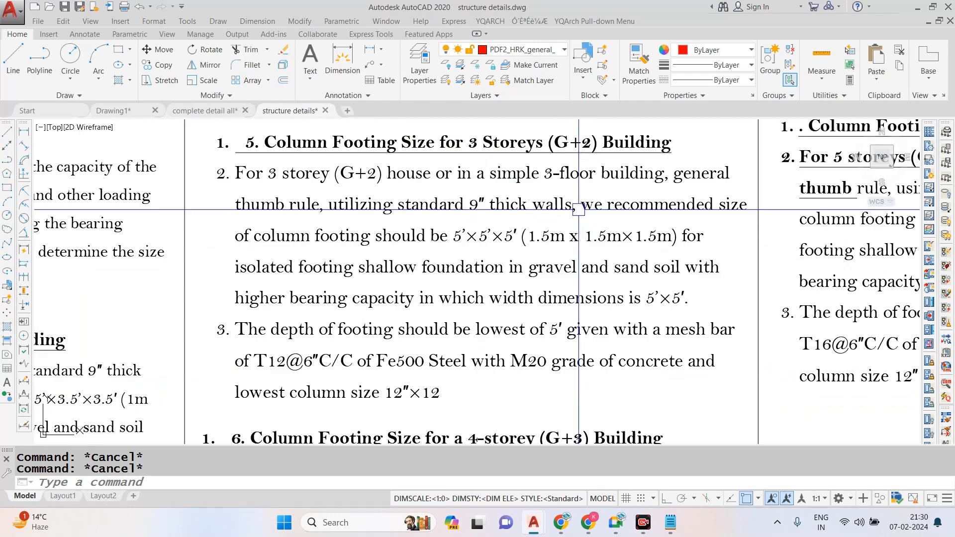
pyautogui.scroll(-3, 595, 138)
pyautogui.scroll(6, 500, 287)
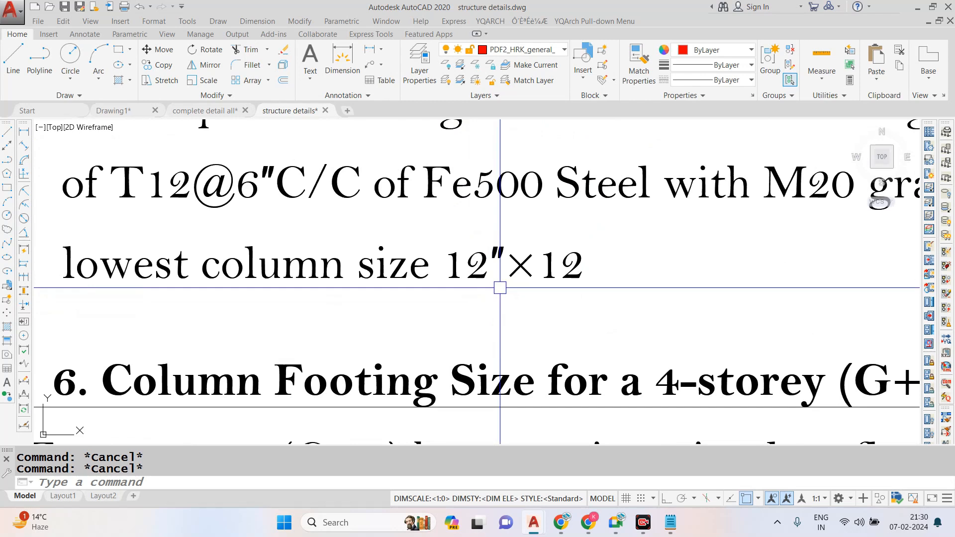
pyautogui.scroll(-4, 500, 288)
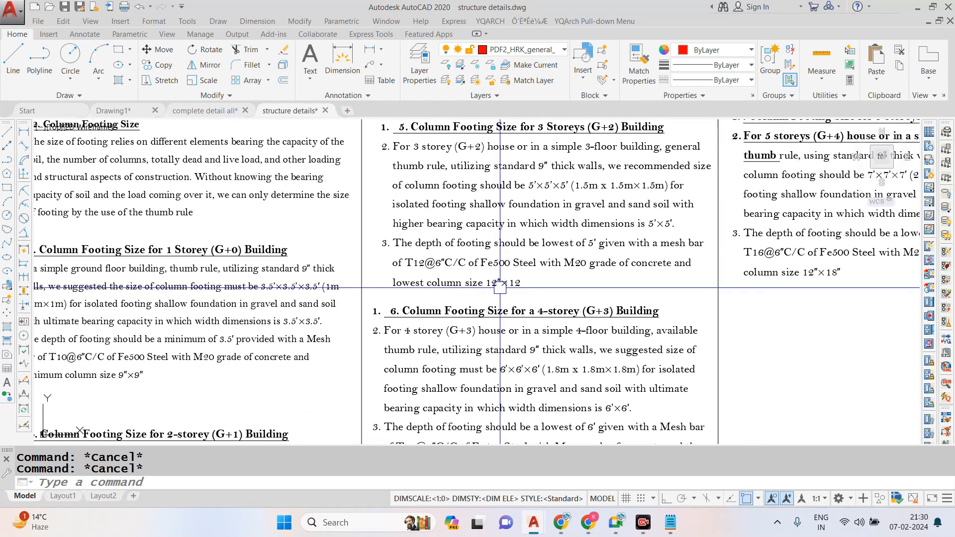
pyautogui.scroll(3, 500, 287)
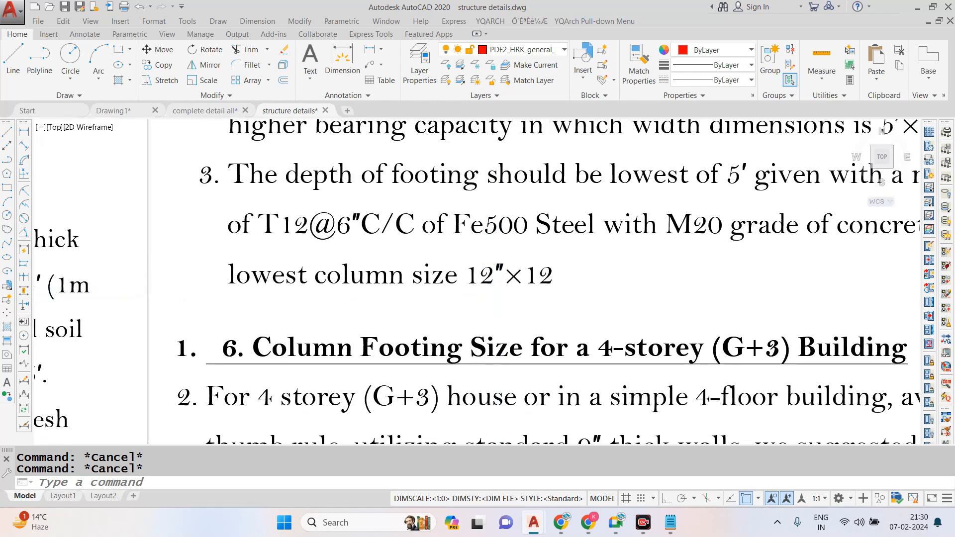
# - Examine the 4-storey (G+3) and 5-storey (G+4) sections for footing sizes, mesh bars and lowest column sizes
pyautogui.scroll(-4, 686, 318)
pyautogui.scroll(5, 491, 345)
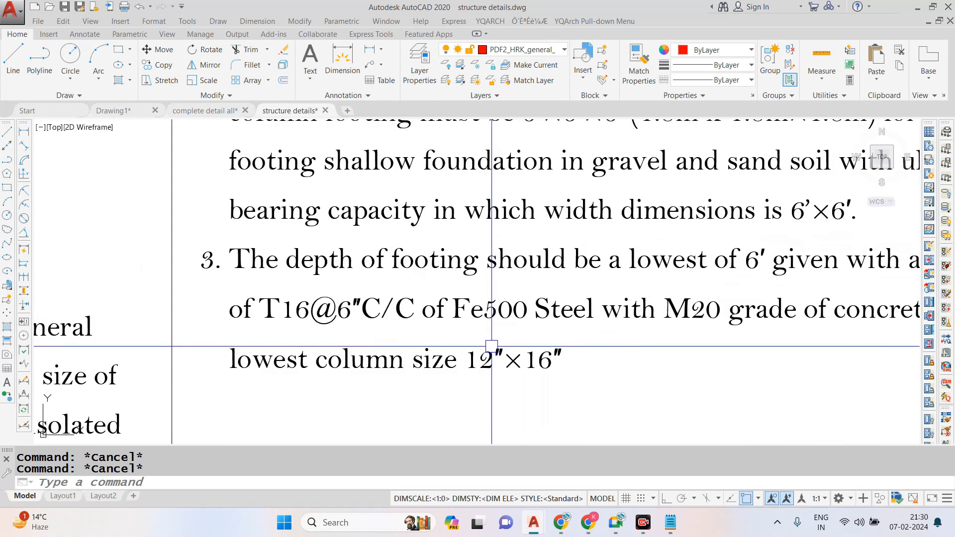
pyautogui.scroll(-5, 492, 346)
pyautogui.scroll(3, 803, 159)
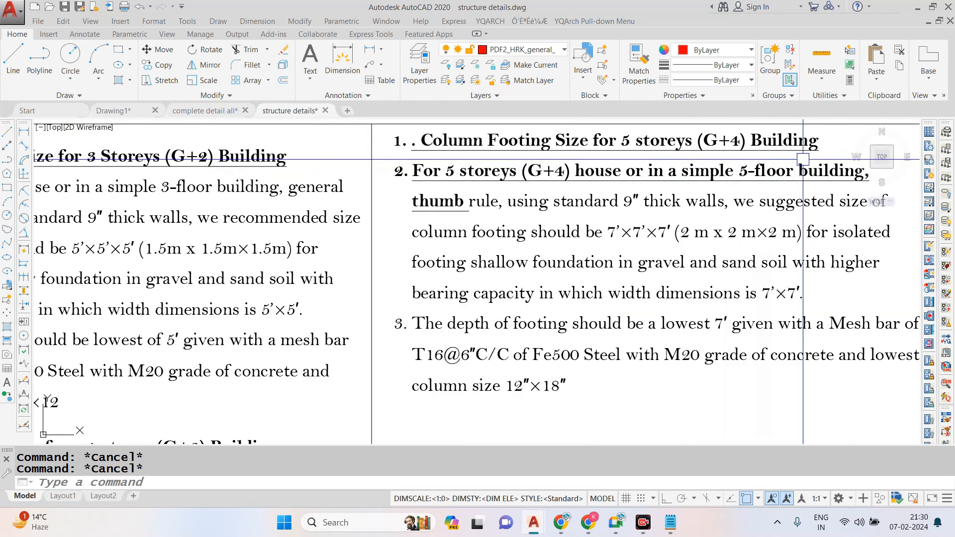
pyautogui.scroll(3, 536, 401)
pyautogui.scroll(-5, 536, 400)
pyautogui.scroll(3, 343, 353)
pyautogui.scroll(-1, 372, 338)
# - Bring the Drawing1 floor plan back on screen in a maximised window
pyautogui.click(918, 7)
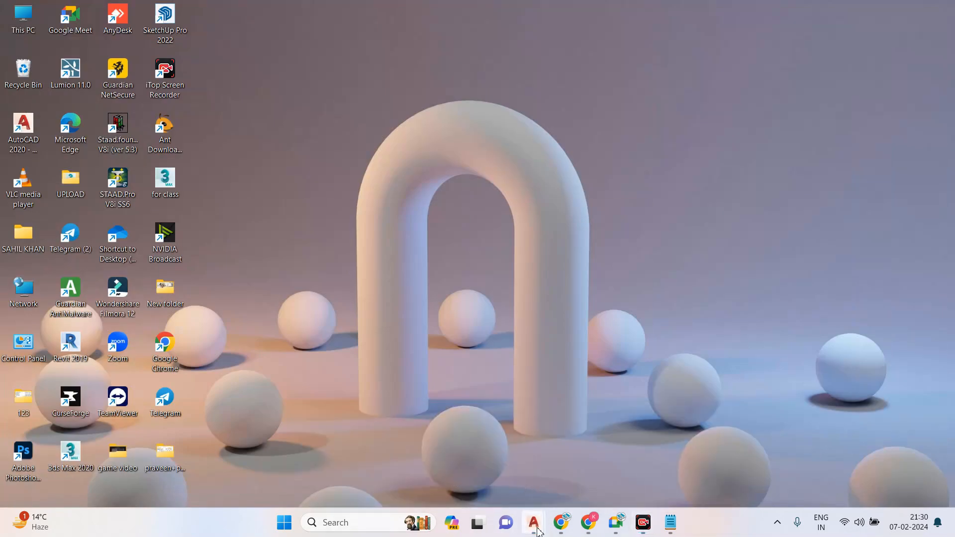
pyautogui.click(398, 473)
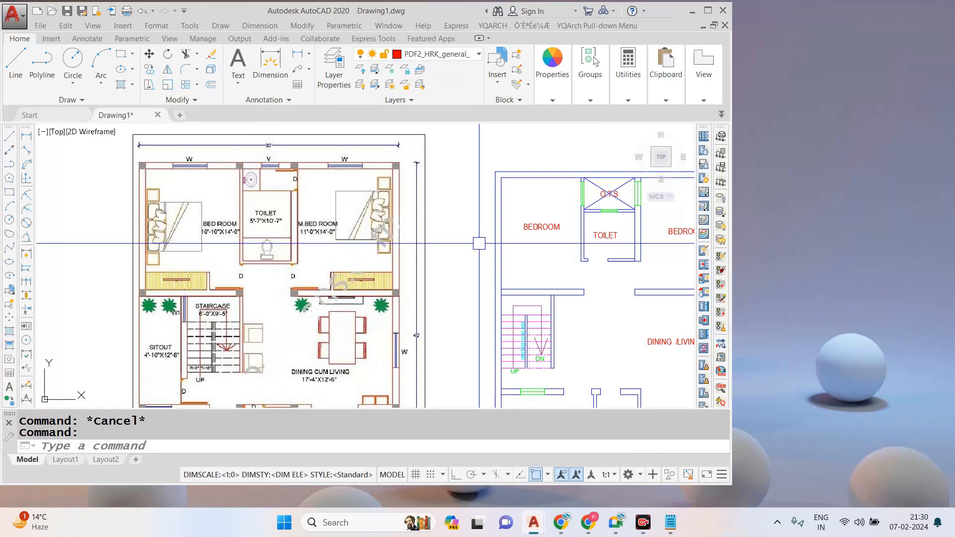
pyautogui.click(707, 10)
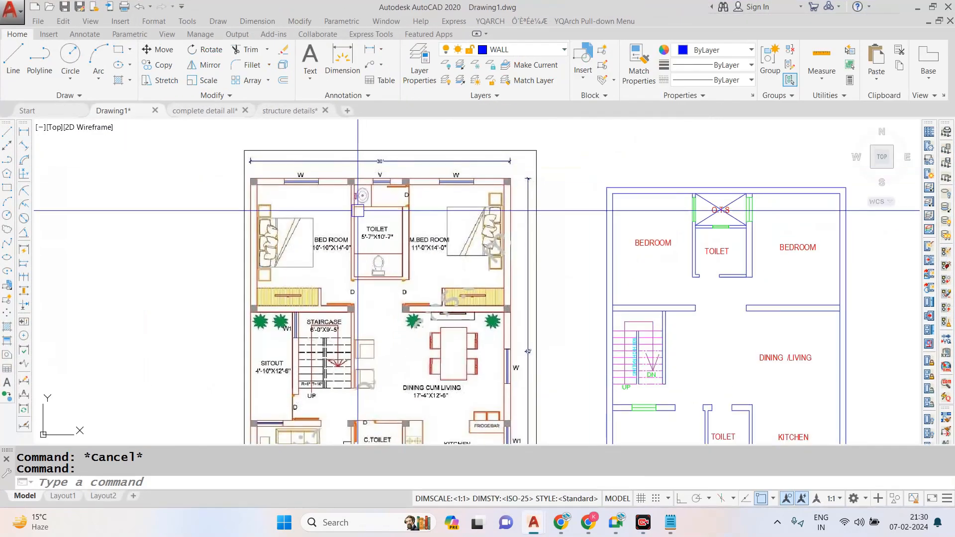
# - Draw a 9 by 9 inch column square with Rectangle in the empty space above the plan
pyautogui.write('REC')
pyautogui.press('Return')
pyautogui.scroll(-2, 317, 209)
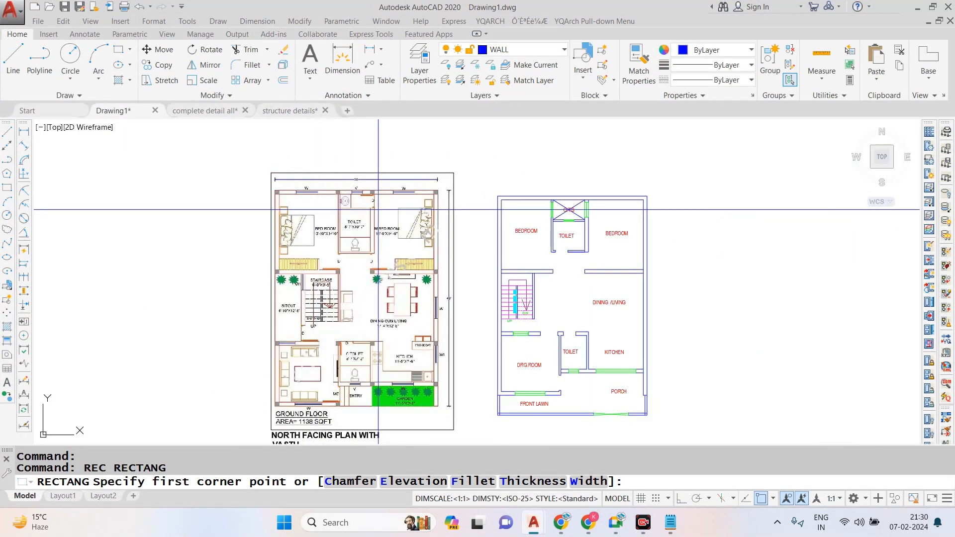
pyautogui.scroll(2, 488, 177)
pyautogui.click(583, 148)
pyautogui.write('D')
pyautogui.press('Return')
pyautogui.write('9')
pyautogui.press('Return')
pyautogui.write('9')
pyautogui.press('Return')
pyautogui.click(542, 182)
# - Draw a second column square of 12 by 12 inches beside the 9-inch one, above the plan
pyautogui.write('REC')
pyautogui.press('Return')
pyautogui.click(580, 151)
pyautogui.write('D')
pyautogui.press('Return')
pyautogui.write('12')
pyautogui.press('Return')
pyautogui.write('12')
pyautogui.press('Return')
pyautogui.press('Escape')
# - Move the 12-inch square onto the top-left outer wall corner of the plan
pyautogui.scroll(4, 662, 166)
pyautogui.click(699, 127)
pyautogui.click(584, 231)
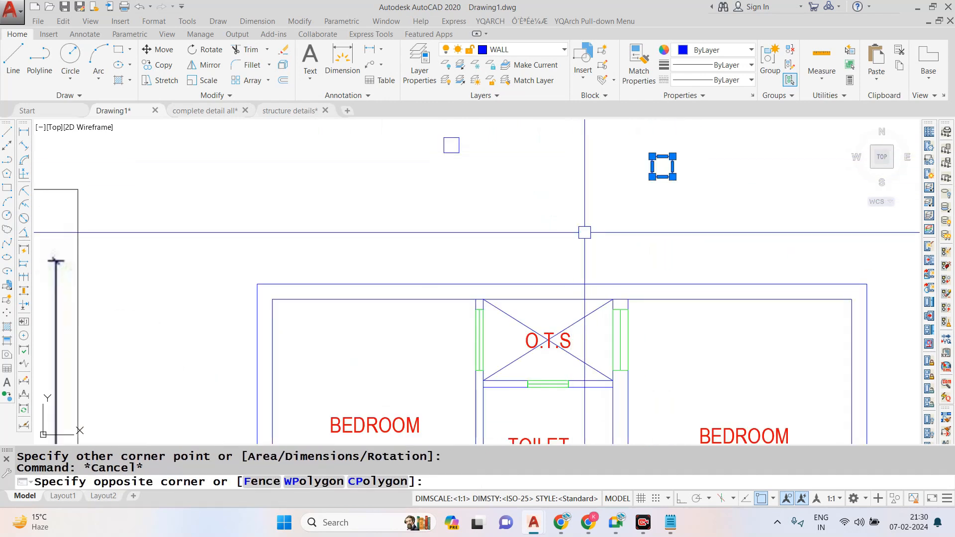
pyautogui.write('M')
pyautogui.press('Return')
pyautogui.scroll(2, 652, 149)
pyautogui.click(652, 164)
pyautogui.scroll(-4, 663, 165)
pyautogui.scroll(3, 523, 237)
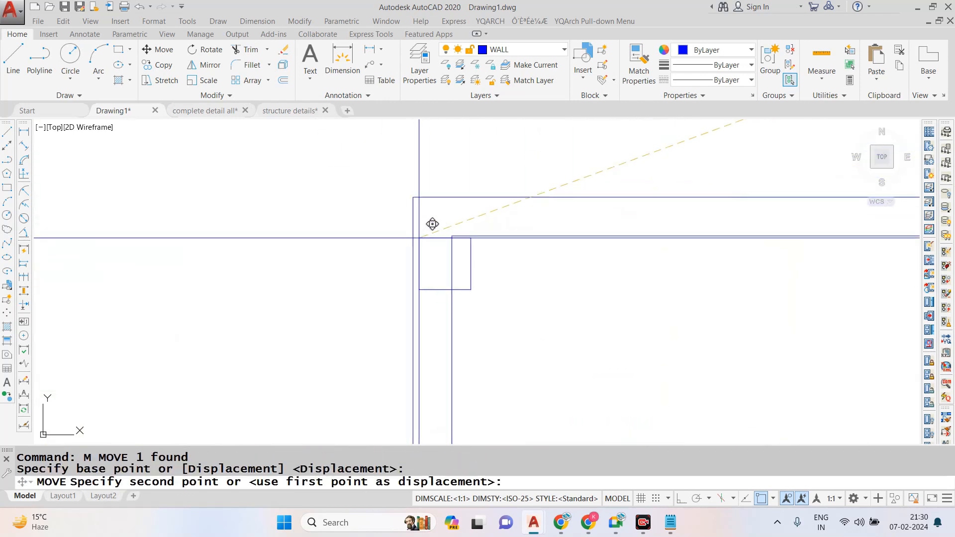
pyautogui.press('Escape')
# - Compare the placed corner column with the grey columns along the top wall of the reference plan image
pyautogui.scroll(-2, 601, 233)
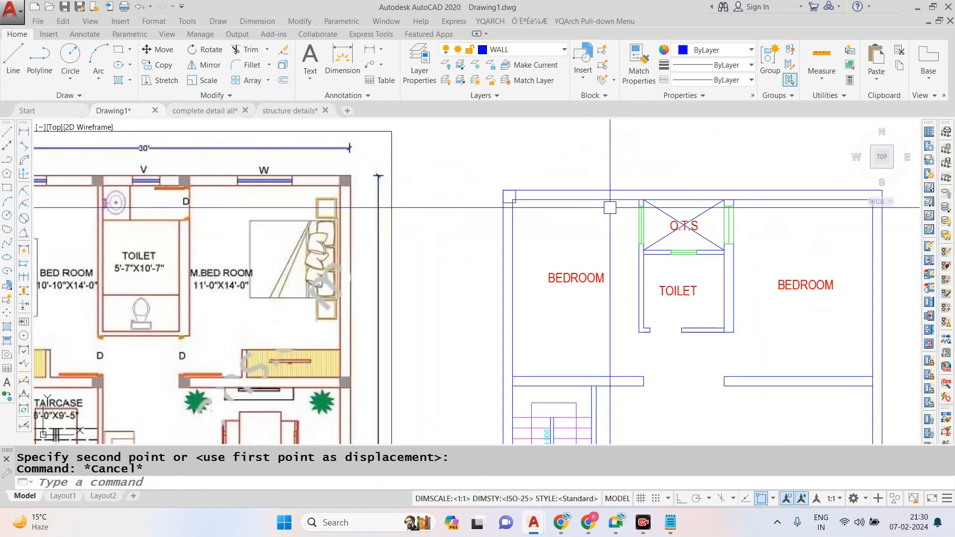
pyautogui.scroll(-2, 598, 227)
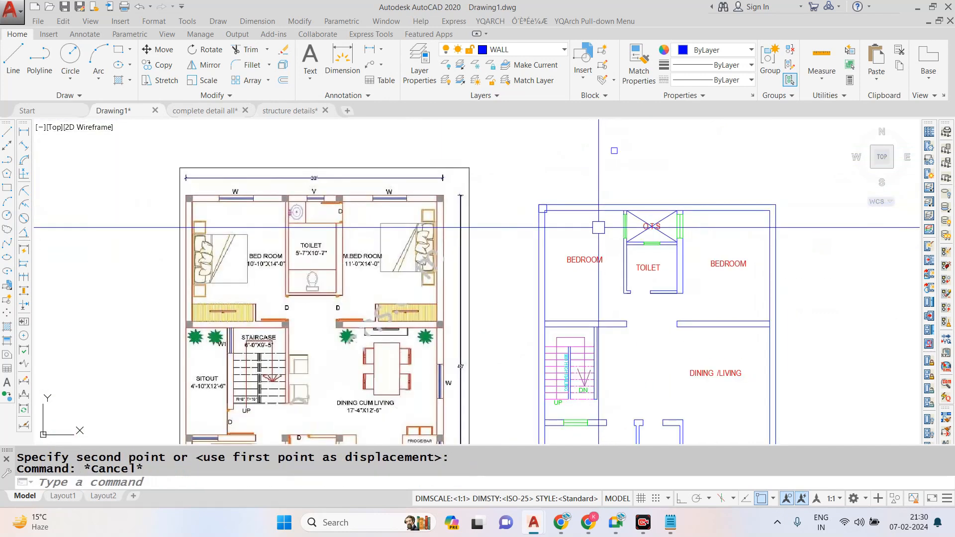
pyautogui.scroll(-2, 543, 226)
pyautogui.scroll(4, 333, 222)
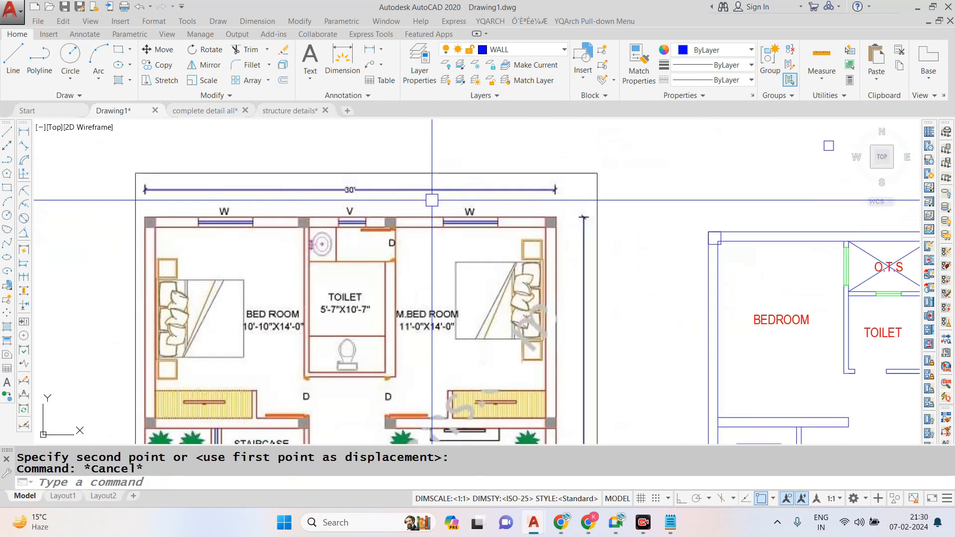
pyautogui.press('Escape')
pyautogui.scroll(4, 164, 227)
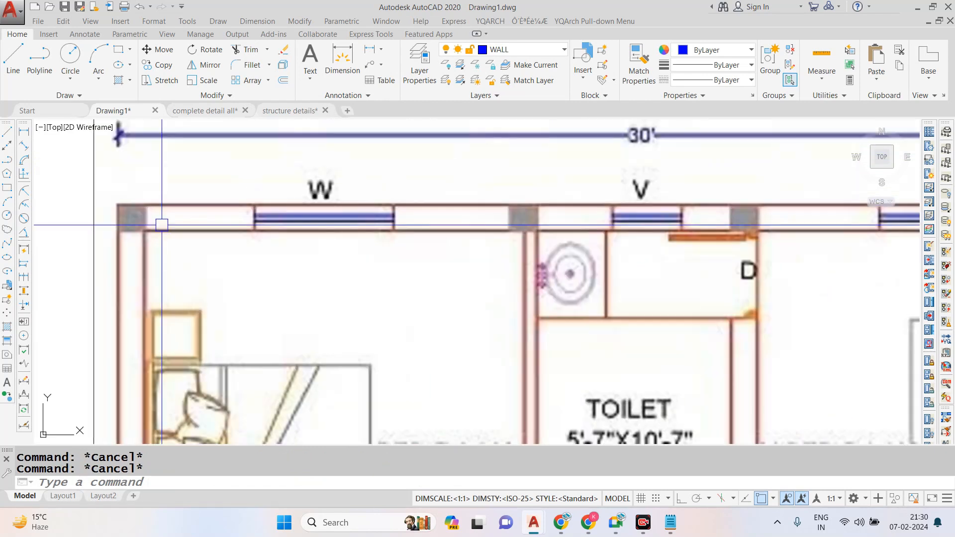
pyautogui.scroll(-4, 224, 215)
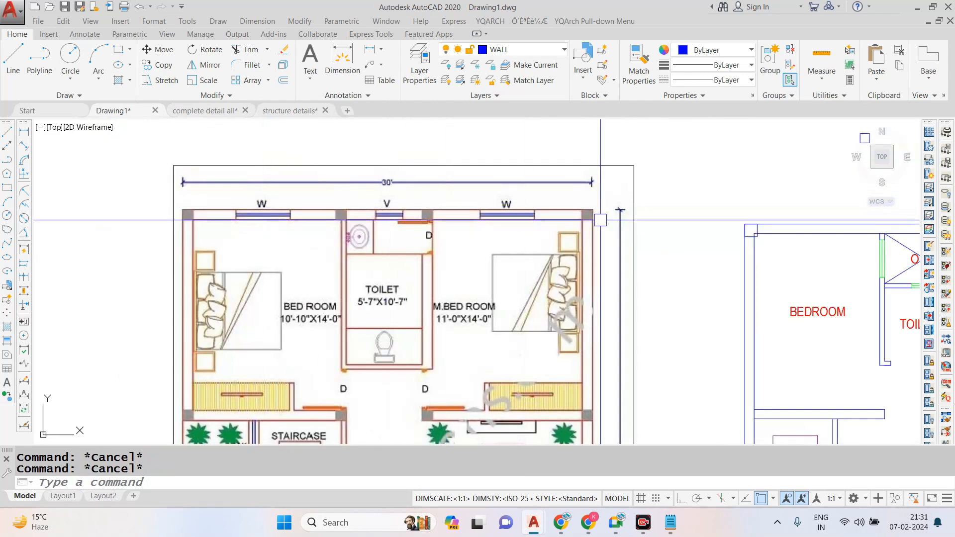
# - Erase the 12-inch column square from the plan's top-left corner
pyautogui.scroll(4, 772, 233)
pyautogui.click(696, 200)
pyautogui.click(745, 252)
pyautogui.write('e')
pyautogui.press('space')
pyautogui.scroll(-2, 556, 270)
pyautogui.scroll(-3, 557, 271)
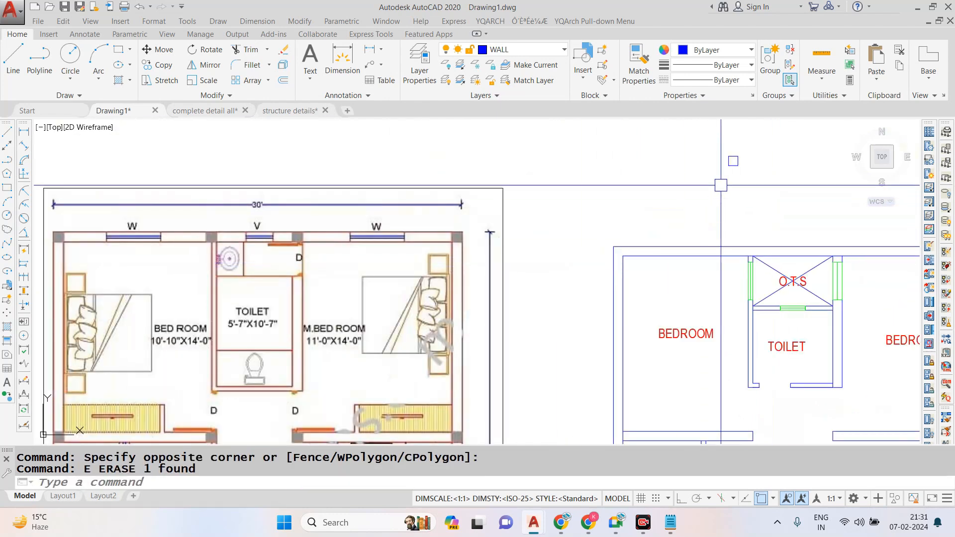
# - Move the 9-inch column square from above the plan onto the plan's top-left outer wall corner
pyautogui.scroll(3, 740, 148)
pyautogui.click(740, 148)
pyautogui.write('m')
pyautogui.press('space')
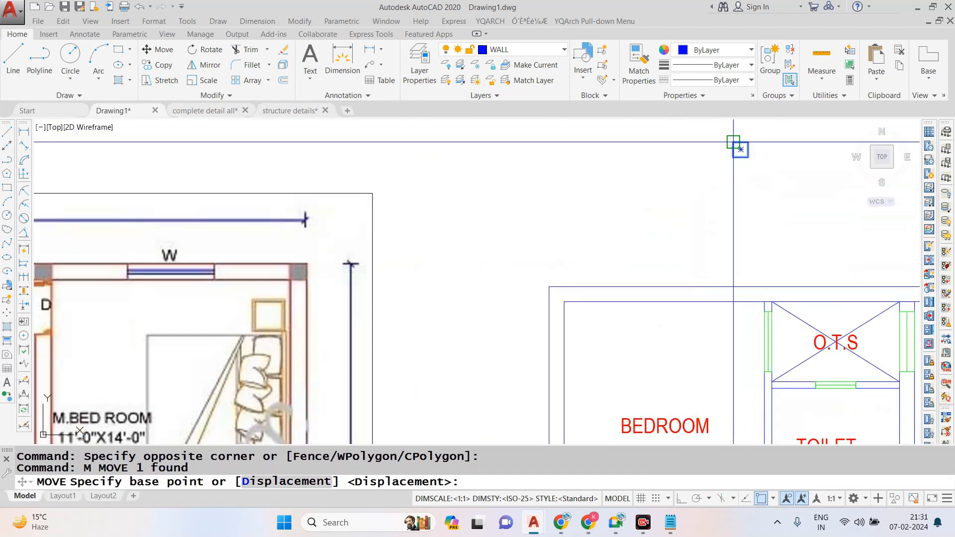
pyautogui.click(740, 145)
pyautogui.click(557, 279)
pyautogui.scroll(-2, 535, 238)
pyautogui.press('Escape')
pyautogui.scroll(-2, 532, 240)
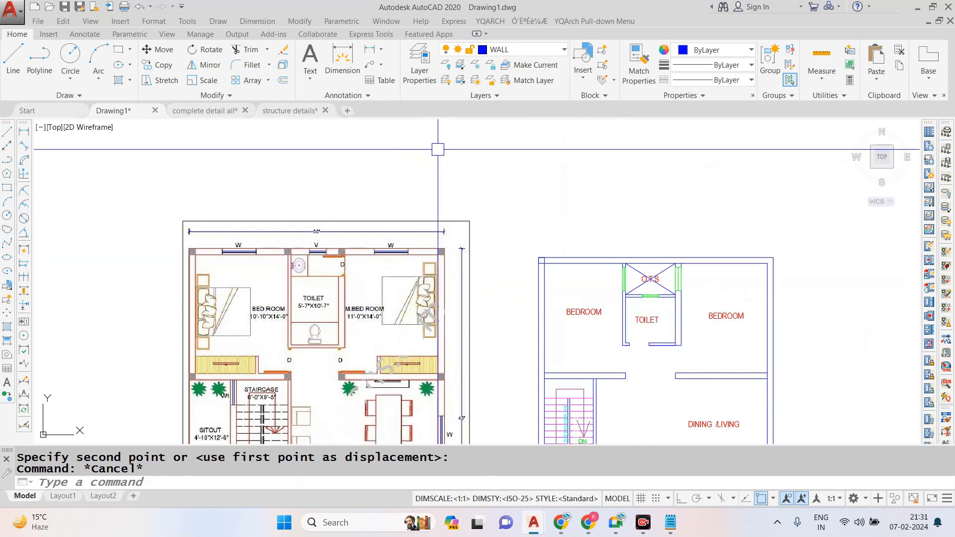
# - Switch to the structure details drawing and read the column rules, especially the centre-to-centre distance between columns
pyautogui.scroll(-2, 460, 184)
pyautogui.scroll(2, 509, 258)
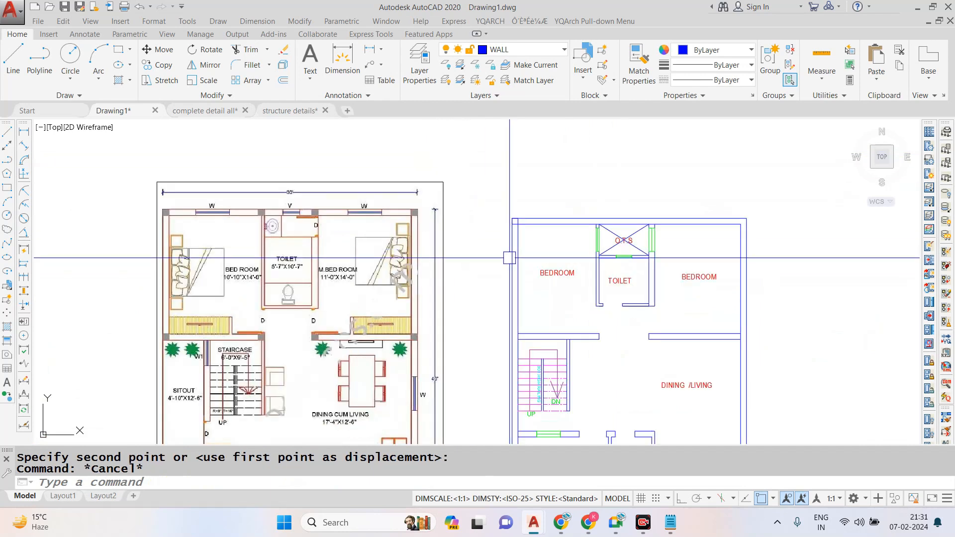
pyautogui.scroll(3, 509, 258)
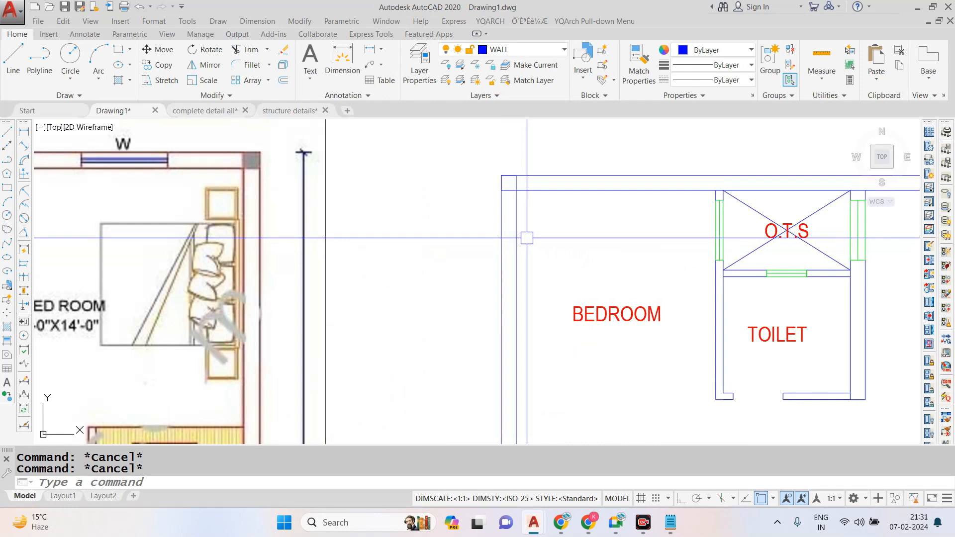
pyautogui.scroll(-4, 527, 237)
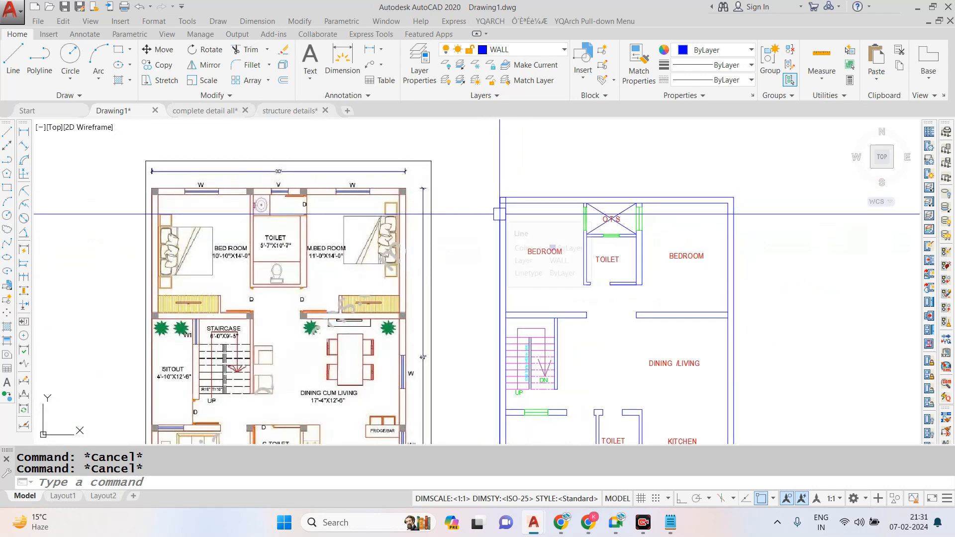
pyautogui.moveTo(587, 523)
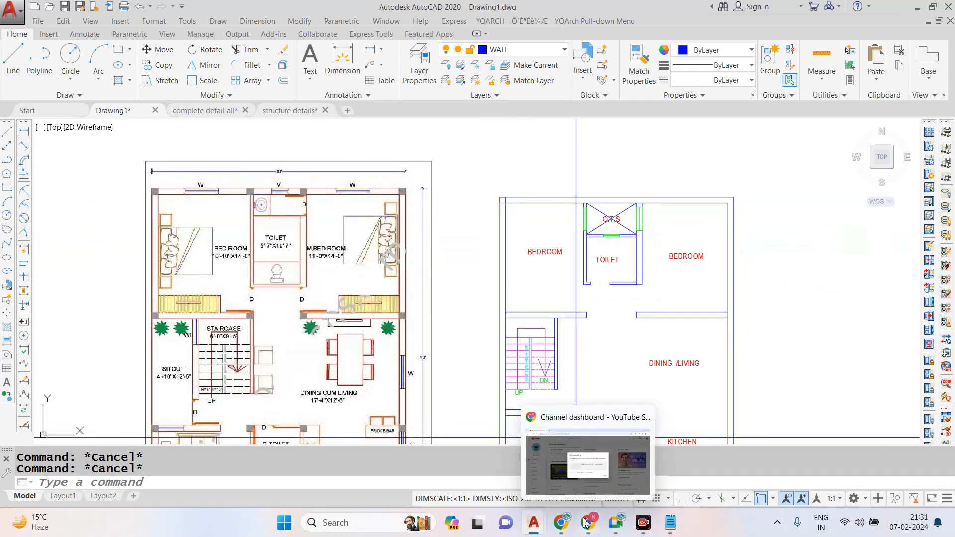
pyautogui.click(299, 110)
pyautogui.scroll(-5, 469, 192)
pyautogui.scroll(5, 466, 195)
pyautogui.scroll(5, 466, 195)
pyautogui.scroll(-2, 478, 190)
pyautogui.scroll(3, 473, 194)
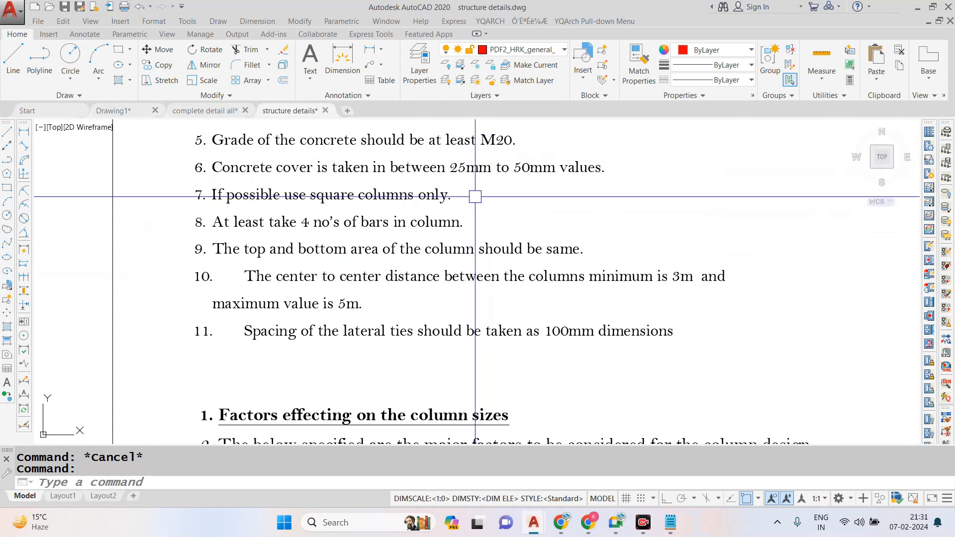
pyautogui.scroll(2, 485, 288)
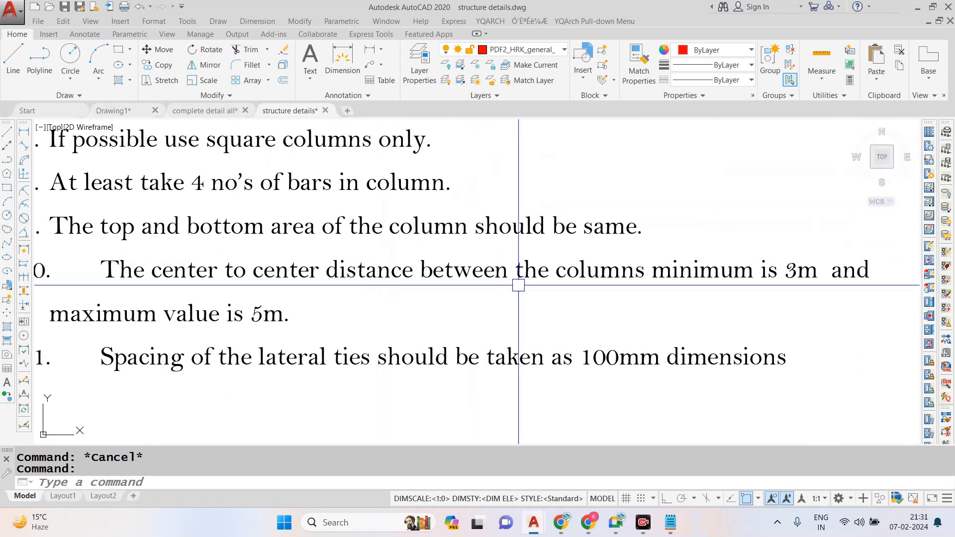
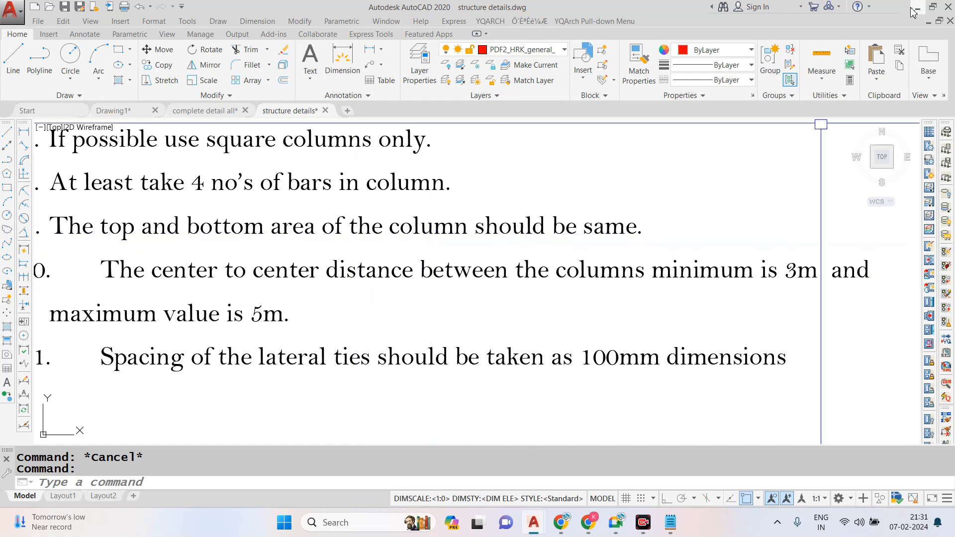
# - Return to the Drawing1 floor plan after glancing at the complete detail drawing
pyautogui.click(204, 111)
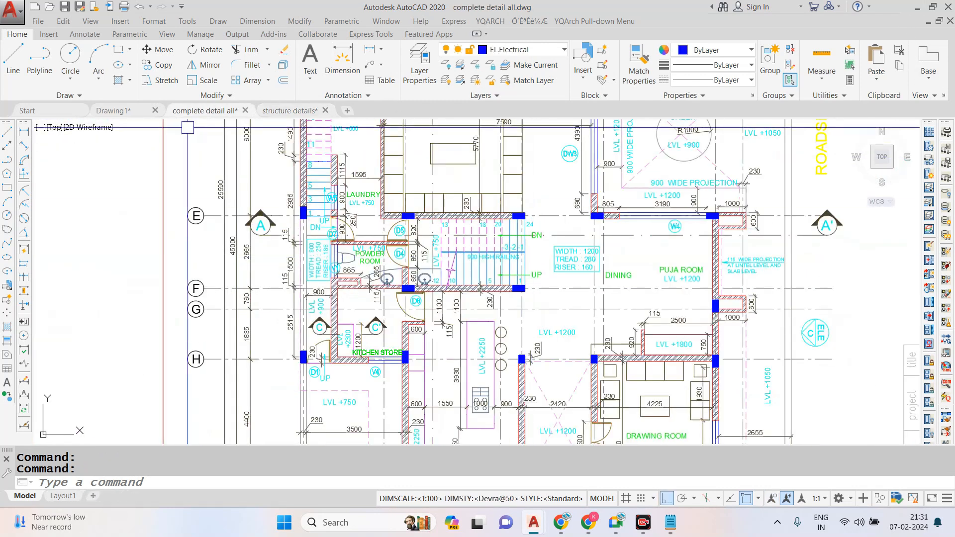
pyautogui.click(112, 110)
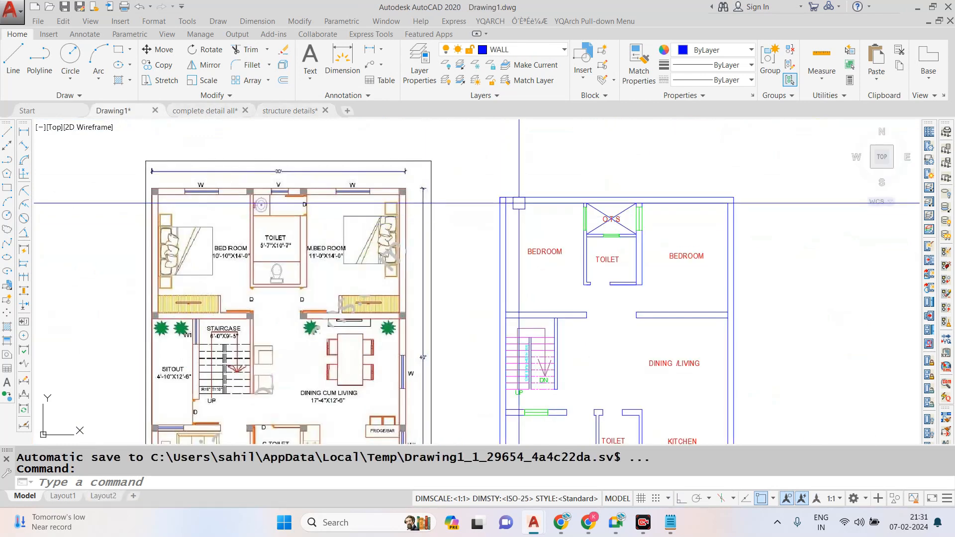
pyautogui.scroll(2, 600, 185)
pyautogui.scroll(-2, 484, 196)
pyautogui.scroll(3, 484, 196)
pyautogui.scroll(-1, 484, 195)
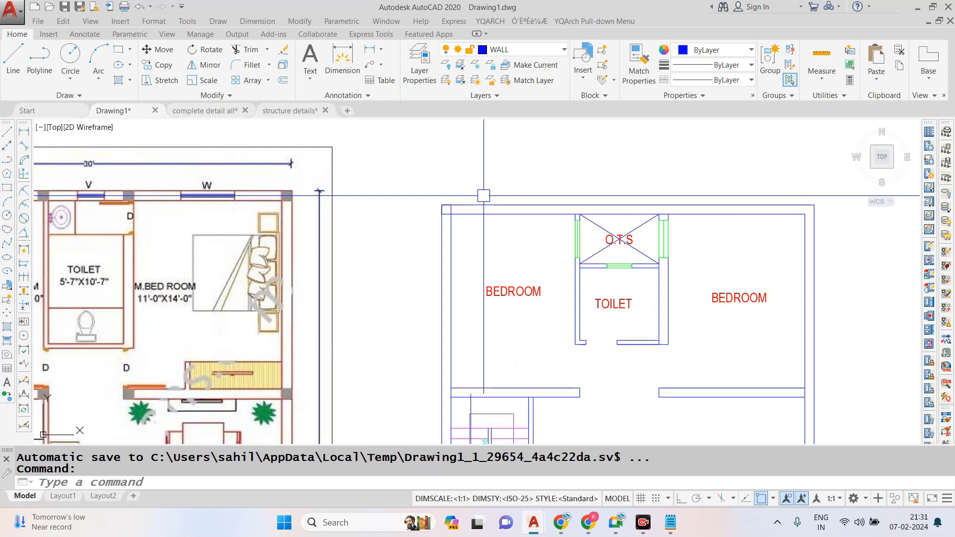
# - Copy the column square from the plan's top-left outer wall corner onto its top-right outer wall corner
pyautogui.scroll(4, 424, 190)
pyautogui.click(424, 189)
pyautogui.click(581, 279)
pyautogui.write('c')
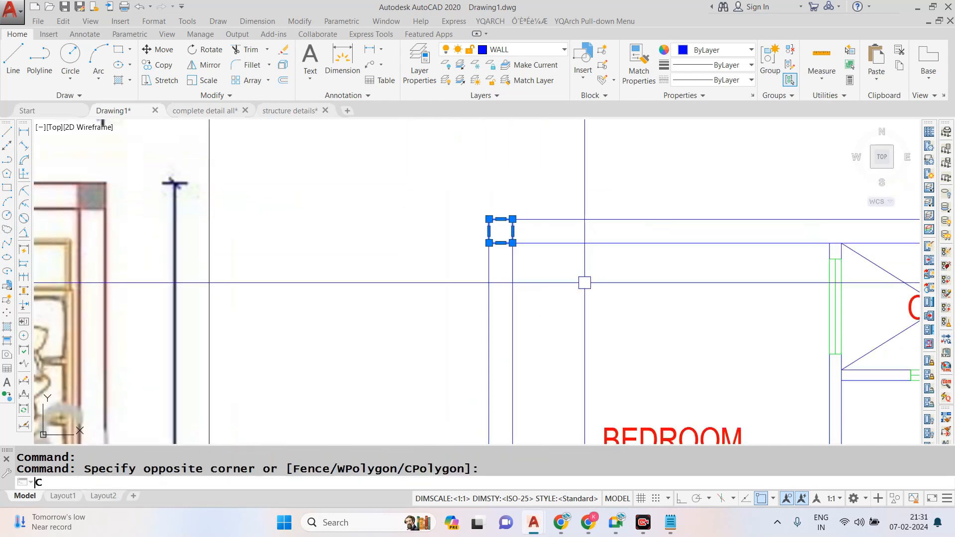
pyautogui.write('o')
pyautogui.press('Return')
pyautogui.click(502, 228)
pyautogui.scroll(-4, 672, 232)
pyautogui.scroll(-2, 755, 235)
pyautogui.press('Escape')
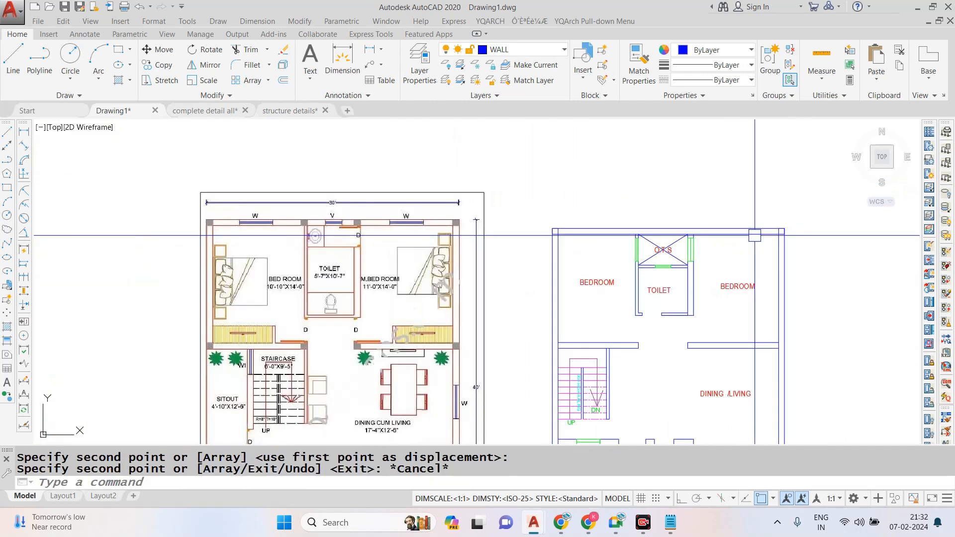
# - Copy the top-left column square into the top wall, flush with the outer face of the left O.T.S wall
pyautogui.scroll(2, 780, 221)
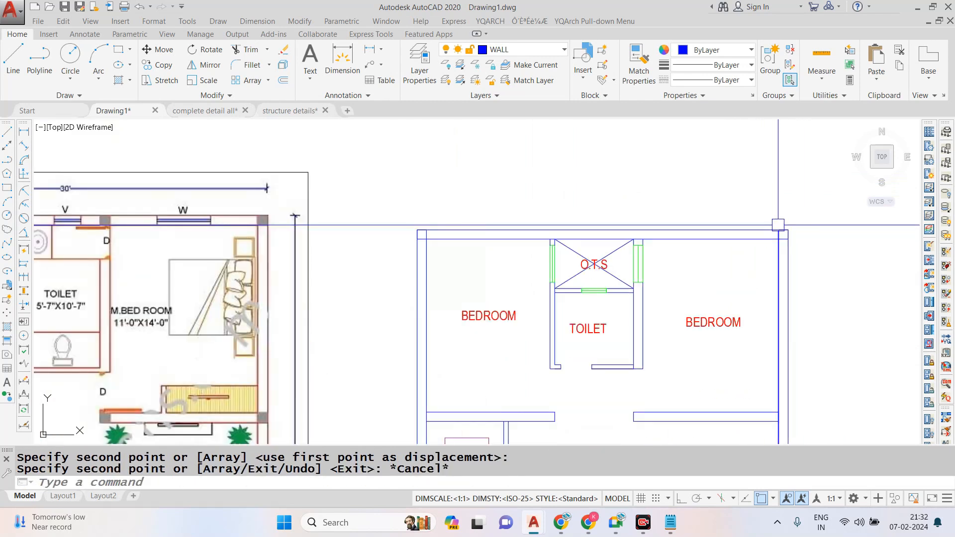
pyautogui.scroll(2, 552, 240)
pyautogui.click(277, 183)
pyautogui.click(418, 284)
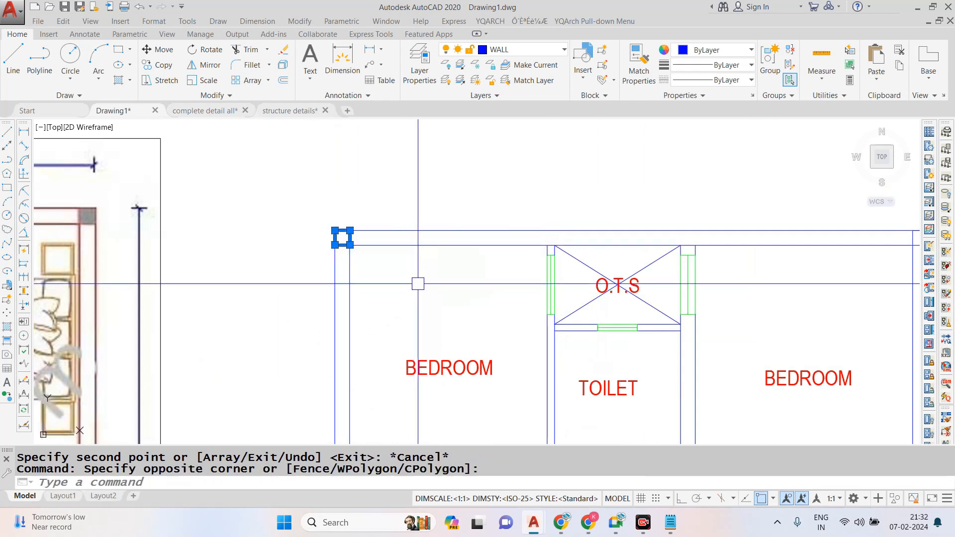
pyautogui.write('co')
pyautogui.press('space')
pyautogui.scroll(2, 355, 239)
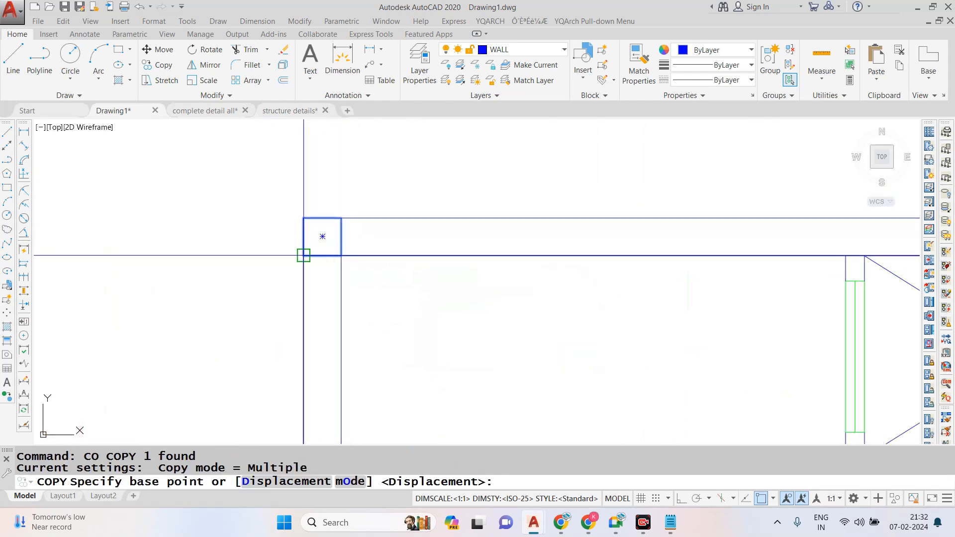
pyautogui.click(303, 256)
pyautogui.scroll(-1, 308, 262)
pyautogui.click(641, 251)
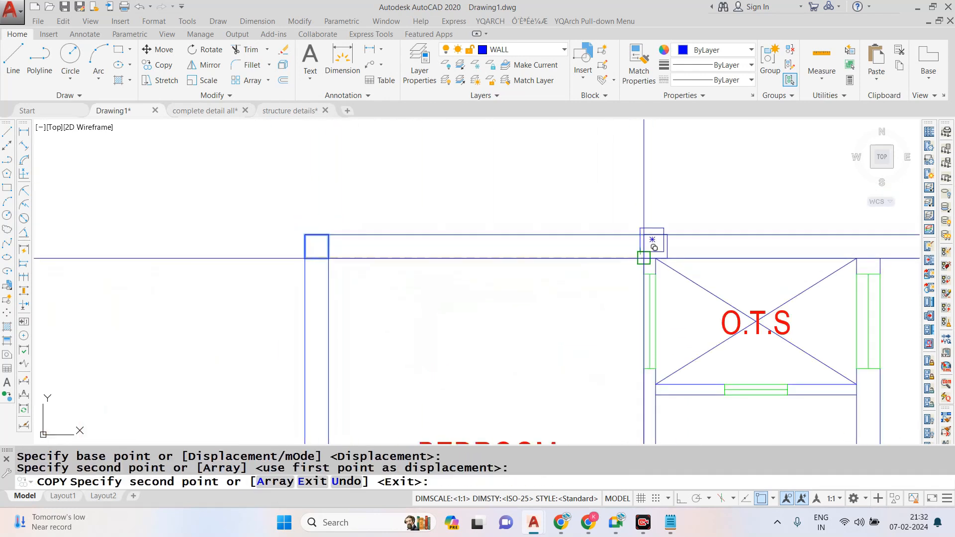
pyautogui.scroll(3, 652, 263)
pyautogui.press('Escape')
pyautogui.click(652, 173)
pyautogui.write('e')
pyautogui.press('space')
pyautogui.scroll(-3, 633, 214)
pyautogui.press('Escape')
# - Dimension the centre-to-centre distance between the top-left column and the column above the left O.T.S wall
pyautogui.click(257, 20)
pyautogui.click(252, 52)
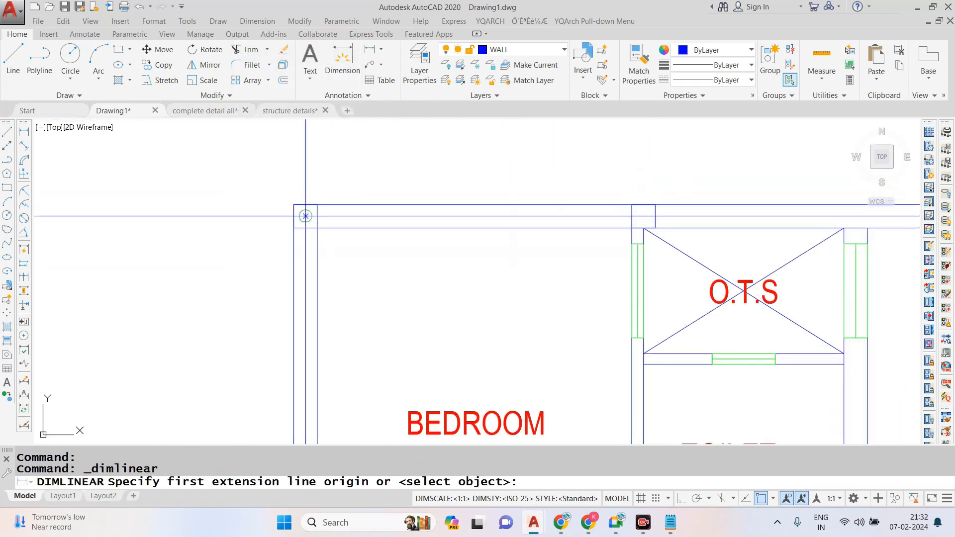
pyautogui.click(305, 214)
pyautogui.click(644, 216)
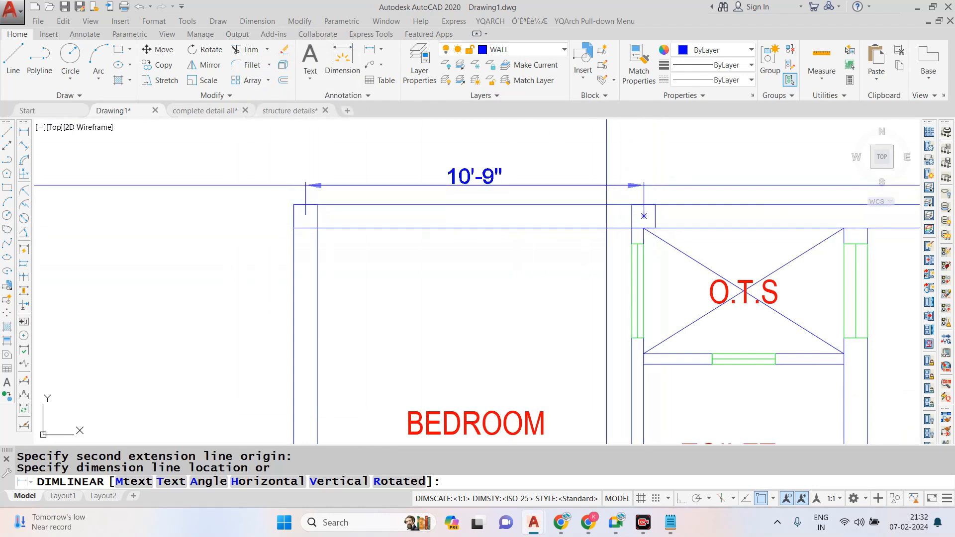
pyautogui.scroll(-3, 398, 226)
pyautogui.scroll(2, 427, 199)
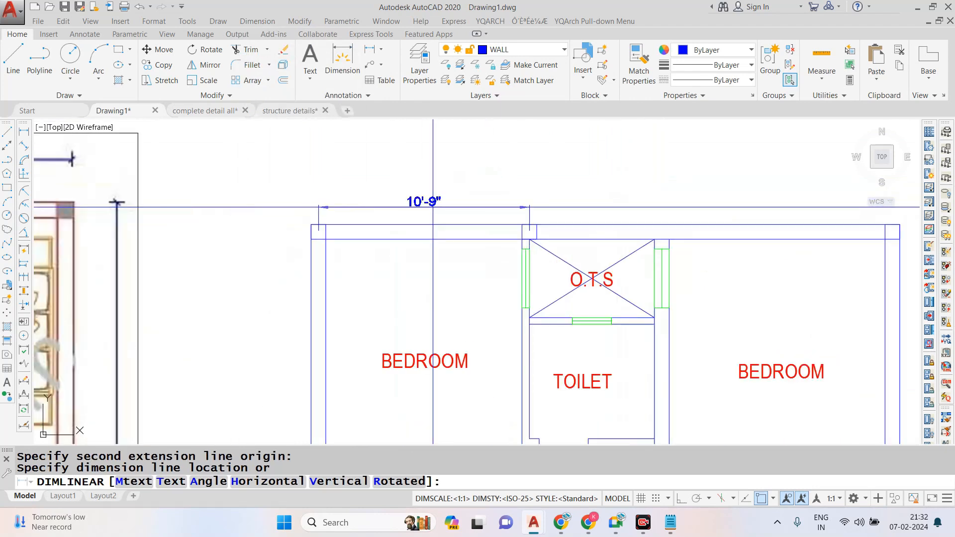
pyautogui.click(527, 207)
# - Switch to Calculator and convert 3 meters to feet to check the minimum column spacing
pyautogui.click(333, 524)
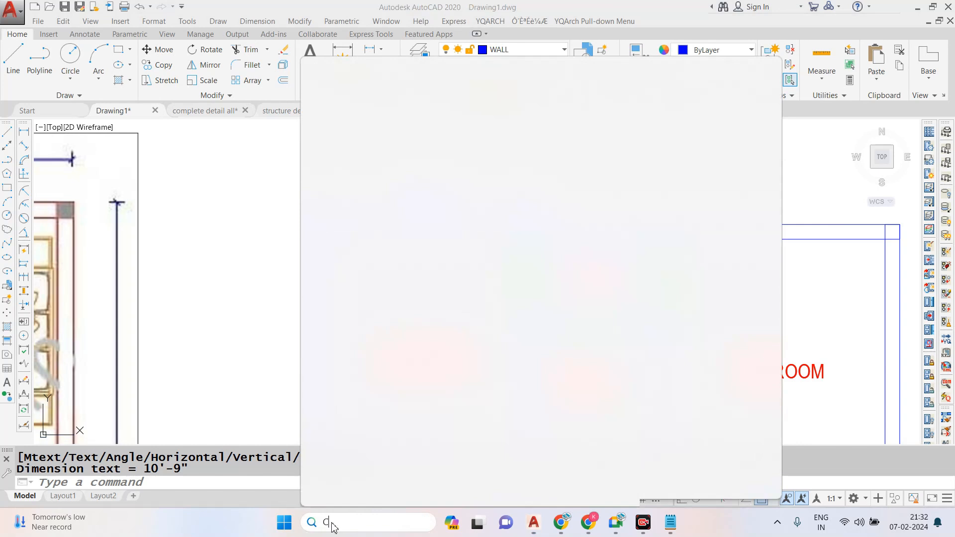
pyautogui.write('AL')
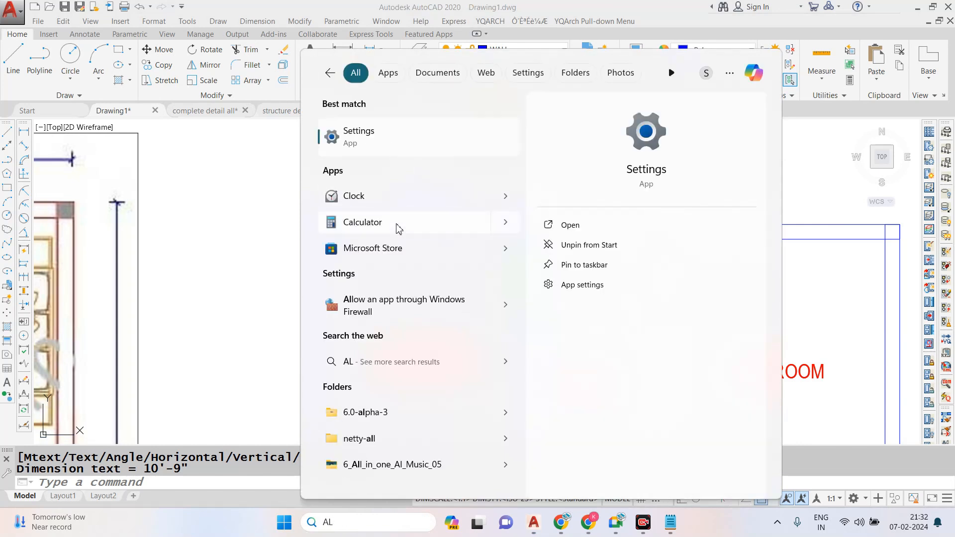
pyautogui.click(398, 232)
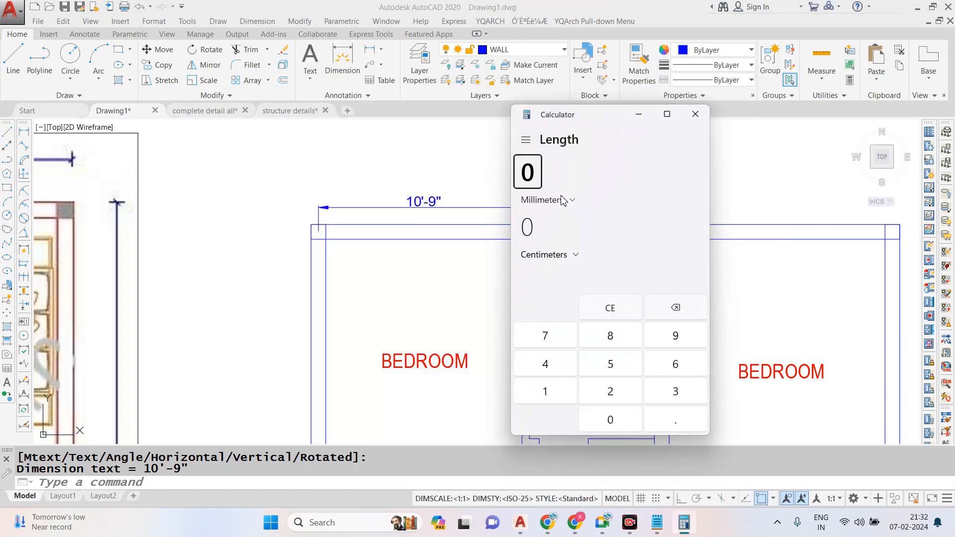
pyautogui.click(553, 199)
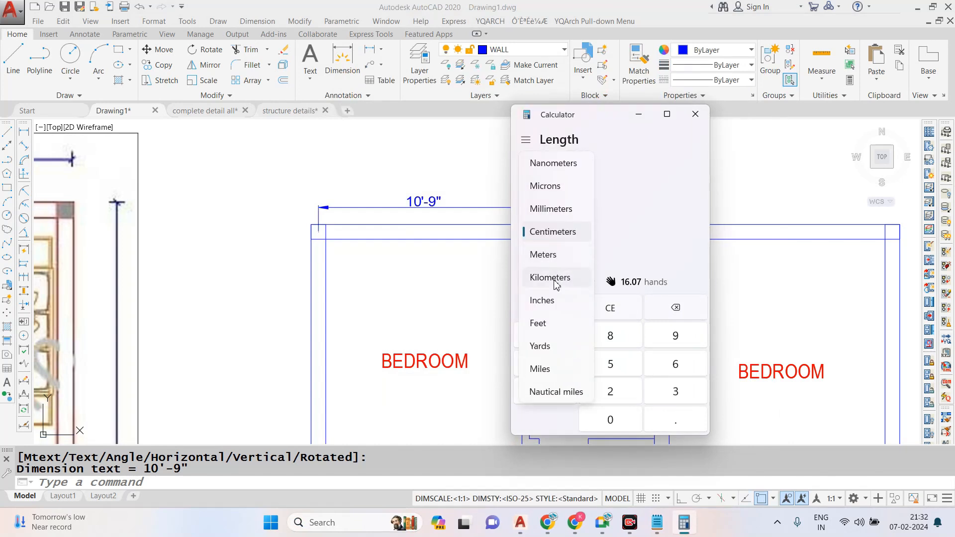
pyautogui.click(553, 324)
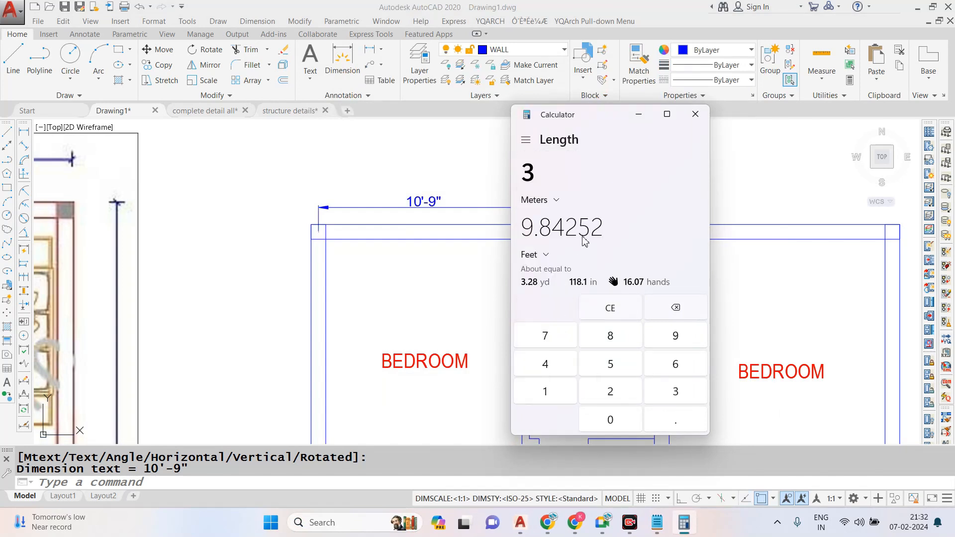
pyautogui.click(638, 123)
# - Move the column above the left O.T.S wall so its lower-right corner meets the inner O.T.S corner
pyautogui.scroll(4, 504, 233)
pyautogui.click(528, 191)
pyautogui.click(640, 245)
pyautogui.write('m')
pyautogui.press('Return')
pyautogui.scroll(2, 577, 234)
pyautogui.click(580, 240)
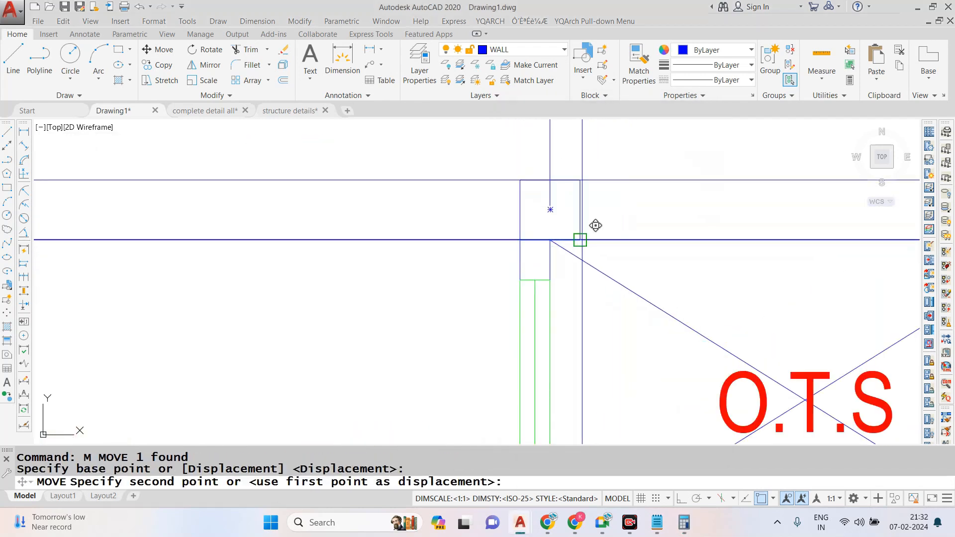
pyautogui.click(550, 239)
pyautogui.scroll(-2, 550, 240)
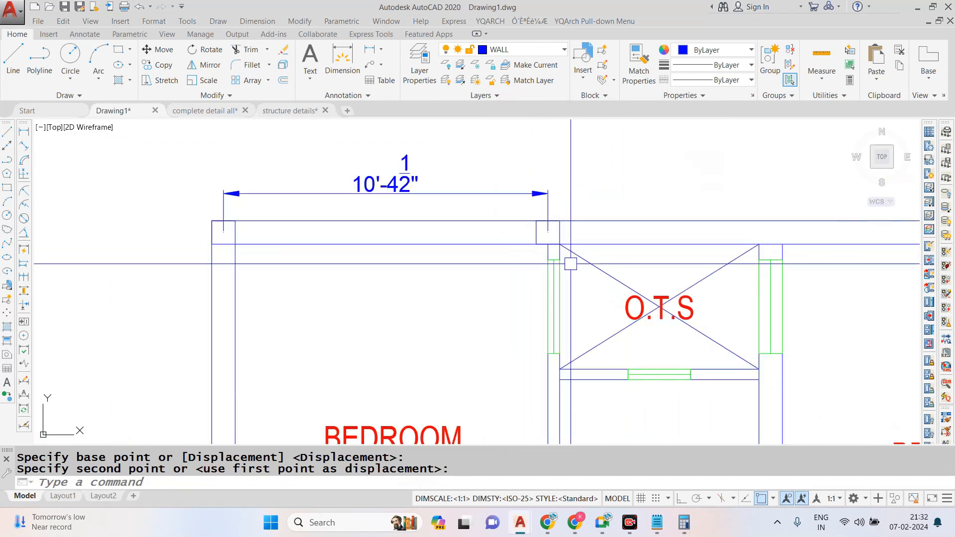
# - Erase the temporary column spacing dimension above the left bedroom
pyautogui.press('Escape')
pyautogui.click(420, 180)
pyautogui.write('e')
pyautogui.press('Return')
pyautogui.press('Escape')
pyautogui.press('Escape')
# - Measure the centre-to-centre distance between the top-left column and the moved column
pyautogui.click(257, 23)
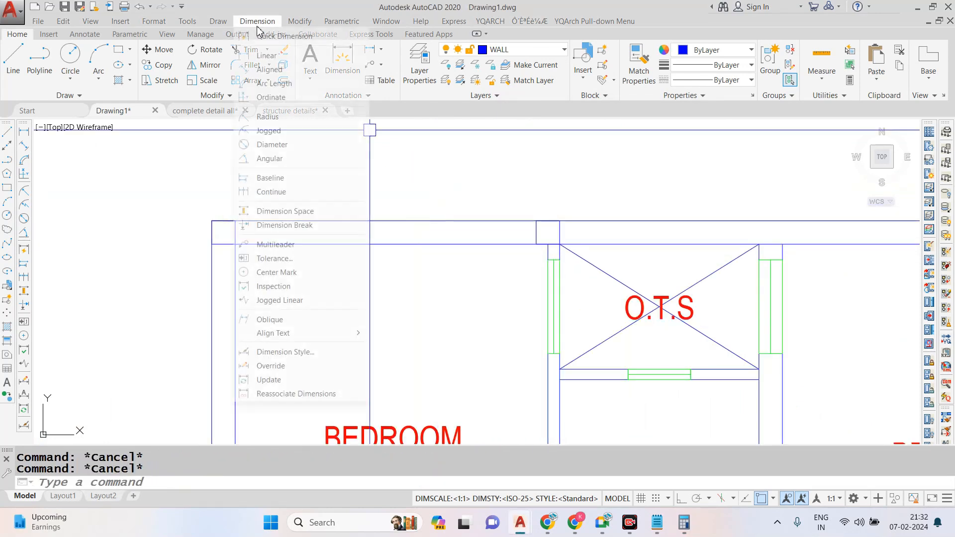
pyautogui.click(267, 56)
pyautogui.click(224, 232)
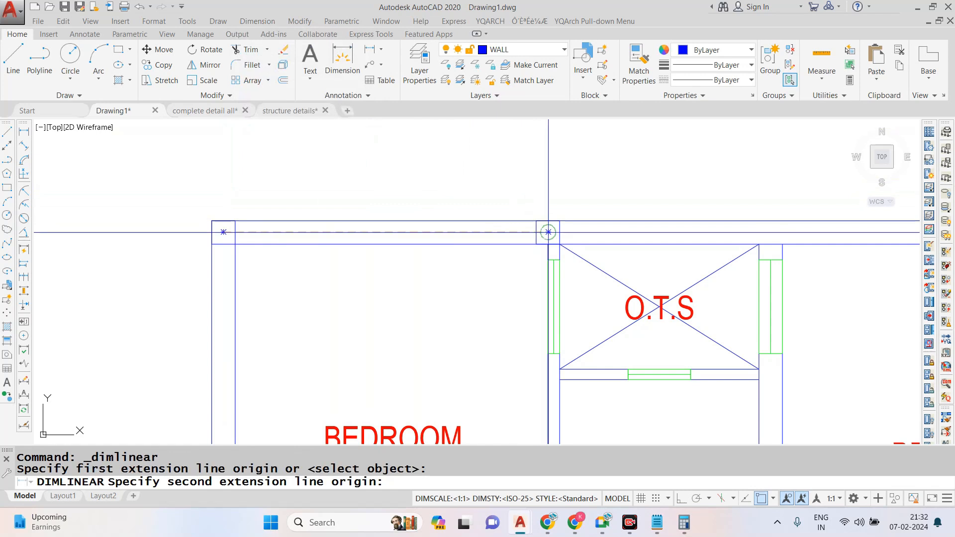
pyautogui.click(548, 232)
pyautogui.press('Escape')
pyautogui.scroll(-2, 382, 201)
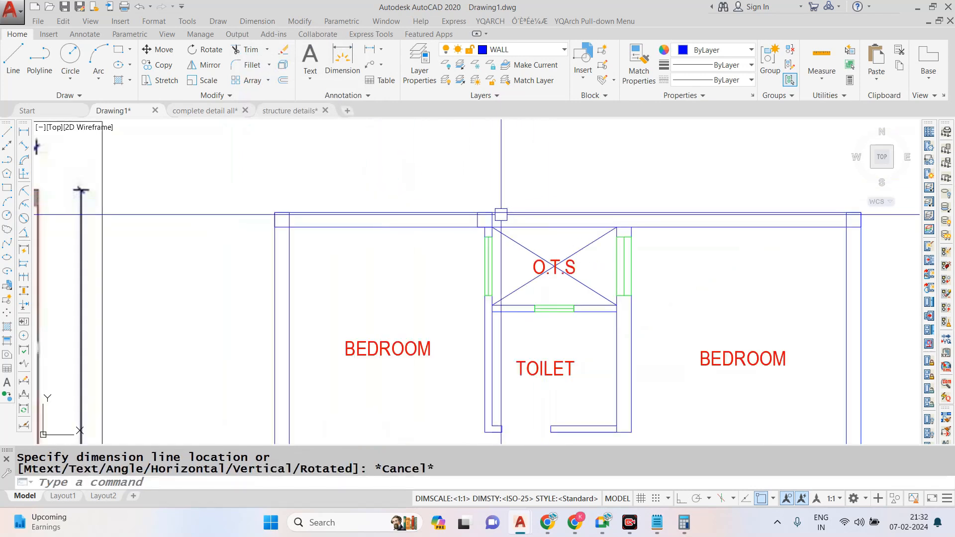
# - Copy the column beside the O.T.S along the top wall onto the junction with the right O.T.S wall
pyautogui.scroll(3, 501, 215)
pyautogui.click(395, 164)
pyautogui.click(527, 248)
pyautogui.write('co')
pyautogui.press('Return')
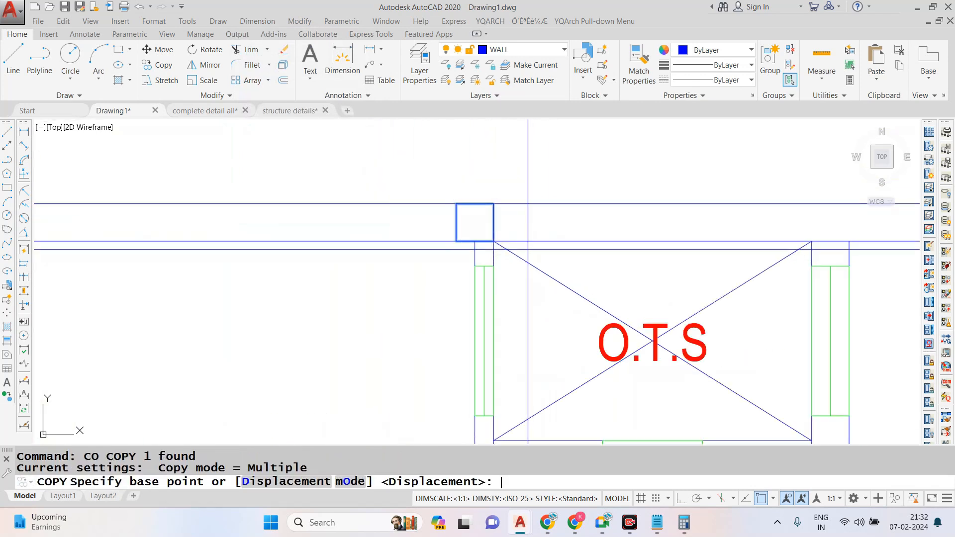
pyautogui.click(475, 222)
pyautogui.click(850, 241)
pyautogui.scroll(-2, 520, 189)
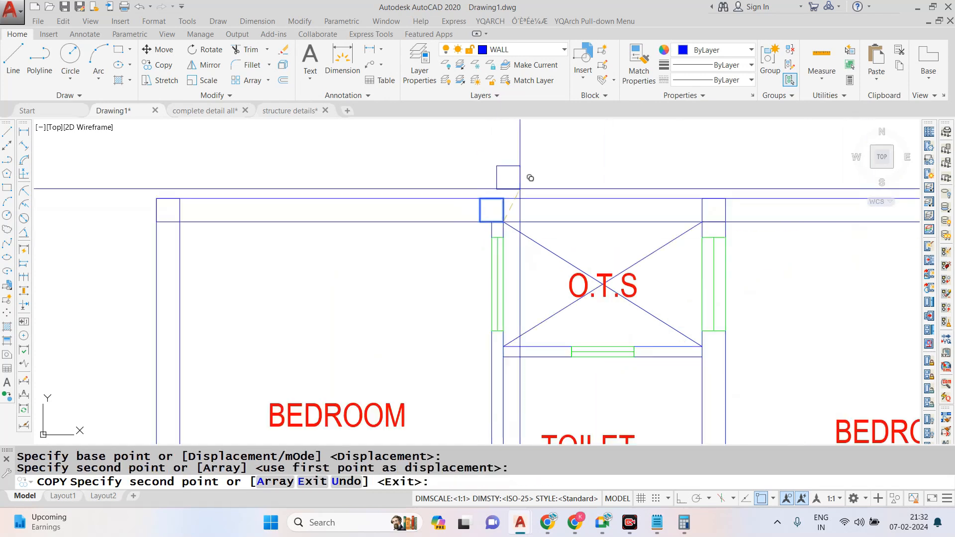
pyautogui.press('Escape')
# - Recheck the centre distance from the top-left column to the left O.T.S column with a temporary linear dimension
pyautogui.scroll(-1, 598, 265)
pyautogui.click(258, 20)
pyautogui.click(267, 51)
pyautogui.scroll(2, 359, 192)
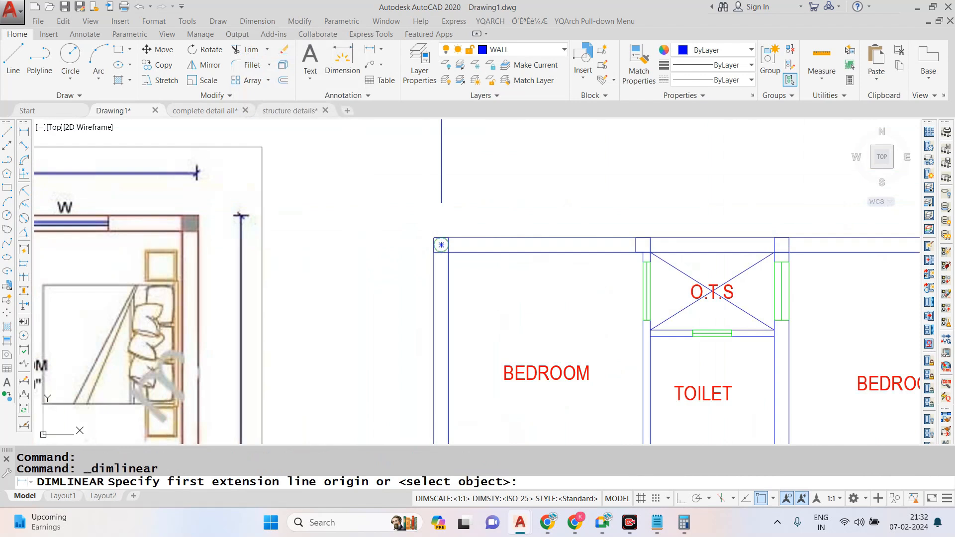
pyautogui.click(442, 245)
pyautogui.click(643, 245)
pyautogui.scroll(-3, 500, 214)
pyautogui.scroll(3, 656, 239)
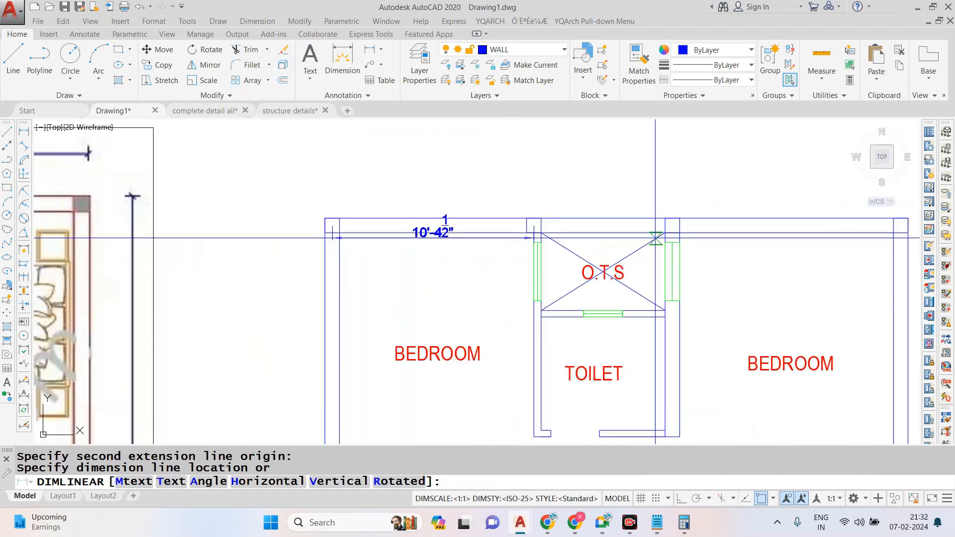
pyautogui.press('Escape')
# - Measure the centre distance from the left O.T.S column to the top-right corner column
pyautogui.press('Return')
pyautogui.click(534, 225)
pyautogui.scroll(-3, 528, 221)
pyautogui.scroll(3, 608, 227)
pyautogui.scroll(-3, 706, 217)
pyautogui.scroll(3, 746, 226)
pyautogui.click(754, 226)
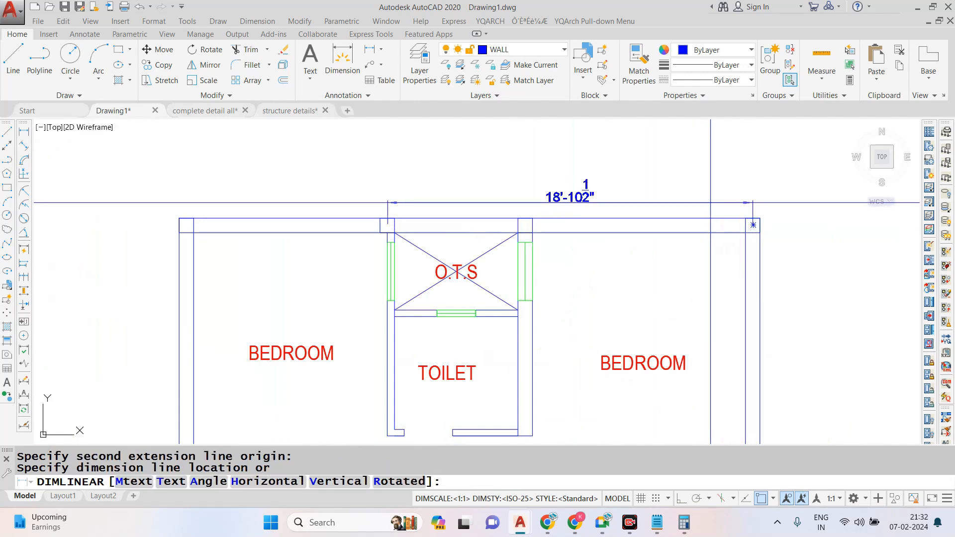
pyautogui.press('Escape')
pyautogui.scroll(-4, 647, 199)
pyautogui.scroll(3, 484, 155)
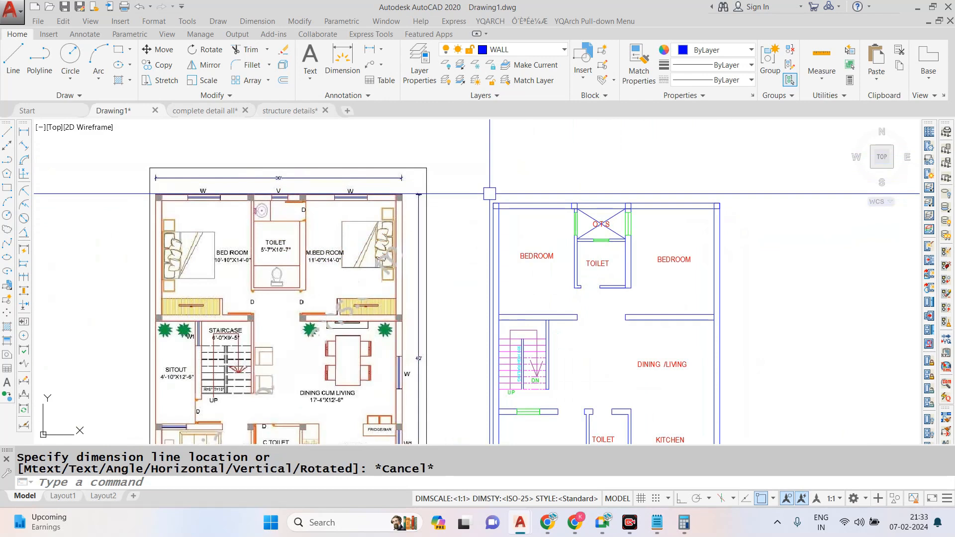
# - Copy the top-left column square down the left outer wall to its junction with the left bedroom's lower wall
pyautogui.scroll(4, 485, 192)
pyautogui.click(511, 222)
pyautogui.scroll(-3, 512, 222)
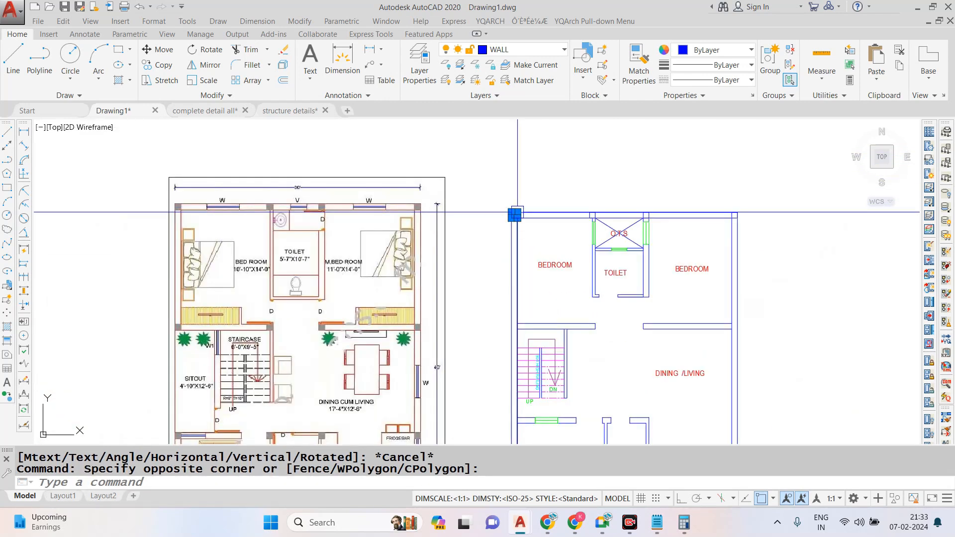
pyautogui.write('co')
pyautogui.press('space')
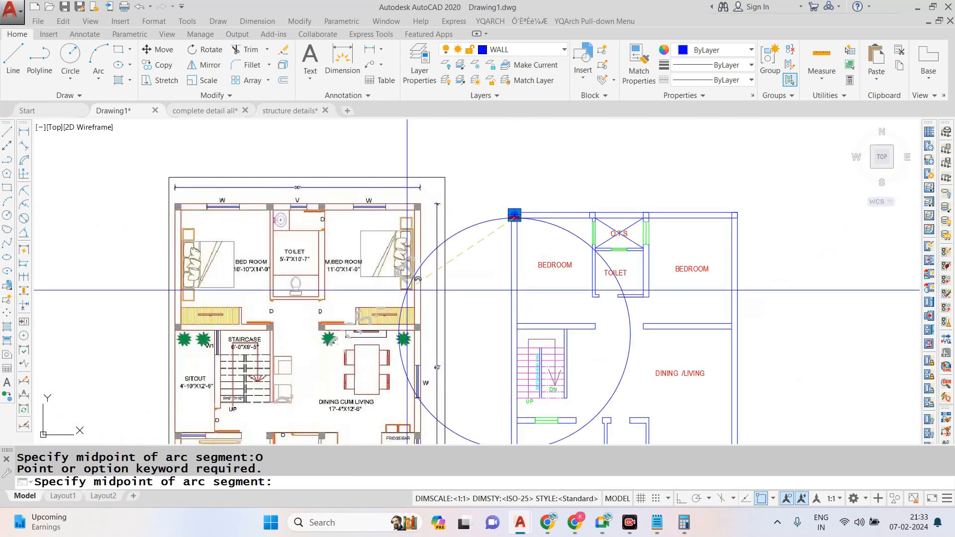
pyautogui.press('Escape')
pyautogui.write('co')
pyautogui.press('space')
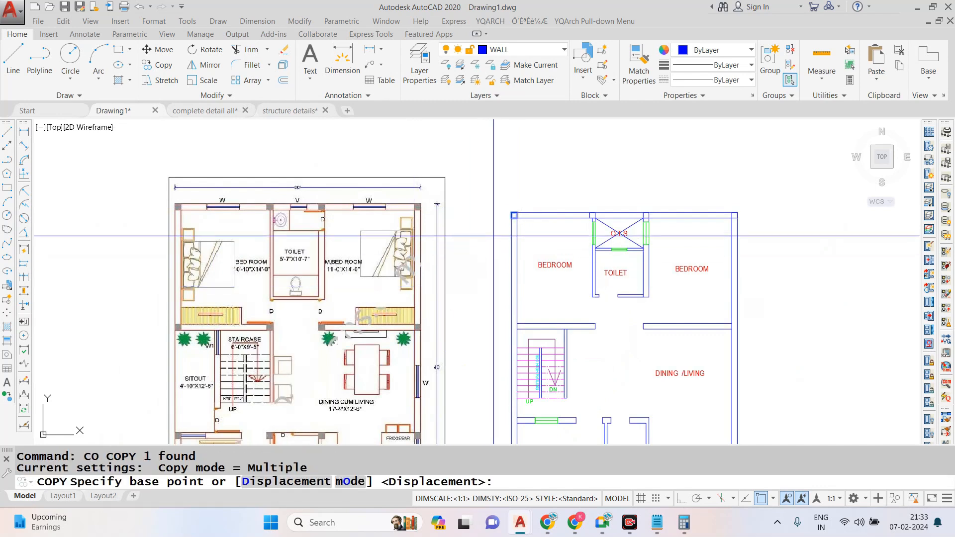
pyautogui.scroll(6, 526, 199)
pyautogui.click(480, 264)
pyautogui.scroll(6, 508, 319)
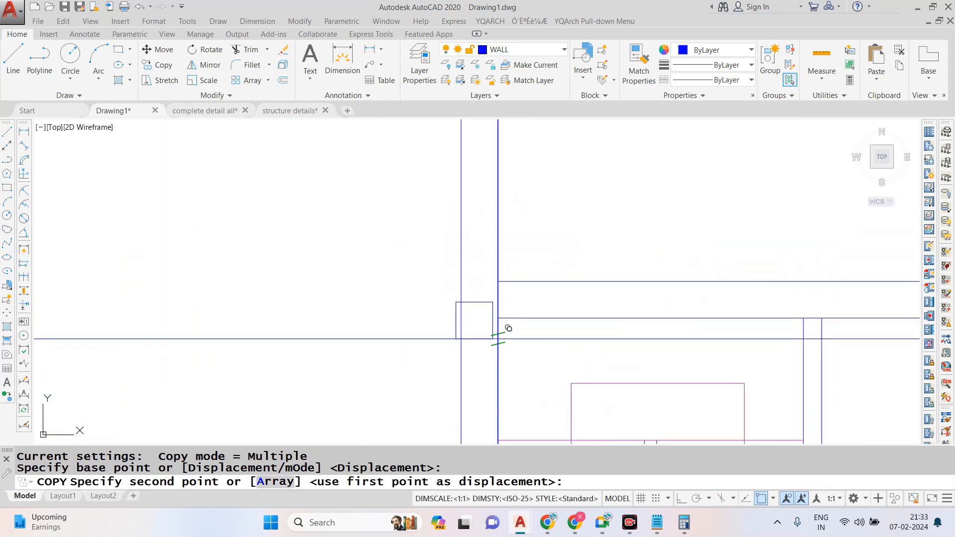
pyautogui.click(509, 308)
# - Place further column copies at the free end of the left bedroom's lower wall and in the opening beside it
pyautogui.scroll(-5, 508, 308)
pyautogui.scroll(5, 661, 293)
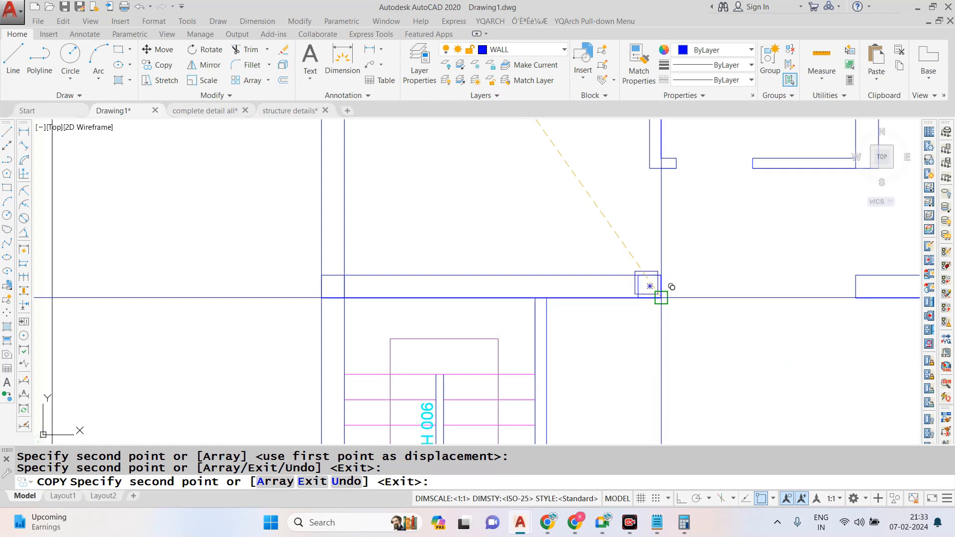
pyautogui.scroll(-4, 649, 286)
pyautogui.scroll(4, 713, 302)
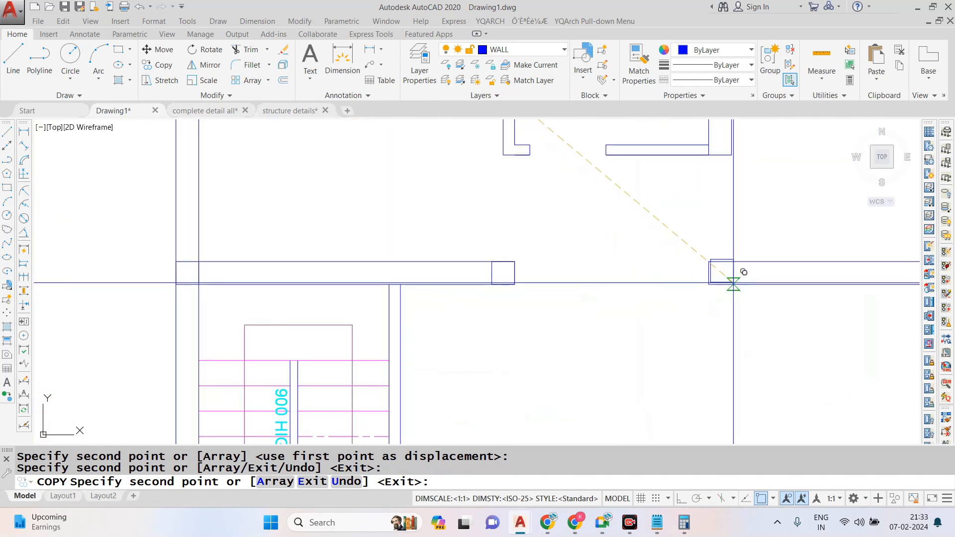
pyautogui.scroll(4, 733, 283)
pyautogui.click(634, 285)
pyautogui.press('Escape')
# - Move the loose column copy in the opening onto the free end of the right bedroom's lower wall
pyautogui.click(634, 205)
pyautogui.click(560, 297)
pyautogui.write('m')
pyautogui.press('space')
pyautogui.click(576, 286)
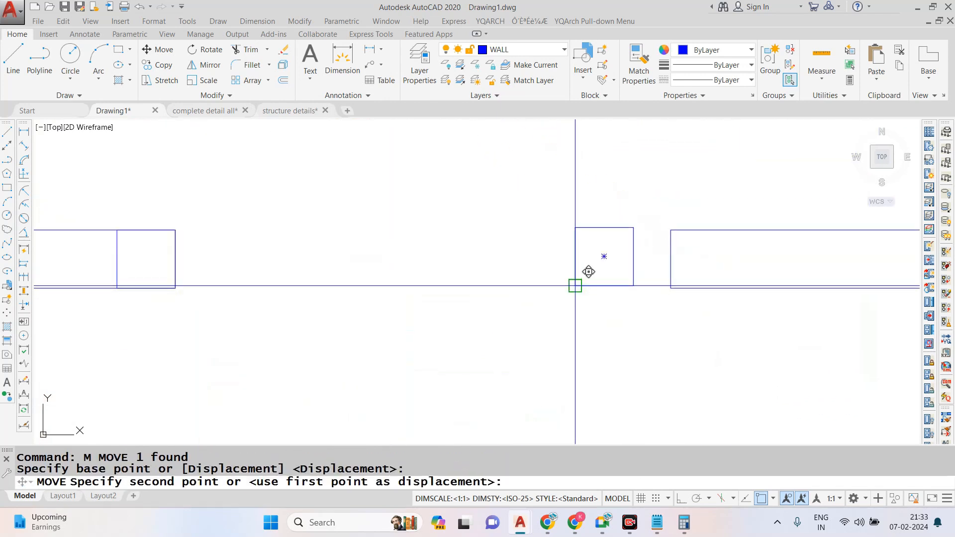
pyautogui.click(670, 288)
pyautogui.scroll(-4, 595, 278)
# - Copy that column along the right bedroom's lower wall to its junction with the right outer wall
pyautogui.click(604, 234)
pyautogui.click(665, 309)
pyautogui.scroll(-2, 533, 284)
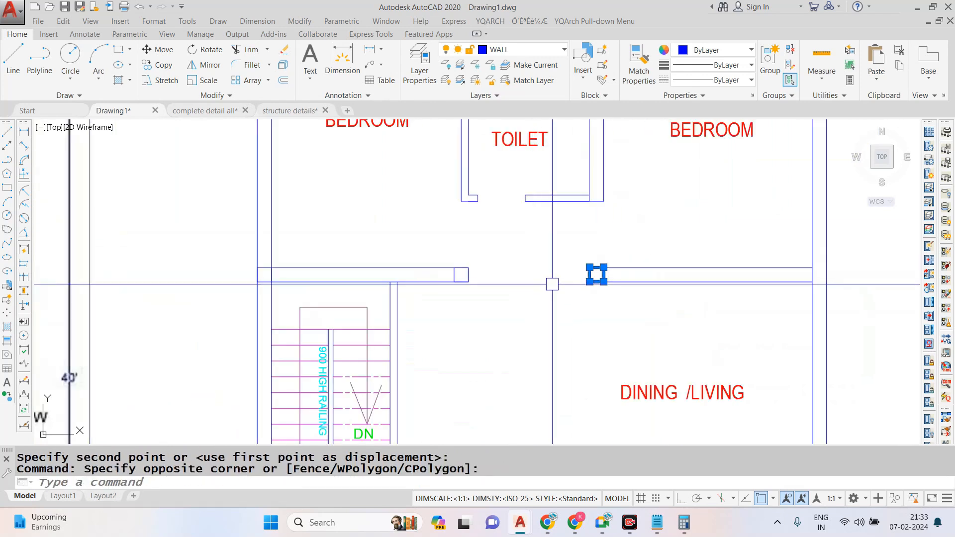
pyautogui.write('co')
pyautogui.press('space')
pyautogui.scroll(2, 575, 297)
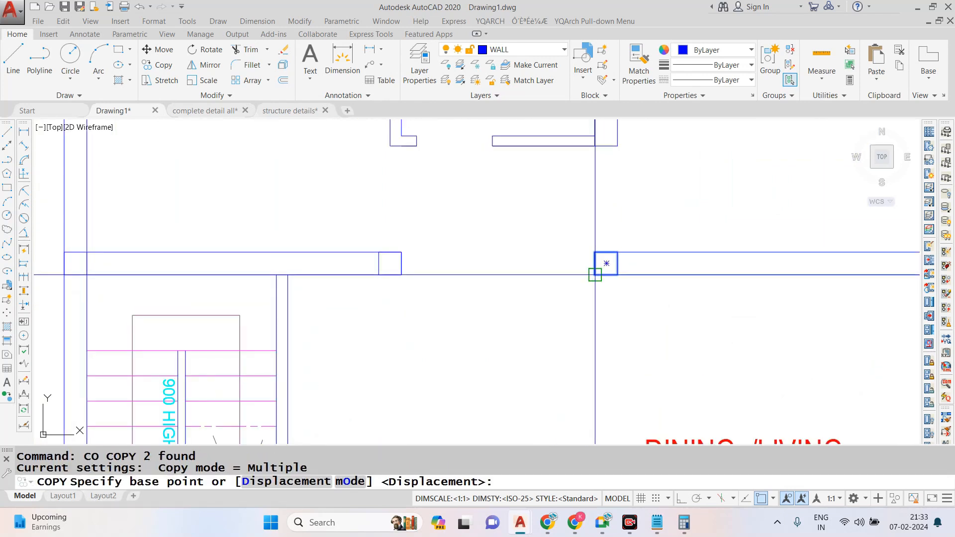
pyautogui.click(597, 273)
pyautogui.scroll(-2, 600, 276)
pyautogui.scroll(2, 791, 284)
pyautogui.click(791, 270)
pyautogui.scroll(-4, 791, 270)
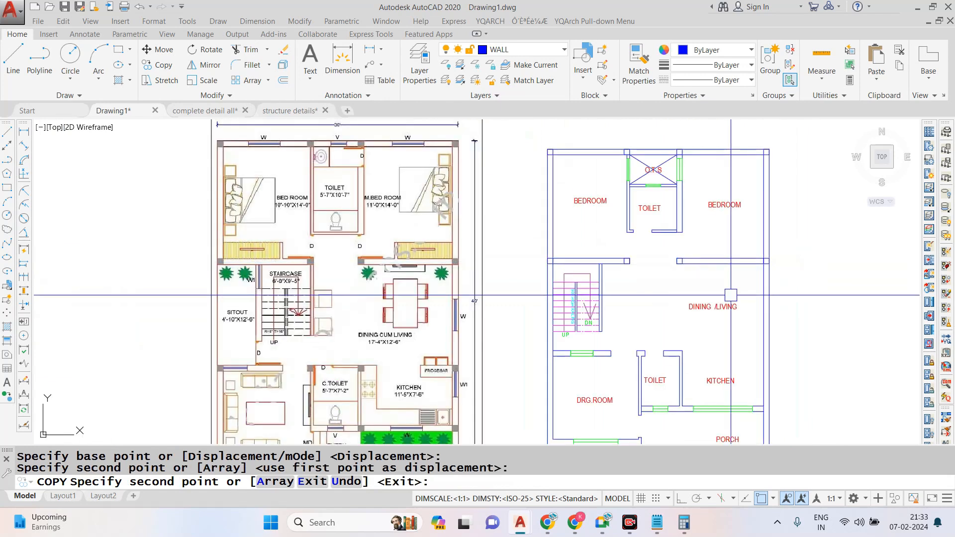
pyautogui.press('Escape')
# - Copy the left outer wall's column below the bedroom down to the junction with the drawing room's upper wall
pyautogui.scroll(3, 539, 261)
pyautogui.click(539, 228)
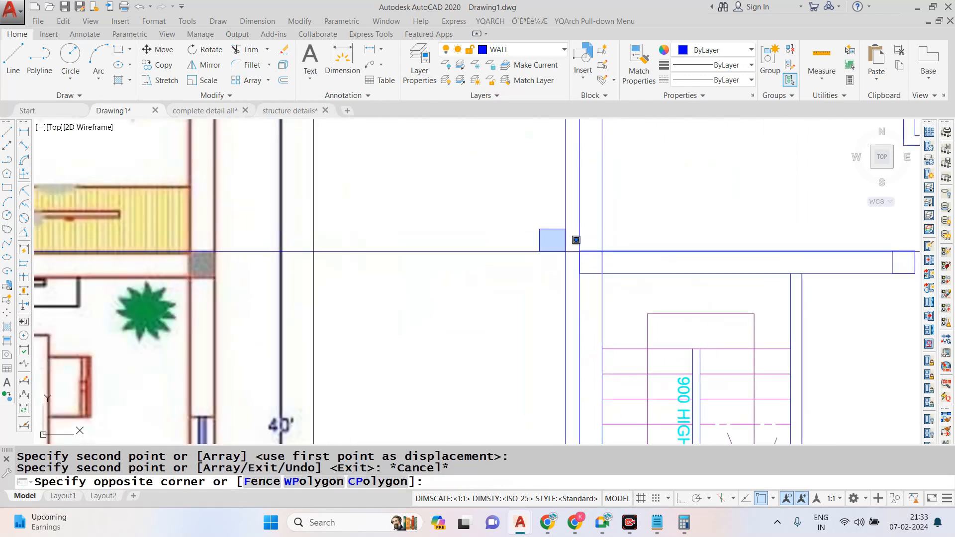
pyautogui.click(644, 301)
pyautogui.press('Return')
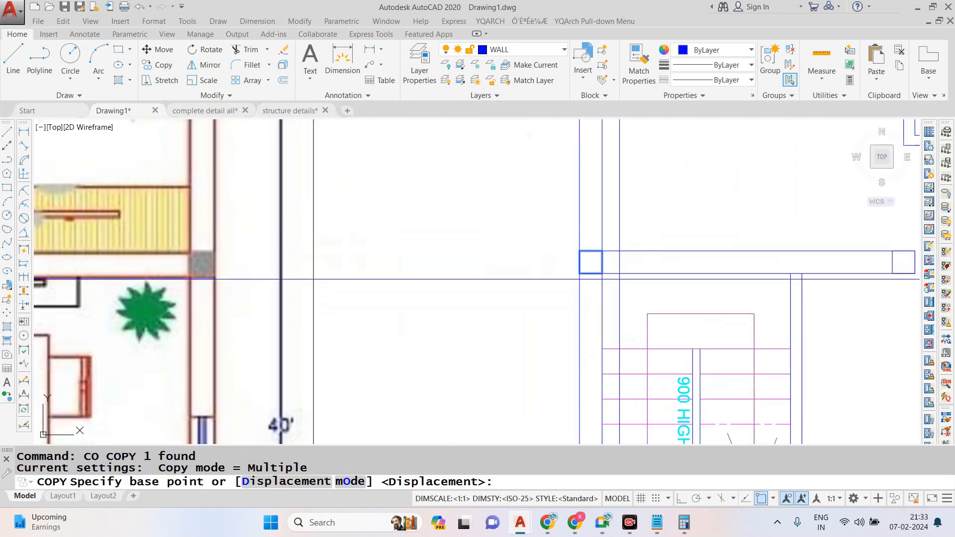
pyautogui.click(580, 273)
pyautogui.scroll(-4, 573, 291)
pyautogui.scroll(4, 522, 323)
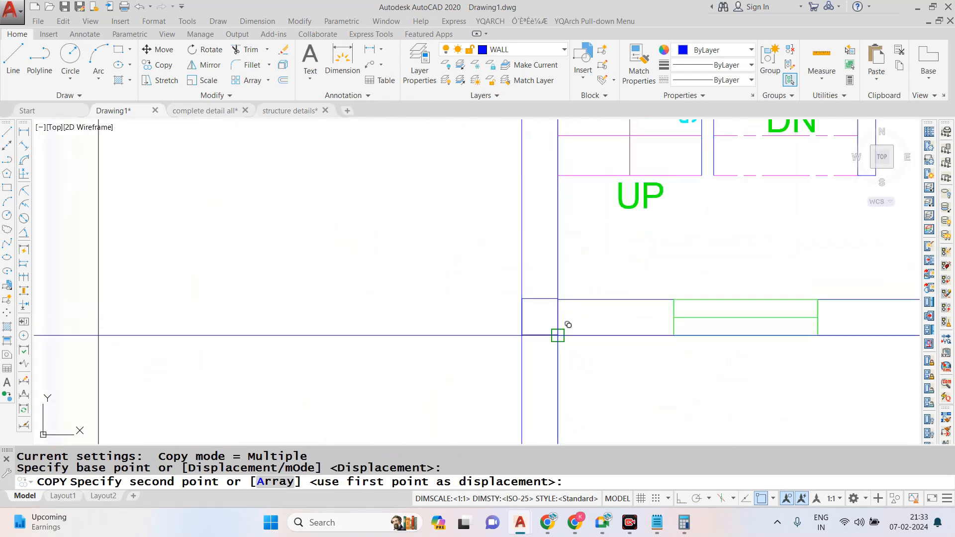
pyautogui.click(568, 325)
# - Place column copies on the wall junction at the toilet's upper-left corner and beside the toilet's upper-right corner
pyautogui.scroll(-4, 568, 325)
pyautogui.scroll(4, 625, 307)
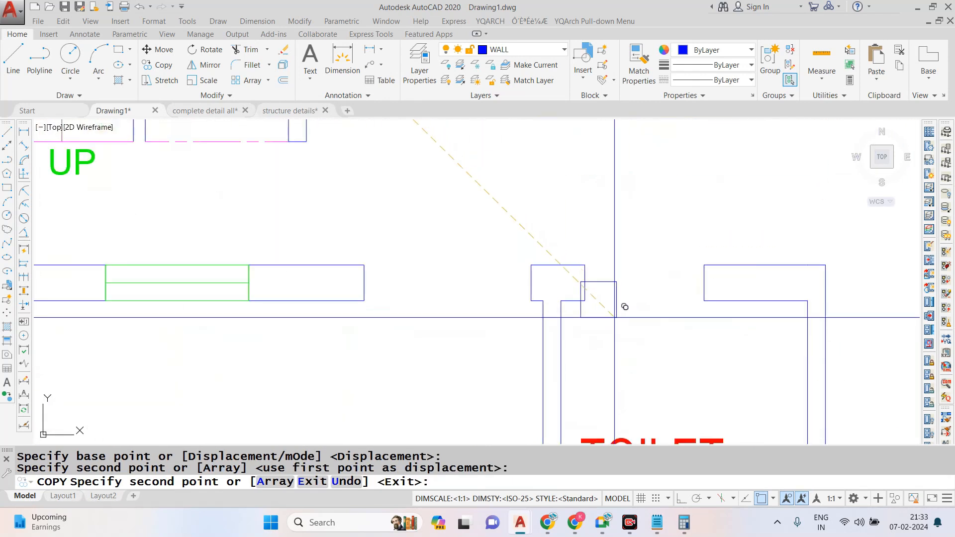
pyautogui.click(572, 290)
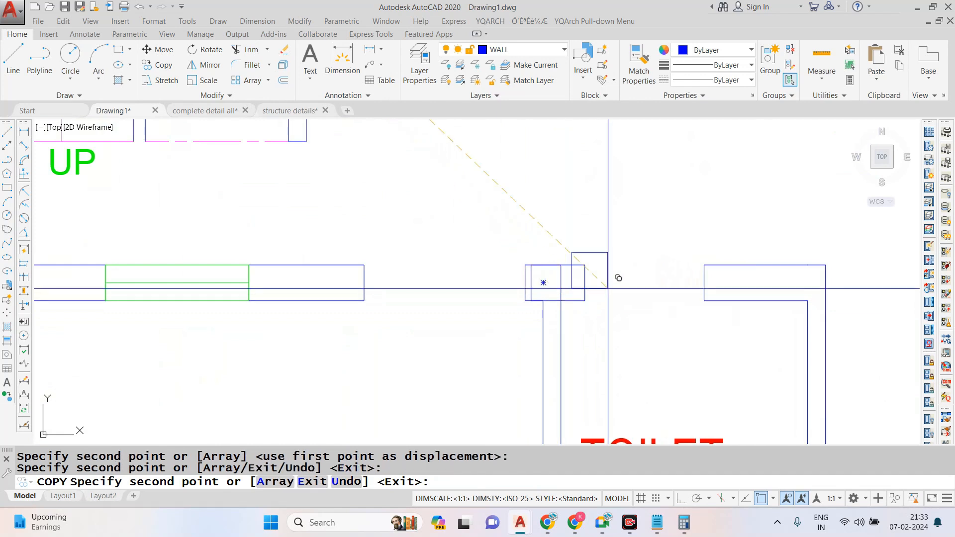
pyautogui.scroll(-4, 586, 284)
pyautogui.scroll(4, 588, 284)
pyautogui.scroll(2, 662, 299)
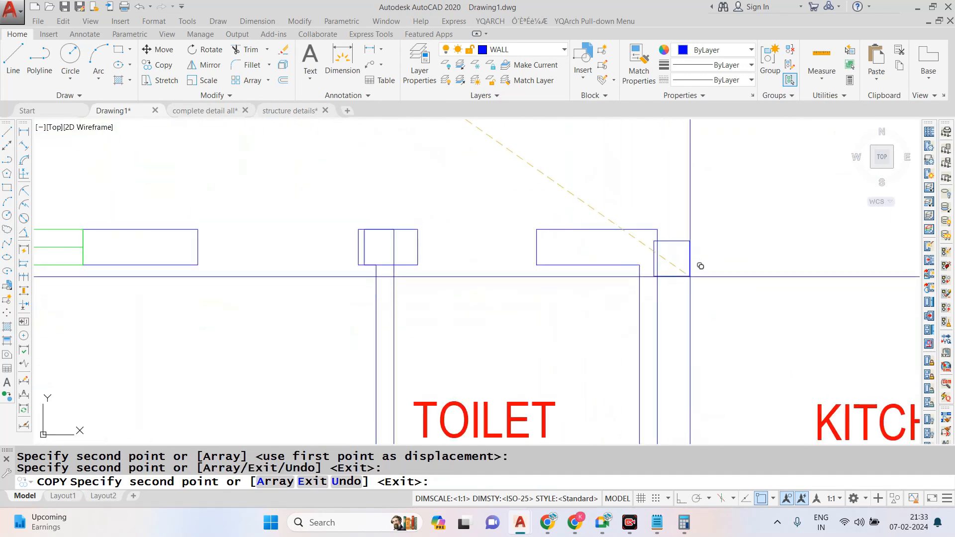
pyautogui.press('Escape')
# - Move the column beside the toilet's upper-right corner onto the wall corner between toilet and kitchen
pyautogui.click(666, 245)
pyautogui.write('M')
pyautogui.press('Return')
pyautogui.scroll(3, 666, 244)
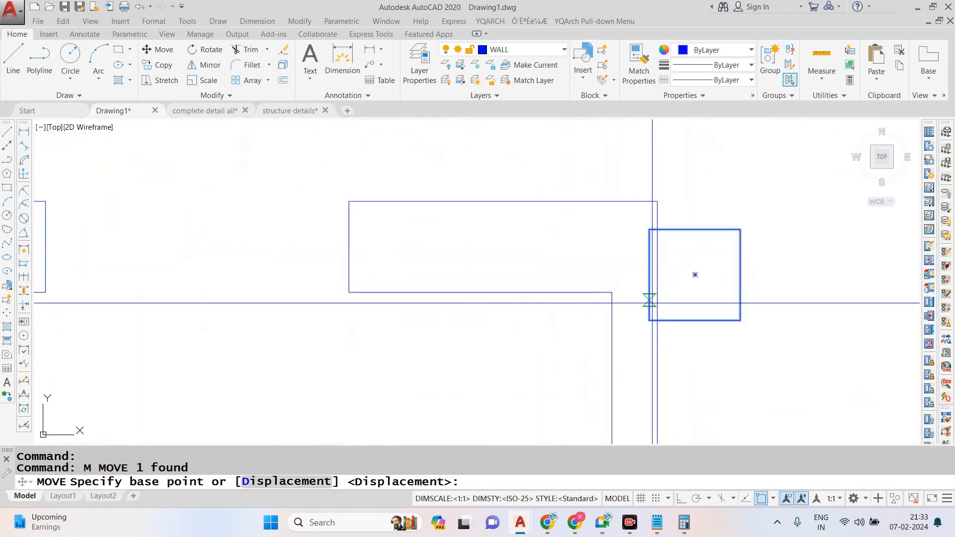
pyautogui.click(662, 301)
pyautogui.click(625, 277)
pyautogui.scroll(-3, 555, 256)
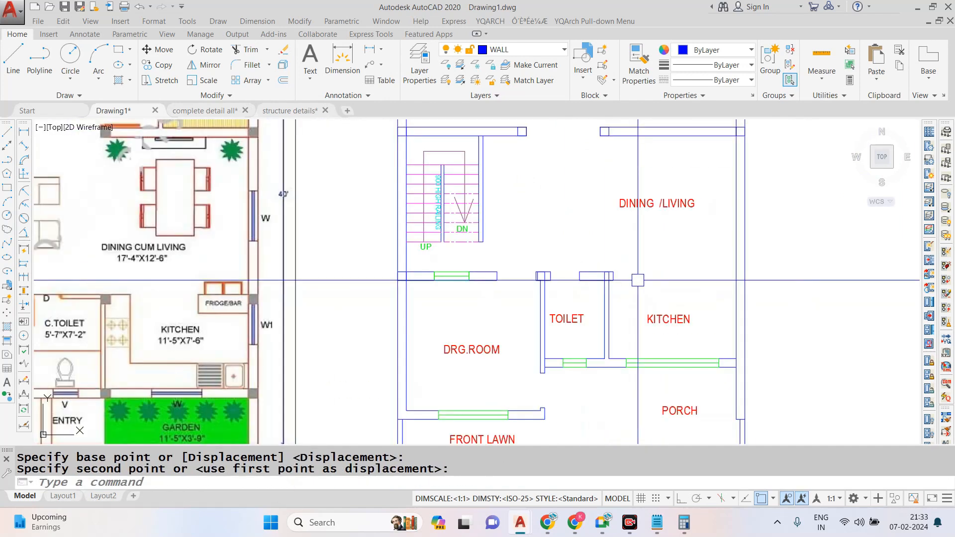
# - Copy the toilet and kitchen corner column horizontally onto the right outer wall with Ortho on
pyautogui.scroll(3, 638, 280)
pyautogui.click(609, 277)
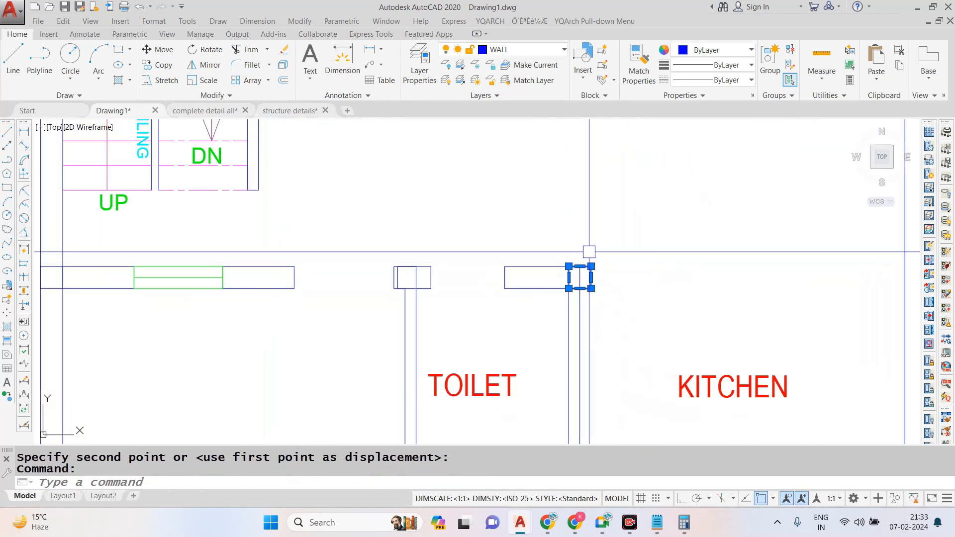
pyautogui.write('co')
pyautogui.press('Return')
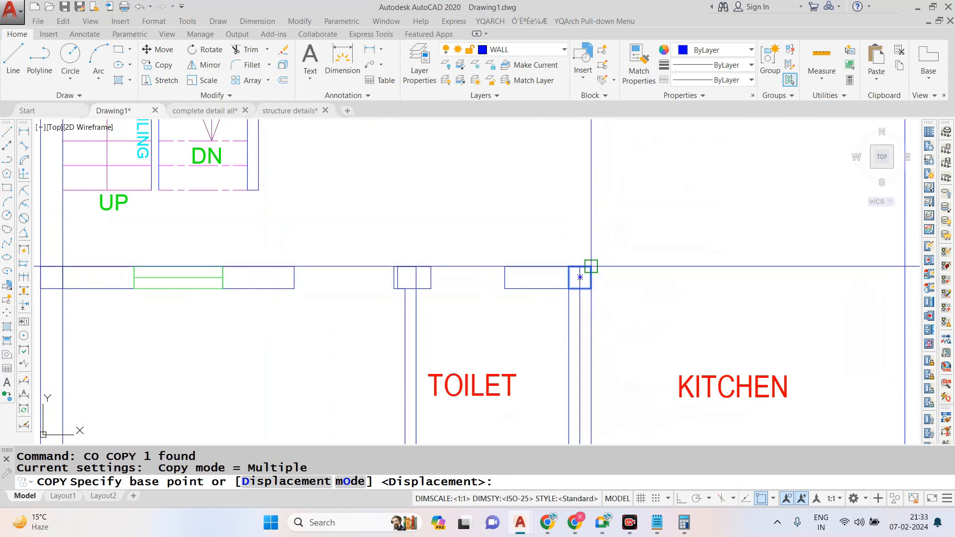
pyautogui.click(580, 278)
pyautogui.scroll(-2, 580, 277)
pyautogui.scroll(-1, 761, 257)
pyautogui.press('F8')
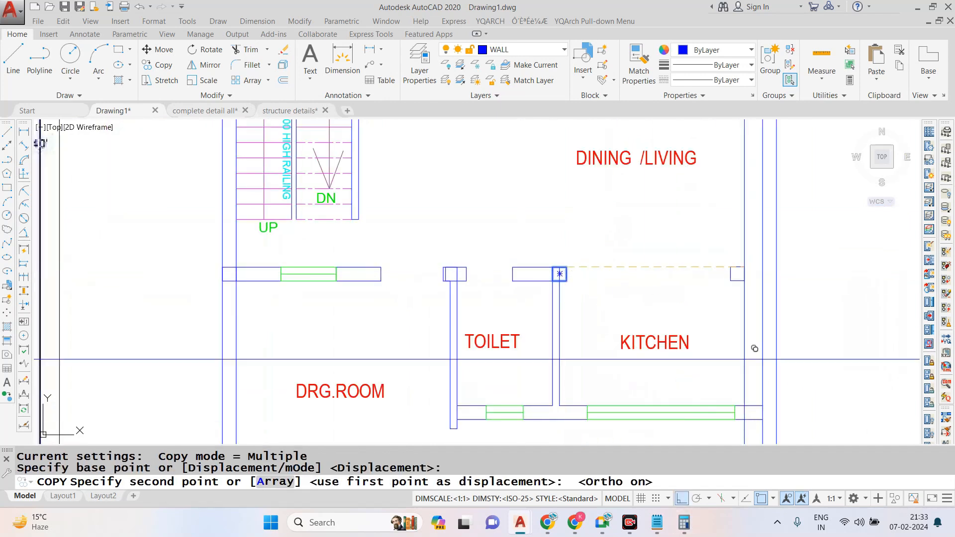
pyautogui.scroll(-3, 709, 235)
pyautogui.press('Escape')
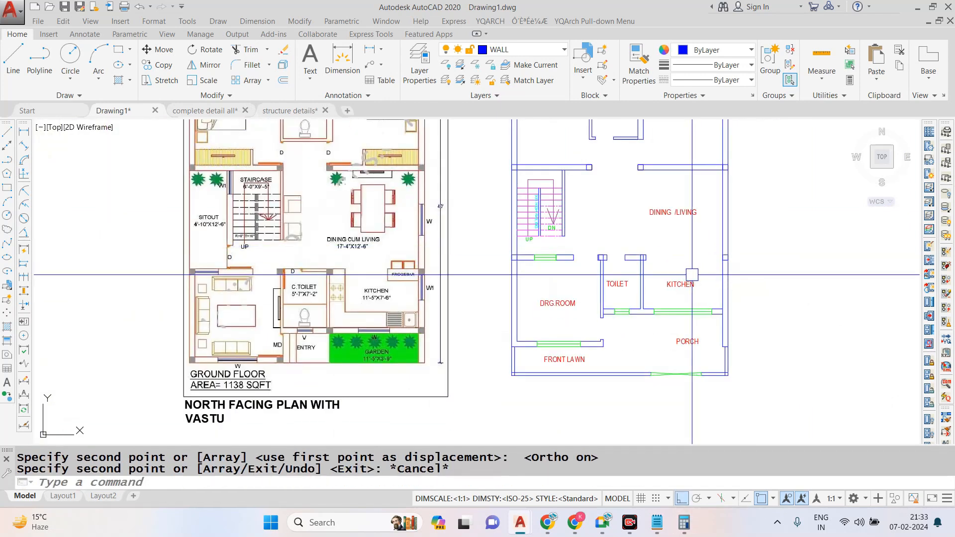
# - Copy the drawing room's upper-left column down the left outer wall to its junction with the drawing room's lower wall
pyautogui.scroll(6, 518, 260)
pyautogui.click(473, 222)
pyautogui.click(542, 306)
pyautogui.write('C')
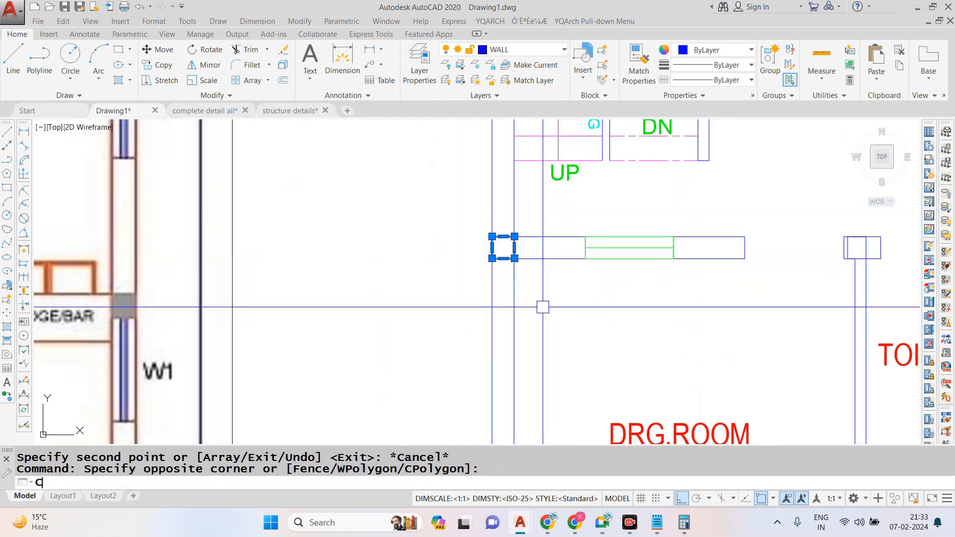
pyautogui.write('o')
pyautogui.press('Return')
pyautogui.scroll(-3, 503, 247)
pyautogui.scroll(3, 504, 209)
pyautogui.click(502, 207)
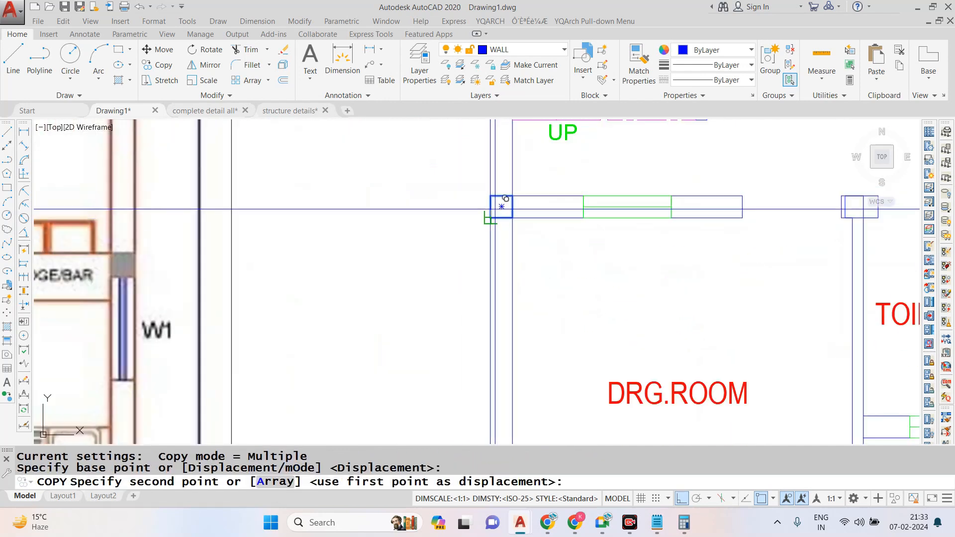
pyautogui.scroll(-3, 502, 207)
pyautogui.scroll(3, 527, 323)
pyautogui.click(544, 352)
pyautogui.scroll(-2, 544, 352)
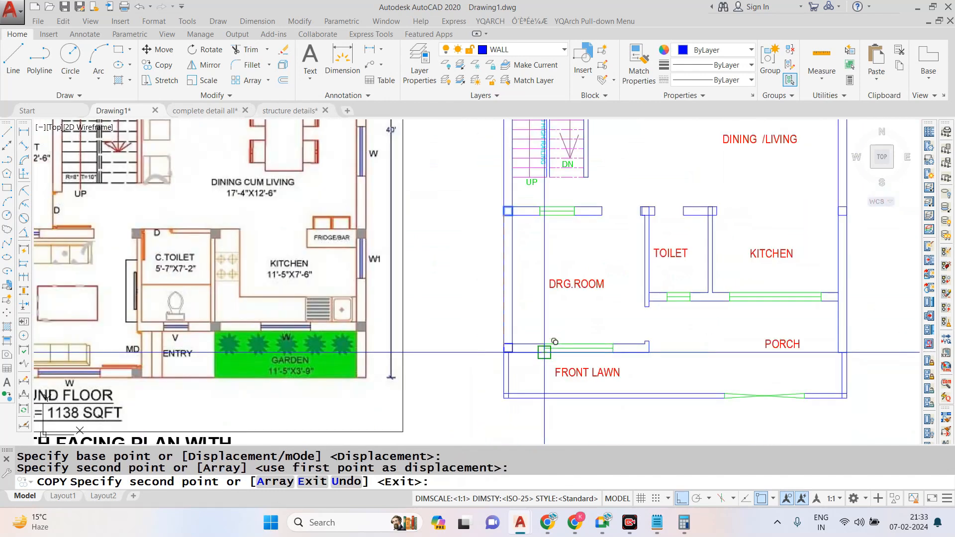
# - Try to place a column copy at the right end of the drawing room's lower wall with Ortho on, and undo it
pyautogui.scroll(-2, 545, 352)
pyautogui.scroll(5, 559, 340)
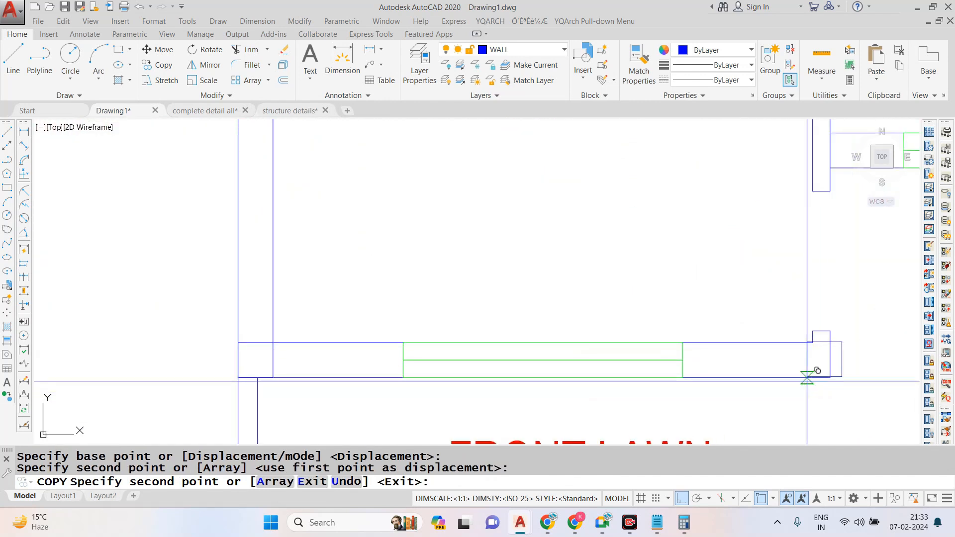
pyautogui.click(777, 340)
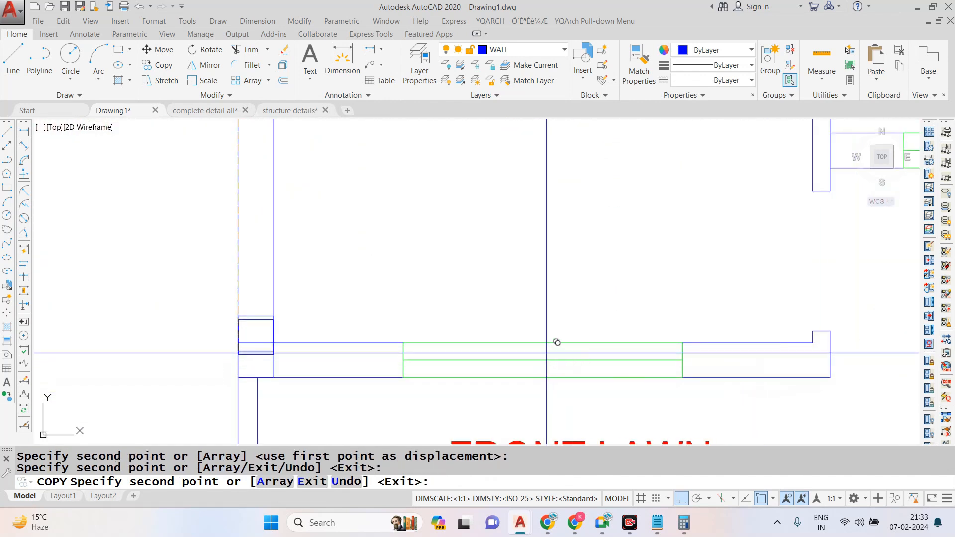
pyautogui.hotkey('ctrl', 'z')
# - With Ortho off, place a column copy near the right end of the drawing room's lower wall
pyautogui.scroll(-5, 567, 305)
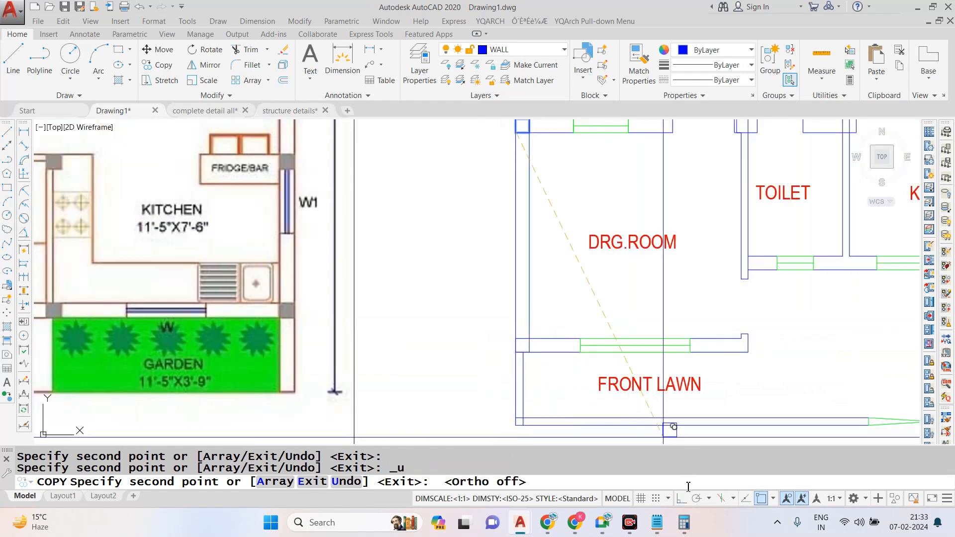
pyautogui.scroll(8, 751, 345)
pyautogui.press('Escape')
pyautogui.click(720, 267)
pyautogui.click(719, 318)
pyautogui.write('m')
pyautogui.press('Return')
pyautogui.click(720, 291)
pyautogui.press('Escape')
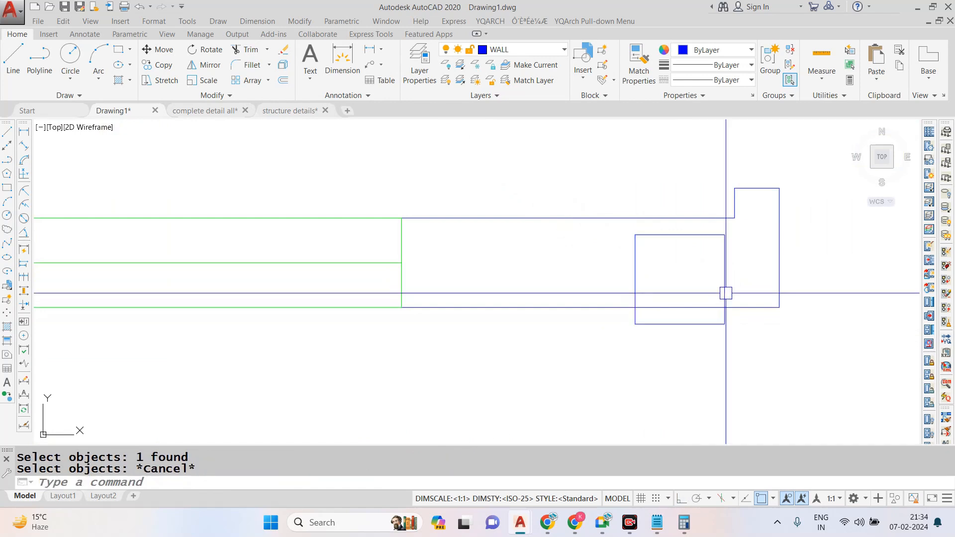
# - Move the new column so its lower-right corner sits on the right end corner of the drawing room's lower wall
pyautogui.write('m')
pyautogui.press('Return')
pyautogui.click(725, 324)
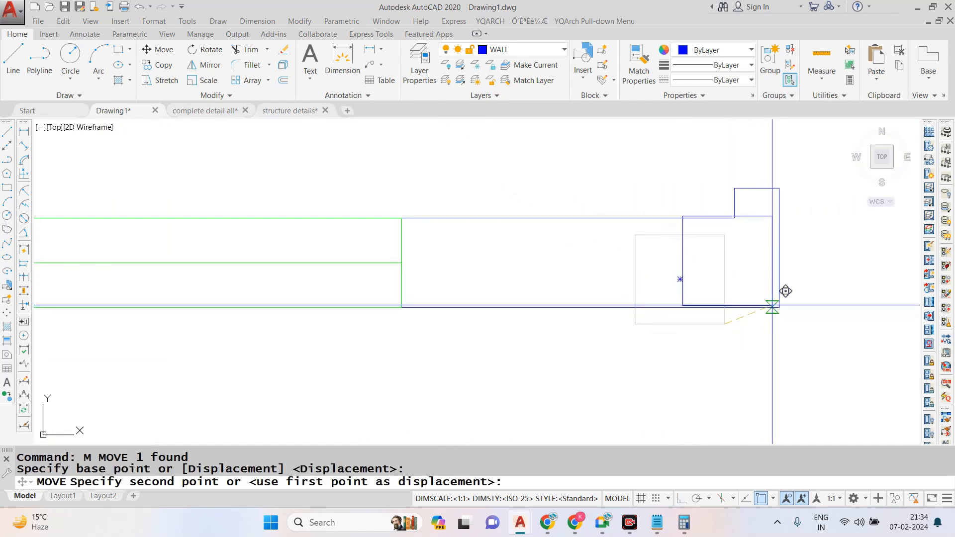
pyautogui.click(773, 306)
pyautogui.click(772, 306)
pyautogui.write('m')
pyautogui.press('Return')
pyautogui.click(772, 307)
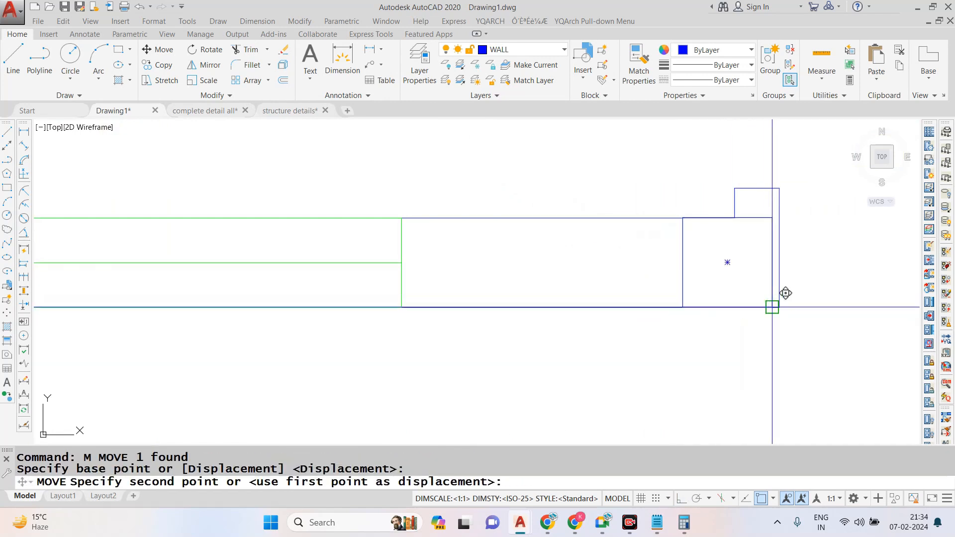
pyautogui.click(780, 307)
pyautogui.scroll(-5, 662, 308)
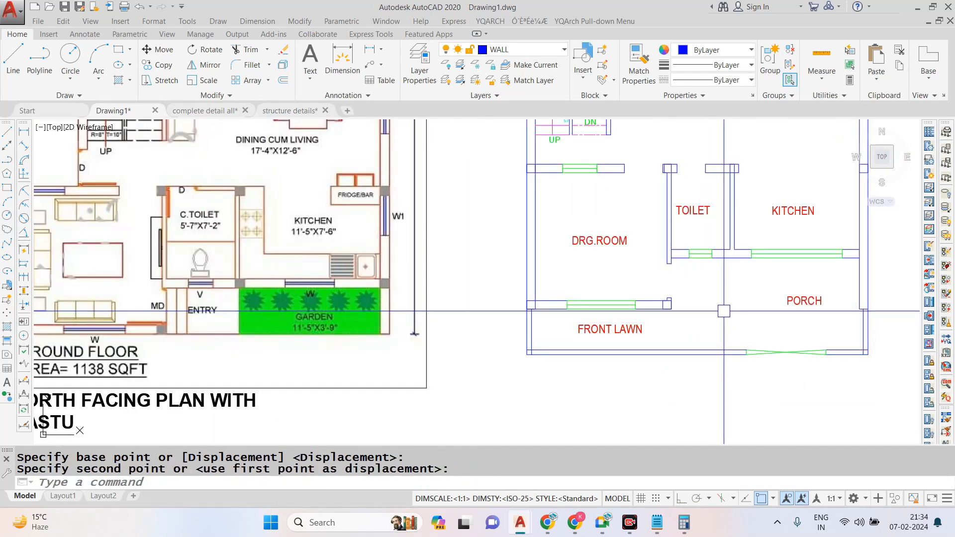
# - Measure the centre distance from the toilet's upper-left column to the drawing room's lower-right column with a temporary linear dimension
pyautogui.scroll(-5, 714, 301)
pyautogui.scroll(5, 714, 301)
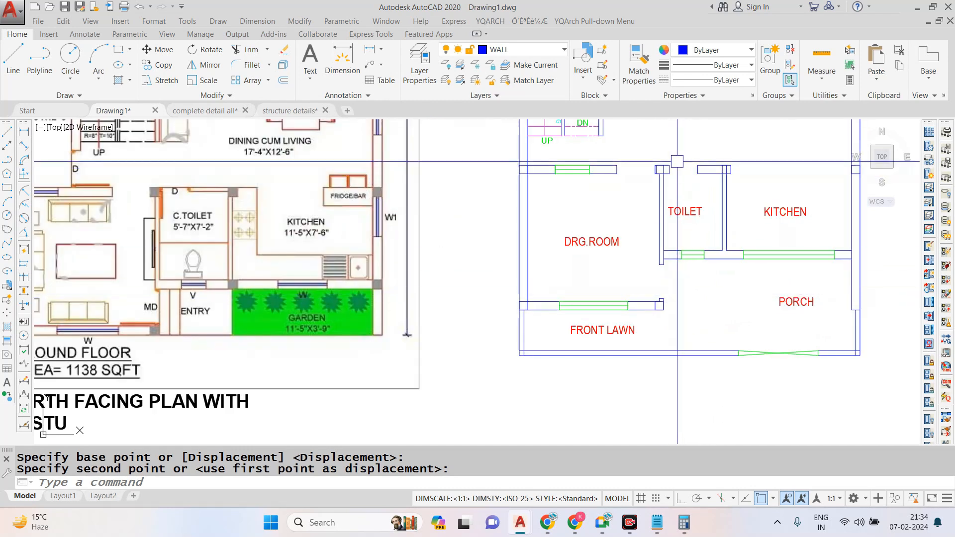
pyautogui.press('Escape')
pyautogui.click(257, 21)
pyautogui.click(271, 54)
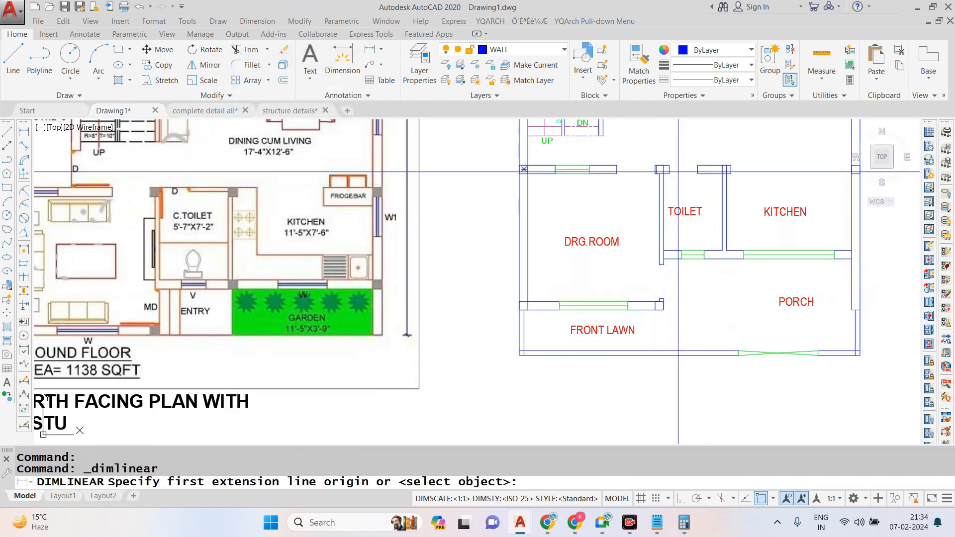
pyautogui.scroll(6, 604, 163)
pyautogui.click(604, 163)
pyautogui.scroll(-4, 604, 163)
pyautogui.scroll(1, 604, 378)
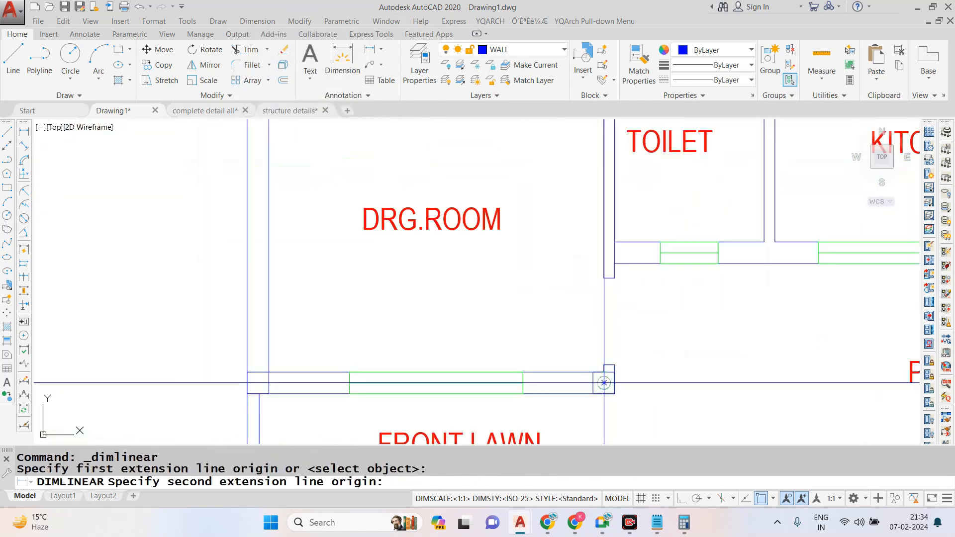
pyautogui.scroll(-1, 602, 368)
pyautogui.click(602, 363)
pyautogui.scroll(-2, 602, 363)
pyautogui.press('Escape')
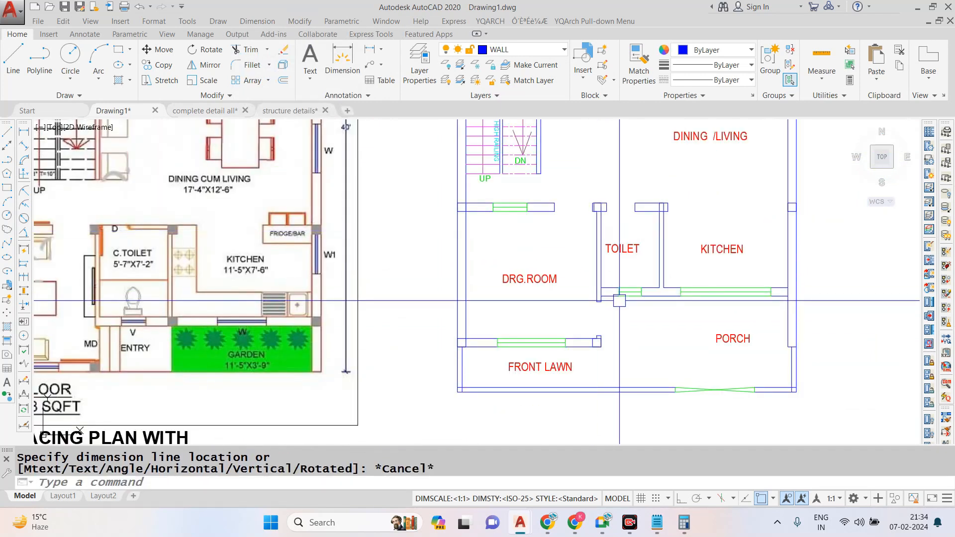
# - Copy the outer-wall column at the kitchen's upper-right corner down to the kitchen's lower-right corner
pyautogui.scroll(-2, 594, 293)
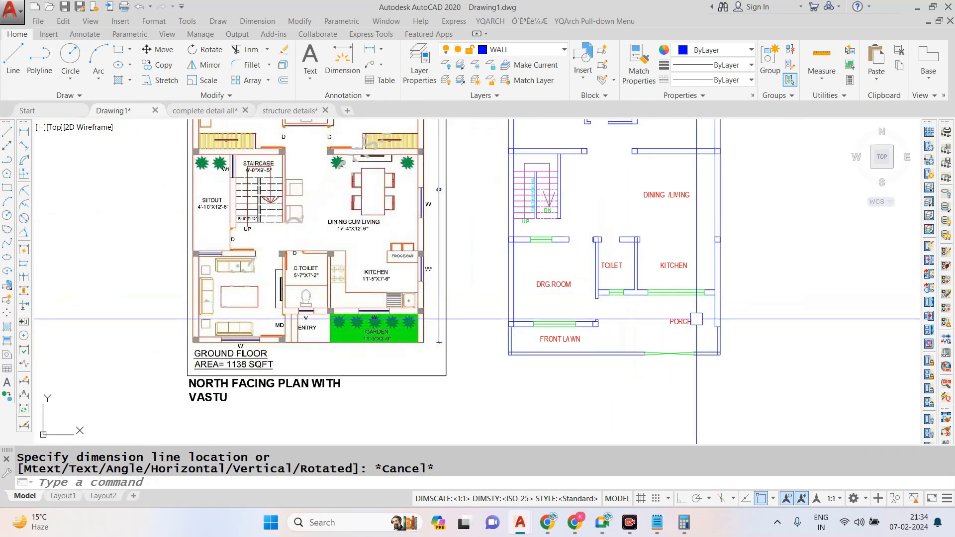
pyautogui.scroll(5, 711, 296)
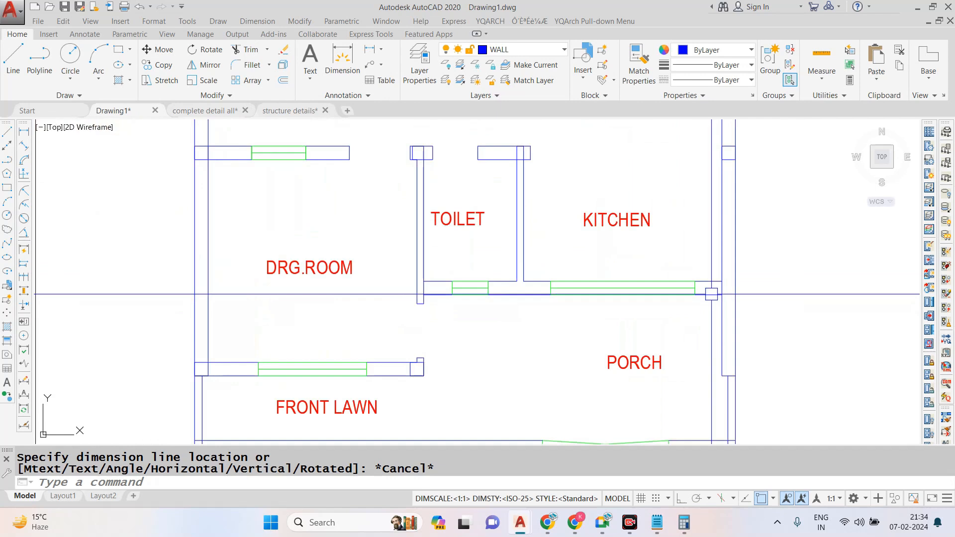
pyautogui.scroll(-2, 720, 288)
pyautogui.scroll(4, 719, 133)
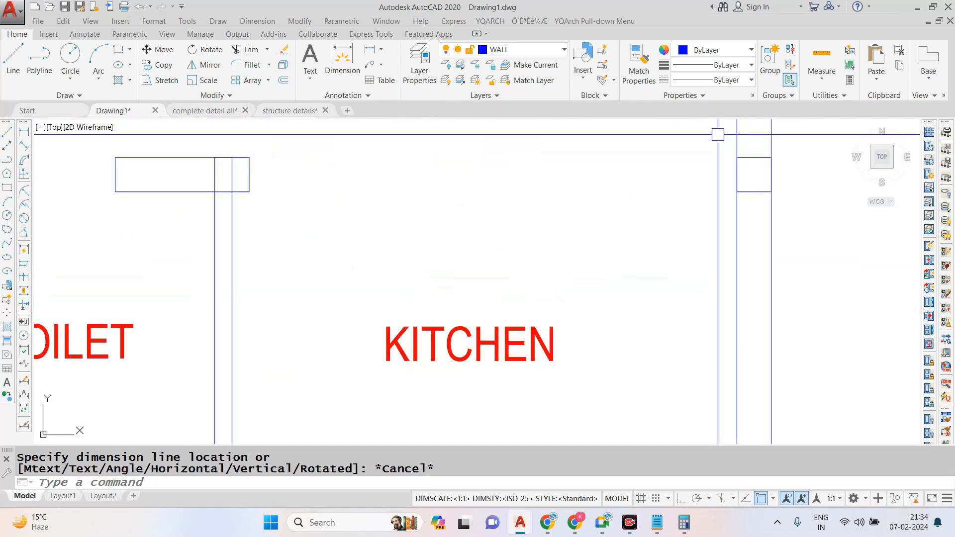
pyautogui.click(718, 133)
pyautogui.click(825, 245)
pyautogui.write('co')
pyautogui.press('Return')
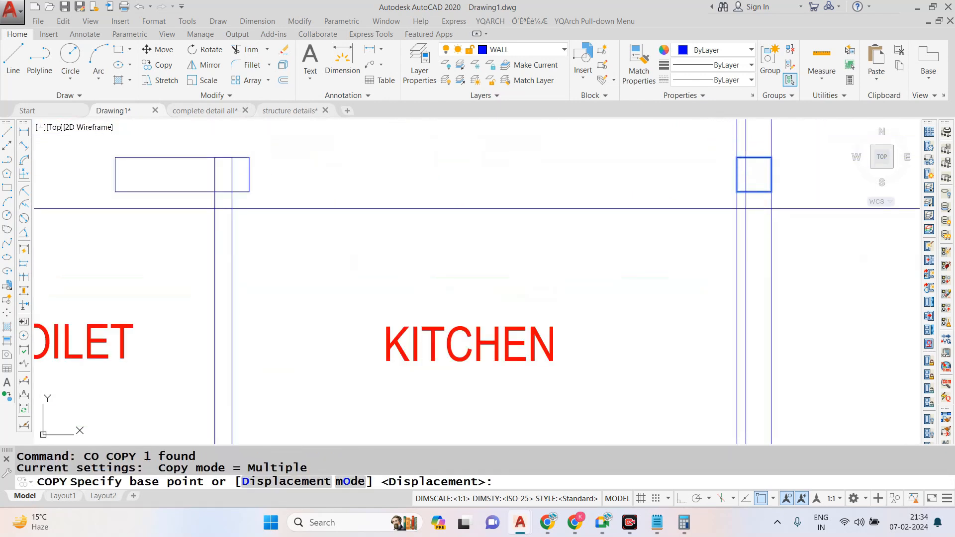
pyautogui.click(738, 192)
pyautogui.scroll(-2, 738, 191)
pyautogui.scroll(2, 745, 310)
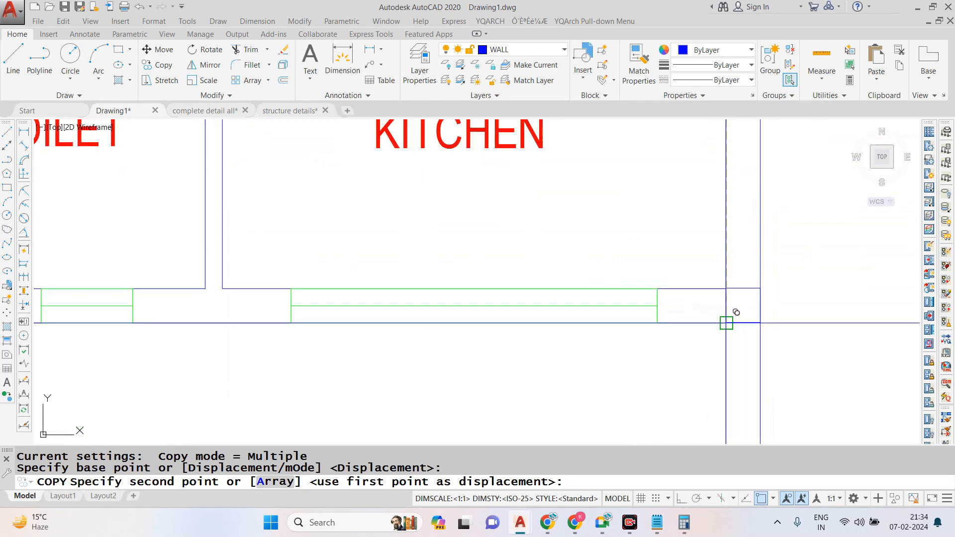
pyautogui.click(736, 312)
# - Place another column copy near the lower end of the wall between toilet and kitchen
pyautogui.scroll(-5, 582, 298)
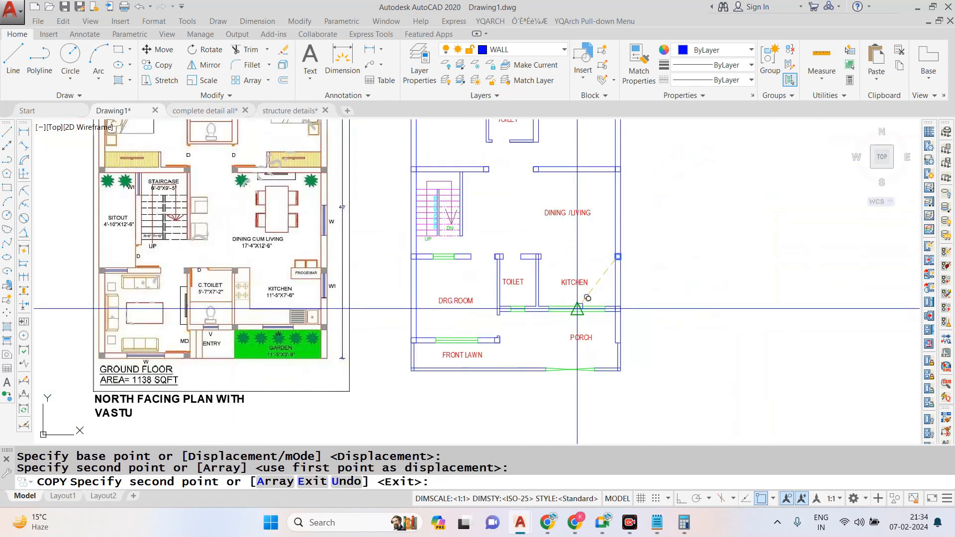
pyautogui.scroll(6, 538, 303)
pyautogui.click(534, 349)
pyautogui.press('Escape')
# - Move the new column into the lower wall so its left edge aligns with the toilet side of the toilet-kitchen wall
pyautogui.click(538, 327)
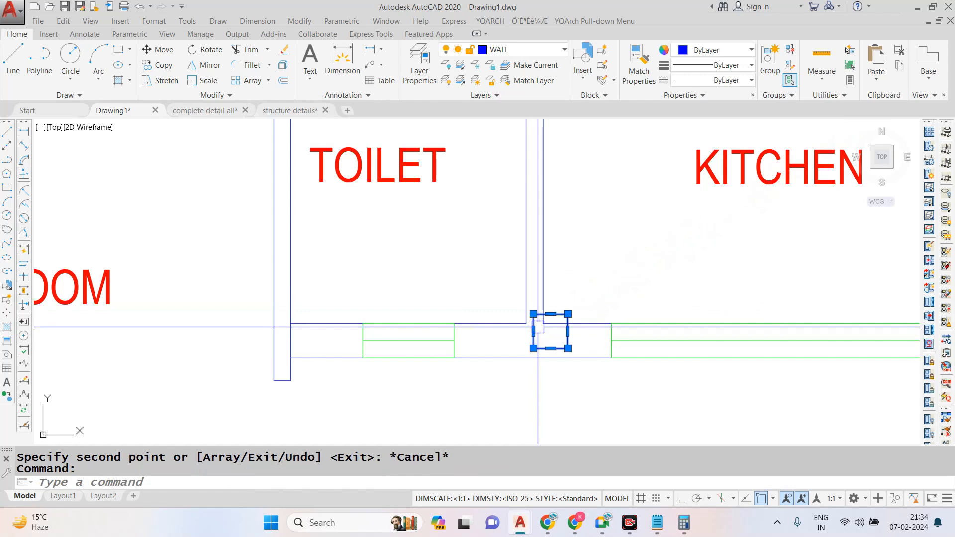
pyautogui.write('m')
pyautogui.press('Return')
pyautogui.scroll(5, 538, 327)
pyautogui.click(545, 279)
pyautogui.scroll(-5, 664, 297)
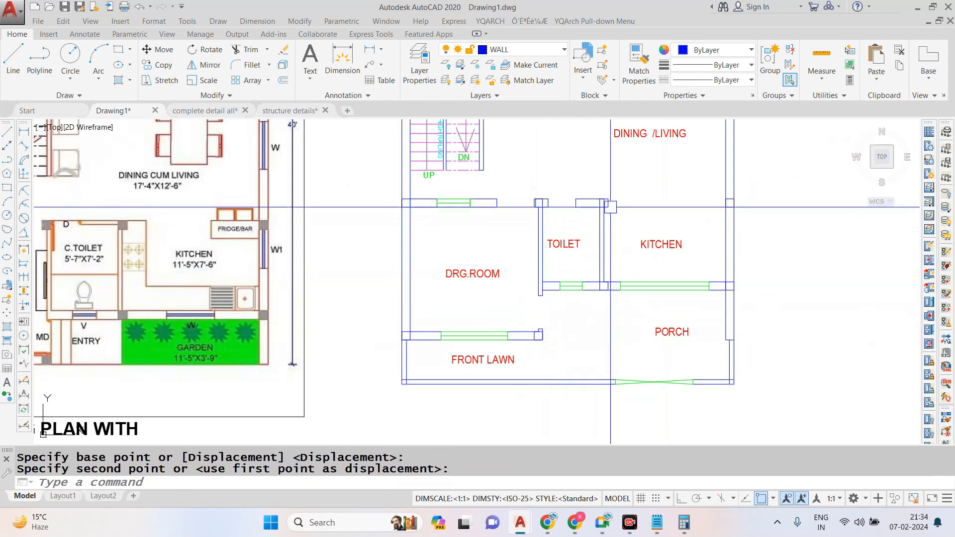
# - Trim the wall line running through the column at the upper end of the toilet-kitchen wall
pyautogui.scroll(4, 607, 200)
pyautogui.scroll(-5, 613, 315)
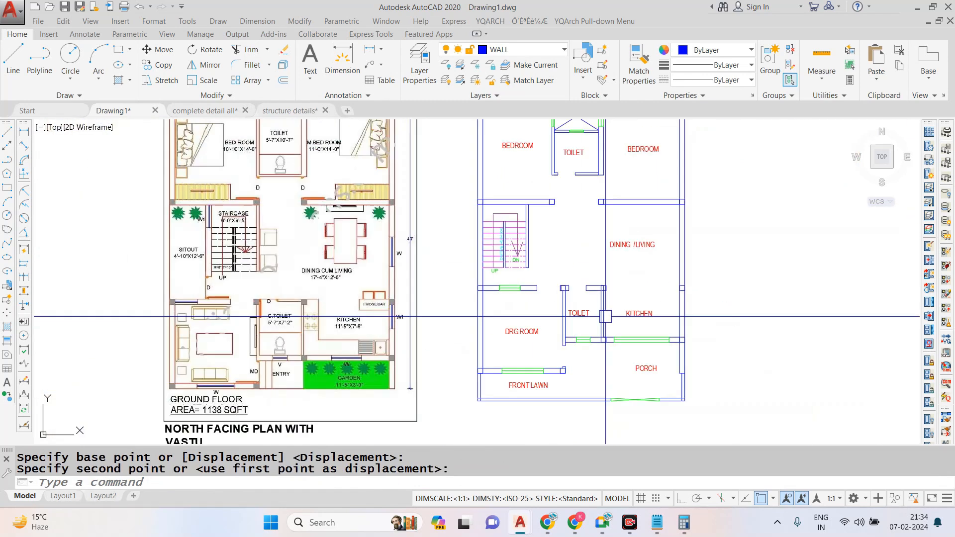
pyautogui.scroll(10, 606, 300)
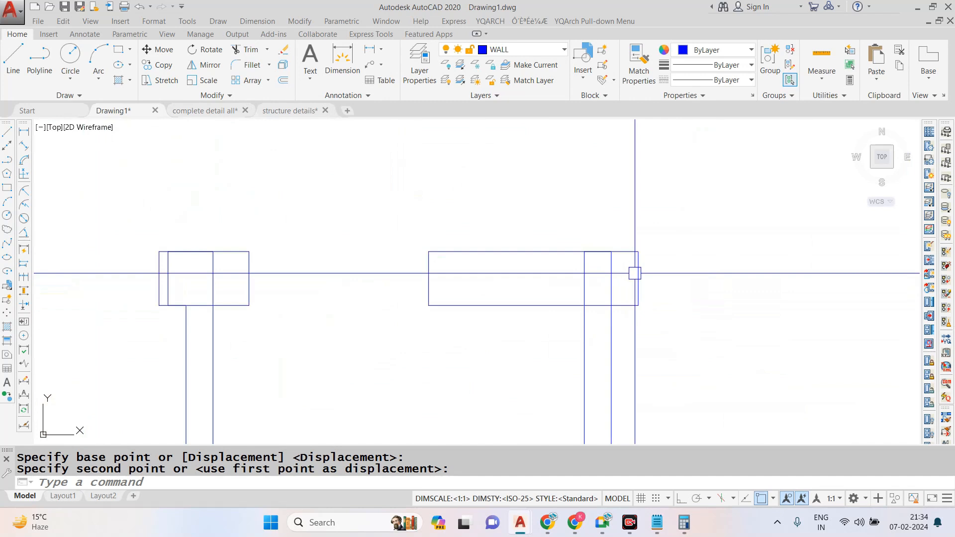
pyautogui.click(626, 275)
pyautogui.press('Escape')
pyautogui.press('Escape')
pyautogui.write('tr')
pyautogui.press('Return')
pyautogui.press('Return')
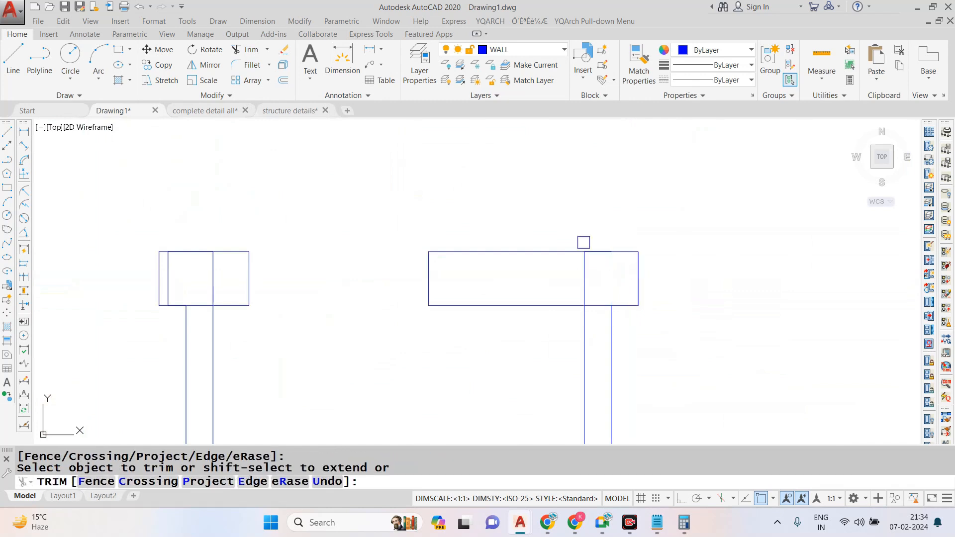
pyautogui.press('Escape')
# - Copy the column at the drawing room's lower-left corner to the front lawn's lower-left boundary corner
pyautogui.scroll(-8, 617, 307)
pyautogui.scroll(-3, 617, 308)
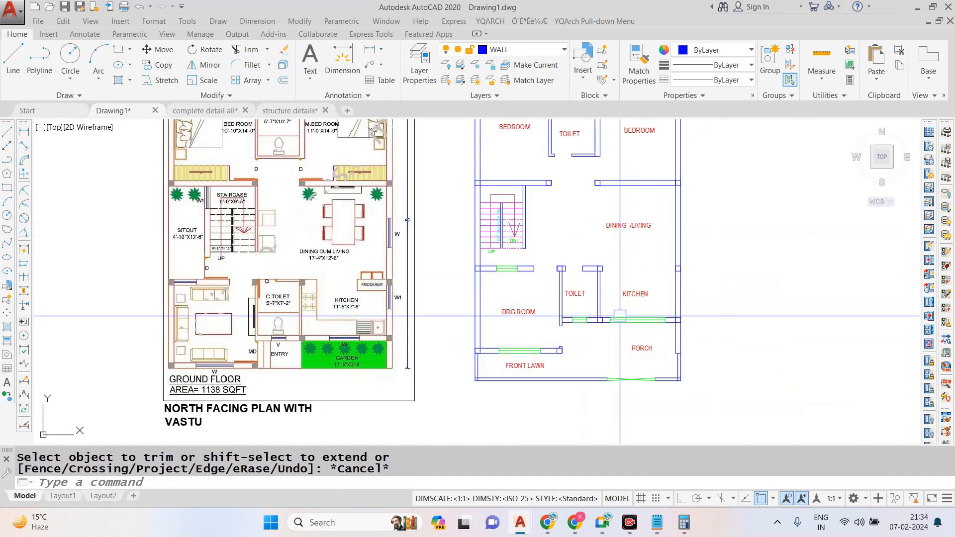
pyautogui.scroll(7, 482, 318)
pyautogui.click(435, 246)
pyautogui.click(489, 325)
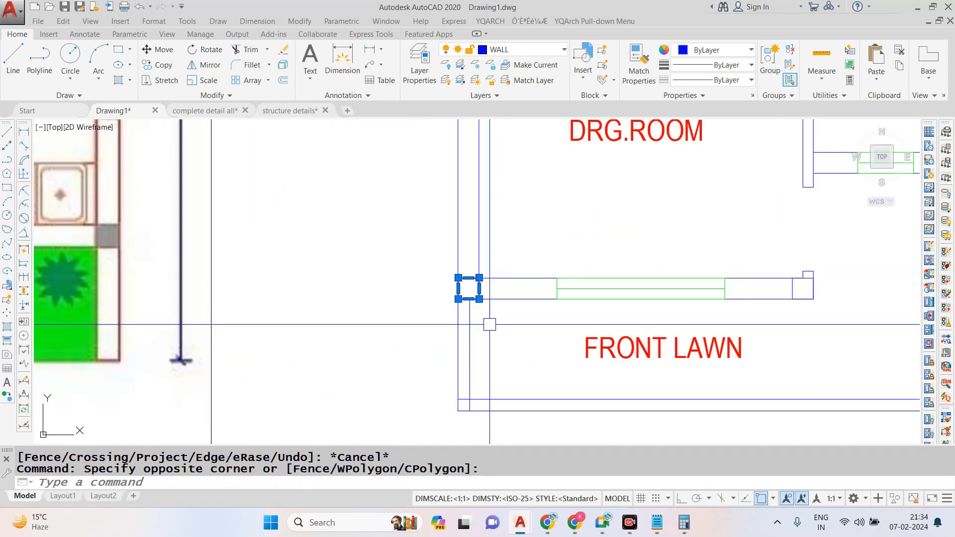
pyautogui.write('co')
pyautogui.press('Return')
pyautogui.click(458, 299)
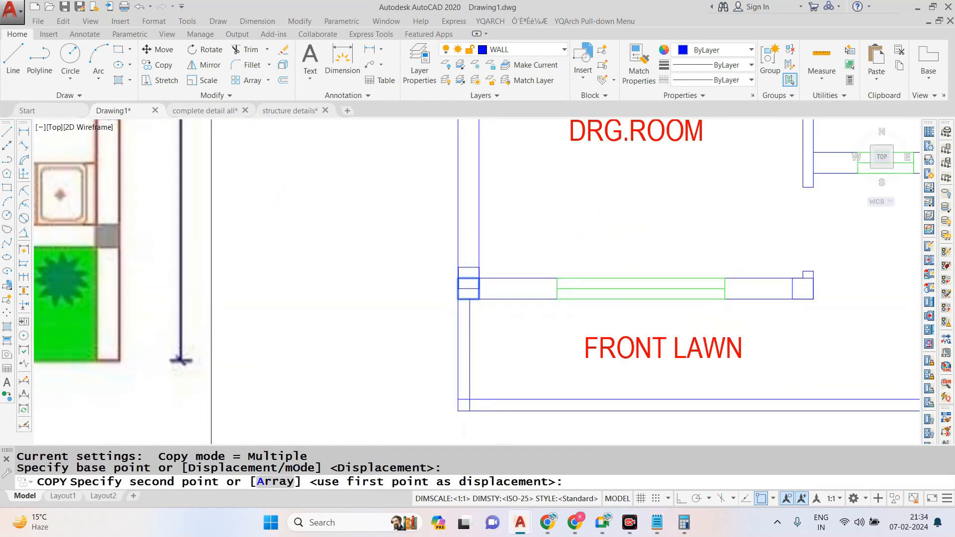
pyautogui.scroll(-2, 463, 291)
pyautogui.scroll(2, 455, 364)
pyautogui.click(460, 364)
pyautogui.scroll(-3, 446, 351)
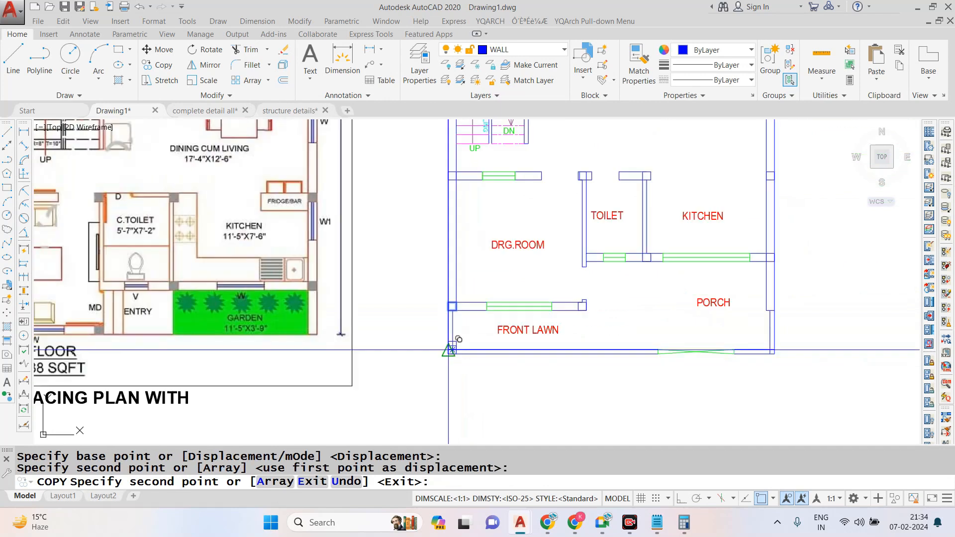
pyautogui.scroll(2, 576, 349)
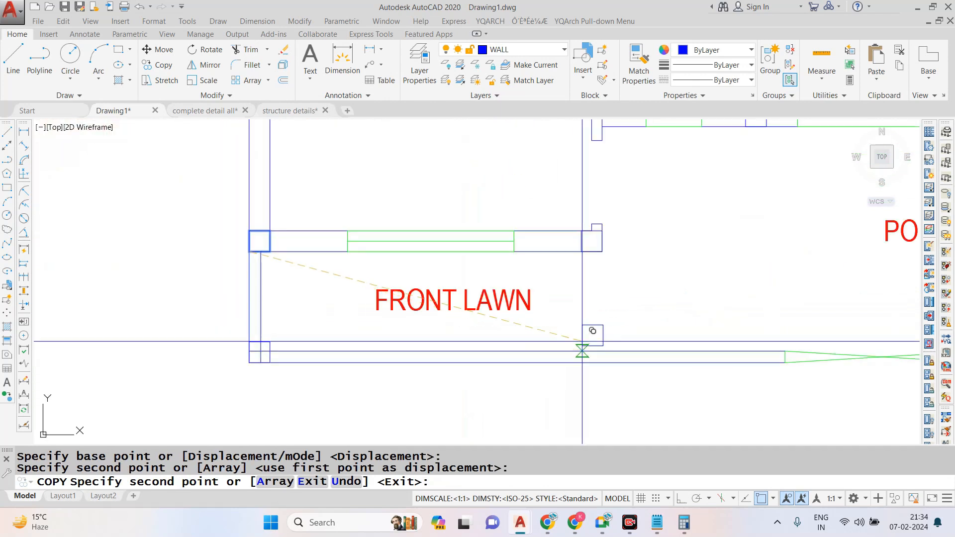
pyautogui.press('Escape')
# - Copy the column at the drawing room's lower-right corner straight down onto the front boundary wall
pyautogui.write('co')
pyautogui.press('Return')
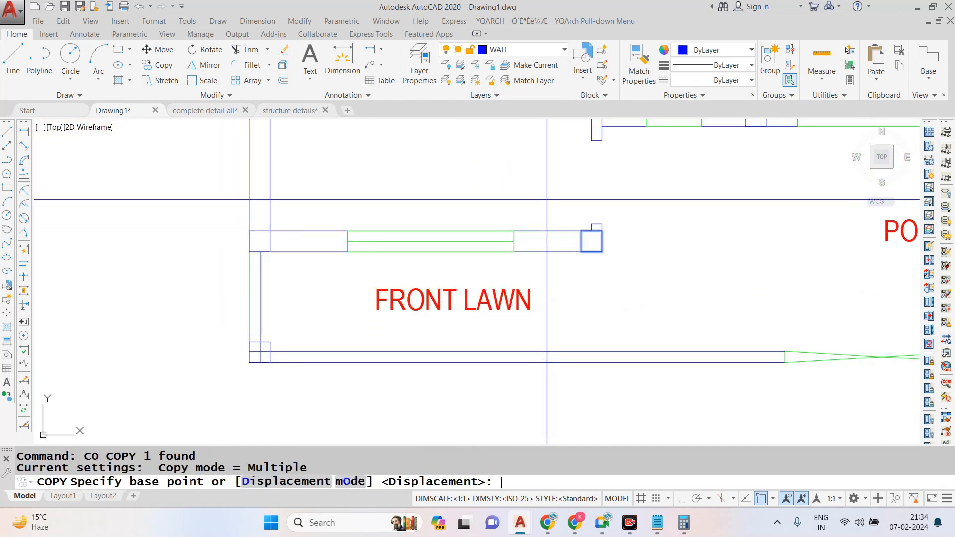
pyautogui.click(592, 241)
pyautogui.click(592, 354)
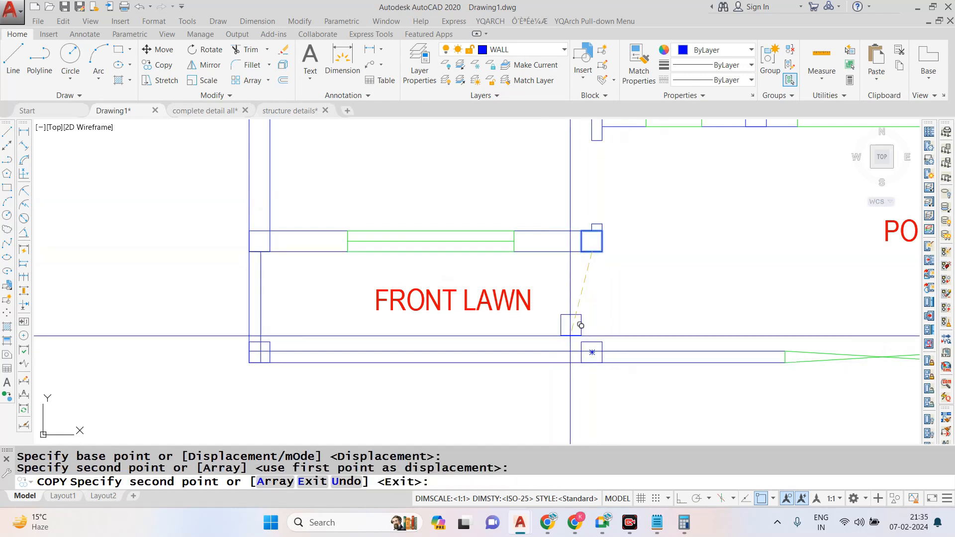
pyautogui.scroll(-2, 616, 336)
pyautogui.scroll(4, 604, 347)
pyautogui.press('Escape')
# - With Ortho on, copy the front boundary wall's new column to just left of the gate and to the plot's lower-right corner
pyautogui.click(508, 305)
pyautogui.click(606, 384)
pyautogui.write('co')
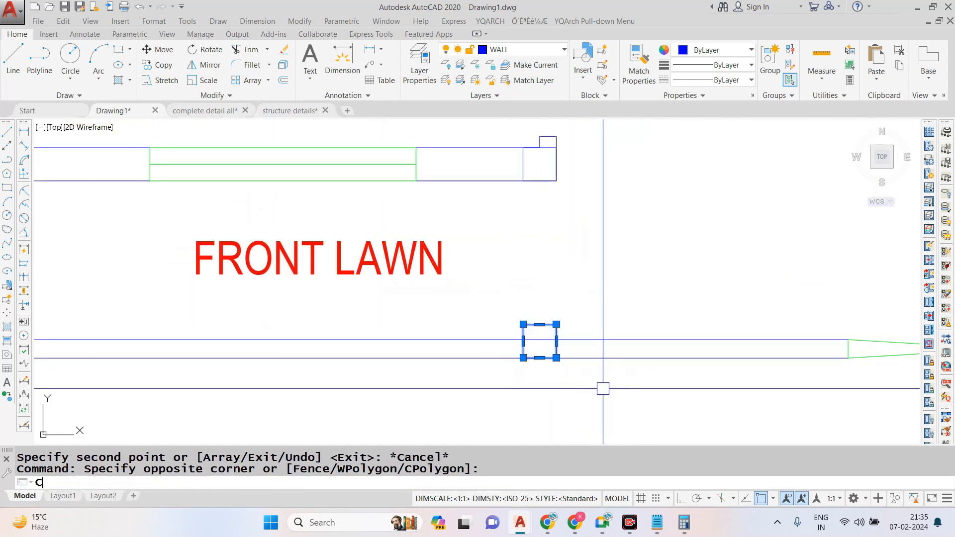
pyautogui.press('Return')
pyautogui.click(557, 359)
pyautogui.scroll(-1, 557, 358)
pyautogui.scroll(3, 681, 363)
pyautogui.scroll(-1, 790, 343)
pyautogui.moveTo(790, 344); pyautogui.dragTo(465, 340, button='middle')
pyautogui.press('F8')
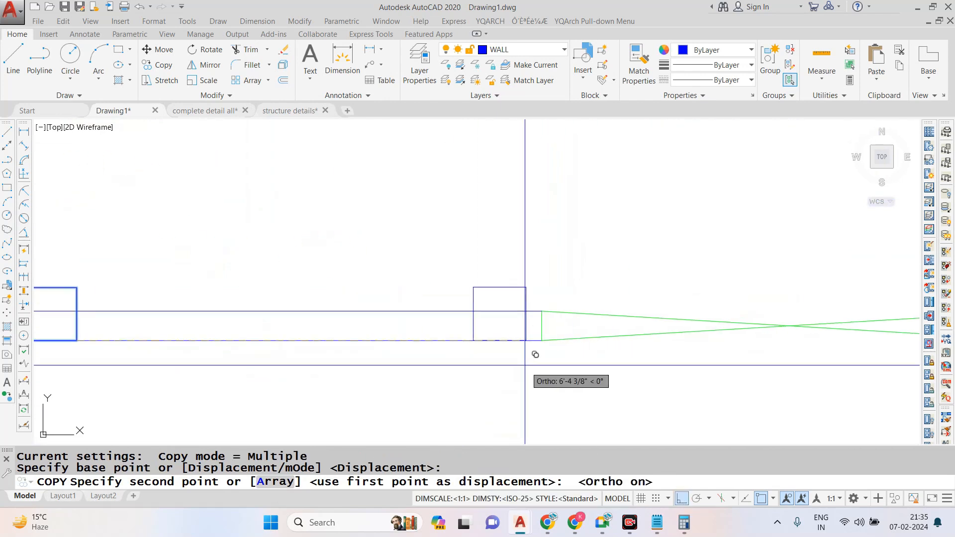
pyautogui.click(534, 334)
pyautogui.scroll(-3, 634, 331)
pyautogui.scroll(3, 800, 320)
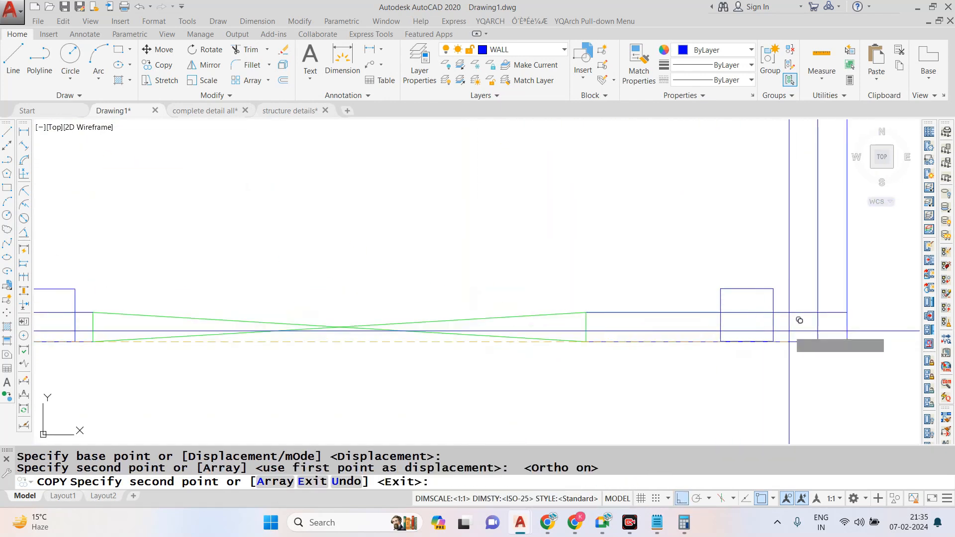
pyautogui.press('Escape')
# - Trim the boundary wall lines running inside the column at the plot's lower-right corner
pyautogui.write('tr')
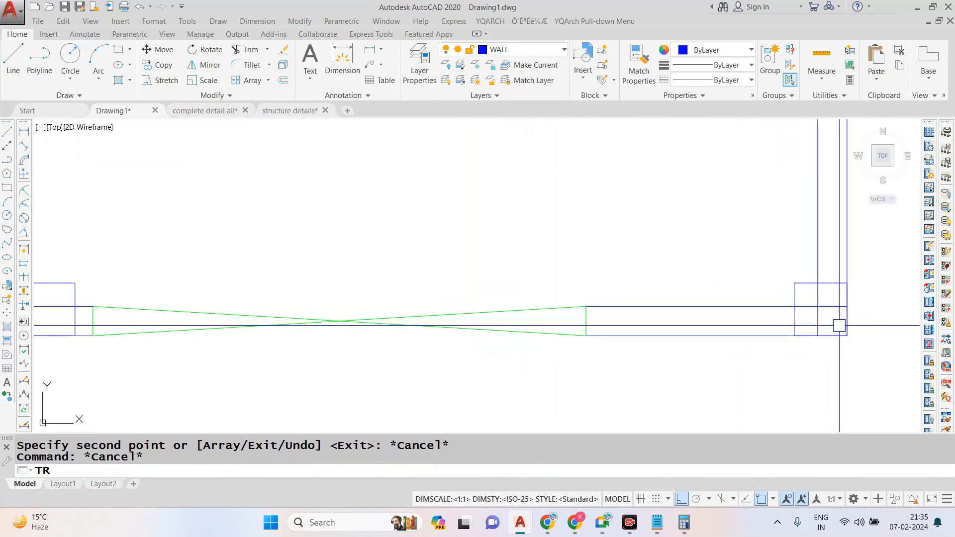
pyautogui.press('Return')
pyautogui.click(828, 312)
pyautogui.click(840, 300)
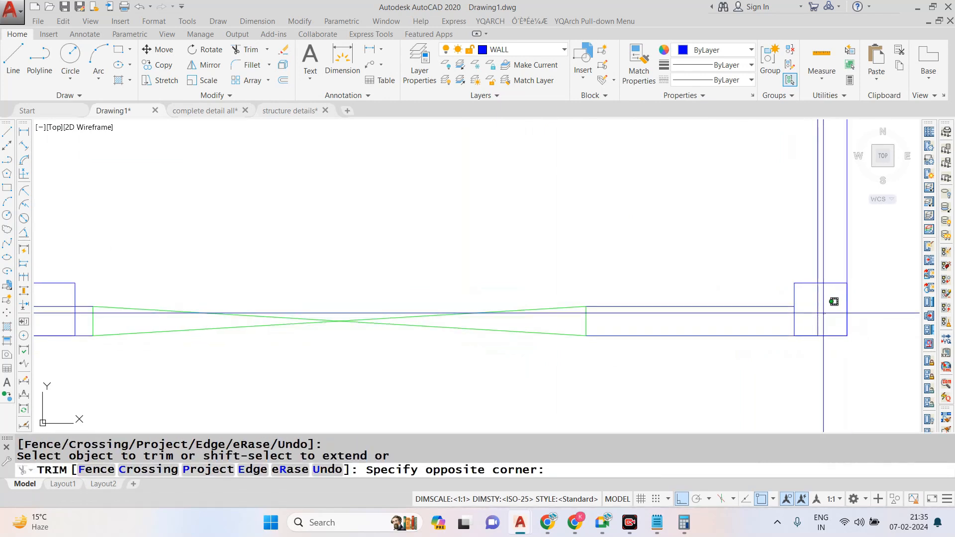
pyautogui.press('Escape')
# - Start a linear gradient hatch and set its second color to Blue to match the first
pyautogui.scroll(-6, 618, 154)
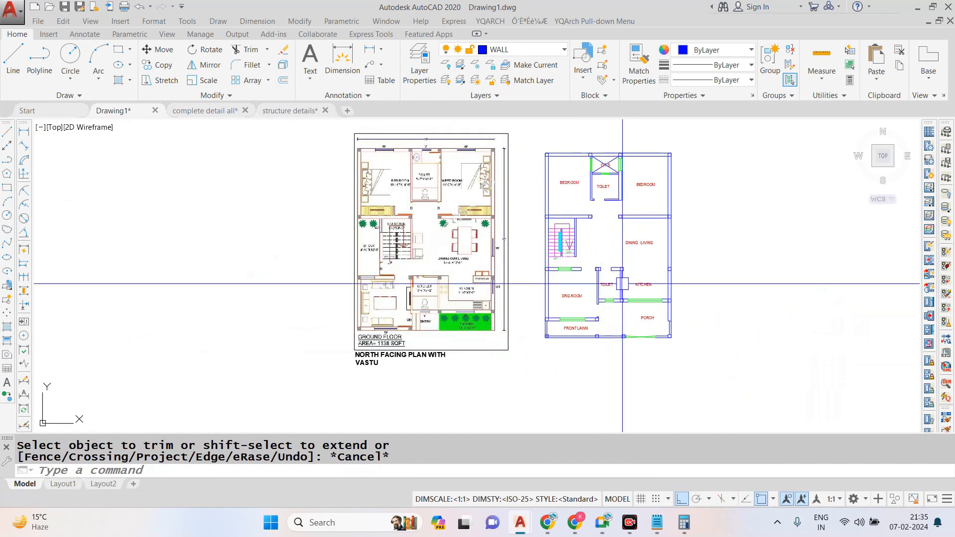
pyautogui.scroll(2, 618, 154)
pyautogui.scroll(-4, 538, 176)
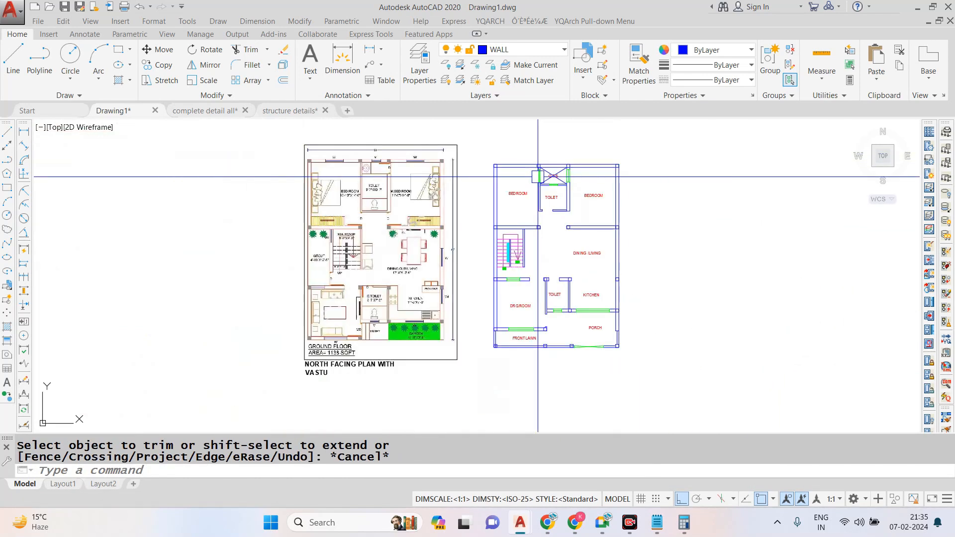
pyautogui.scroll(4, 537, 176)
pyautogui.scroll(-2, 466, 220)
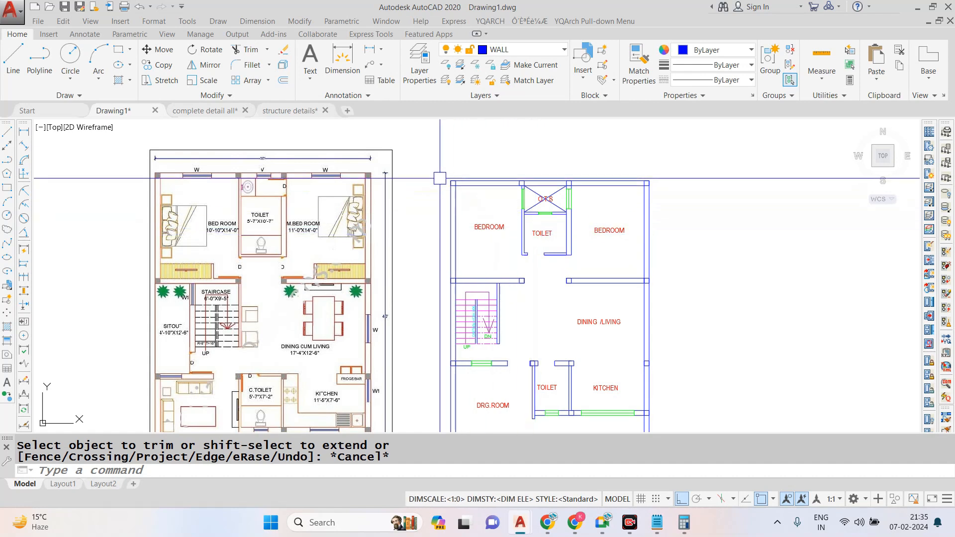
pyautogui.scroll(5, 447, 174)
pyautogui.click(427, 164)
pyautogui.press('Escape')
pyautogui.write('GD')
pyautogui.press('Return')
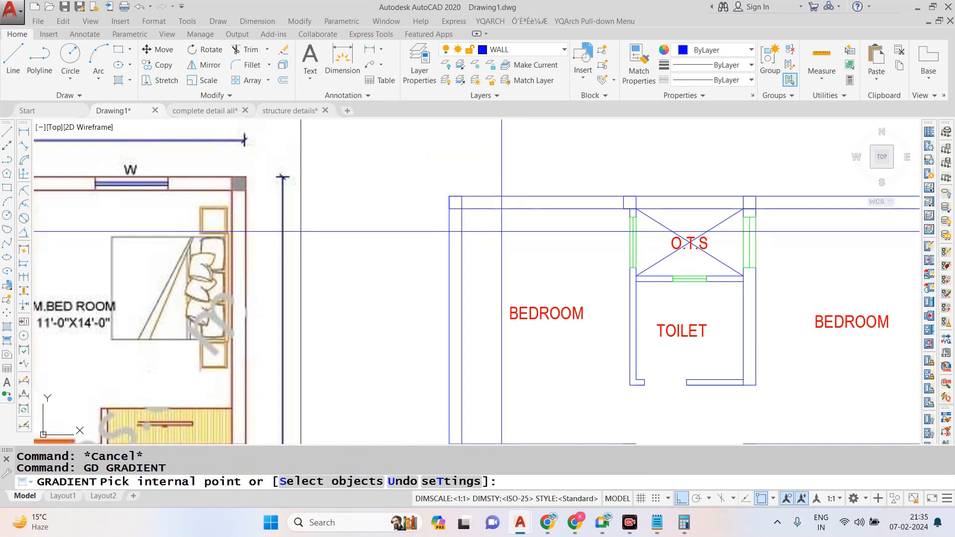
pyautogui.click(317, 79)
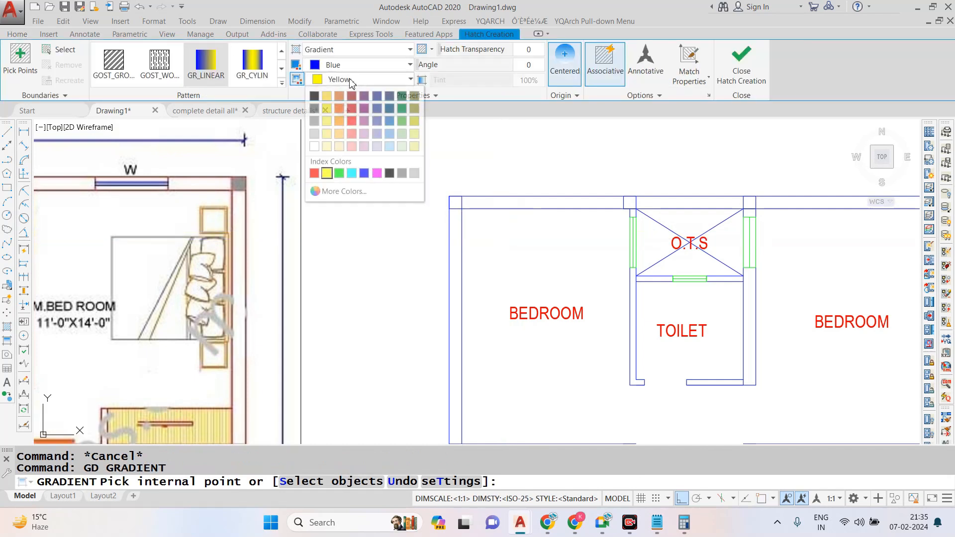
pyautogui.click(367, 175)
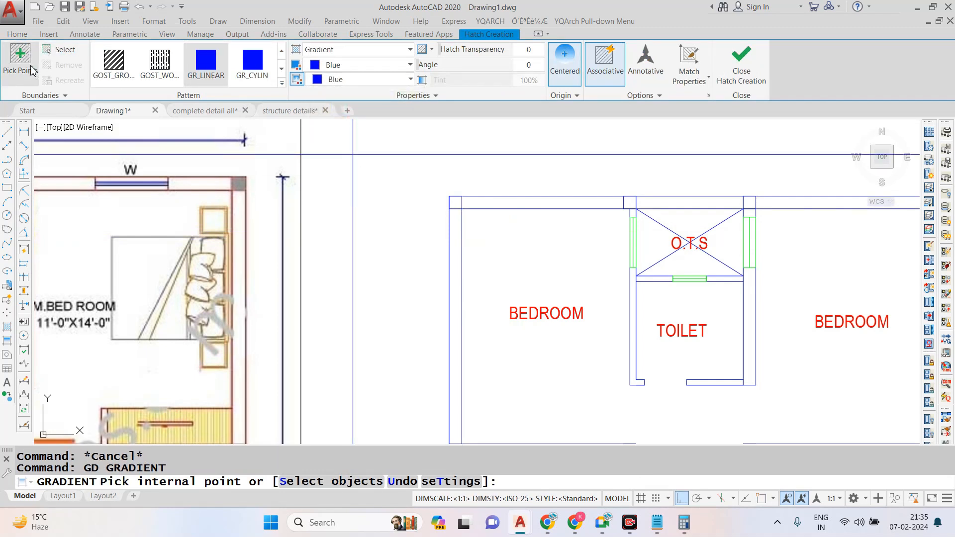
# - Fill the plot's upper-left corner column and the two top-wall columns beside the O.T.S. by selecting them as boundary objects
pyautogui.click(60, 49)
pyautogui.click(438, 165)
pyautogui.click(486, 230)
pyautogui.click(611, 183)
pyautogui.click(655, 231)
pyautogui.click(728, 183)
pyautogui.click(769, 229)
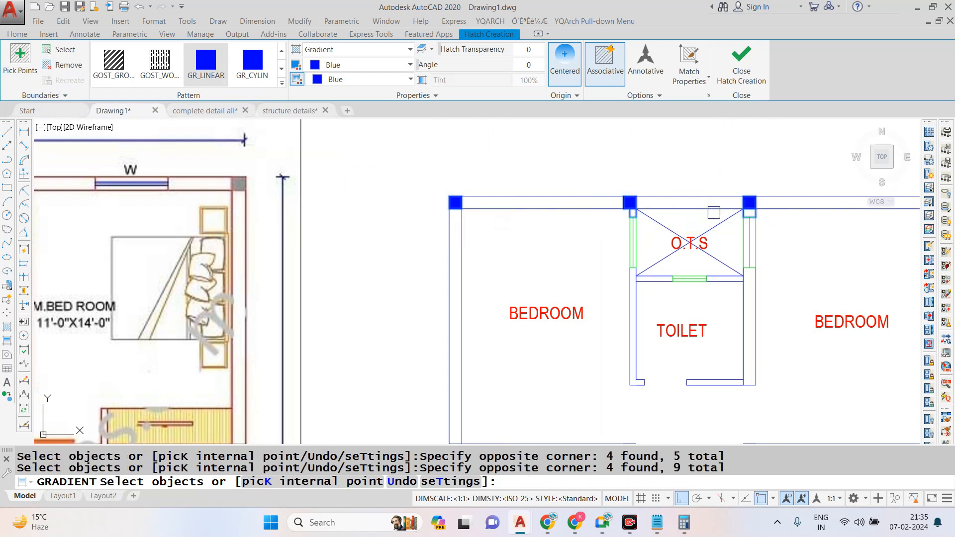
# - Add the column at the left bedroom's lower-left corner to the blue gradient fill
pyautogui.scroll(-2, 719, 204)
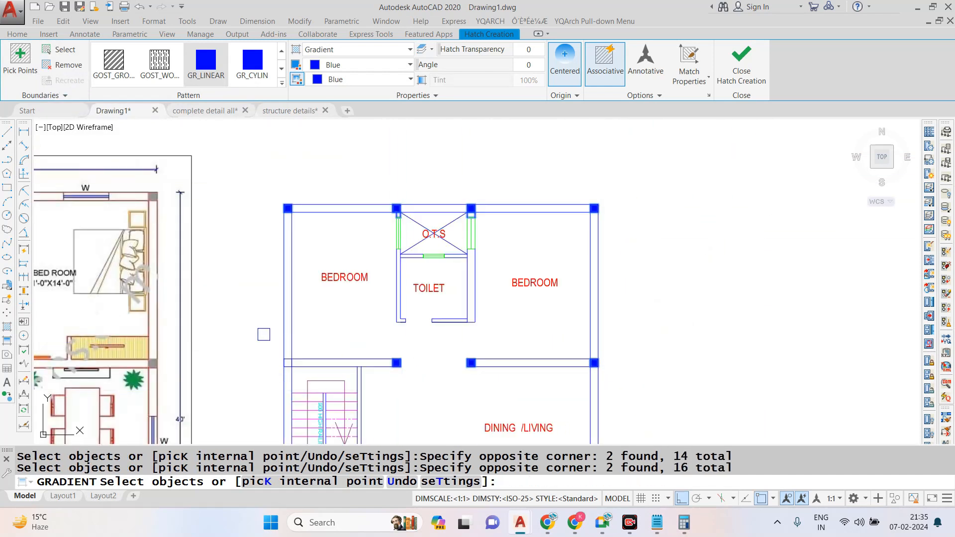
pyautogui.click(263, 335)
pyautogui.click(439, 246)
pyautogui.click(272, 342)
pyautogui.click(324, 385)
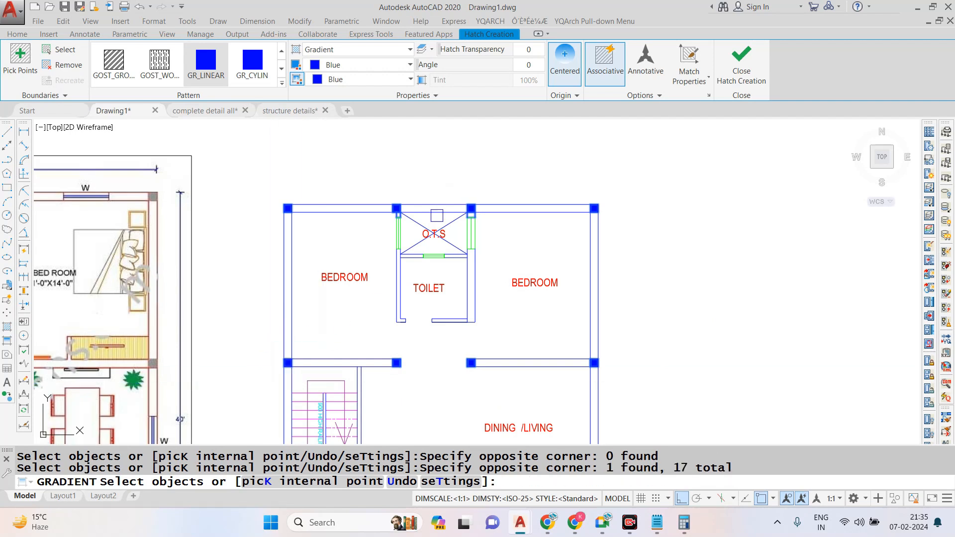
# - Fill the columns along the upper wall line of the drawing room, toilet and kitchen with the blue gradient
pyautogui.scroll(-5, 437, 215)
pyautogui.scroll(9, 377, 331)
pyautogui.click(680, 277)
pyautogui.click(728, 348)
pyautogui.click(688, 273)
pyautogui.click(757, 343)
pyautogui.scroll(-2, 476, 255)
pyautogui.scroll(4, 735, 292)
pyautogui.scroll(4, 510, 275)
pyautogui.scroll(-3, 448, 240)
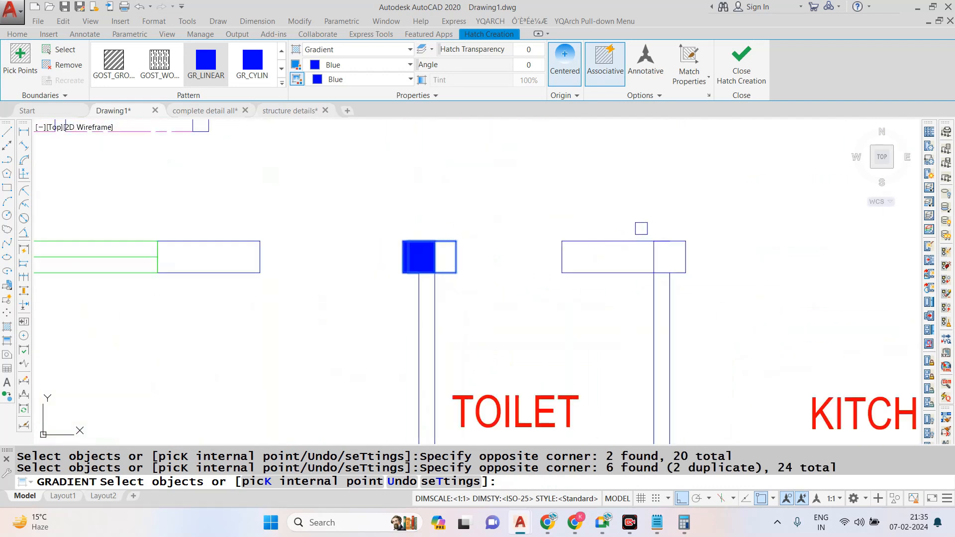
pyautogui.click(641, 229)
pyautogui.click(694, 279)
# - Fill the columns at the kitchen's lower-right corner and at the lower end of the toilet-kitchen wall
pyautogui.scroll(-4, 567, 224)
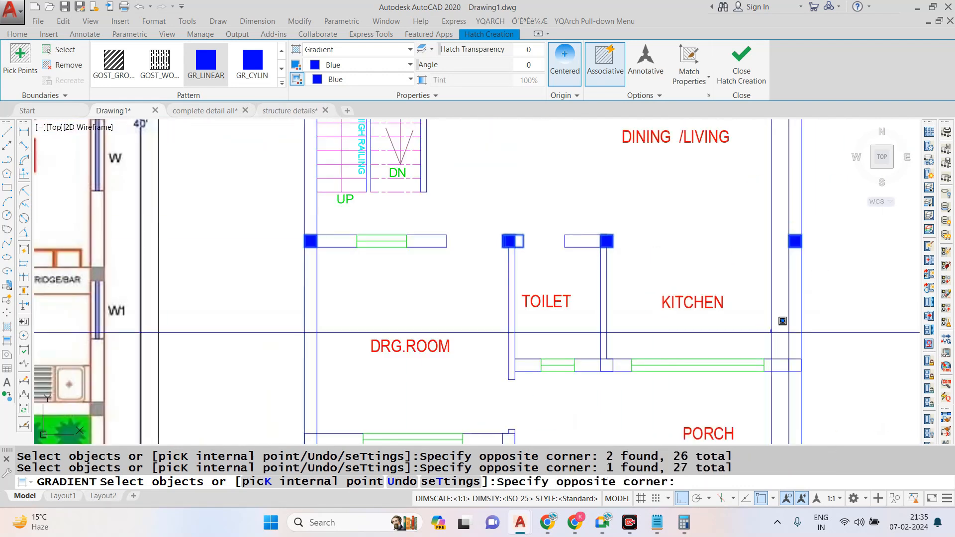
pyautogui.scroll(-2, 619, 227)
pyautogui.scroll(5, 595, 314)
pyautogui.click(634, 259)
pyautogui.click(690, 332)
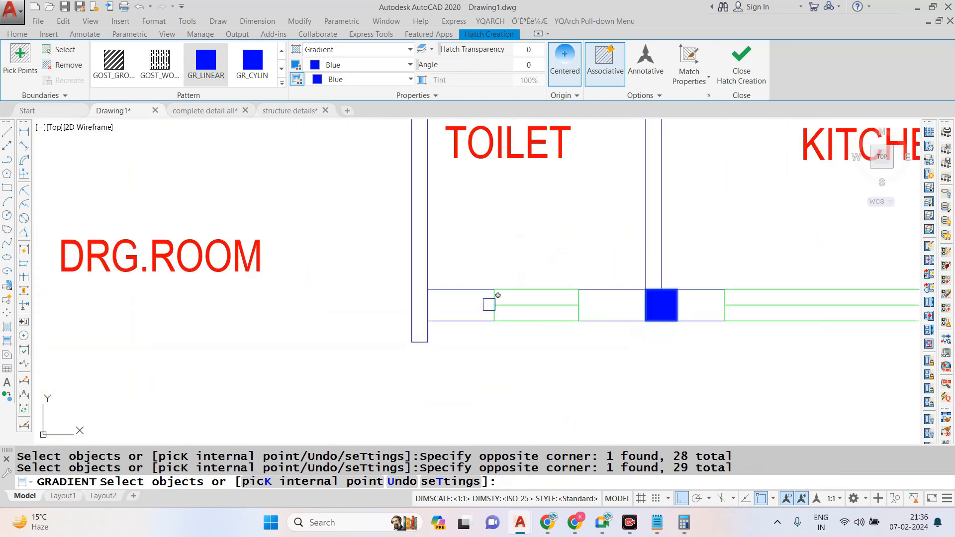
# - Add the columns at both ends of the wall between the drawing room and front lawn to the blue gradient fill
pyautogui.scroll(-5, 508, 284)
pyautogui.scroll(5, 367, 345)
pyautogui.click(322, 261)
pyautogui.click(400, 331)
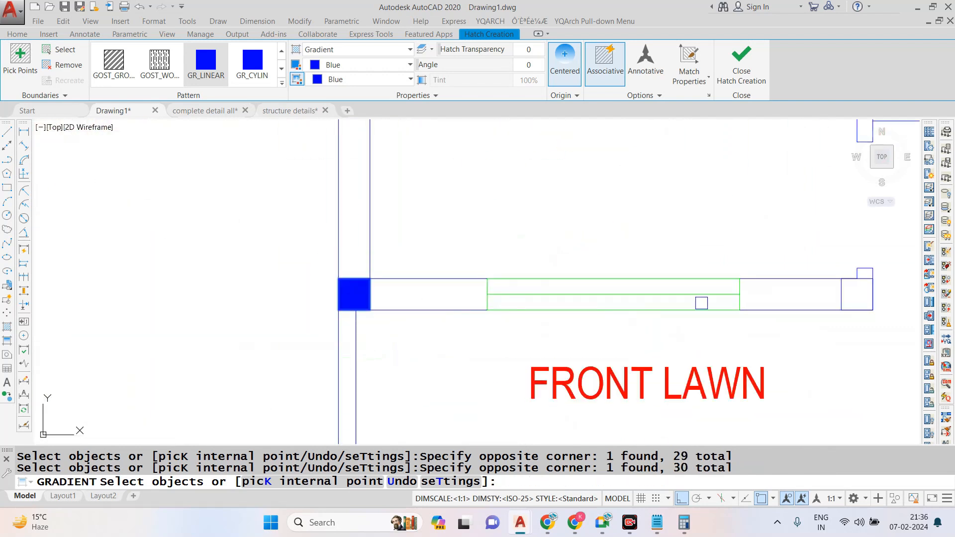
pyautogui.click(823, 266)
pyautogui.click(885, 341)
# - Add the columns along the plot's bottom wall, beside the porch and front lawn, to the blue gradient fill
pyautogui.scroll(-4, 467, 273)
pyautogui.scroll(4, 897, 282)
pyautogui.scroll(-4, 639, 278)
pyautogui.scroll(5, 669, 333)
pyautogui.click(733, 280)
pyautogui.click(771, 339)
pyautogui.scroll(4, 447, 319)
pyautogui.click(426, 285)
pyautogui.click(505, 371)
pyautogui.scroll(-4, 636, 292)
pyautogui.scroll(4, 393, 307)
pyautogui.click(375, 267)
pyautogui.click(463, 359)
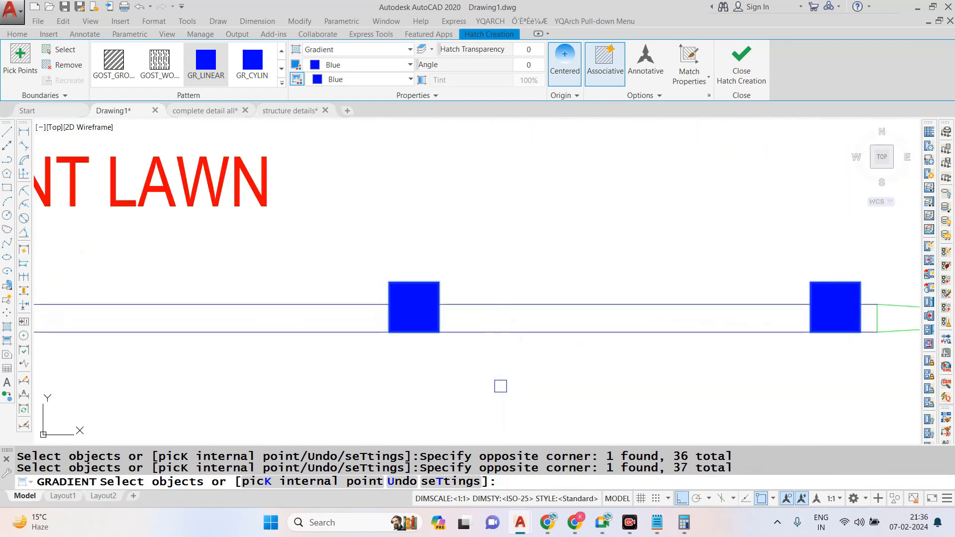
# - Fill the column at the front lawn's lower-left corner and finish the gradient command
pyautogui.scroll(-6, 315, 348)
pyautogui.scroll(7, 359, 304)
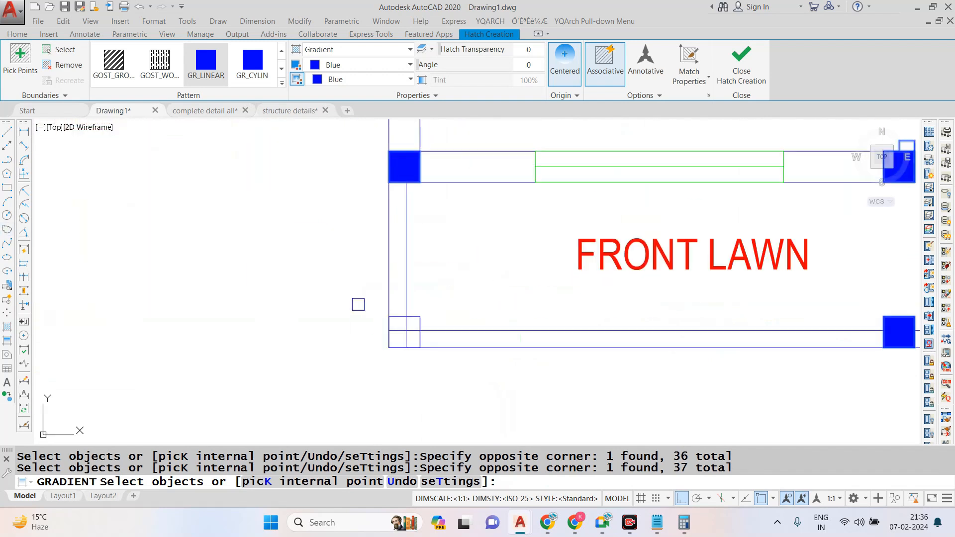
pyautogui.scroll(-6, 446, 395)
pyautogui.press('Return')
pyautogui.scroll(3, 547, 179)
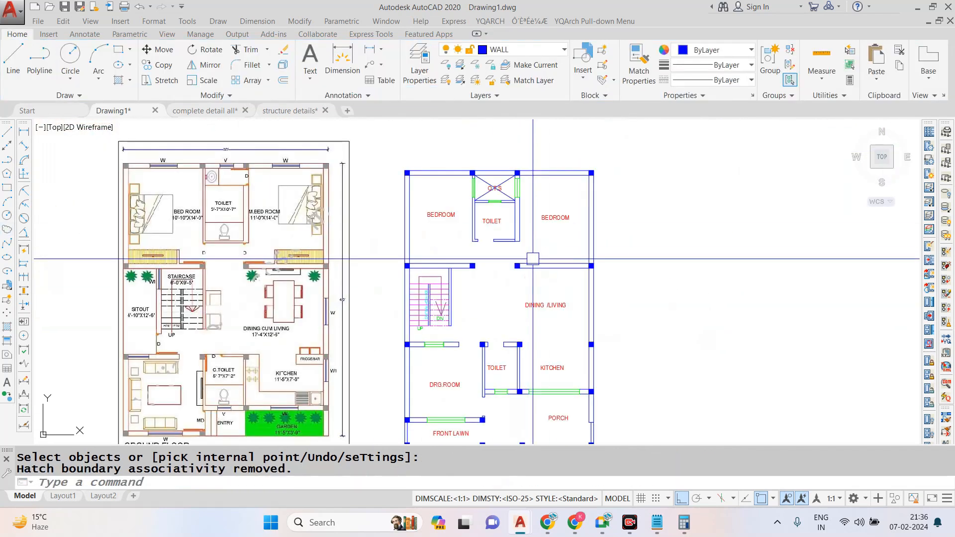
# - Move the whole drawn floor plan farther away from the reference plan
pyautogui.click(708, 125)
pyautogui.click(455, 387)
pyautogui.write('m')
pyautogui.press('Return')
pyautogui.click(602, 329)
pyautogui.press('Escape')
pyautogui.scroll(3, 495, 199)
pyautogui.scroll(-2, 495, 200)
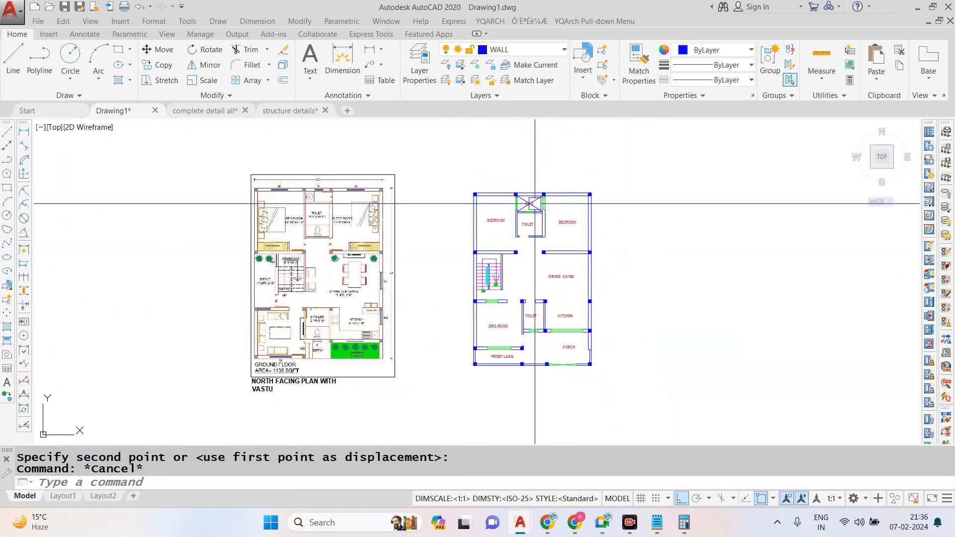
pyautogui.scroll(3, 495, 200)
pyautogui.press('Escape')
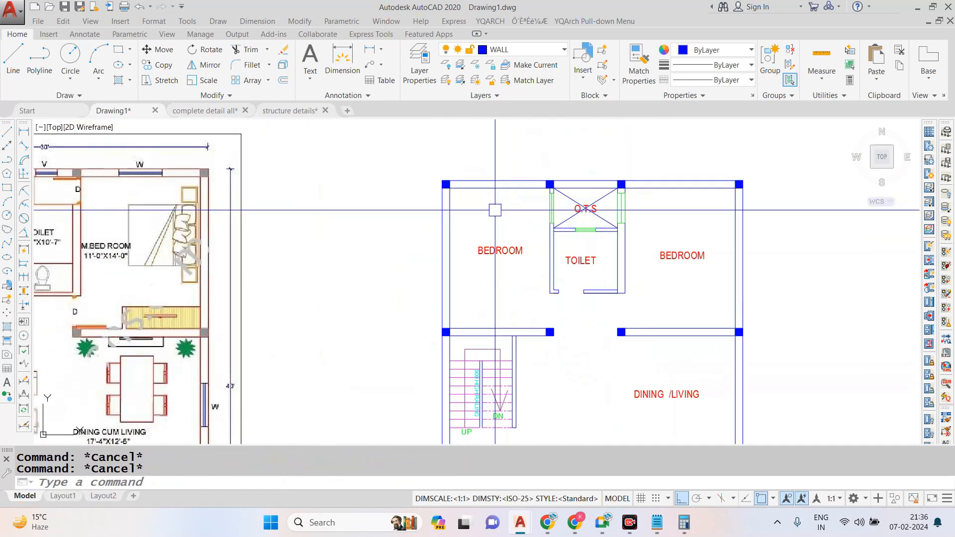
pyautogui.scroll(-5, 495, 210)
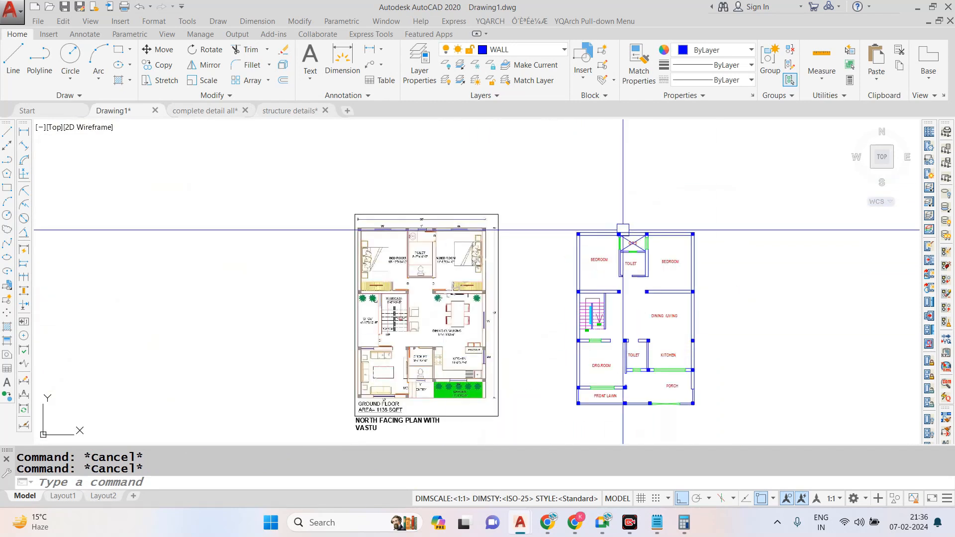
pyautogui.scroll(4, 658, 313)
pyautogui.scroll(-2, 570, 282)
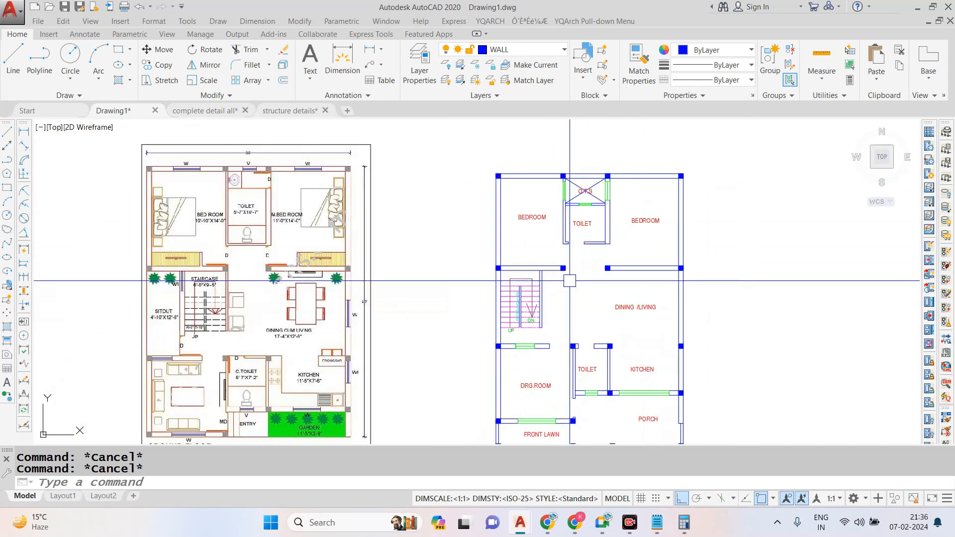
pyautogui.scroll(-2, 495, 203)
pyautogui.scroll(2, 577, 253)
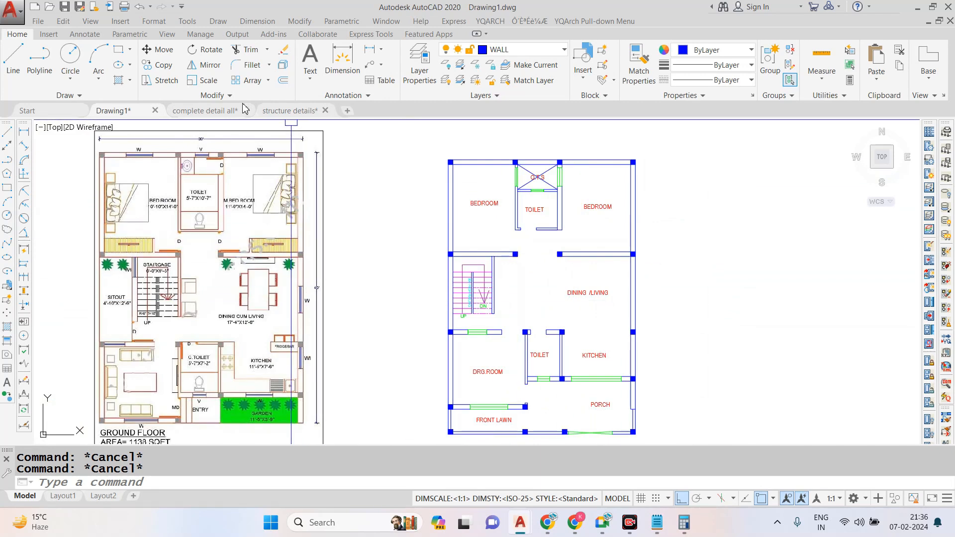
# - Switch to the "complete detail all" drawing and examine how its numbered and lettered grid lines relate to the columns
pyautogui.click(204, 111)
pyautogui.scroll(-2, 468, 274)
pyautogui.scroll(5, 453, 234)
pyautogui.scroll(-3, 448, 199)
pyautogui.scroll(2, 445, 198)
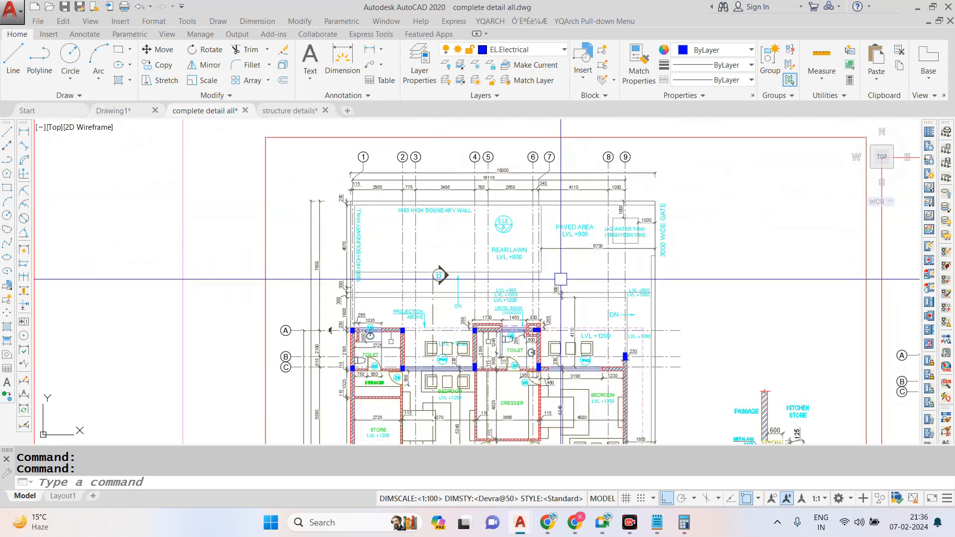
pyautogui.scroll(4, 531, 334)
pyautogui.press('Escape')
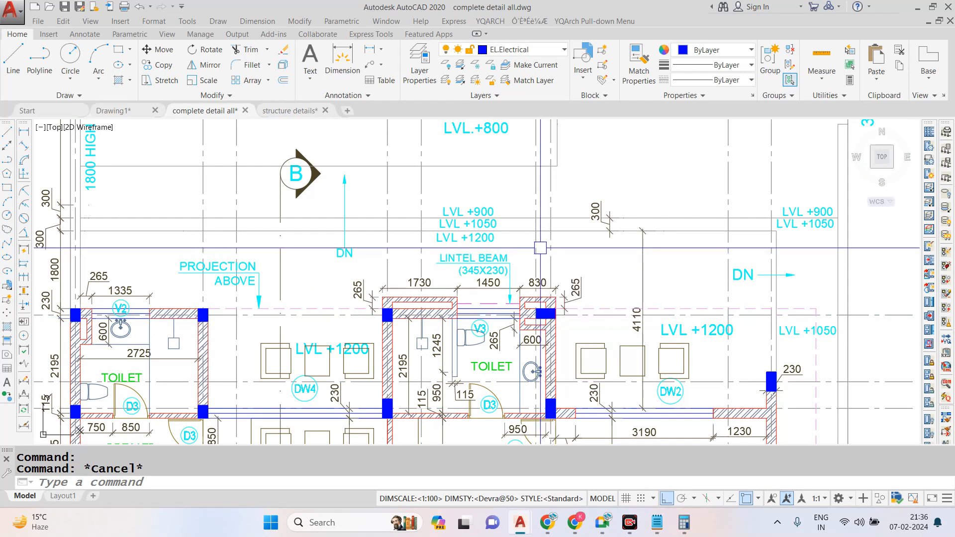
pyautogui.scroll(-6, 541, 248)
pyautogui.scroll(5, 528, 222)
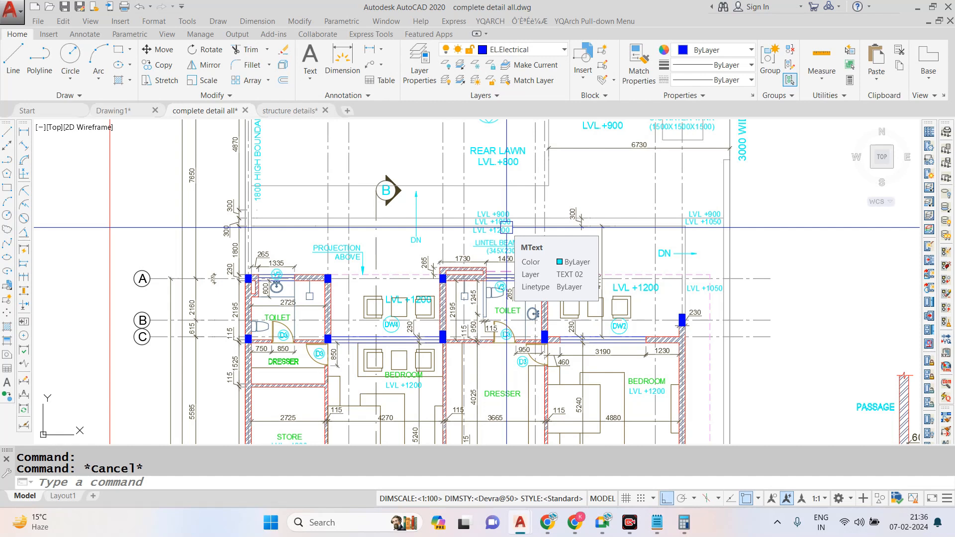
pyautogui.scroll(-5, 506, 228)
pyautogui.scroll(3, 547, 251)
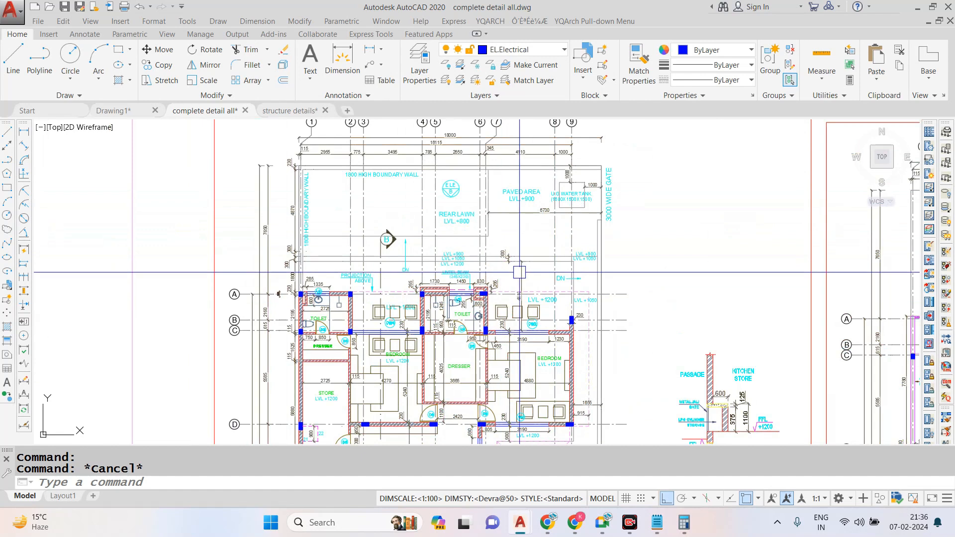
pyautogui.scroll(4, 458, 310)
pyautogui.scroll(-3, 459, 310)
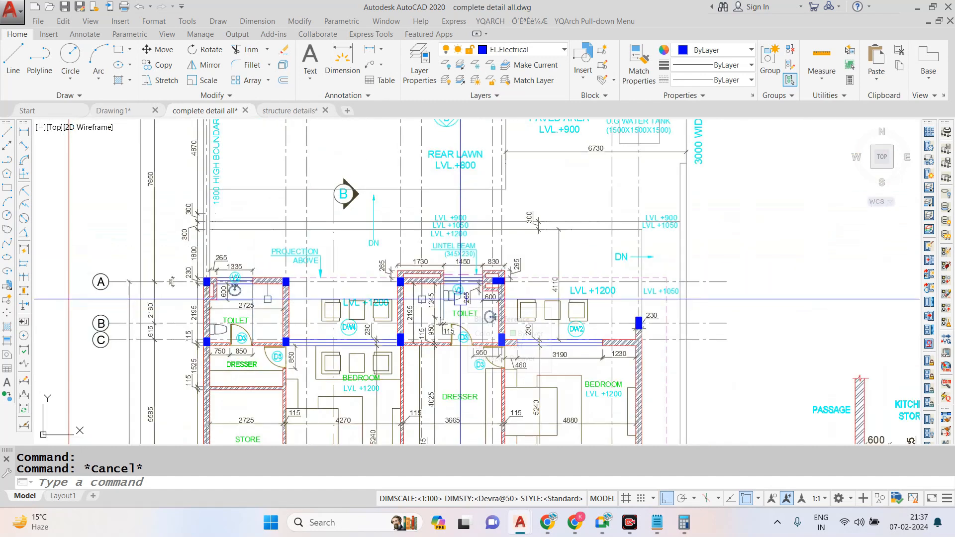
pyautogui.scroll(-2, 460, 299)
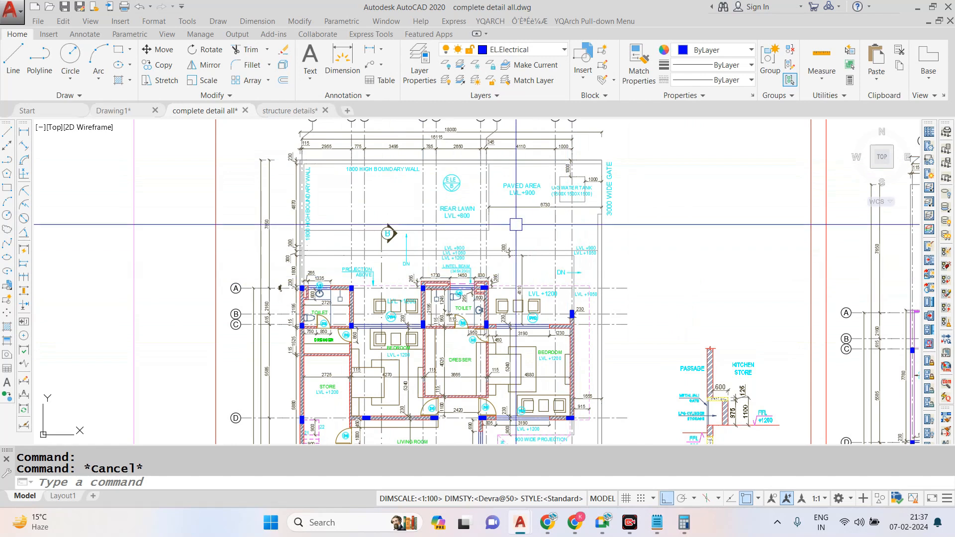
# - Return to Drawing1 and write the command note "XLINE- XL-ENTER" in the open Notepad file
pyautogui.click(128, 112)
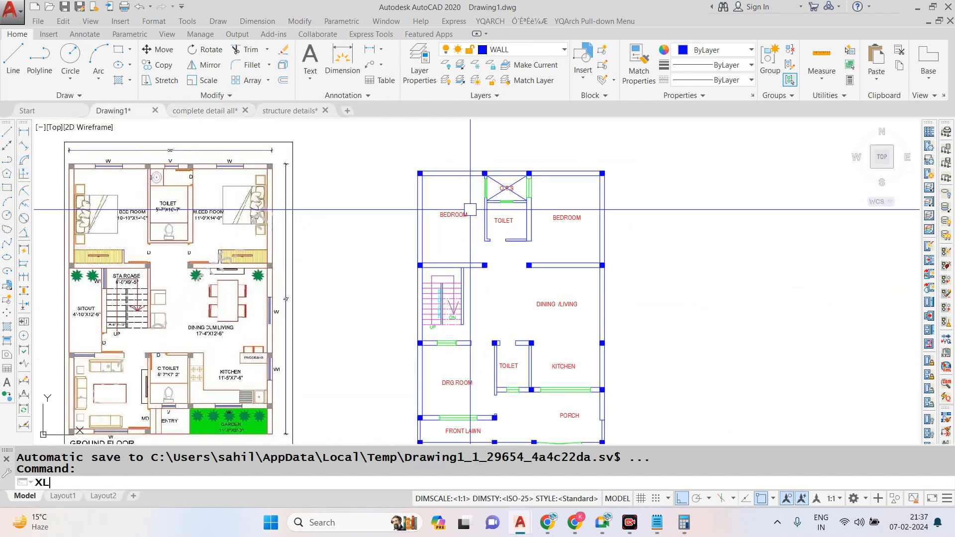
pyautogui.press('Return')
pyautogui.write('v')
pyautogui.press('Return')
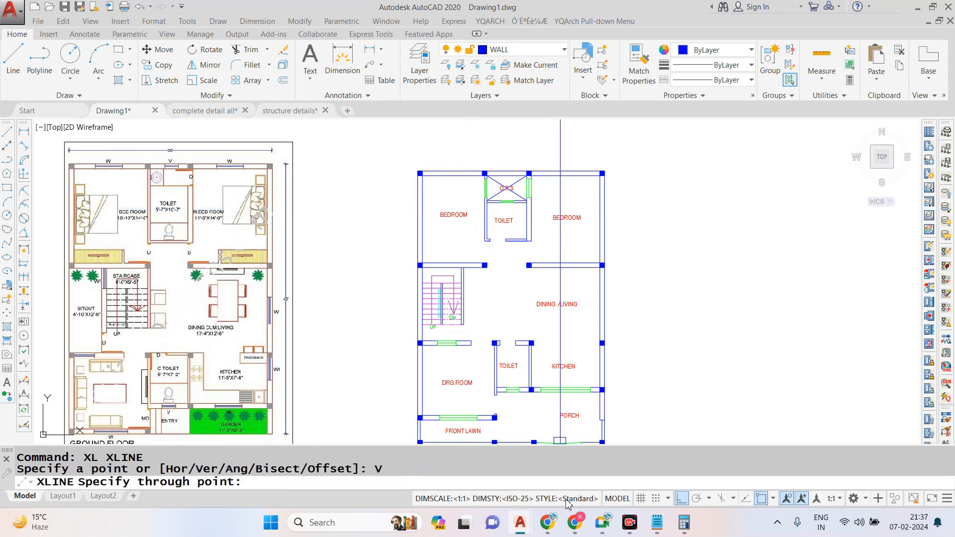
pyautogui.click(665, 521)
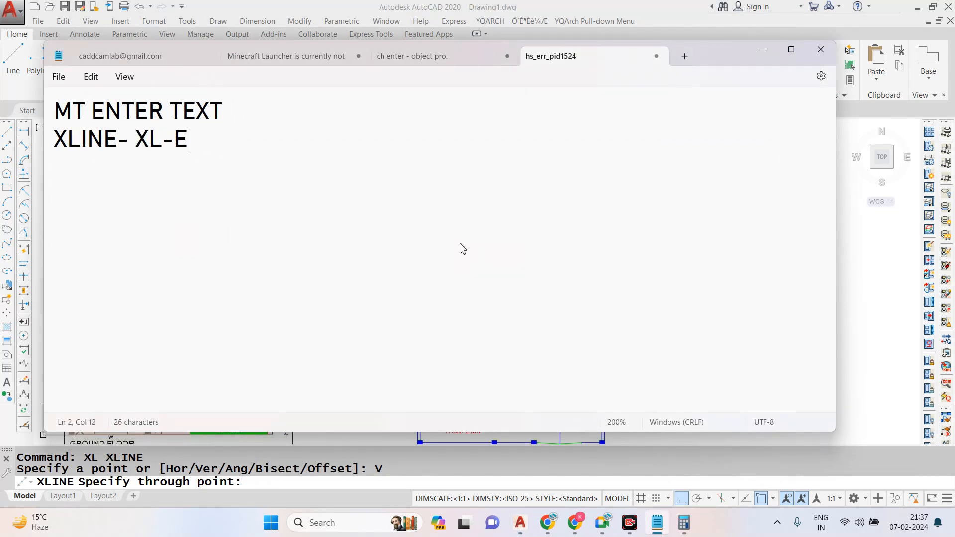
pyautogui.click(770, 53)
pyautogui.press('Escape')
# - Draw vertical construction lines through the centres of the plan's upper-left corner column and the column at the O.T.S.'s left side
pyautogui.write('XL')
pyautogui.press('Return')
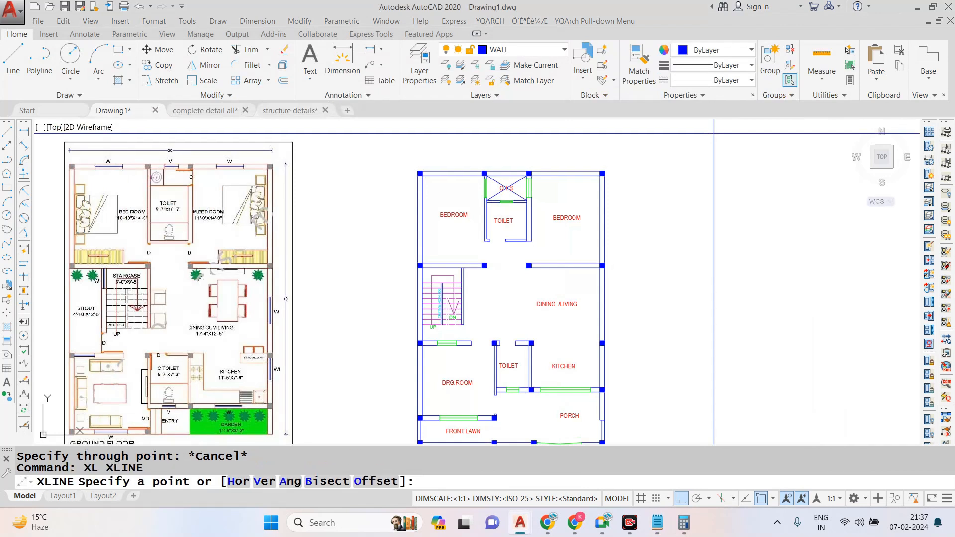
pyautogui.write('V')
pyautogui.press('Return')
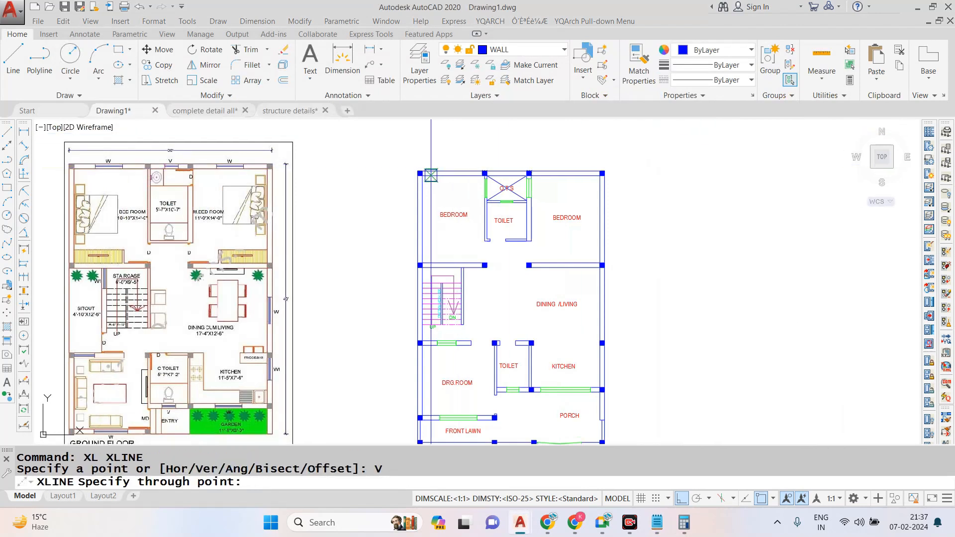
pyautogui.scroll(5, 431, 175)
pyautogui.click(357, 160)
pyautogui.scroll(-2, 368, 171)
pyautogui.scroll(4, 609, 163)
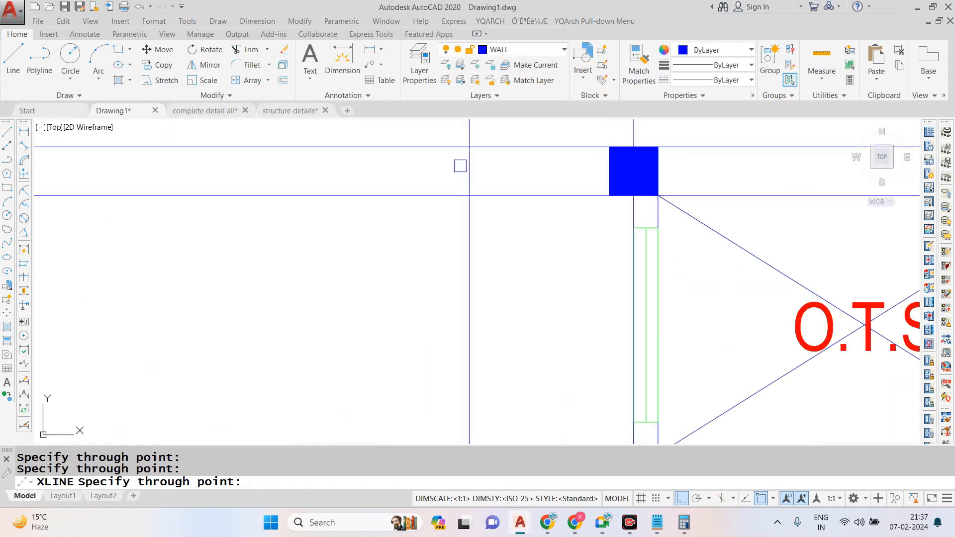
# - Add vertical construction lines through the centres of the column right of the O.T.S. and the upper-right corner column
pyautogui.scroll(-4, 460, 166)
pyautogui.scroll(3, 699, 168)
pyautogui.scroll(-3, 700, 184)
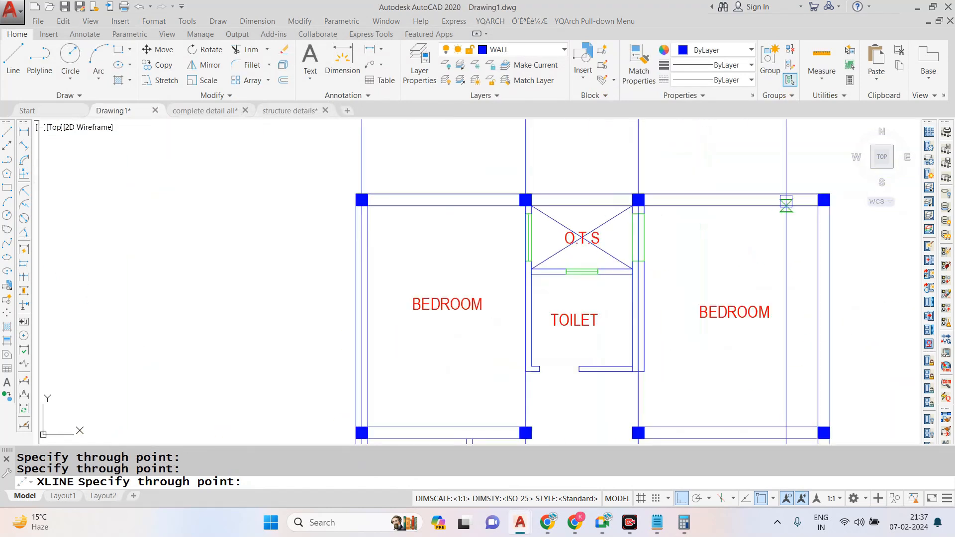
pyautogui.scroll(3, 798, 194)
pyautogui.scroll(-5, 645, 166)
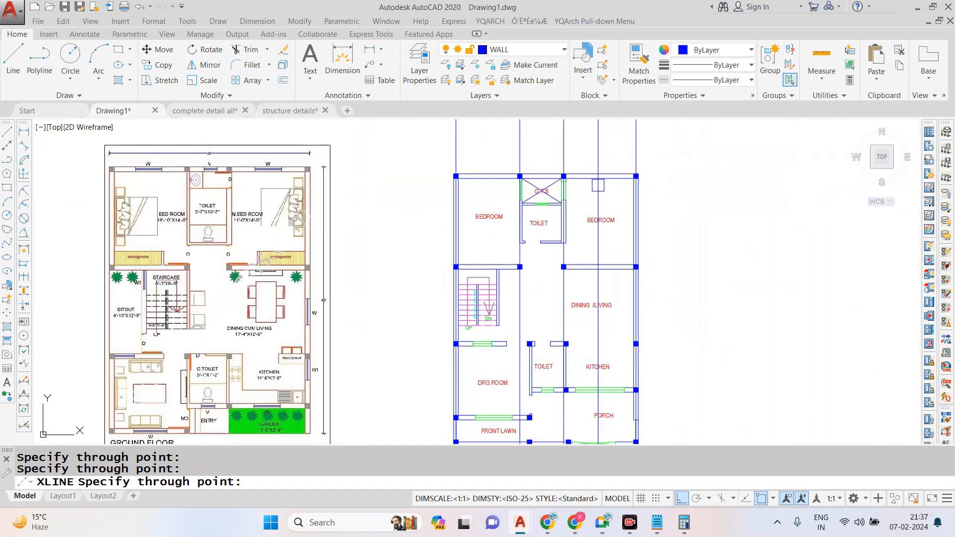
# - Add vertical construction lines through the columns at the lower toilet's two upper corners and the column beside the porch gate
pyautogui.scroll(5, 522, 347)
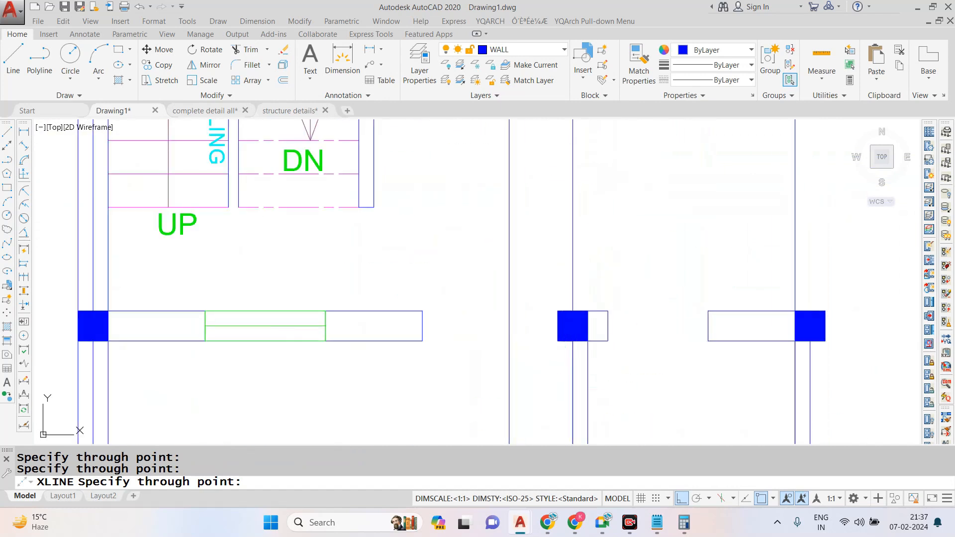
pyautogui.scroll(-5, 528, 264)
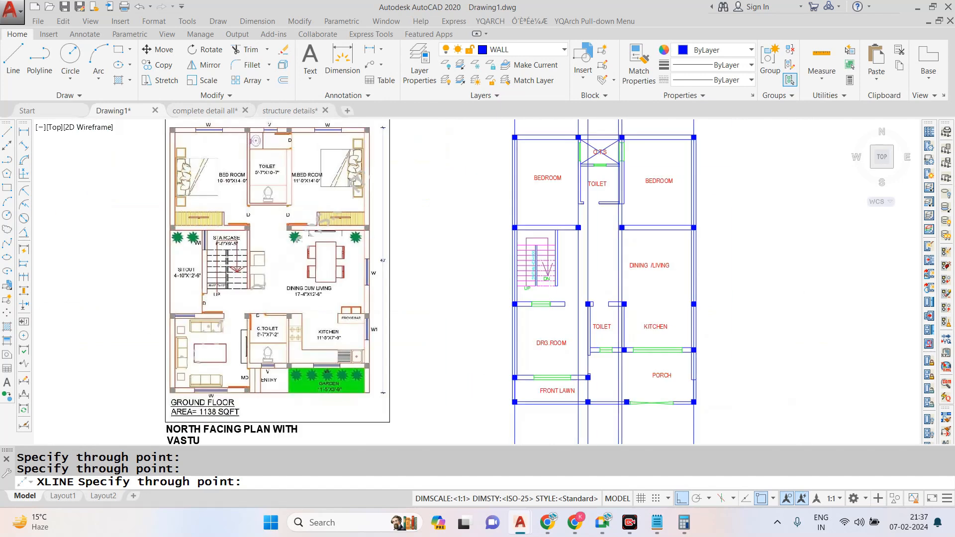
pyautogui.scroll(4, 582, 329)
pyautogui.scroll(4, 582, 329)
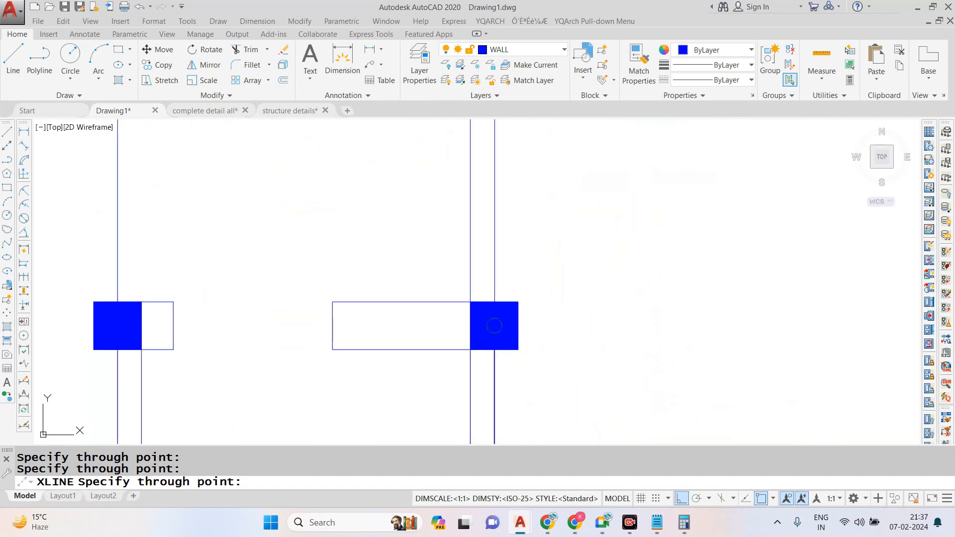
pyautogui.scroll(-6, 494, 326)
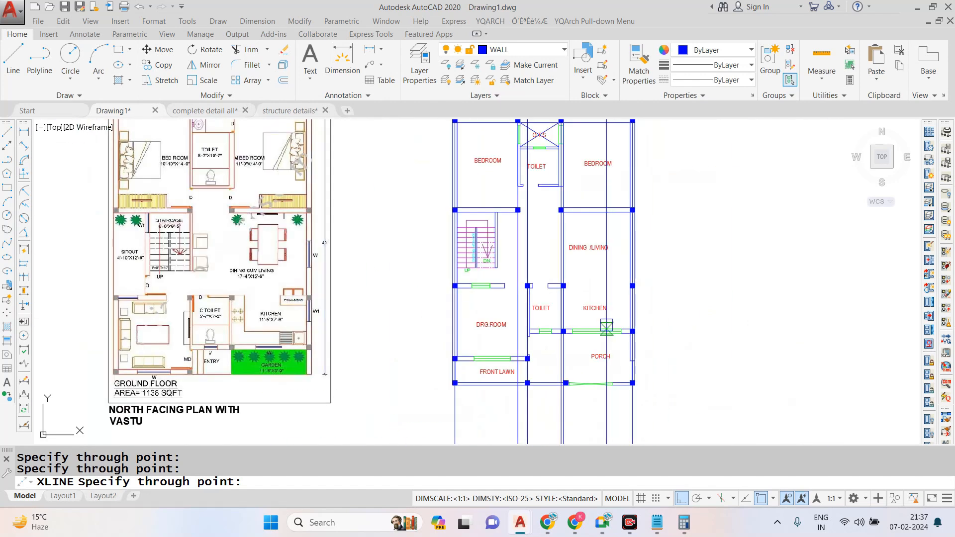
pyautogui.scroll(8, 568, 381)
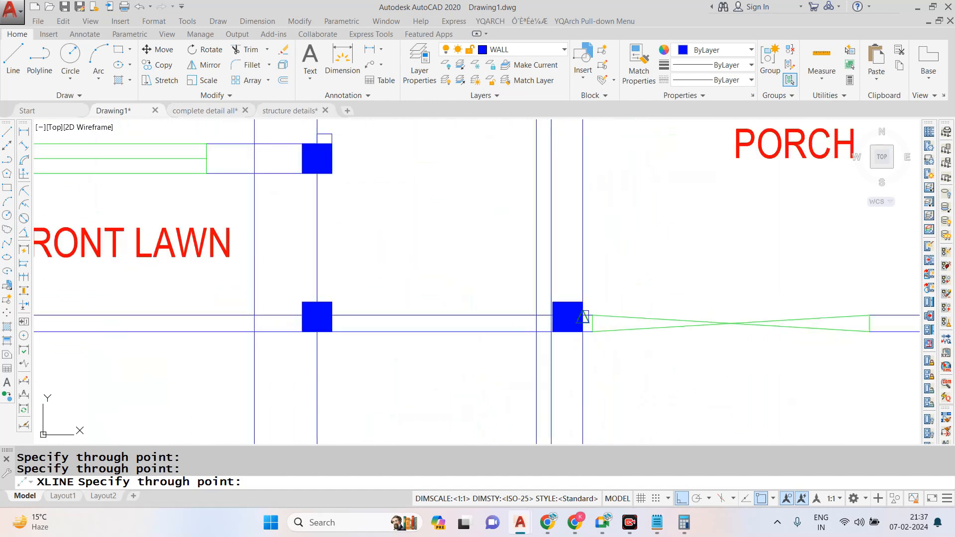
pyautogui.scroll(-10, 568, 317)
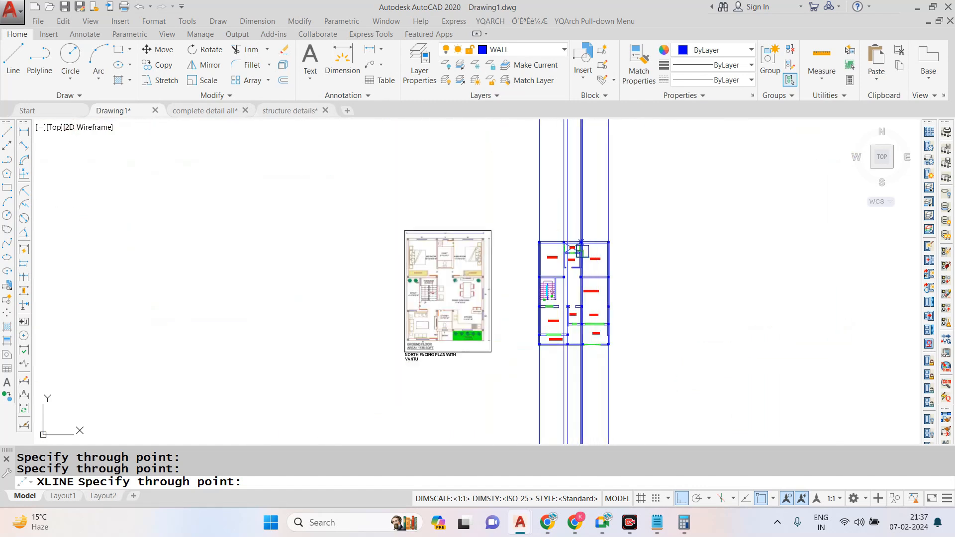
pyautogui.scroll(8, 594, 247)
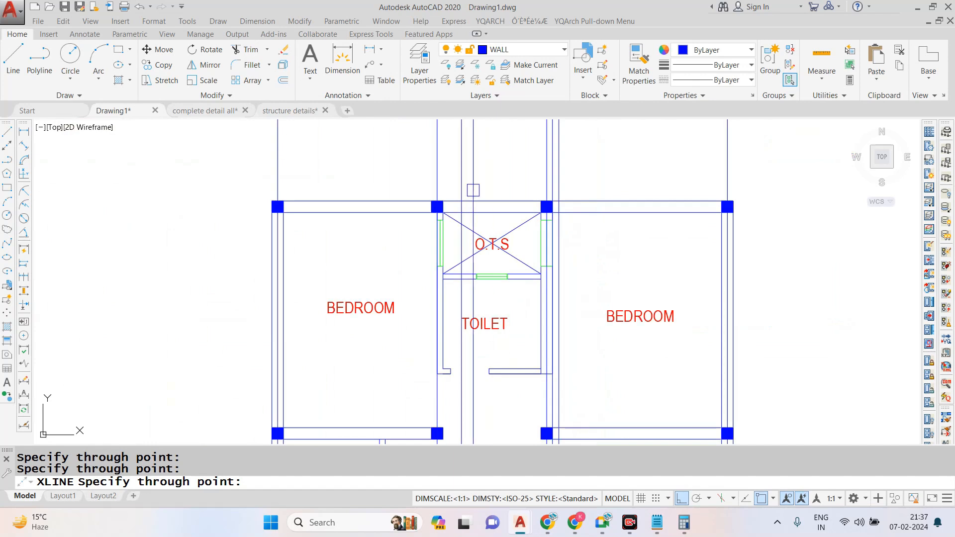
pyautogui.scroll(-3, 478, 190)
pyautogui.press('Escape')
# - Draw horizontal construction lines through the centres of the top-wall columns and the columns along the bedrooms' lower wall
pyautogui.write('XL')
pyautogui.press('Return')
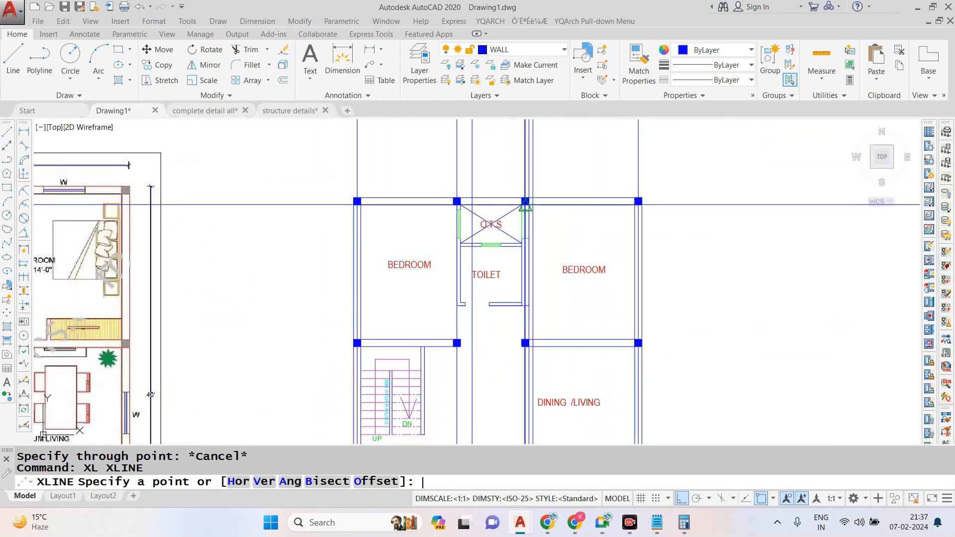
pyautogui.write('H')
pyautogui.press('Return')
pyautogui.scroll(6, 352, 200)
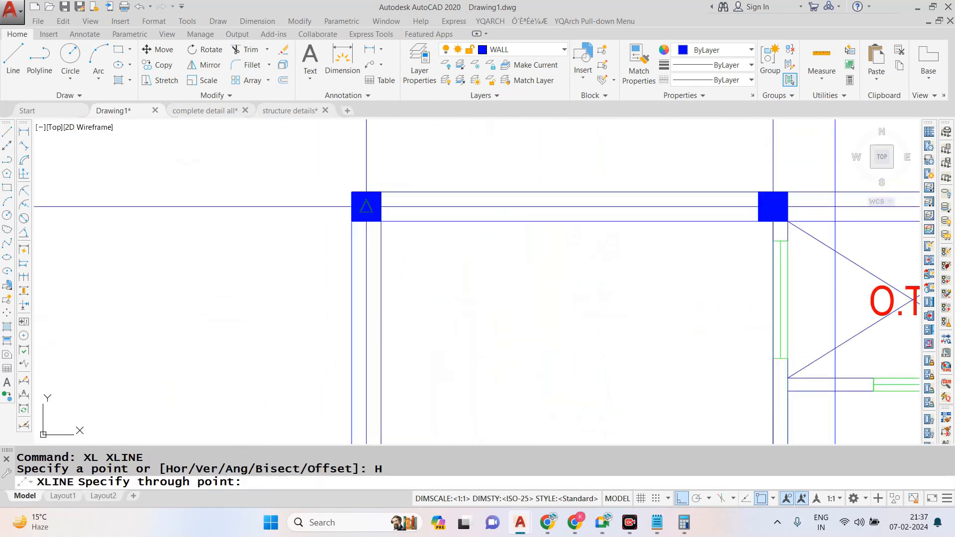
pyautogui.click(366, 207)
pyautogui.scroll(-5, 366, 207)
pyautogui.scroll(-3, 413, 228)
pyautogui.scroll(8, 554, 307)
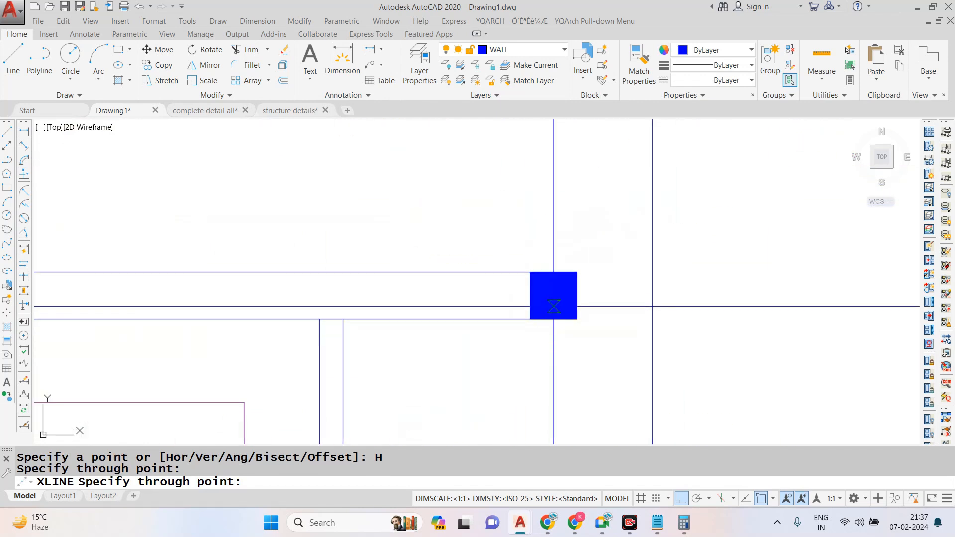
pyautogui.click(554, 296)
# - Add a horizontal construction line through the column centres on the upper wall line of the drawing room, toilet and kitchen
pyautogui.scroll(-5, 516, 216)
pyautogui.scroll(5, 537, 307)
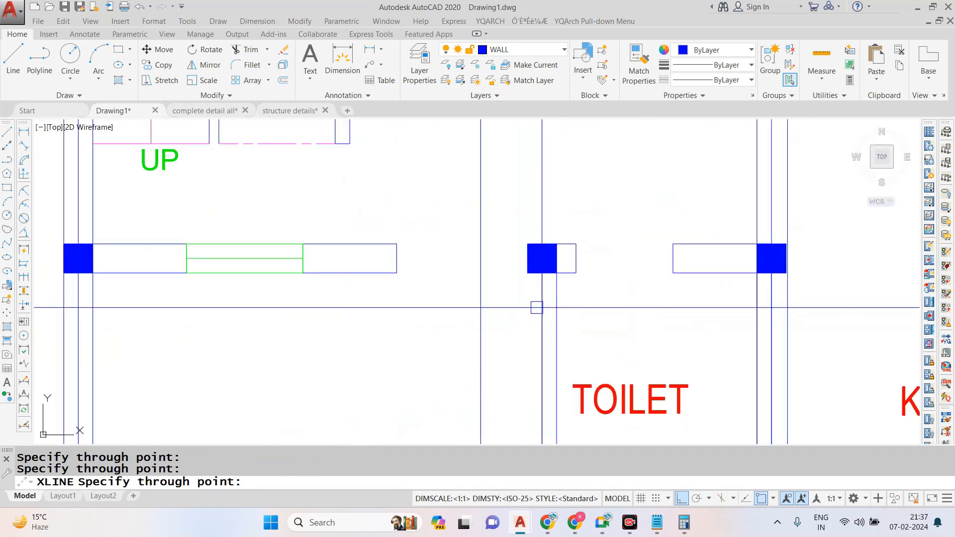
pyautogui.click(533, 243)
pyautogui.scroll(-5, 532, 244)
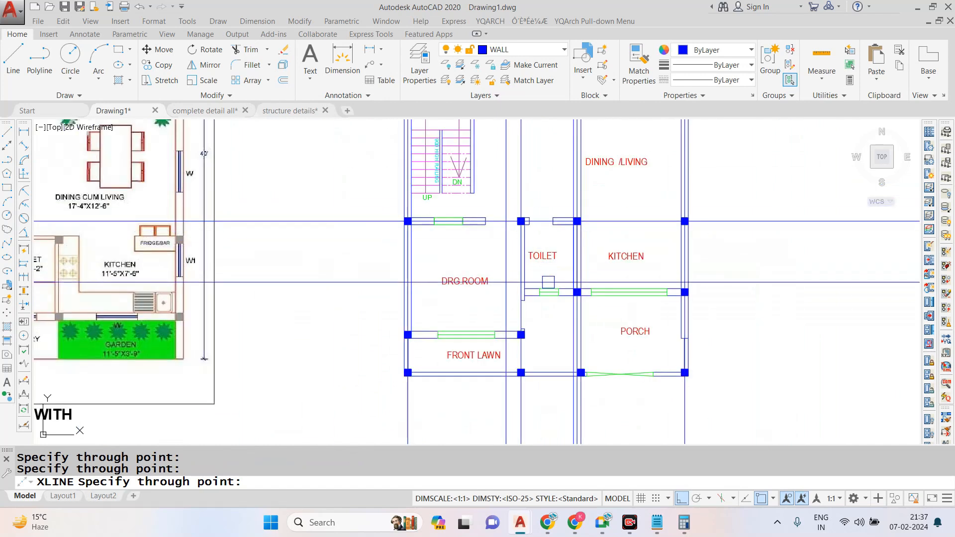
# - Add horizontal construction lines through the column centres on the kitchen-porch wall, the front lawn's upper wall and the front boundary wall
pyautogui.scroll(5, 569, 283)
pyautogui.scroll(-2, 557, 258)
pyautogui.scroll(4, 456, 307)
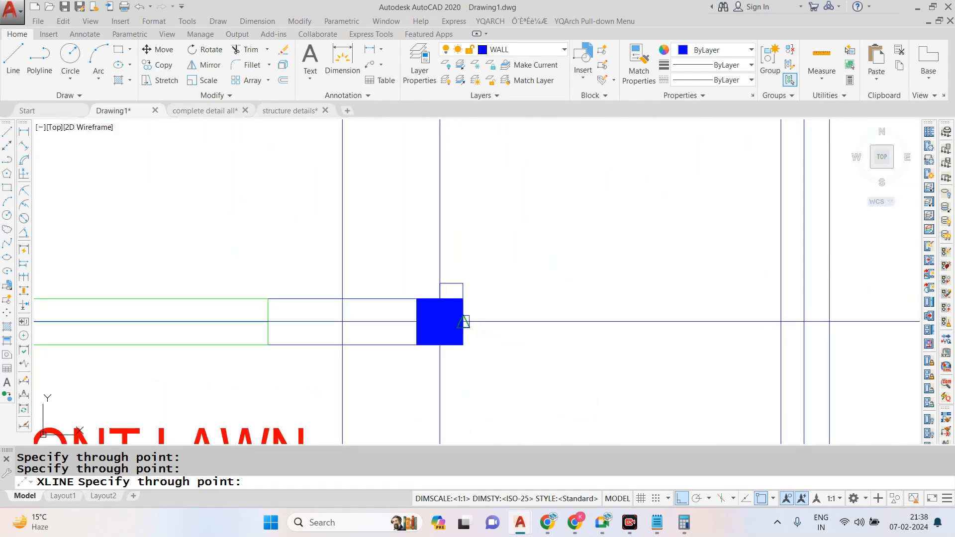
pyautogui.click(439, 322)
pyautogui.scroll(-5, 485, 269)
pyautogui.scroll(5, 491, 284)
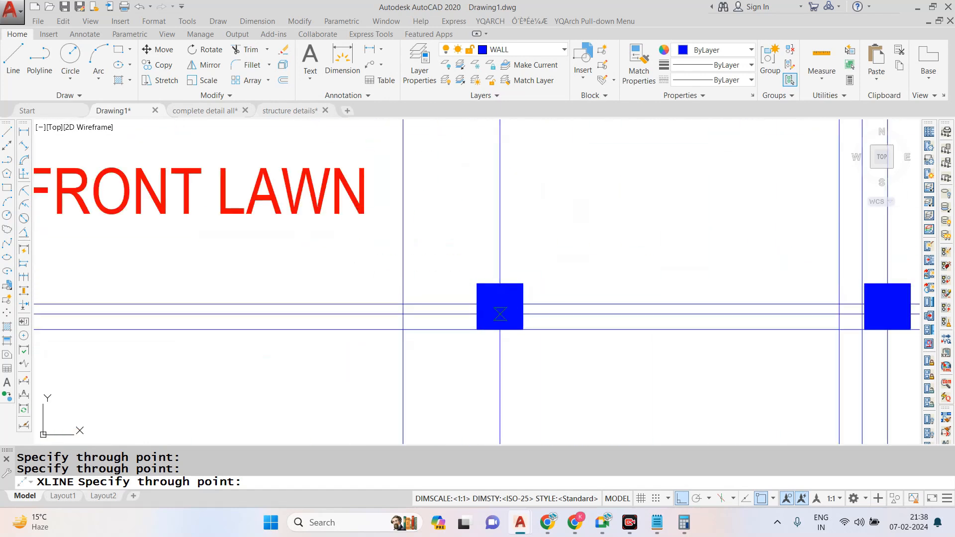
pyautogui.scroll(-10, 513, 320)
pyautogui.press('Escape')
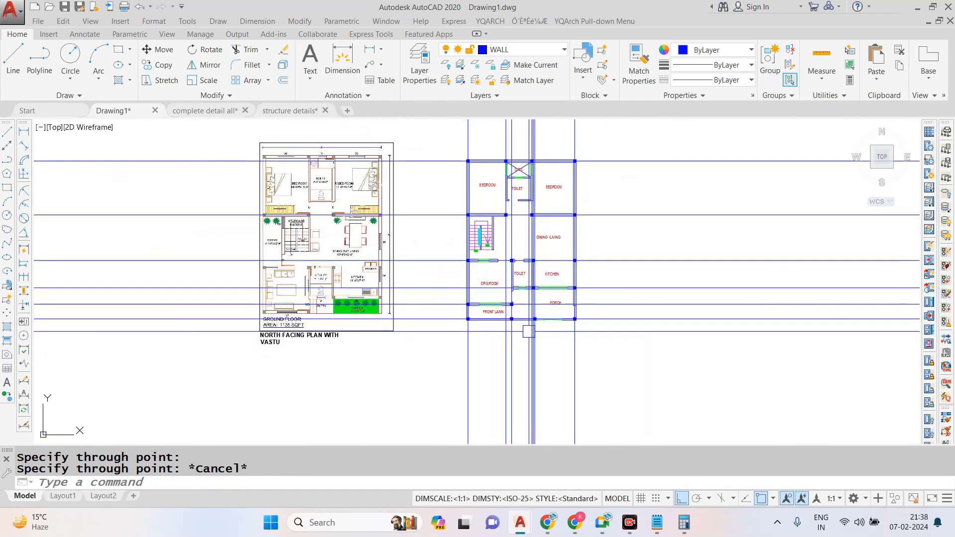
# - Move the reference plan image and its title horizontally, farther away from the drawn plan
pyautogui.click(386, 143)
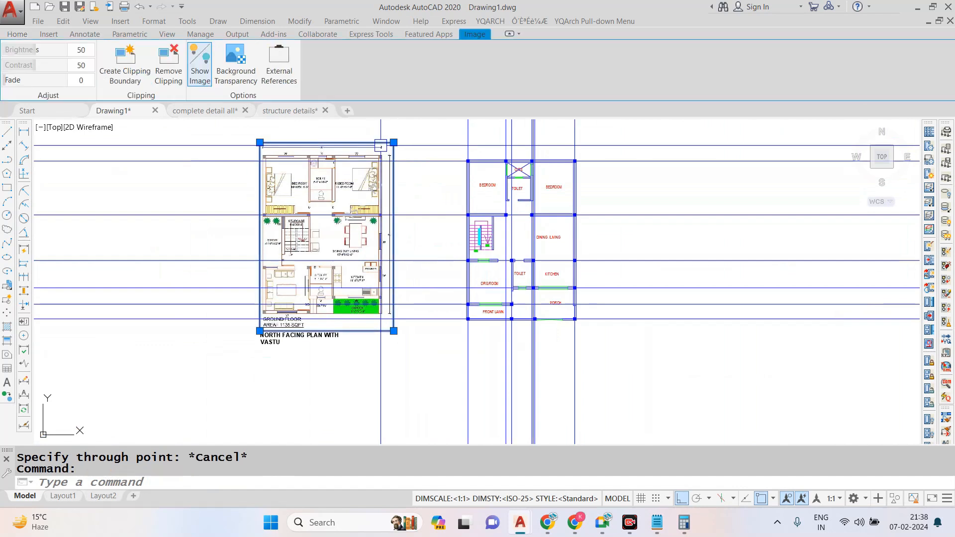
pyautogui.click(310, 336)
pyautogui.write('N')
pyautogui.press('Return')
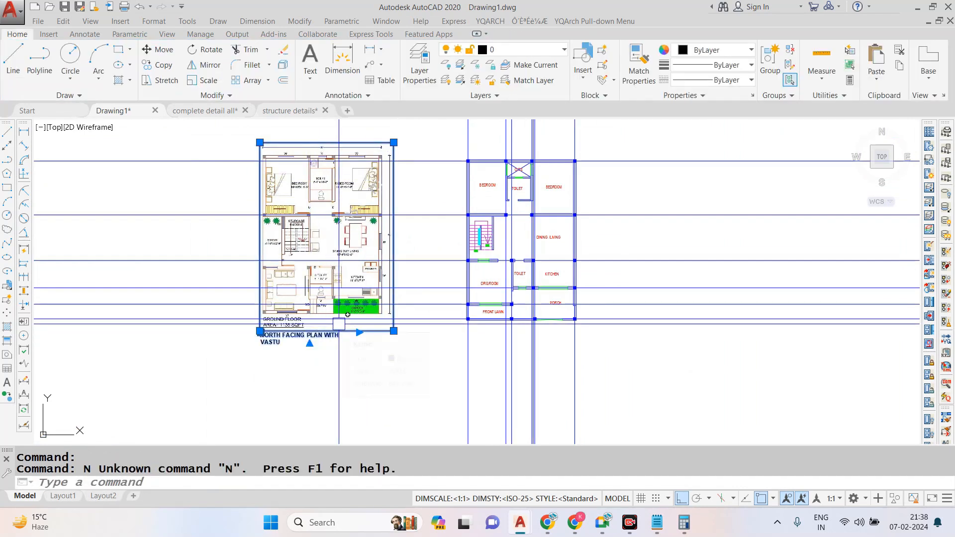
pyautogui.write('m')
pyautogui.press('Return')
pyautogui.click(260, 332)
pyautogui.click(147, 333)
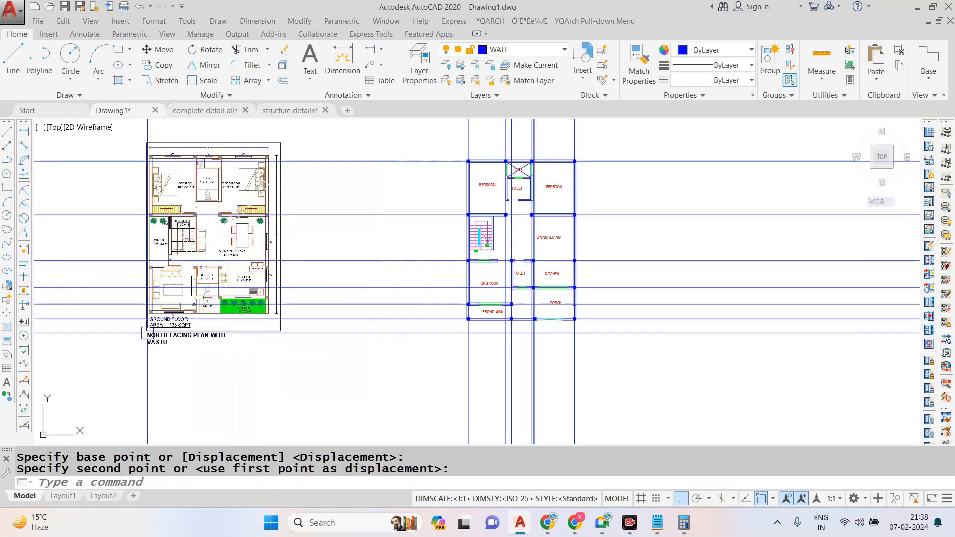
pyautogui.press('Escape')
# - Draw a rectangle around the drawn plan from its upper-left column's outer corner to its lower-right column's outer corner
pyautogui.write('rec')
pyautogui.press('Return')
pyautogui.scroll(10, 466, 183)
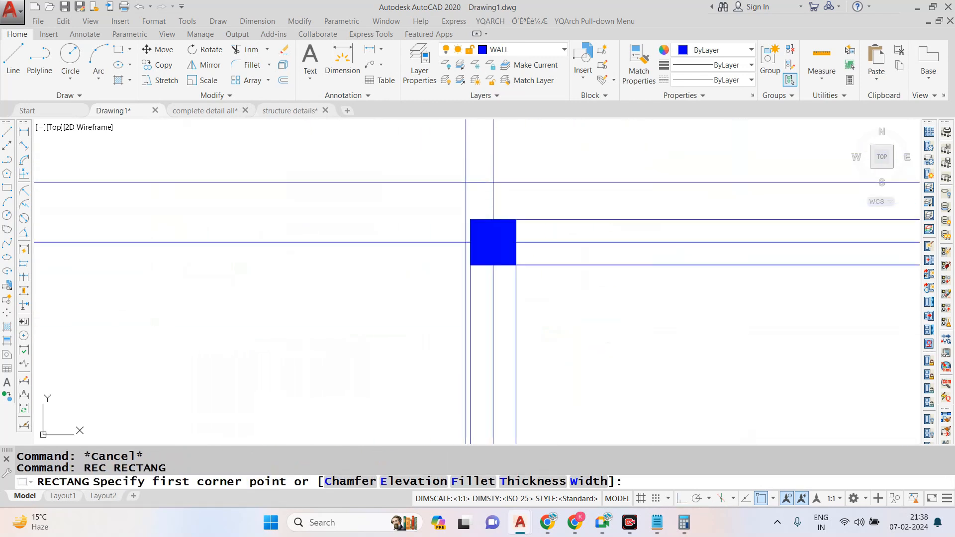
pyautogui.click(470, 220)
pyautogui.scroll(-8, 384, 122)
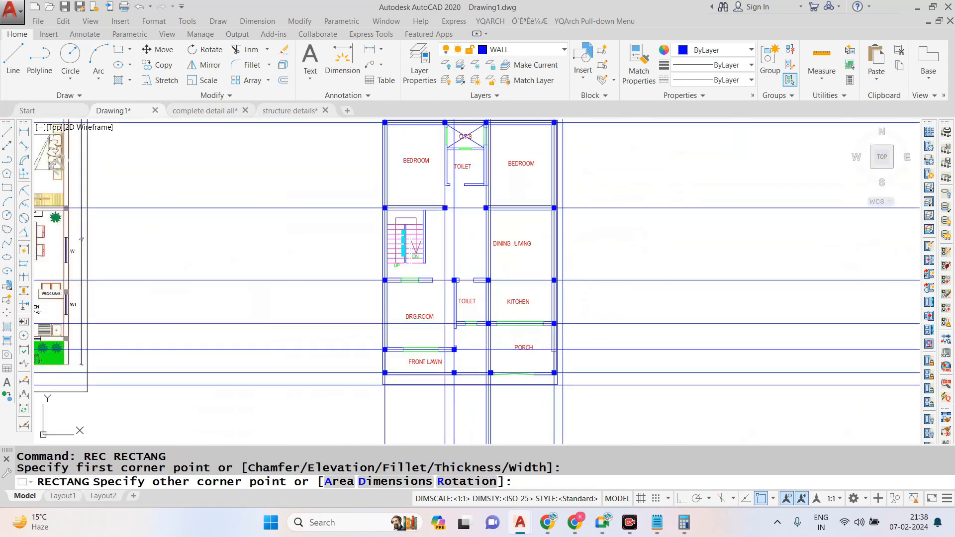
pyautogui.scroll(8, 558, 383)
pyautogui.click(544, 336)
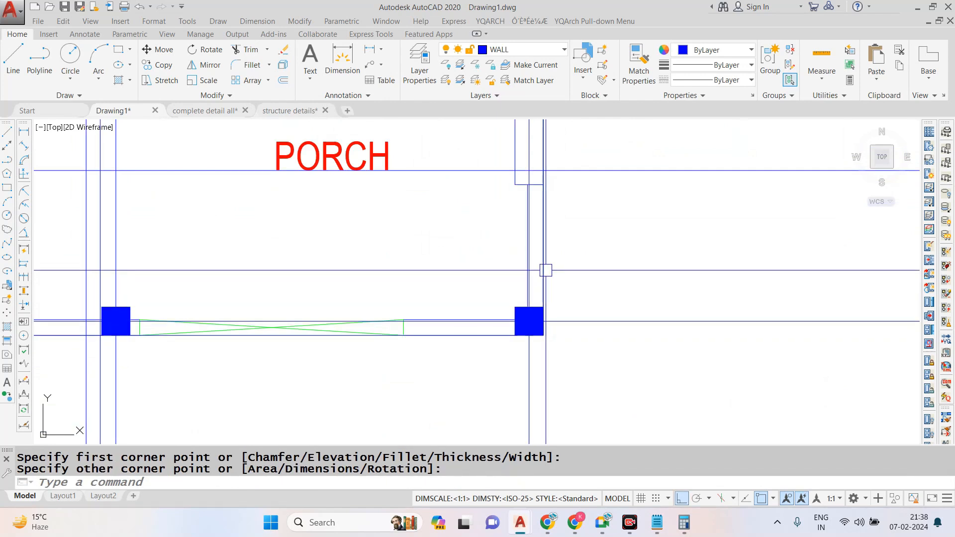
pyautogui.scroll(-8, 546, 271)
pyautogui.press('Escape')
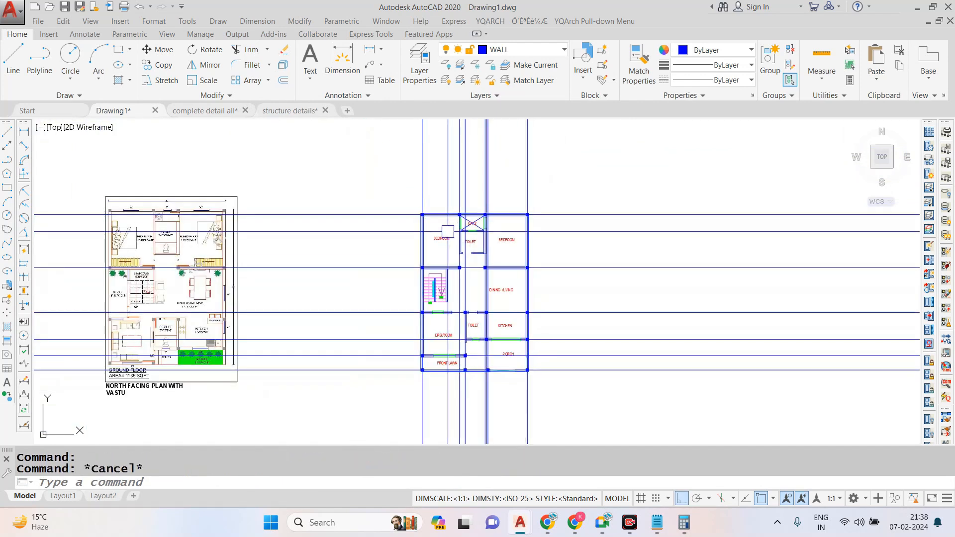
# - Try to offset the plan's outline rectangle outward by 8'
pyautogui.write('o')
pyautogui.press('Return')
pyautogui.write("8'")
pyautogui.press('Return')
pyautogui.click(443, 212)
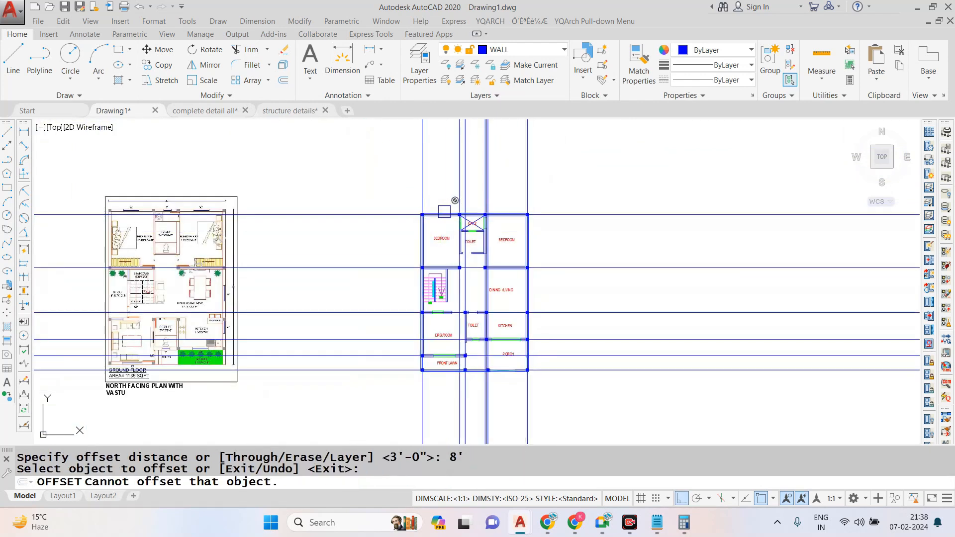
pyautogui.scroll(5, 443, 211)
pyautogui.click(443, 213)
pyautogui.click(435, 208)
pyautogui.scroll(-2, 435, 208)
pyautogui.hotkey('ctrl', 'z')
pyautogui.press('Escape')
# - Offset the plan's outline rectangle outward by 10'
pyautogui.write('o')
pyautogui.press('Return')
pyautogui.write("10'")
pyautogui.press('Return')
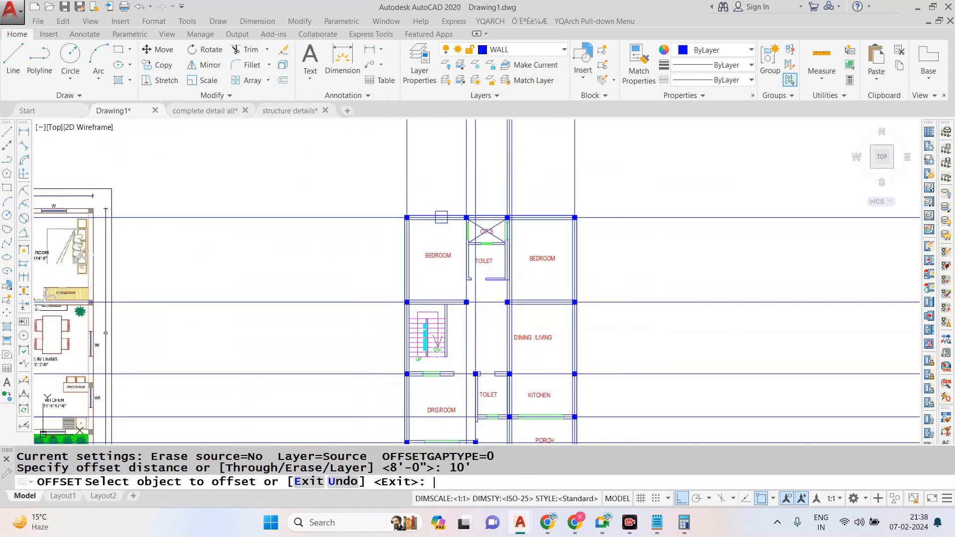
pyautogui.click(428, 217)
pyautogui.click(447, 195)
pyautogui.scroll(-2, 461, 237)
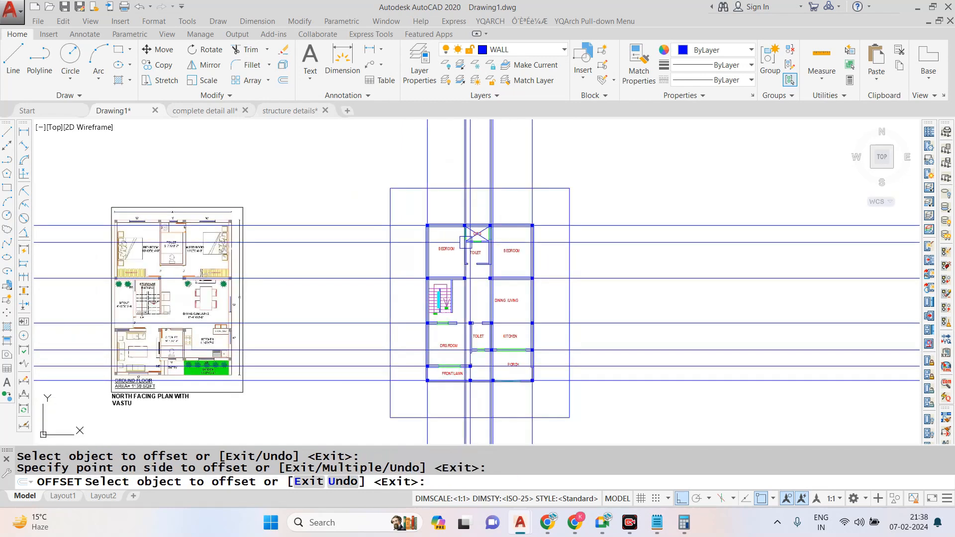
# - Trim the vertical and horizontal construction lines that extend beyond the offset rectangle on all its sides
pyautogui.press('Escape')
pyautogui.write('Tr')
pyautogui.press('Return')
pyautogui.press('Return')
pyautogui.click(561, 158)
pyautogui.click(354, 137)
pyautogui.click(363, 196)
pyautogui.click(363, 398)
pyautogui.scroll(-2, 452, 297)
pyautogui.click(454, 298)
pyautogui.click(623, 222)
pyautogui.click(564, 412)
pyautogui.click(531, 420)
pyautogui.click(420, 386)
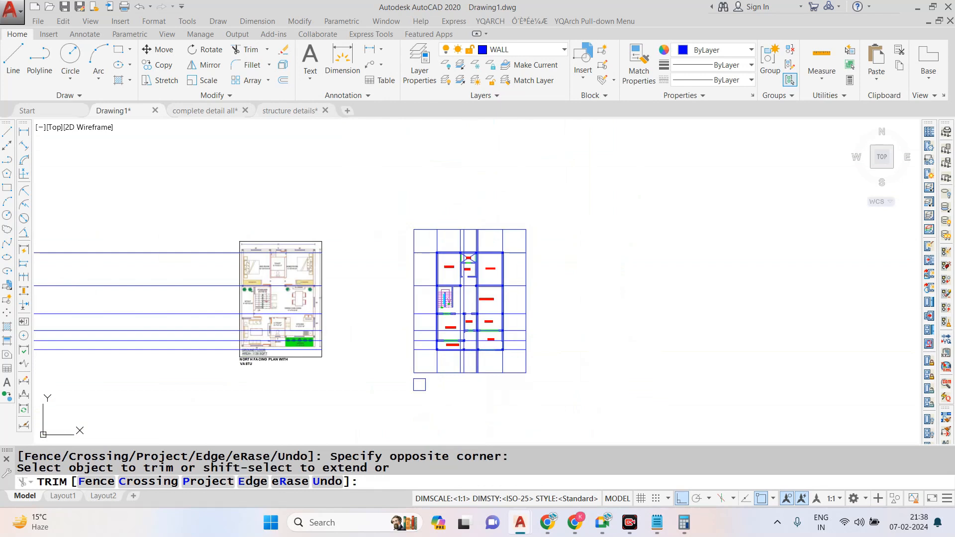
pyautogui.press('Escape')
# - Erase the leftover horizontal construction line pieces that cross the reference plan image
pyautogui.click(203, 206)
pyautogui.click(142, 355)
pyautogui.write('E')
pyautogui.press('Return')
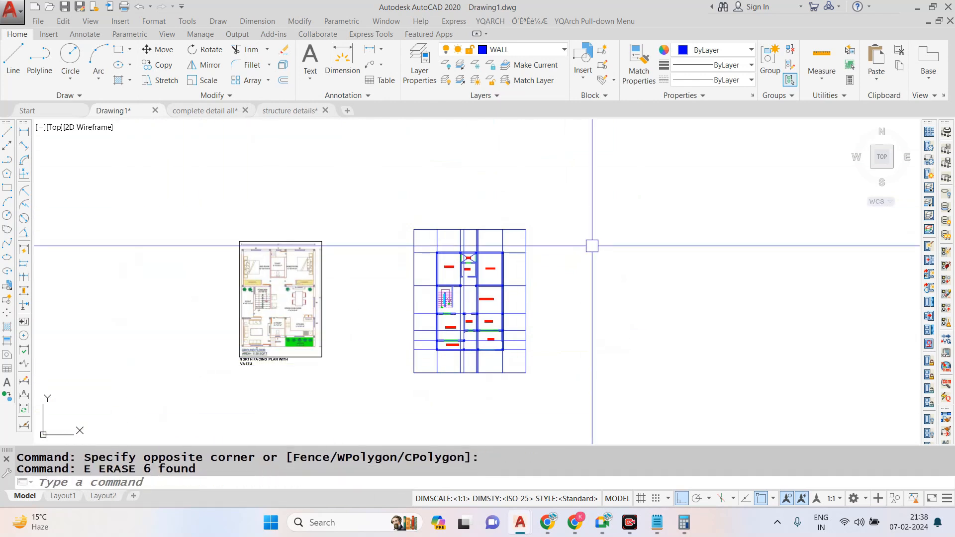
# - Erase the offset rectangle that bounds the trimmed grid lines
pyautogui.scroll(4, 521, 222)
pyautogui.click(521, 223)
pyautogui.write('E')
pyautogui.press('Return')
pyautogui.scroll(2, 480, 284)
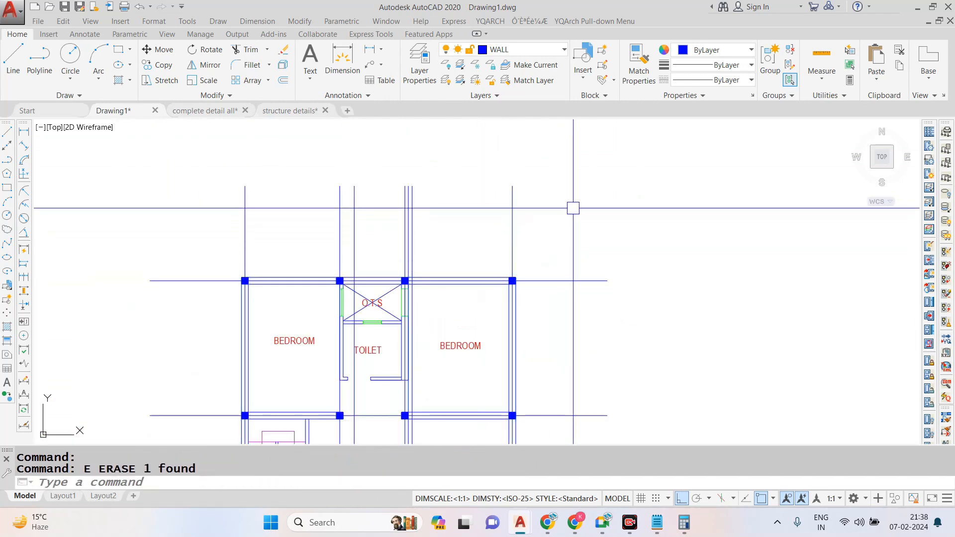
# - Move the reference plan image and its title horizontally about 27' toward the drawn plan
pyautogui.scroll(-4, 566, 248)
pyautogui.scroll(2, 464, 312)
pyautogui.scroll(-2, 490, 256)
pyautogui.scroll(2, 443, 296)
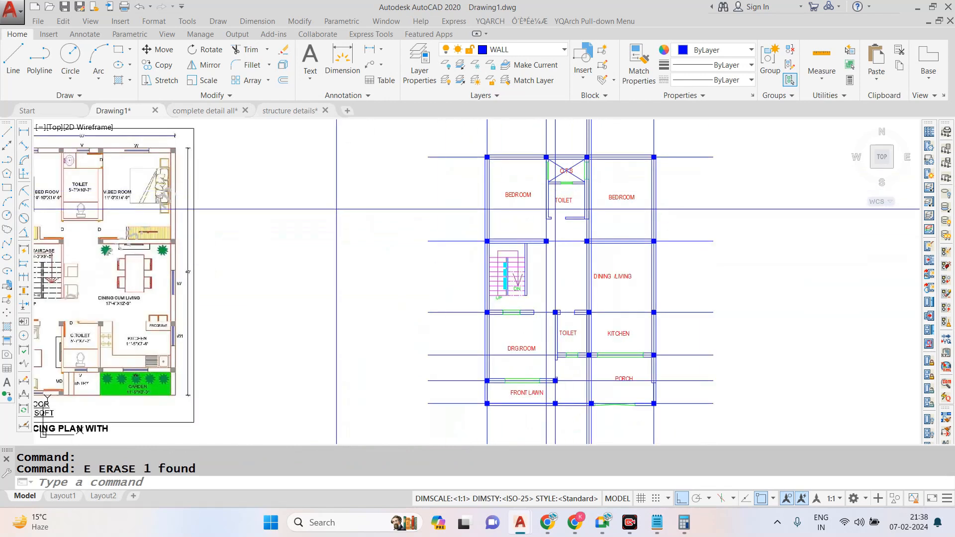
pyautogui.scroll(-4, 267, 279)
pyautogui.click(294, 251)
pyautogui.click(202, 335)
pyautogui.write('M')
pyautogui.press('Return')
pyautogui.scroll(2, 275, 239)
pyautogui.click(231, 294)
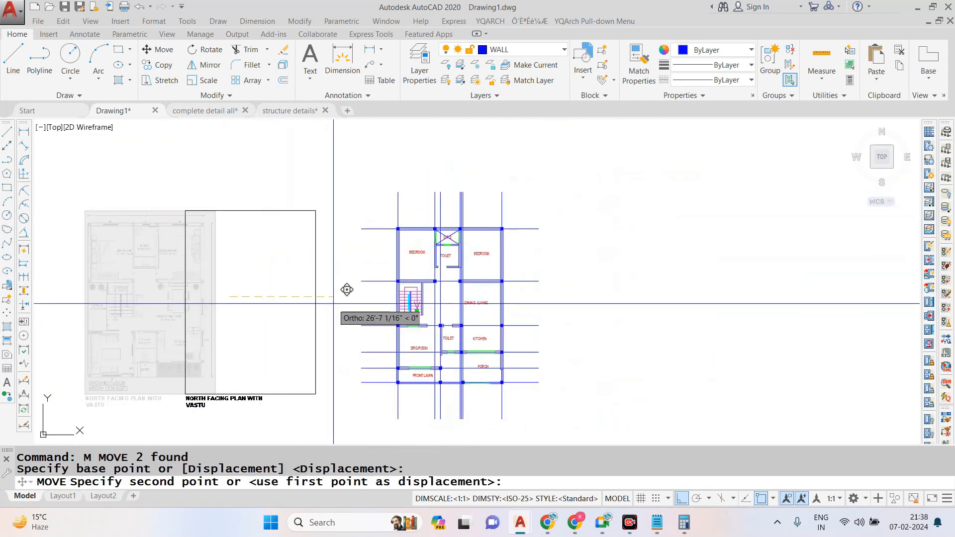
pyautogui.click(337, 302)
pyautogui.press('Escape')
# - Select all the vertical and horizontal grid lines and assign them to the GRID WORKING layer
pyautogui.scroll(2, 416, 196)
pyautogui.click(645, 167)
pyautogui.click(362, 217)
pyautogui.scroll(-2, 405, 159)
pyautogui.click(609, 187)
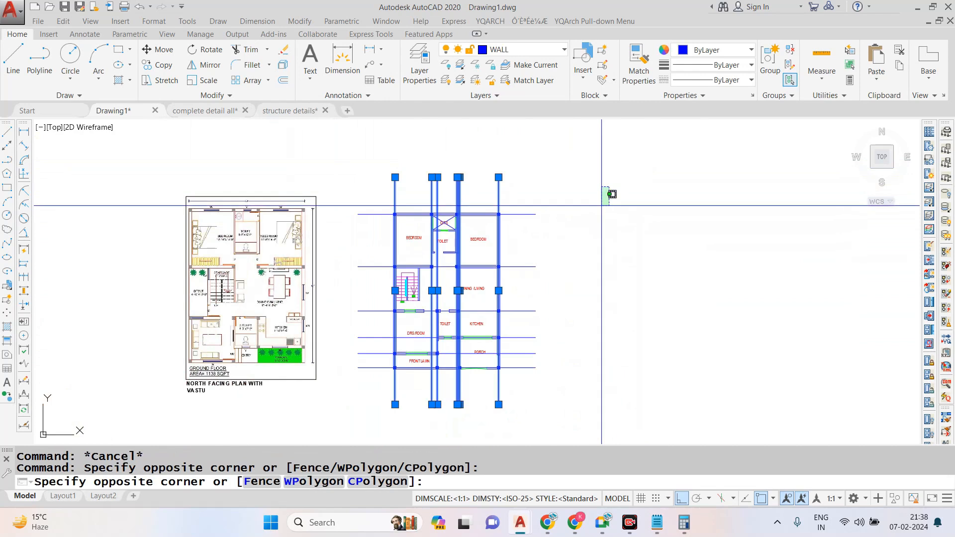
pyautogui.click(509, 407)
pyautogui.click(552, 55)
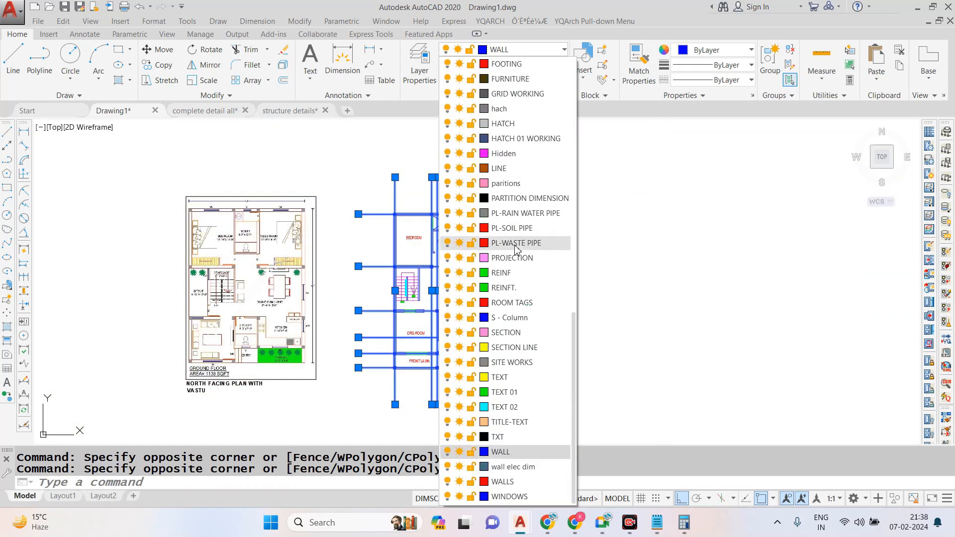
pyautogui.click(502, 93)
# - Set the linetype of the selected grid lines to ACAD_ISO08W100
pyautogui.scroll(2, 481, 217)
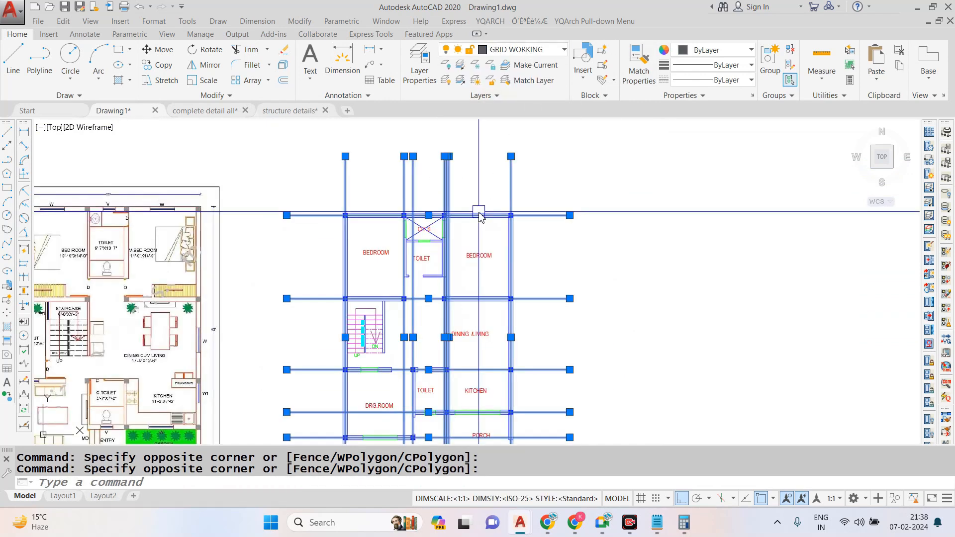
pyautogui.click(717, 80)
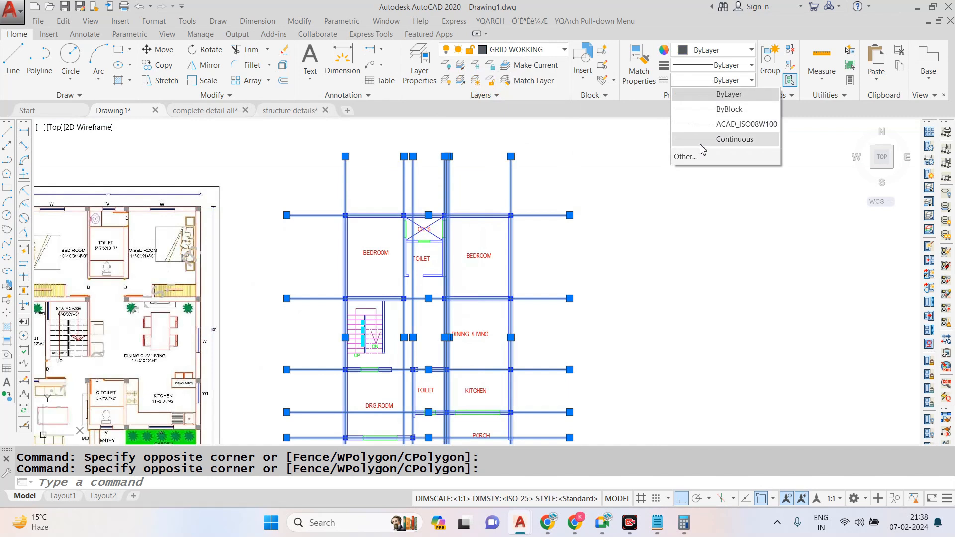
pyautogui.click(733, 125)
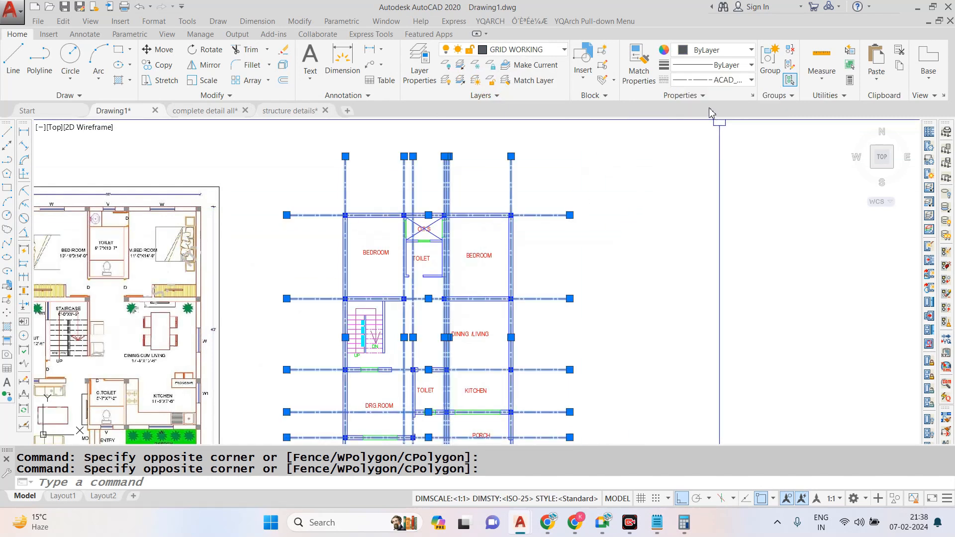
pyautogui.click(716, 80)
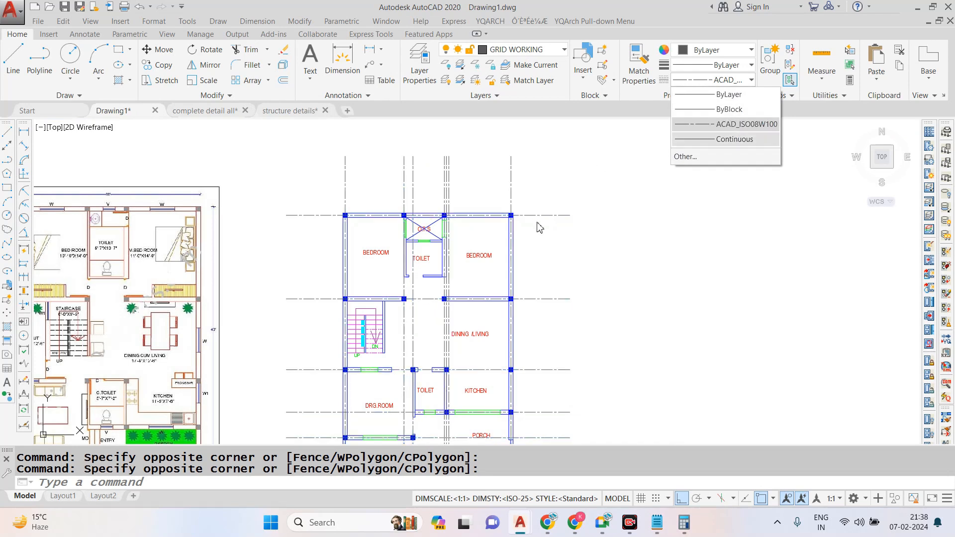
pyautogui.press('Escape')
pyautogui.press('Escape')
# - Draw a horizontal line across the upper ends of the vertical grid lines, from the first to the last one
pyautogui.scroll(2, 415, 181)
pyautogui.scroll(-2, 510, 203)
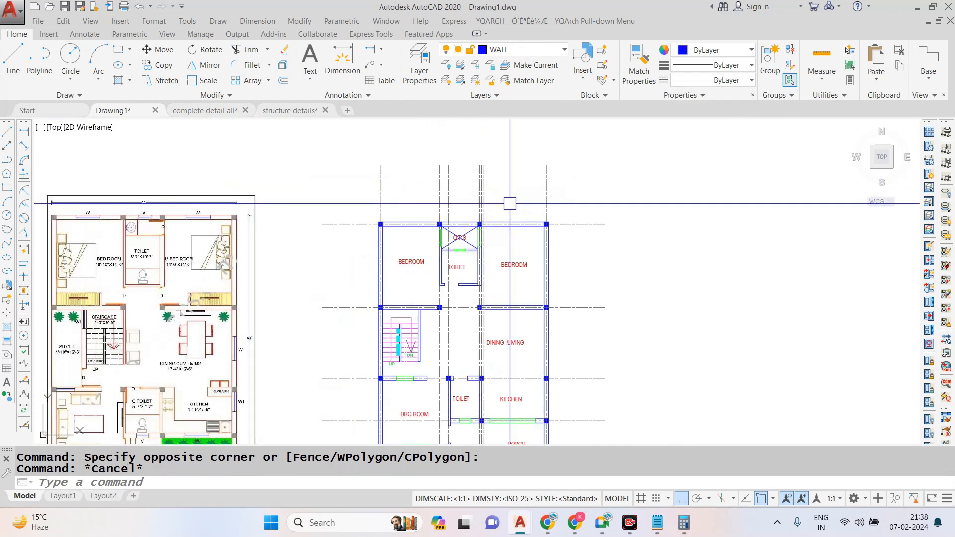
pyautogui.scroll(2, 510, 204)
pyautogui.scroll(-1, 517, 182)
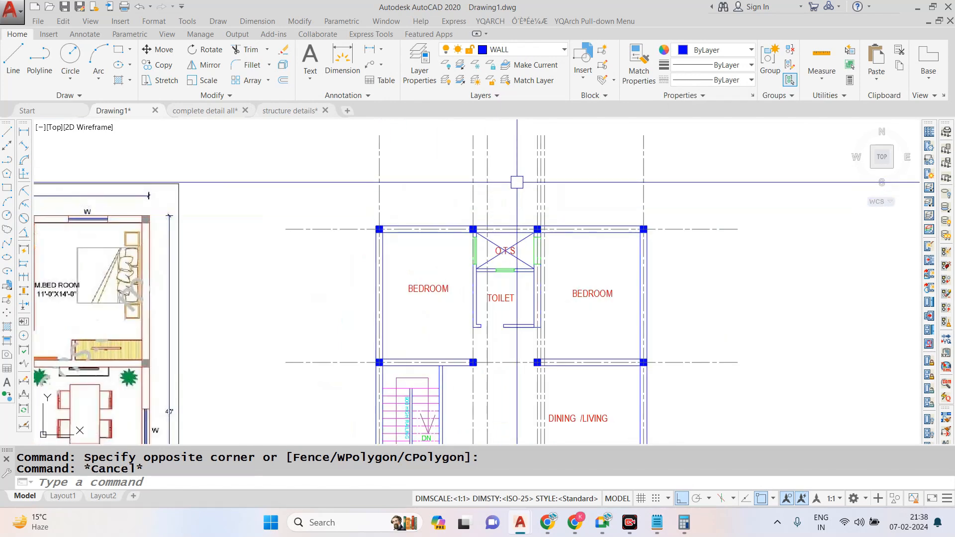
pyautogui.scroll(-2, 514, 183)
pyautogui.scroll(4, 506, 147)
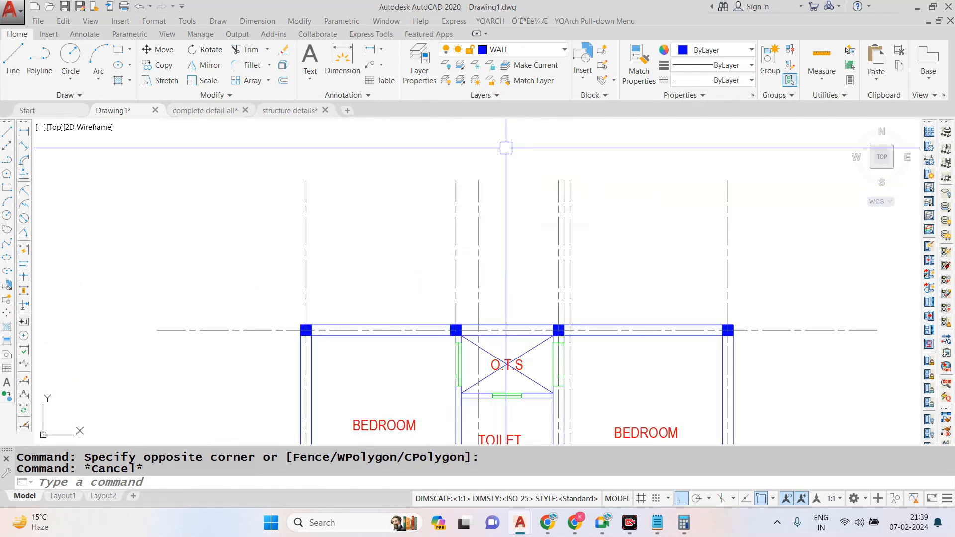
pyautogui.write('L')
pyautogui.press('Return')
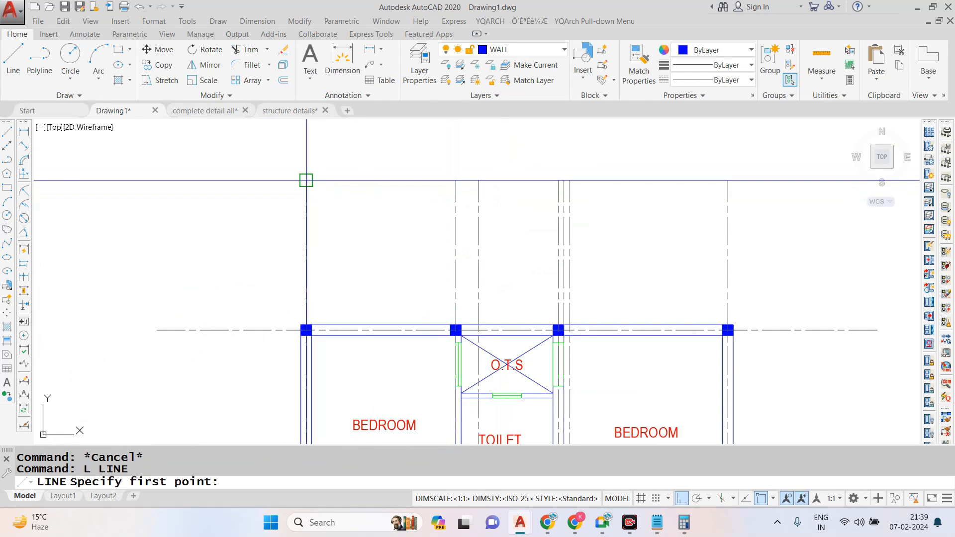
pyautogui.click(306, 180)
pyautogui.click(728, 180)
pyautogui.press('Escape')
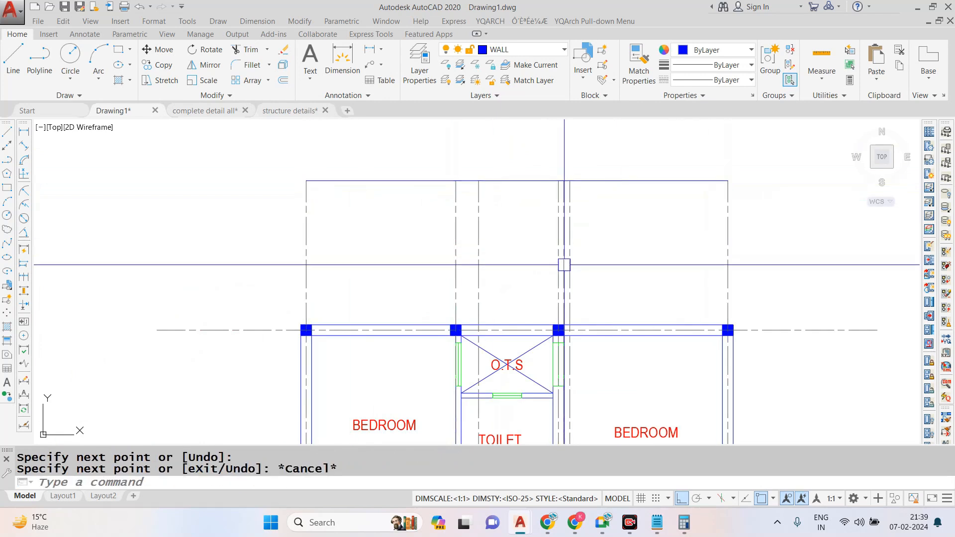
# - Draw a diagonal line from the leftmost of the three closely spaced vertical grid lines outward to the horizontal line above
pyautogui.scroll(2, 568, 270)
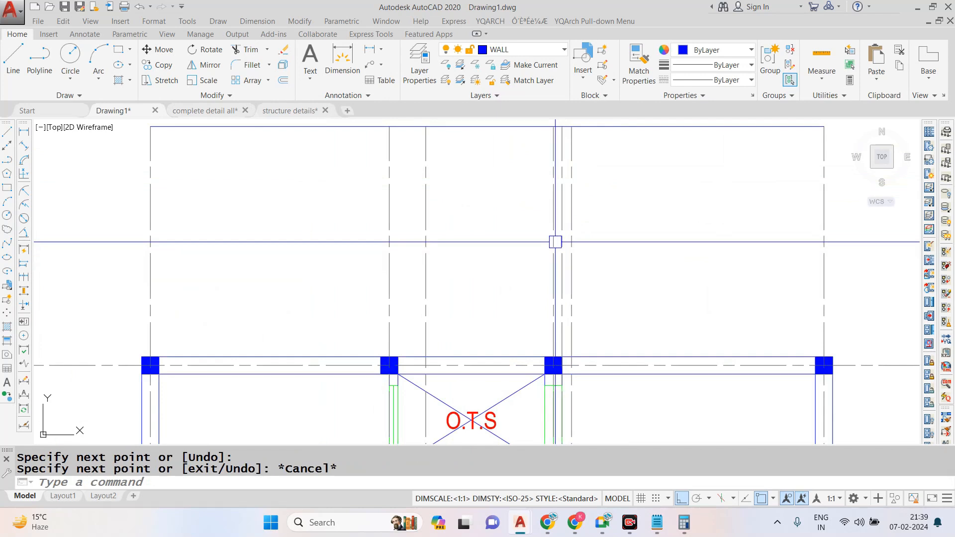
pyautogui.scroll(-2, 555, 242)
pyautogui.scroll(2, 565, 185)
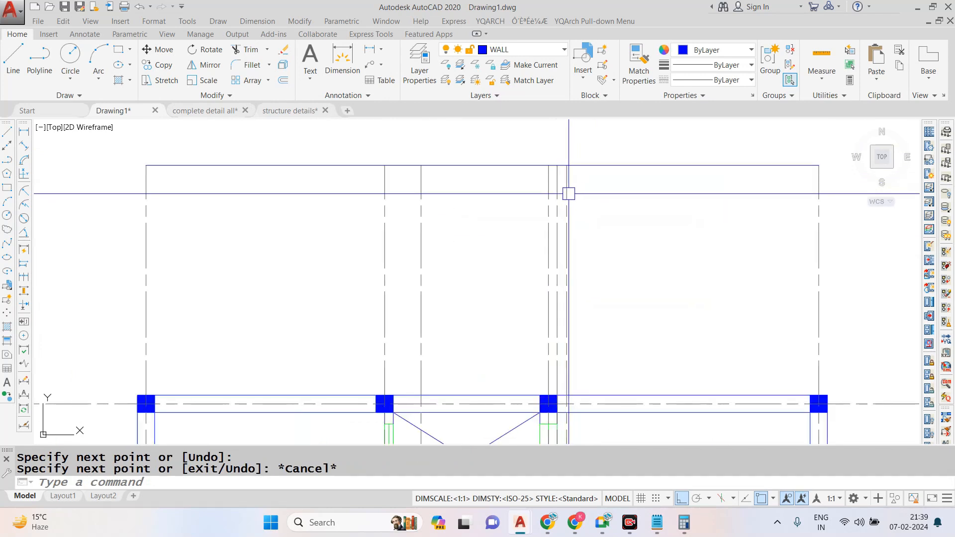
pyautogui.scroll(2, 569, 194)
pyautogui.write('l')
pyautogui.press('Return')
pyautogui.click(537, 241)
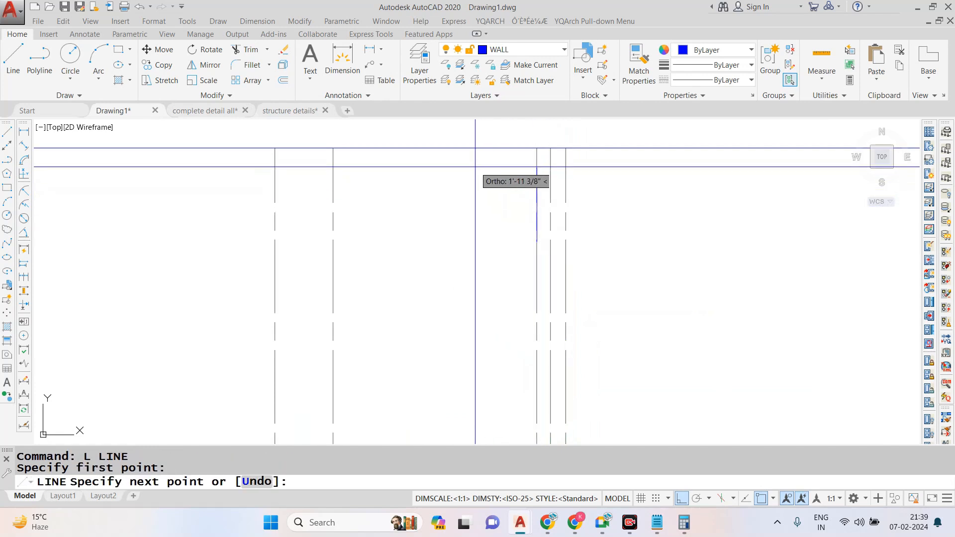
pyautogui.click(447, 148)
pyautogui.press('Escape')
# - Mirror the diagonal line about the middle of the three closely spaced grid lines, keeping the original
pyautogui.write('M')
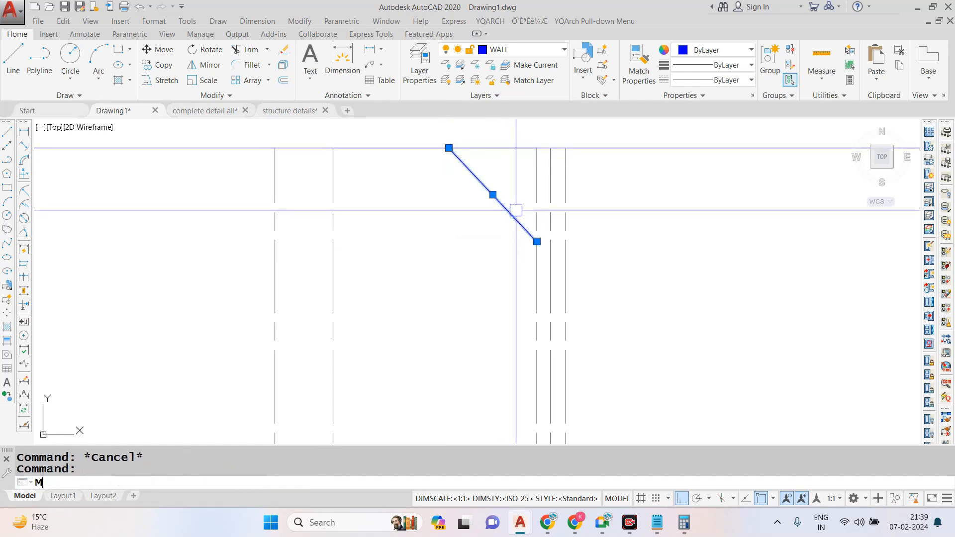
pyautogui.write('I')
pyautogui.press('Return')
pyautogui.click(551, 148)
pyautogui.click(550, 242)
pyautogui.press('Return')
# - Trim the upper ends of the two outer closely spaced grid lines back to the diagonal lines
pyautogui.write('TR')
pyautogui.press('Return')
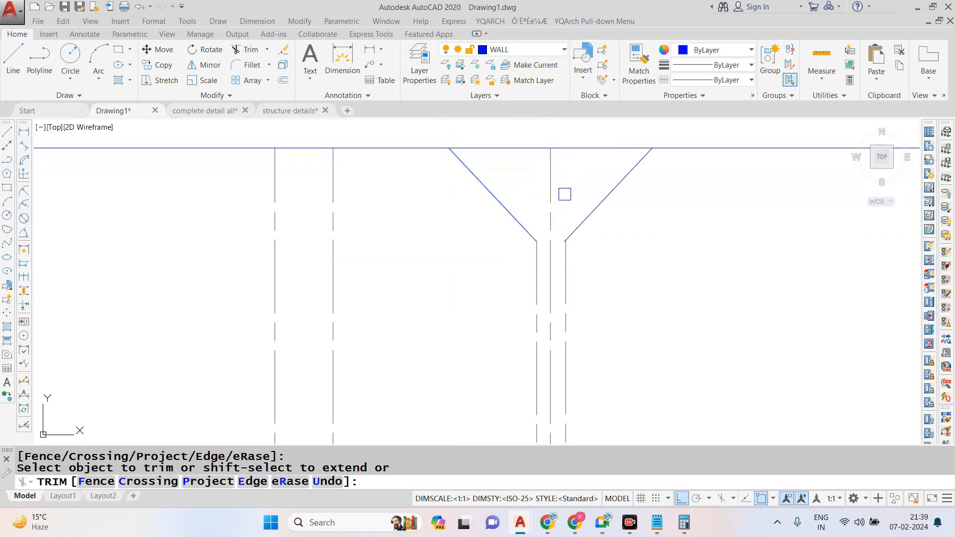
pyautogui.press('Escape')
pyautogui.press('Escape')
# - Match both diagonal lines to the properties of the adjoining dashed vertical grid line
pyautogui.press('space')
pyautogui.click(517, 224)
pyautogui.press('Escape')
pyautogui.press('space')
pyautogui.click(535, 253)
pyautogui.click(587, 217)
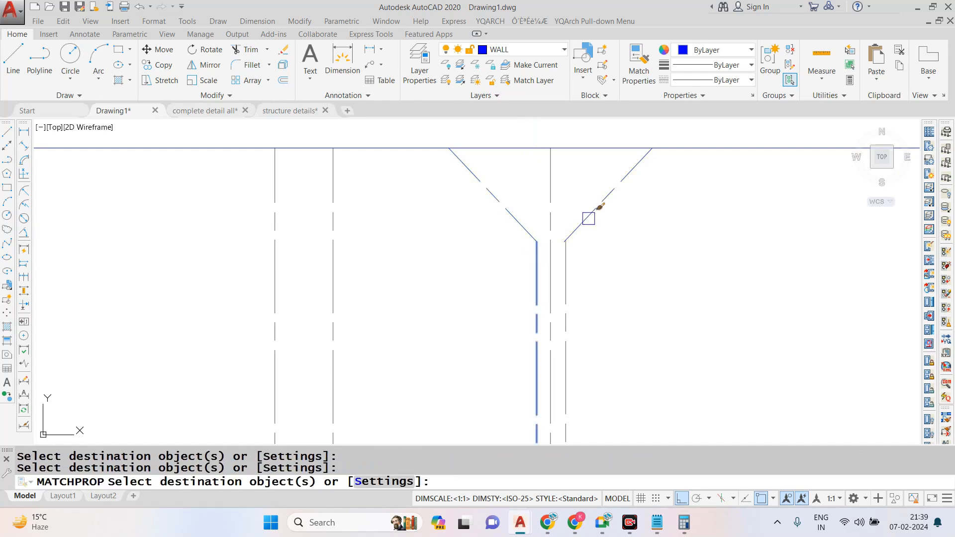
# - Finish matching properties and erase the horizontal line across the upper ends of the vertical grid lines
pyautogui.scroll(-3, 590, 273)
pyautogui.press('Escape')
pyautogui.scroll(-5, 559, 196)
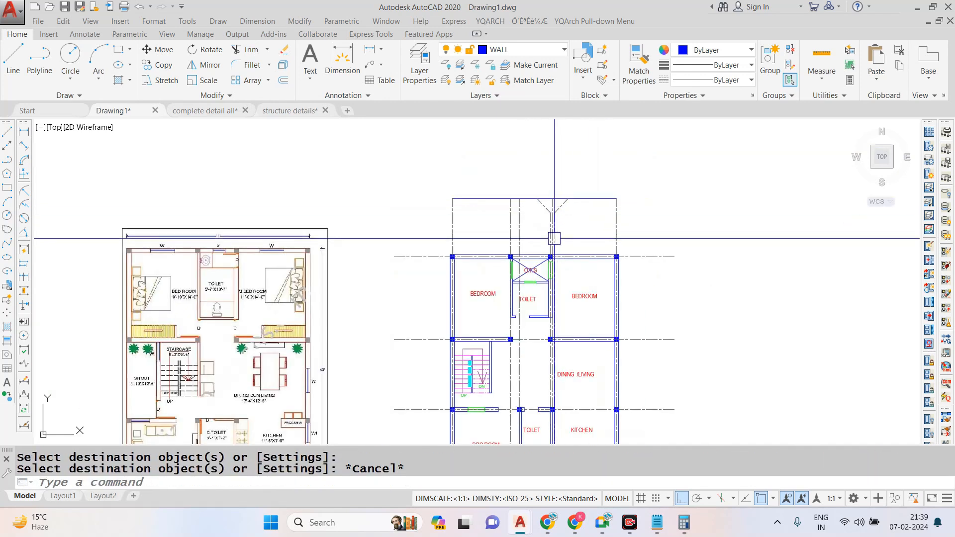
pyautogui.scroll(5, 558, 197)
pyautogui.click(601, 236)
pyautogui.write('e')
pyautogui.press('space')
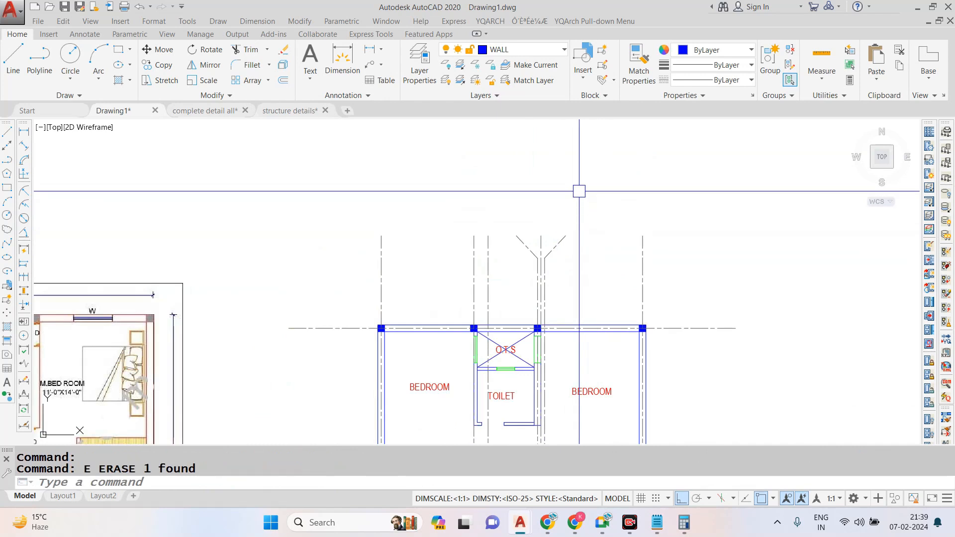
# - Examine the numbered grid bubbles and dimensions above the plan in the complete detail all drawing
pyautogui.click(227, 112)
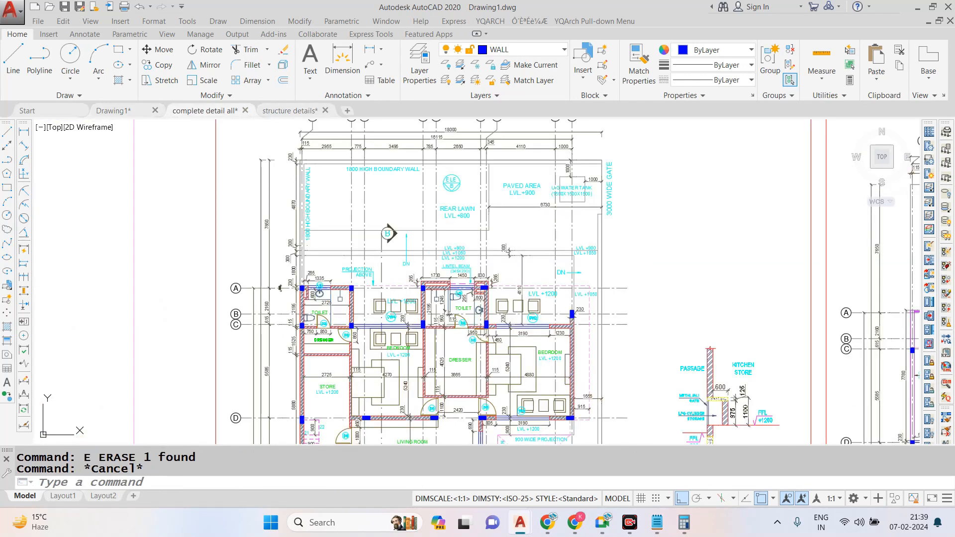
pyautogui.scroll(5, 384, 260)
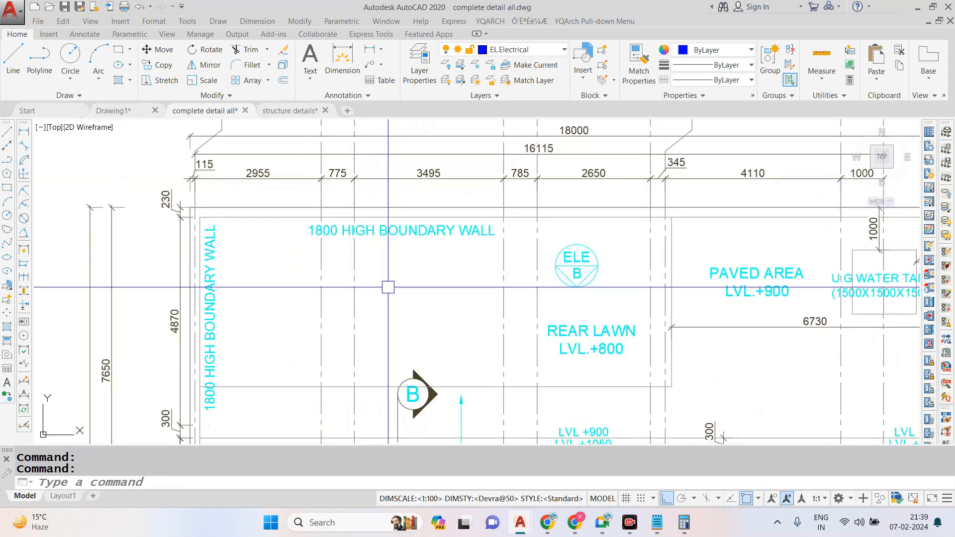
pyautogui.scroll(-4, 313, 166)
pyautogui.scroll(4, 291, 167)
pyautogui.scroll(-3, 378, 171)
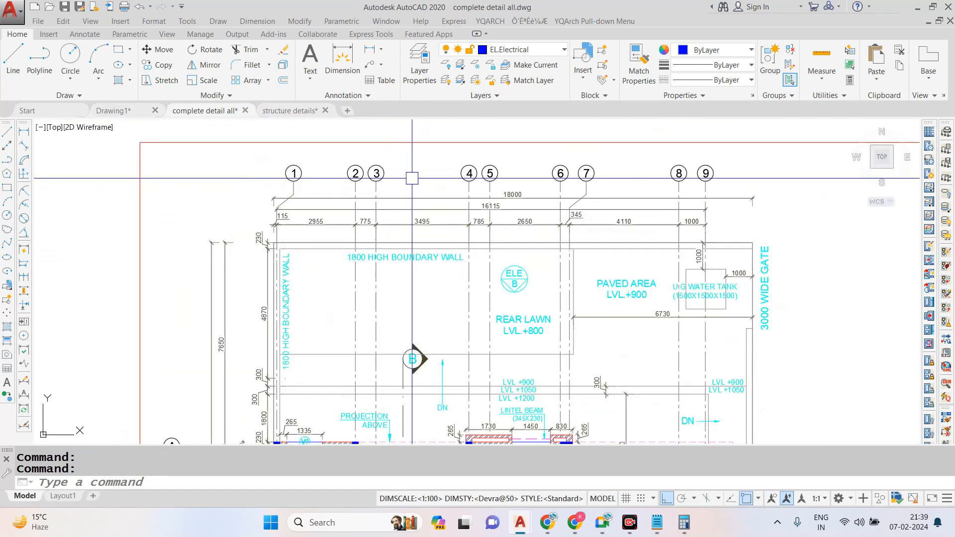
pyautogui.scroll(3, 538, 169)
pyautogui.press('Escape')
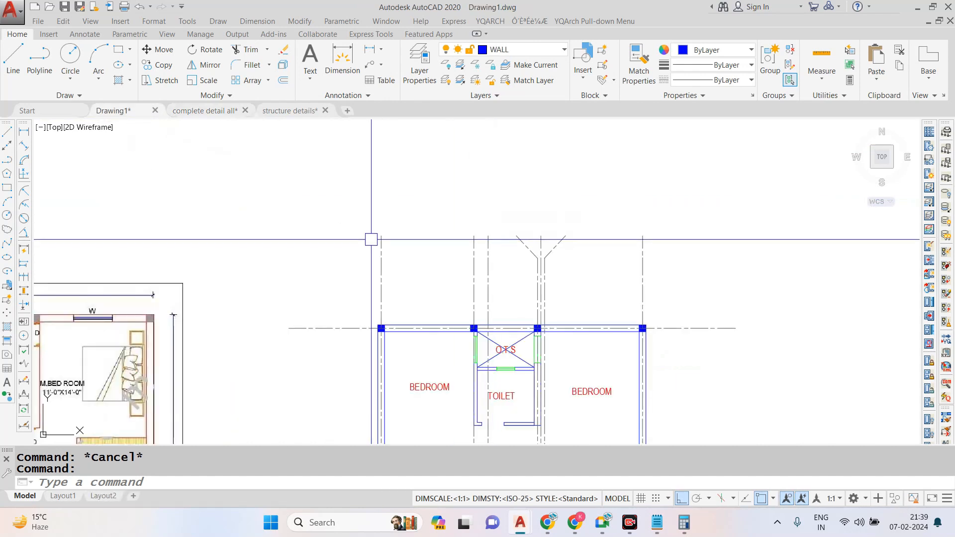
# - Draw a circle centred on the upper end of the leftmost vertical grid line in Drawing1
pyautogui.scroll(3, 371, 240)
pyautogui.write('c')
pyautogui.press('Return')
pyautogui.click(391, 248)
pyautogui.click(413, 225)
pyautogui.scroll(-5, 433, 204)
pyautogui.scroll(5, 441, 202)
pyautogui.click(458, 228)
pyautogui.click(459, 229)
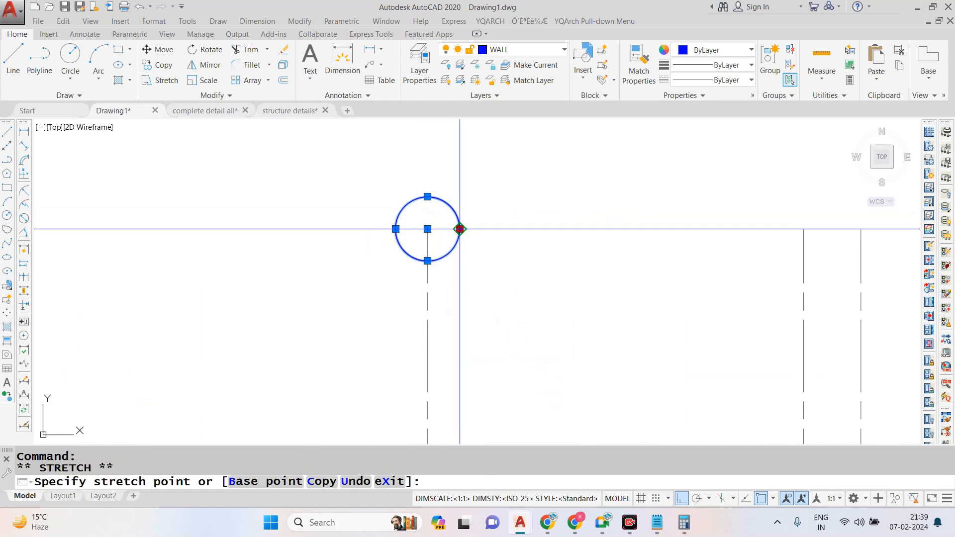
pyautogui.scroll(-5, 468, 233)
pyautogui.press('Escape')
# - Add the multiline text 1 beside the circle with a text height of 10"
pyautogui.scroll(5, 458, 219)
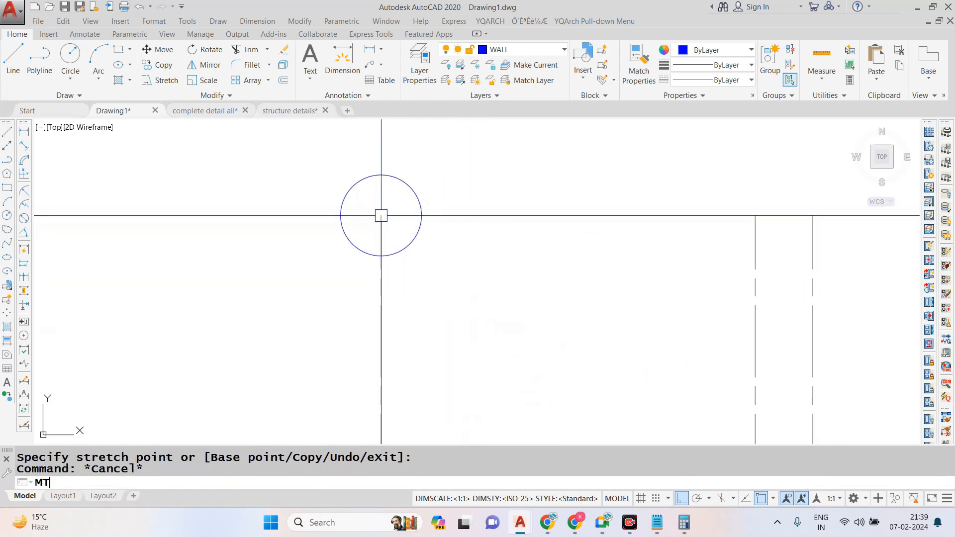
pyautogui.press('Return')
pyautogui.click(452, 213)
pyautogui.click(615, 302)
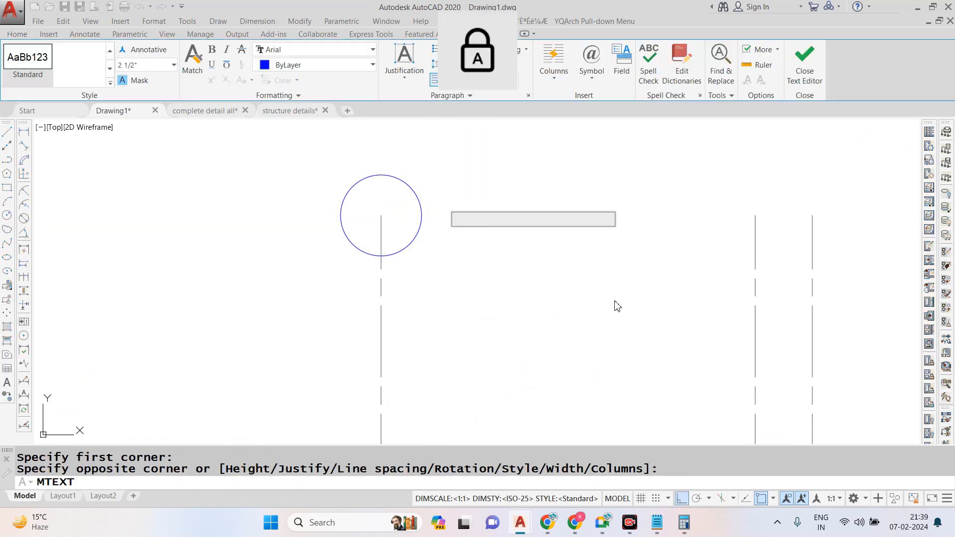
pyautogui.hotkey('ctrl', 'a')
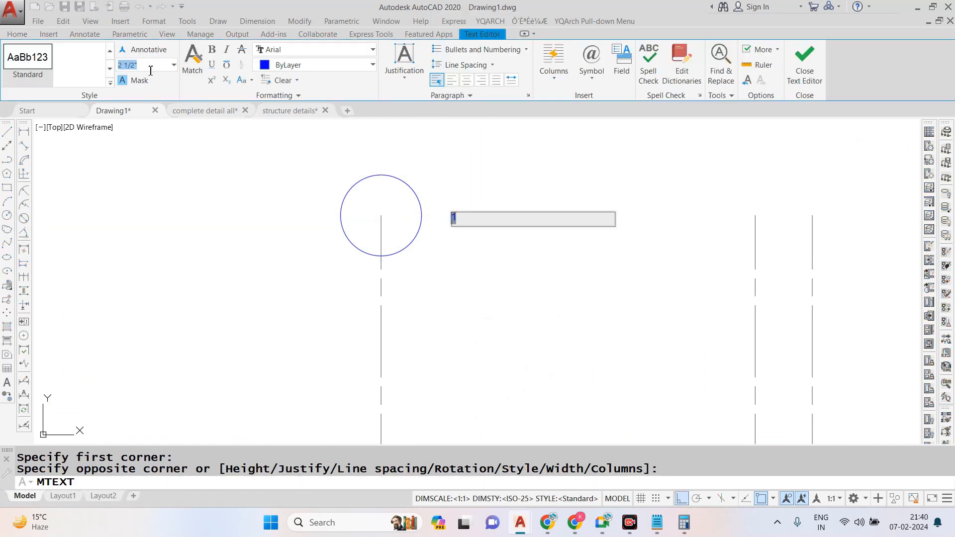
pyautogui.click(151, 70)
pyautogui.write('10')
pyautogui.press('Return')
pyautogui.click(433, 211)
pyautogui.press('Escape')
# - Move the number 1 into the middle of the circle with Ortho turned off
pyautogui.scroll(4, 438, 219)
pyautogui.click(563, 181)
pyautogui.click(468, 315)
pyautogui.write('m')
pyautogui.press('space')
pyautogui.click(473, 286)
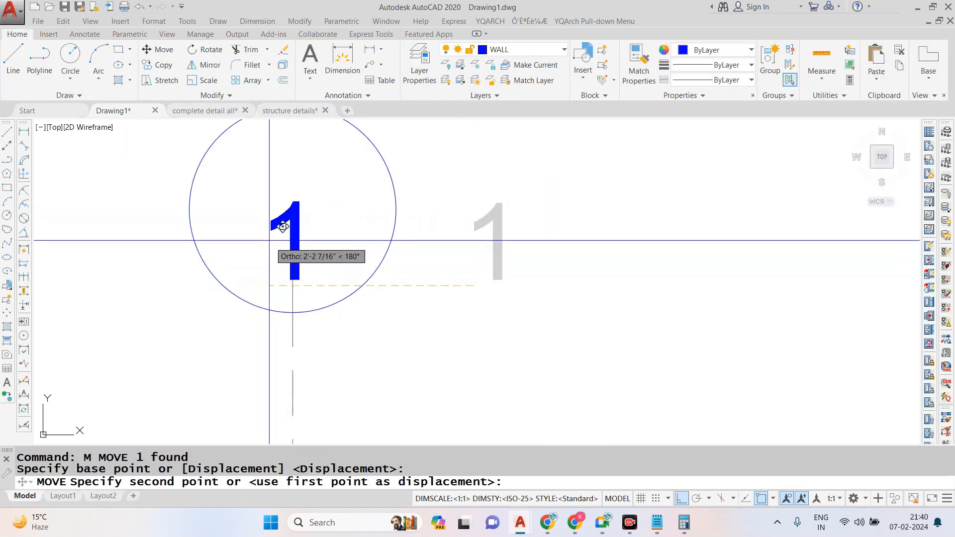
pyautogui.click(682, 499)
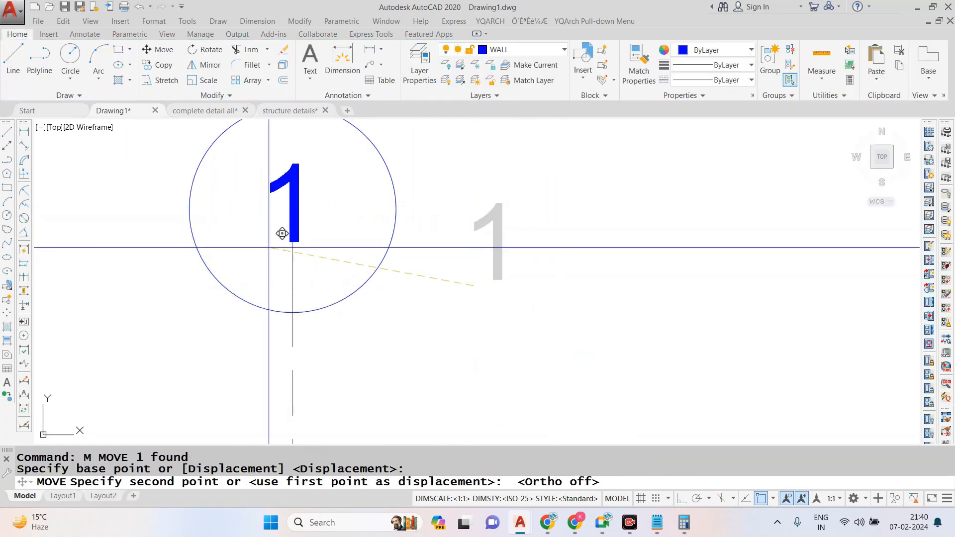
pyautogui.click(273, 246)
# - Scale up the number 1 inside the circle from a base point near its middle
pyautogui.write('SC')
pyautogui.press('space')
pyautogui.click(305, 195)
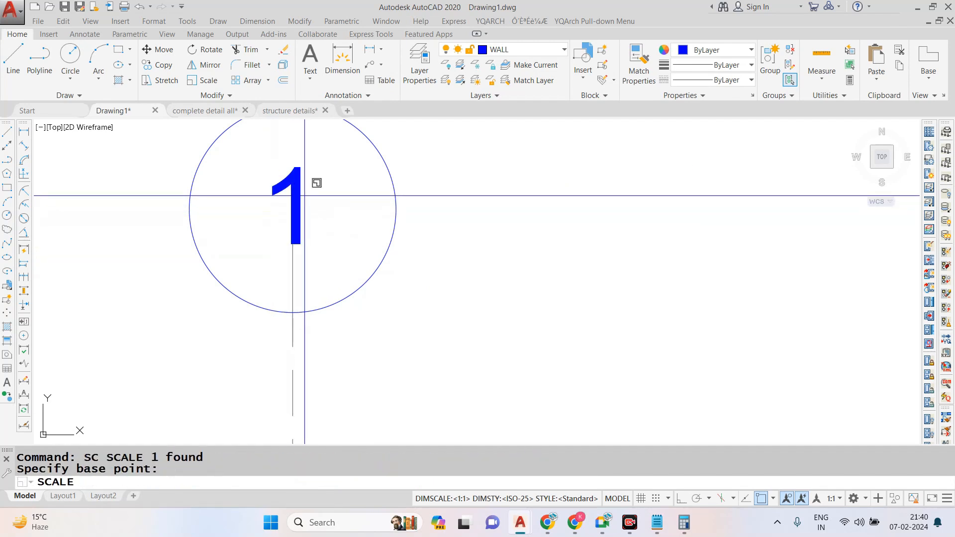
pyautogui.click(600, 243)
# - Move the circle and its number up so the circle's lowest point sits on the leftmost grid line's upper end
pyautogui.scroll(-4, 471, 239)
pyautogui.scroll(4, 430, 194)
pyautogui.click(465, 171)
pyautogui.click(284, 216)
pyautogui.write('m')
pyautogui.press('space')
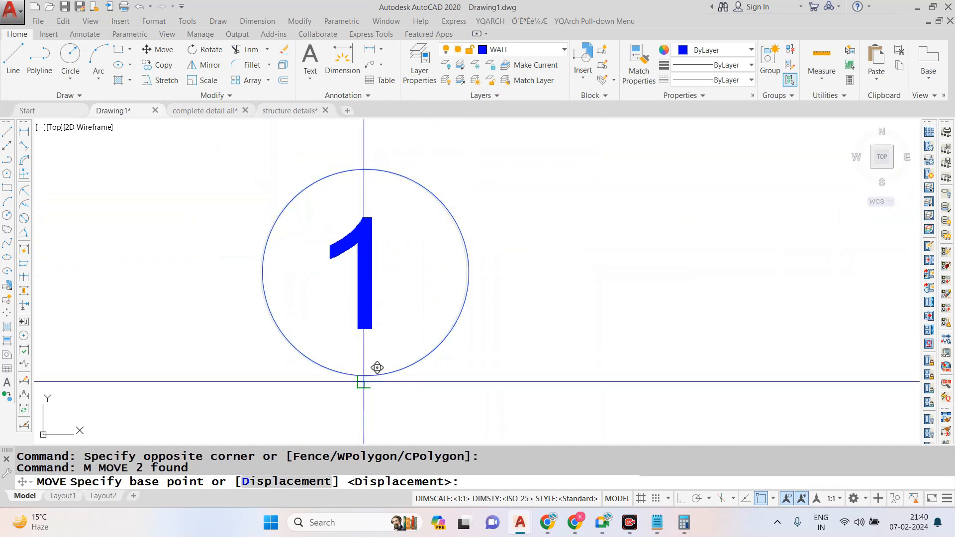
pyautogui.click(363, 381)
pyautogui.click(363, 271)
# - Copy the numbered bubble from its lowest point onto the upper ends of the six other vertical and splayed grid lines
pyautogui.scroll(-4, 360, 256)
pyautogui.scroll(-4, 367, 265)
pyautogui.scroll(4, 407, 220)
pyautogui.click(349, 183)
pyautogui.click(509, 312)
pyautogui.write('co')
pyautogui.press('space')
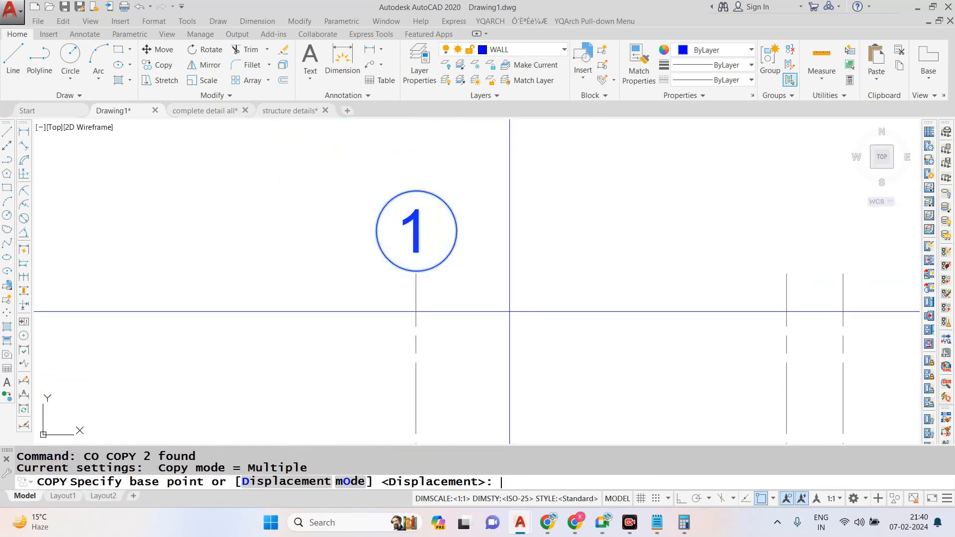
pyautogui.click(416, 271)
pyautogui.scroll(-4, 390, 258)
pyautogui.scroll(4, 523, 260)
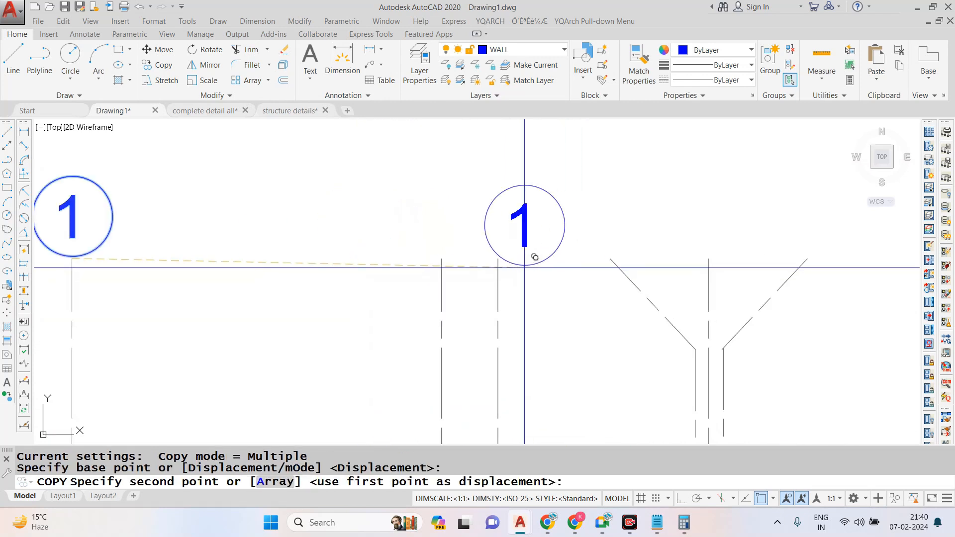
pyautogui.click(498, 258)
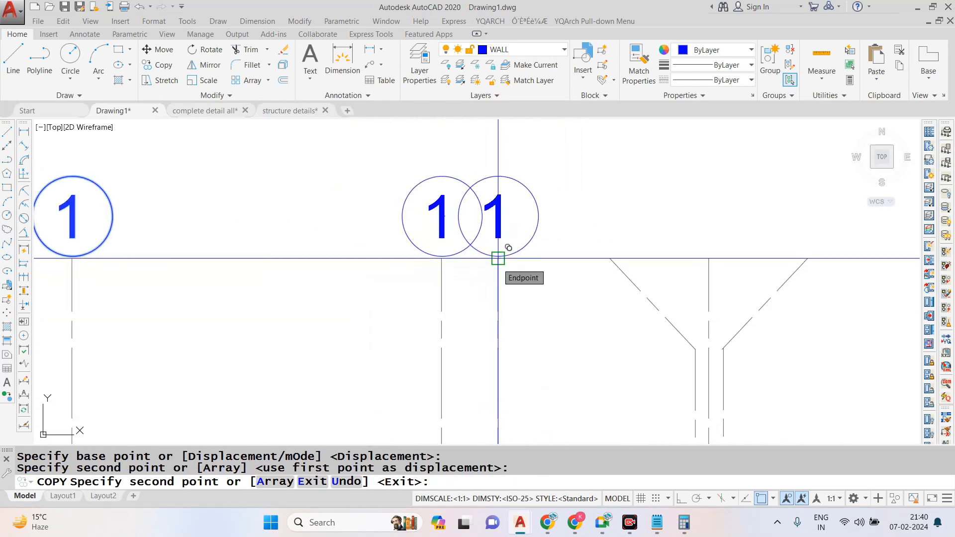
pyautogui.click(498, 258)
pyautogui.click(611, 259)
pyautogui.click(709, 258)
pyautogui.click(808, 259)
pyautogui.scroll(-2, 388, 221)
pyautogui.scroll(2, 674, 228)
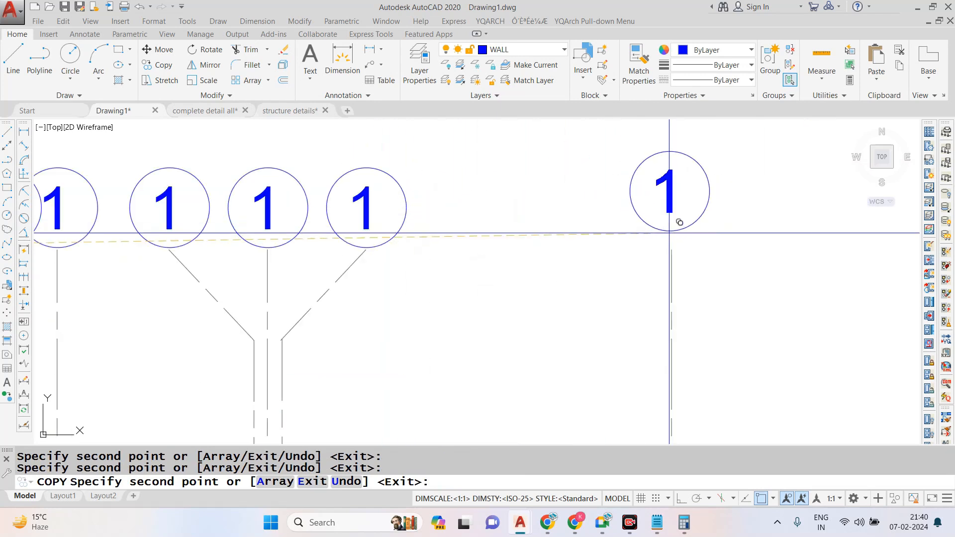
pyautogui.click(671, 249)
pyautogui.scroll(-3, 679, 239)
pyautogui.press('Escape')
pyautogui.press('Escape')
# - Copy the left diagonal grid line horizontally with Ortho on so its lower end meets the second vertical grid line
pyautogui.scroll(5, 550, 257)
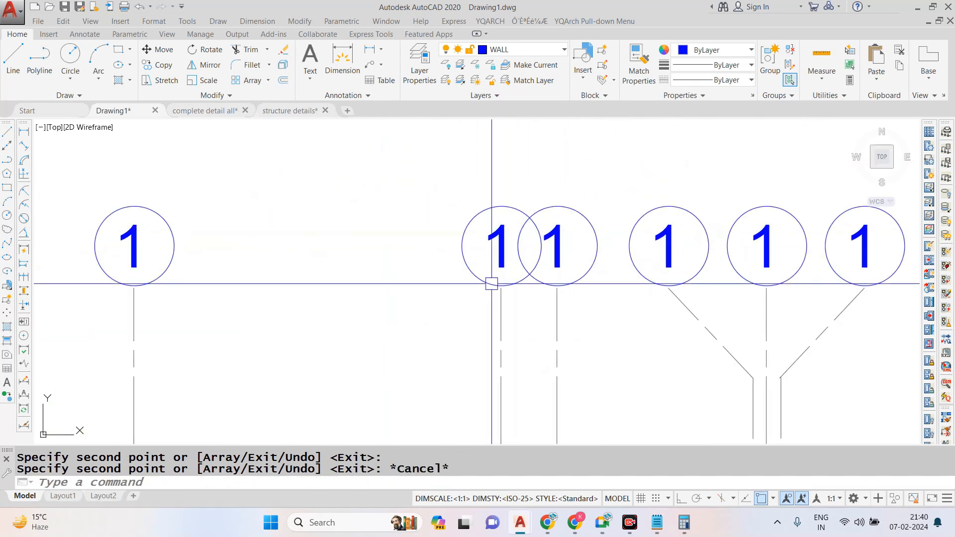
pyautogui.scroll(-2, 491, 283)
pyautogui.scroll(2, 686, 308)
pyautogui.write('co')
pyautogui.press('Return')
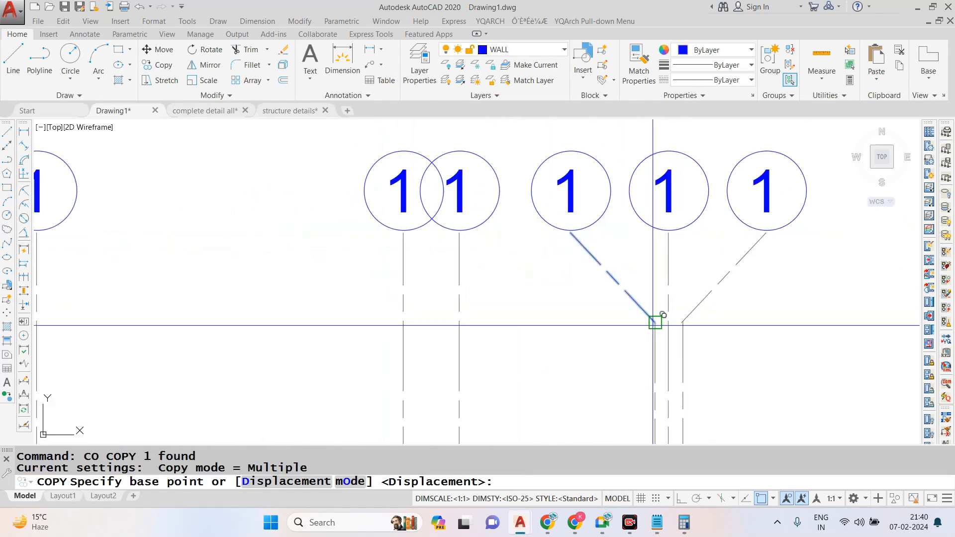
pyautogui.click(656, 322)
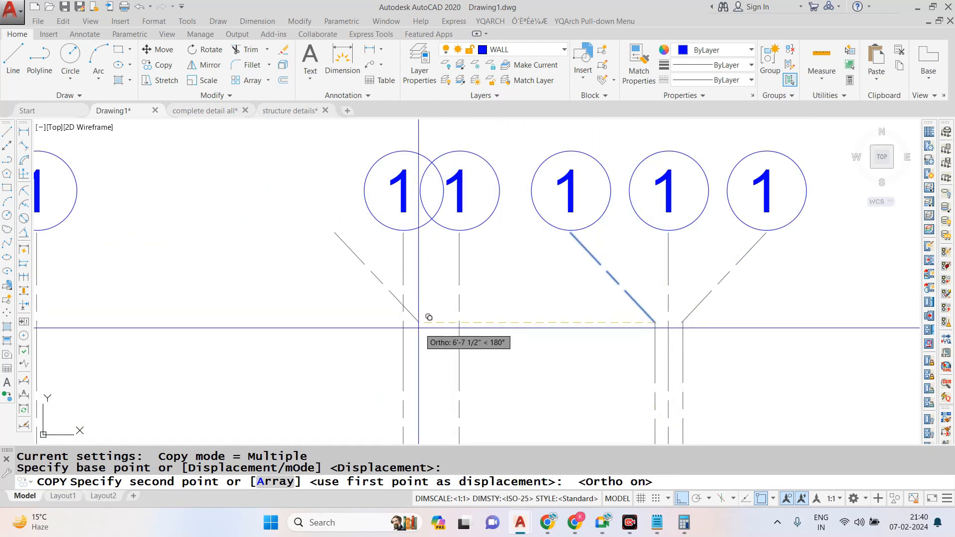
pyautogui.click(403, 322)
pyautogui.press('Escape')
# - Move the second grid bubble and its number horizontally onto the upper end of the copied diagonal line
pyautogui.scroll(2, 367, 136)
pyautogui.click(405, 138)
pyautogui.click(356, 209)
pyautogui.click(410, 208)
pyautogui.write('m')
pyautogui.press('Return')
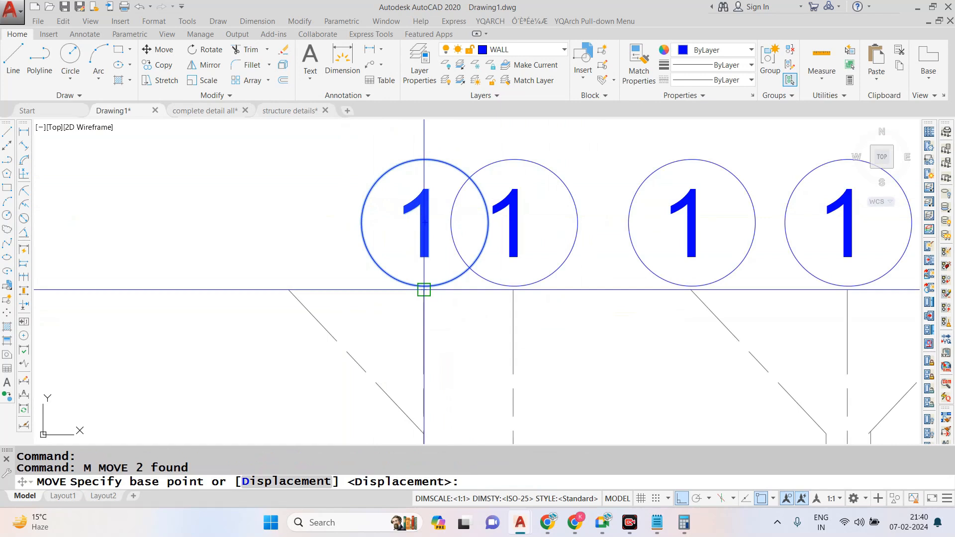
pyautogui.click(425, 286)
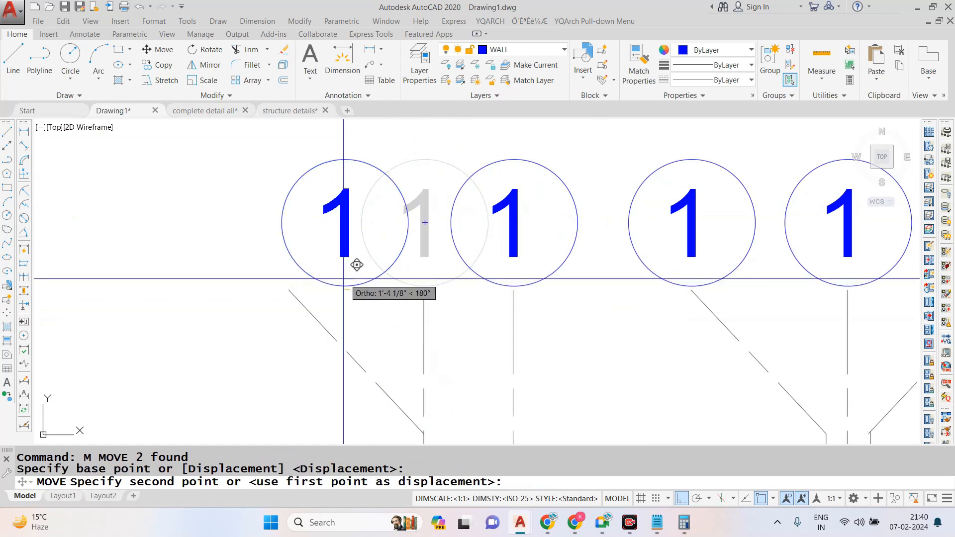
pyautogui.click(291, 283)
pyautogui.click(291, 290)
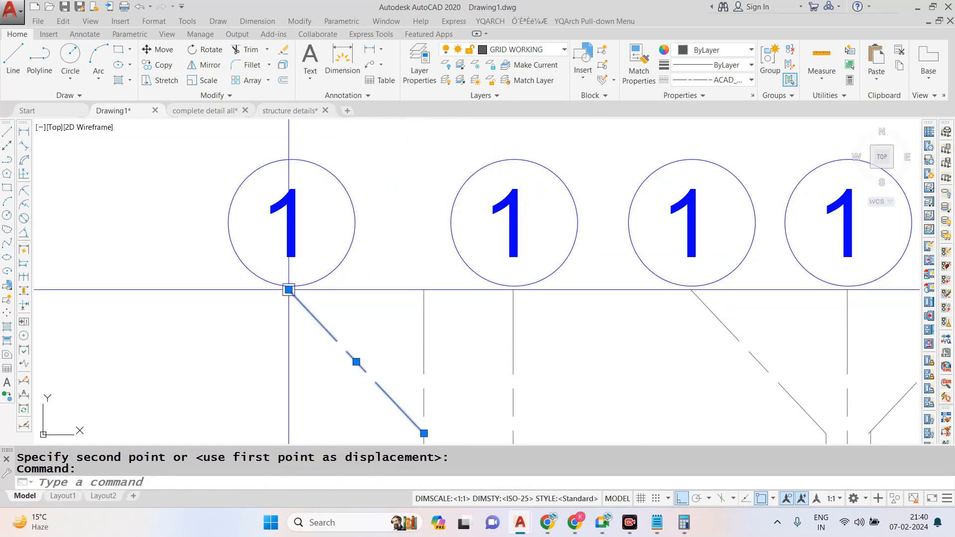
pyautogui.click(288, 289)
pyautogui.press('Escape')
pyautogui.scroll(-2, 400, 238)
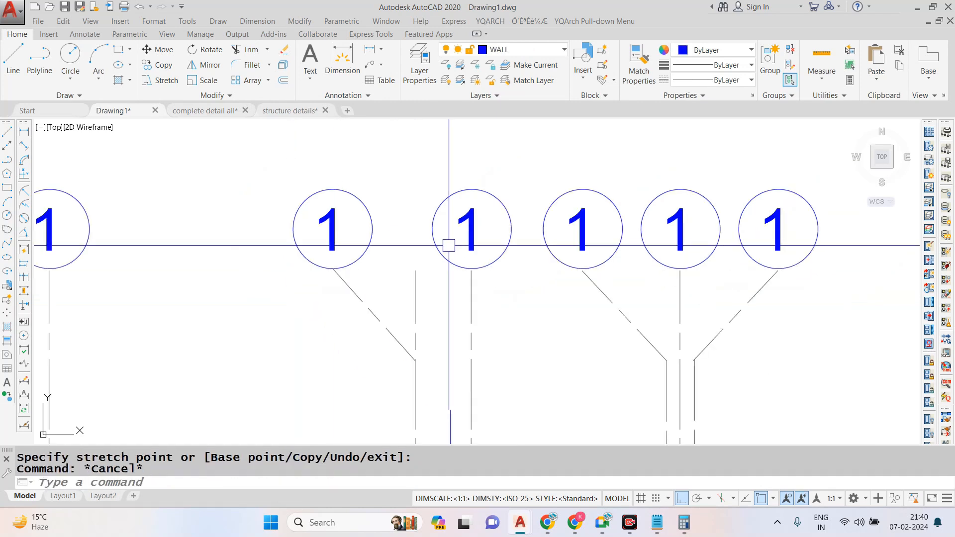
# - Trim the upper end of the second vertical grid line back to the copied diagonal line
pyautogui.write('tr')
pyautogui.press('Return')
pyautogui.press('Return')
pyautogui.scroll(-3, 440, 254)
pyautogui.press('Escape')
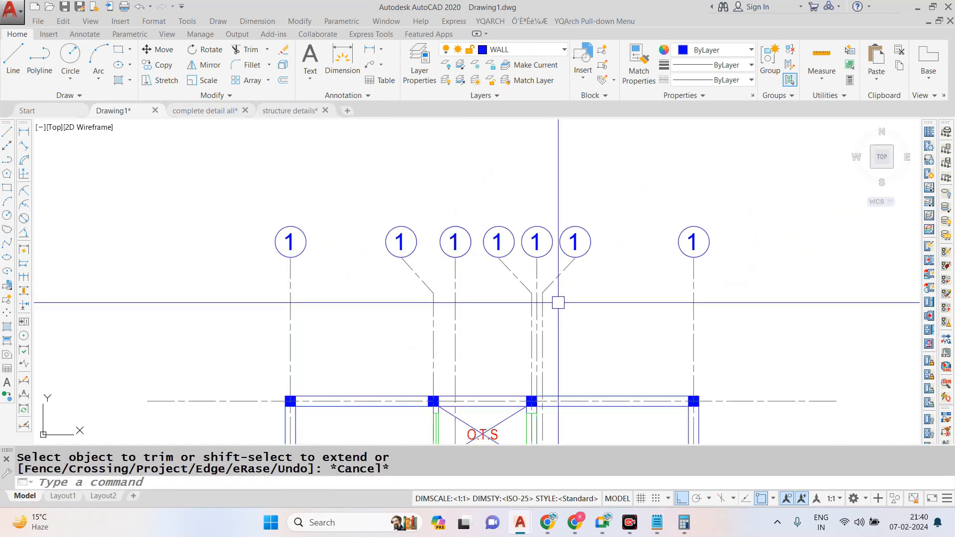
# - Renumber the second, third and fourth grid bubbles as 2, 3 and 4
pyautogui.scroll(-1, 476, 194)
pyautogui.scroll(3, 454, 230)
pyautogui.doubleClick(366, 201)
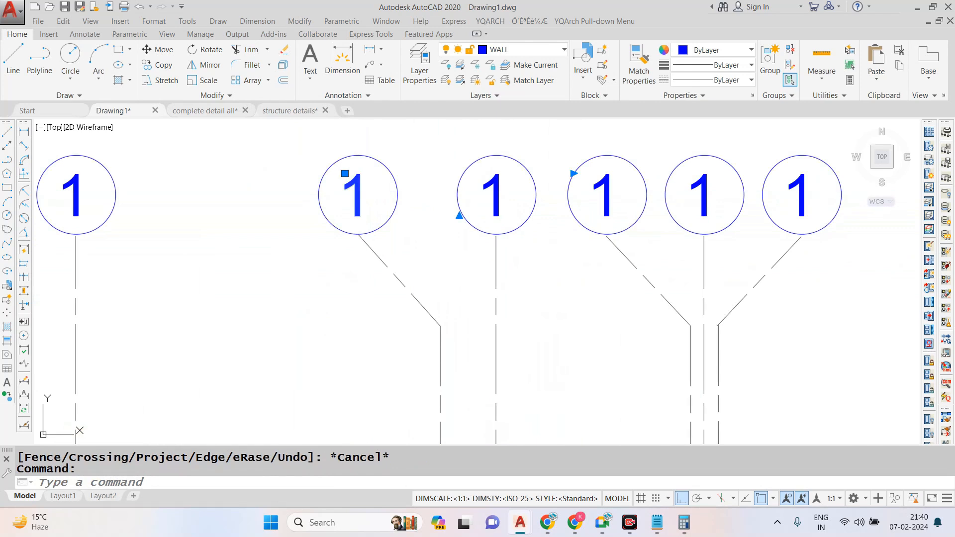
pyautogui.write('2')
pyautogui.press('Escape')
pyautogui.doubleClick(494, 195)
pyautogui.write('3')
pyautogui.press('Escape')
pyautogui.scroll(-2, 517, 207)
pyautogui.scroll(4, 547, 194)
pyautogui.doubleClick(549, 195)
pyautogui.write('4')
pyautogui.press('Escape')
# - Renumber the last three grid bubbles as 5, 6 and 7
pyautogui.scroll(-4, 544, 207)
pyautogui.scroll(2, 512, 203)
pyautogui.doubleClick(519, 212)
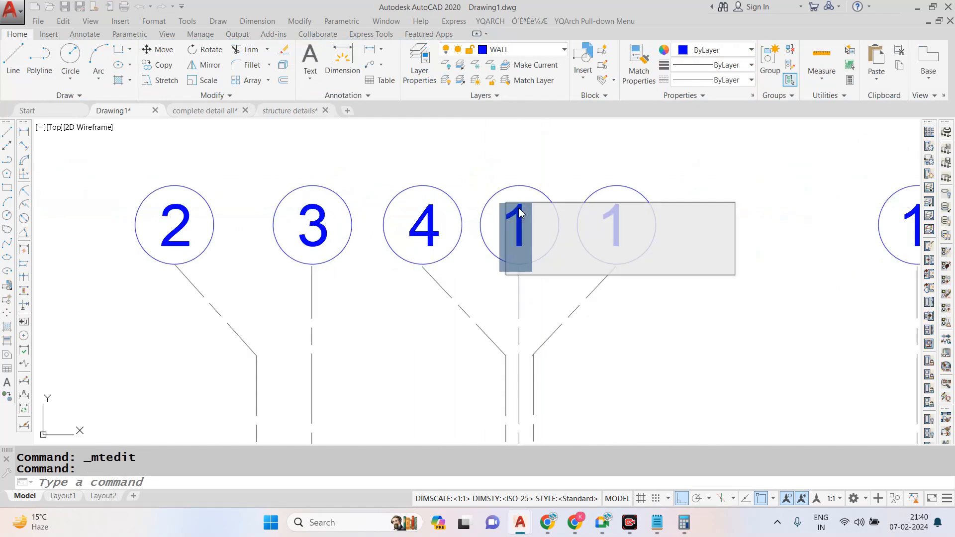
pyautogui.write('5')
pyautogui.press('Escape')
pyautogui.doubleClick(604, 203)
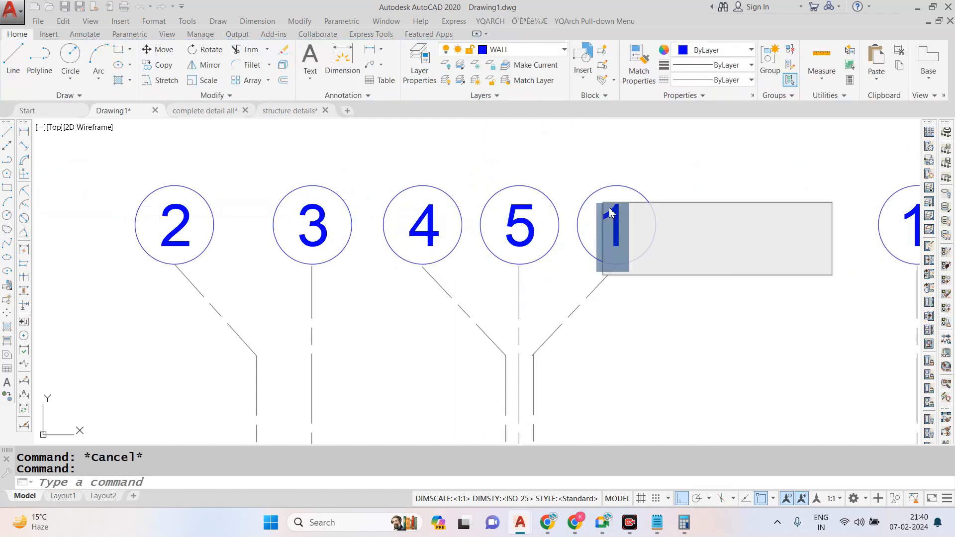
pyautogui.write('6')
pyautogui.press('Escape')
pyautogui.scroll(-2, 716, 211)
pyautogui.scroll(2, 758, 210)
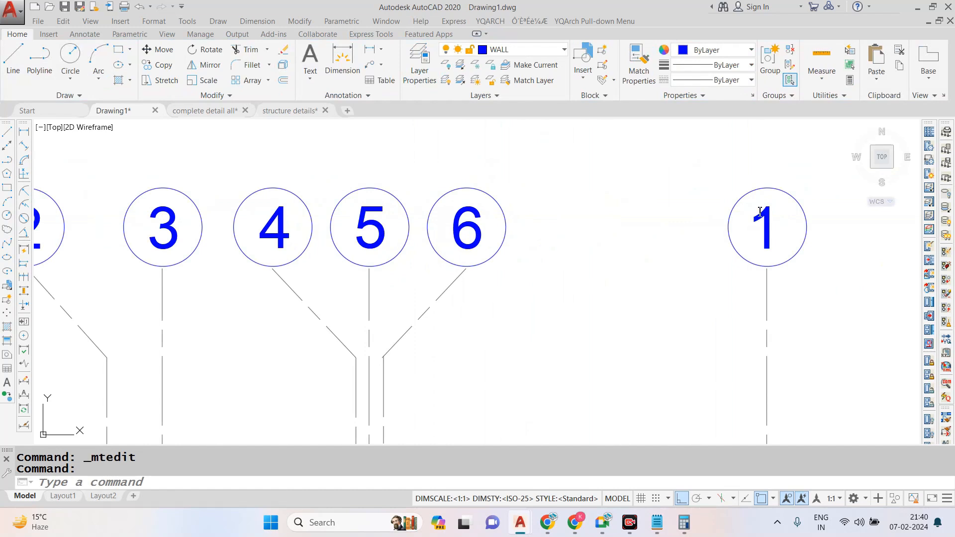
pyautogui.doubleClick(759, 211)
pyautogui.write('7')
pyautogui.press('Escape')
# - Put all seven grid bubbles and their numbers on a black layer
pyautogui.scroll(-3, 605, 214)
pyautogui.scroll(2, 358, 209)
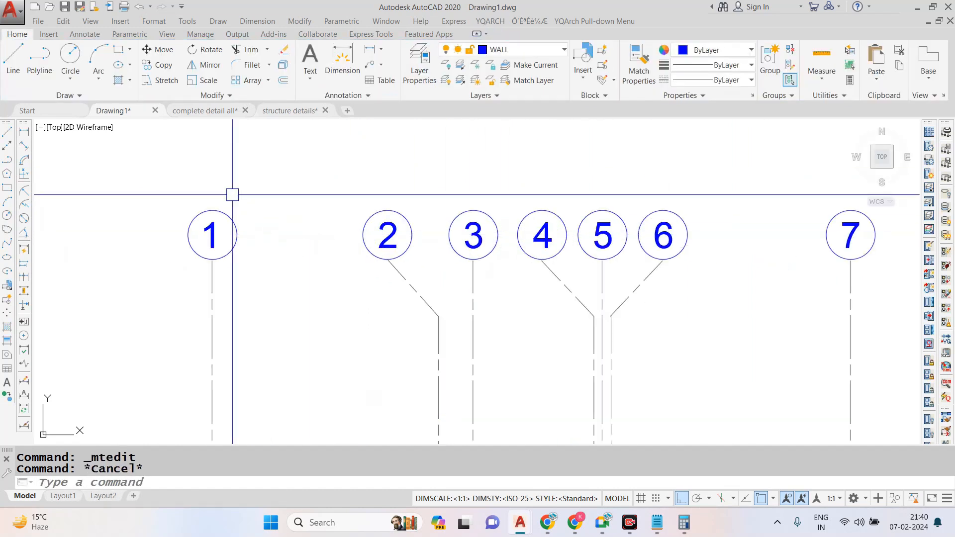
pyautogui.scroll(-2, 175, 199)
pyautogui.click(174, 192)
pyautogui.click(731, 252)
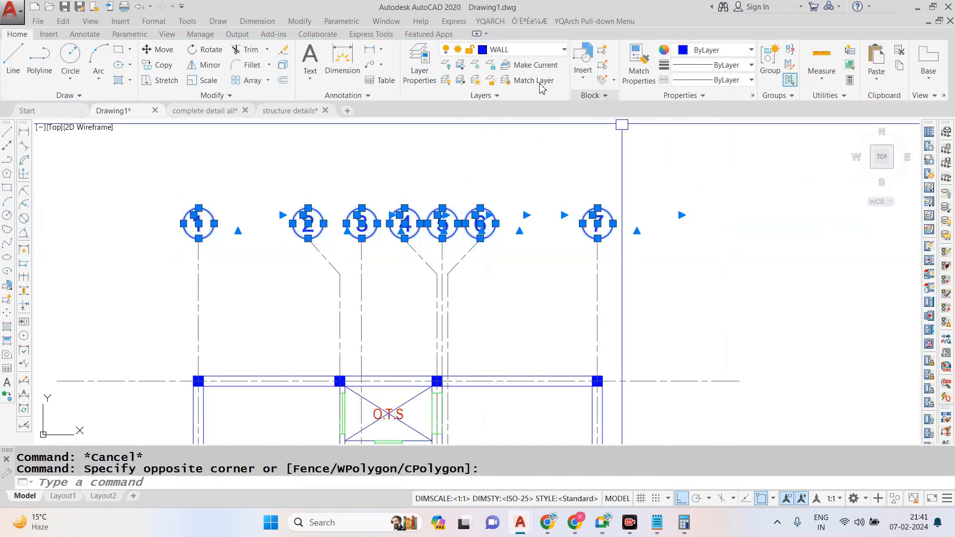
pyautogui.scroll(2, 333, 208)
pyautogui.click(550, 49)
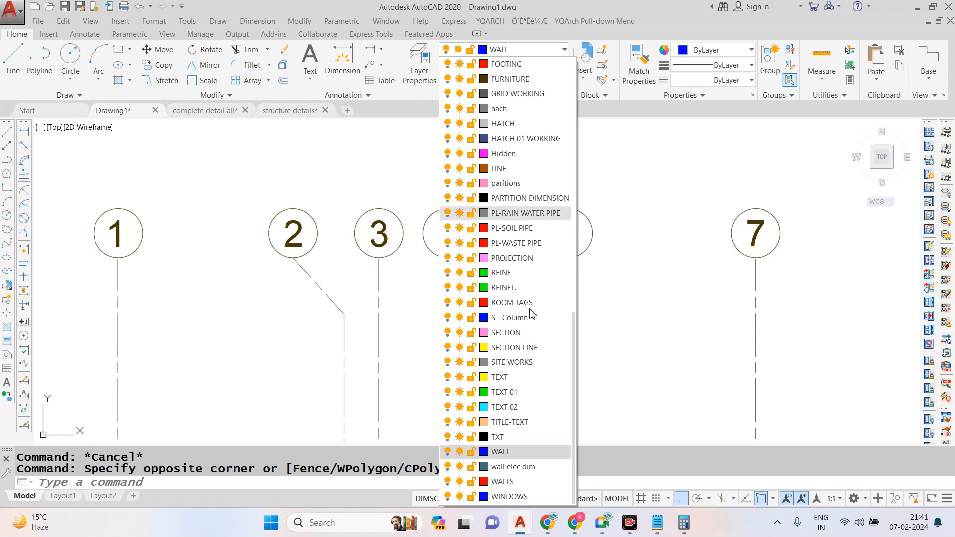
pyautogui.click(501, 452)
# - Copy grid bubble 1 with its number to the left ends of the top two horizontal grid lines
pyautogui.scroll(-4, 526, 182)
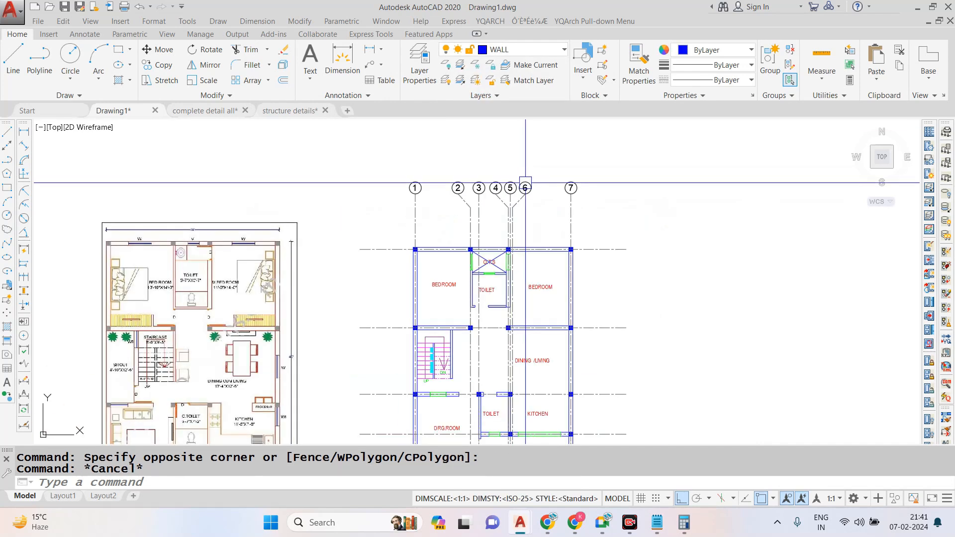
pyautogui.scroll(5, 413, 181)
pyautogui.click(382, 145)
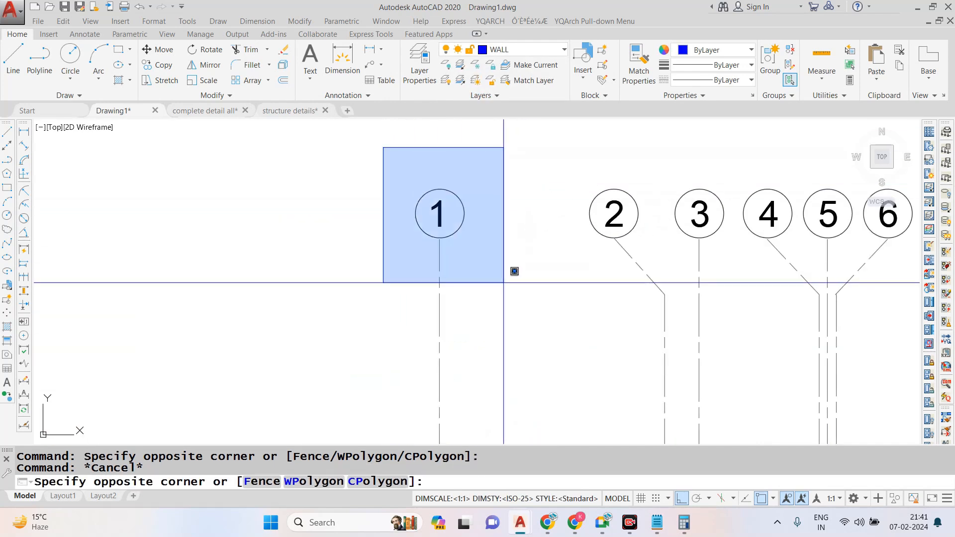
pyautogui.click(504, 282)
pyautogui.press('Return')
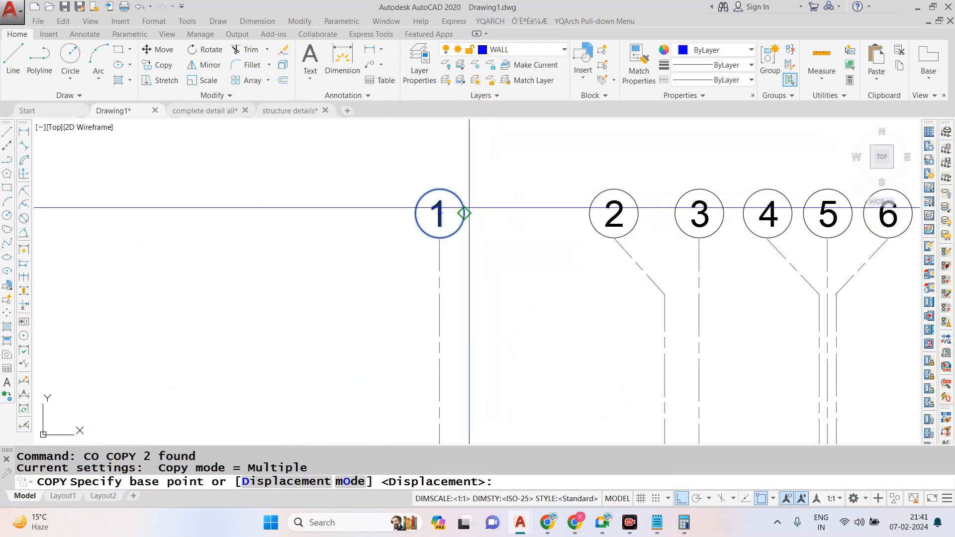
pyautogui.click(440, 213)
pyautogui.scroll(-4, 439, 214)
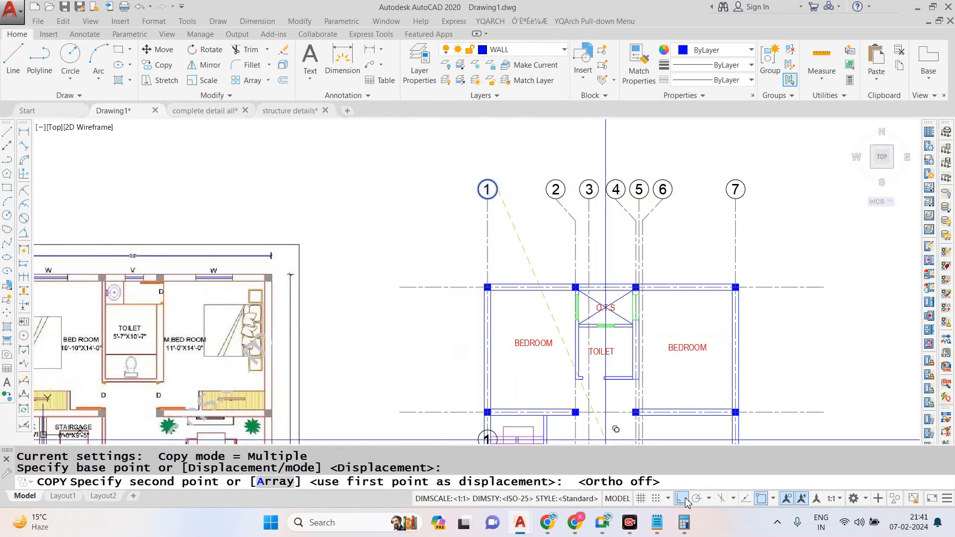
pyautogui.scroll(3, 393, 279)
pyautogui.click(386, 263)
pyautogui.scroll(-3, 398, 298)
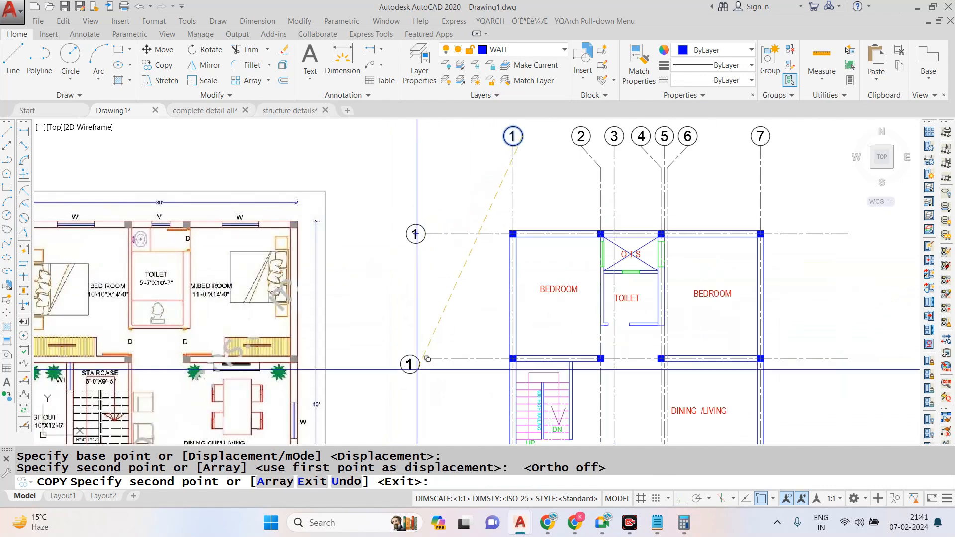
pyautogui.scroll(2, 426, 358)
pyautogui.click(437, 335)
# - Copy the same bubble to the left ends of the remaining four horizontal grid lines
pyautogui.scroll(-3, 438, 335)
pyautogui.scroll(4, 448, 330)
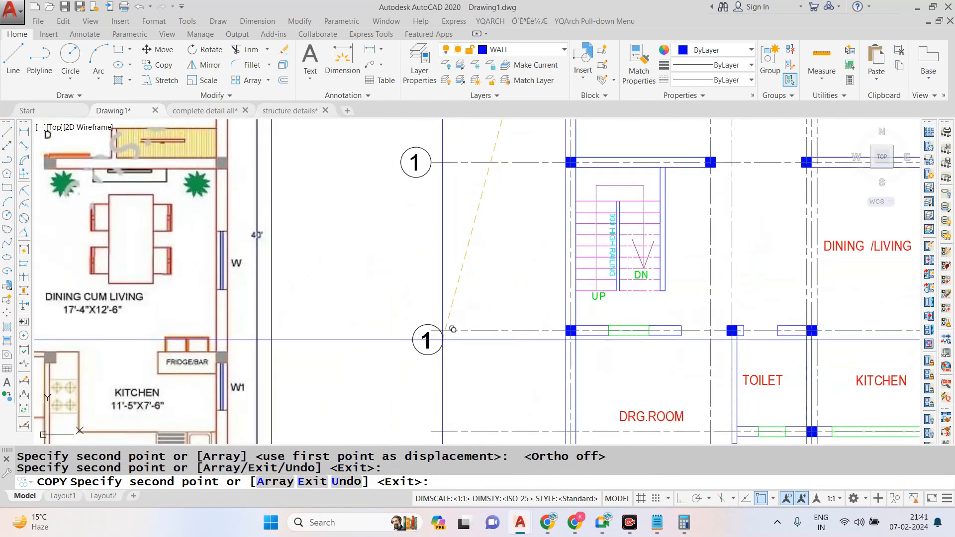
pyautogui.click(442, 340)
pyautogui.scroll(-3, 442, 338)
pyautogui.scroll(3, 442, 337)
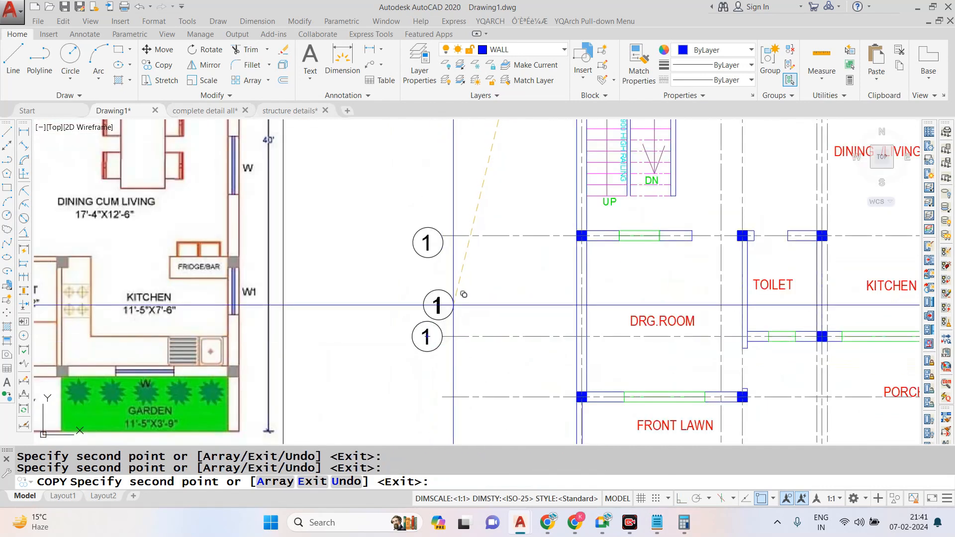
pyautogui.scroll(2, 463, 298)
pyautogui.click(440, 362)
pyautogui.scroll(-4, 446, 378)
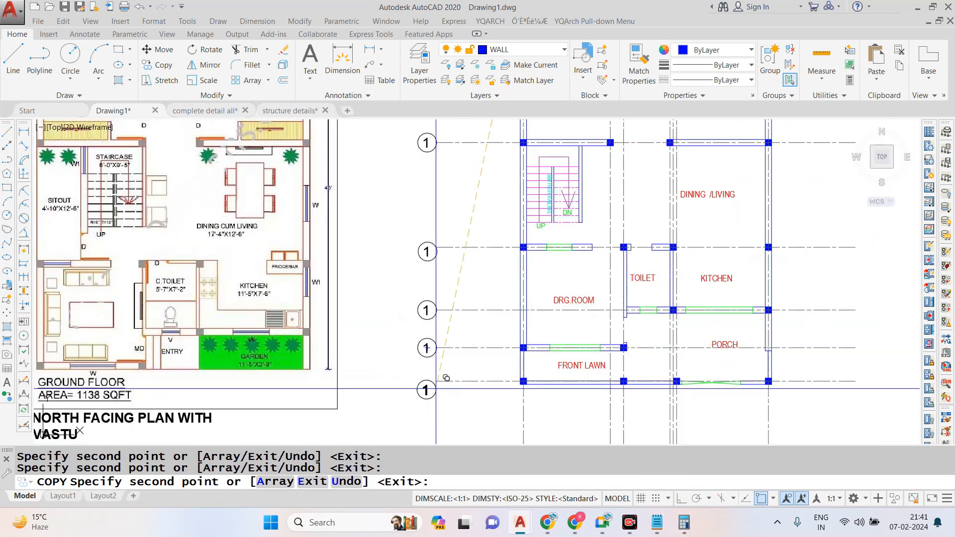
pyautogui.press('Escape')
# - Relabel the bubbles of the top three horizontal grid lines as A, B and C
pyautogui.scroll(-2, 447, 371)
pyautogui.scroll(5, 436, 181)
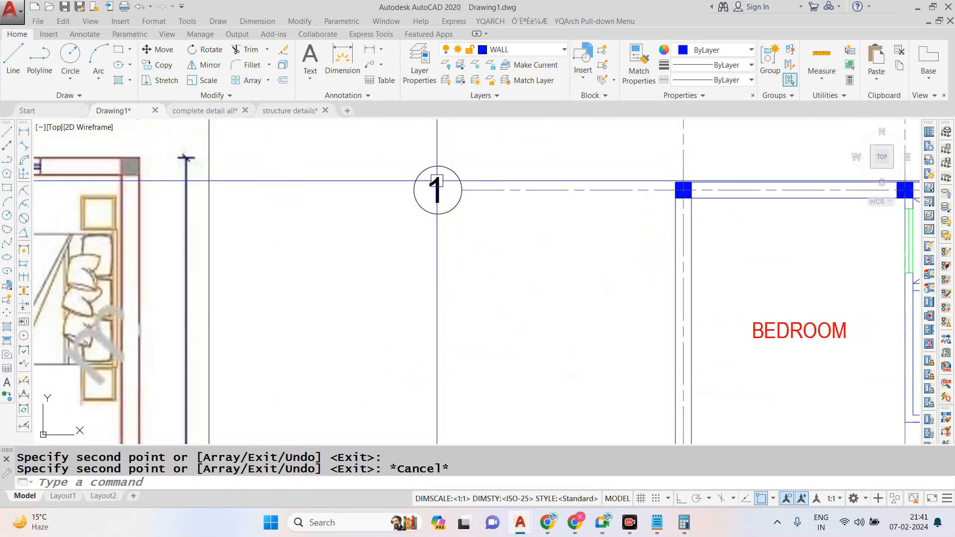
pyautogui.doubleClick(437, 190)
pyautogui.write('A')
pyautogui.click(451, 146)
pyautogui.scroll(-4, 452, 146)
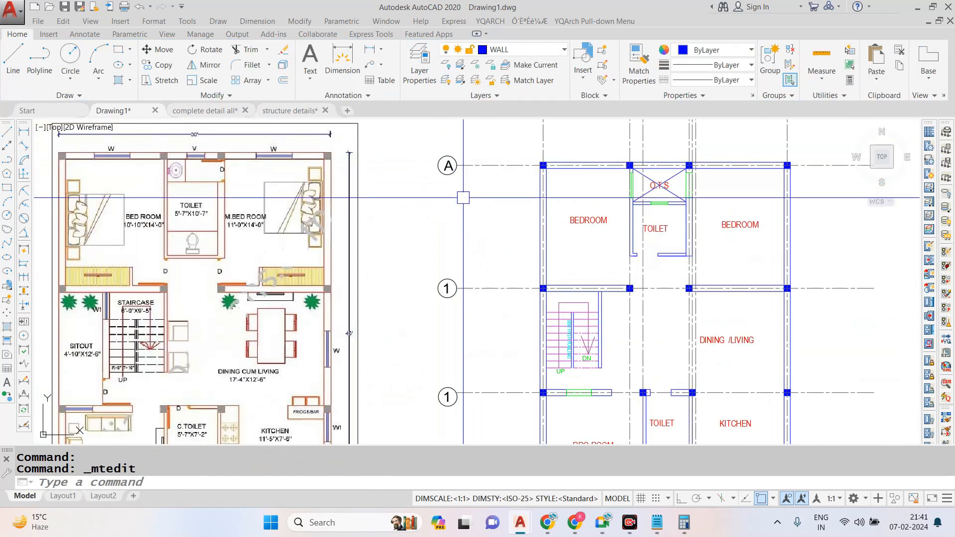
pyautogui.scroll(6, 430, 285)
pyautogui.doubleClick(494, 290)
pyautogui.write('B')
pyautogui.click(465, 197)
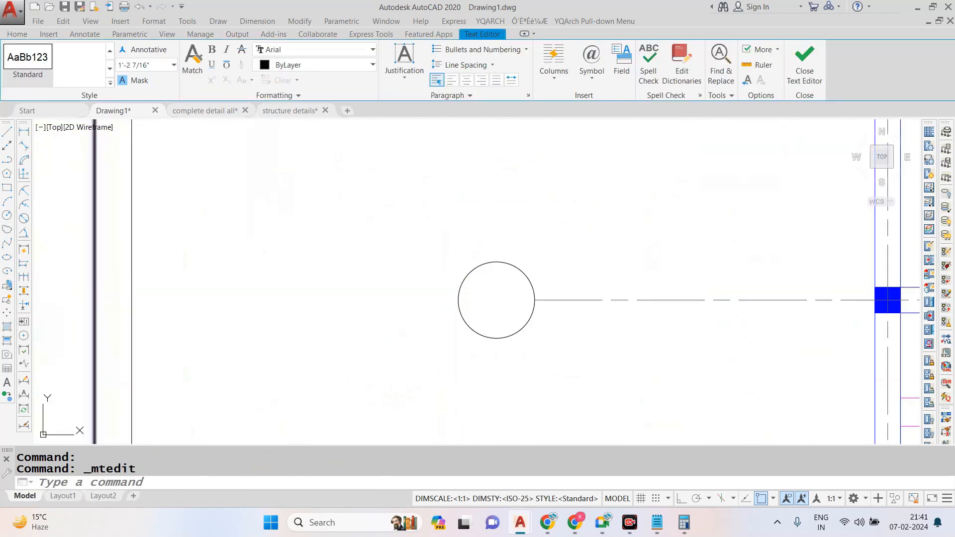
pyautogui.scroll(-6, 465, 196)
pyautogui.scroll(4, 481, 329)
pyautogui.doubleClick(457, 331)
pyautogui.write('C')
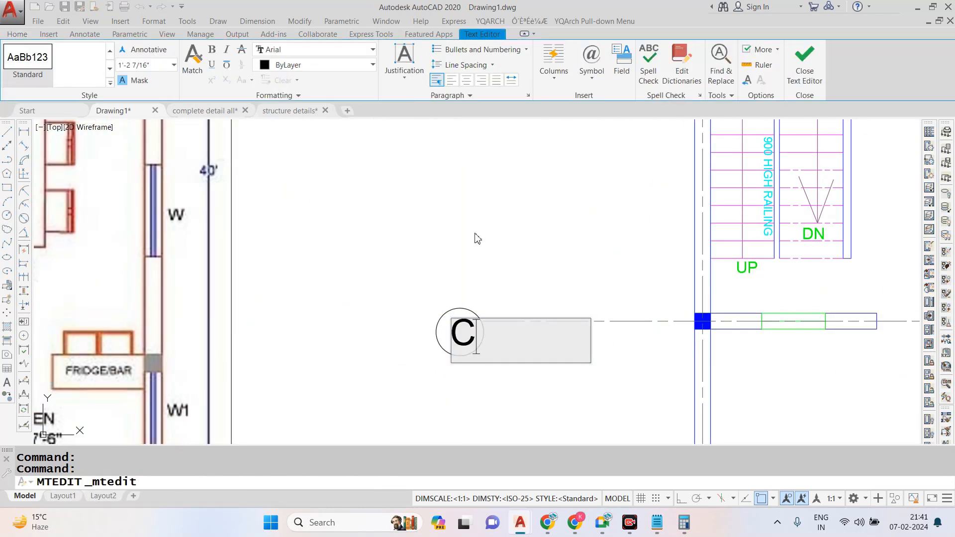
pyautogui.click(442, 184)
# - Change the label in the fifth horizontal grid line's bubble to D
pyautogui.scroll(-5, 441, 184)
pyautogui.scroll(5, 439, 236)
pyautogui.doubleClick(435, 232)
pyautogui.write('D')
pyautogui.click(493, 273)
# - Relabel the bubbles of the fourth, fifth and sixth horizontal grid lines as D, E and F
pyautogui.scroll(-5, 470, 341)
pyautogui.scroll(-5, 457, 242)
pyautogui.scroll(5, 455, 258)
pyautogui.doubleClick(454, 294)
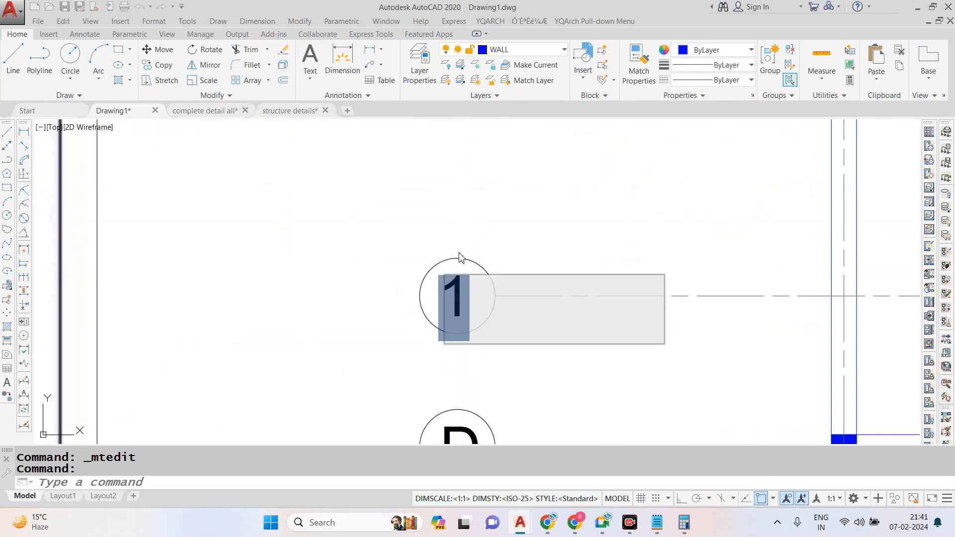
pyautogui.write('D')
pyautogui.click(454, 187)
pyautogui.scroll(-5, 454, 188)
pyautogui.scroll(5, 454, 259)
pyautogui.doubleClick(450, 309)
pyautogui.write('E')
pyautogui.click(473, 230)
pyautogui.scroll(-5, 473, 231)
pyautogui.scroll(5, 458, 315)
pyautogui.click(451, 351)
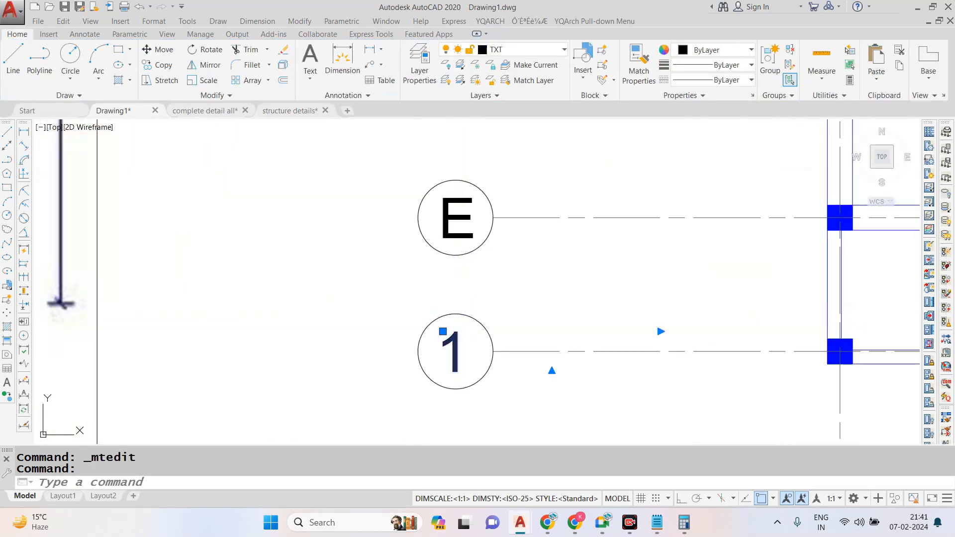
pyautogui.doubleClick(453, 348)
pyautogui.write('F')
pyautogui.press('Escape')
pyautogui.scroll(-5, 438, 309)
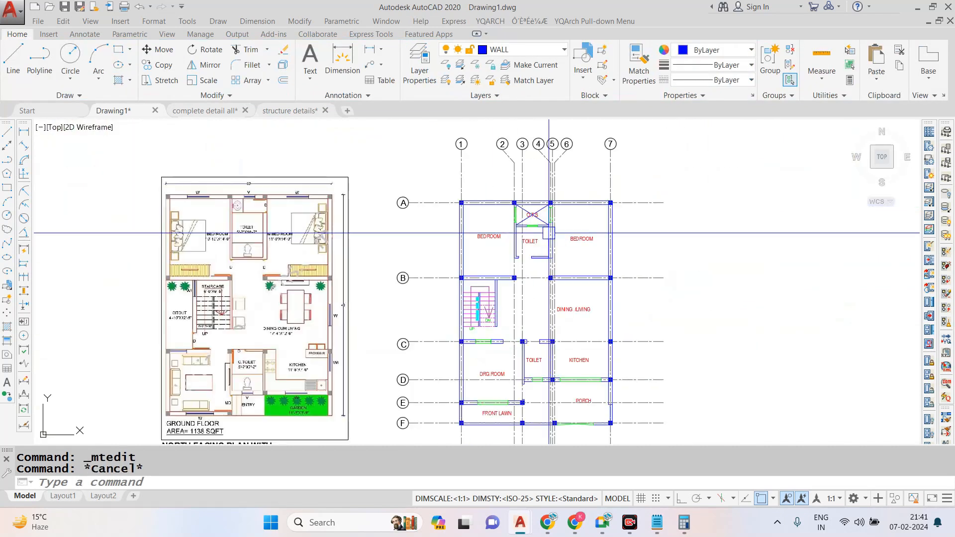
pyautogui.scroll(2, 513, 219)
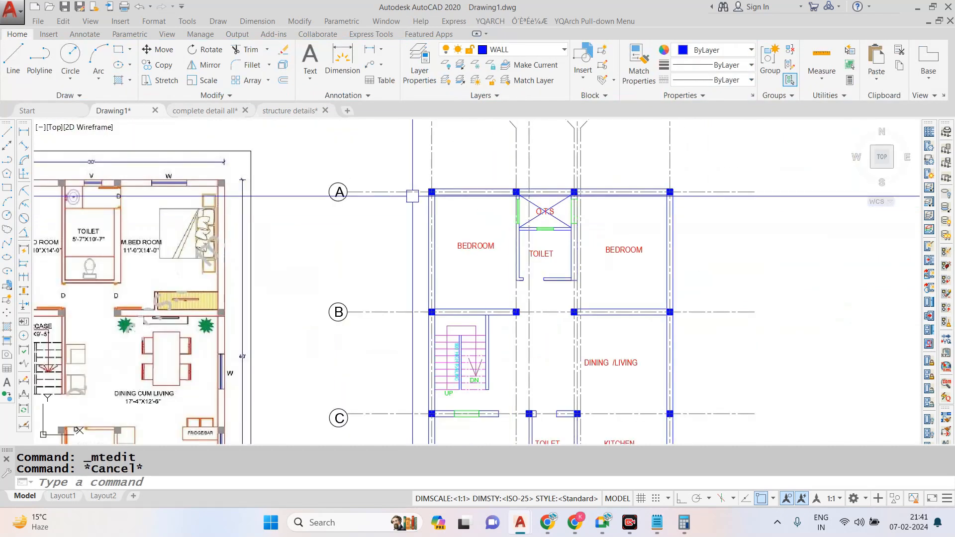
pyautogui.scroll(-2, 531, 191)
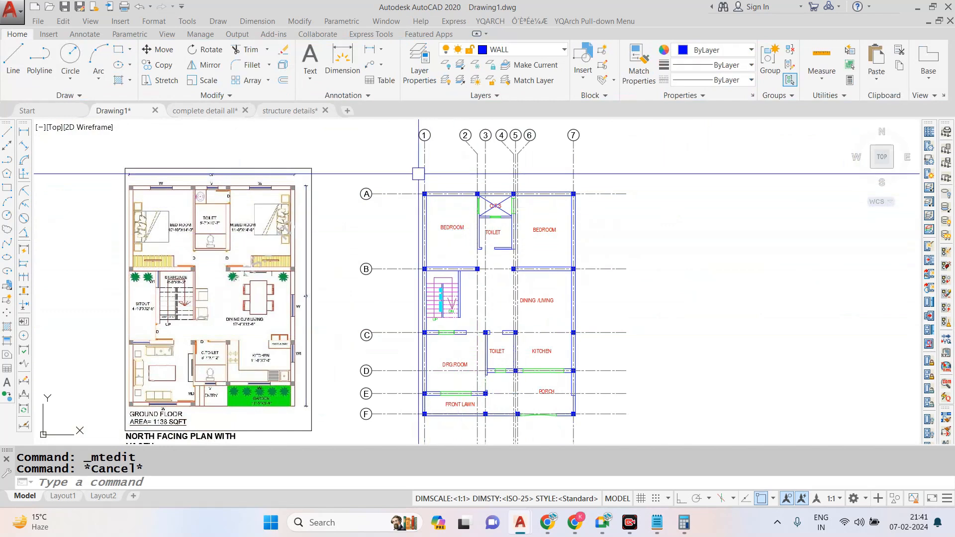
pyautogui.scroll(4, 561, 149)
pyautogui.scroll(-2, 479, 151)
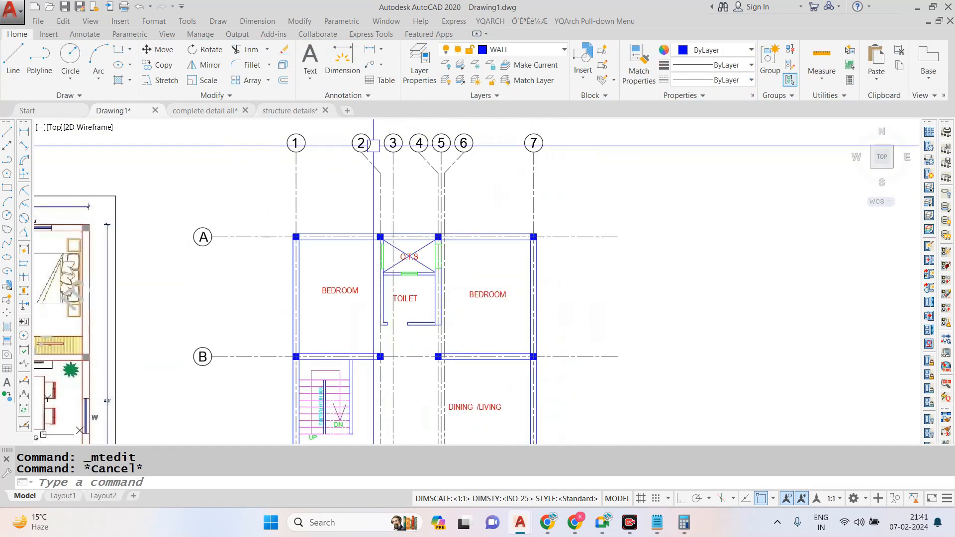
pyautogui.scroll(-2, 535, 141)
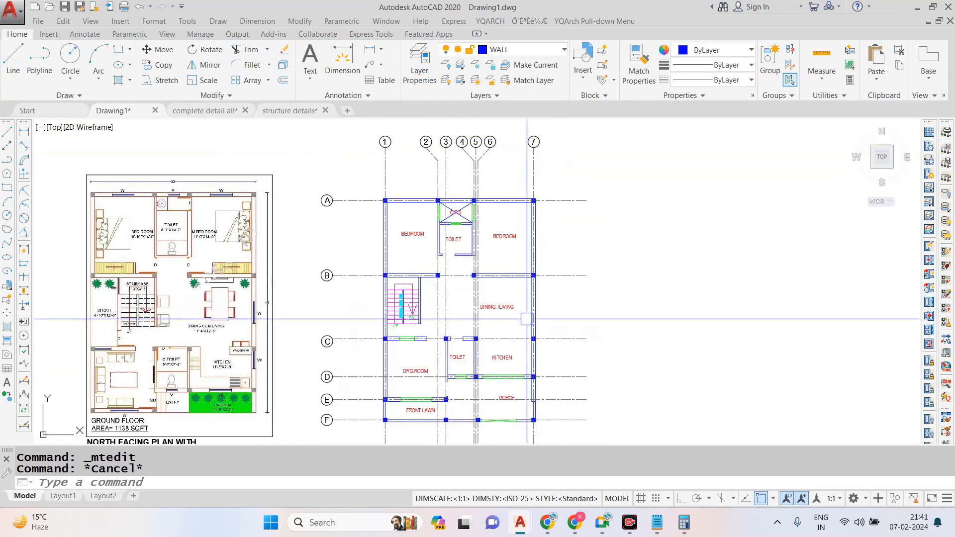
pyautogui.scroll(2, 446, 193)
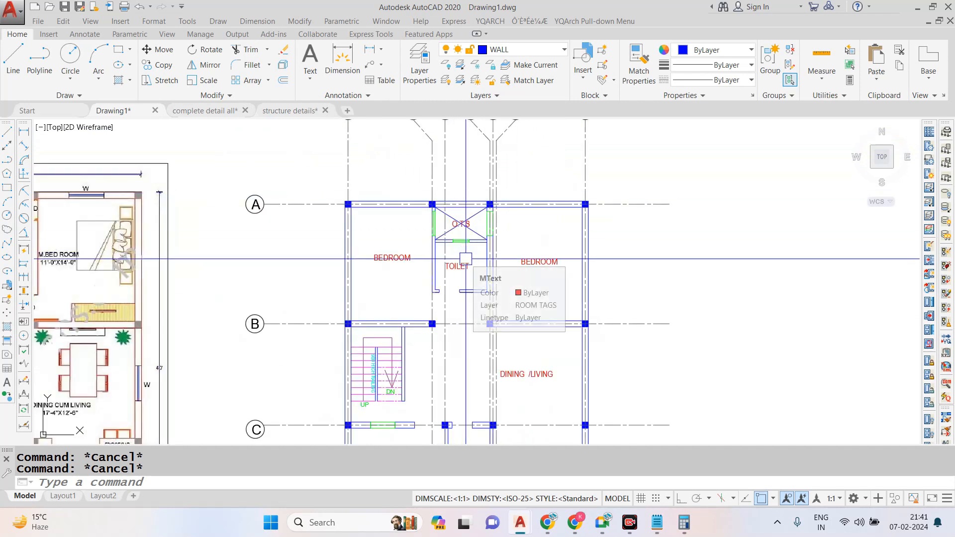
# - Hide the grid bubbles together with the horizontal and most of the vertical grid lines around the plan
pyautogui.scroll(-2, 505, 254)
pyautogui.click(587, 145)
pyautogui.click(374, 185)
pyautogui.scroll(-4, 373, 185)
pyautogui.click(390, 192)
pyautogui.click(350, 307)
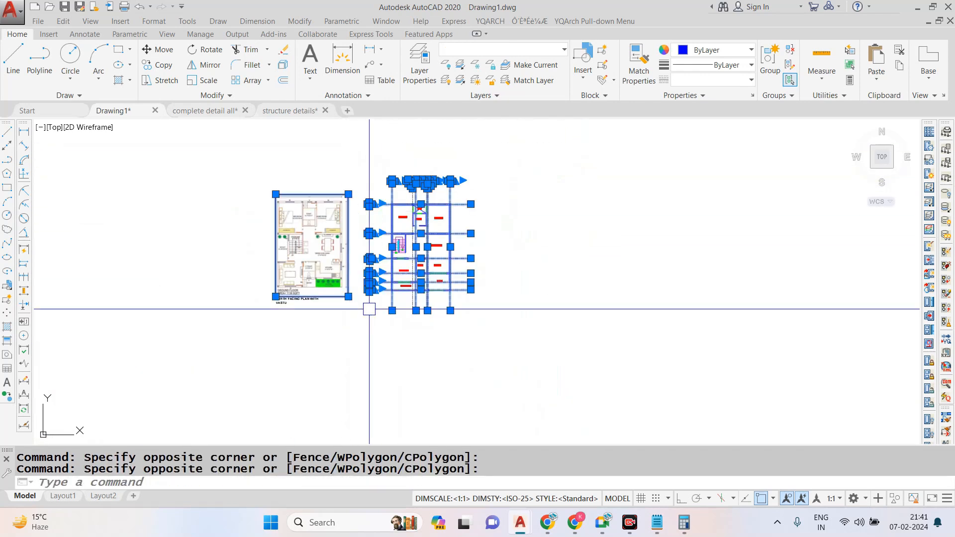
pyautogui.scroll(2, 402, 184)
pyautogui.rightClick(434, 162)
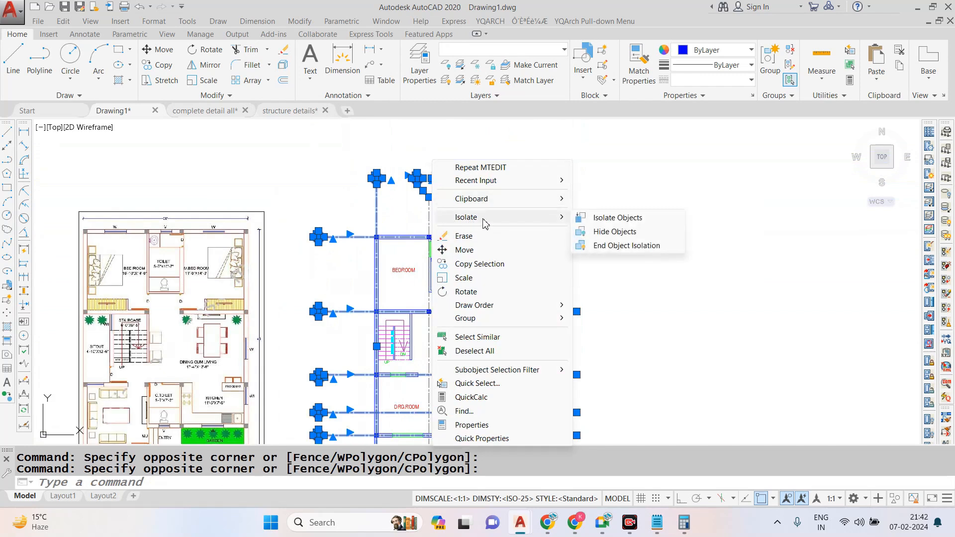
pyautogui.click(614, 232)
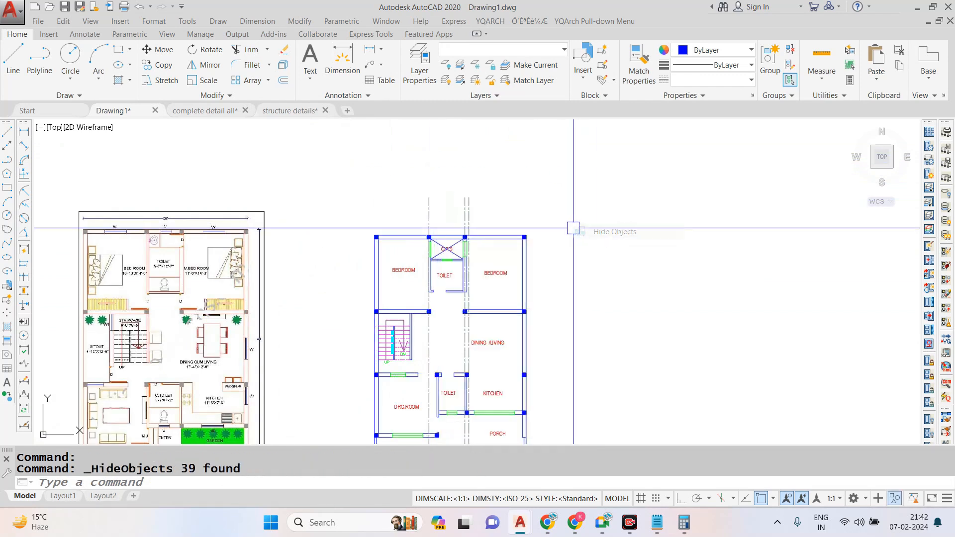
# - Hide the remaining vertical grid lines that run through the toilet area
pyautogui.scroll(2, 495, 224)
pyautogui.scroll(-2, 522, 231)
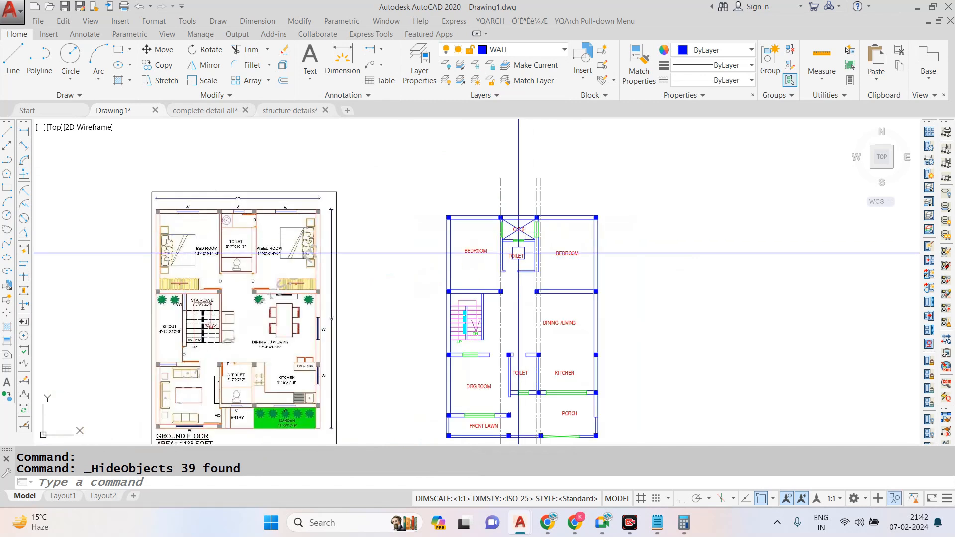
pyautogui.scroll(4, 518, 253)
pyautogui.scroll(-4, 517, 283)
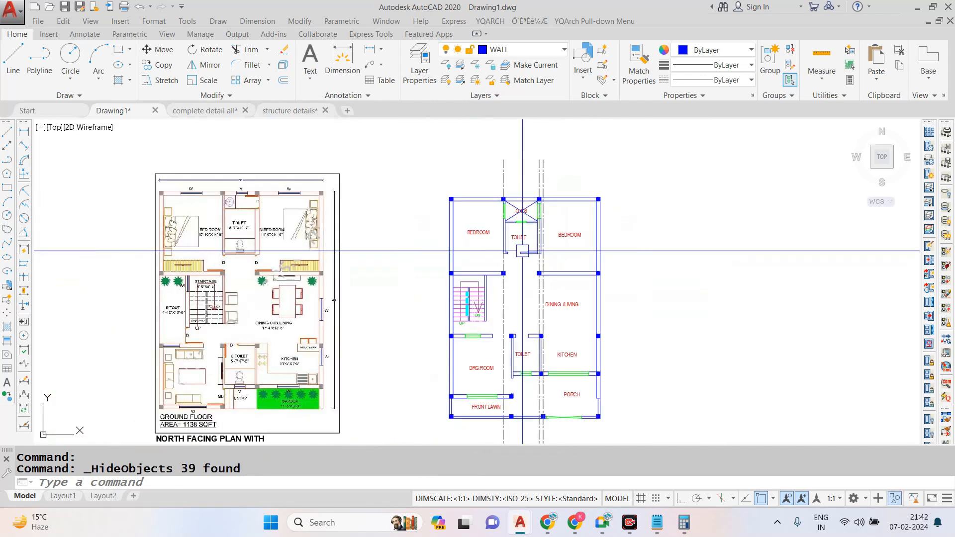
pyautogui.scroll(2, 547, 159)
pyautogui.click(550, 160)
pyautogui.click(421, 188)
pyautogui.rightClick(427, 161)
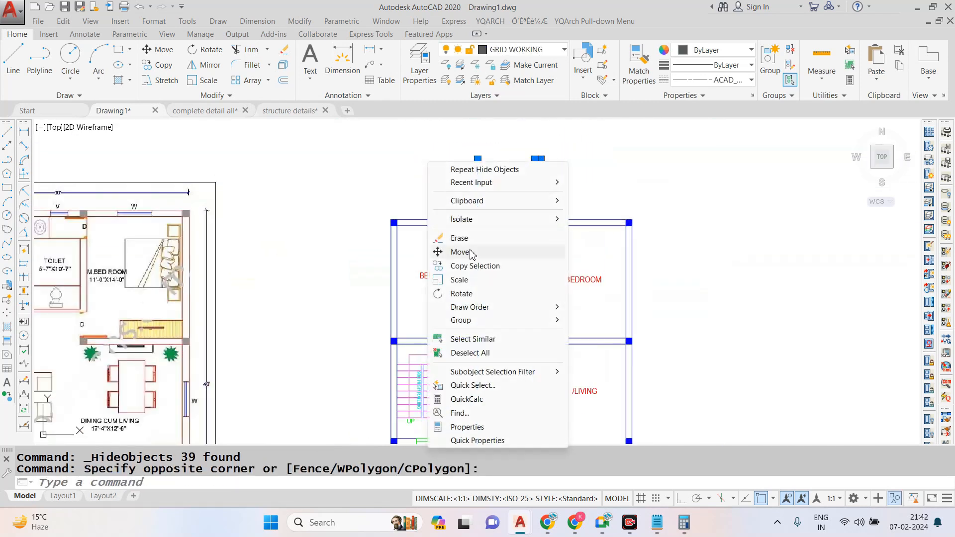
pyautogui.click(591, 235)
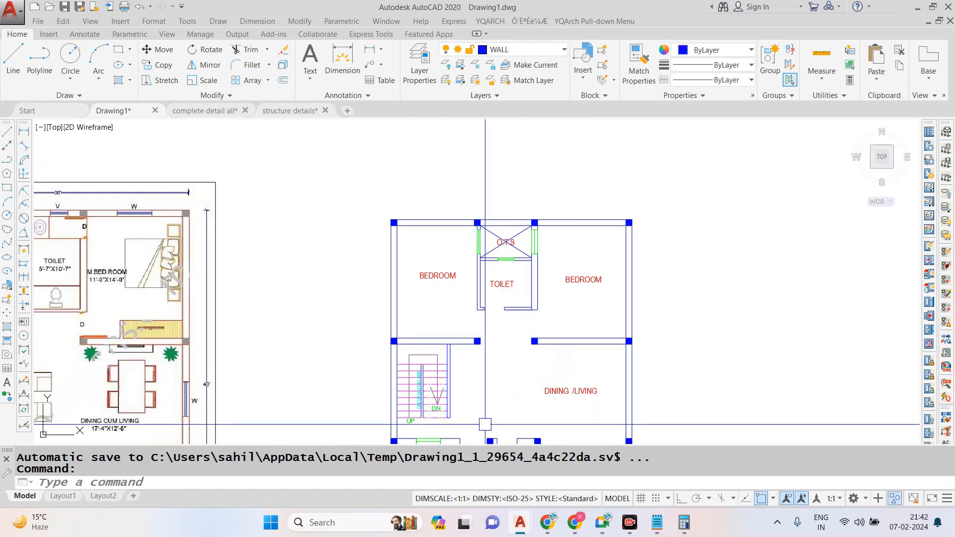
# - Switch to File Explorer and browse drive D: to CaddCom -Lab, Autocad-Architecture, Autocad Blocks, Architecture blocks
pyautogui.press('super+e')
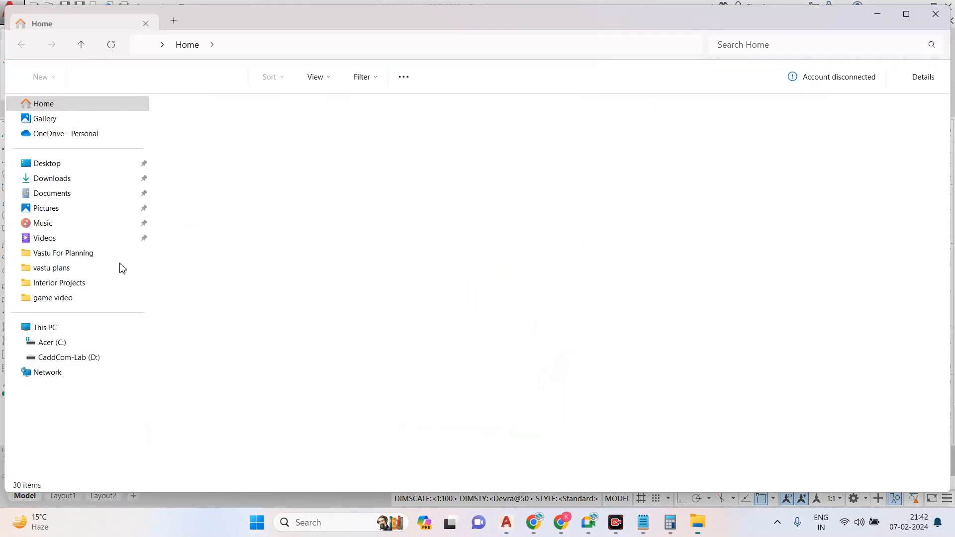
pyautogui.click(70, 357)
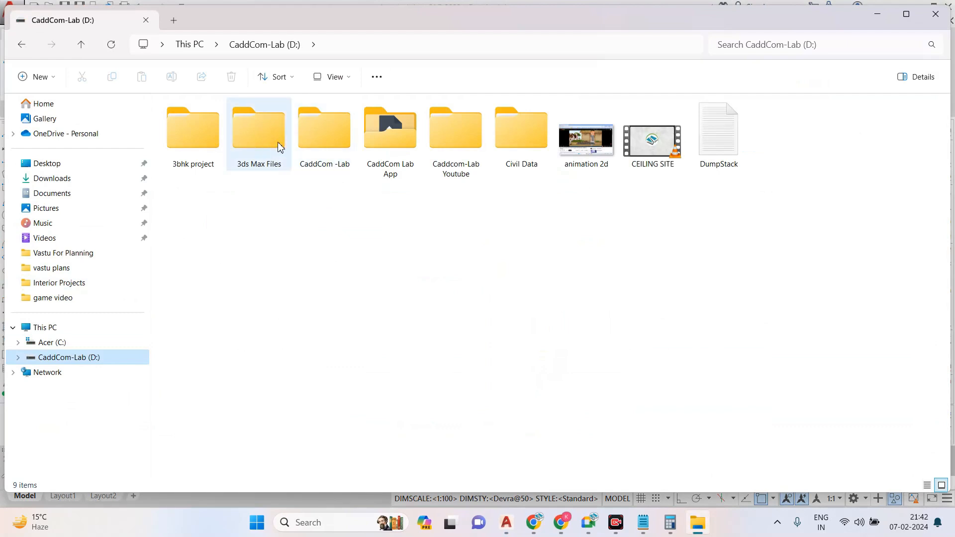
pyautogui.doubleClick(320, 152)
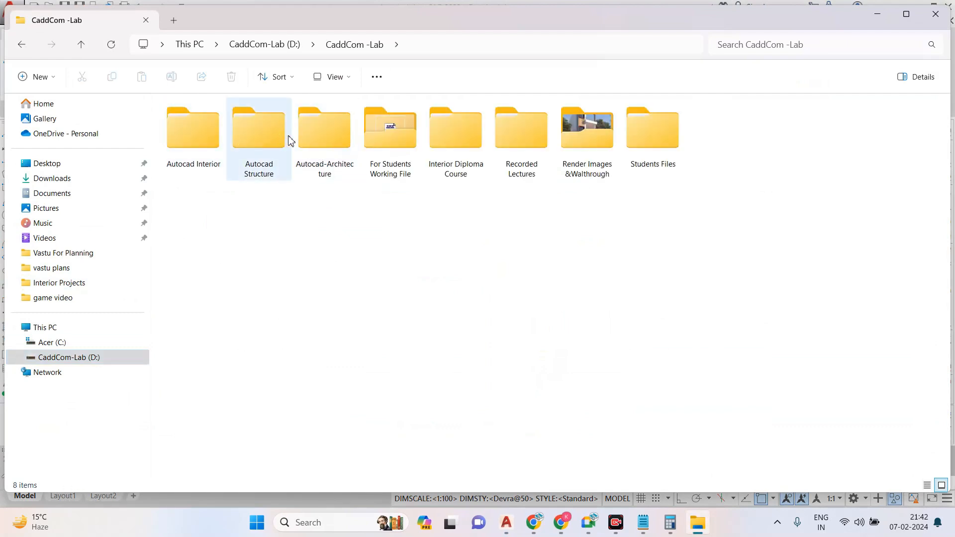
pyautogui.doubleClick(321, 140)
pyautogui.doubleClick(311, 145)
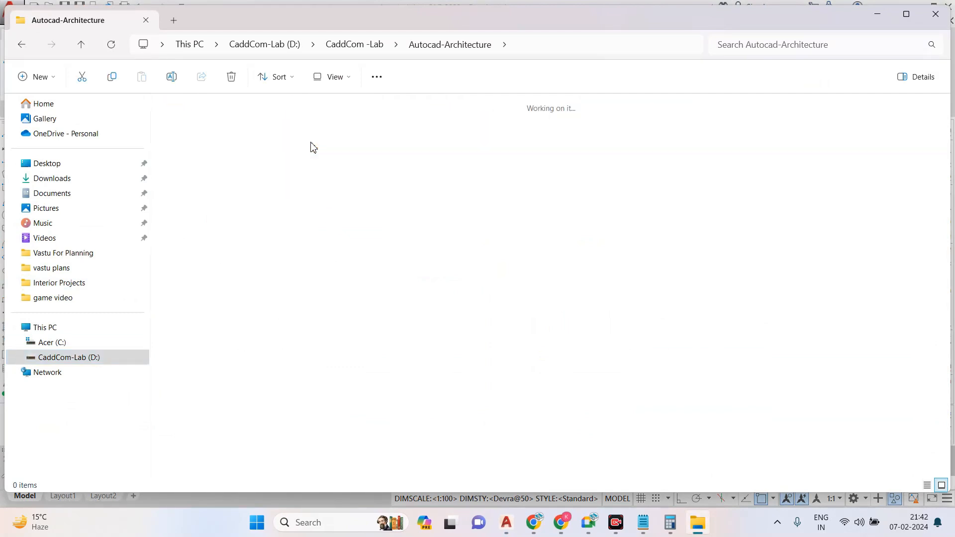
pyautogui.doubleClick(201, 142)
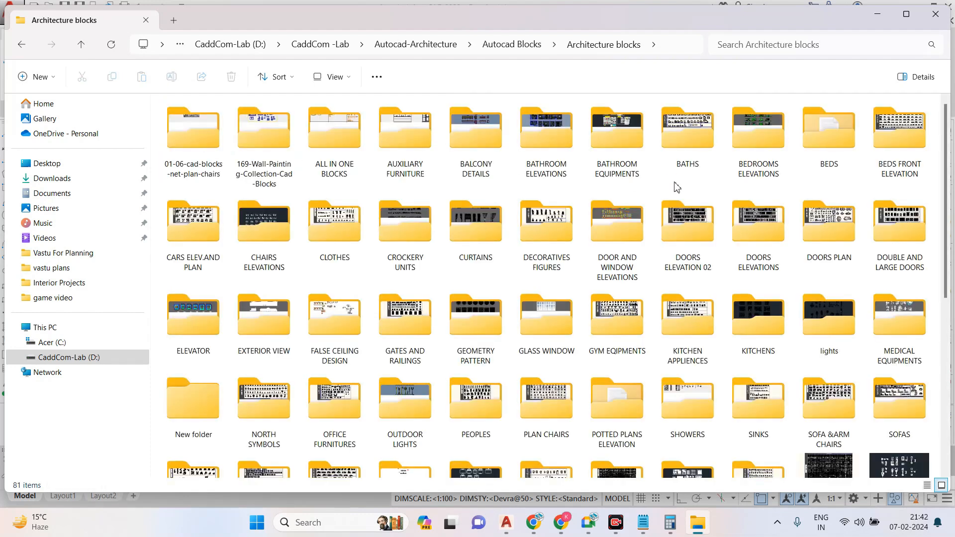
# - Open the 06-01-cad-blocks-net-doors-plan drawing from the DOORS PLAN folder and look over its upper door blocks
pyautogui.doubleClick(817, 223)
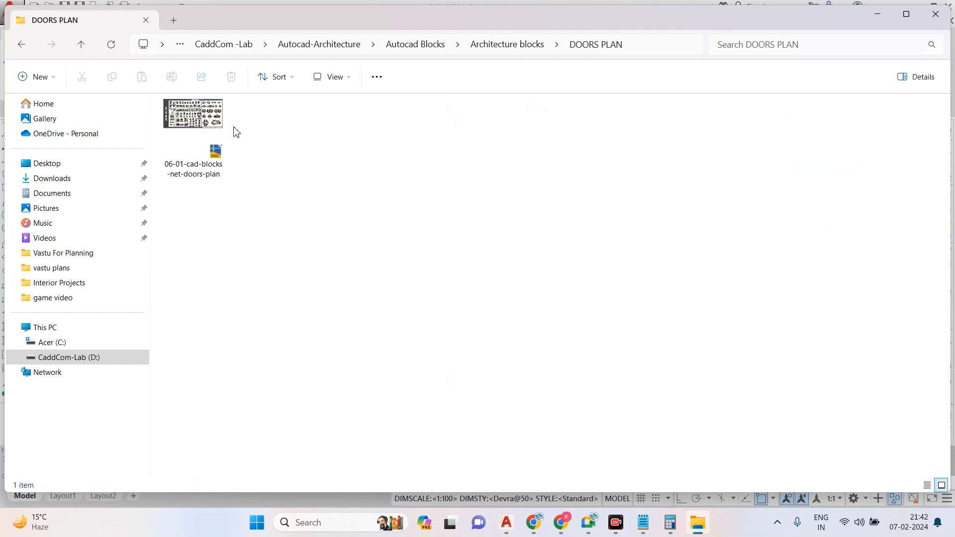
pyautogui.doubleClick(215, 133)
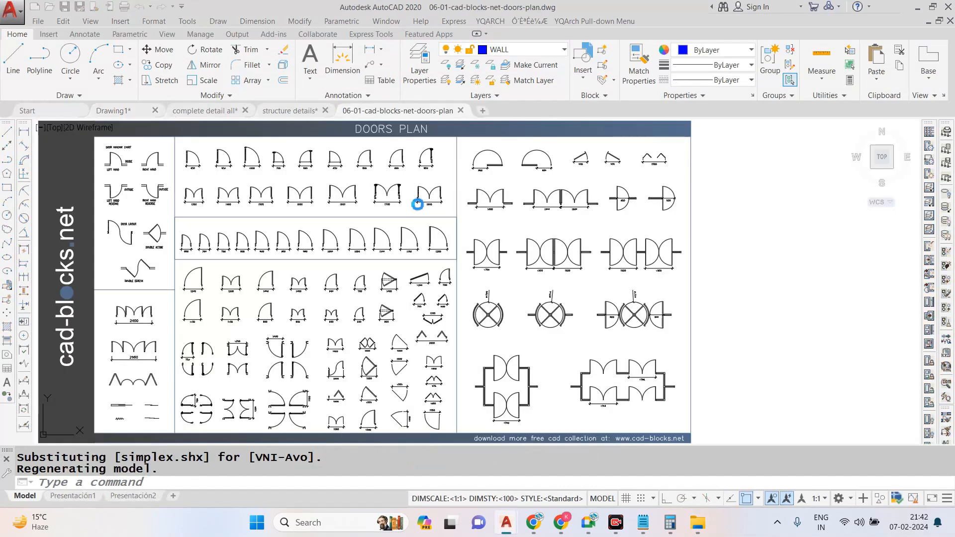
pyautogui.scroll(-2, 490, 217)
pyautogui.scroll(4, 378, 154)
pyautogui.scroll(-2, 572, 217)
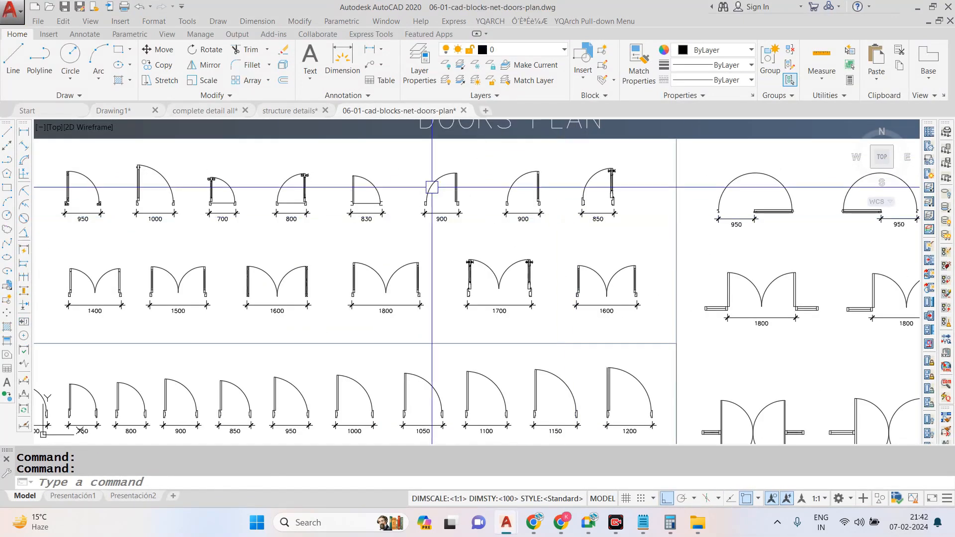
# - Copy the sixth door block in the first row, a 900 single door, together with its dimension to the clipboard
pyautogui.scroll(2, 423, 185)
pyautogui.scroll(-2, 471, 173)
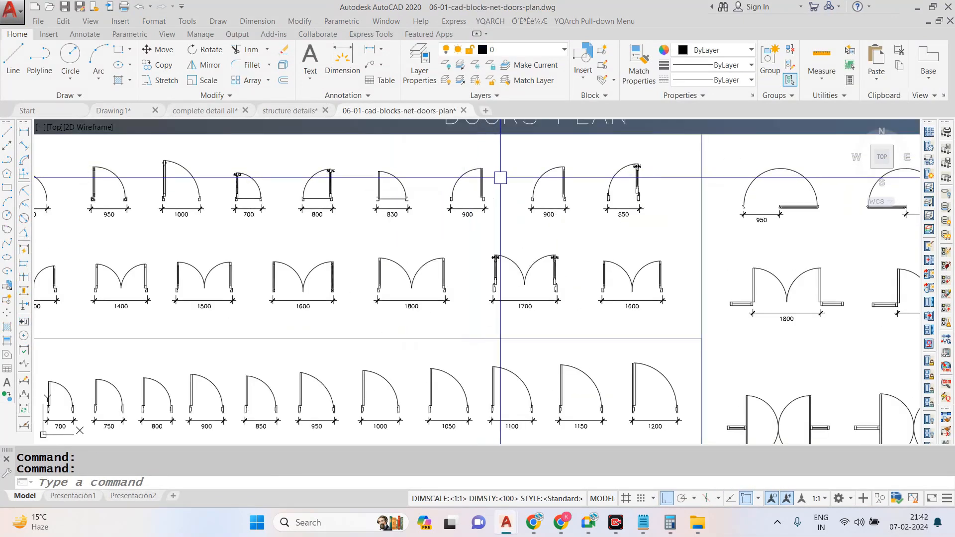
pyautogui.scroll(-2, 500, 177)
pyautogui.scroll(3, 369, 180)
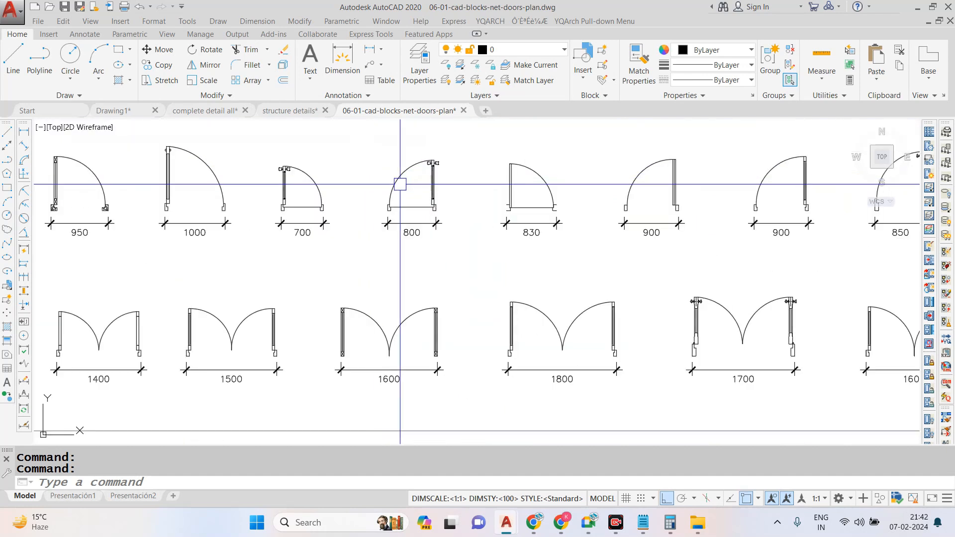
pyautogui.scroll(2, 699, 172)
pyautogui.click(712, 147)
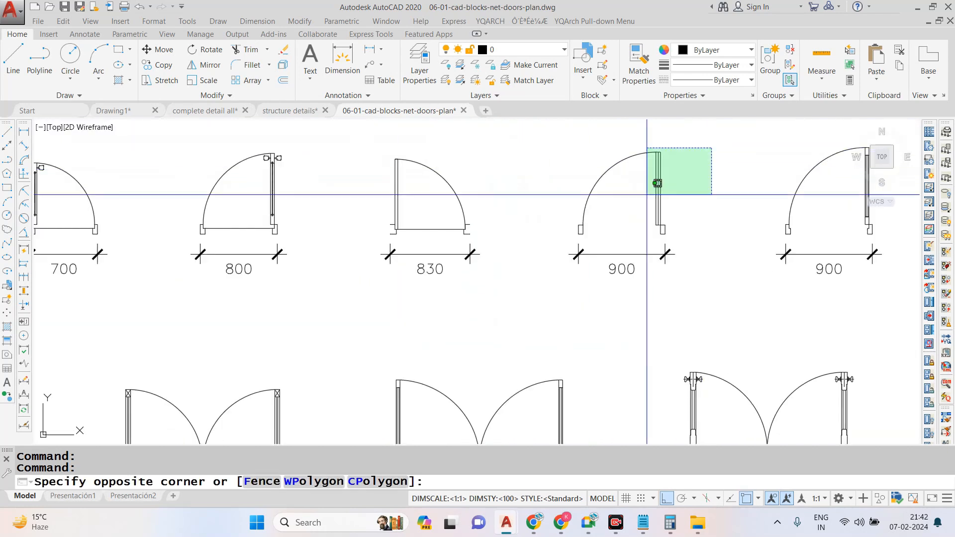
pyautogui.click(538, 283)
pyautogui.hotkey('ctrl', 'c')
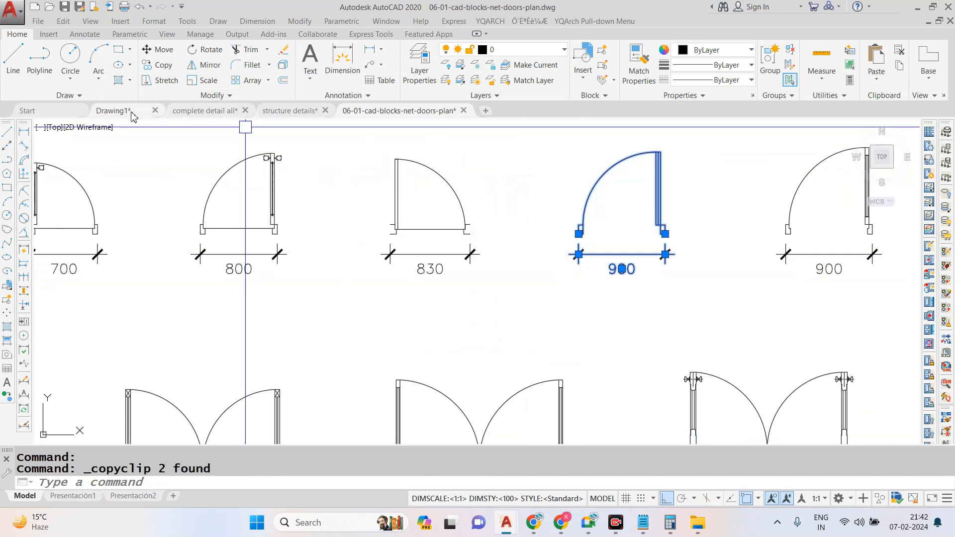
# - Paste the copied door into Drawing1 beside the ground floor plan and erase its 900 dimension
pyautogui.click(113, 111)
pyautogui.hotkey('ctrl', 'v')
pyautogui.scroll(-2, 436, 306)
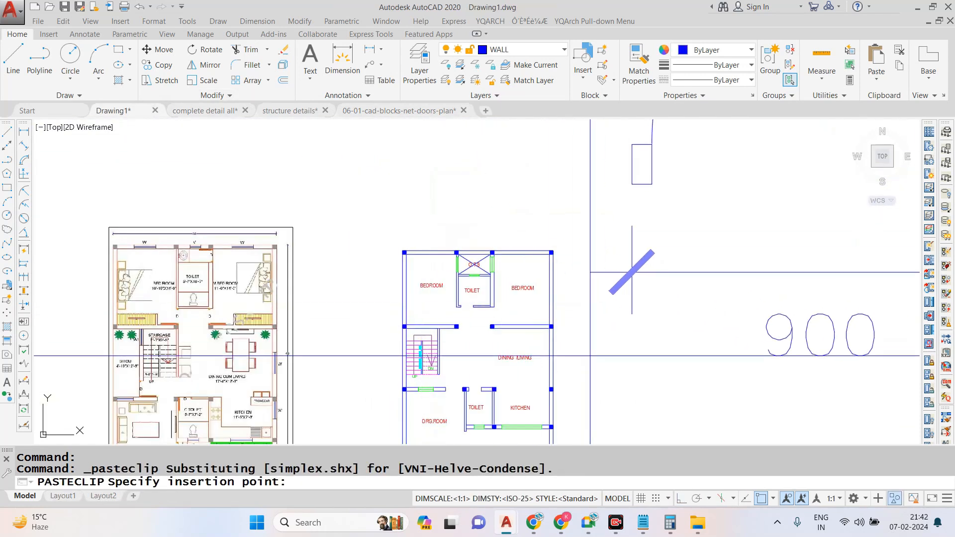
pyautogui.click(633, 272)
pyautogui.write('E')
pyautogui.press('Return')
pyautogui.scroll(-5, 508, 270)
pyautogui.click(720, 159)
pyautogui.scroll(5, 540, 255)
pyautogui.write('SC')
pyautogui.press('Return')
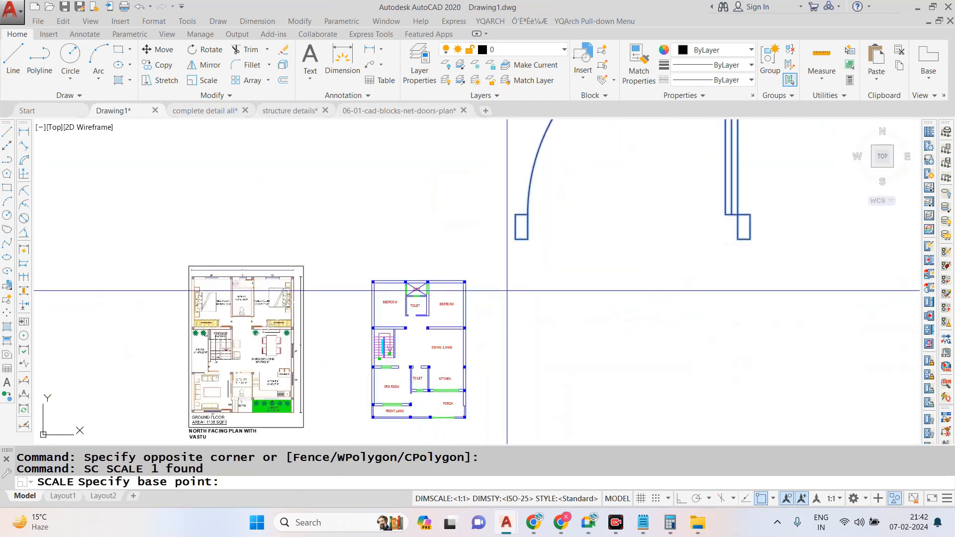
pyautogui.scroll(4, 505, 283)
pyautogui.click(500, 272)
pyautogui.click(472, 296)
# - Draw a horizontal reference line 2'6" long below the pasted door with Ortho on
pyautogui.write('L')
pyautogui.press('Return')
pyautogui.click(490, 341)
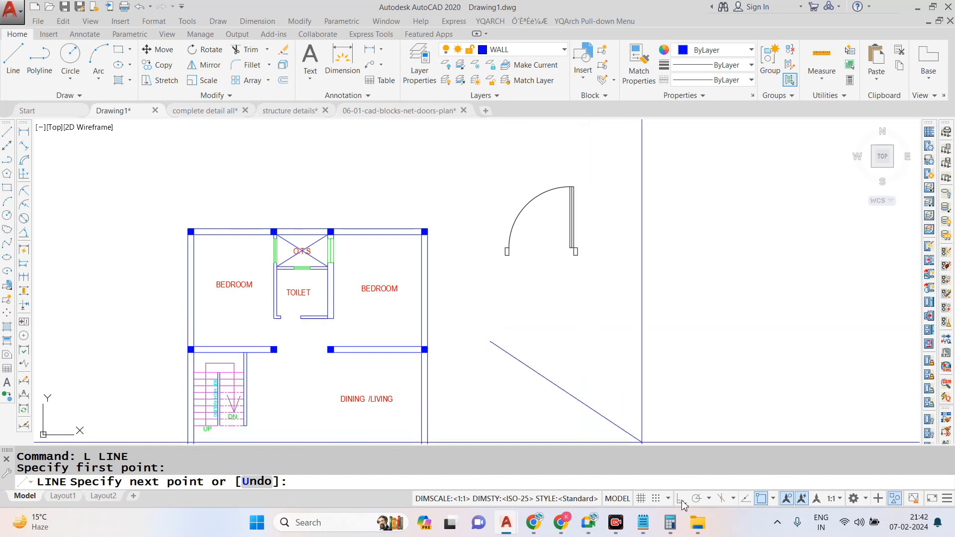
pyautogui.press('F8')
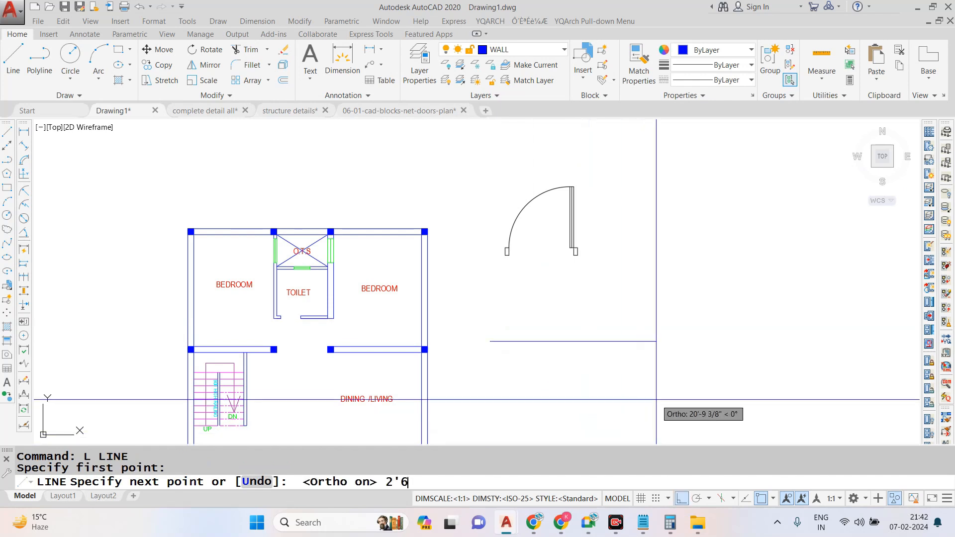
pyautogui.press('Escape')
# - Draw a second horizontal reference line beside the first, and a third one 3'6" long beyond it
pyautogui.press('Return')
pyautogui.click(555, 343)
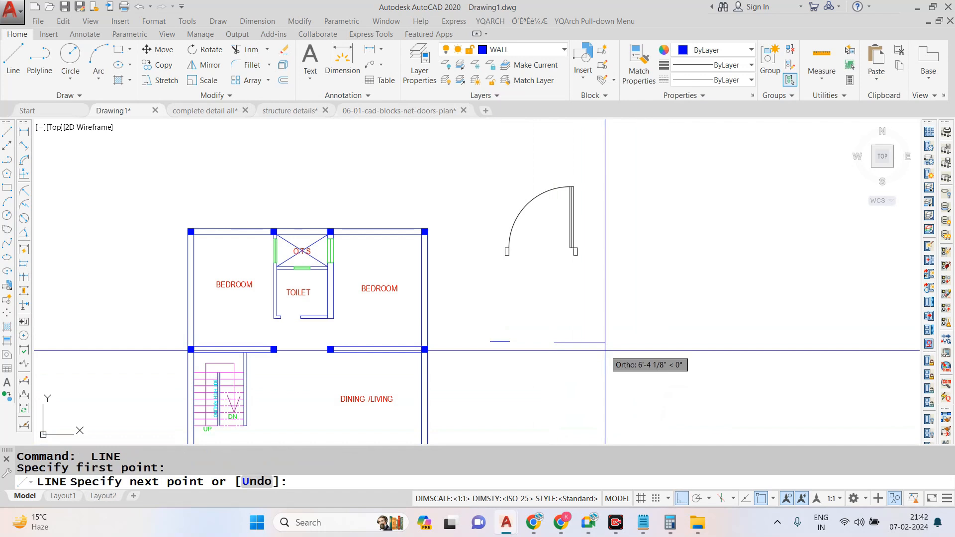
pyautogui.press('Escape')
pyautogui.press('Return')
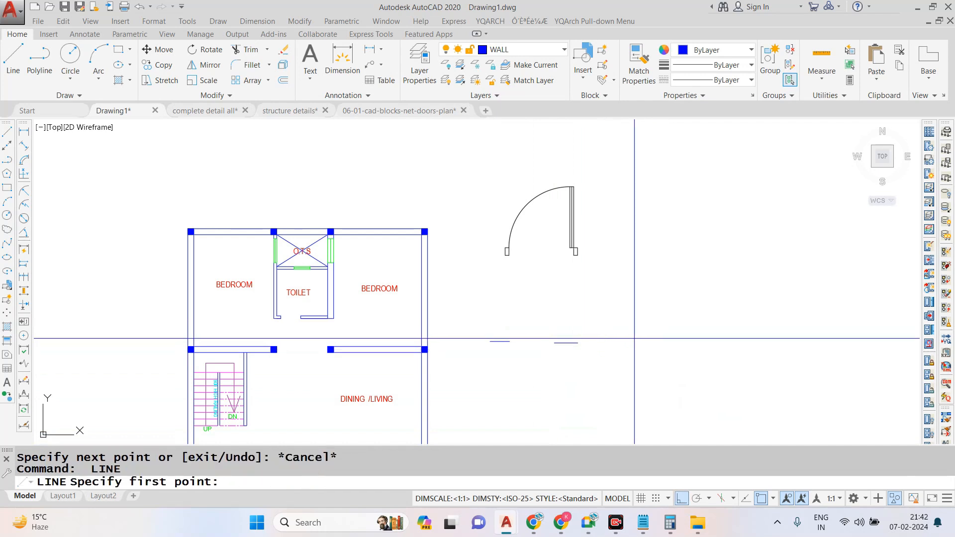
pyautogui.click(635, 337)
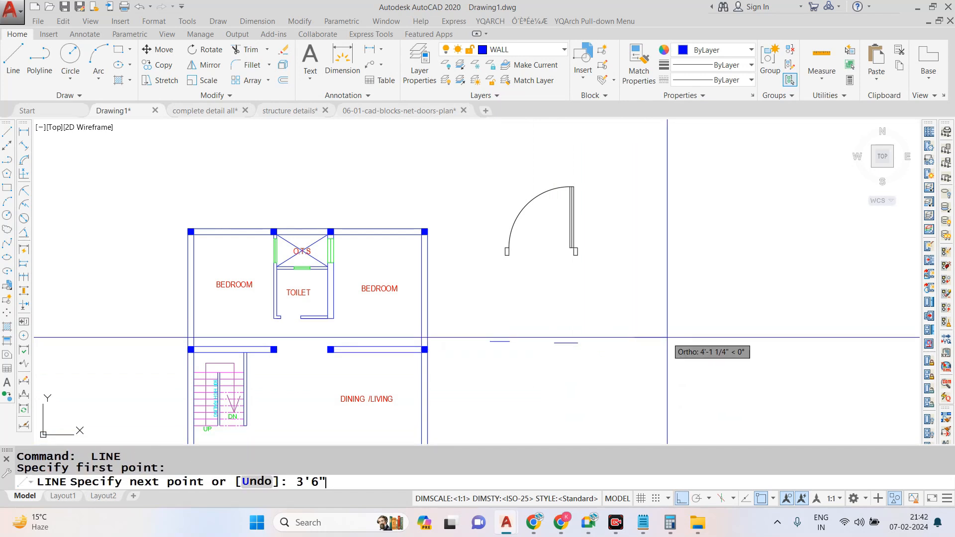
pyautogui.press('Escape')
pyautogui.click(592, 229)
pyautogui.click(548, 211)
pyautogui.write('SC')
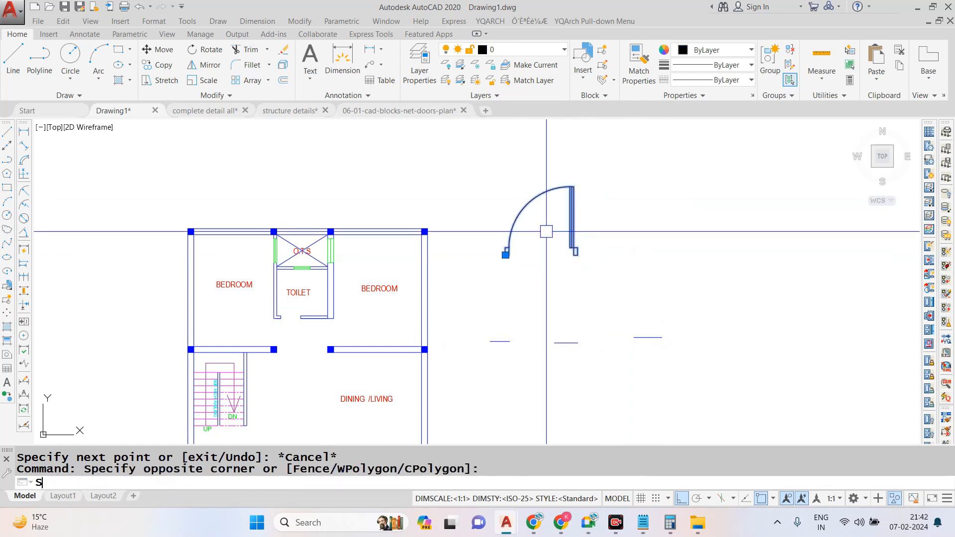
pyautogui.press('Return')
pyautogui.scroll(6, 501, 245)
pyautogui.click(526, 274)
pyautogui.press('Escape')
# - Scale the door by reference from its outer jamb edge so that its overall width matches the 2'6" reference line
pyautogui.click(563, 234)
pyautogui.click(467, 292)
pyautogui.write('SC')
pyautogui.press('Return')
pyautogui.click(518, 274)
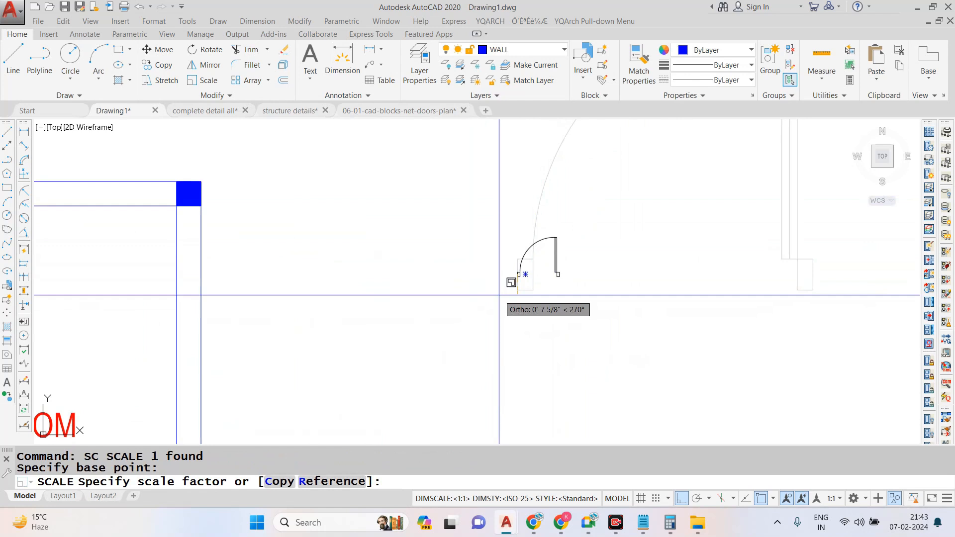
pyautogui.write('R')
pyautogui.press('Return')
pyautogui.click(518, 274)
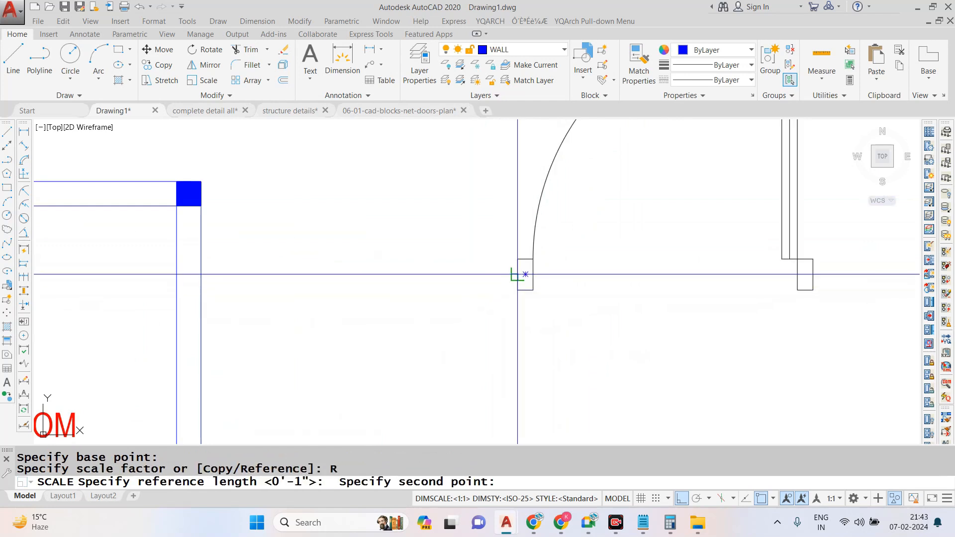
pyautogui.click(813, 273)
pyautogui.press('Return')
pyautogui.scroll(-6, 491, 249)
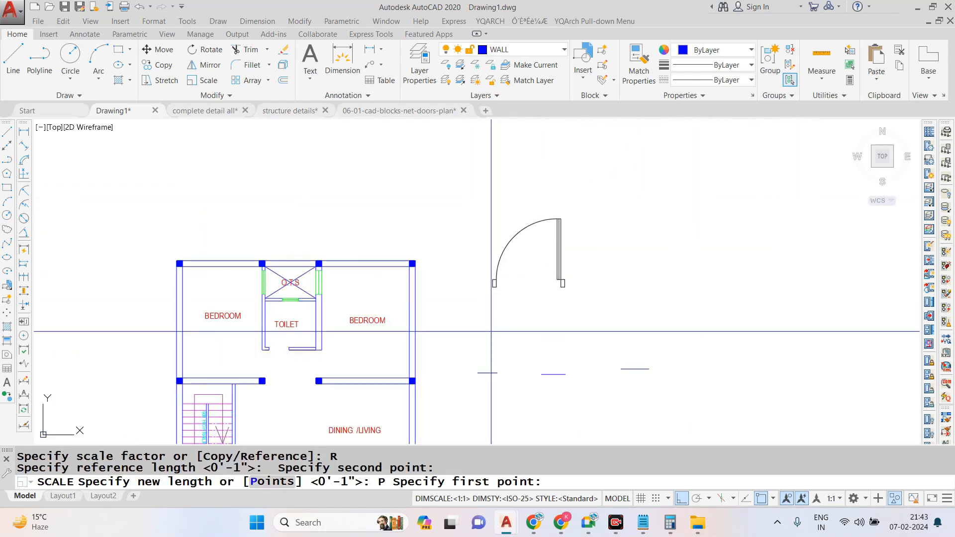
pyautogui.scroll(6, 491, 383)
pyautogui.click(445, 324)
pyautogui.click(516, 321)
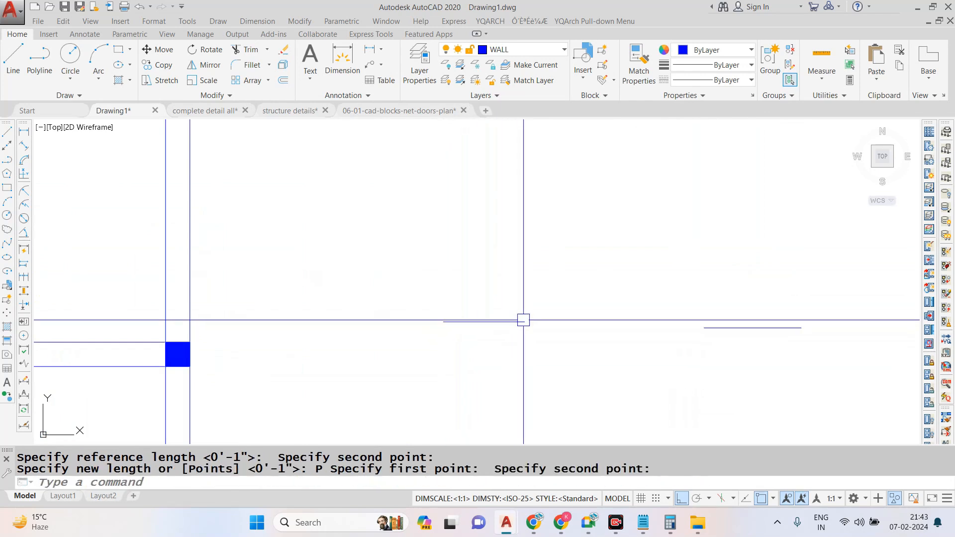
# - Move the scaled door by its hinge-side jamb midpoint to the midpoint of the longer wall's end at the toilet opening, with Ortho off
pyautogui.scroll(-5, 522, 309)
pyautogui.scroll(5, 545, 168)
pyautogui.scroll(-3, 531, 249)
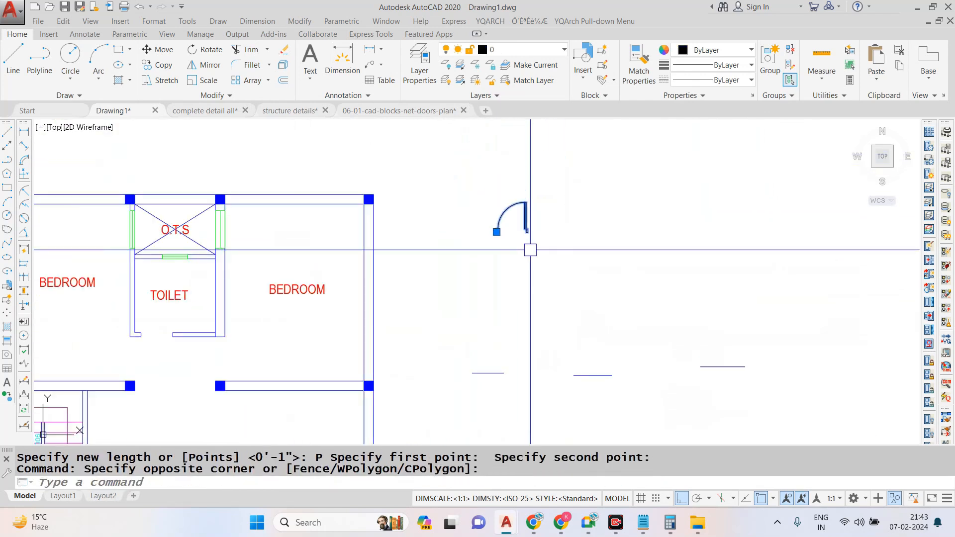
pyautogui.scroll(-1, 529, 252)
pyautogui.scroll(1, 509, 236)
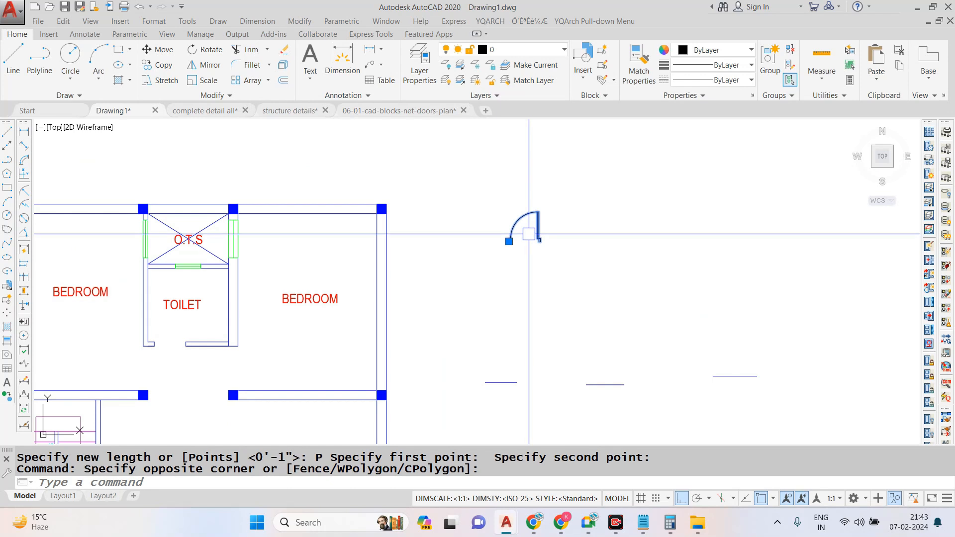
pyautogui.write('m')
pyautogui.press('space')
pyautogui.scroll(4, 539, 234)
pyautogui.click(557, 271)
pyautogui.scroll(-3, 603, 261)
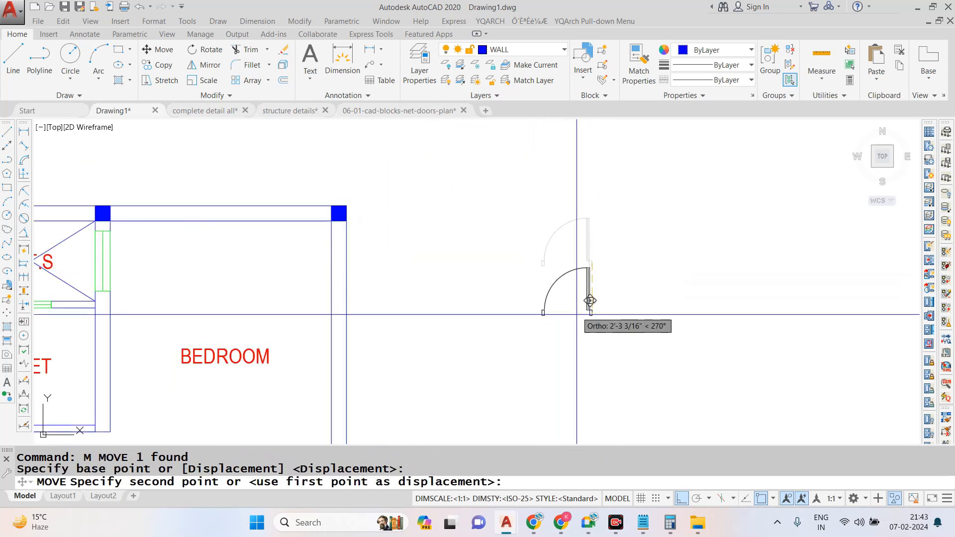
pyautogui.scroll(-3, 426, 292)
pyautogui.press('F8')
pyautogui.scroll(5, 376, 348)
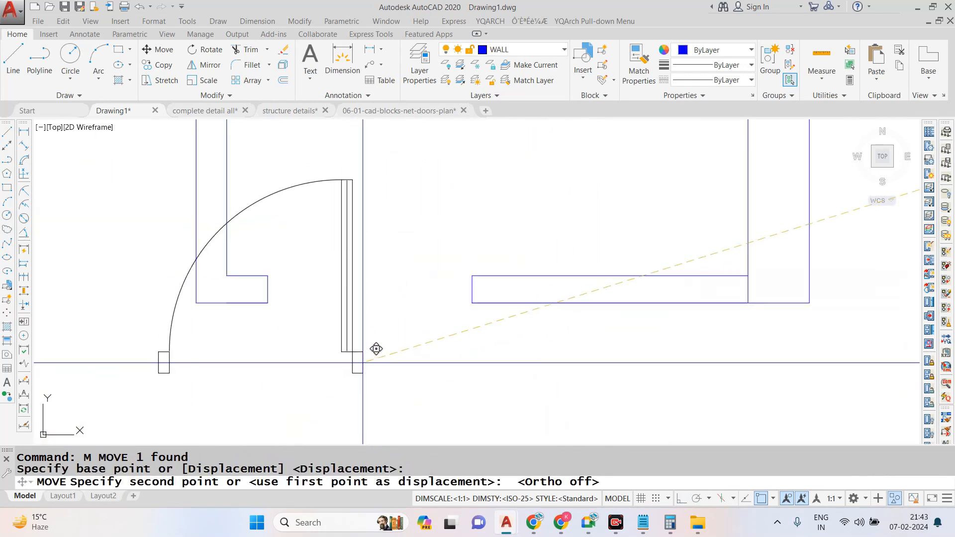
pyautogui.click(473, 290)
# - Mirror the toilet door about a vertical line through the middle of the opening
pyautogui.scroll(-1, 481, 318)
pyautogui.scroll(1, 470, 228)
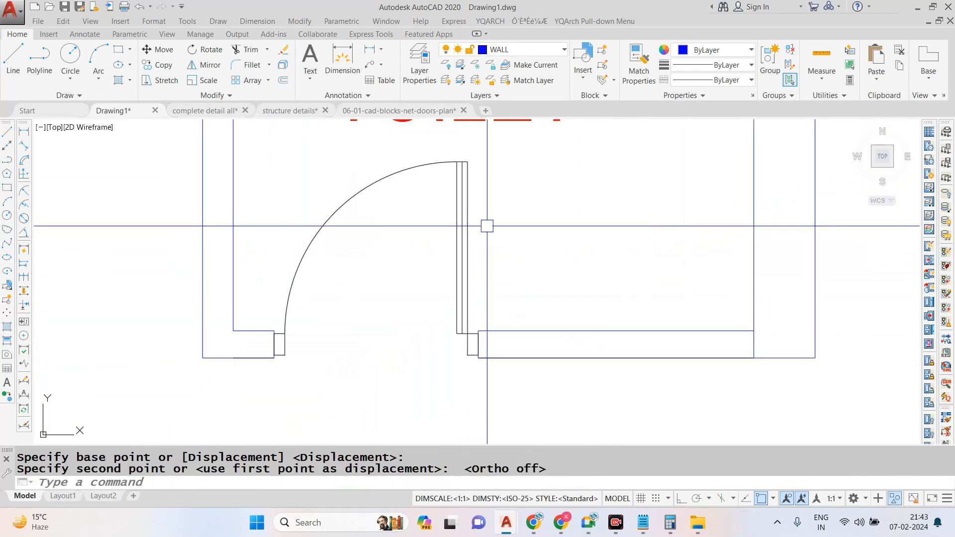
pyautogui.click(487, 225)
pyautogui.click(406, 261)
pyautogui.write('MI')
pyautogui.press('Return')
pyautogui.click(383, 258)
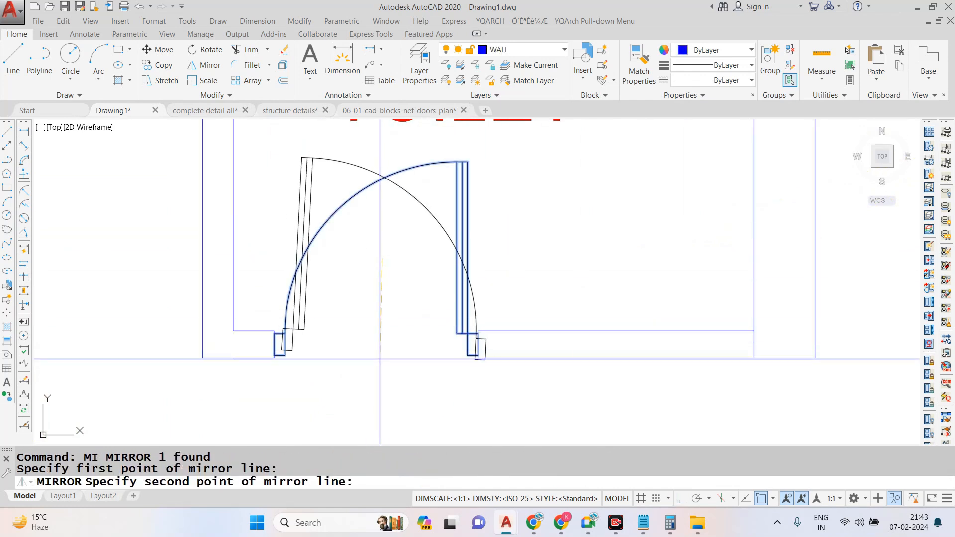
# - Complete the toilet door's vertical mirror with the source kept, and erase the original door
pyautogui.click(426, 384)
pyautogui.press('Return')
pyautogui.press('Escape')
pyautogui.click(467, 221)
pyautogui.write('E')
pyautogui.press('Return')
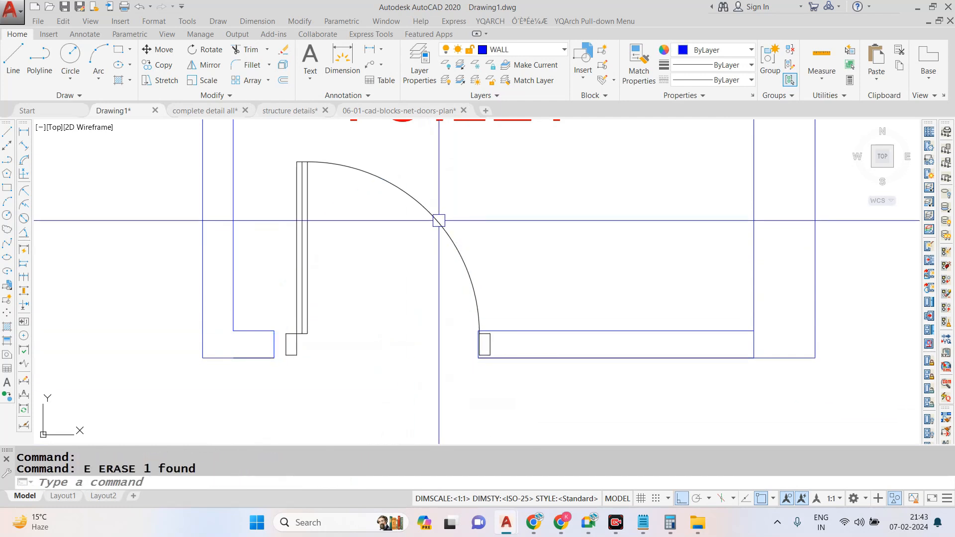
# - Move the mirrored toilet door by its hinge-side jamb edge midpoint horizontally onto the end of the shorter wall
pyautogui.click(439, 219)
pyautogui.click(360, 288)
pyautogui.write('M')
pyautogui.press('Return')
pyautogui.scroll(2, 280, 356)
pyautogui.click(290, 338)
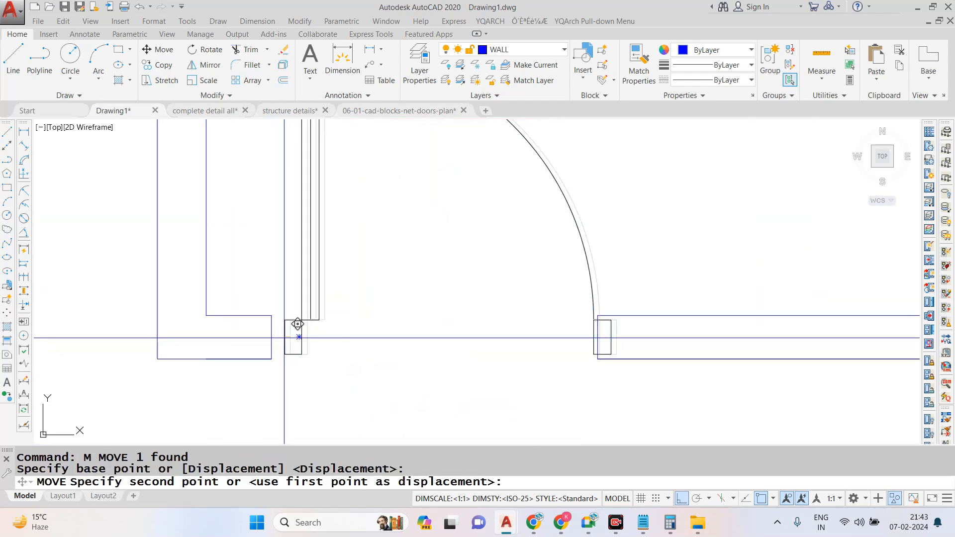
pyautogui.click(272, 338)
pyautogui.scroll(-8, 392, 318)
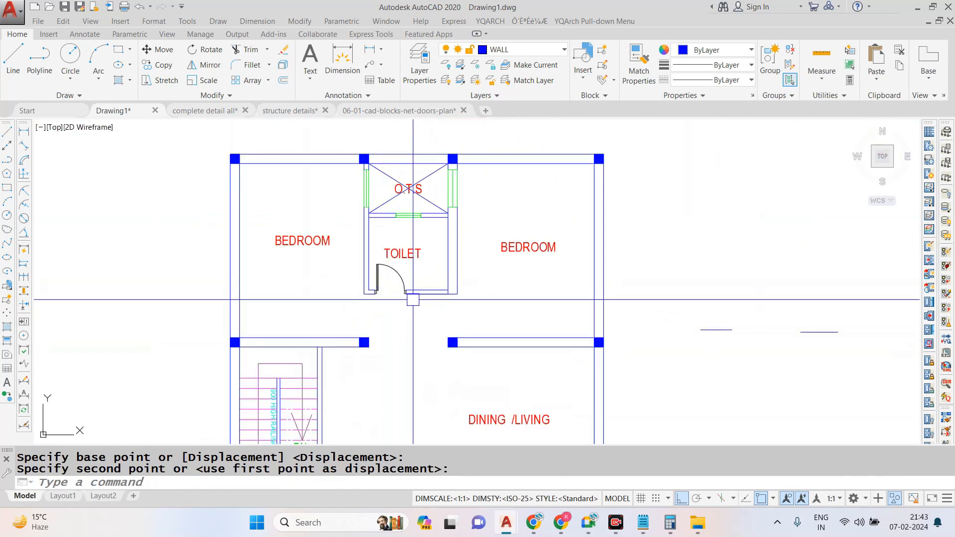
# - Copy the toilet door to the free space beside the right-hand bedroom's entrance, with Ortho off
pyautogui.scroll(5, 398, 277)
pyautogui.click(398, 277)
pyautogui.write('C')
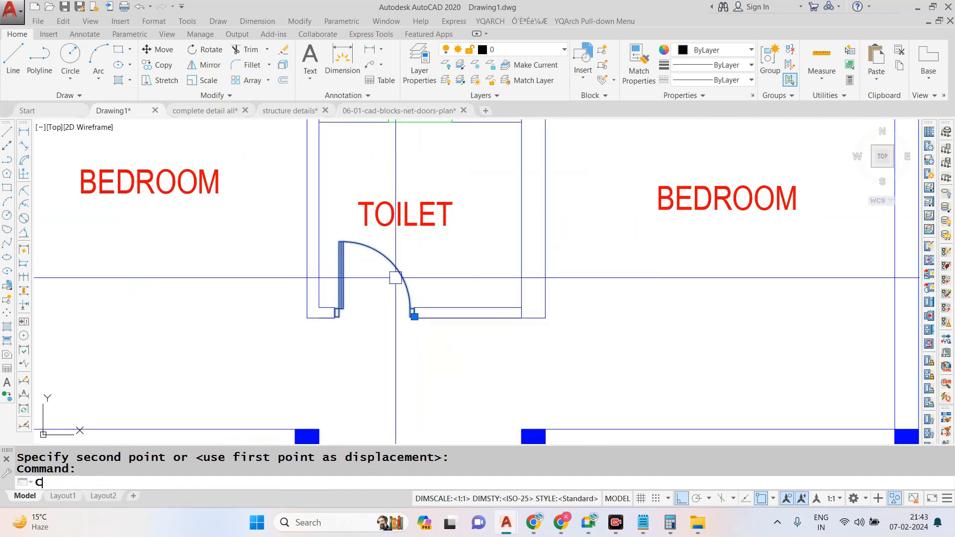
pyautogui.write('O')
pyautogui.press('Return')
pyautogui.click(401, 275)
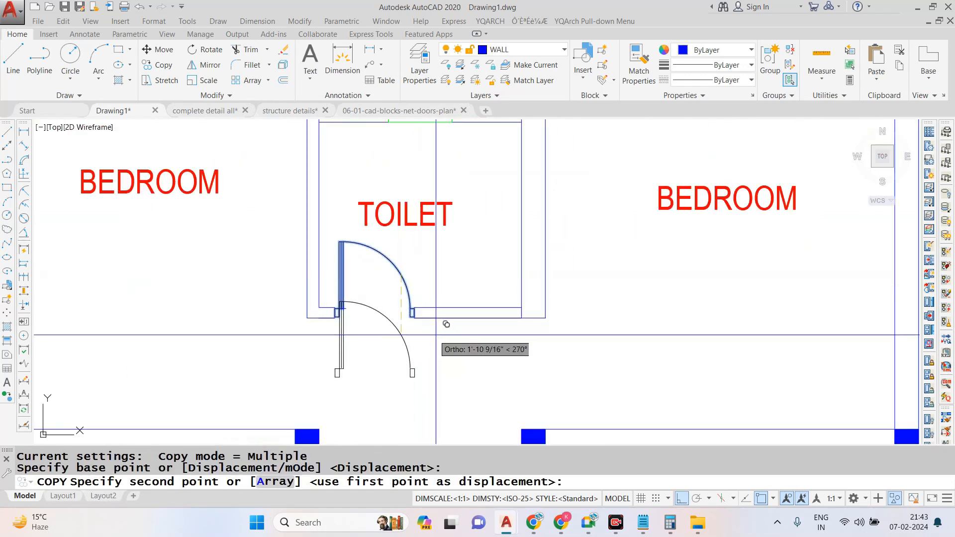
pyautogui.click(684, 497)
pyautogui.scroll(-3, 612, 322)
pyautogui.scroll(3, 600, 359)
pyautogui.click(655, 322)
pyautogui.press('Escape')
# - Rotate the copied door by 270° with Ortho on so that it swings into the right-hand bedroom
pyautogui.click(705, 301)
pyautogui.click(609, 351)
pyautogui.write('R')
pyautogui.press('Return')
pyautogui.click(610, 350)
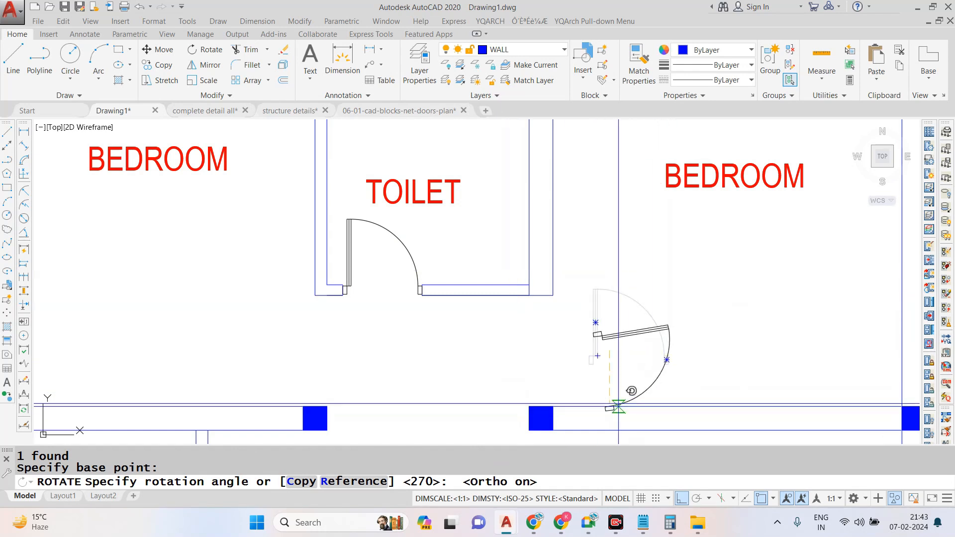
pyautogui.click(613, 387)
# - Move the rotated door by its upper jamb's top-edge midpoint to the midpoint of the toilet wall's lower end, with Ortho off
pyautogui.click(631, 320)
pyautogui.click(580, 358)
pyautogui.write('M')
pyautogui.press('Return')
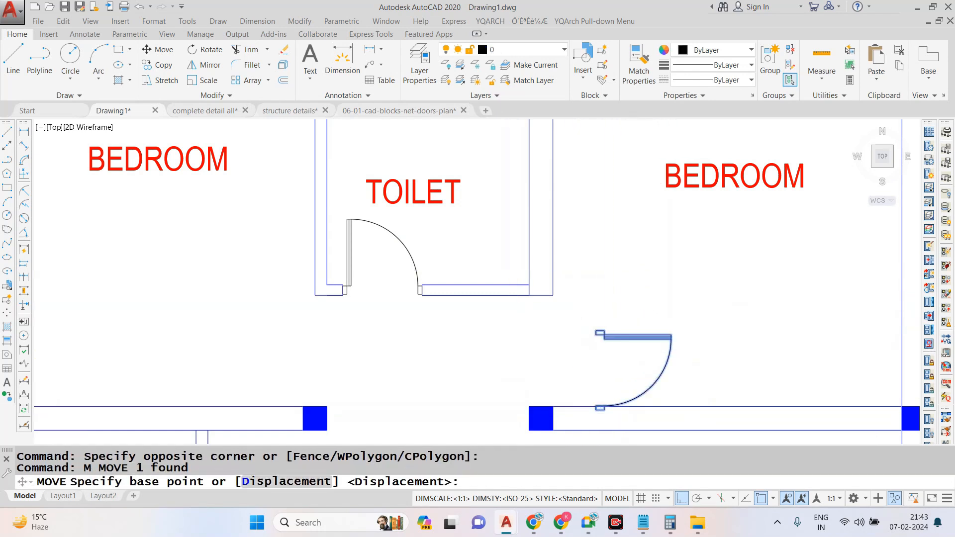
pyautogui.scroll(5, 593, 316)
pyautogui.click(624, 377)
pyautogui.scroll(-2, 636, 391)
pyautogui.scroll(-3, 565, 270)
pyautogui.scroll(3, 518, 256)
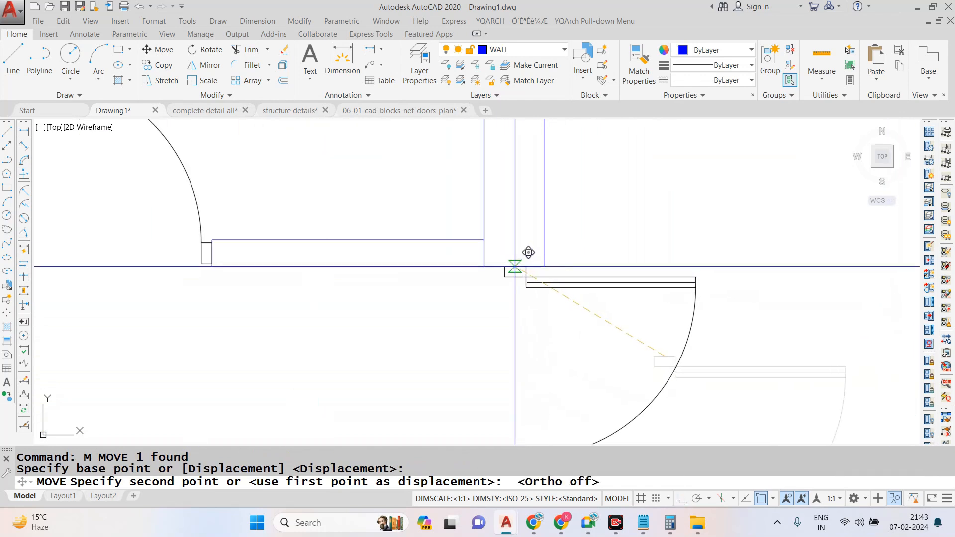
pyautogui.click(529, 252)
pyautogui.scroll(-3, 561, 282)
pyautogui.scroll(3, 582, 332)
pyautogui.click(583, 335)
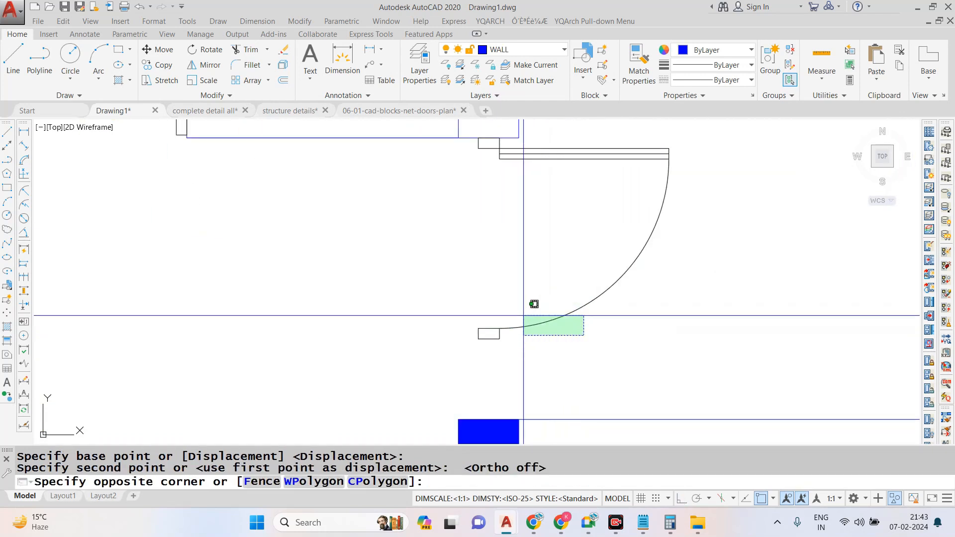
pyautogui.press('Escape')
pyautogui.scroll(-3, 446, 177)
pyautogui.scroll(3, 446, 255)
pyautogui.click(450, 251)
pyautogui.press('Escape')
pyautogui.click(442, 239)
pyautogui.scroll(4, 441, 239)
pyautogui.write('TR')
pyautogui.press('Return')
pyautogui.press('Escape')
# - Erase the lower line at the toilet wall's end above the bedroom door and redraw it between the wall's two corners
pyautogui.click(541, 241)
pyautogui.write('L')
pyautogui.press('Return')
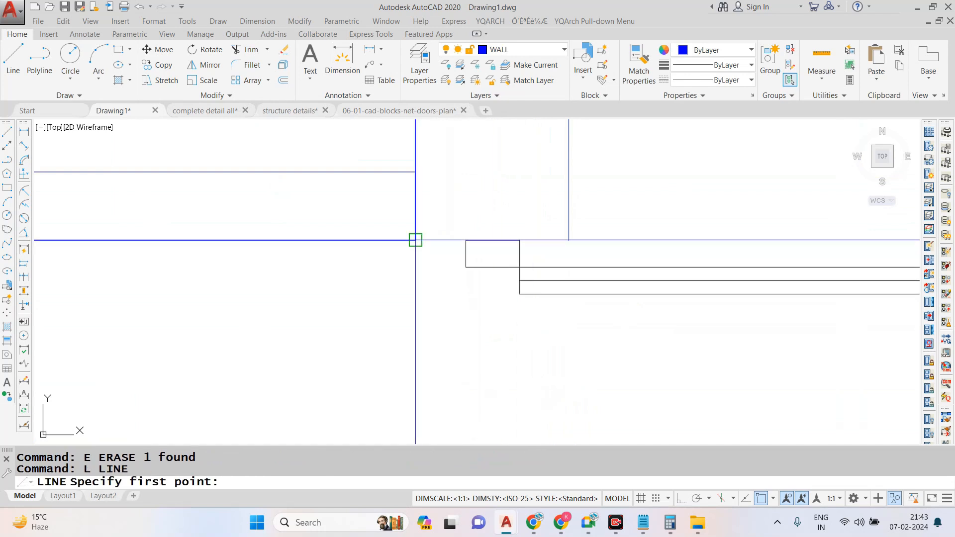
pyautogui.click(416, 240)
pyautogui.click(569, 240)
pyautogui.scroll(-4, 498, 201)
pyautogui.press('Escape')
# - Scale the right-hand bedroom's door by reference from its upper jamb midpoint so that it spans from the wall end to the column's upper edge
pyautogui.scroll(-2, 571, 253)
pyautogui.scroll(-3, 557, 299)
pyautogui.scroll(3, 613, 215)
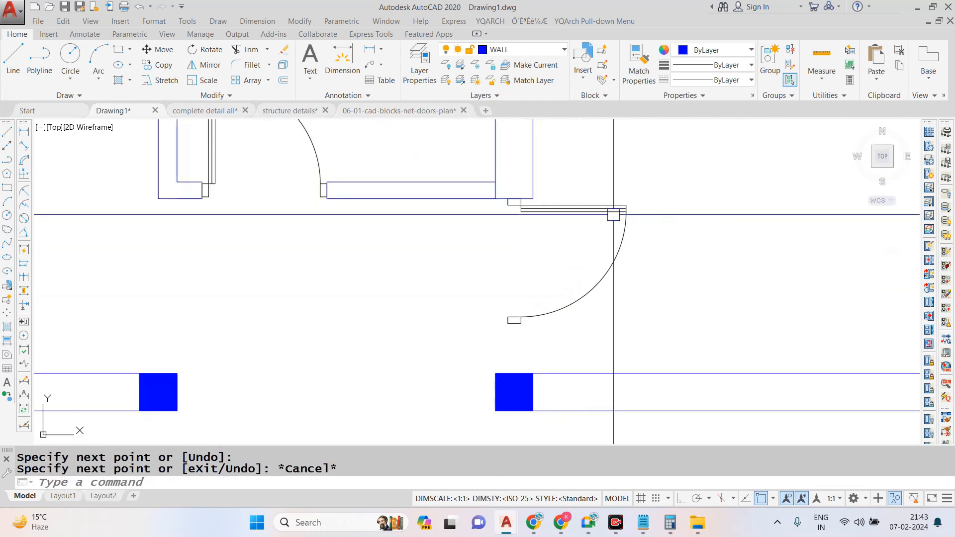
pyautogui.click(651, 184)
pyautogui.click(560, 266)
pyautogui.write('sc')
pyautogui.press('Return')
pyautogui.scroll(2, 514, 201)
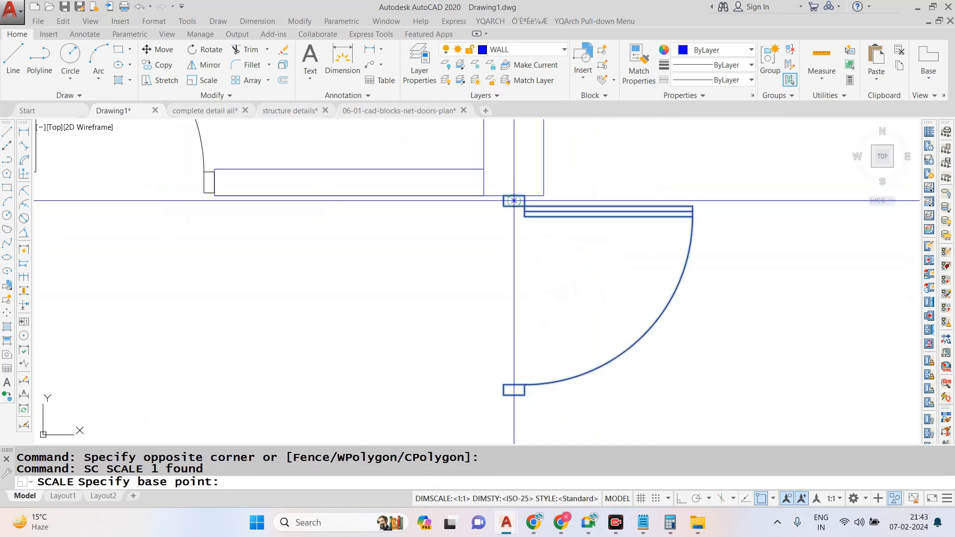
pyautogui.click(514, 197)
pyautogui.write('r')
pyautogui.press('Return')
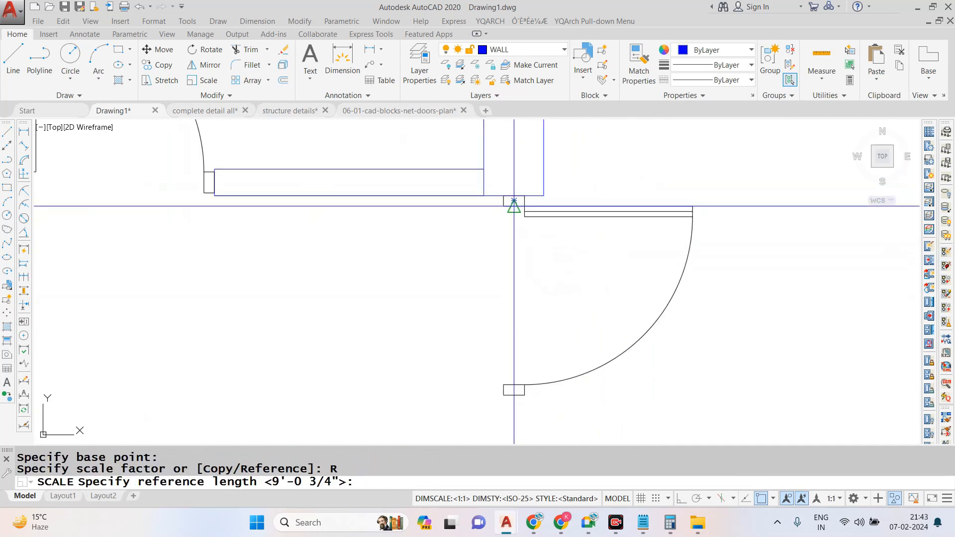
pyautogui.click(514, 200)
pyautogui.moveTo(509, 392); pyautogui.dragTo(512, 315, button='middle')
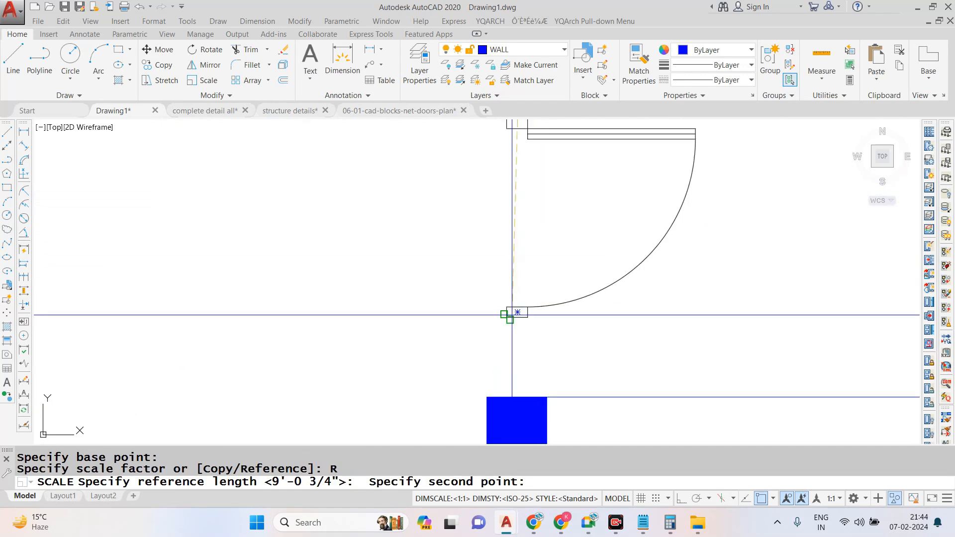
pyautogui.click(517, 312)
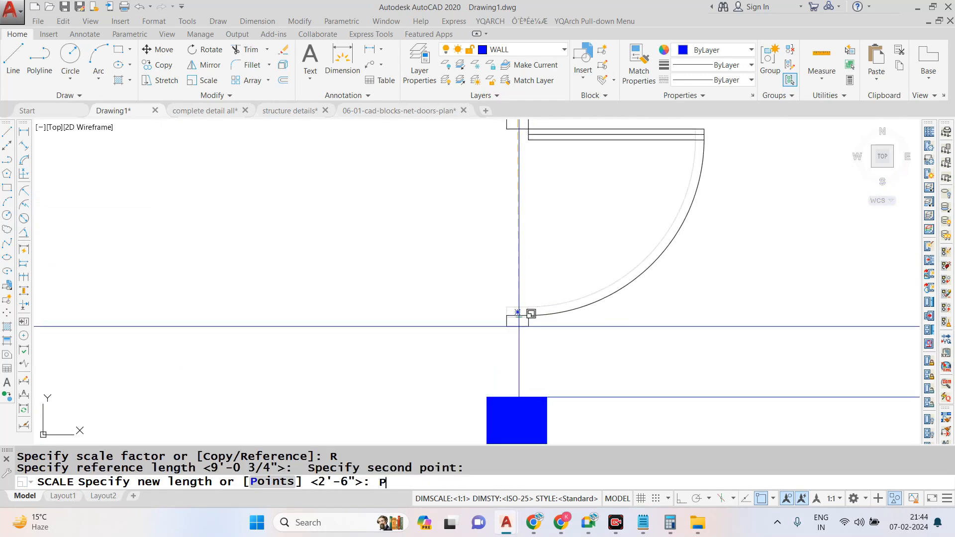
pyautogui.write('P')
pyautogui.scroll(-2, 495, 252)
pyautogui.press('Return')
pyautogui.scroll(2, 515, 168)
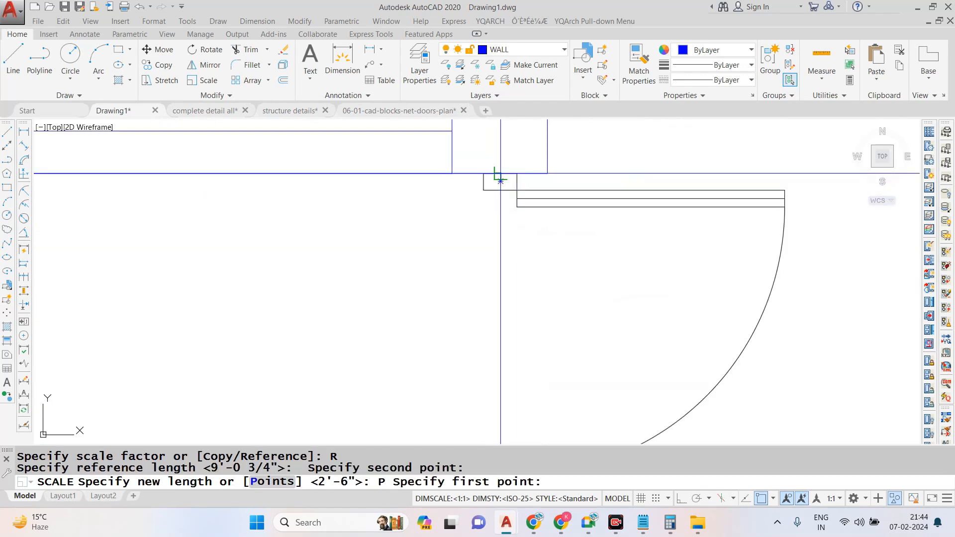
pyautogui.click(508, 172)
pyautogui.scroll(-2, 508, 357)
pyautogui.click(508, 357)
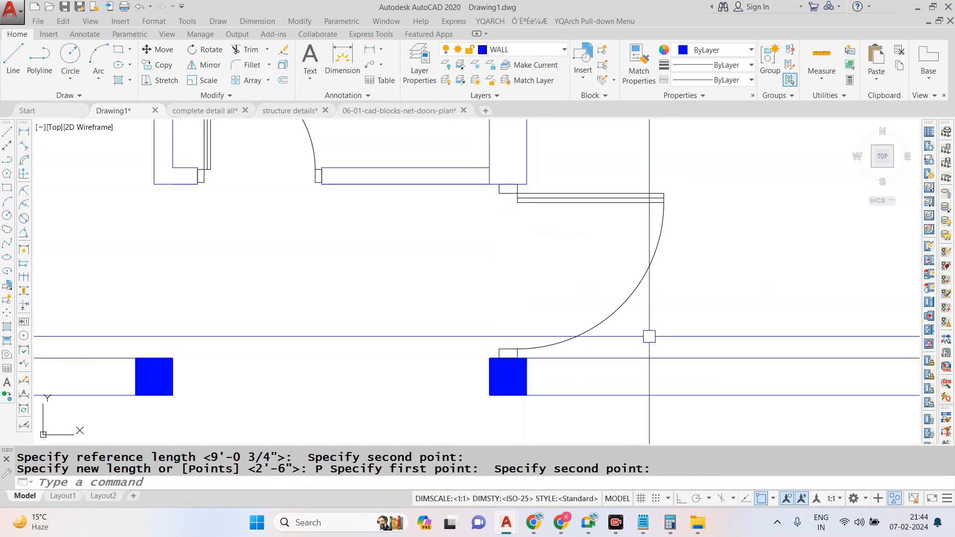
# - Try to mirror the right-hand bedroom's door about a vertical line midway between the two bedroom entrances
pyautogui.scroll(-3, 553, 250)
pyautogui.click(530, 288)
pyautogui.write('MI')
pyautogui.press('Return')
pyautogui.click(480, 225)
pyautogui.click(479, 309)
pyautogui.press('Return')
pyautogui.hotkey('ctrl', 'z')
# - Mirror the right-hand bedroom's door to the other bedroom about a vertical line with Ortho on, keeping the source door
pyautogui.write('MI')
pyautogui.press('Return')
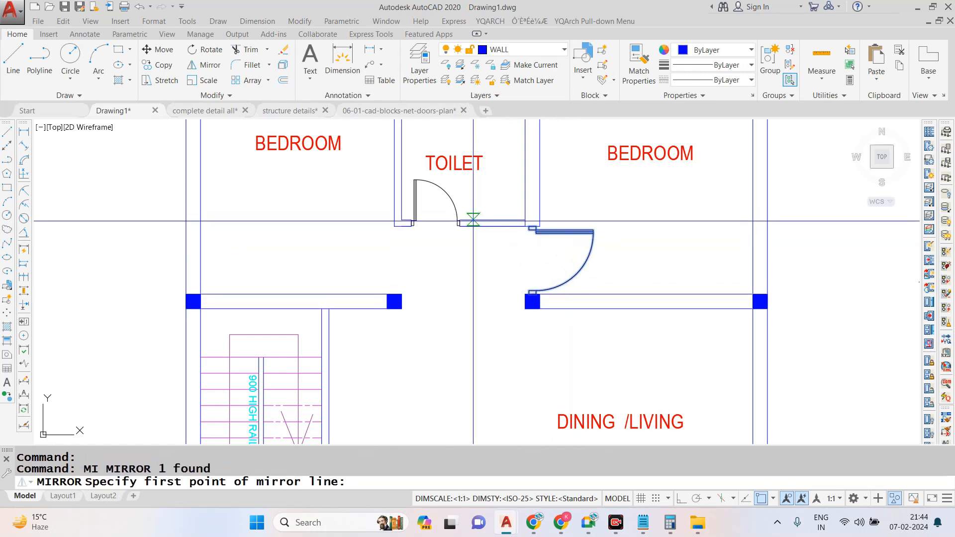
pyautogui.click(479, 227)
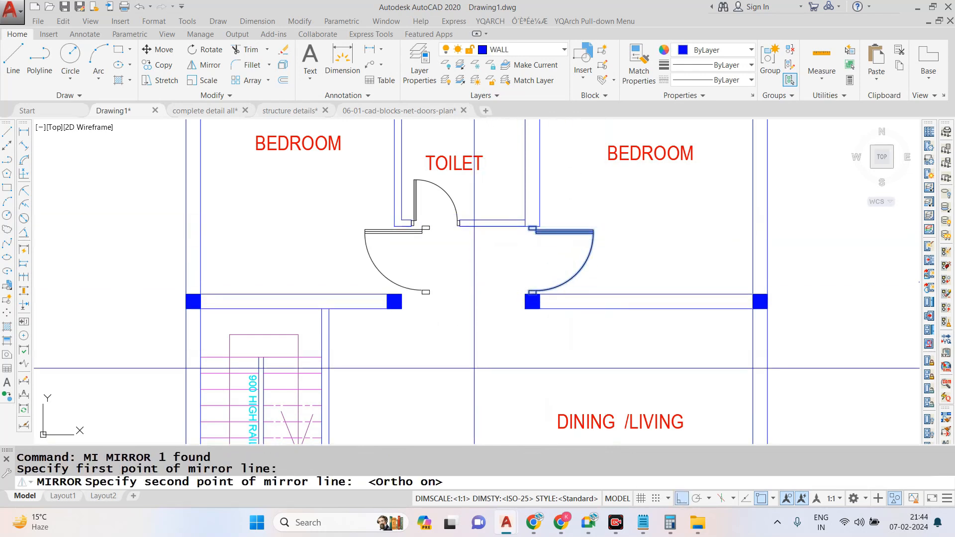
pyautogui.click(628, 438)
pyautogui.press('Return')
# - Move the mirrored bedroom door by its lower jamb midpoint to the midpoint of the column's upper edge
pyautogui.scroll(4, 432, 243)
pyautogui.click(162, 291)
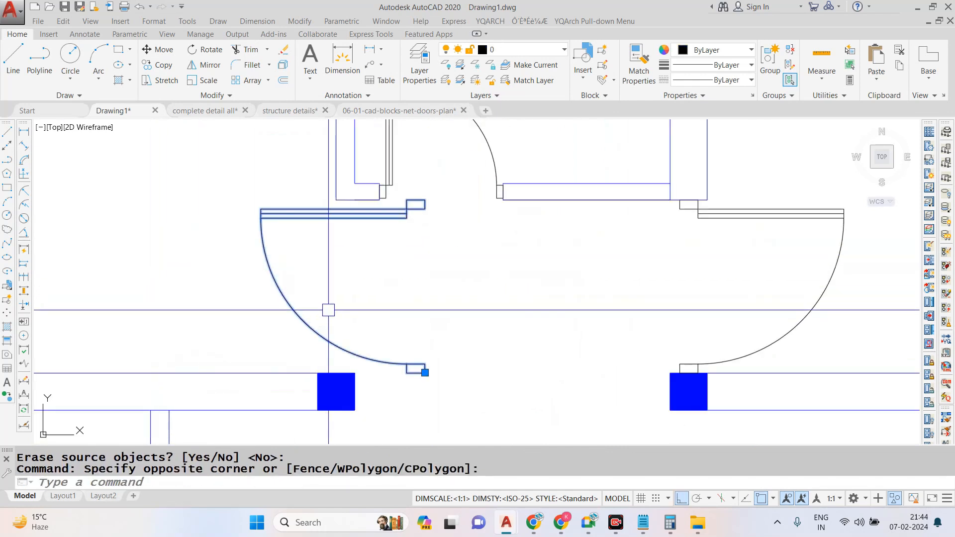
pyautogui.write('m')
pyautogui.press('Return')
pyautogui.click(416, 369)
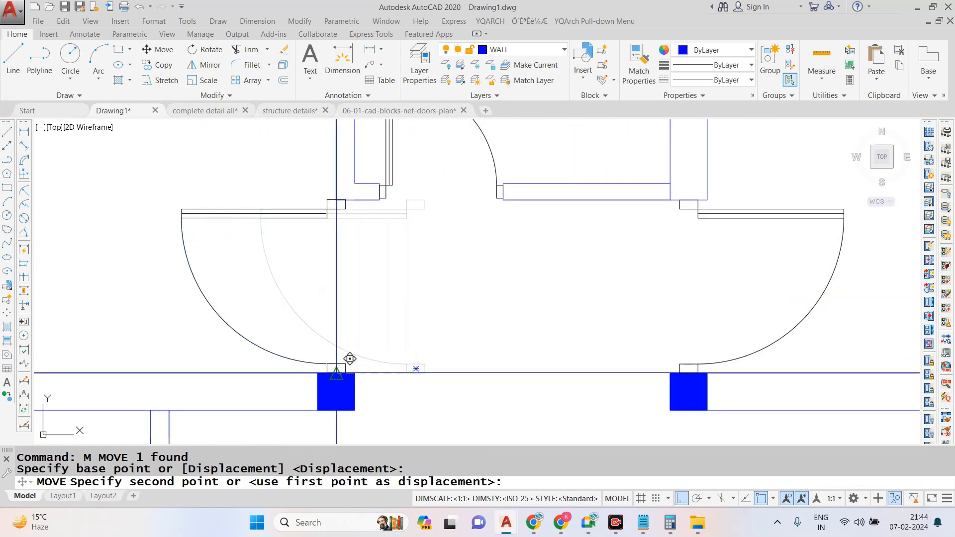
pyautogui.click(337, 369)
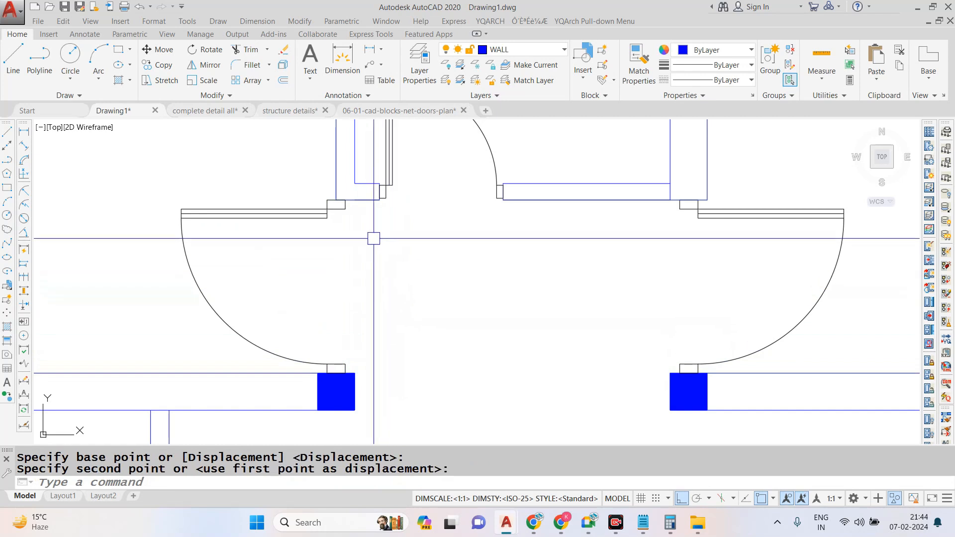
# - Shift the left-hand bedroom's door horizontally so that its upper jamb lines up with the toilet wall's end
pyautogui.click(324, 224)
pyautogui.write('m')
pyautogui.press('space')
pyautogui.scroll(2, 341, 199)
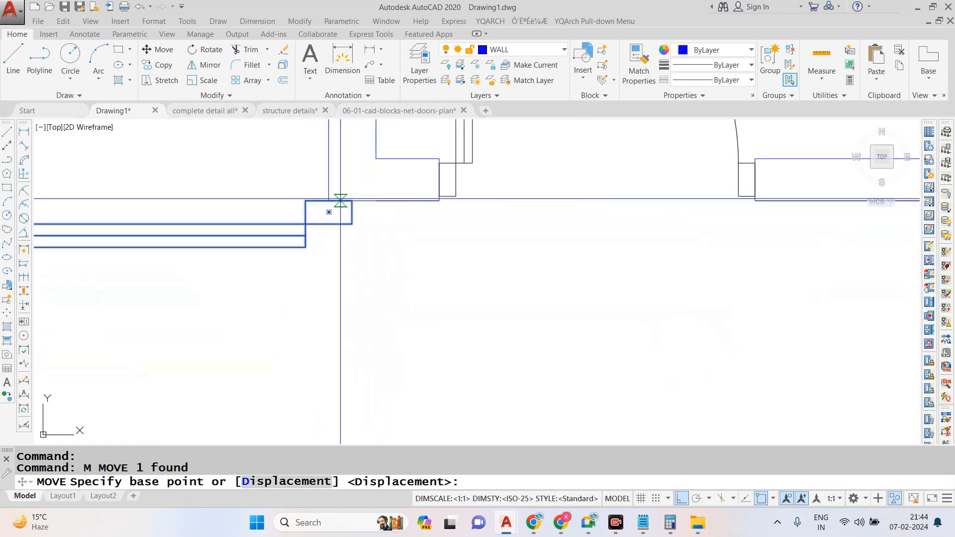
pyautogui.click(329, 212)
pyautogui.press('Escape')
pyautogui.scroll(-3, 352, 207)
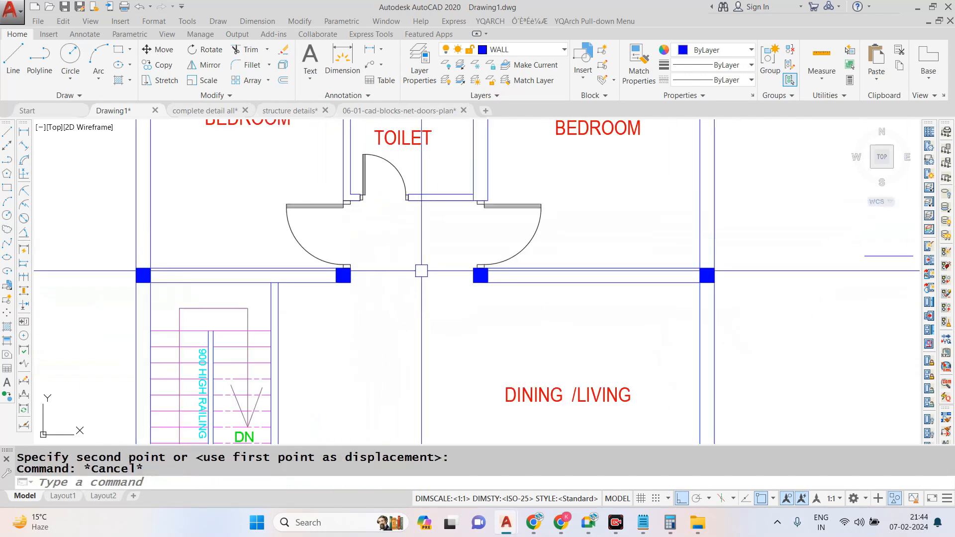
# - Copy the left-hand bedroom's door down to the drawing room opening, with Ortho off
pyautogui.scroll(-4, 416, 294)
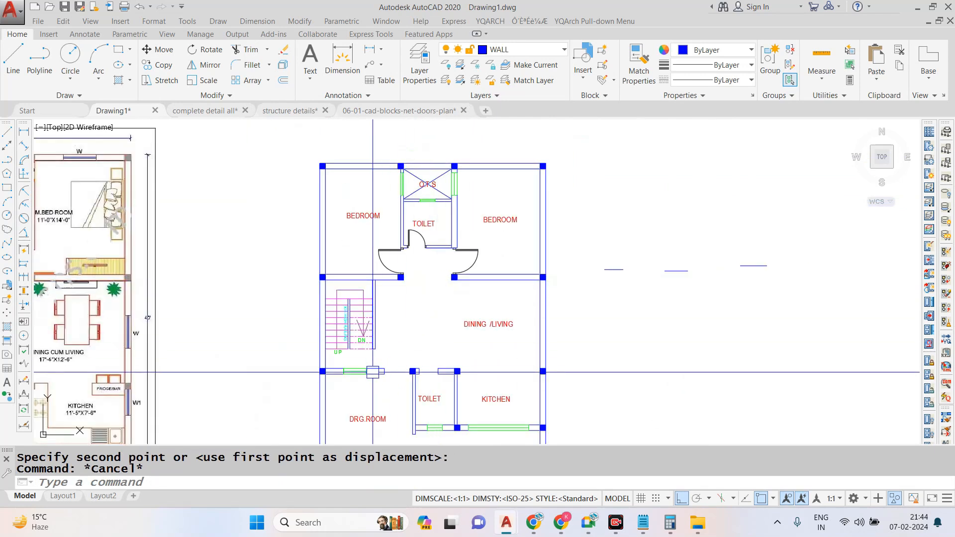
pyautogui.scroll(4, 373, 372)
pyautogui.scroll(-2, 433, 335)
pyautogui.click(407, 184)
pyautogui.write('co')
pyautogui.press('Return')
pyautogui.click(407, 184)
pyautogui.scroll(2, 407, 184)
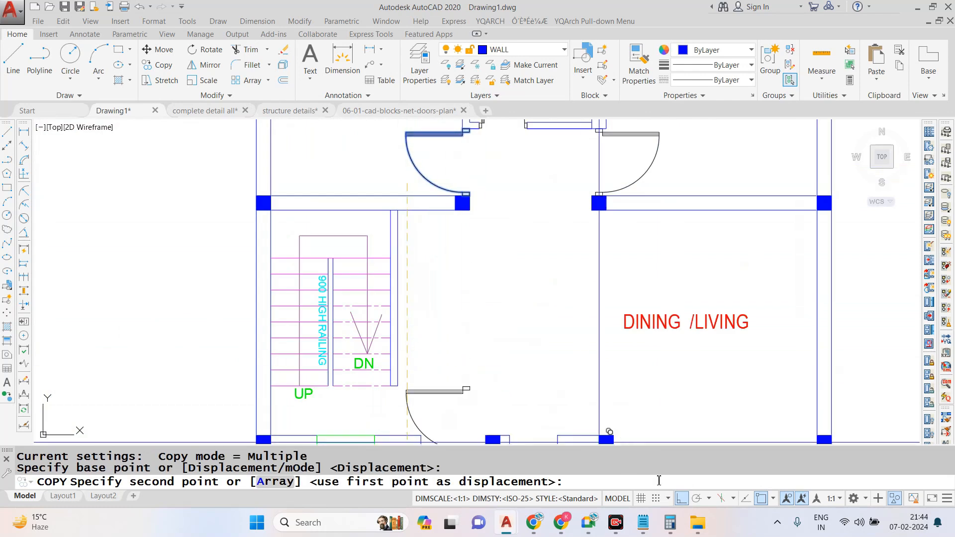
pyautogui.press('F8')
pyautogui.scroll(-4, 547, 243)
pyautogui.scroll(6, 498, 329)
pyautogui.click(462, 339)
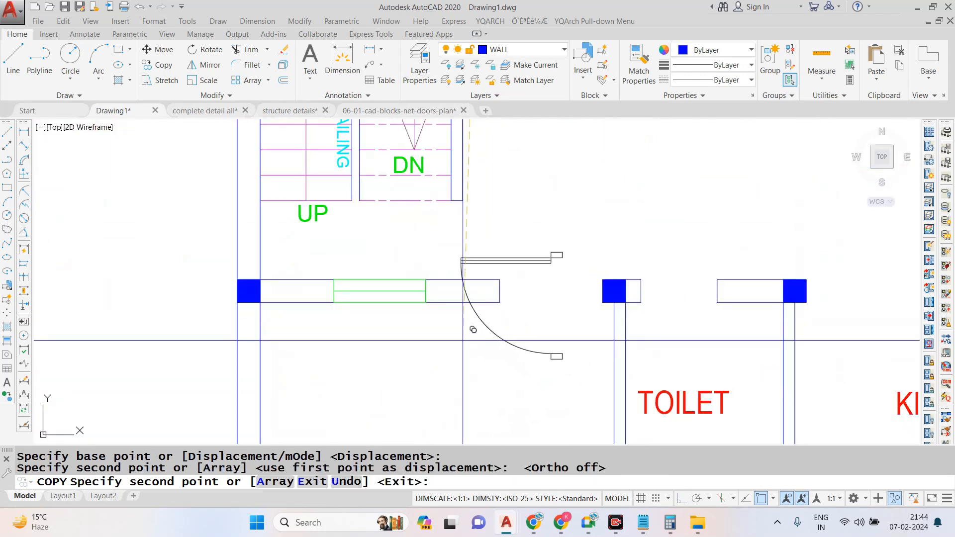
pyautogui.press('Escape')
# - Rotate the copied door at the drawing room opening by 270° with Ortho on
pyautogui.click(525, 259)
pyautogui.click(525, 259)
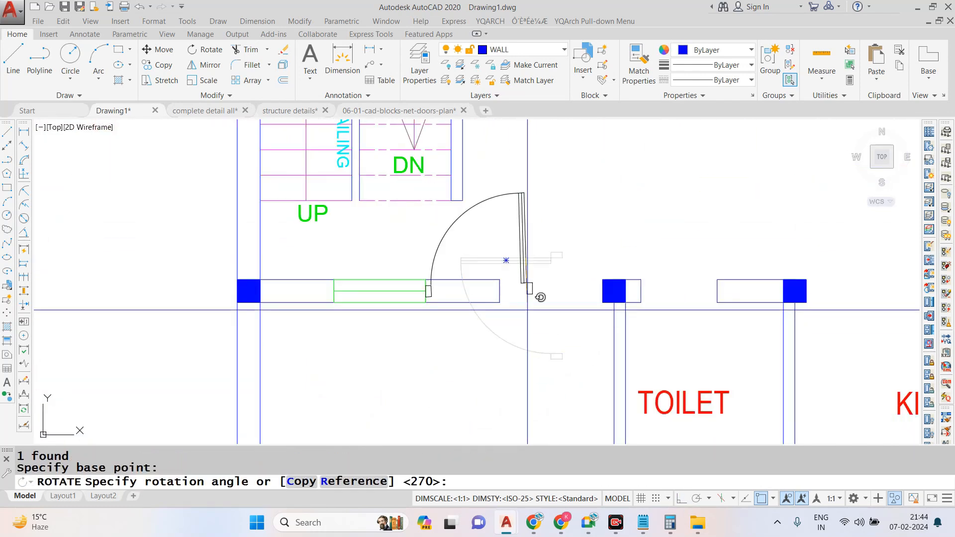
pyautogui.click(543, 416)
# - Move the rotated door horizontally by its arc-side jamb onto the end of the drawing room wall beside the window
pyautogui.click(530, 294)
pyautogui.write('m')
pyautogui.press('Return')
pyautogui.scroll(4, 530, 291)
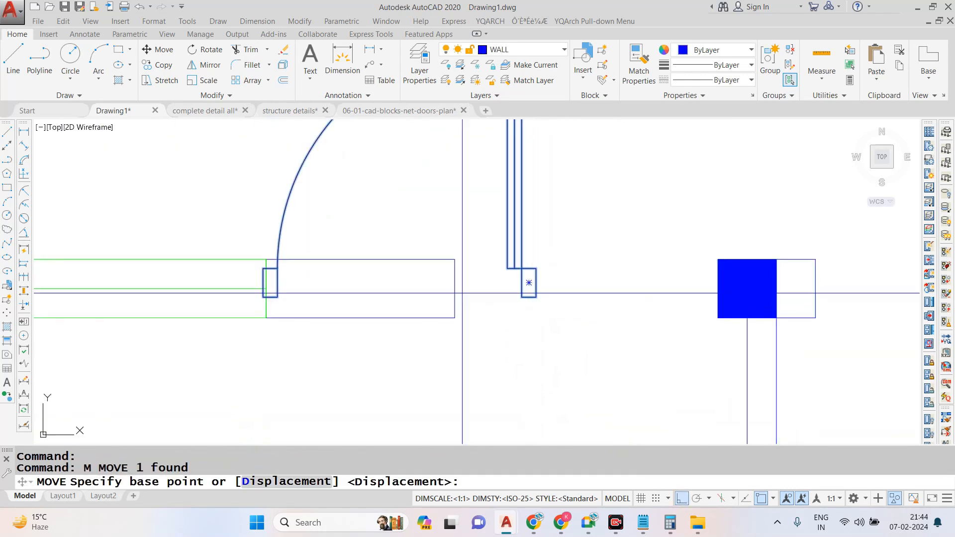
pyautogui.click(264, 283)
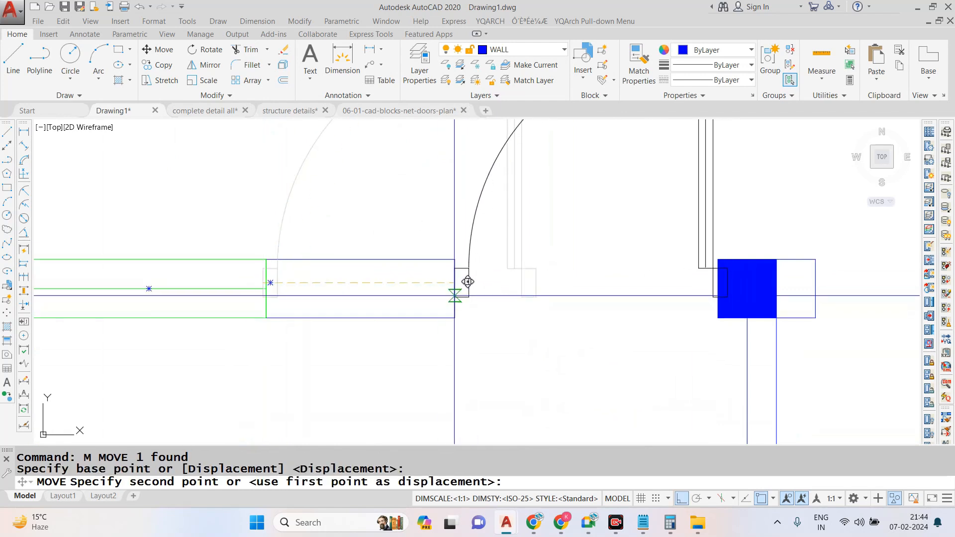
pyautogui.click(456, 292)
pyautogui.scroll(-4, 457, 294)
pyautogui.scroll(6, 470, 314)
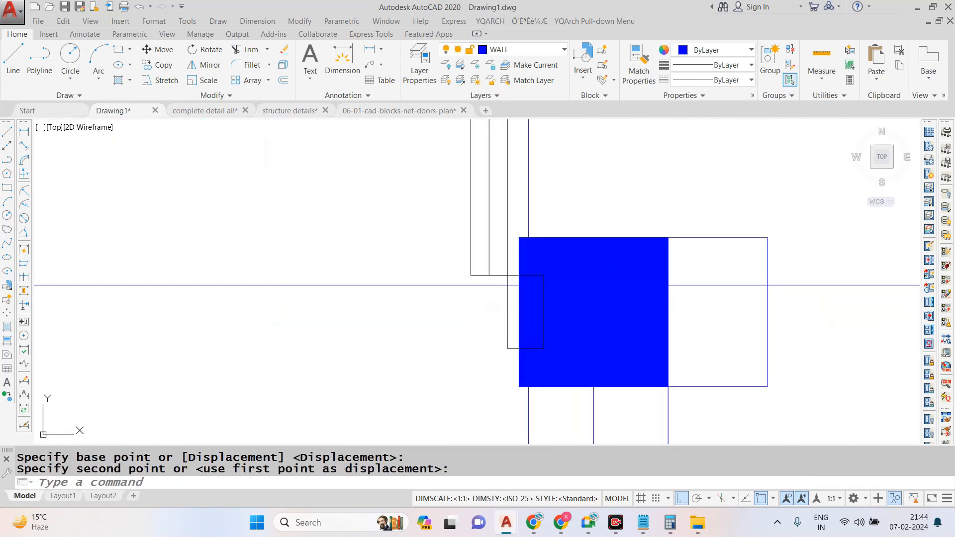
# - Send the drawing room door to the back of the draw order, behind the column
pyautogui.scroll(-4, 485, 308)
pyautogui.click(520, 258)
pyautogui.click(439, 220)
pyautogui.rightClick(440, 214)
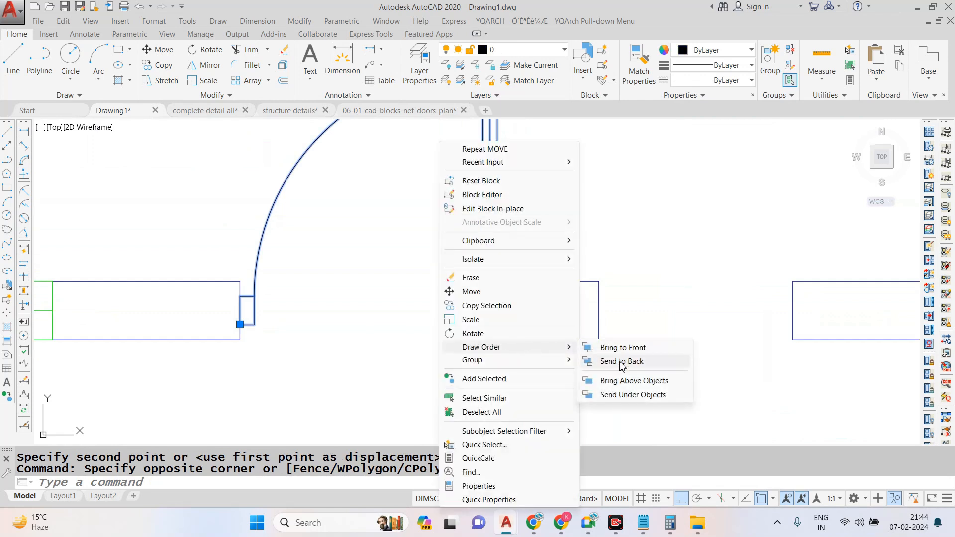
pyautogui.click(622, 362)
pyautogui.scroll(-2, 468, 293)
pyautogui.click(495, 243)
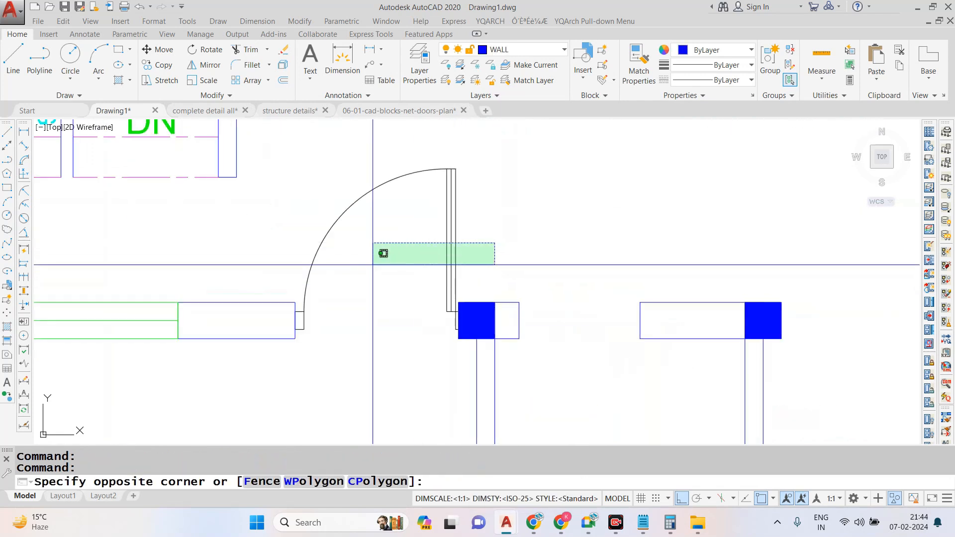
pyautogui.click(373, 264)
pyautogui.write('MI')
pyautogui.press('Return')
pyautogui.scroll(-5, 448, 294)
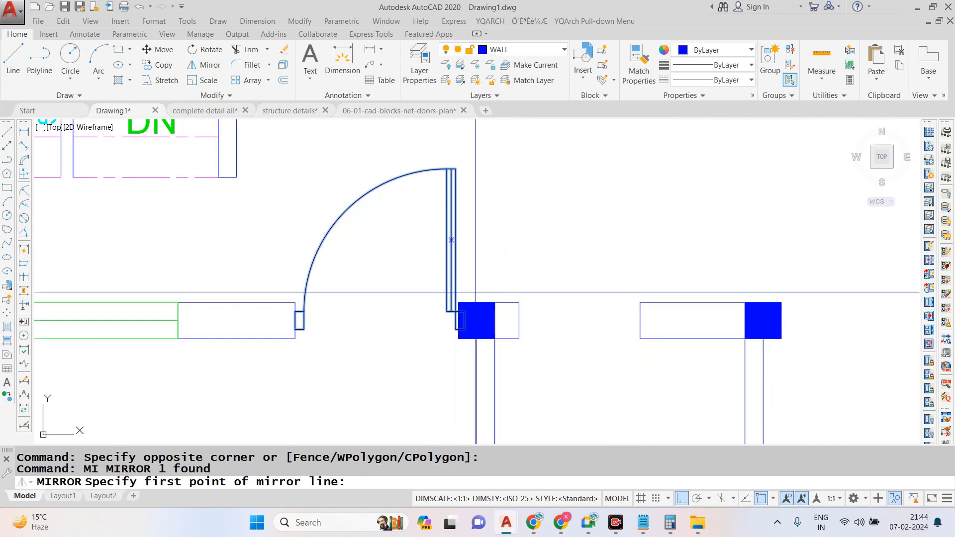
pyautogui.press('Escape')
# - Copy the upper toilet's door from its arc-side jamb to the lower toilet's opening, with Ortho off
pyautogui.scroll(6, 496, 158)
pyautogui.click(469, 210)
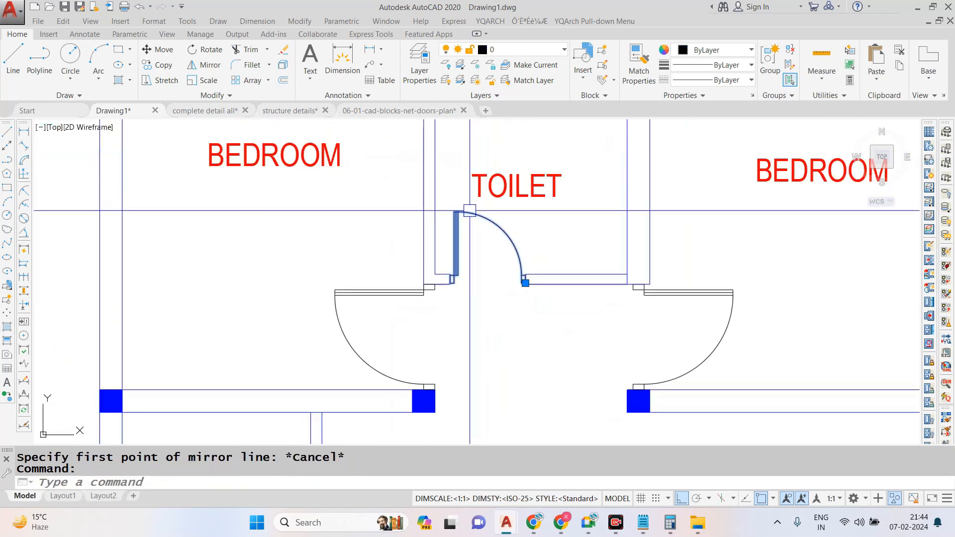
pyautogui.write('CO')
pyautogui.press('Return')
pyautogui.scroll(2, 492, 296)
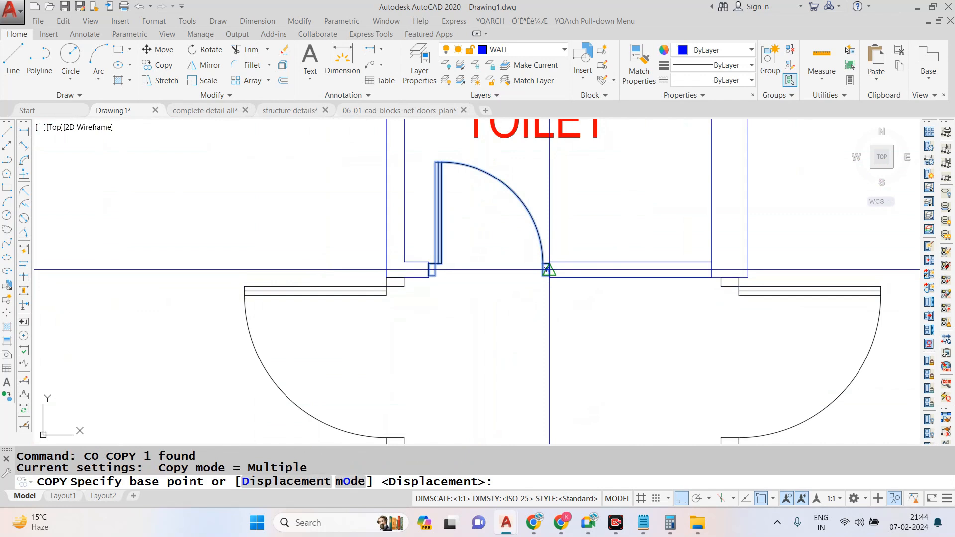
pyautogui.click(547, 270)
pyautogui.scroll(-5, 516, 194)
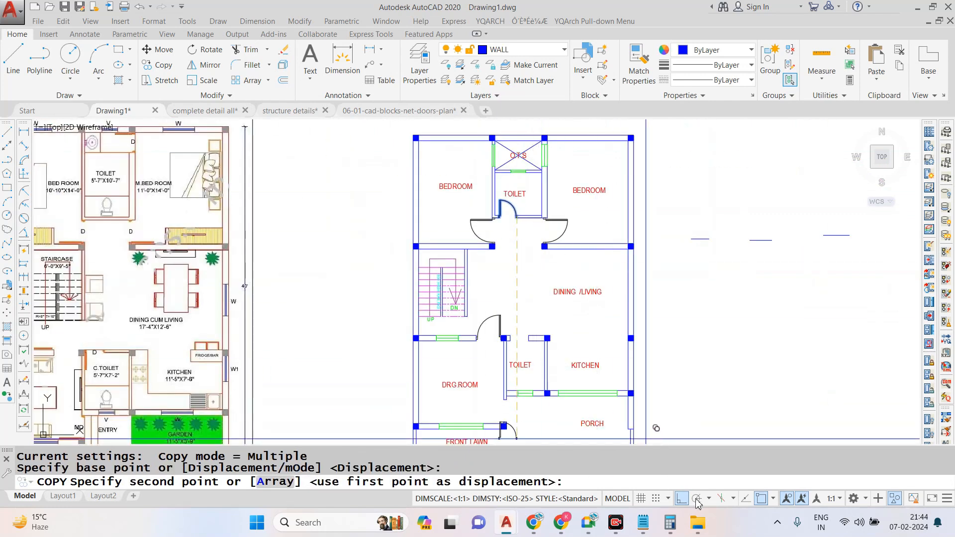
pyautogui.scroll(6, 547, 324)
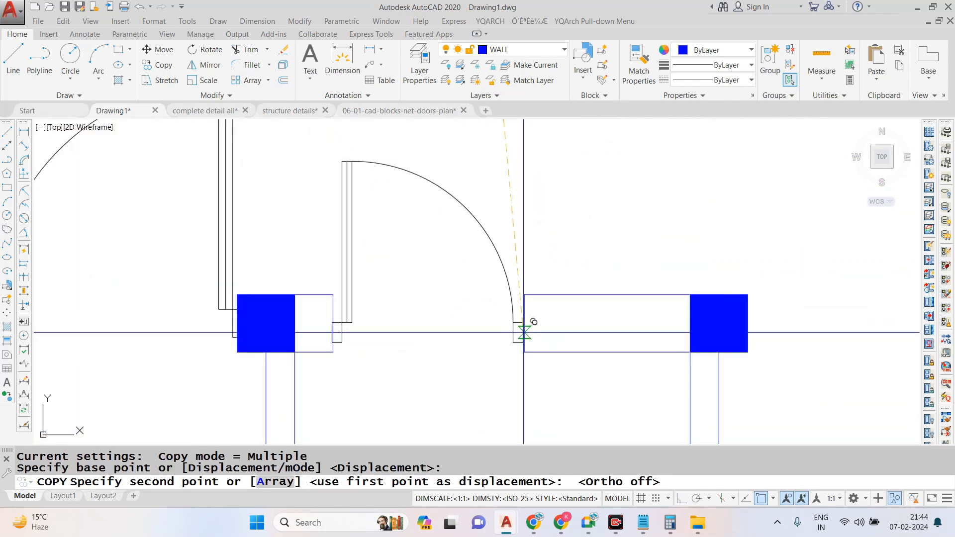
pyautogui.click(506, 314)
pyautogui.press('Escape')
# - Move the copied lower toilet door by its hinge-side jamb midpoint onto the midpoint of the adjoining wall end
pyautogui.click(356, 301)
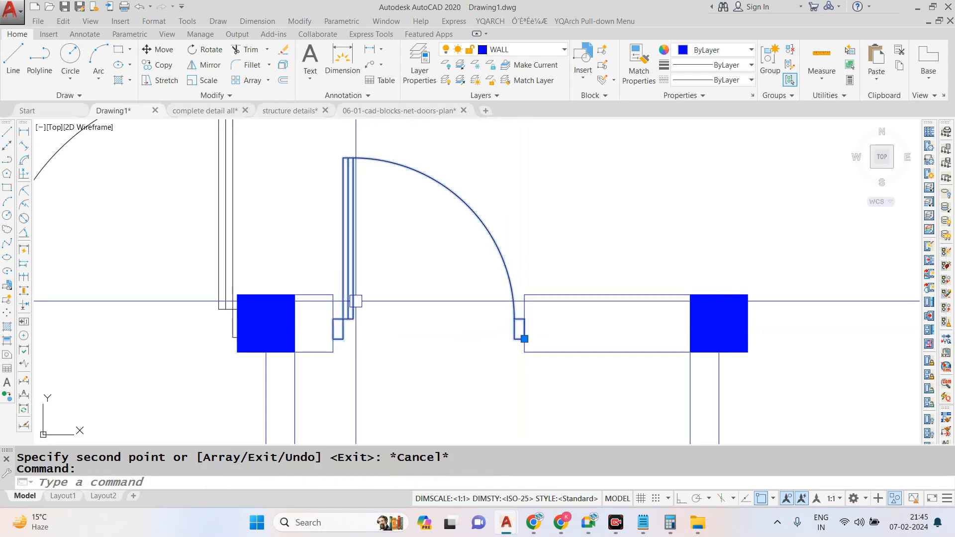
pyautogui.write('m')
pyautogui.press('Return')
pyautogui.scroll(2, 342, 332)
pyautogui.click(350, 326)
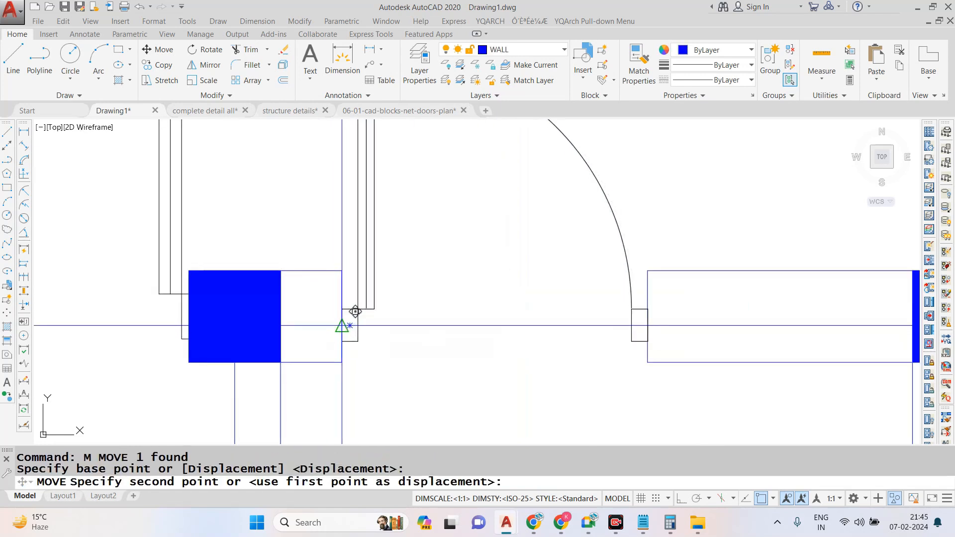
pyautogui.click(355, 311)
pyautogui.scroll(-6, 543, 324)
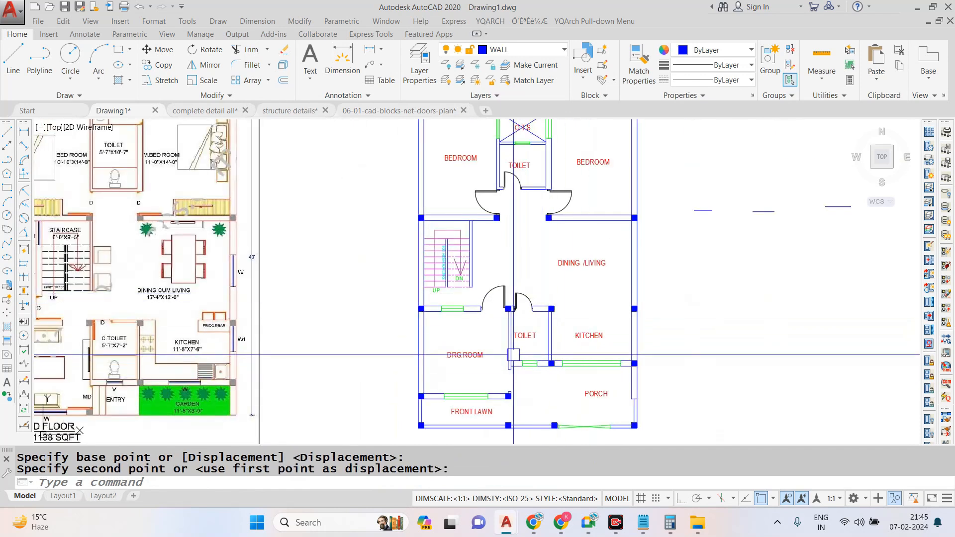
# - Copy the drawing room's upper door down to the entrance opening between the drawing room and the porch
pyautogui.scroll(6, 499, 292)
pyautogui.press('space')
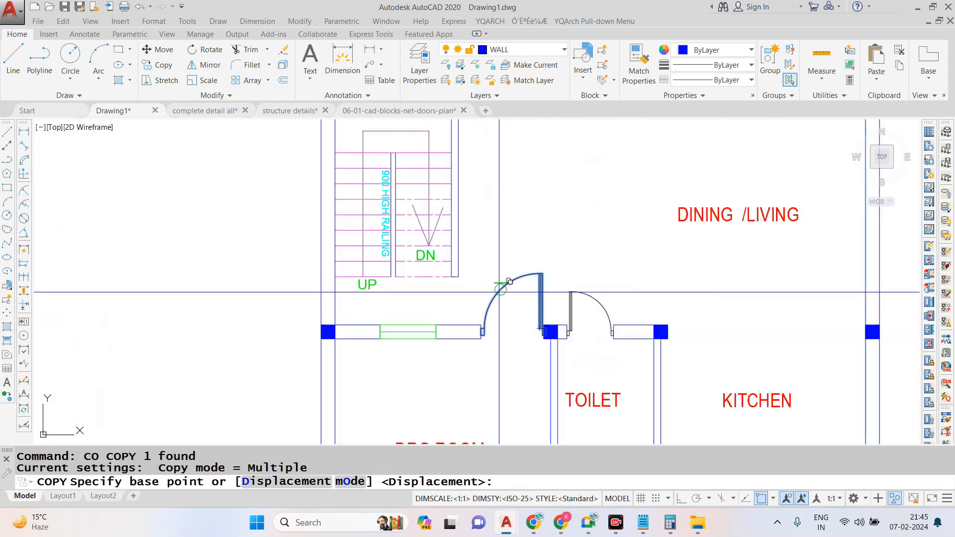
pyautogui.click(499, 291)
pyautogui.scroll(-4, 493, 279)
pyautogui.scroll(6, 499, 332)
pyautogui.click(522, 345)
pyautogui.press('Escape')
# - Rotate the copied entrance door by 90° with Ortho on
pyautogui.click(640, 371)
pyautogui.click(568, 397)
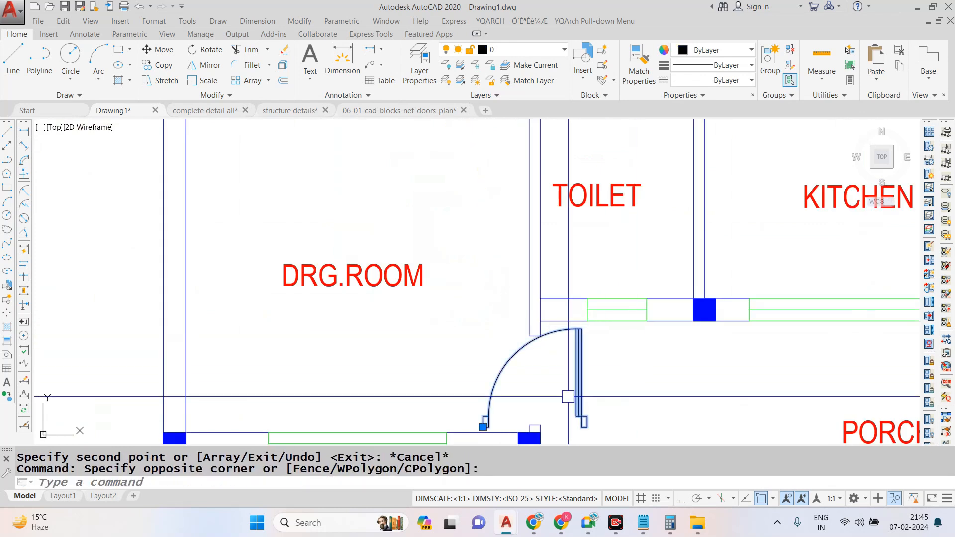
pyautogui.write('ro')
pyautogui.press('space')
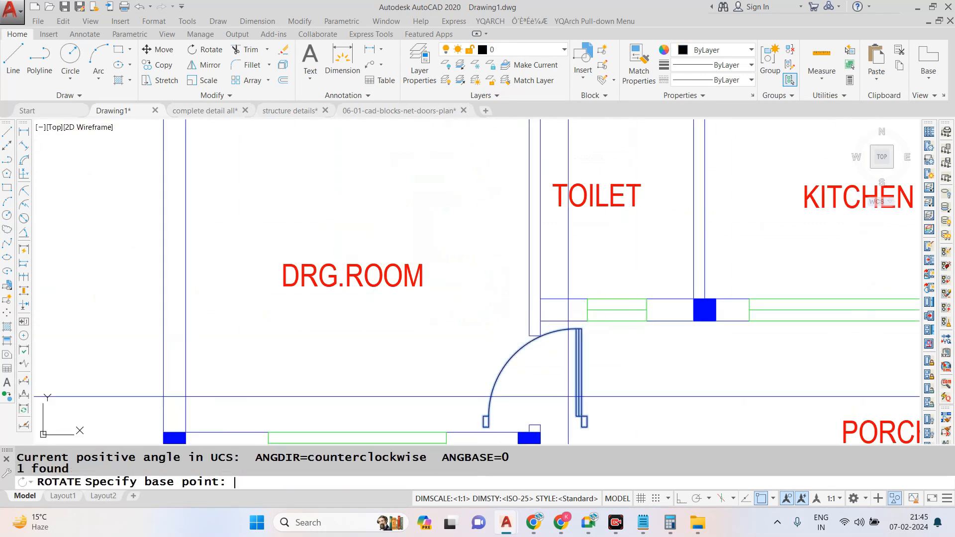
pyautogui.click(563, 401)
pyautogui.click(686, 499)
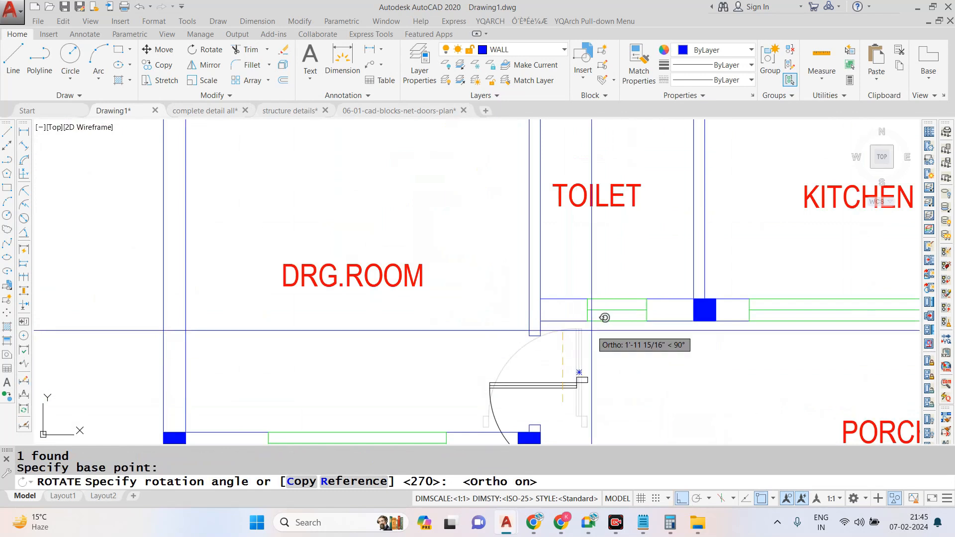
pyautogui.click(576, 273)
# - Move the rotated entrance door by its hinge-side jamb onto the wall end above the entrance opening
pyautogui.scroll(-4, 575, 273)
pyautogui.scroll(4, 562, 310)
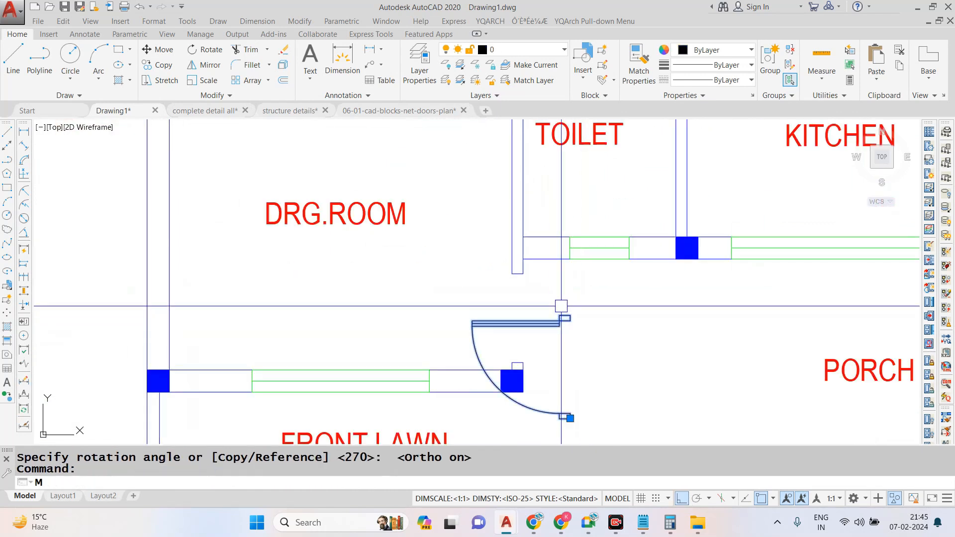
pyautogui.press('space')
pyautogui.scroll(5, 561, 306)
pyautogui.click(574, 347)
pyautogui.click(383, 181)
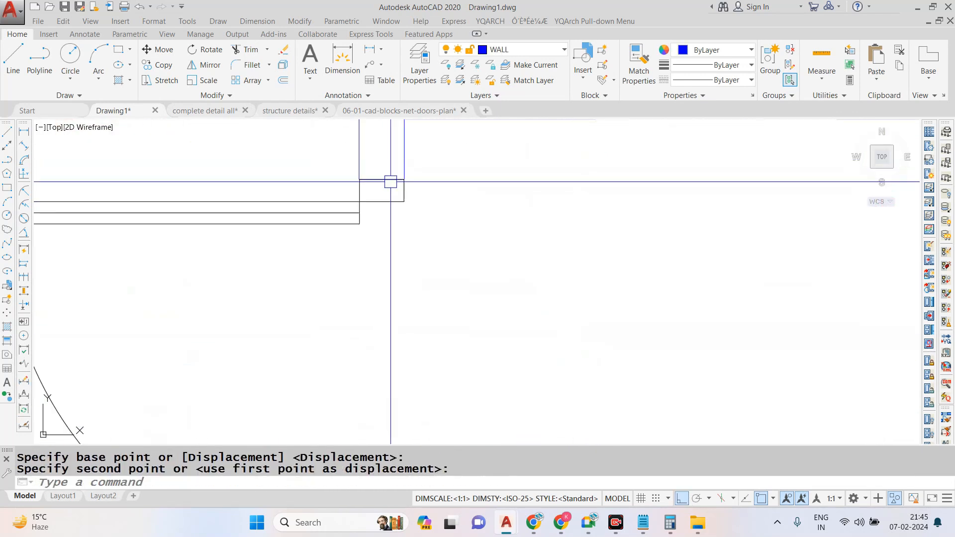
# - Scale the entrance door from its upper jamb midpoint by reference, picking the door's full jamb-to-jamb width as the reference length
pyautogui.scroll(-3, 496, 218)
pyautogui.click(389, 338)
pyautogui.write('S')
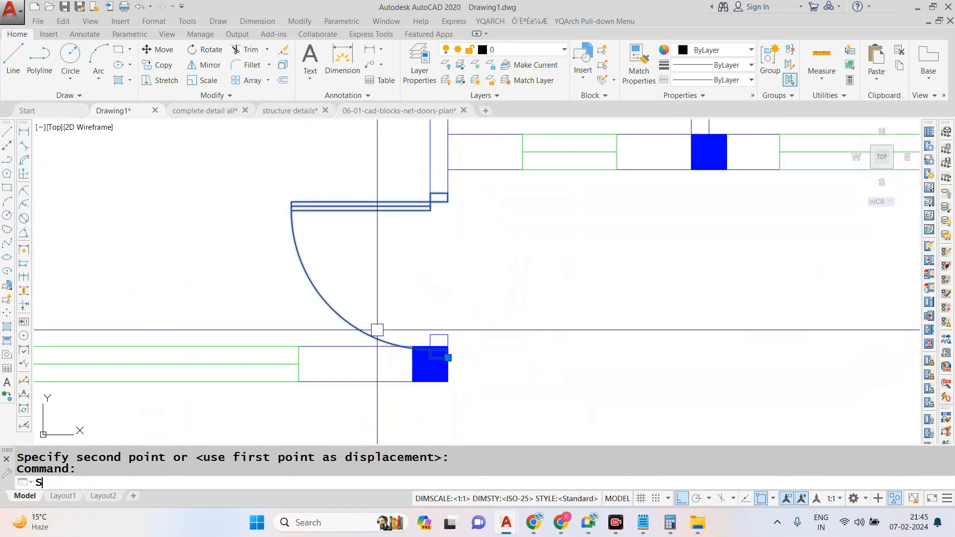
pyautogui.write('C')
pyautogui.press('Return')
pyautogui.scroll(3, 437, 199)
pyautogui.click(438, 201)
pyautogui.write('R')
pyautogui.press('Return')
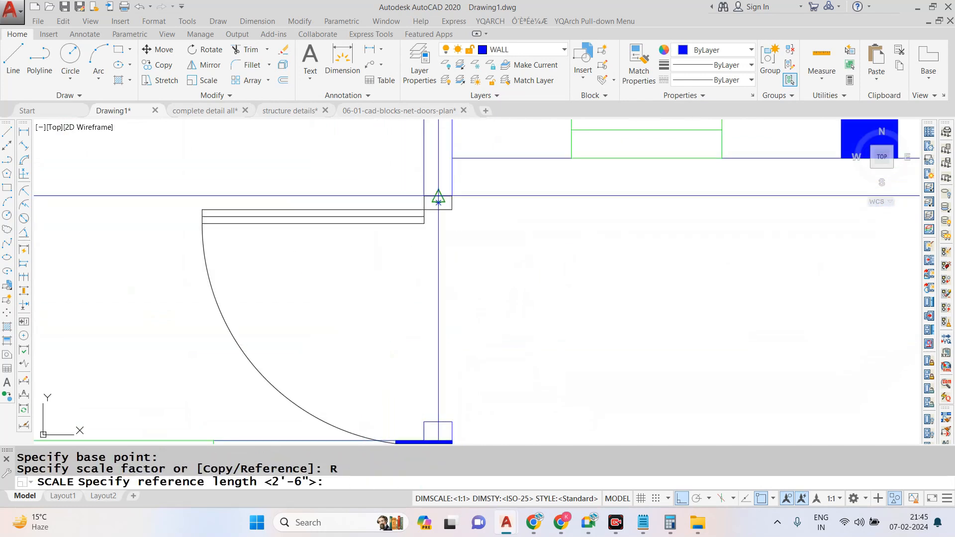
pyautogui.click(438, 201)
pyautogui.scroll(-3, 437, 348)
pyautogui.scroll(4, 433, 404)
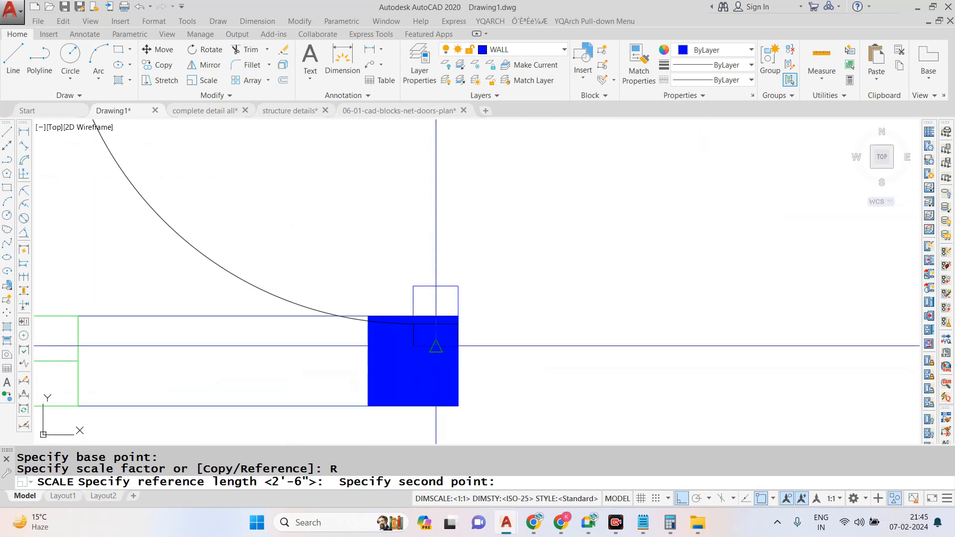
pyautogui.click(436, 345)
# - Define the entrance door's new scaled length by two points, from the upper wall end to the column's top face
pyautogui.scroll(-3, 423, 343)
pyautogui.write('P')
pyautogui.press('Return')
pyautogui.scroll(4, 435, 227)
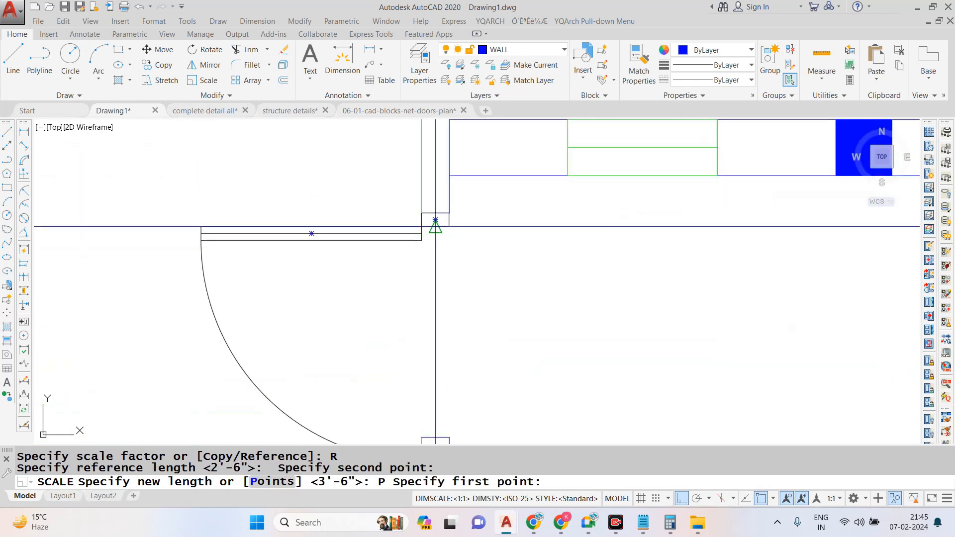
pyautogui.scroll(2, 435, 219)
pyautogui.click(436, 213)
pyautogui.scroll(-3, 436, 213)
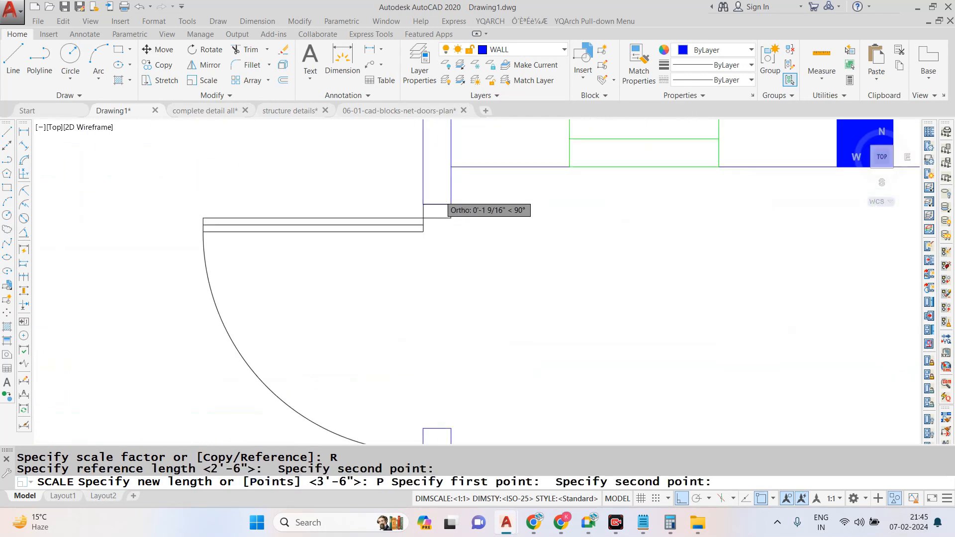
pyautogui.scroll(4, 442, 326)
pyautogui.click(455, 321)
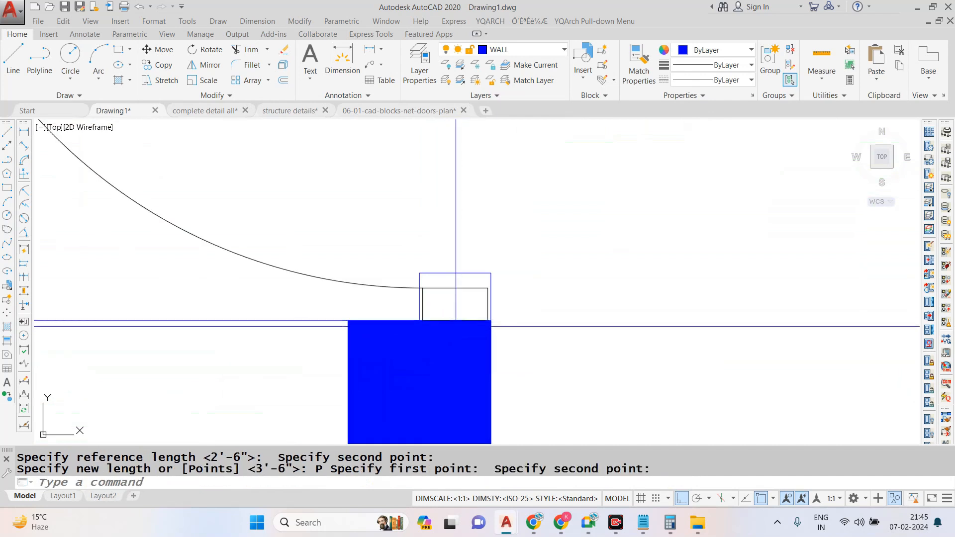
# - Put the upper toilet door and the left-hand bedroom door on the DOORS layer
pyautogui.scroll(-5, 455, 343)
pyautogui.scroll(2, 449, 276)
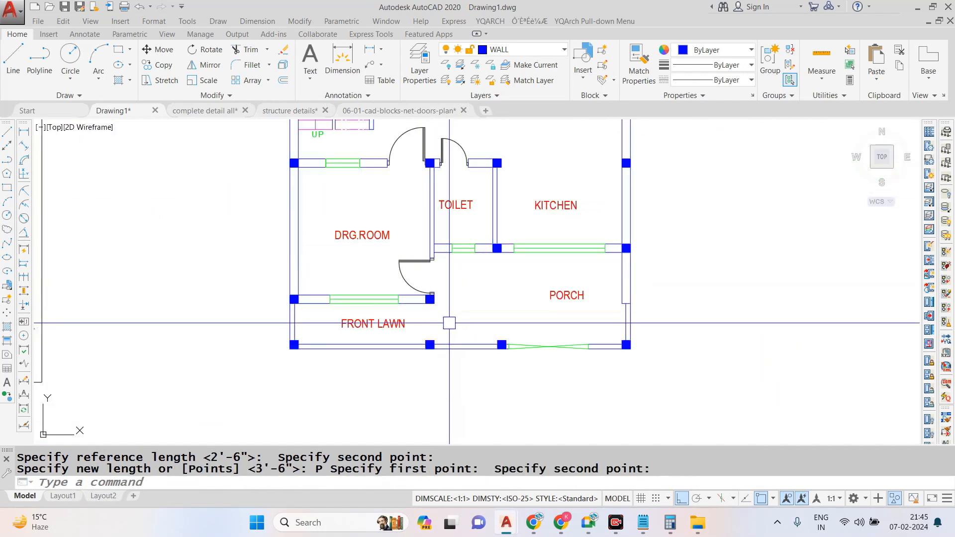
pyautogui.scroll(-4, 536, 340)
pyautogui.scroll(8, 494, 186)
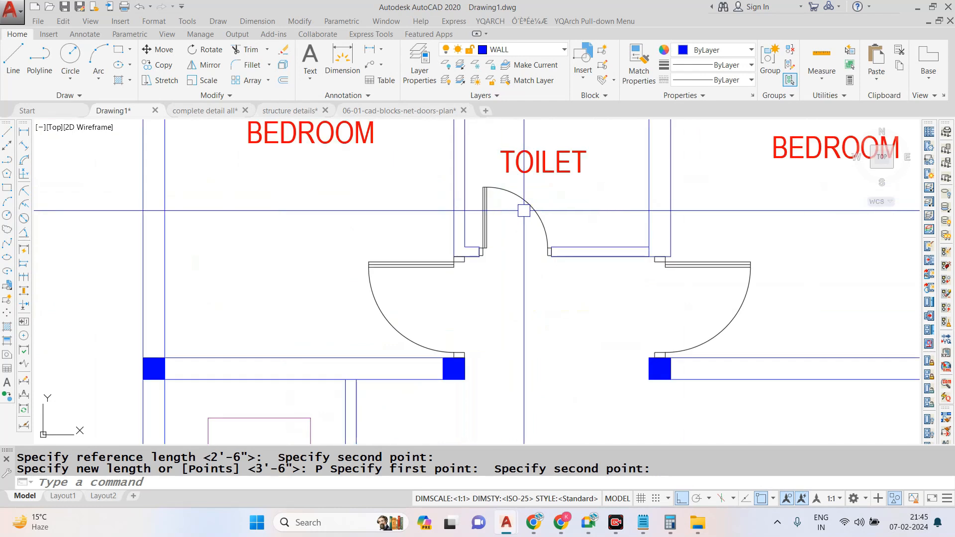
pyautogui.click(524, 208)
pyautogui.click(422, 267)
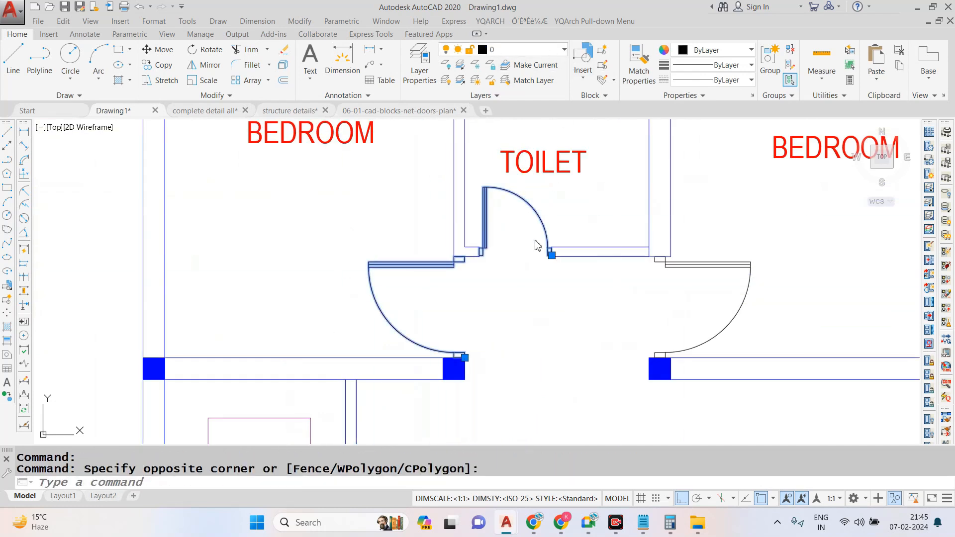
pyautogui.click(503, 49)
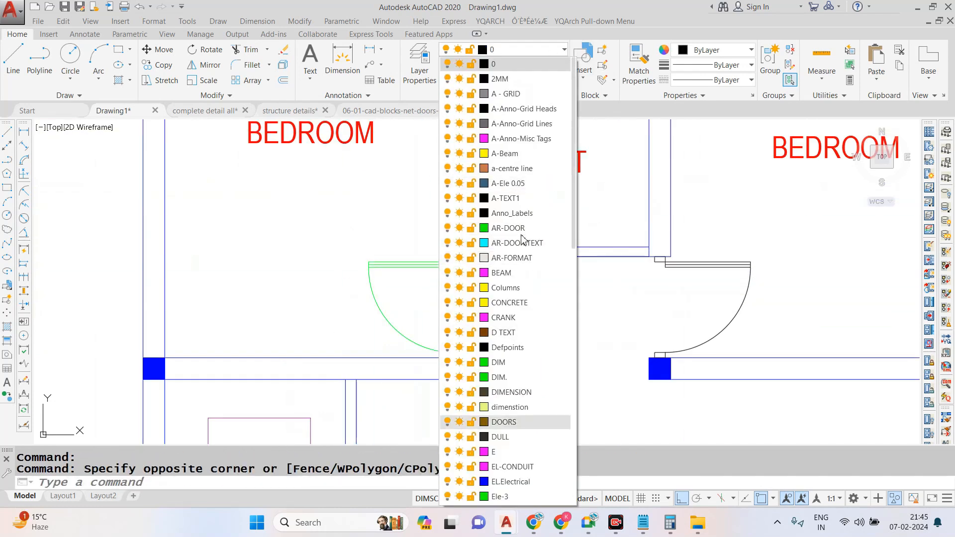
pyautogui.click(485, 423)
pyautogui.press('Escape')
pyautogui.press('Escape')
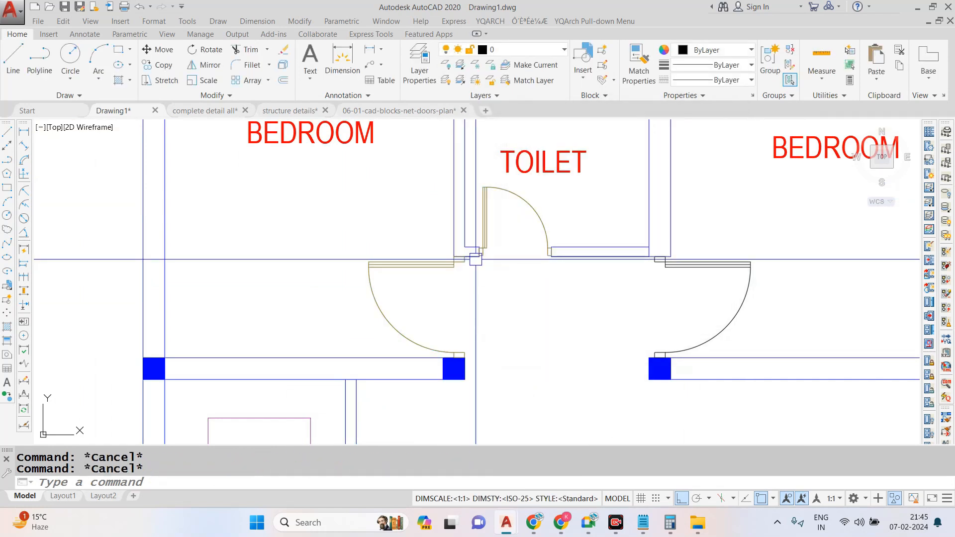
# - Try to match the upper toilet door's properties onto the remaining doors of the plan
pyautogui.click(485, 215)
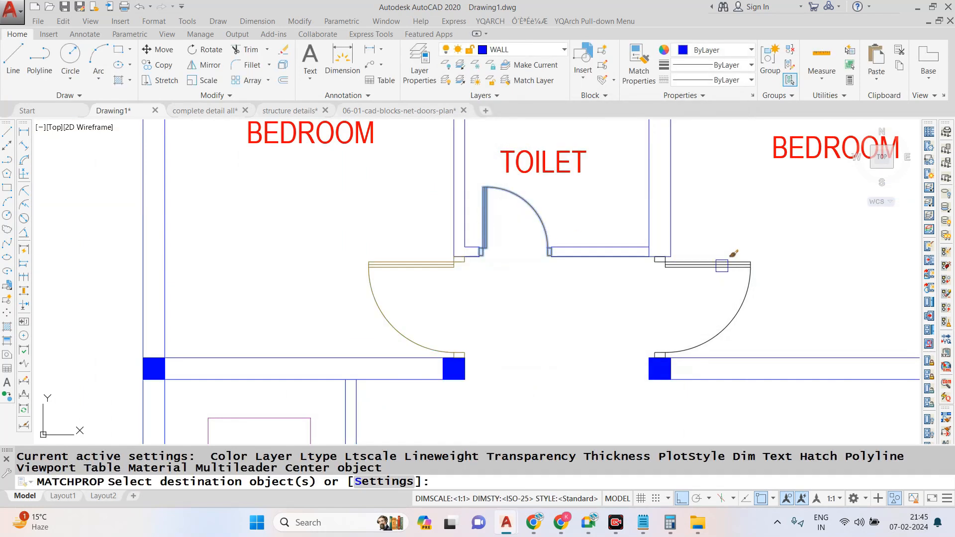
pyautogui.scroll(-6, 577, 174)
pyautogui.scroll(6, 547, 273)
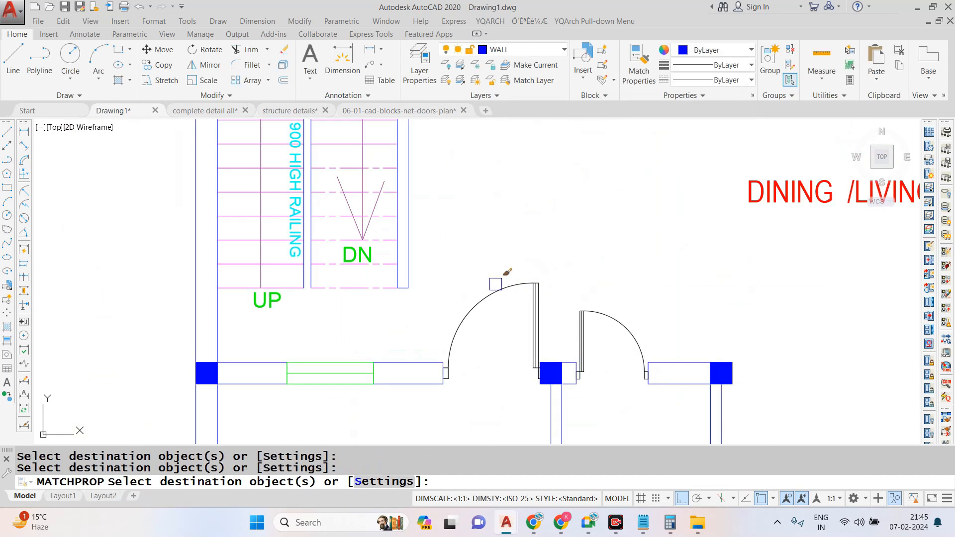
pyautogui.click(607, 327)
pyautogui.click(556, 267)
pyautogui.click(492, 315)
pyautogui.scroll(-6, 547, 224)
pyautogui.scroll(4, 543, 324)
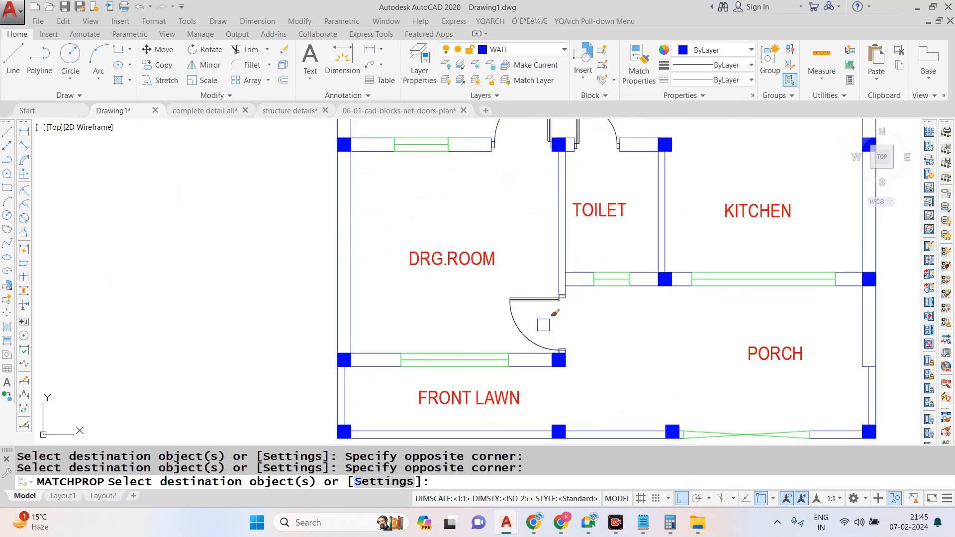
pyautogui.scroll(6, 554, 287)
pyautogui.press('Escape')
# - Put the entrance, drawing room, lower toilet and right-hand bedroom doors on the DOORS layer
pyautogui.scroll(-4, 513, 333)
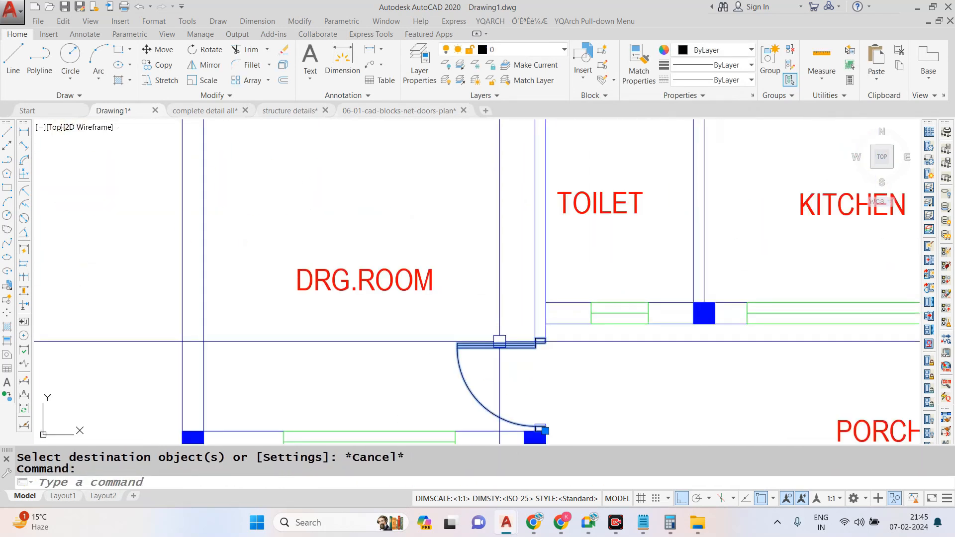
pyautogui.scroll(-5, 500, 350)
pyautogui.scroll(4, 513, 298)
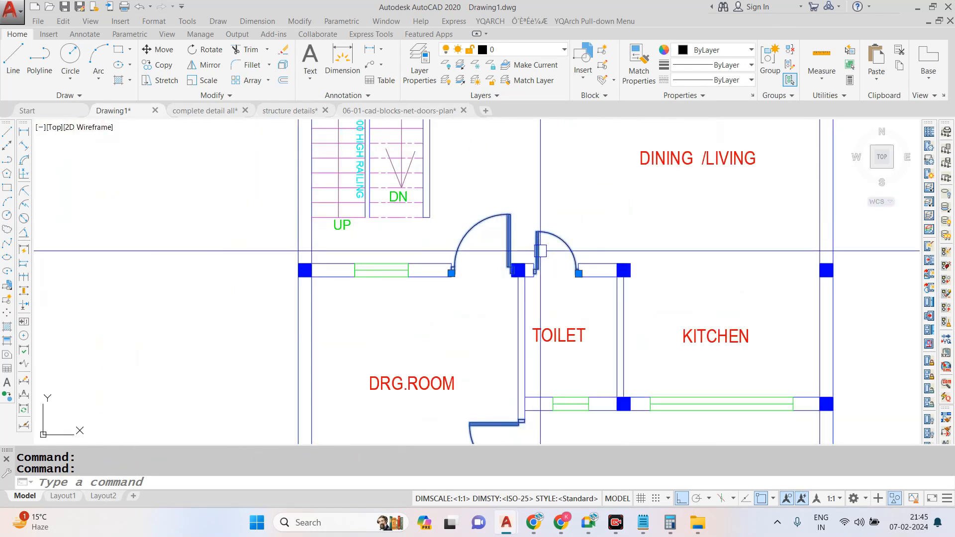
pyautogui.scroll(-3, 526, 183)
pyautogui.scroll(4, 526, 183)
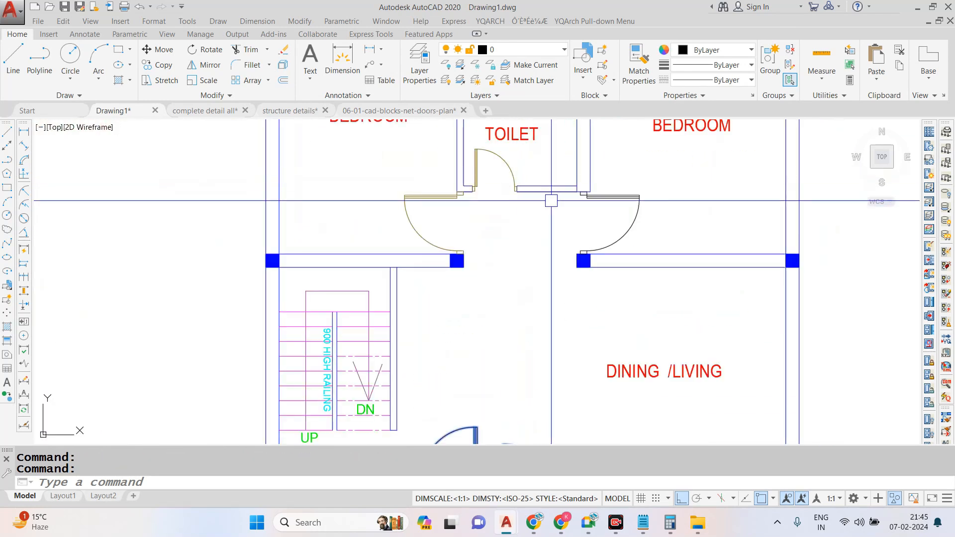
pyautogui.click(515, 50)
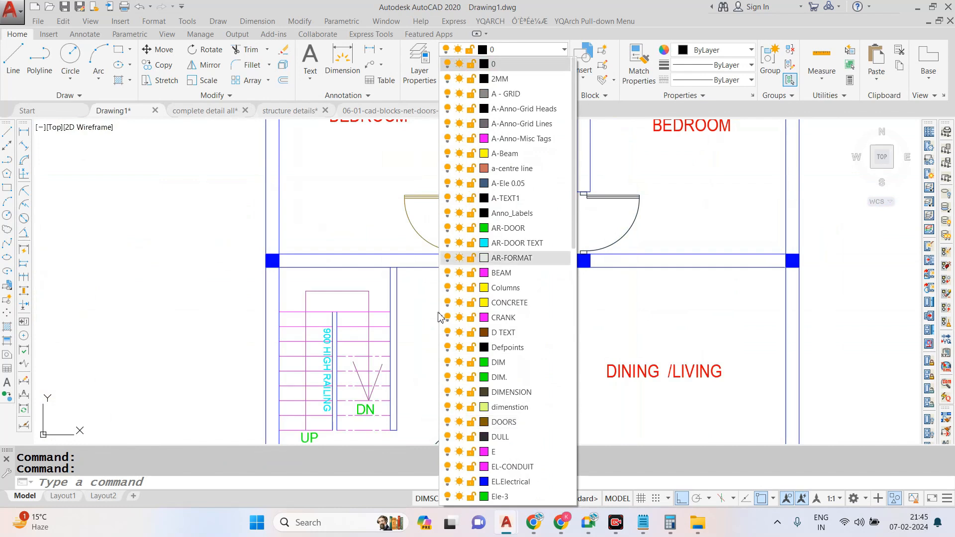
pyautogui.click(504, 422)
pyautogui.press('Escape')
# - Erase the three stray short lines beside the floor plan
pyautogui.scroll(-4, 559, 244)
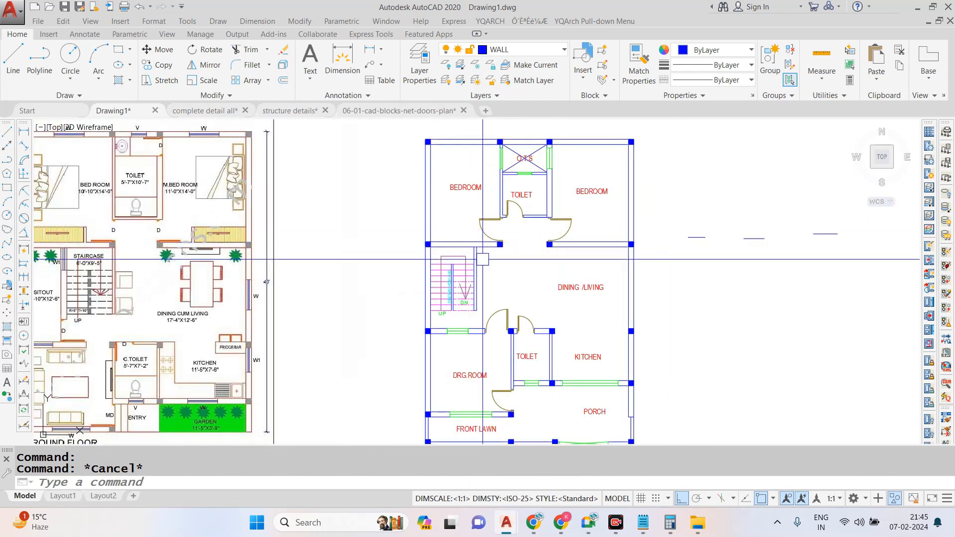
pyautogui.scroll(-3, 477, 204)
pyautogui.scroll(5, 474, 219)
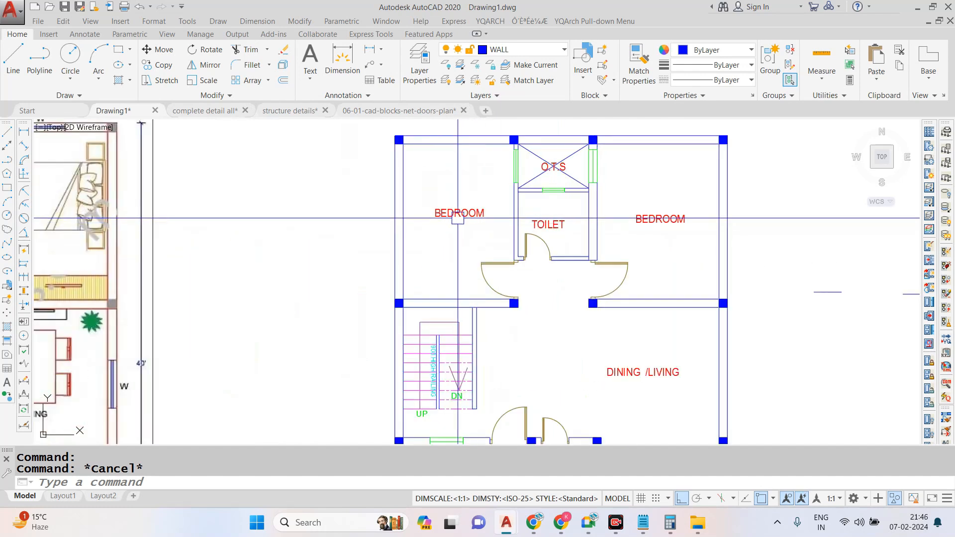
pyautogui.scroll(-3, 459, 217)
pyautogui.scroll(2, 727, 248)
pyautogui.click(726, 214)
pyautogui.click(506, 316)
pyautogui.write('e')
pyautogui.press('Return')
pyautogui.scroll(-2, 621, 275)
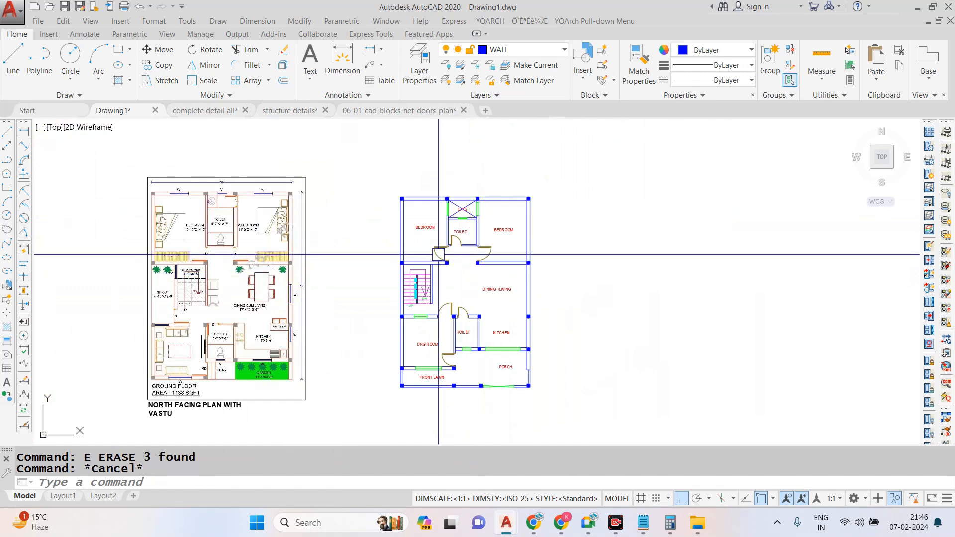
pyautogui.scroll(6, 437, 256)
pyautogui.scroll(-2, 434, 249)
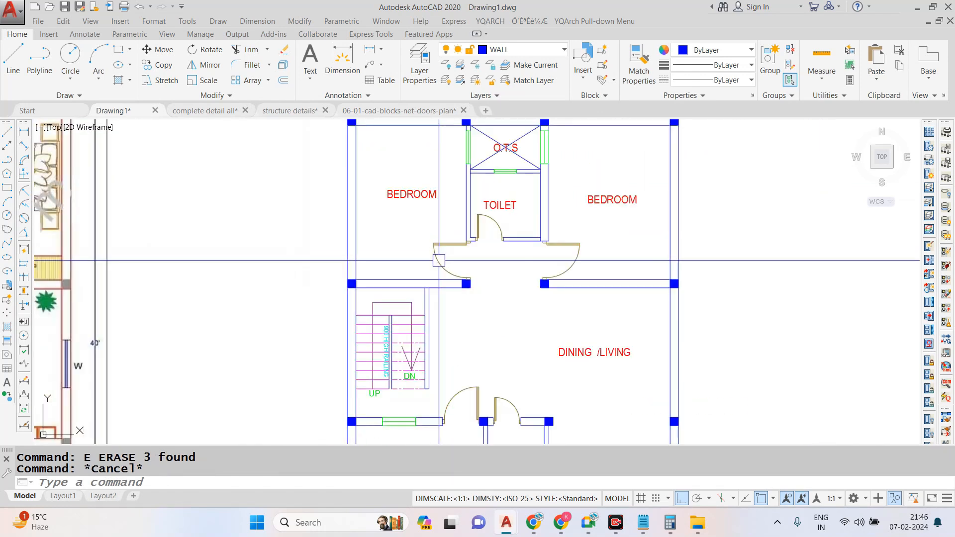
pyautogui.scroll(8, 444, 257)
pyautogui.write('c')
pyautogui.press('Return')
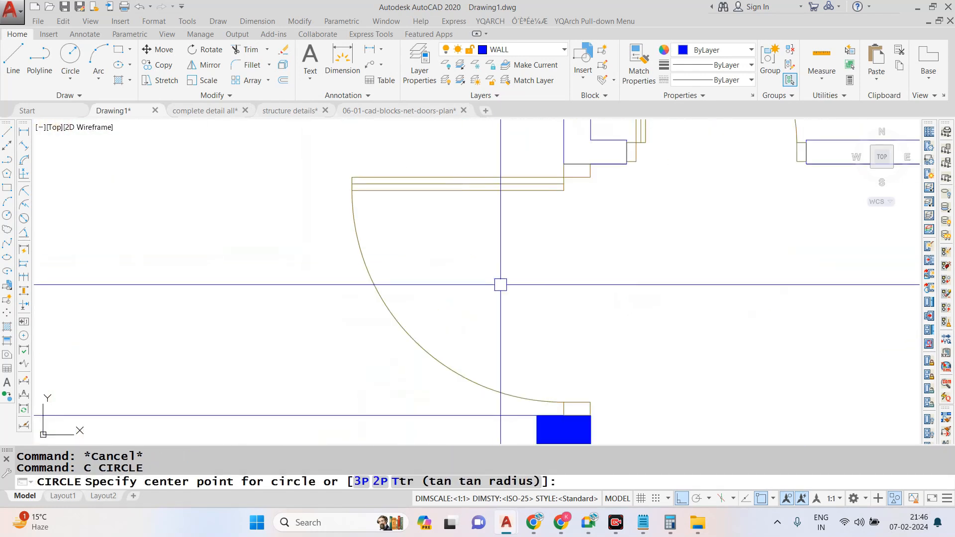
pyautogui.press('Escape')
pyautogui.press('Escape')
# - Write the multiline text D1 with a height of 7" inside the left-hand bedroom door's swing
pyautogui.write('mt')
pyautogui.press('Return')
pyautogui.click(460, 262)
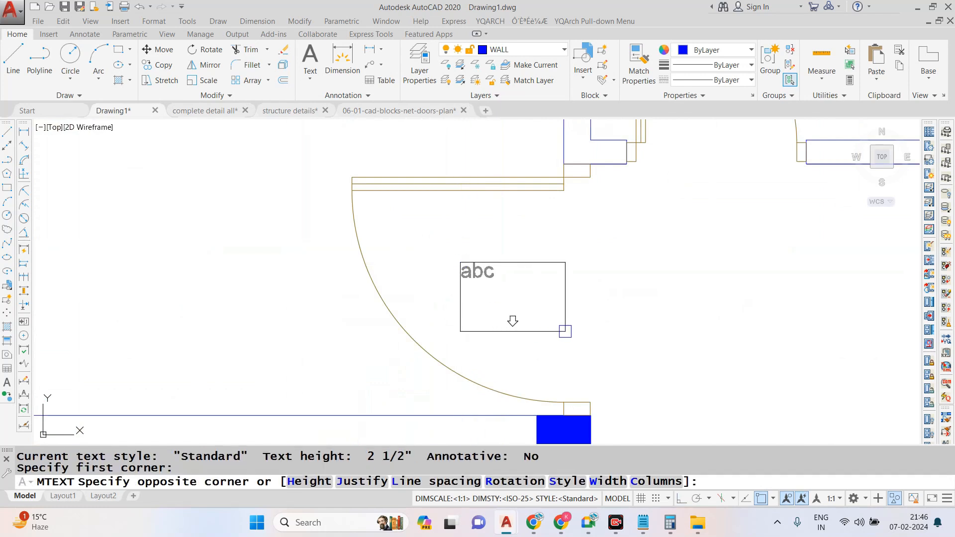
pyautogui.click(570, 337)
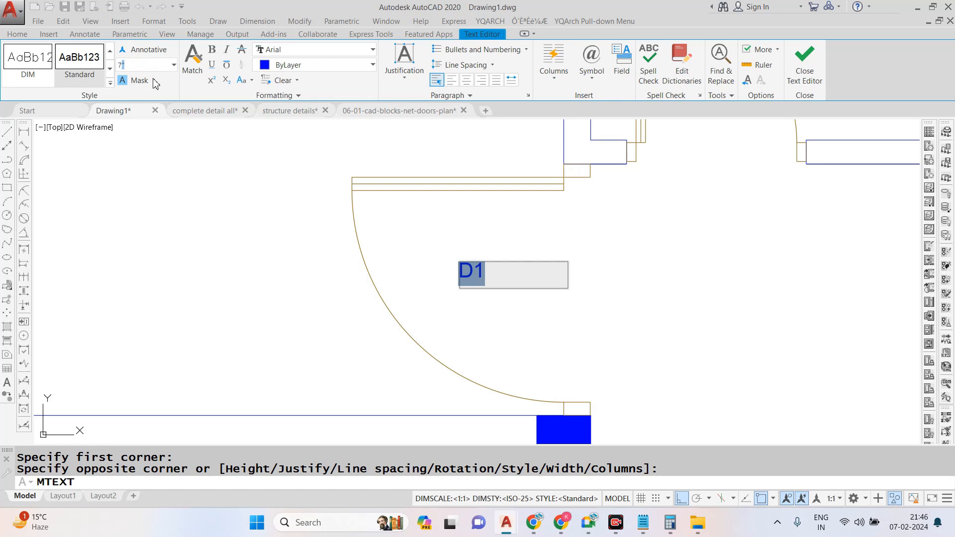
pyautogui.press('Return')
pyautogui.click(347, 229)
pyautogui.press('Escape')
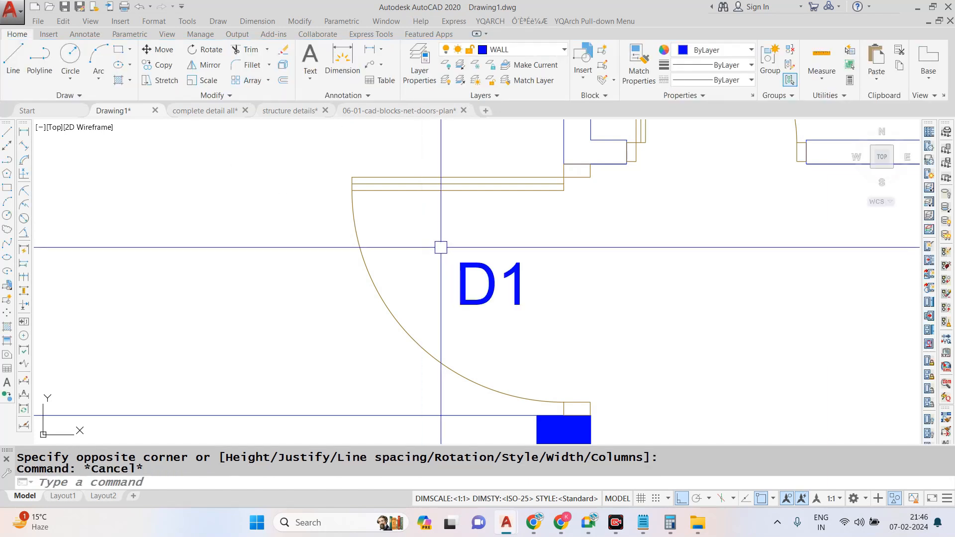
# - Draw a circle with a radius of about 7" around the D1 text
pyautogui.write('c')
pyautogui.press('Return')
pyautogui.scroll(3, 486, 292)
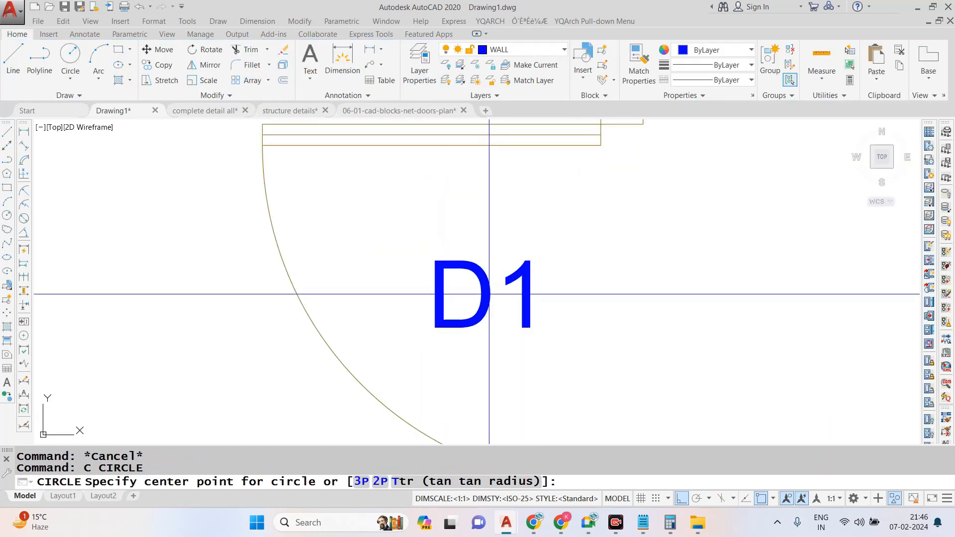
pyautogui.click(489, 294)
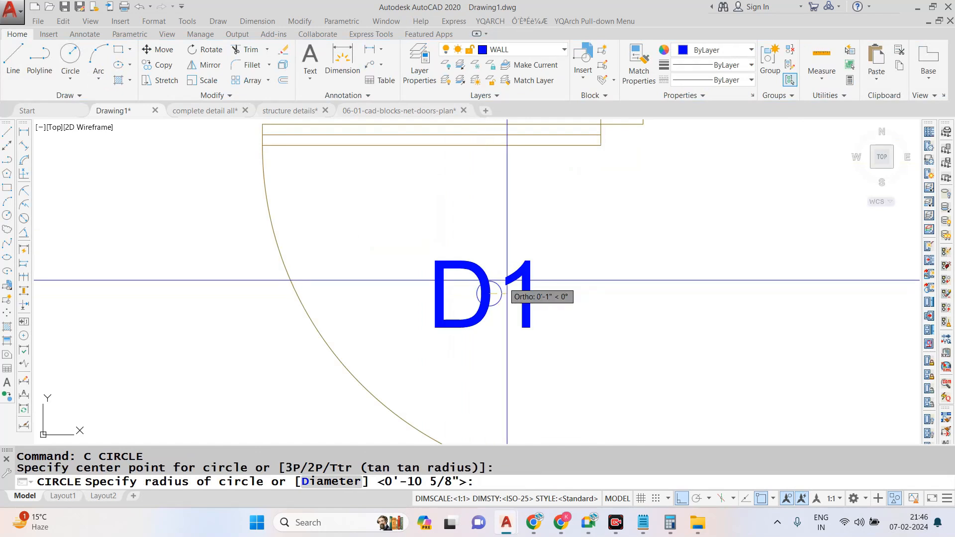
pyautogui.click(559, 358)
pyautogui.scroll(-3, 575, 267)
pyautogui.scroll(3, 566, 269)
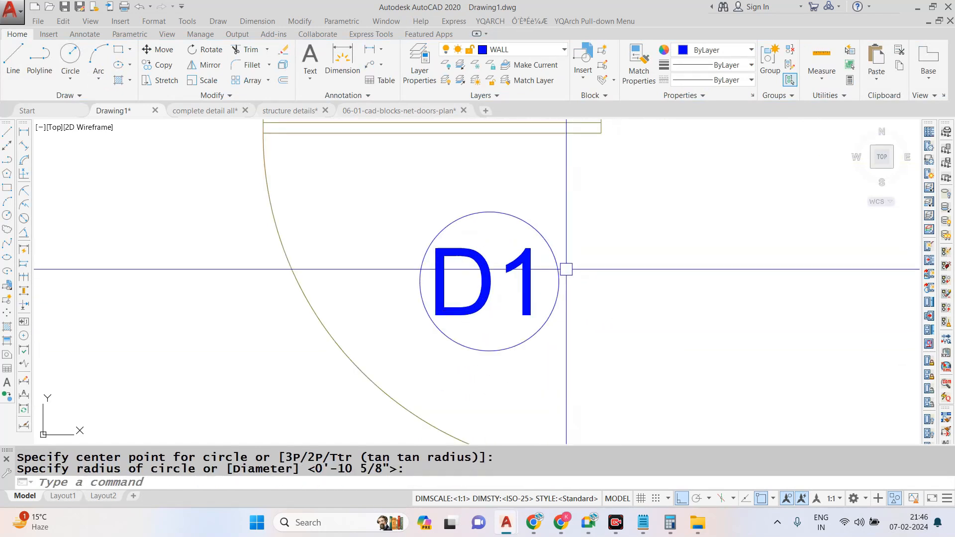
# - Put the D1 text and its circle on the ELEVATION 01 layer
pyautogui.click(589, 187)
pyautogui.click(390, 367)
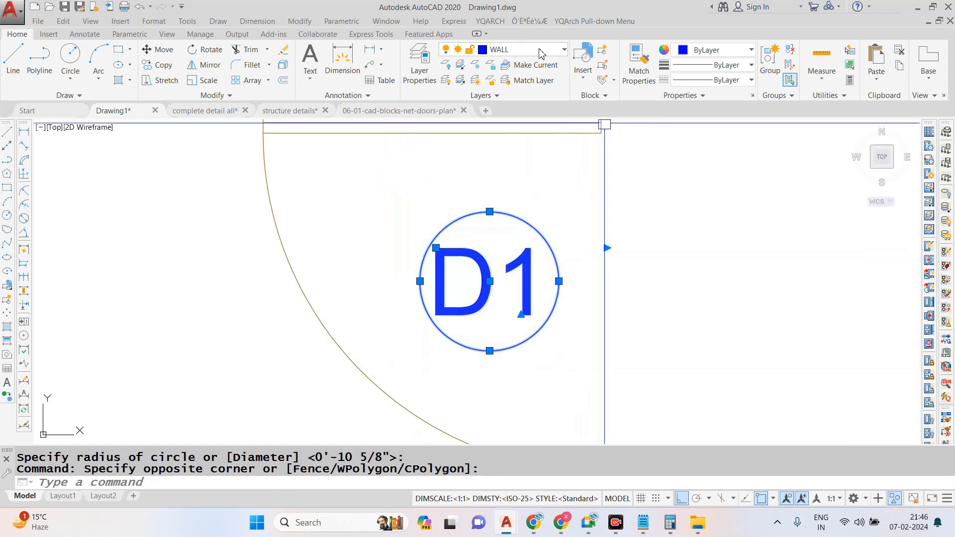
pyautogui.click(522, 49)
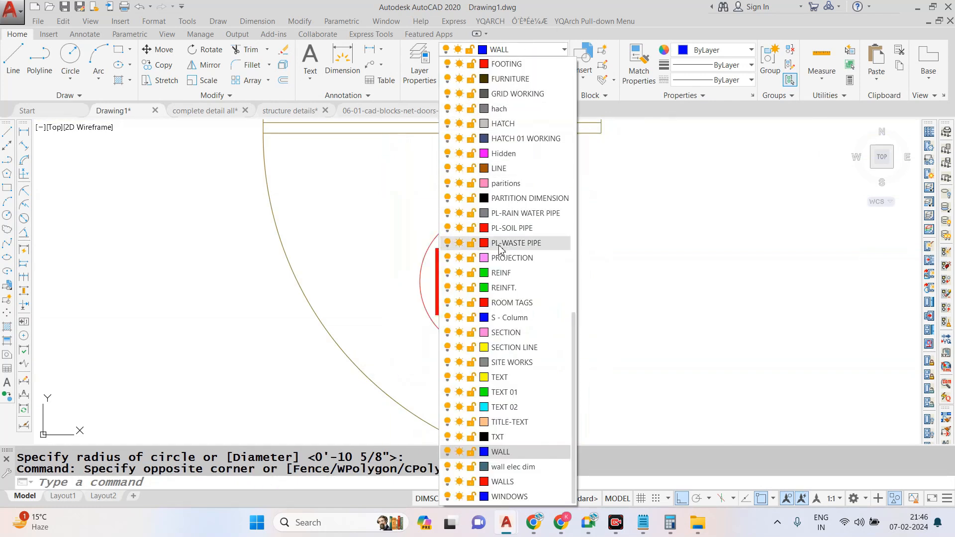
pyautogui.scroll(7, 501, 249)
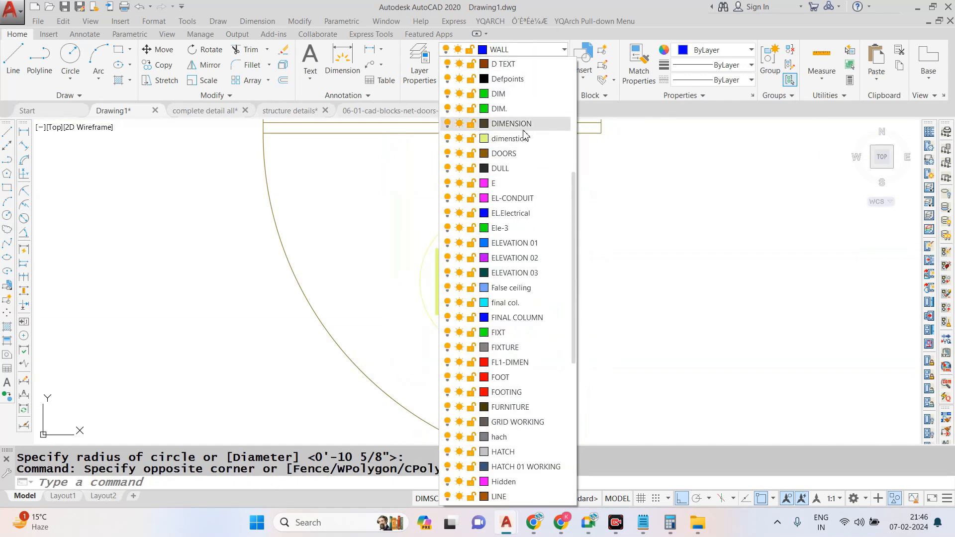
pyautogui.click(515, 244)
pyautogui.press('Escape')
# - Put the D1 text and its circle on the HATCH 01 WORKING layer
pyautogui.scroll(-4, 448, 276)
pyautogui.scroll(3, 448, 279)
pyautogui.scroll(2, 473, 259)
pyautogui.click(518, 186)
pyautogui.click(327, 325)
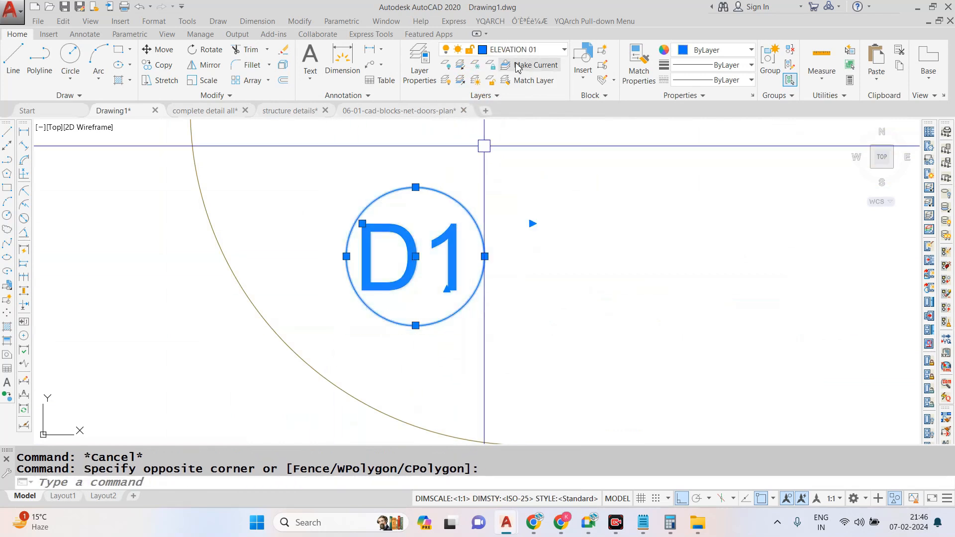
pyautogui.click(522, 49)
pyautogui.scroll(-1, 514, 281)
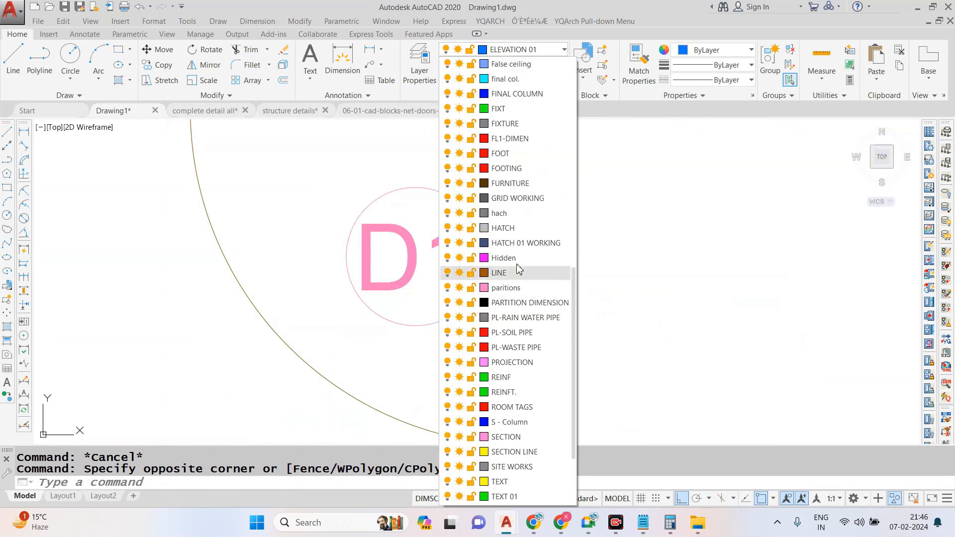
pyautogui.click(533, 243)
pyautogui.press('Escape')
# - Copy the circled D1 tag from the left-hand bedroom door straight across to the right-hand bedroom door
pyautogui.scroll(-2, 467, 274)
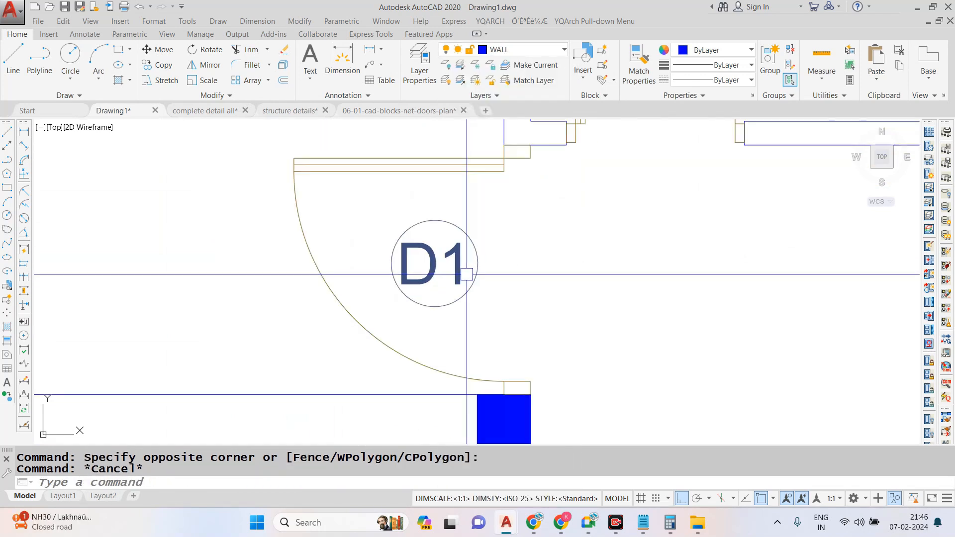
pyautogui.click(511, 207)
pyautogui.click(390, 314)
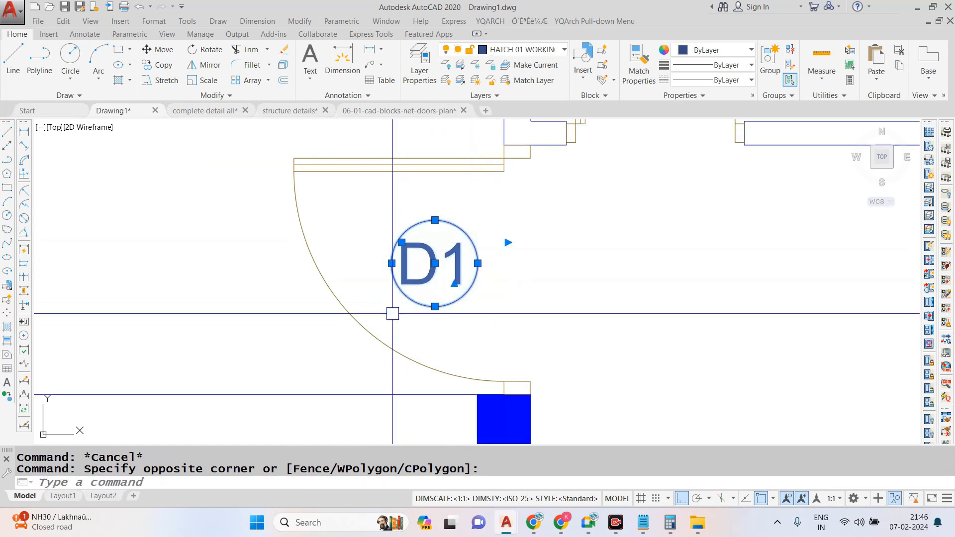
pyautogui.write('CO')
pyautogui.press('Return')
pyautogui.click(435, 264)
pyautogui.scroll(-2, 435, 264)
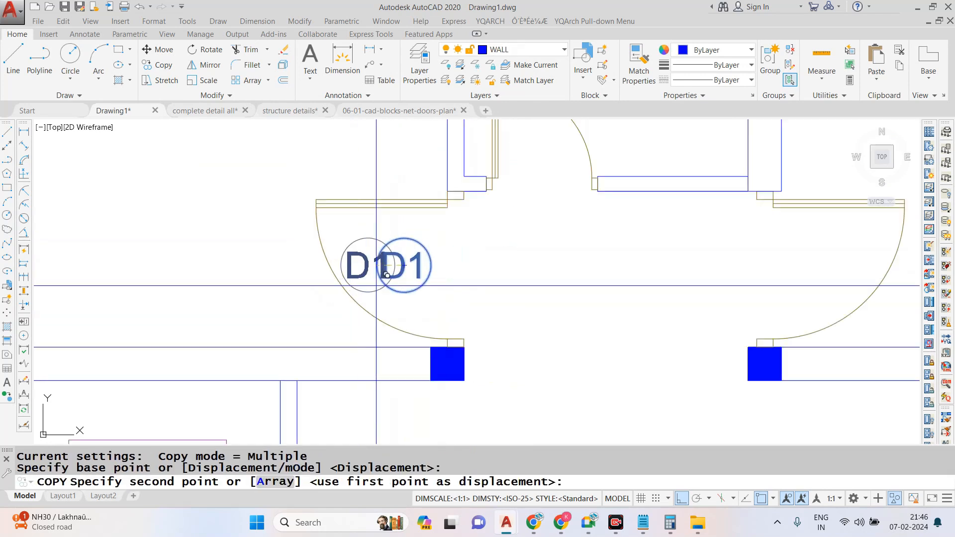
pyautogui.click(801, 265)
# - With Ortho off, place further copies of the D1 tag at the drawing room's upper and lower doors
pyautogui.scroll(-5, 480, 264)
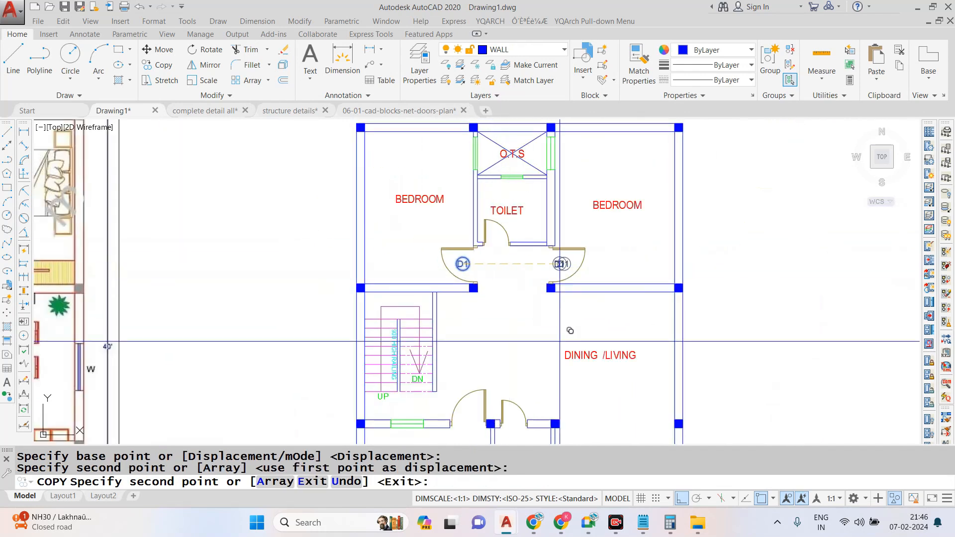
pyautogui.click(682, 498)
pyautogui.scroll(-2, 530, 368)
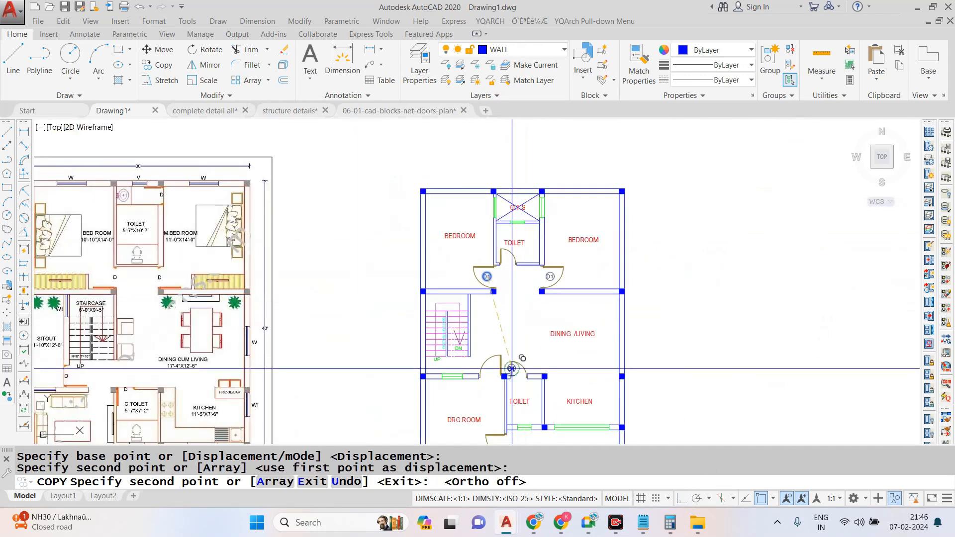
pyautogui.scroll(6, 492, 352)
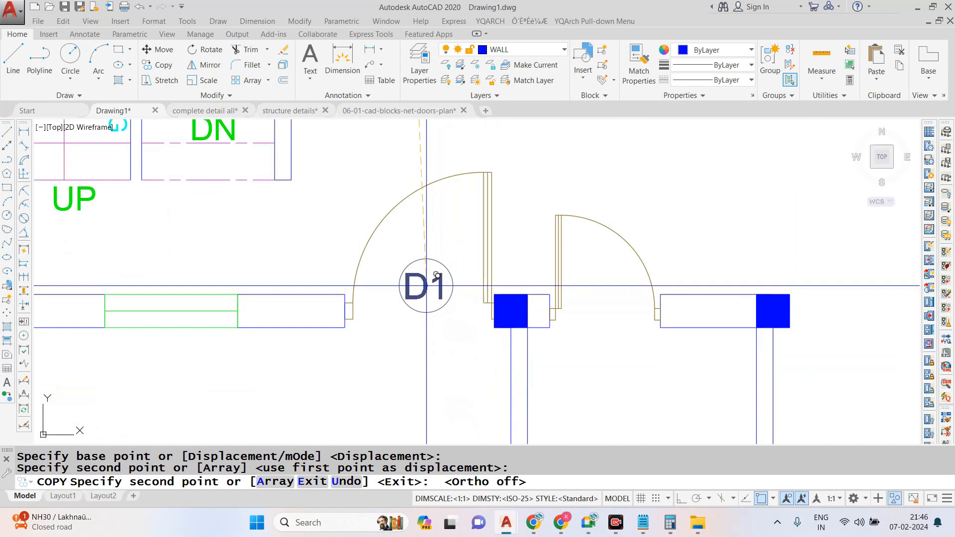
pyautogui.scroll(-5, 500, 212)
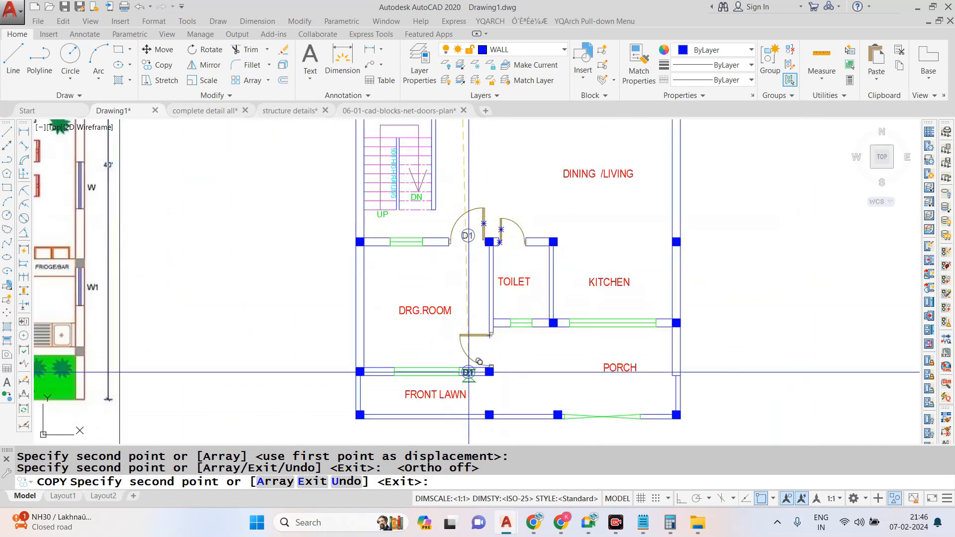
pyautogui.scroll(10, 469, 372)
pyautogui.press('Escape')
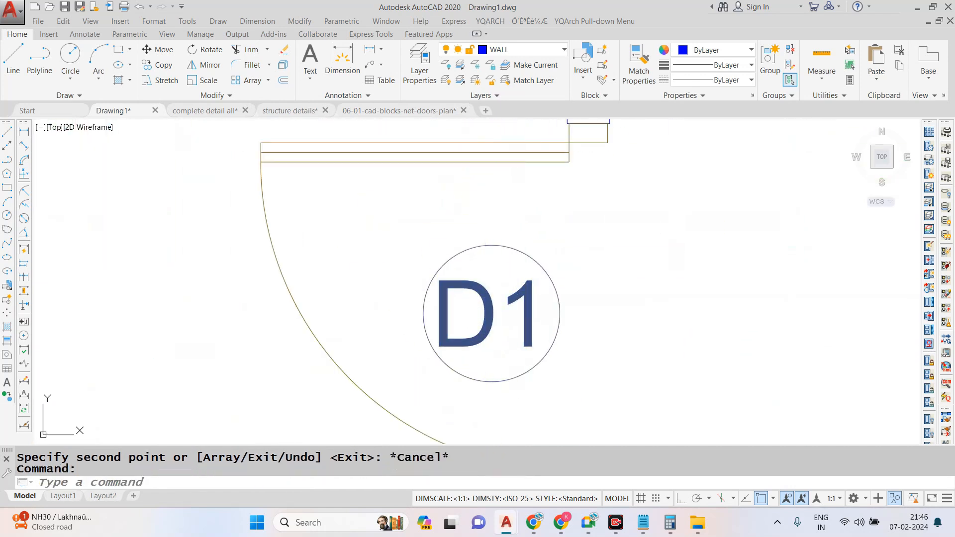
# - Change the tag text at the drawing room's lower door to D2
pyautogui.doubleClick(539, 310)
pyautogui.click(611, 267)
pyautogui.scroll(-8, 612, 267)
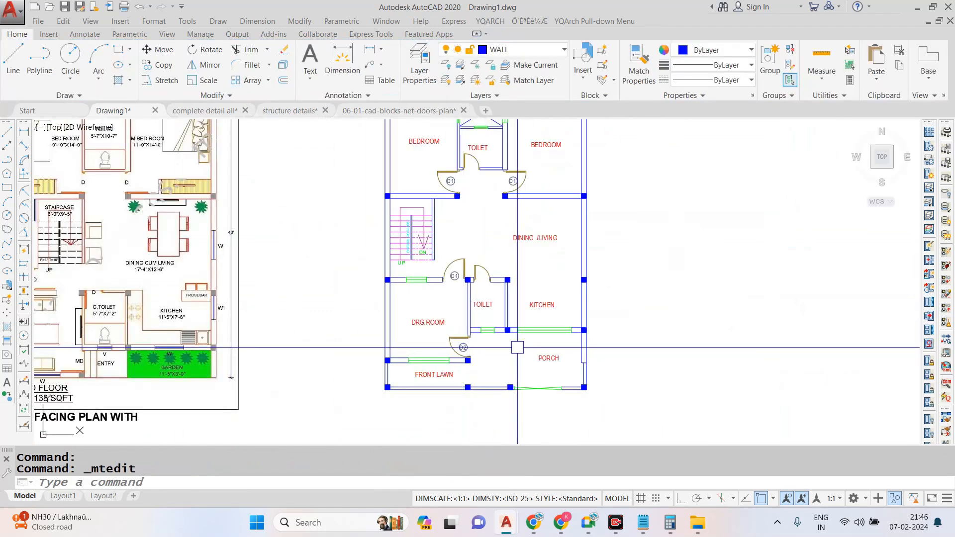
# - Copy the left-hand bedroom door's D1 tag into the upper toilet door's swing
pyautogui.scroll(10, 435, 209)
pyautogui.scroll(4, 436, 215)
pyautogui.click(503, 231)
pyautogui.click(368, 327)
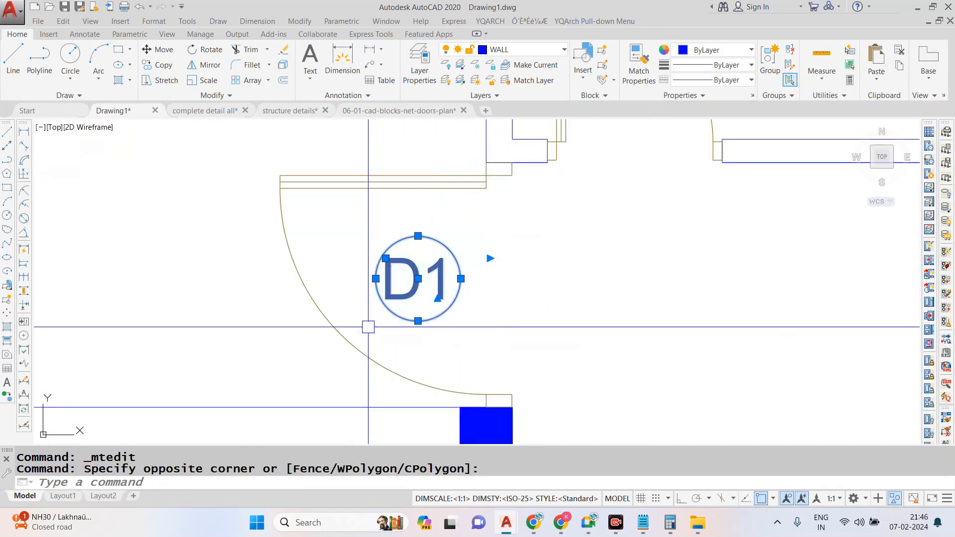
pyautogui.write('co')
pyautogui.press('Return')
pyautogui.click(395, 261)
pyautogui.scroll(-2, 495, 316)
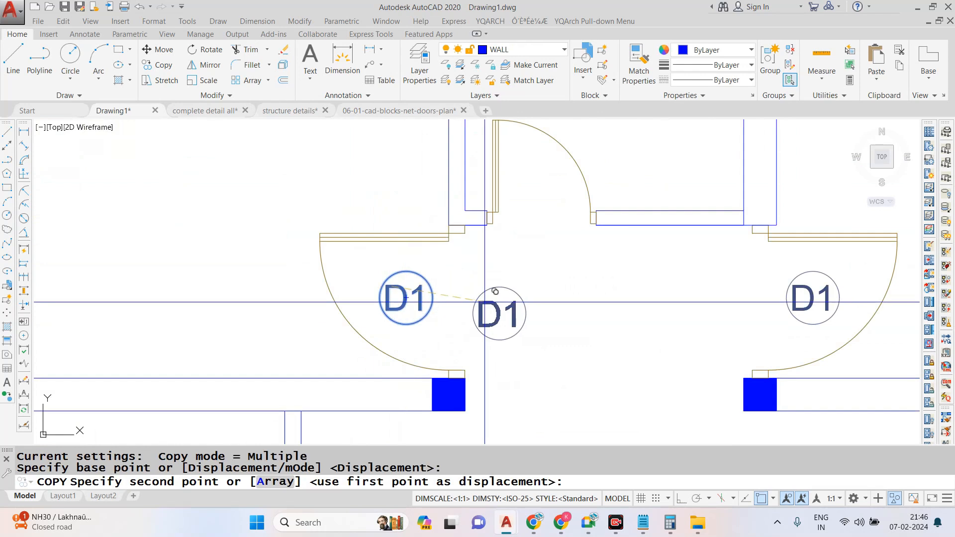
pyautogui.scroll(2, 521, 177)
pyautogui.click(539, 177)
pyautogui.press('Escape')
# - Change the tag text at the upper toilet door to D3
pyautogui.doubleClick(565, 209)
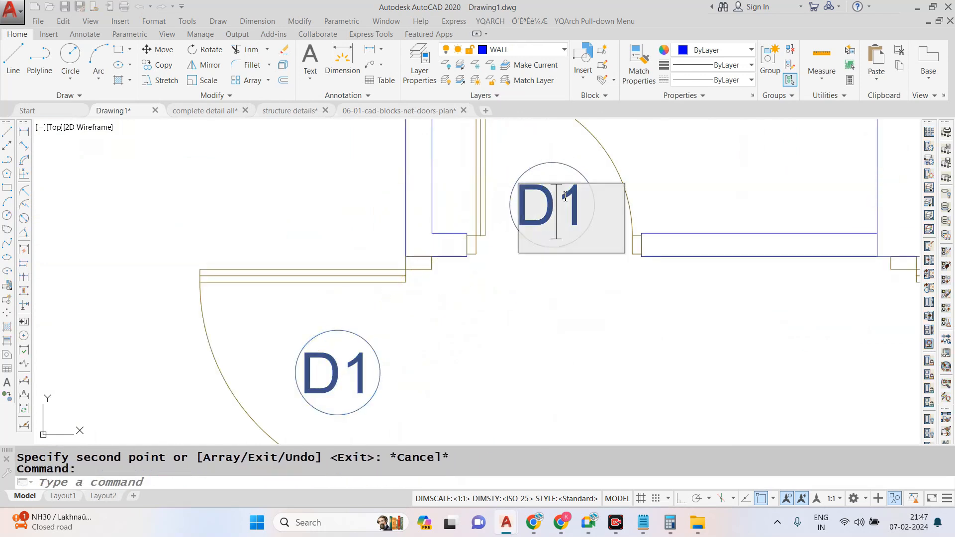
pyautogui.moveTo(555, 208); pyautogui.dragTo(592, 208)
pyautogui.write('3')
pyautogui.click(631, 181)
pyautogui.scroll(-2, 514, 293)
# - Copy the D3 tag and its circle to the lower toilet door
pyautogui.scroll(4, 544, 256)
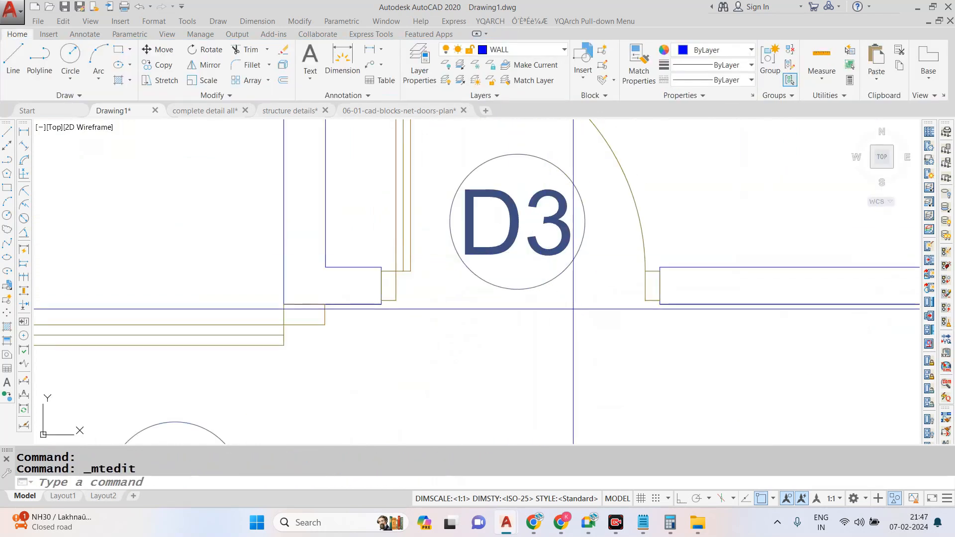
pyautogui.click(572, 309)
pyautogui.click(497, 198)
pyautogui.write('co')
pyautogui.press('Return')
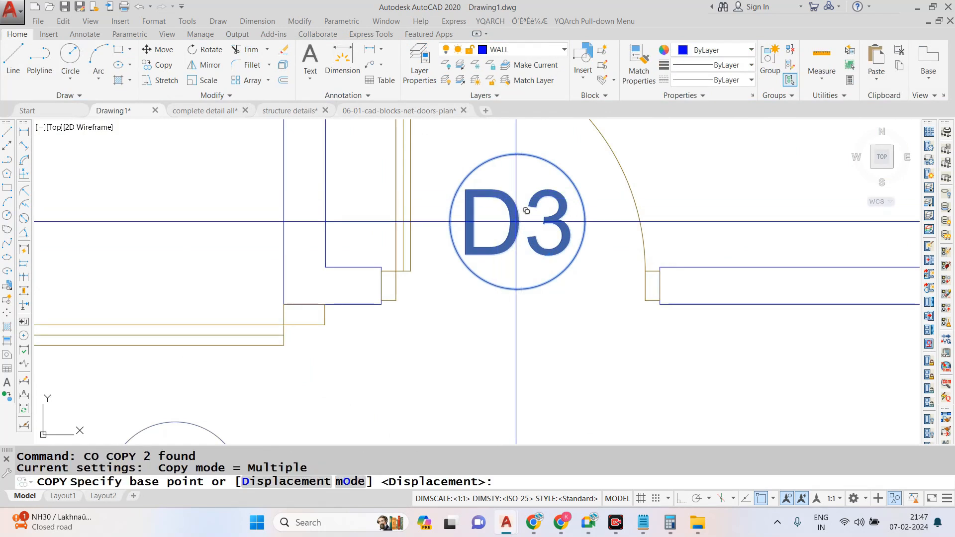
pyautogui.click(526, 211)
pyautogui.scroll(-4, 525, 211)
pyautogui.scroll(5, 552, 279)
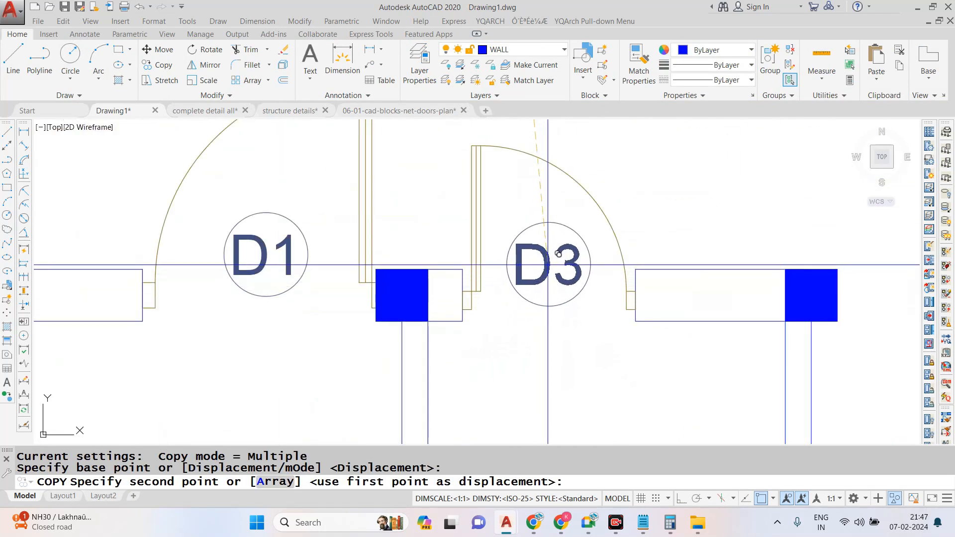
pyautogui.click(556, 254)
pyautogui.scroll(-8, 557, 253)
pyautogui.press('Escape')
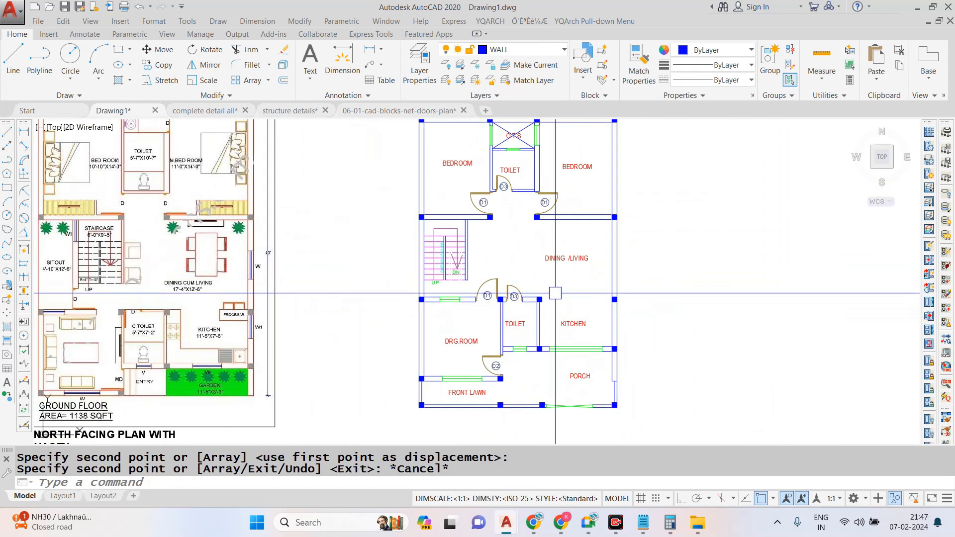
# - Copy the upper toilet's D3 tag beside the window on the left of the O.T.S
pyautogui.scroll(8, 504, 180)
pyautogui.click(551, 184)
pyautogui.click(402, 338)
pyautogui.press('Return')
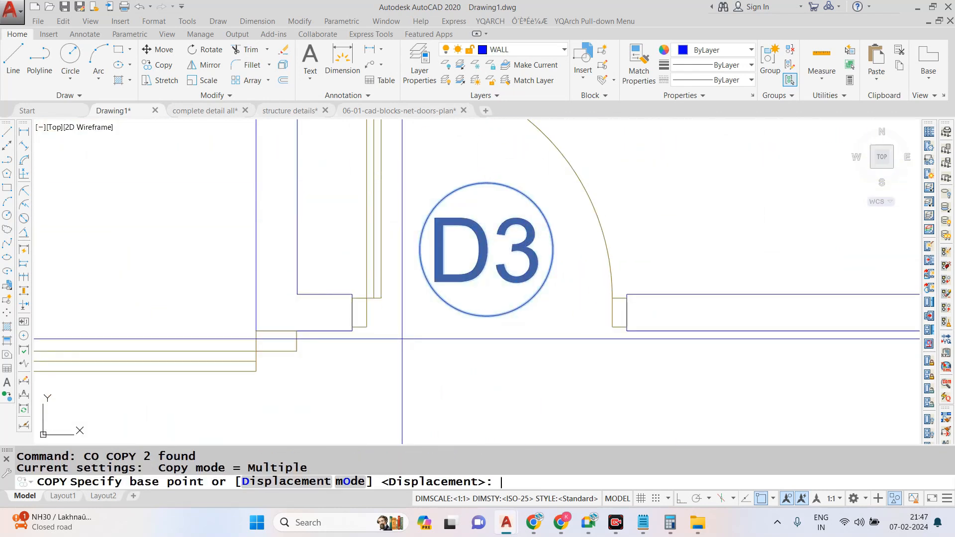
pyautogui.click(487, 249)
pyautogui.scroll(-8, 438, 289)
pyautogui.scroll(6, 446, 189)
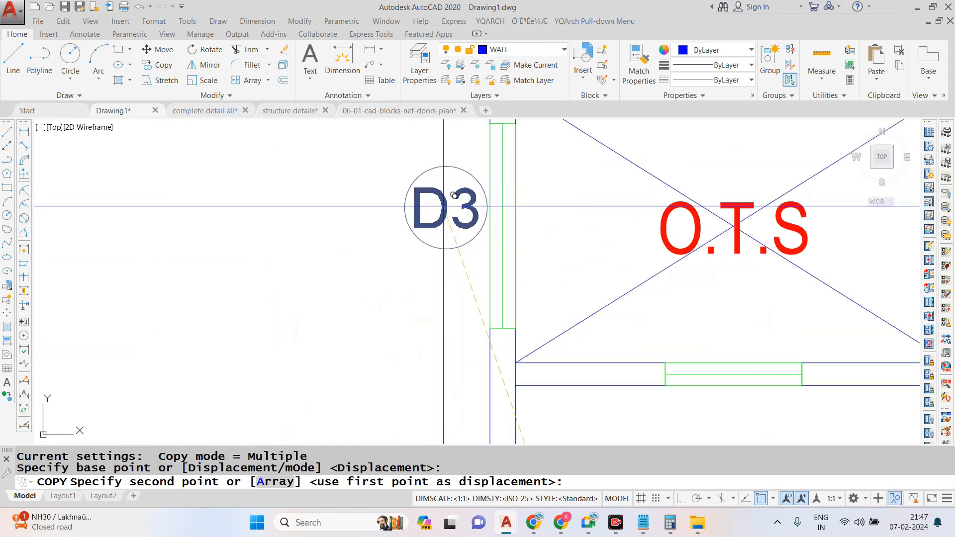
pyautogui.press('Escape')
# - Change the tag text beside the left-hand O.T.S window to W
pyautogui.doubleClick(435, 210)
pyautogui.hotkey('ctrl', 'a')
pyautogui.write('W')
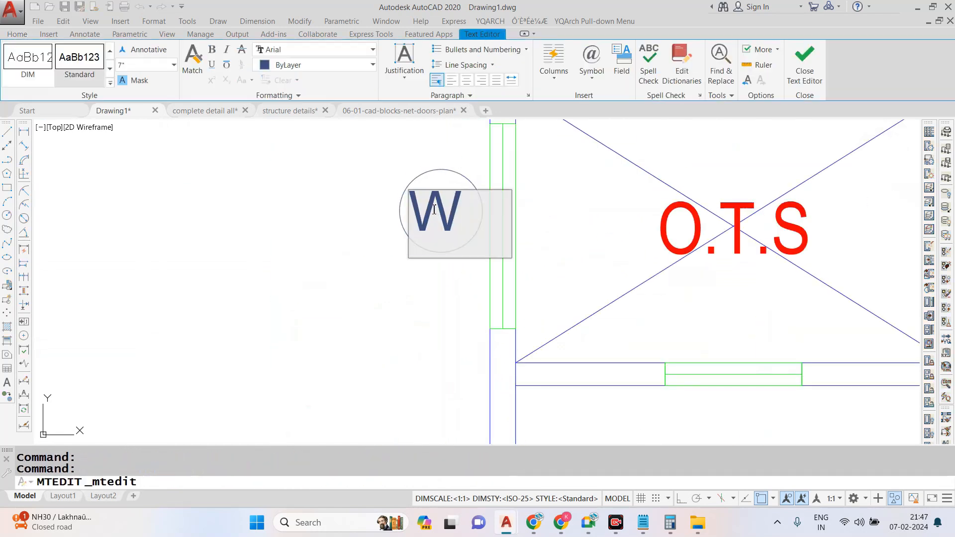
pyautogui.click(427, 166)
# - Copy the circled W tag inside the O.T.S, next to its right-hand window
pyautogui.scroll(2, 468, 181)
pyautogui.click(473, 152)
pyautogui.click(341, 310)
pyautogui.write('co')
pyautogui.press('Return')
pyautogui.click(424, 228)
pyautogui.scroll(-4, 226, 270)
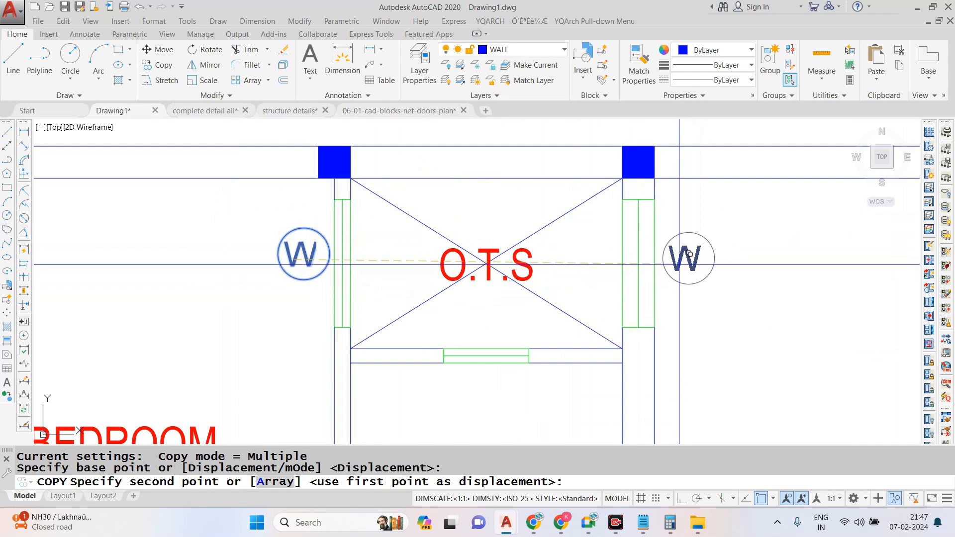
pyautogui.click(579, 263)
pyautogui.press('Escape')
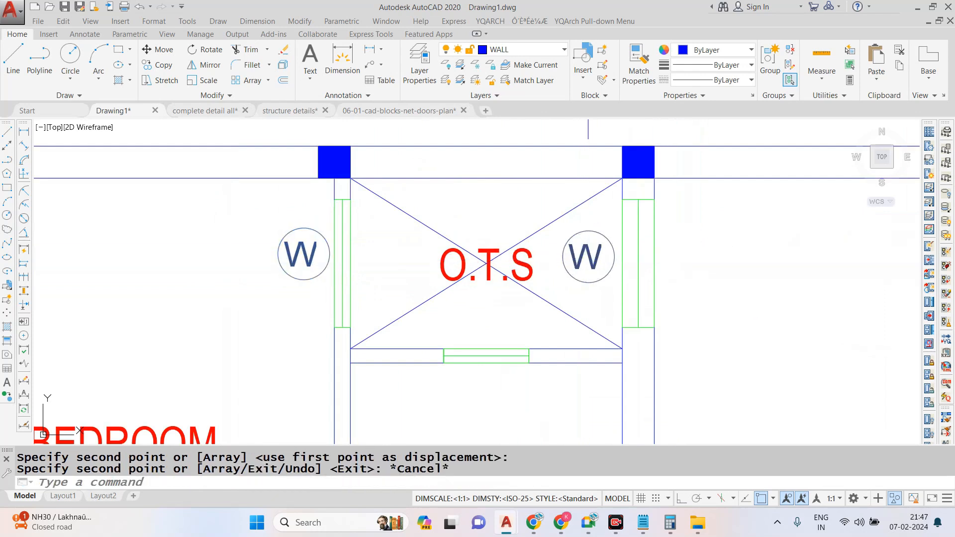
# - Change the tag text next to the right-hand O.T.S window to W2
pyautogui.doubleClick(590, 262)
pyautogui.write('2')
pyautogui.scroll(2, 592, 232)
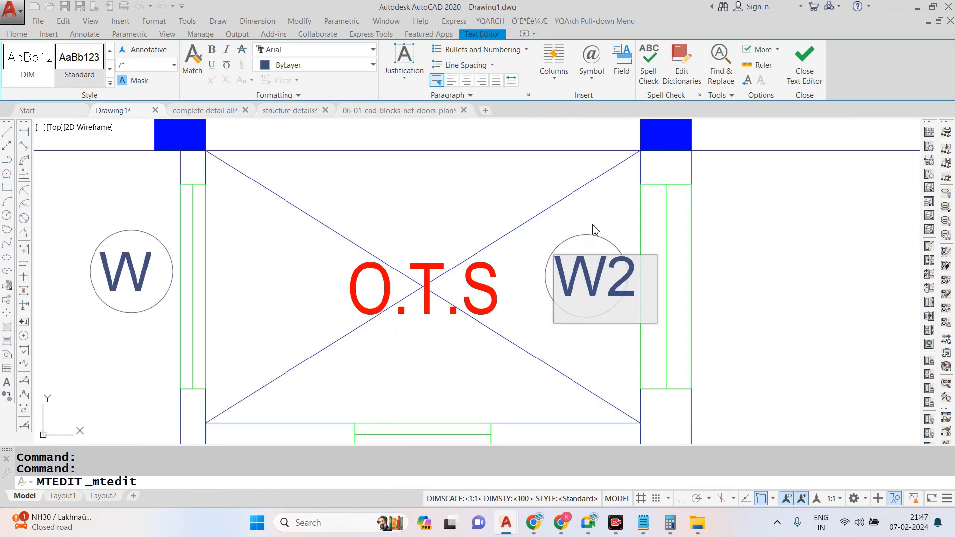
pyautogui.click(594, 236)
pyautogui.press('Escape')
# - Erase the circle around the W2 text in the O.T.S
pyautogui.click(603, 239)
pyautogui.write('e')
pyautogui.press('Return')
pyautogui.scroll(2, 614, 279)
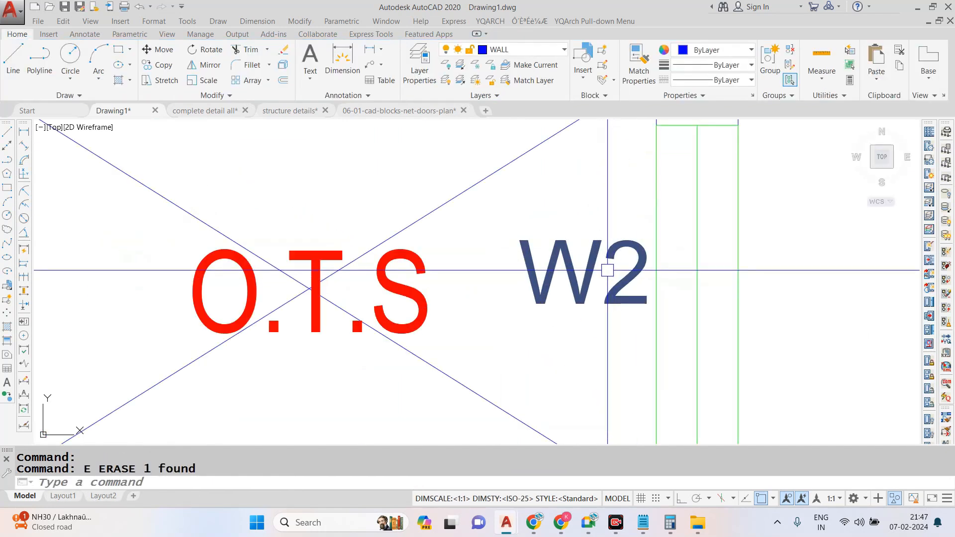
# - Draw a larger circle around the W2 text in the O.T.S so that it encloses both characters
pyautogui.write('c')
pyautogui.press('Return')
pyautogui.click(595, 270)
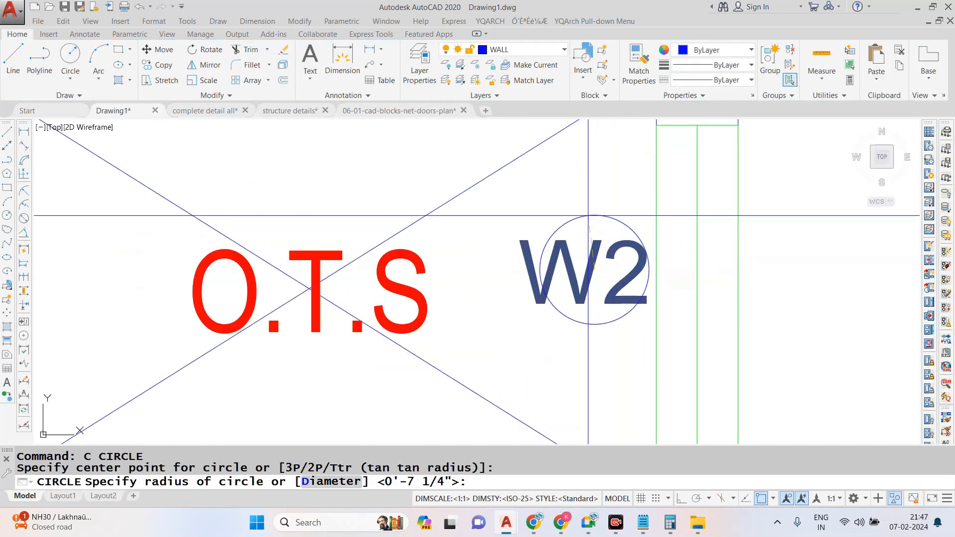
pyautogui.click(561, 195)
# - Move the W2 text slightly to centre it within its new circle
pyautogui.click(599, 242)
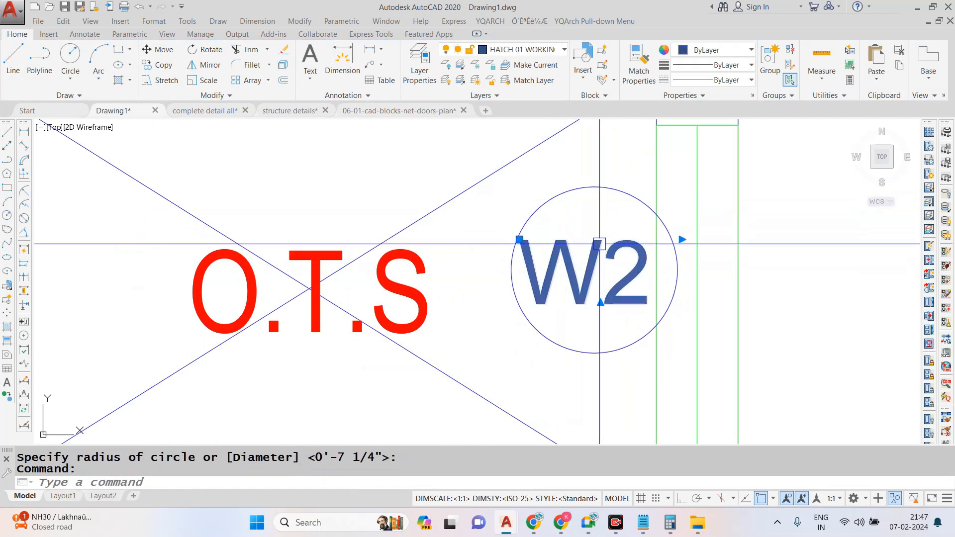
pyautogui.scroll(3, 603, 249)
pyautogui.write('m')
pyautogui.press('Return')
pyautogui.click(604, 259)
pyautogui.click(642, 266)
pyautogui.scroll(-2, 589, 253)
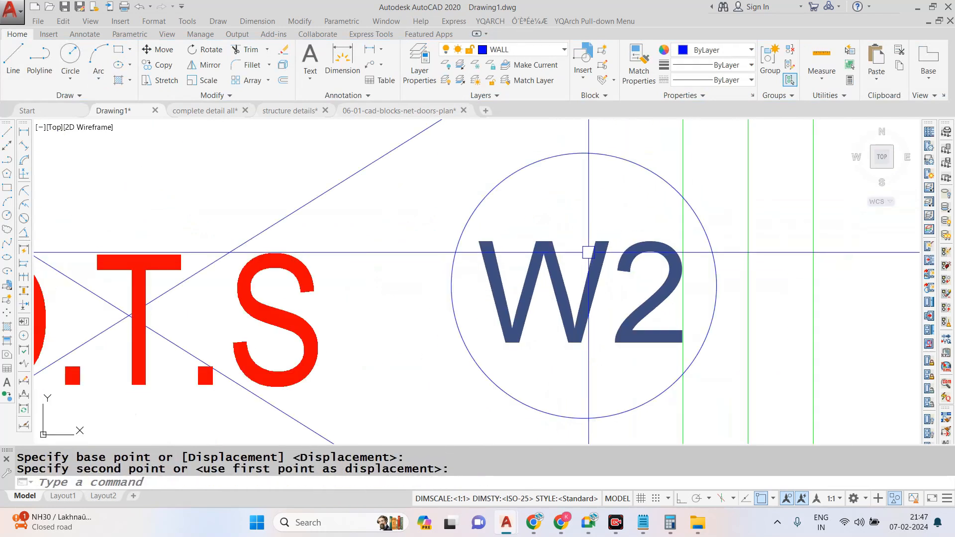
# - Match the W2 tag's circle to the properties of the W tag's circle
pyautogui.write('ma')
pyautogui.press('Return')
pyautogui.scroll(-2, 580, 257)
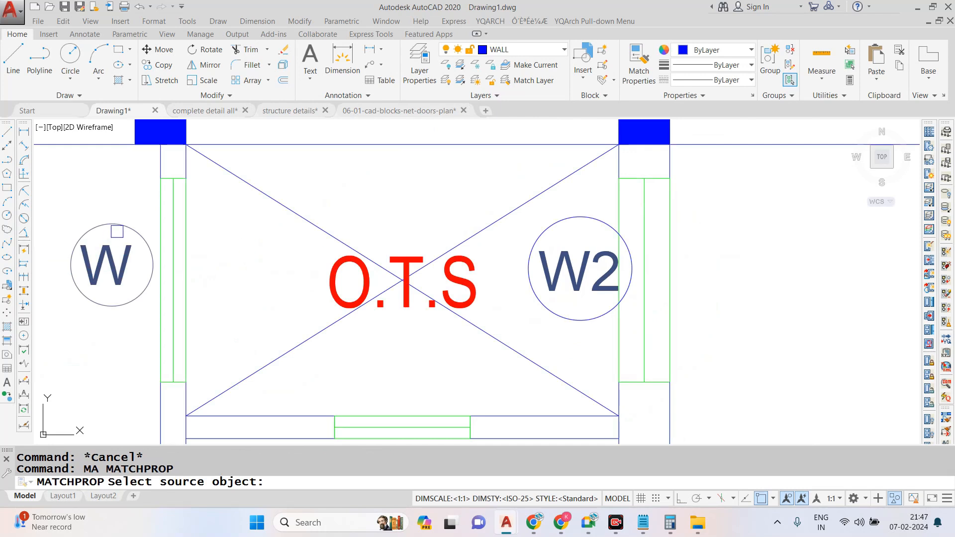
pyautogui.click(117, 231)
pyautogui.click(564, 255)
pyautogui.press('Escape')
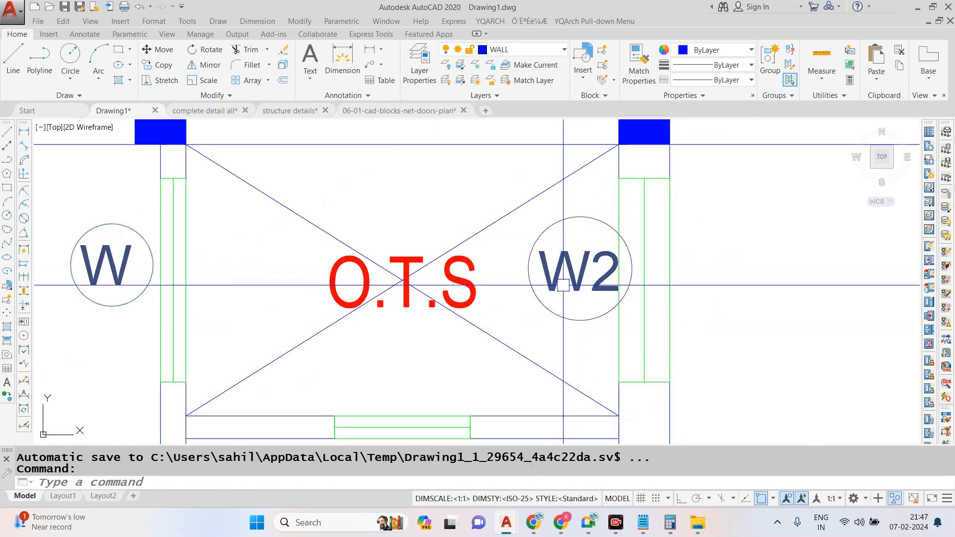
# - Scale down the W2 text and its circle together so the tag fits inside the O.T.S
pyautogui.click(587, 198)
pyautogui.click(549, 301)
pyautogui.write('sc')
pyautogui.press('Return')
pyautogui.scroll(4, 554, 276)
pyautogui.click(576, 272)
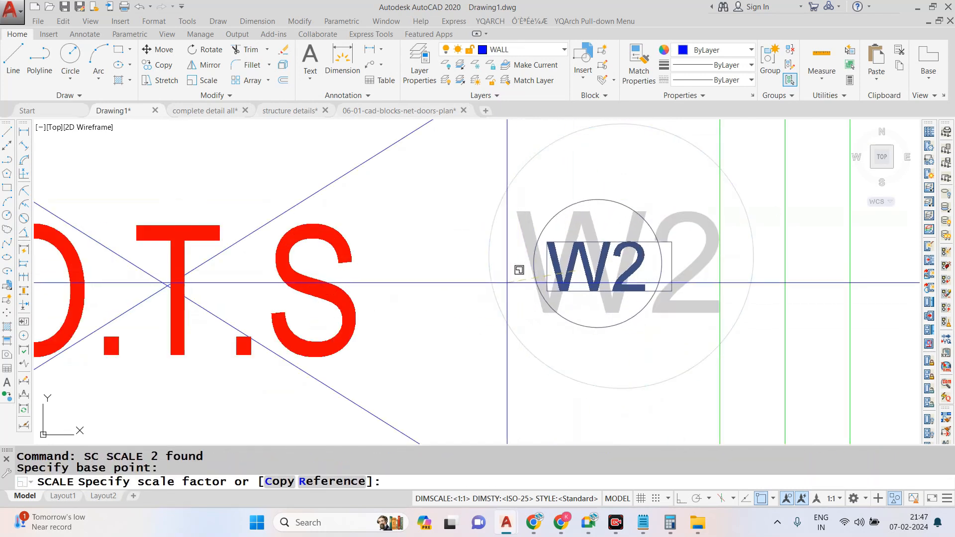
pyautogui.click(480, 270)
pyautogui.scroll(-6, 560, 284)
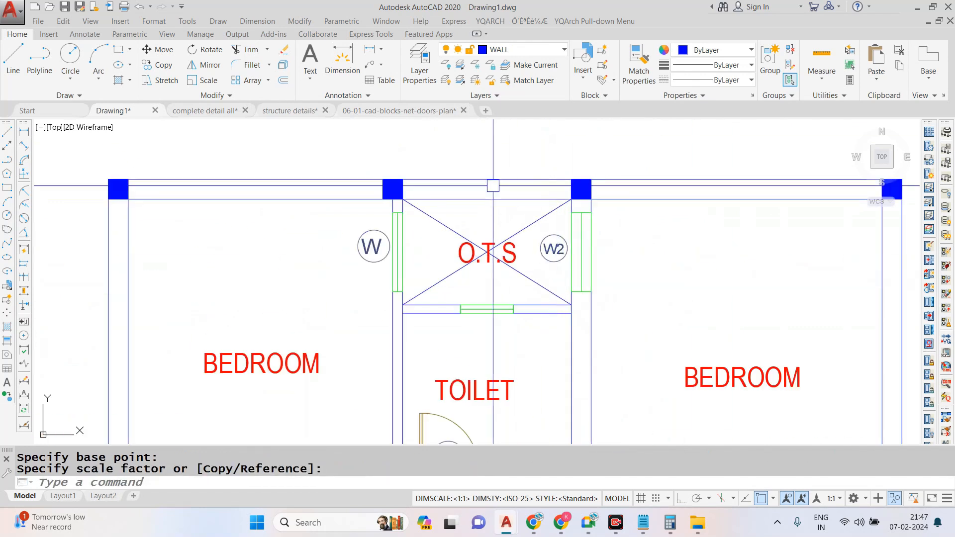
# - Copy the circled W tag from beside the O.T.S to just below the kitchen window on the porch side
pyautogui.scroll(-4, 493, 186)
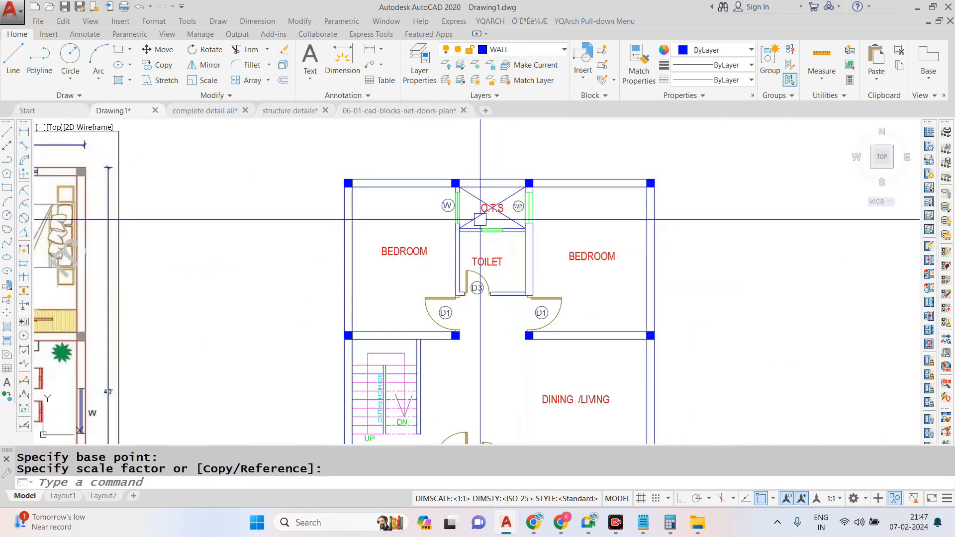
pyautogui.scroll(5, 450, 193)
pyautogui.click(503, 232)
pyautogui.click(406, 328)
pyautogui.write('co')
pyautogui.press('space')
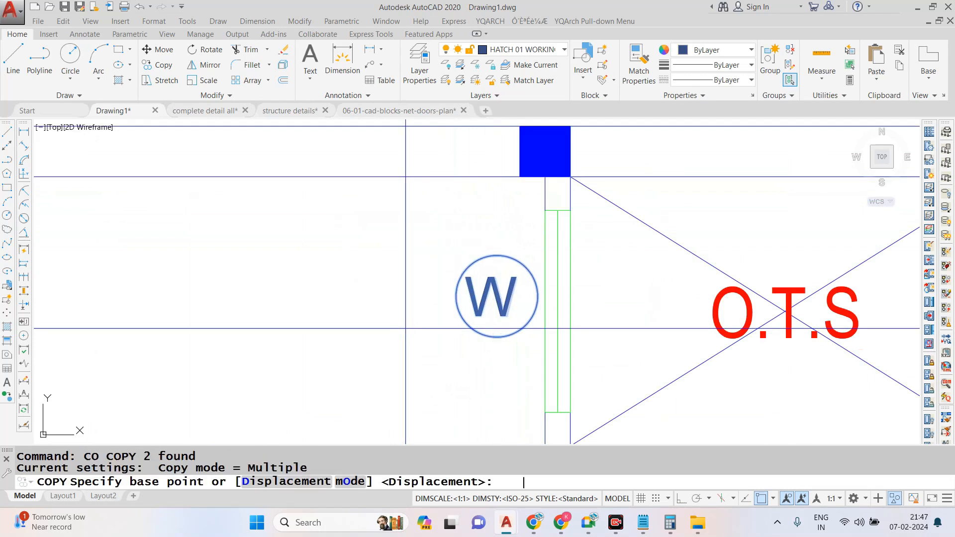
pyautogui.click(512, 292)
pyautogui.scroll(-8, 499, 205)
pyautogui.scroll(10, 520, 340)
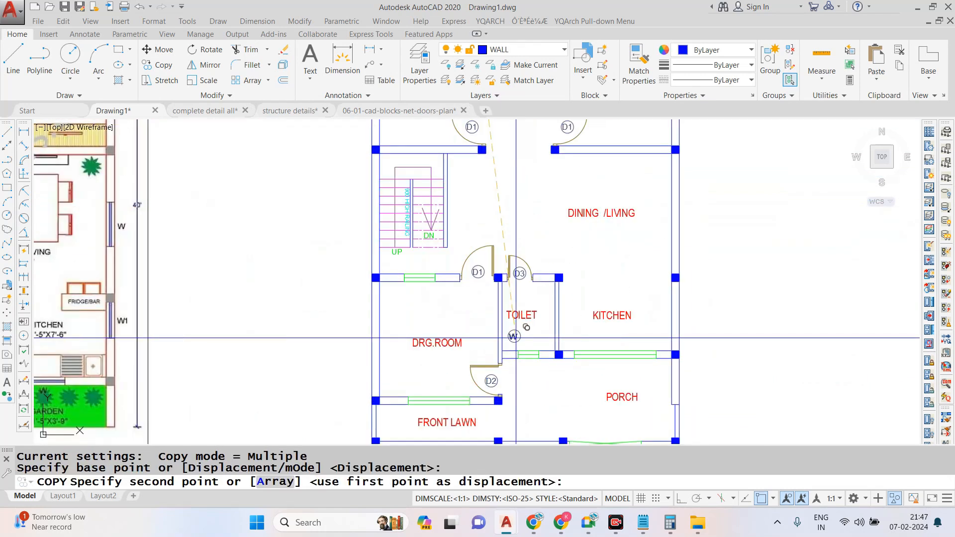
pyautogui.press('Escape')
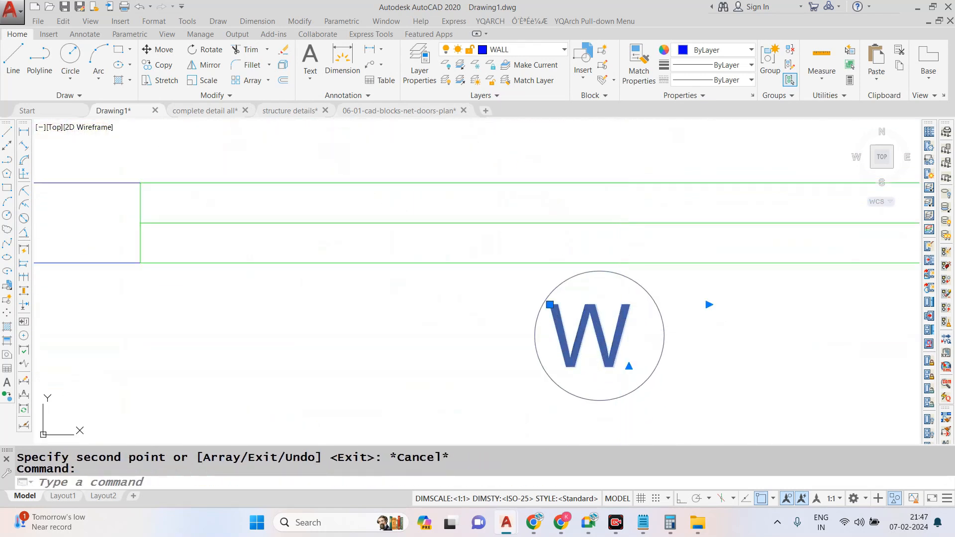
# - Change the tag text below the kitchen window to W3
pyautogui.doubleClick(617, 343)
pyautogui.write('W3')
pyautogui.doubleClick(646, 312)
pyautogui.write('W3')
pyautogui.press('Escape')
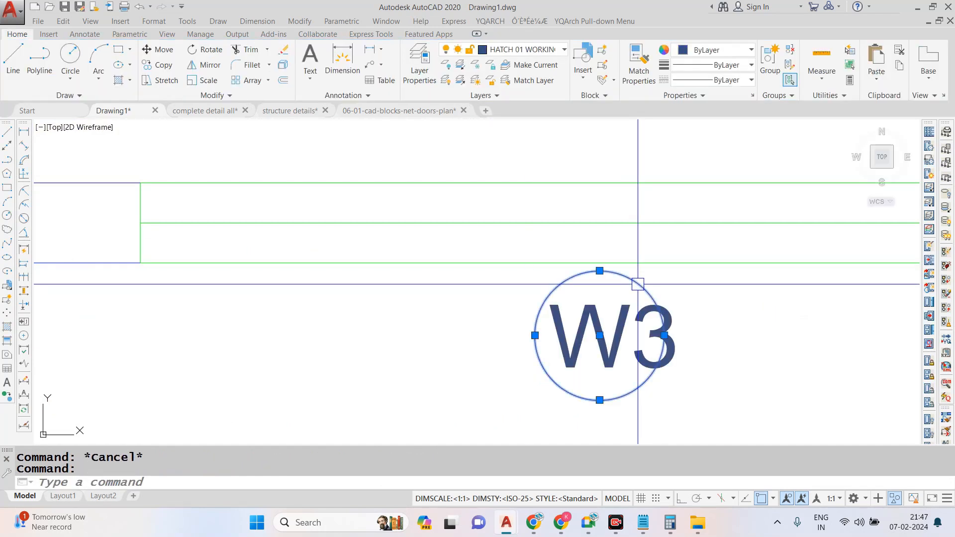
# - Replace the circle around the W3 text with a larger one that encloses both characters
pyautogui.write('c')
pyautogui.press('Return')
pyautogui.scroll(2, 638, 325)
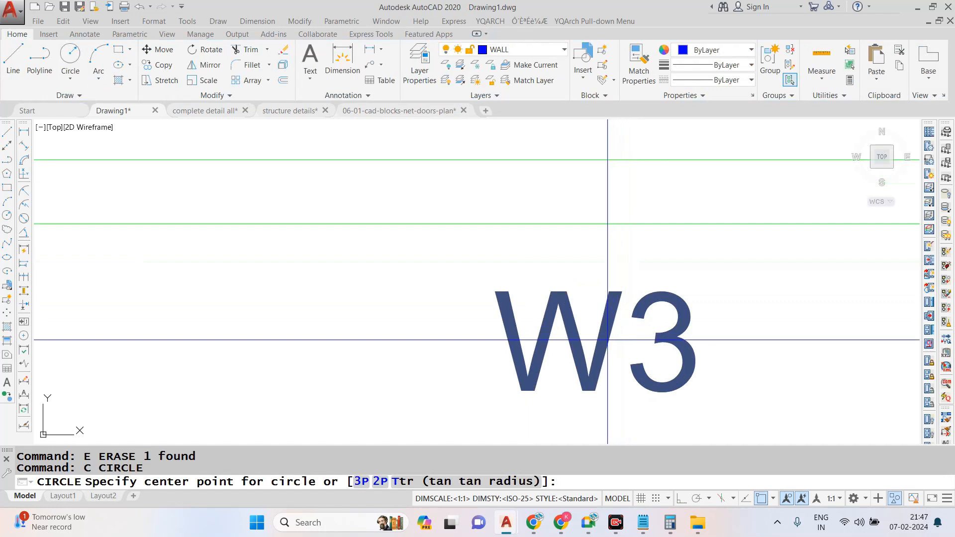
pyautogui.click(607, 339)
pyautogui.click(736, 339)
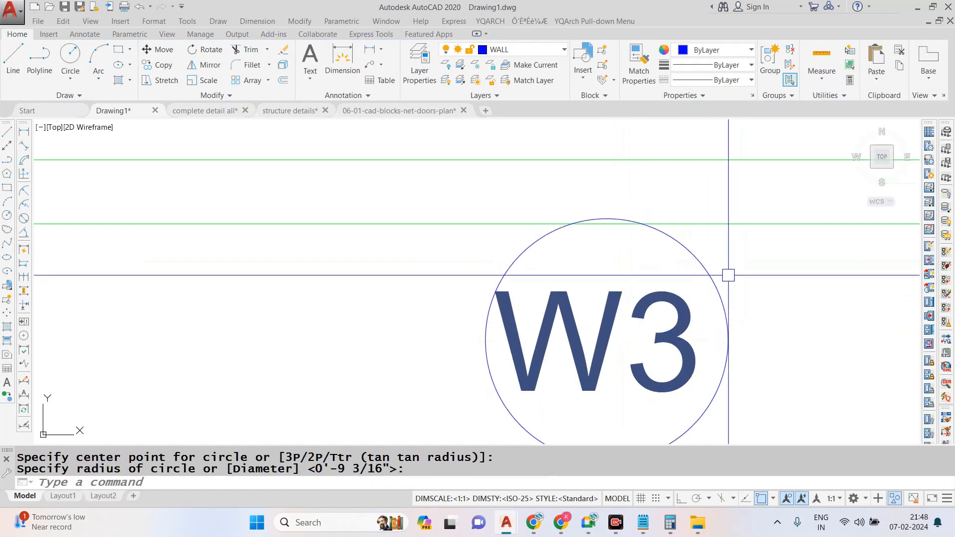
# - Scale down the W3 text and its circle together below the kitchen window
pyautogui.moveTo(729, 273); pyautogui.dragTo(519, 266)
pyautogui.scroll(-4, 519, 266)
pyautogui.write('sc')
pyautogui.press('Return')
pyautogui.scroll(3, 553, 276)
pyautogui.click(555, 281)
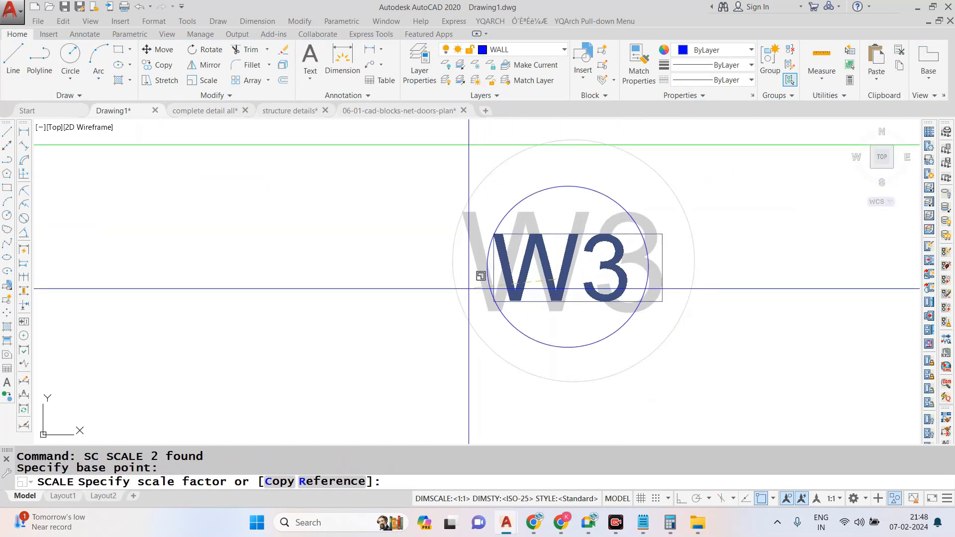
pyautogui.click(465, 289)
pyautogui.scroll(-5, 572, 283)
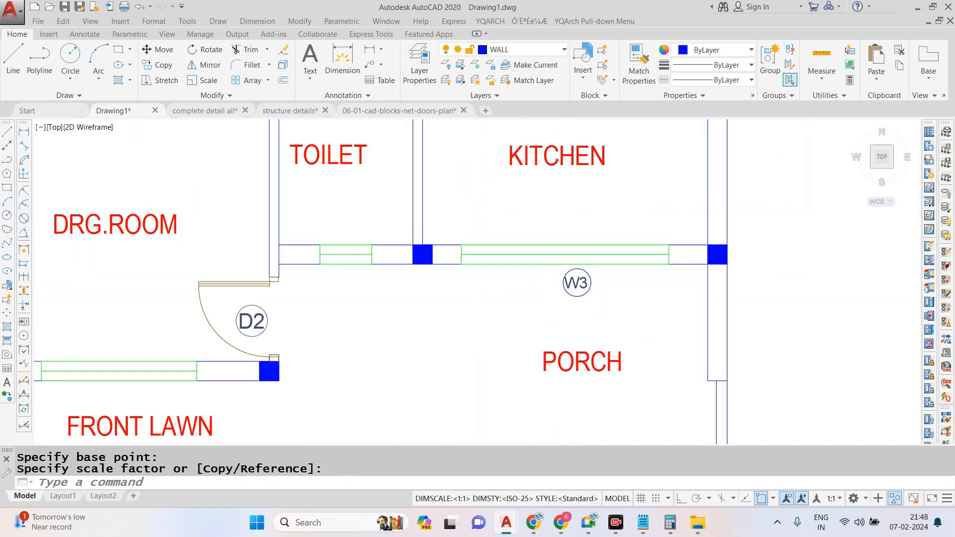
# - Enlarge the W3 tag slightly, scaling its text and circle together
pyautogui.scroll(5, 599, 288)
pyautogui.moveTo(595, 277); pyautogui.dragTo(447, 324)
pyautogui.write('sc')
pyautogui.press('Return')
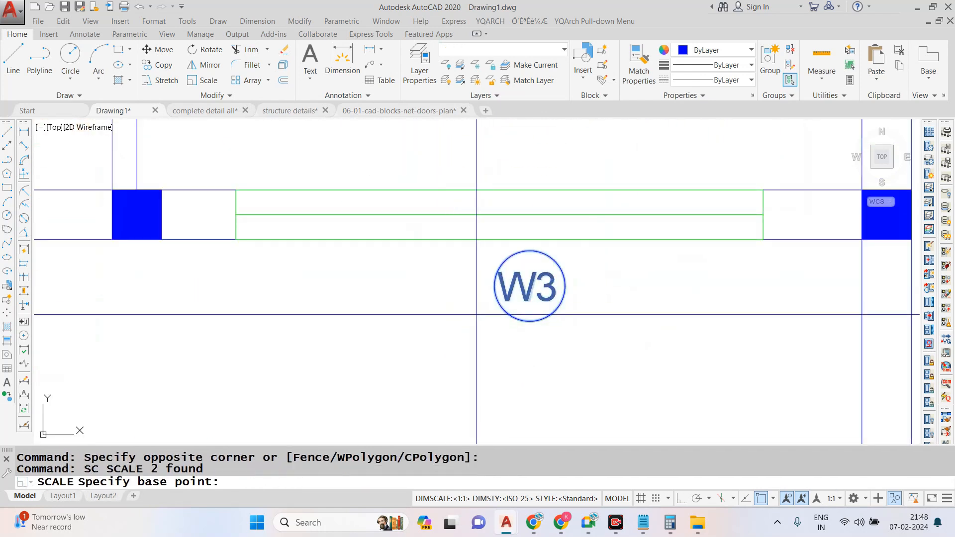
pyautogui.click(477, 314)
pyautogui.click(429, 321)
# - Move the W3 tag so it sits centred below the kitchen window
pyautogui.click(627, 324)
pyautogui.click(456, 255)
pyautogui.write('m')
pyautogui.press('Return')
pyautogui.click(533, 284)
pyautogui.scroll(-6, 542, 278)
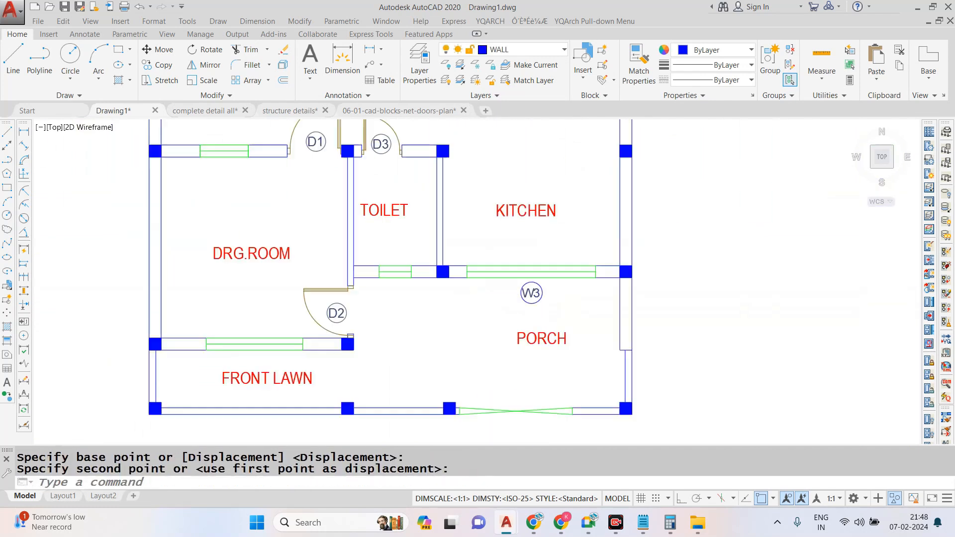
pyautogui.press('Escape')
# - Match the W3 tag to the properties of the circle around the bedroom's W tag
pyautogui.scroll(2, 544, 229)
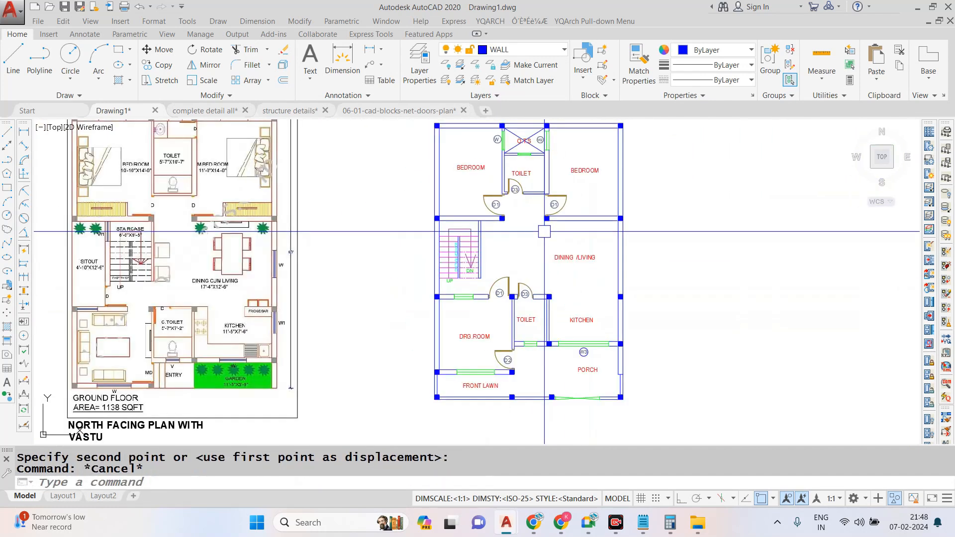
pyautogui.write('MA')
pyautogui.press('Return')
pyautogui.scroll(8, 507, 131)
pyautogui.click(460, 165)
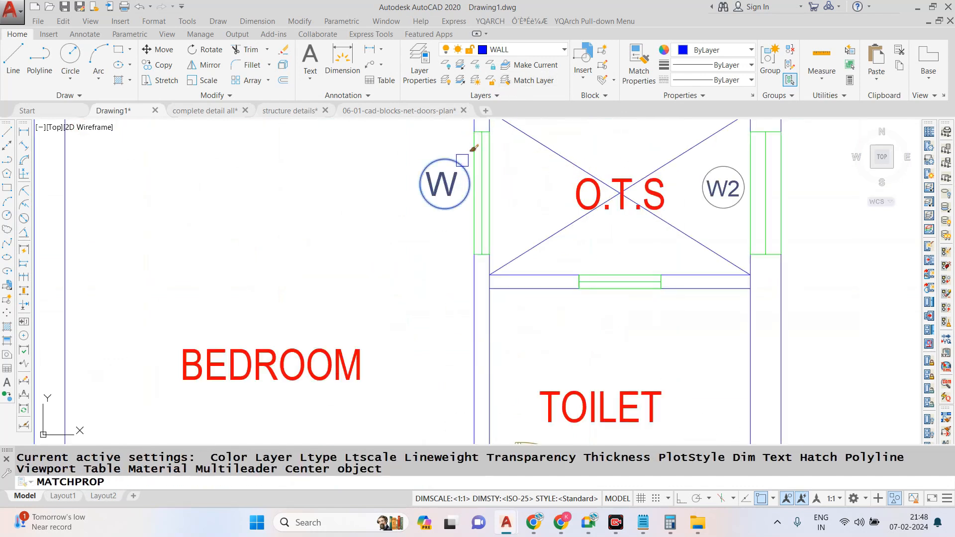
pyautogui.scroll(-10, 456, 154)
pyautogui.scroll(12, 506, 291)
pyautogui.click(628, 233)
pyautogui.click(423, 328)
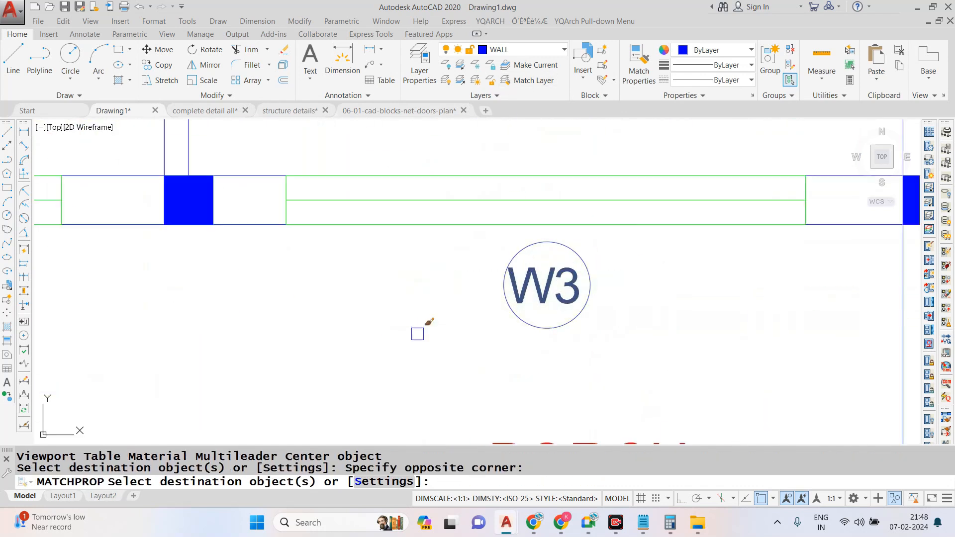
pyautogui.scroll(-4, 612, 270)
pyautogui.press('Escape')
pyautogui.scroll(-8, 611, 271)
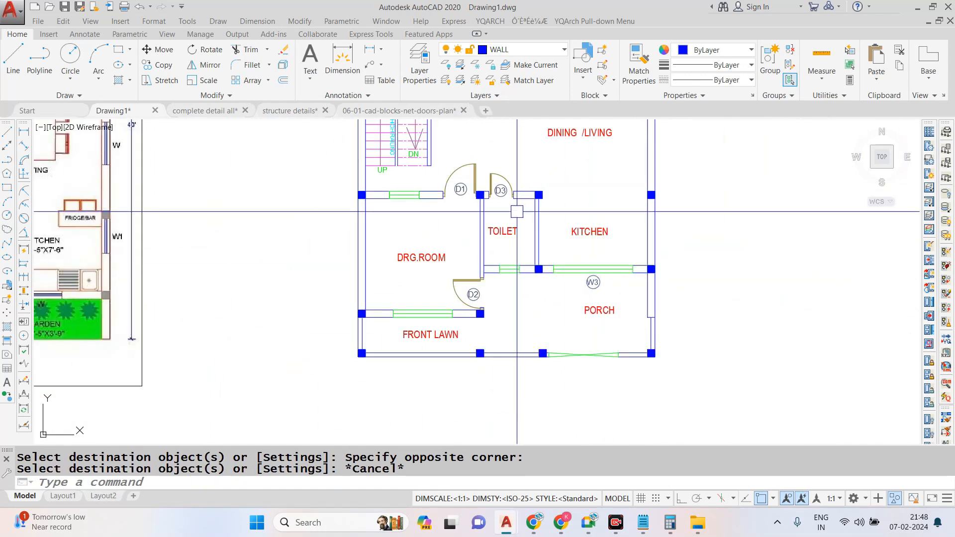
# - Copy the circled W tag to just below the window between the O.T.S and the toilet
pyautogui.scroll(6, 510, 174)
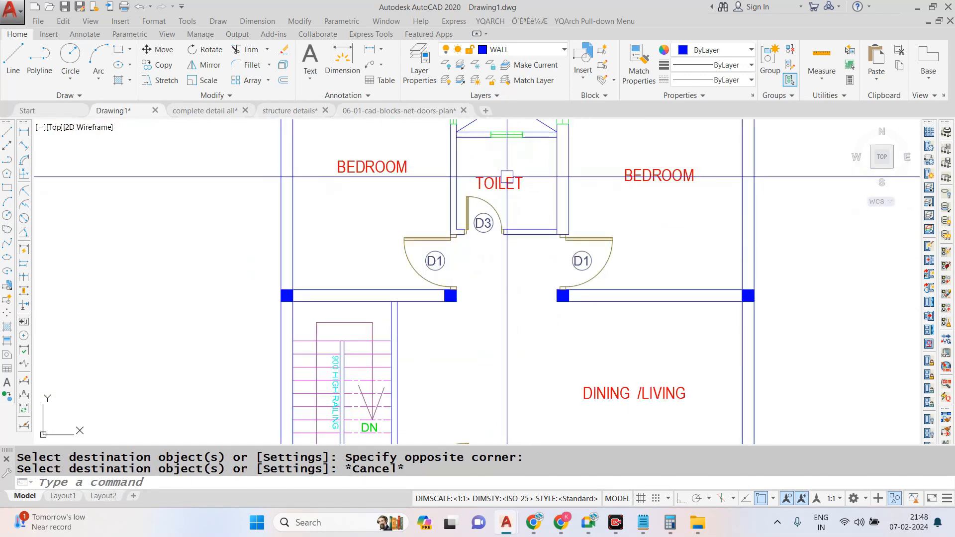
pyautogui.scroll(-4, 507, 177)
pyautogui.scroll(9, 432, 163)
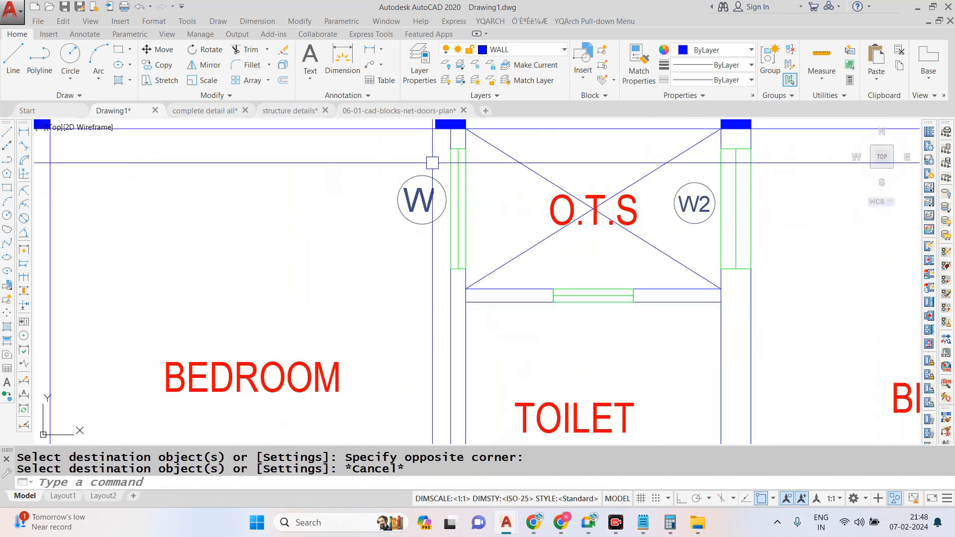
pyautogui.scroll(3, 438, 160)
pyautogui.click(441, 160)
pyautogui.click(316, 272)
pyautogui.write('co')
pyautogui.press('Return')
pyautogui.scroll(2, 405, 257)
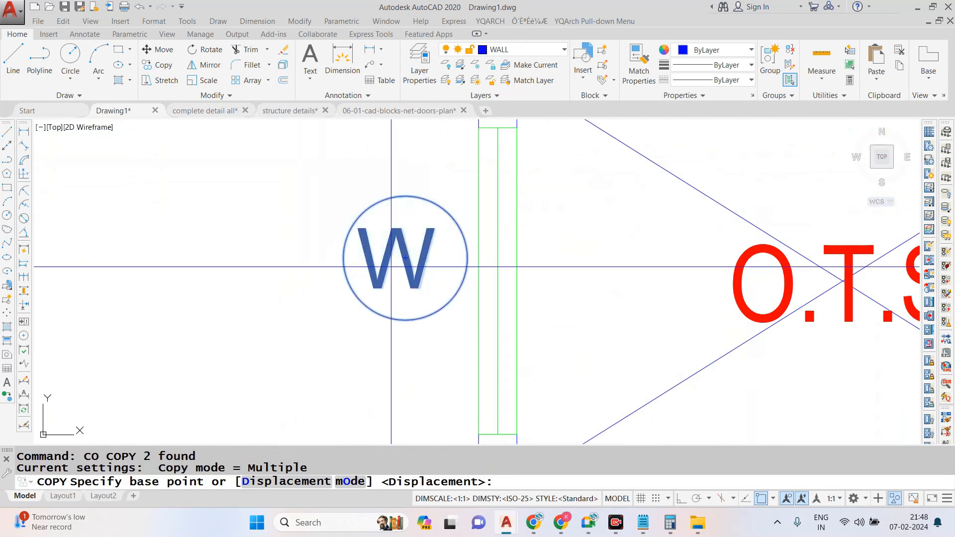
pyautogui.click(405, 257)
pyautogui.scroll(-4, 406, 257)
pyautogui.scroll(5, 477, 321)
pyautogui.click(456, 316)
pyautogui.press('Escape')
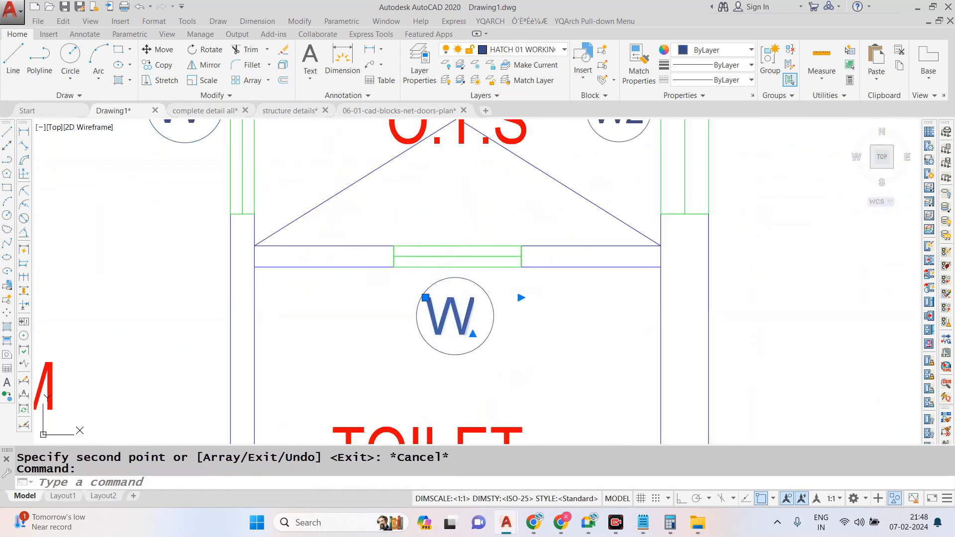
# - Change the copied toilet window tag's text to V and centre the letter within its circle
pyautogui.write('V')
pyautogui.click(409, 304)
pyautogui.scroll(4, 443, 304)
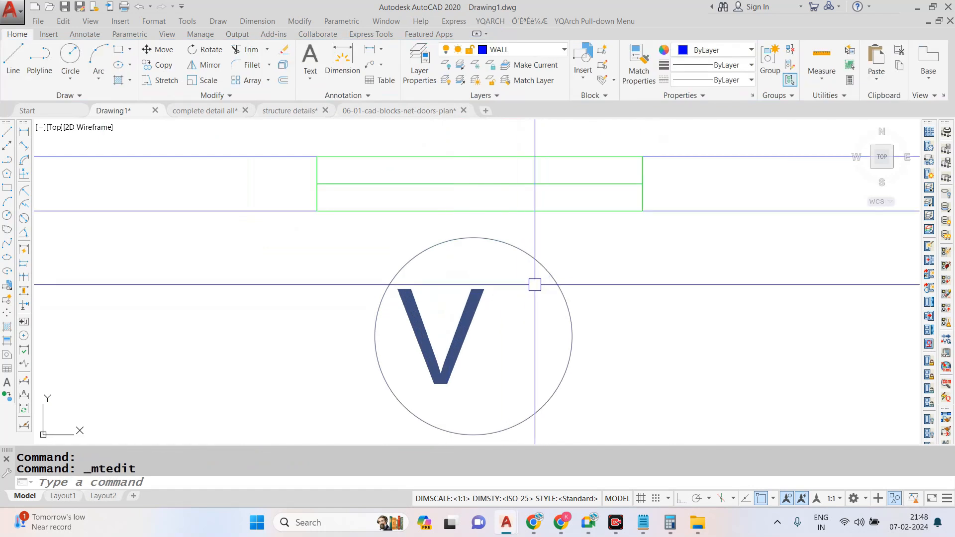
pyautogui.write('m')
pyautogui.press('Return')
pyautogui.click(398, 382)
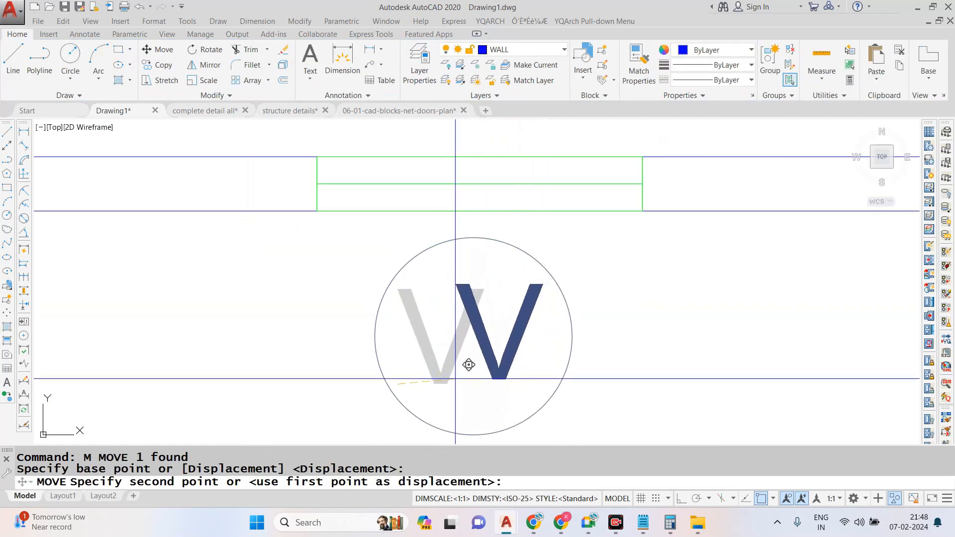
pyautogui.click(447, 368)
# - Copy the circled V tag to just below the window of the toilet beside the kitchen
pyautogui.click(622, 265)
pyautogui.click(253, 370)
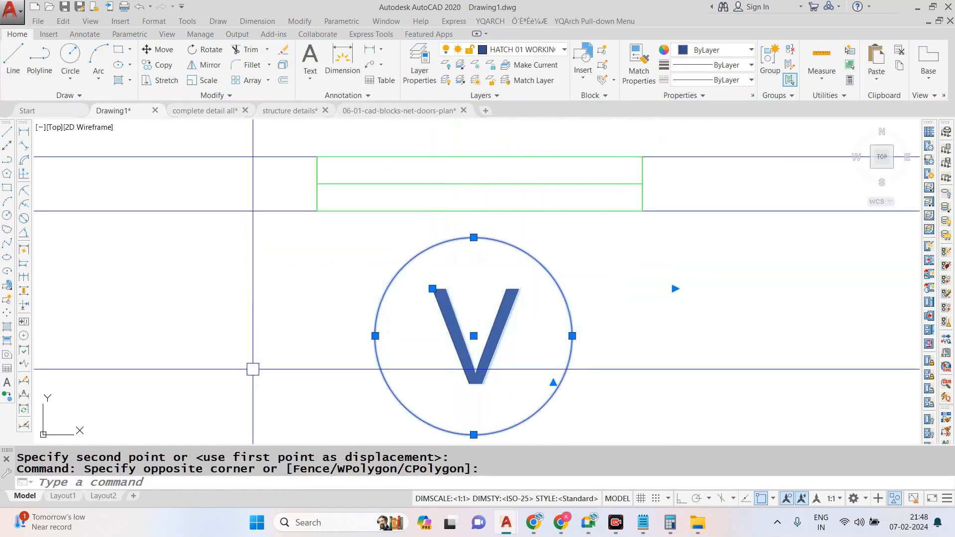
pyautogui.write('CO')
pyautogui.press('Return')
pyautogui.click(474, 337)
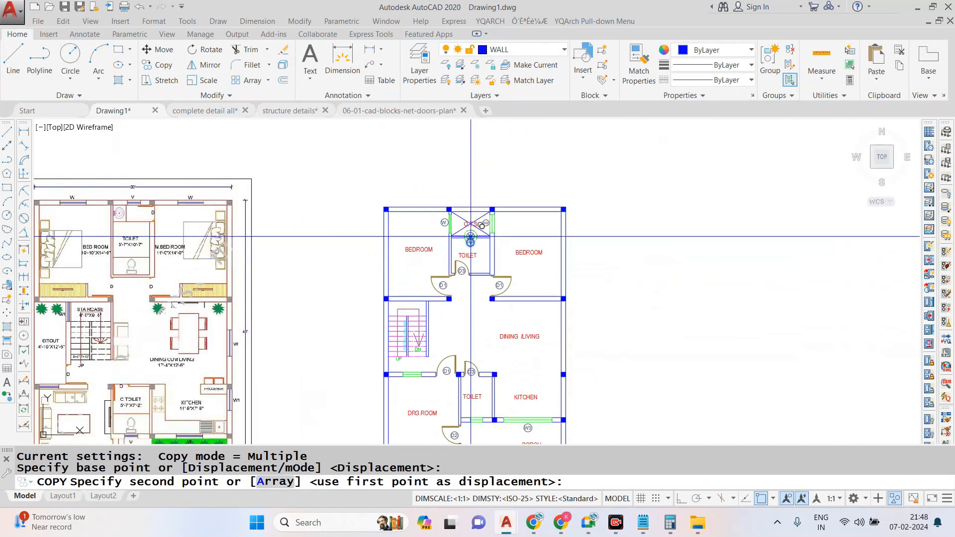
pyautogui.scroll(5, 468, 341)
pyautogui.click(495, 294)
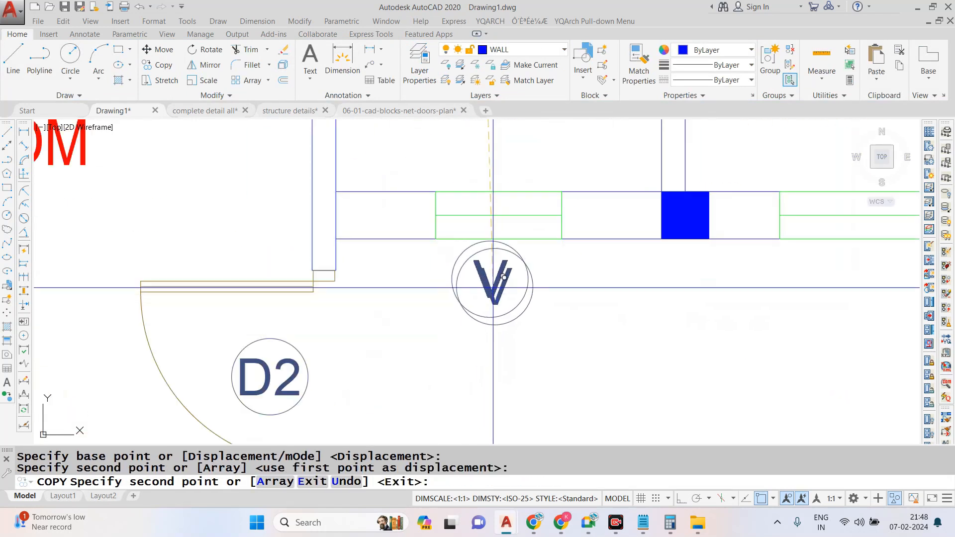
pyautogui.scroll(-1, 419, 320)
pyautogui.press('Escape')
pyautogui.scroll(-2, 528, 249)
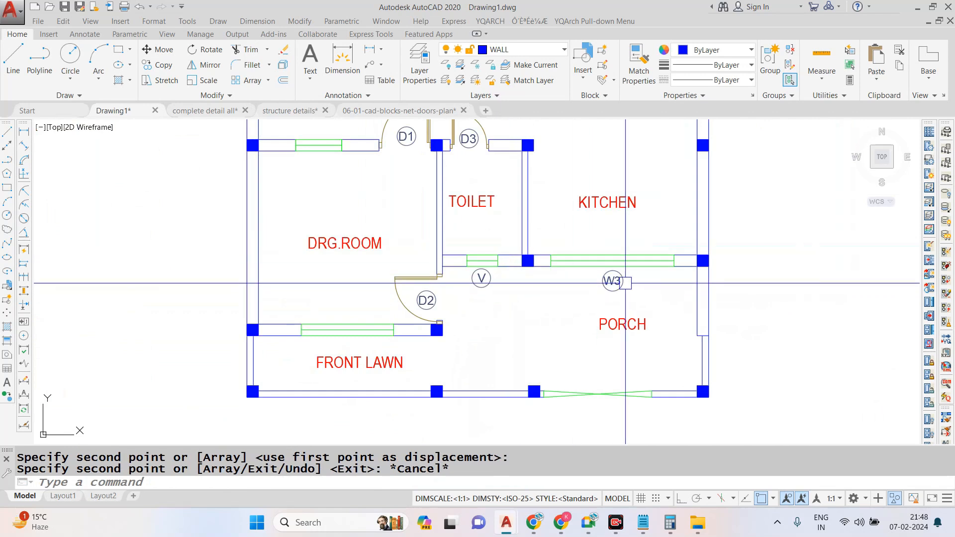
# - Copy the circled W3 tag from the kitchen window to just below the drawing room's front window, above the FRONT LAWN label
pyautogui.scroll(3, 625, 283)
pyautogui.scroll(-6, 614, 283)
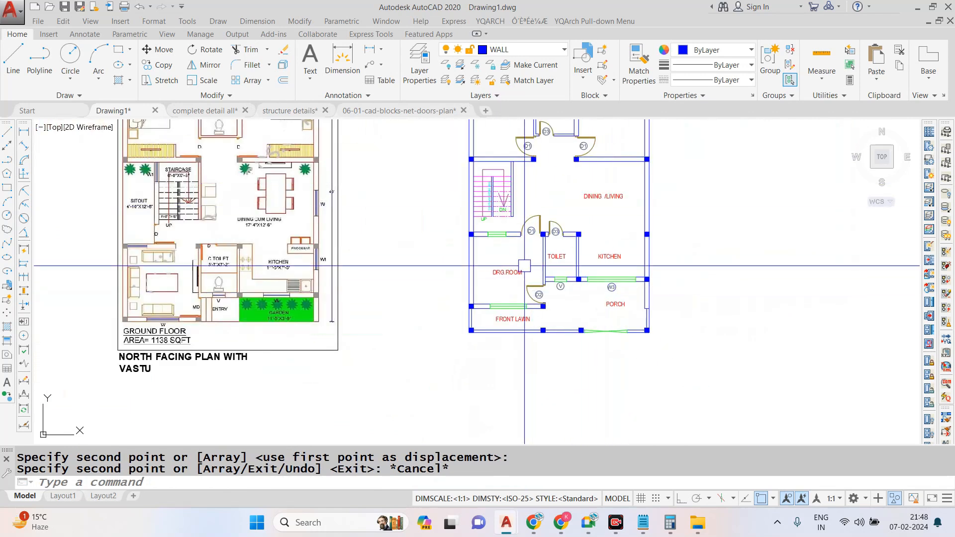
pyautogui.scroll(4, 513, 319)
pyautogui.scroll(4, 762, 234)
pyautogui.click(823, 228)
pyautogui.click(682, 275)
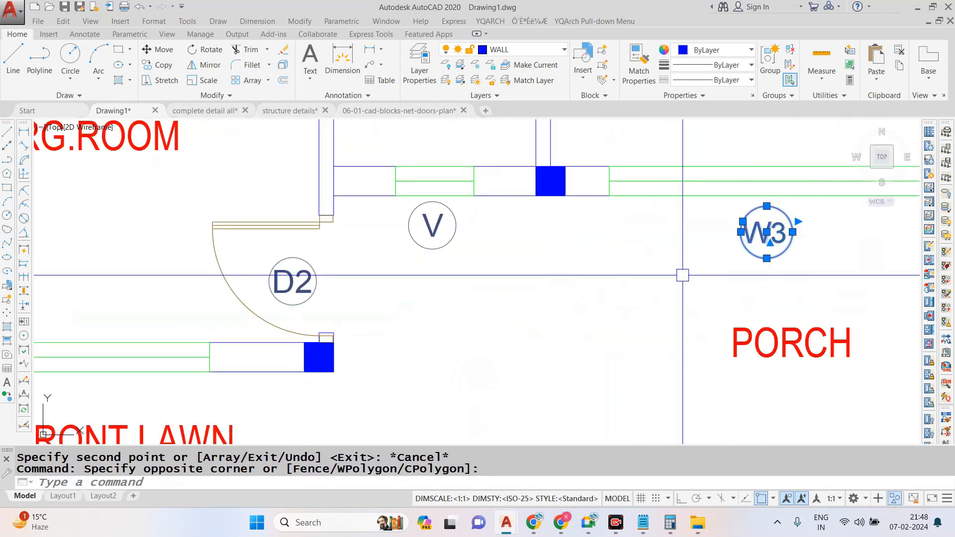
pyautogui.write('CO')
pyautogui.press('Return')
pyautogui.click(764, 237)
pyautogui.scroll(-8, 633, 244)
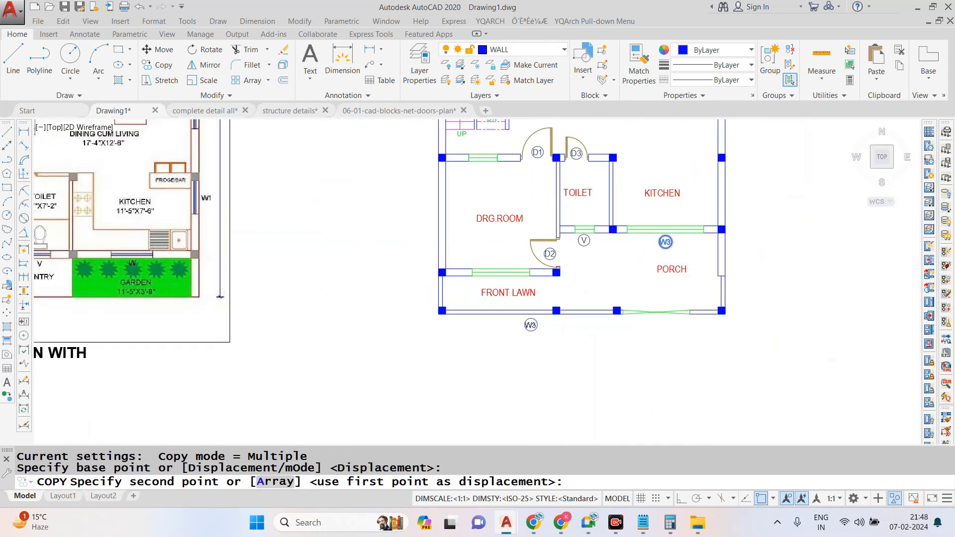
pyautogui.scroll(4, 552, 147)
pyautogui.scroll(-4, 532, 282)
pyautogui.scroll(4, 531, 151)
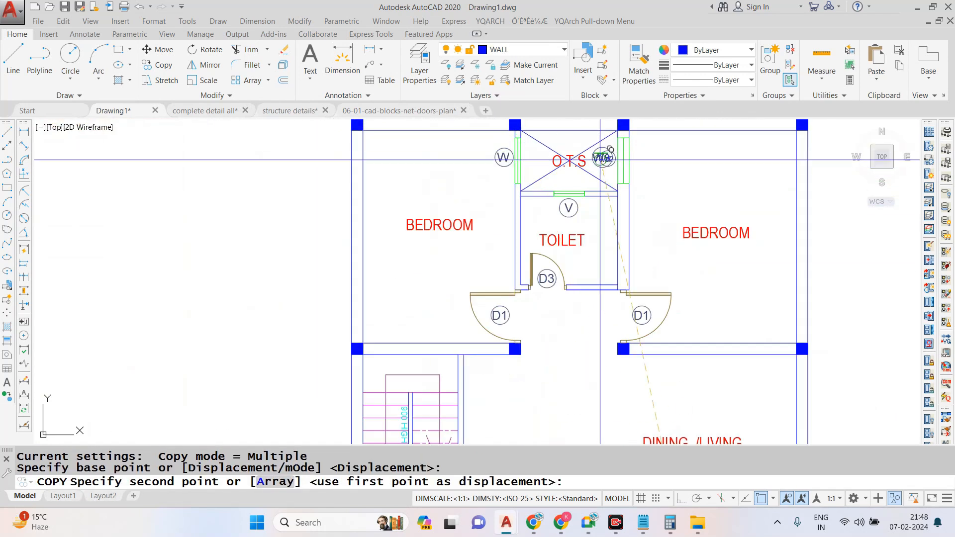
pyautogui.scroll(-4, 570, 155)
pyautogui.scroll(9, 522, 383)
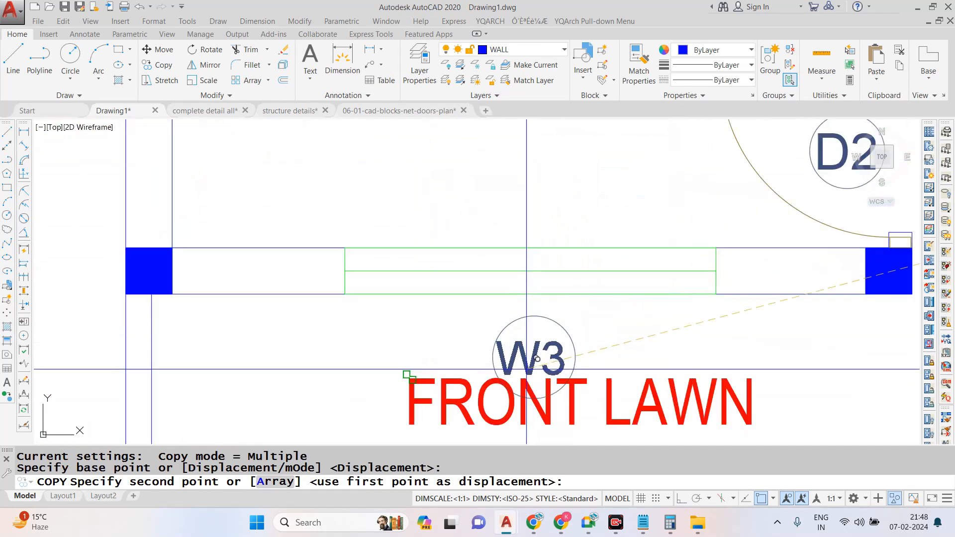
pyautogui.press('Escape')
# - Change the copied front window tag's text to W4 and adjust the text's position inside its circle
pyautogui.doubleClick(547, 339)
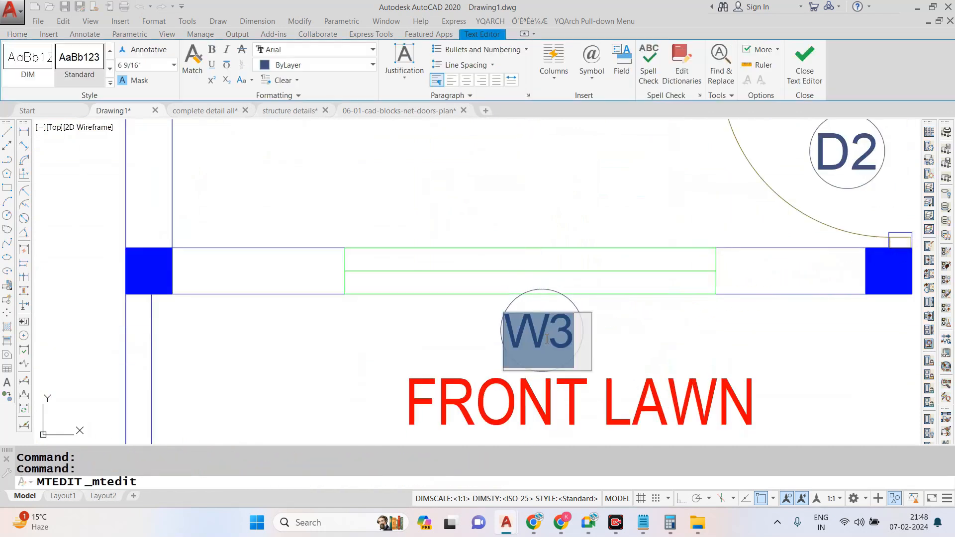
pyautogui.click(566, 214)
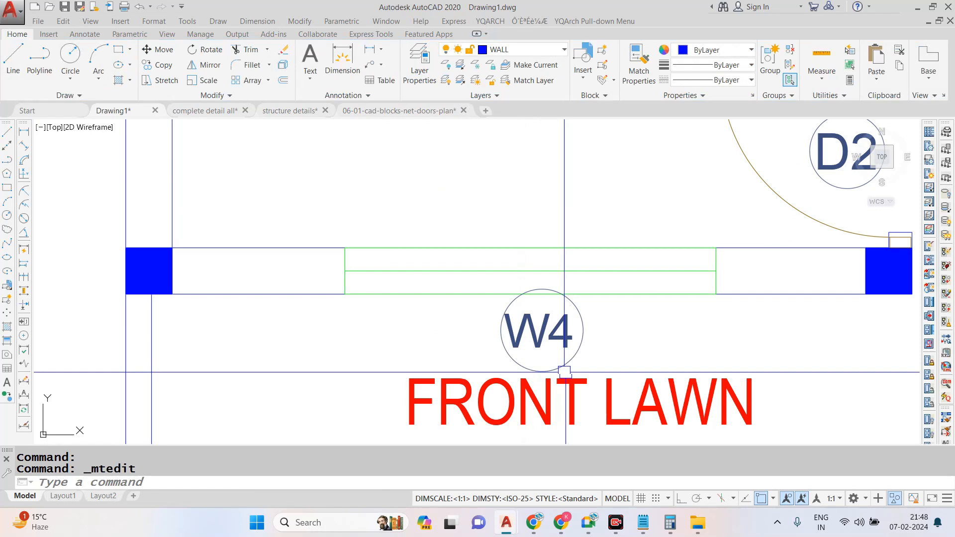
pyautogui.scroll(-4, 562, 348)
pyautogui.scroll(2, 561, 332)
pyautogui.click(568, 319)
pyautogui.scroll(2, 580, 357)
pyautogui.write('m')
pyautogui.press('Return')
pyautogui.click(608, 324)
pyautogui.click(572, 353)
# - Move the whole circled W4 tag slightly down so it sits clear of the front window, above the FRONT LAWN label
pyautogui.scroll(4, 494, 191)
pyautogui.click(566, 211)
pyautogui.click(363, 315)
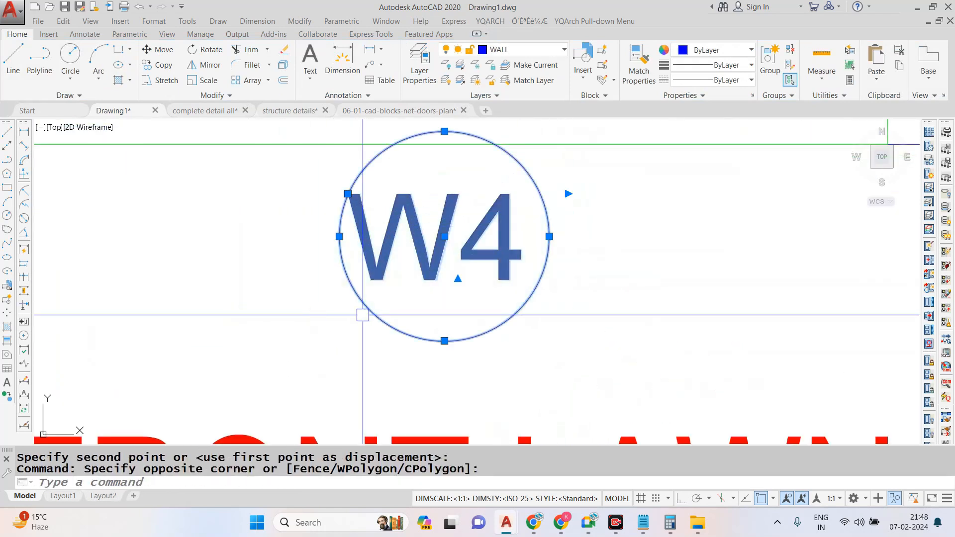
pyautogui.scroll(-4, 438, 314)
pyautogui.write('m')
pyautogui.press('Return')
pyautogui.click(490, 324)
pyautogui.click(477, 341)
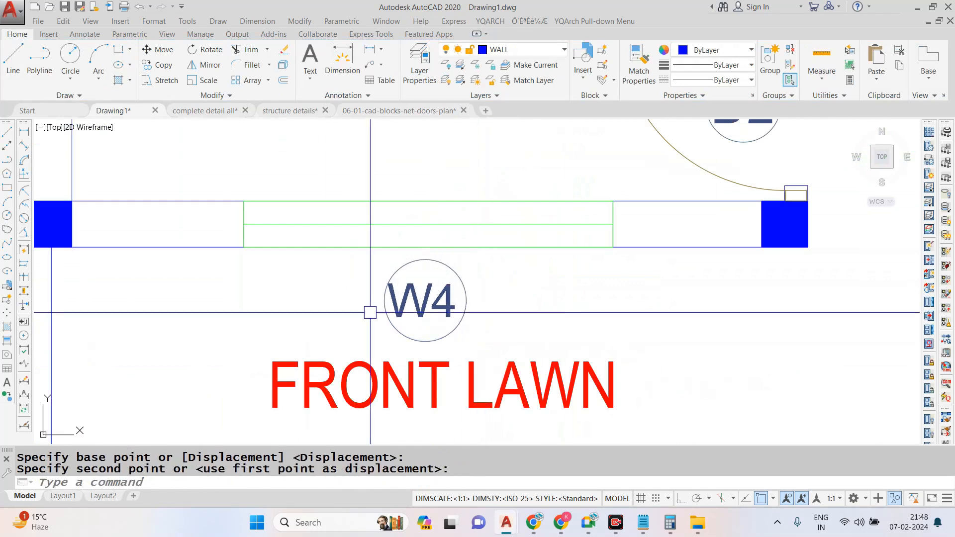
pyautogui.scroll(-4, 380, 327)
pyautogui.press('Escape')
# - Review the door, window and ventilator tags across the ground floor plan, from the front lawn to the bedrooms
pyautogui.scroll(-1, 484, 342)
pyautogui.scroll(1, 460, 199)
pyautogui.scroll(-2, 486, 196)
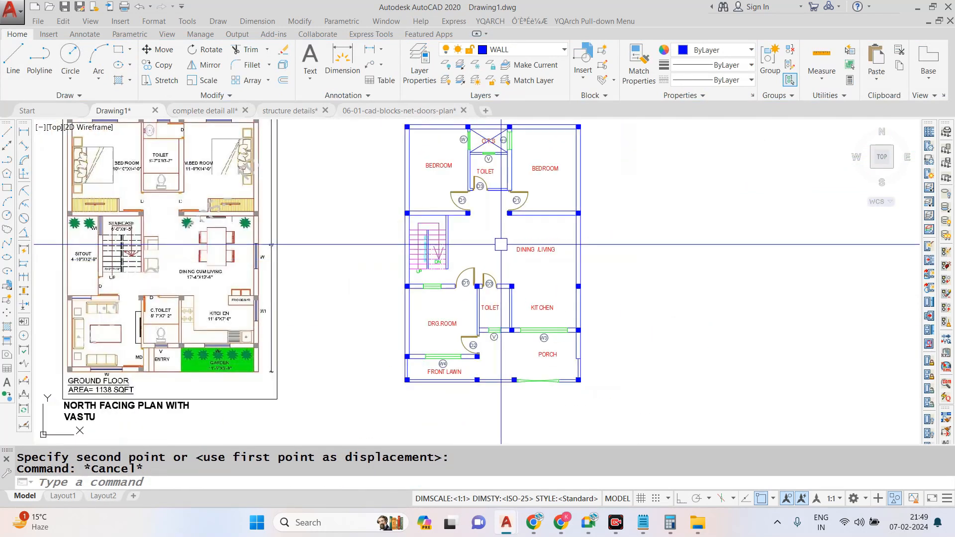
pyautogui.scroll(4, 470, 167)
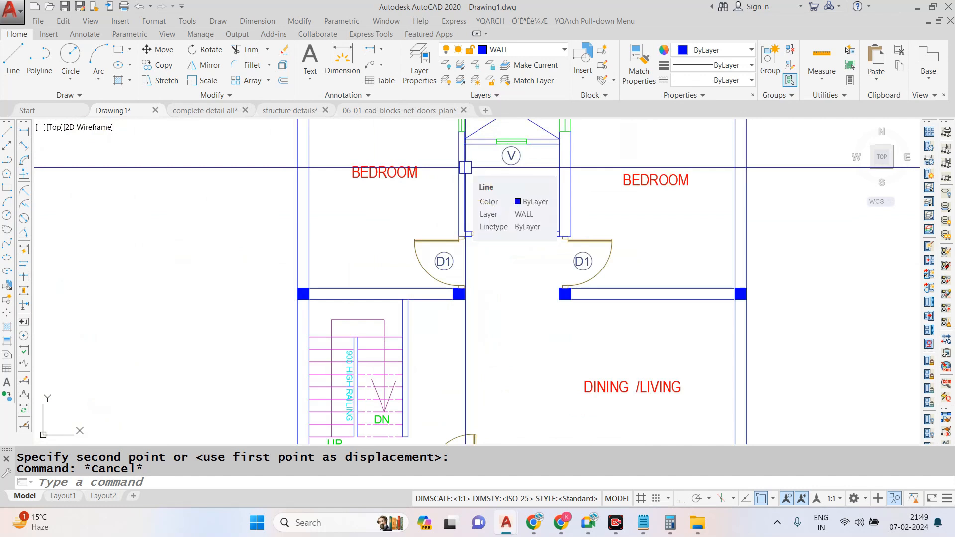
pyautogui.scroll(-3, 465, 167)
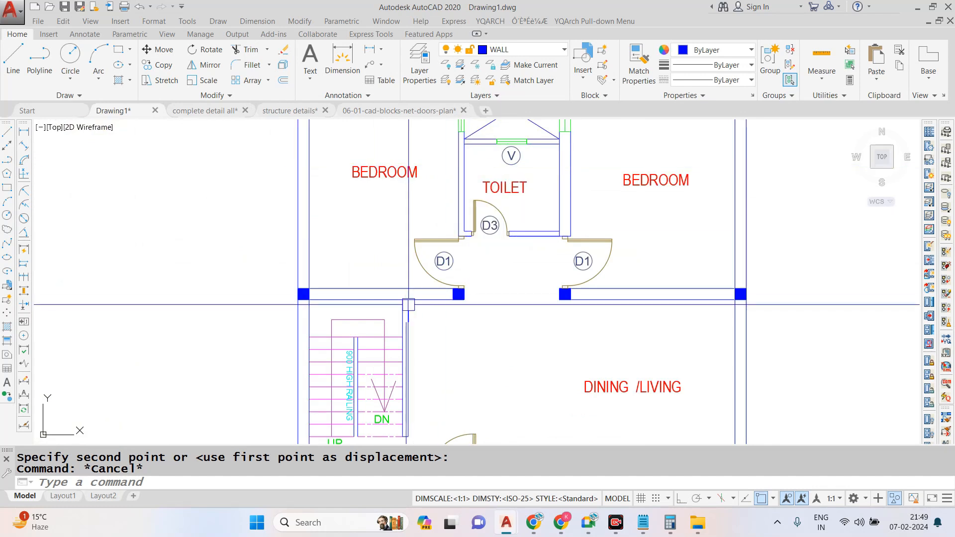
pyautogui.scroll(2, 480, 232)
pyautogui.scroll(-2, 479, 232)
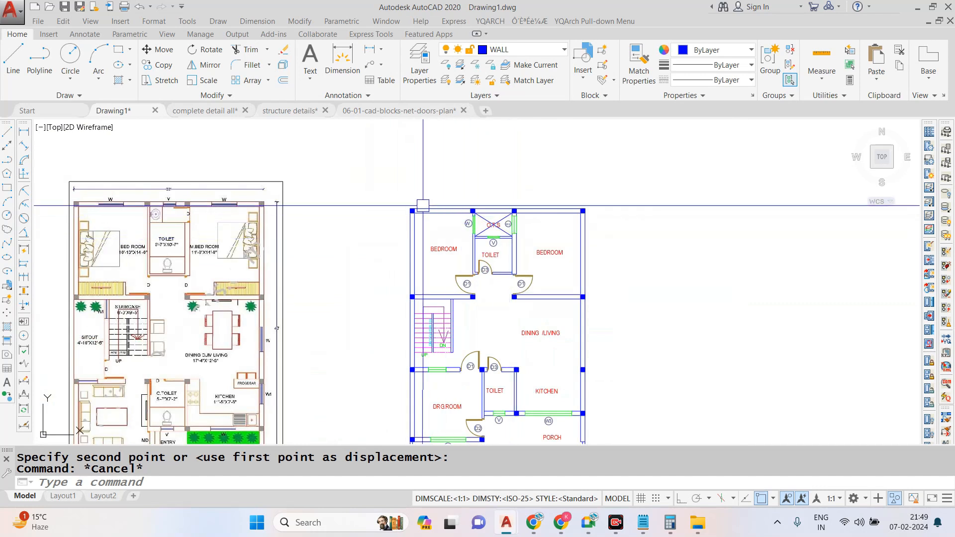
pyautogui.scroll(2, 407, 214)
pyautogui.scroll(2, 407, 214)
pyautogui.scroll(-2, 538, 195)
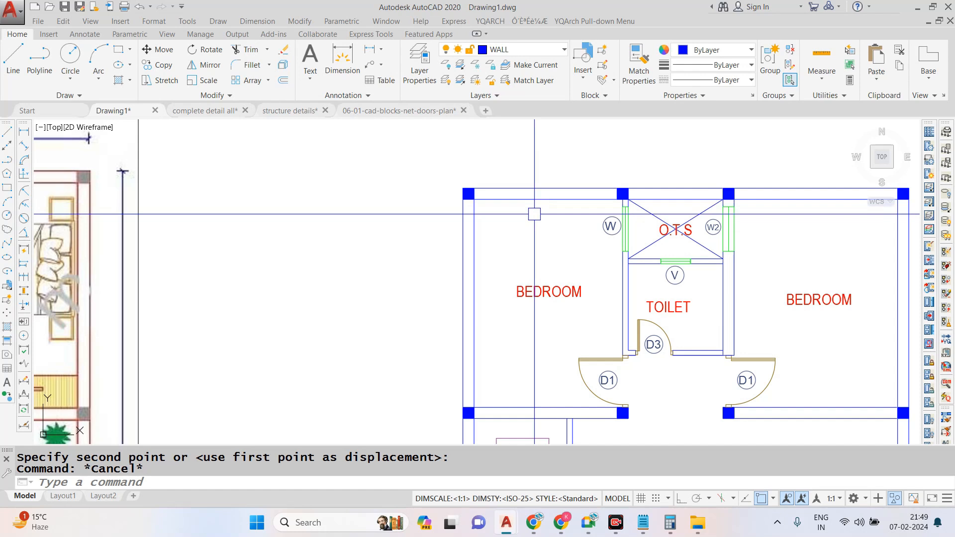
# - Start an ANSI32 hatch and fill the rear wall segments behind both bedrooms and the O.T.S, plus the short walls beside the O.T.S windows
pyautogui.write('h')
pyautogui.press('Return')
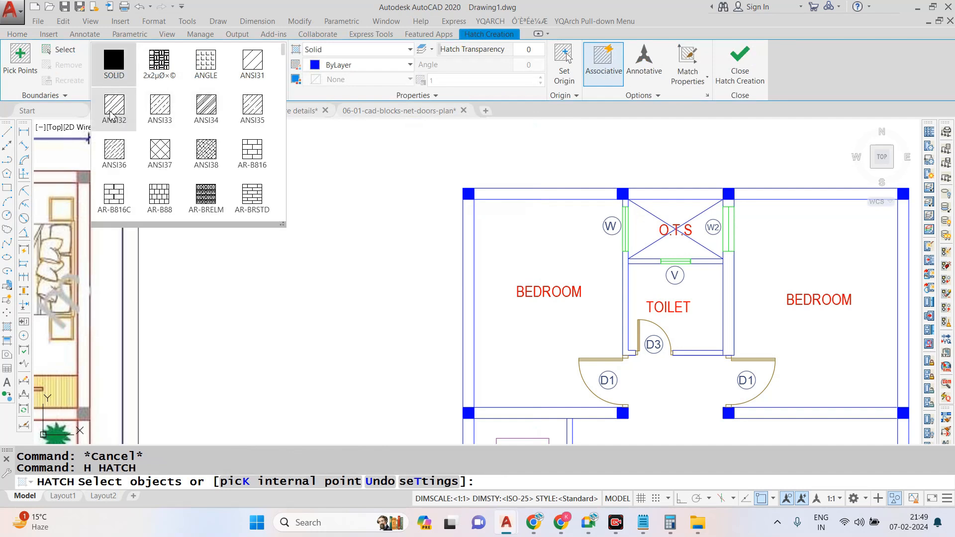
pyautogui.click(112, 116)
pyautogui.click(20, 60)
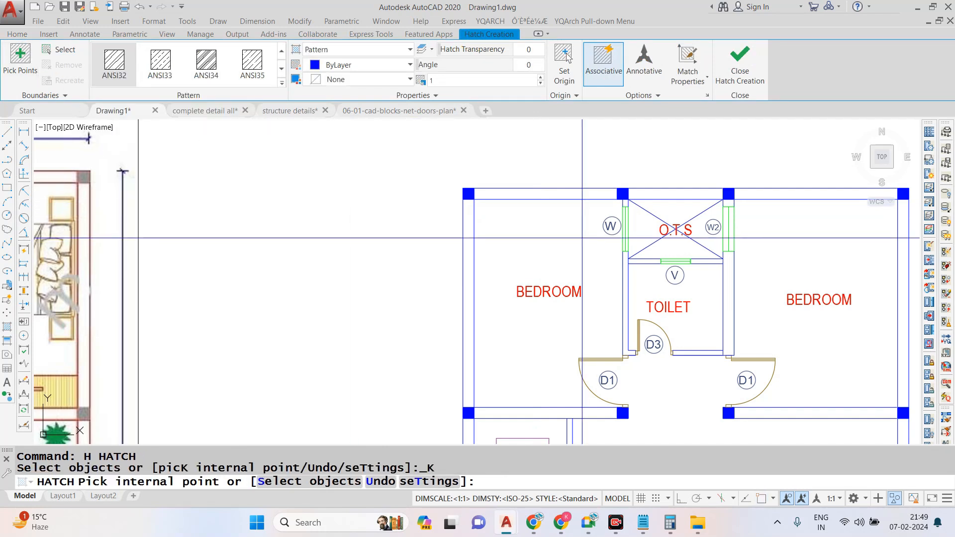
pyautogui.click(545, 194)
pyautogui.click(663, 193)
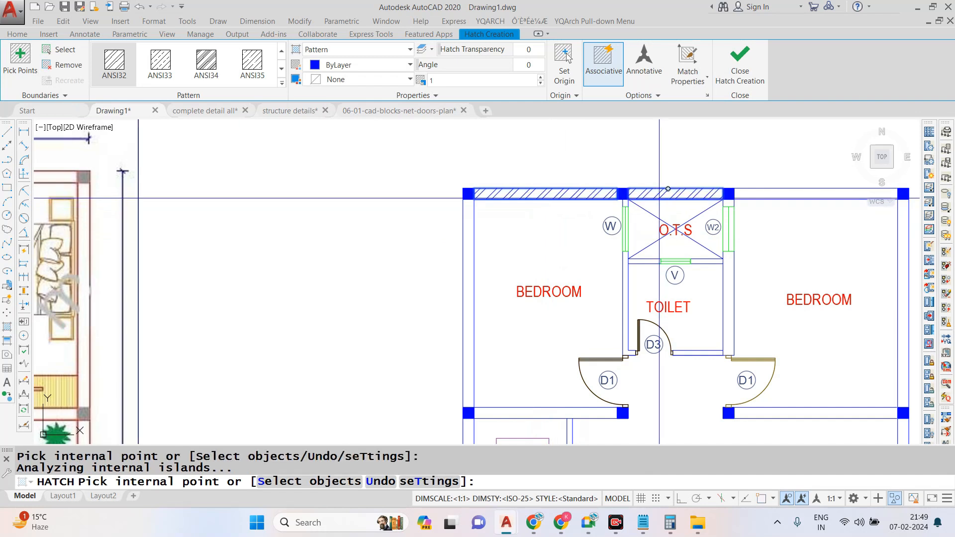
pyautogui.click(746, 195)
pyautogui.click(729, 201)
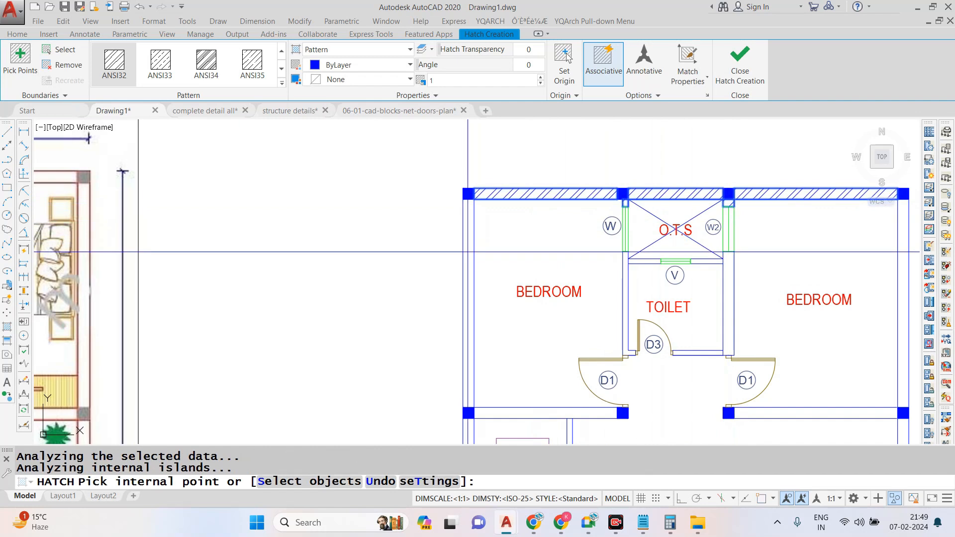
# - Add the outer and staircase-side walls of the bedroom beside window W and the walls around the adjoining toilet to the hatch
pyautogui.click(470, 214)
pyautogui.scroll(-2, 471, 214)
pyautogui.scroll(2, 517, 331)
pyautogui.click(522, 344)
pyautogui.click(616, 193)
pyautogui.click(699, 210)
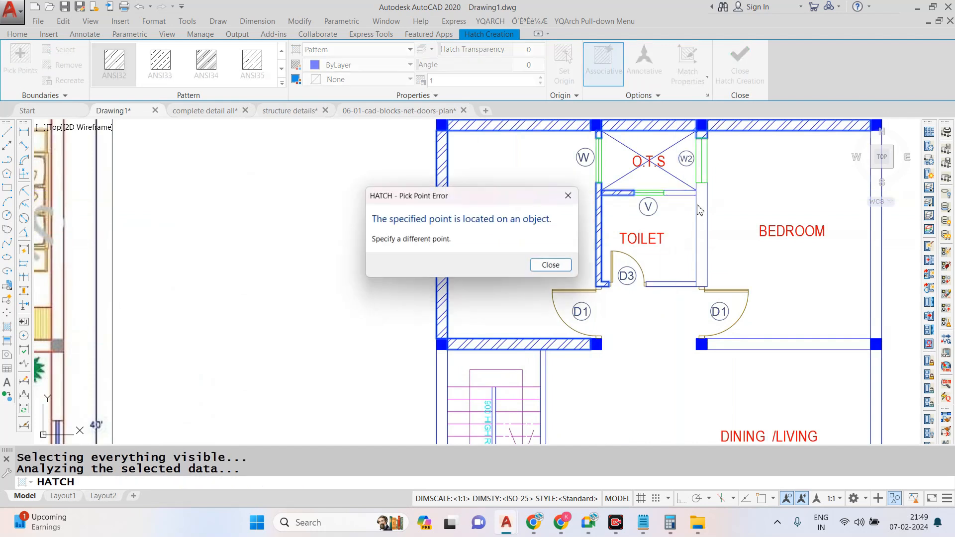
pyautogui.click(568, 196)
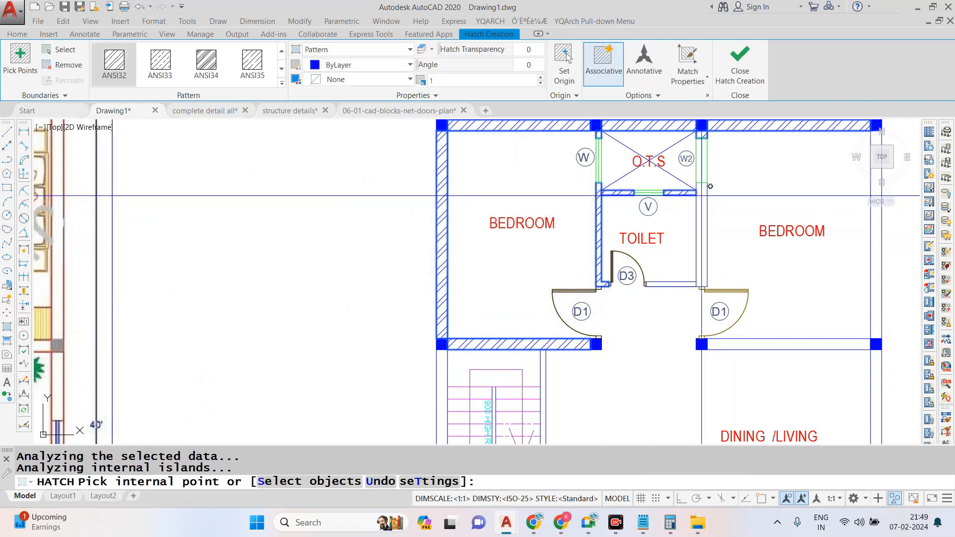
pyautogui.click(701, 211)
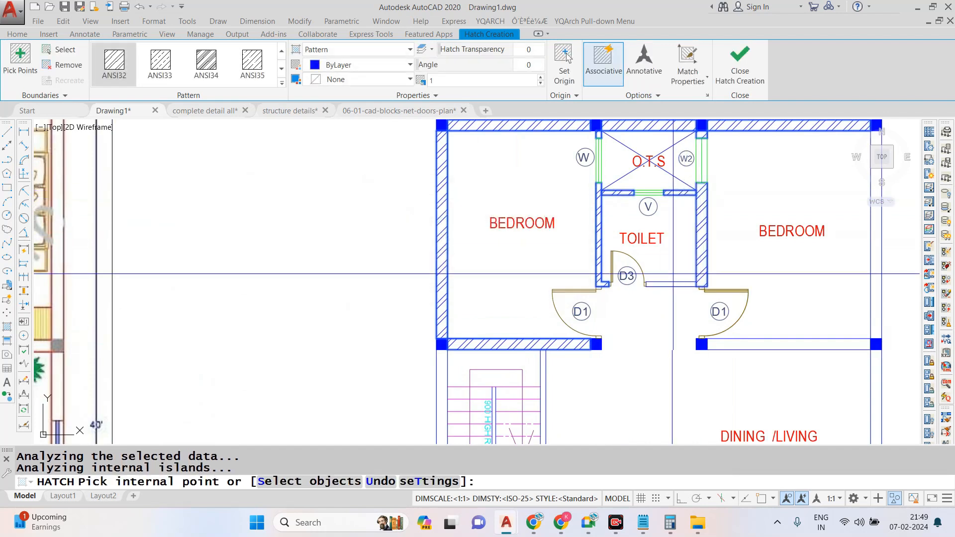
# - Set the wall hatch colour to grey 147,149,152 and its scale to 0.6
pyautogui.click(353, 65)
pyautogui.click(312, 140)
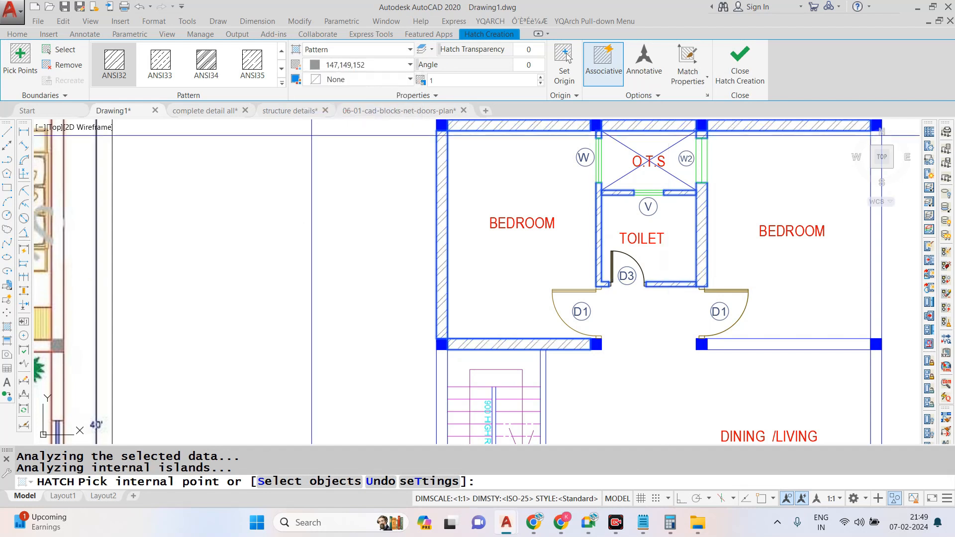
pyautogui.write('0.5')
pyautogui.scroll(-4, 521, 167)
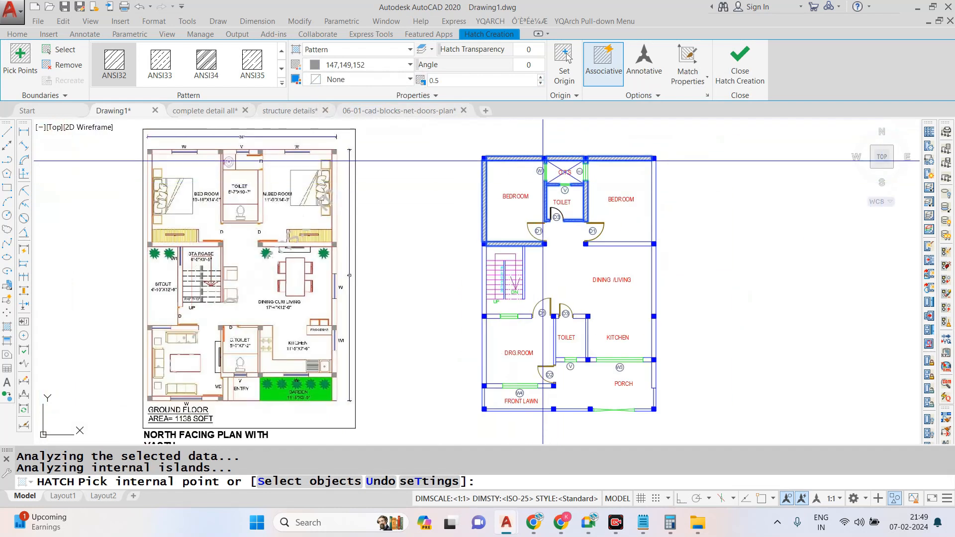
pyautogui.scroll(2, 542, 160)
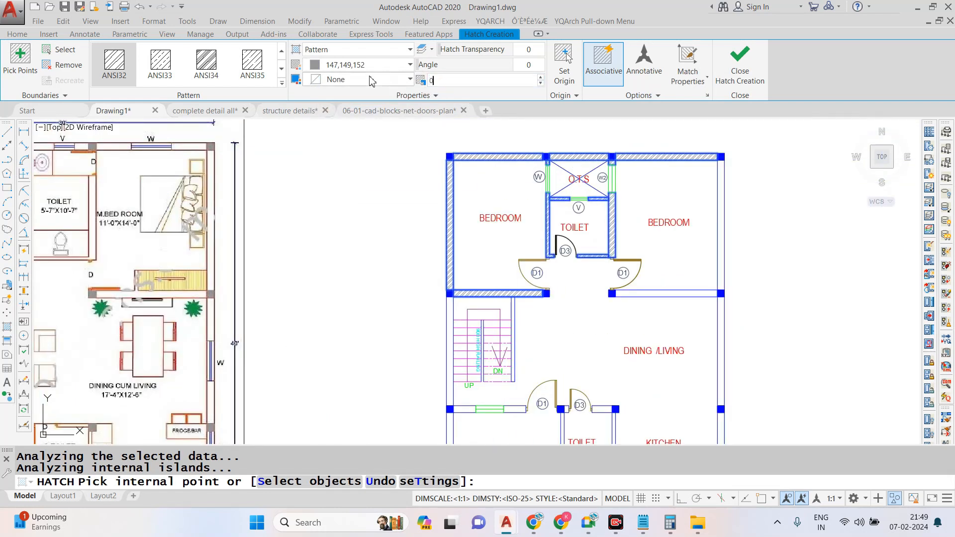
# - Add the other bedroom's outer and dining-side walls, the staircase's outer wall and the staircase–drawing room wall to the hatch
pyautogui.click(701, 268)
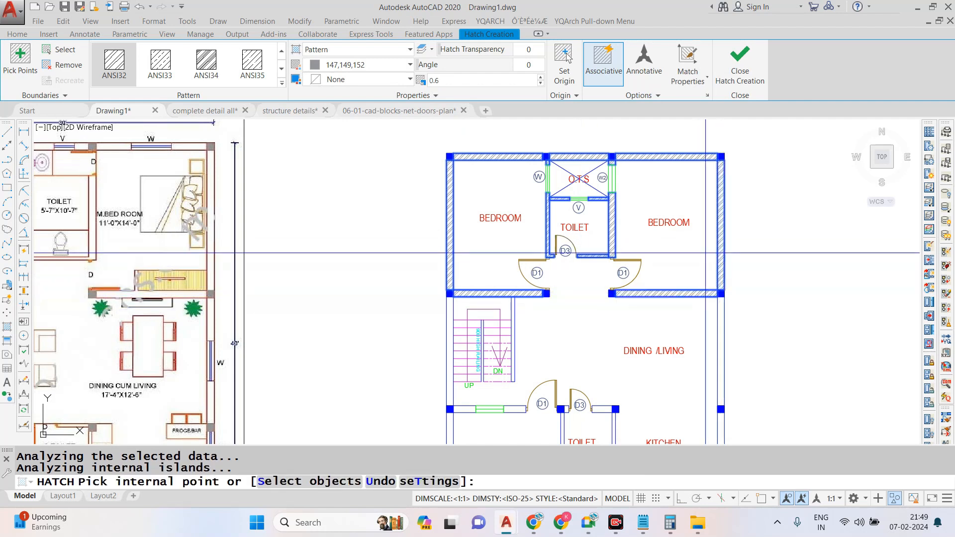
pyautogui.scroll(-3, 513, 309)
pyautogui.scroll(3, 512, 309)
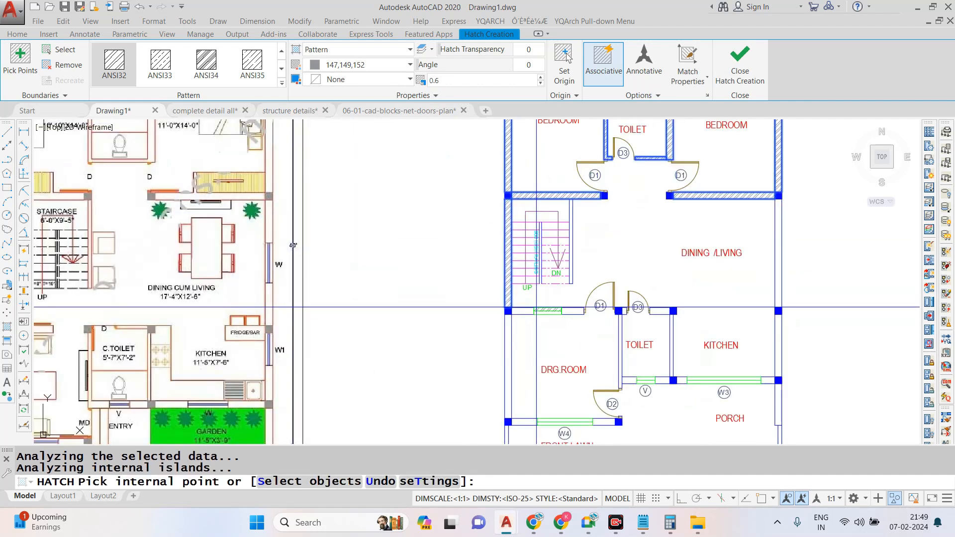
pyautogui.scroll(2, 536, 307)
pyautogui.click(592, 315)
pyautogui.scroll(-3, 592, 298)
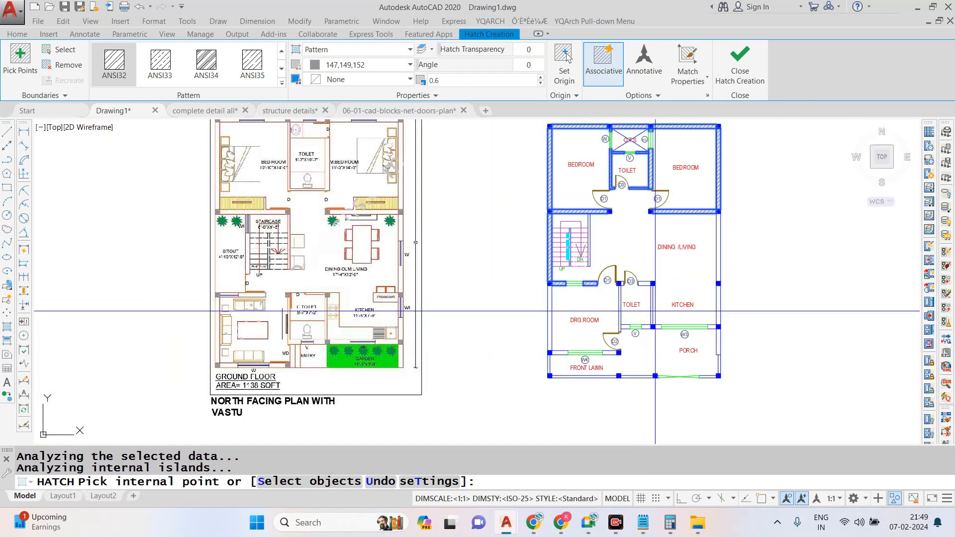
# - Add the drawing room's outer wall, the walls around the kitchen-side toilet and the outer walls of the dining and kitchen to the hatch
pyautogui.scroll(3, 592, 268)
pyautogui.click(589, 260)
pyautogui.click(643, 260)
pyautogui.click(581, 303)
pyautogui.scroll(-2, 497, 303)
pyautogui.scroll(2, 532, 313)
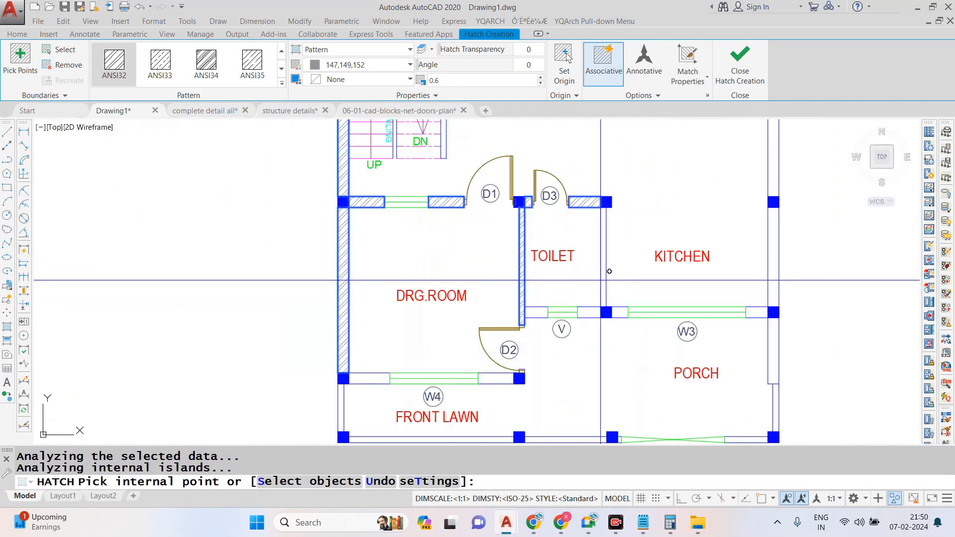
pyautogui.scroll(-3, 614, 271)
pyautogui.scroll(2, 672, 234)
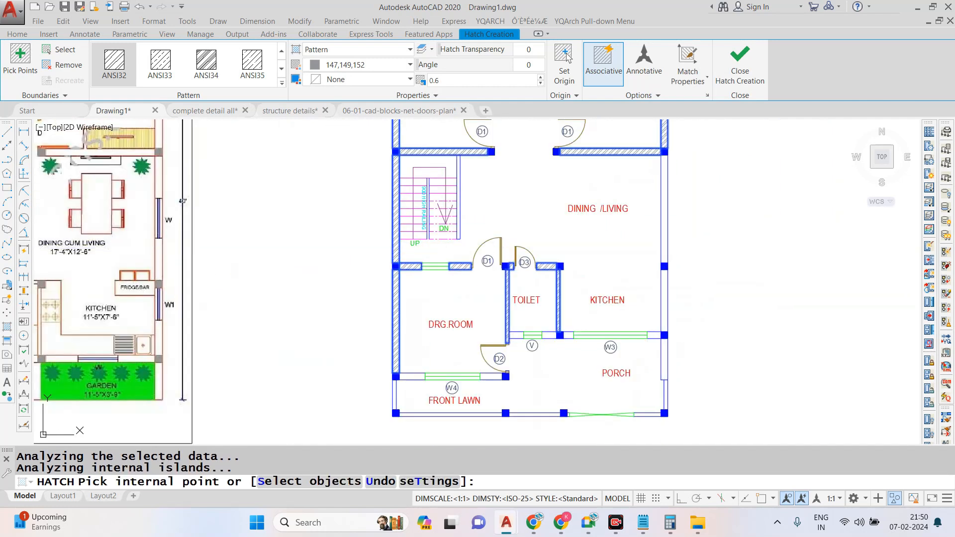
pyautogui.click(599, 295)
# - Add the wall segments beside kitchen window W3 and toilet ventilator V, and the porch's thick side wall, to the hatch
pyautogui.scroll(-2, 605, 296)
pyautogui.scroll(3, 607, 283)
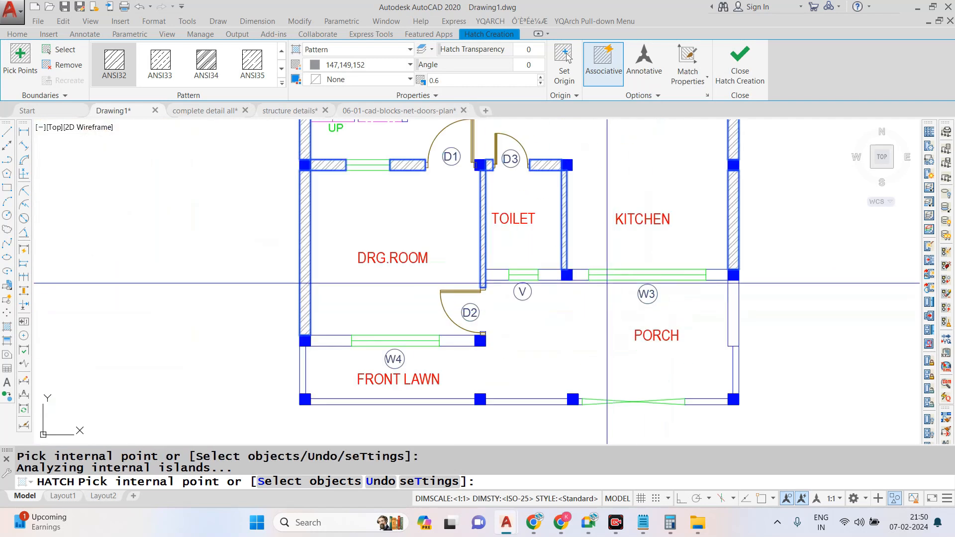
pyautogui.click(581, 275)
pyautogui.click(717, 275)
pyautogui.click(733, 298)
pyautogui.click(553, 275)
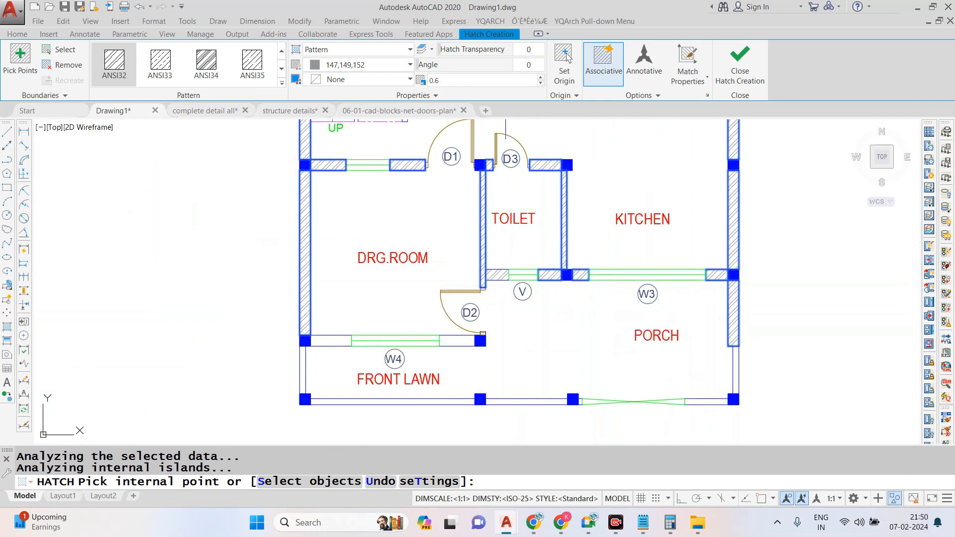
# - Hatch the walls beside window W4 and the thin boundary walls around the front lawn and porch, and finish the hatch
pyautogui.scroll(-2, 526, 203)
pyautogui.scroll(2, 407, 302)
pyautogui.click(401, 302)
pyautogui.click(527, 302)
pyautogui.click(432, 363)
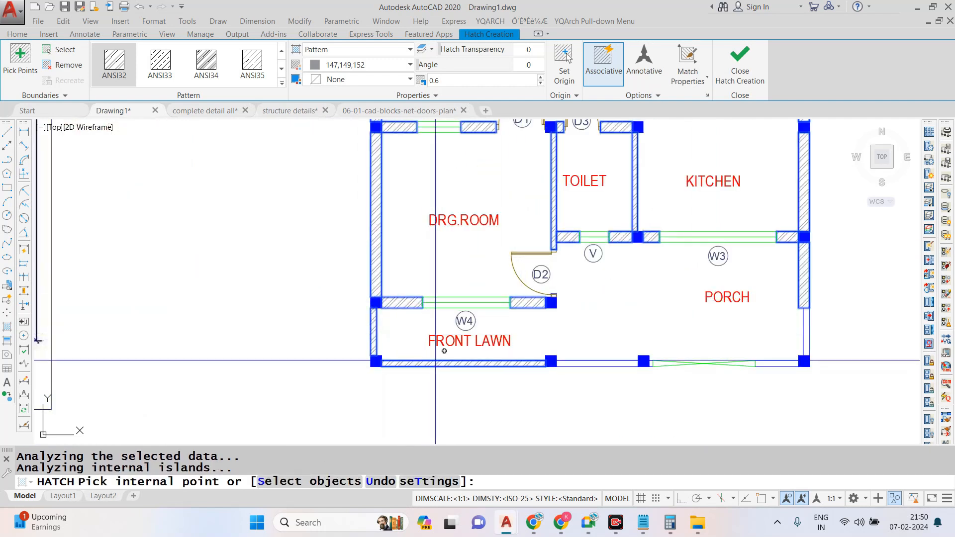
pyautogui.click(584, 363)
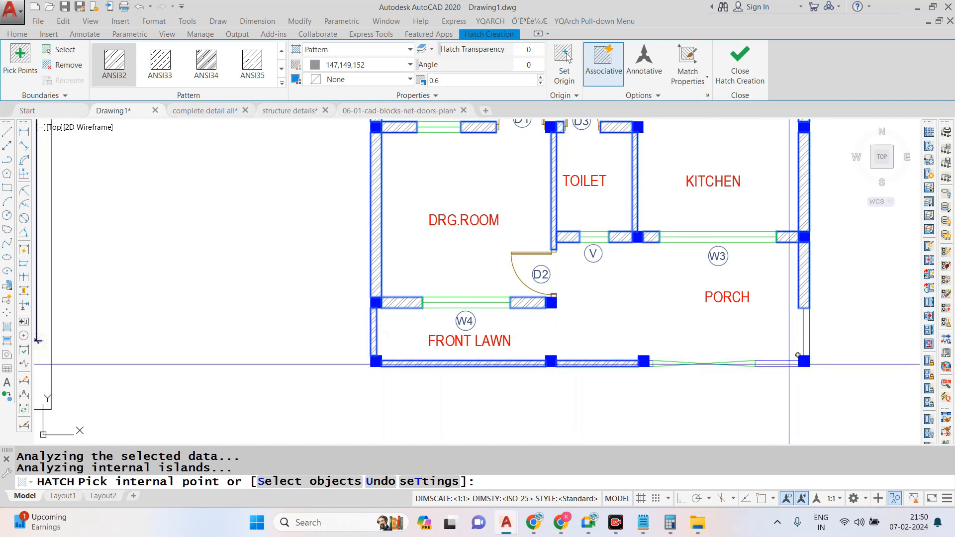
pyautogui.click(788, 364)
pyautogui.scroll(-2, 660, 343)
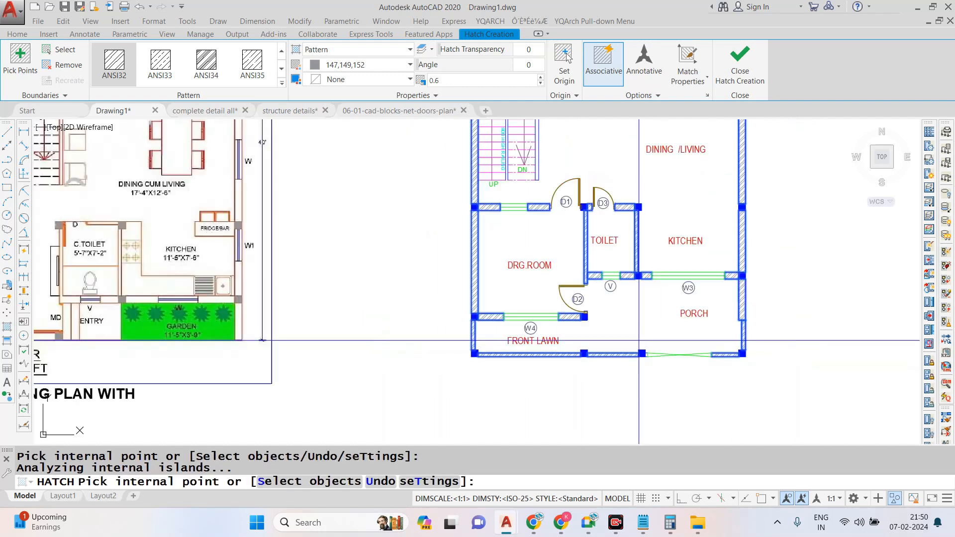
pyautogui.press('Return')
pyautogui.scroll(-2, 525, 342)
pyautogui.scroll(-1, 526, 341)
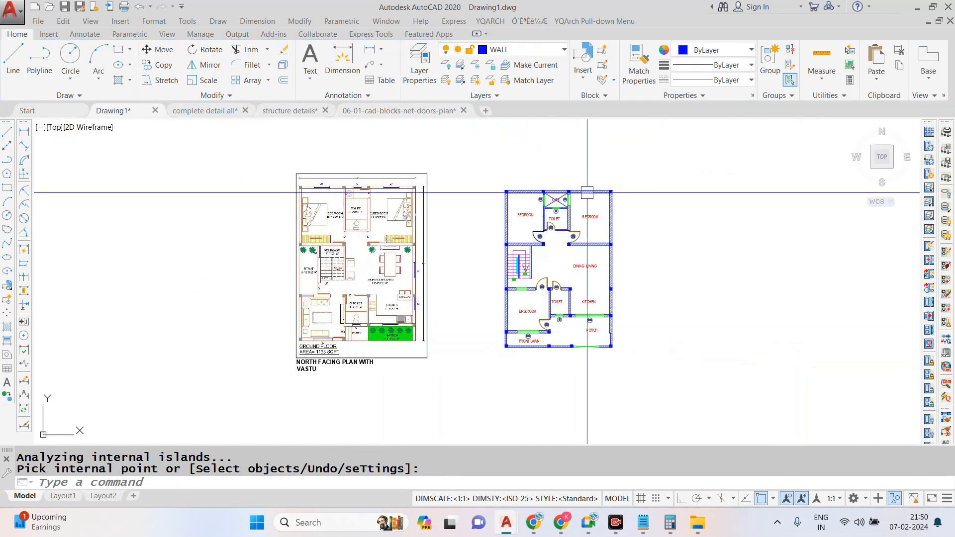
# - End the object isolation so the grid lines and bubbles are displayed again with the plan
pyautogui.scroll(4, 574, 206)
pyautogui.rightClick(604, 220)
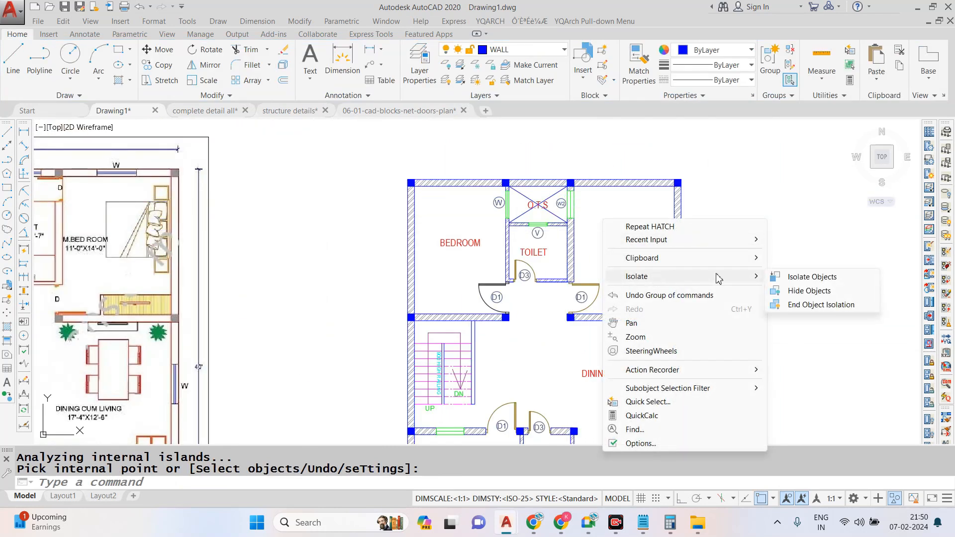
pyautogui.click(821, 305)
pyautogui.scroll(-3, 518, 271)
pyautogui.scroll(3, 506, 228)
pyautogui.scroll(-2, 507, 228)
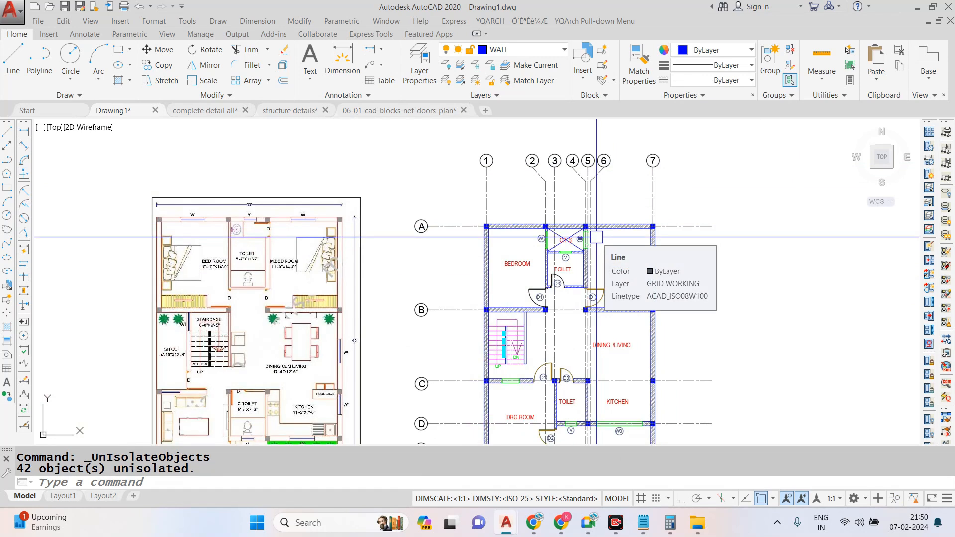
pyautogui.scroll(-2, 597, 236)
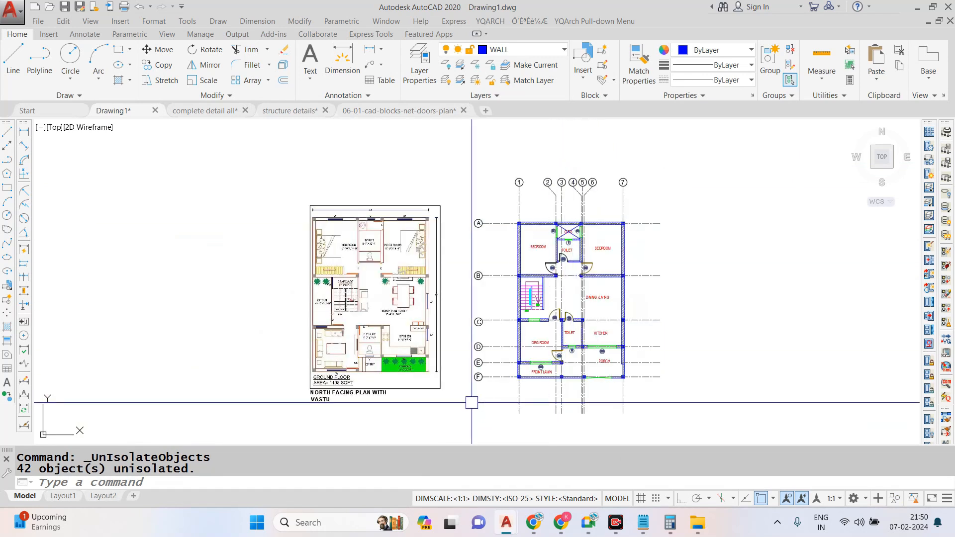
# - Copy the FRONT LAWN label to the empty area below the front boundary wall
pyautogui.scroll(2, 664, 367)
pyautogui.scroll(4, 663, 367)
pyautogui.click(679, 317)
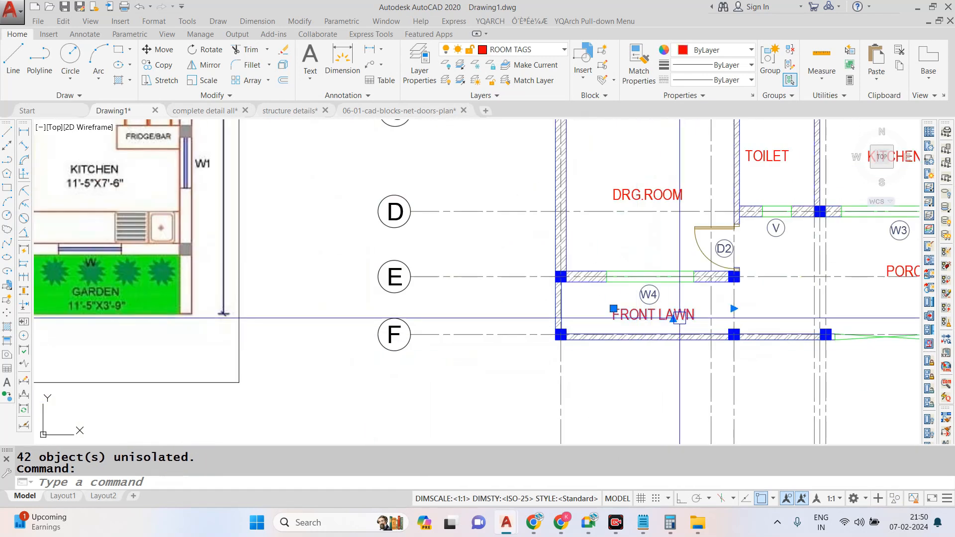
pyautogui.write('co')
pyautogui.press('Return')
pyautogui.click(680, 318)
pyautogui.scroll(-2, 558, 251)
pyautogui.scroll(4, 636, 368)
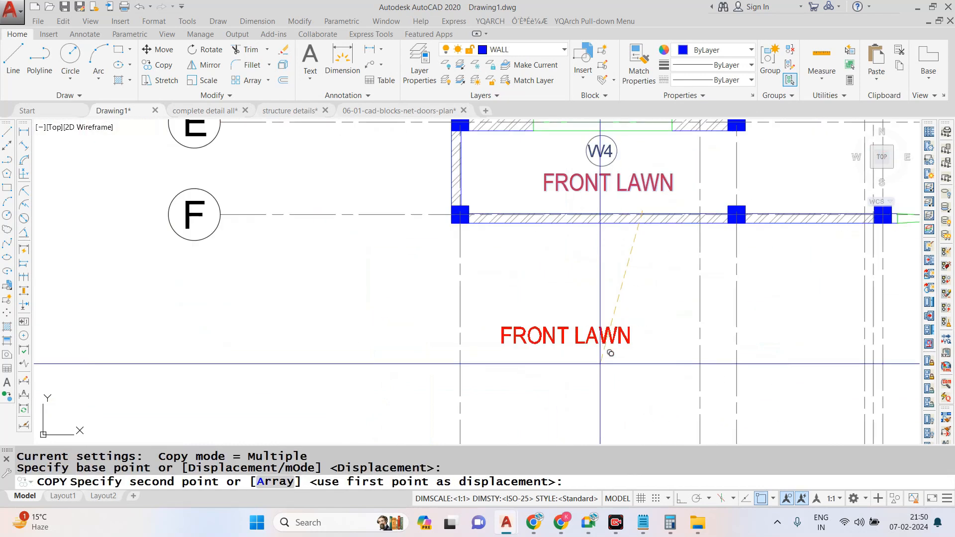
pyautogui.click(592, 347)
pyautogui.press('Escape')
# - Change the copied label's text to GROUND FLOOR
pyautogui.doubleClick(592, 347)
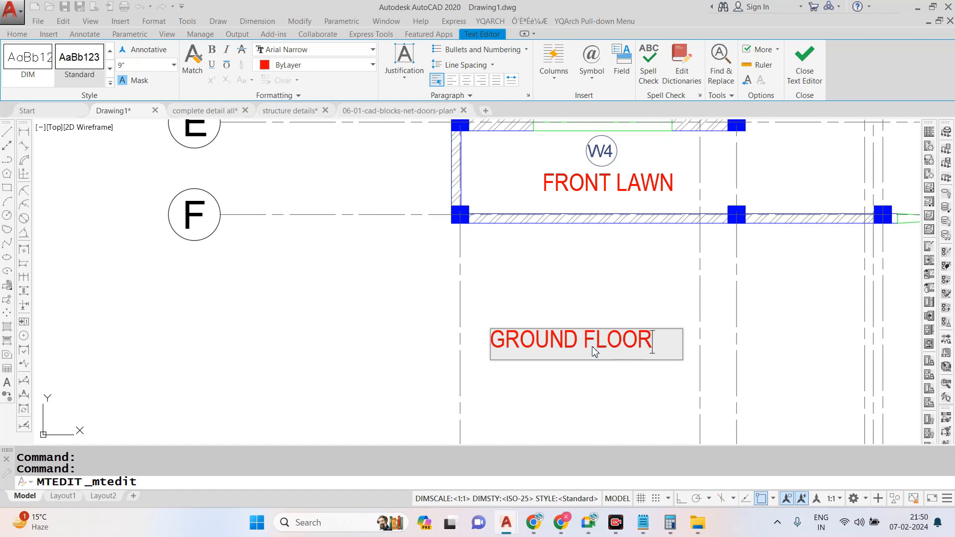
pyautogui.click(394, 298)
pyautogui.scroll(-6, 393, 302)
pyautogui.scroll(4, 464, 326)
pyautogui.click(416, 301)
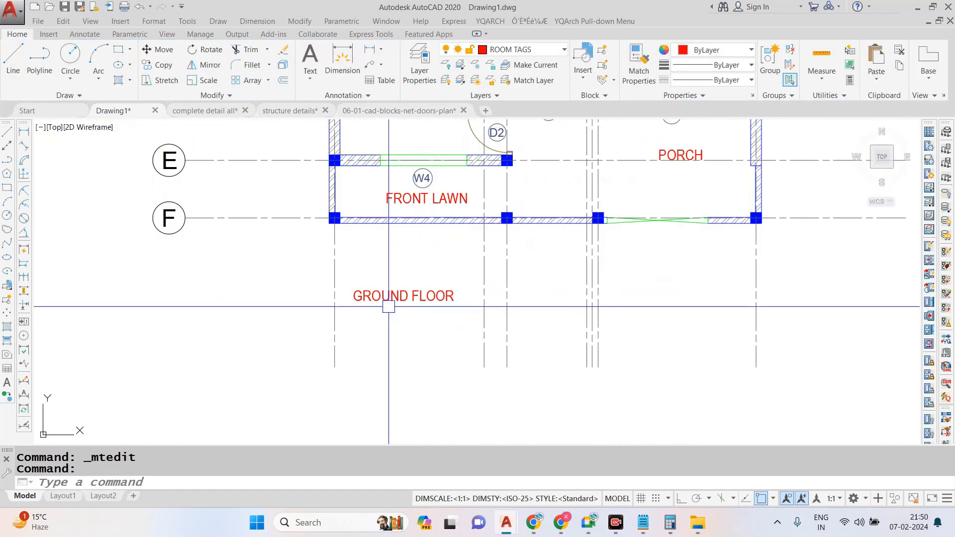
pyautogui.press('Escape')
pyautogui.press('Escape')
# - Draw a rectangle as a frame around the GROUND FLOOR title
pyautogui.write('REC')
pyautogui.press('Return')
pyautogui.scroll(6, 355, 304)
pyautogui.click(337, 292)
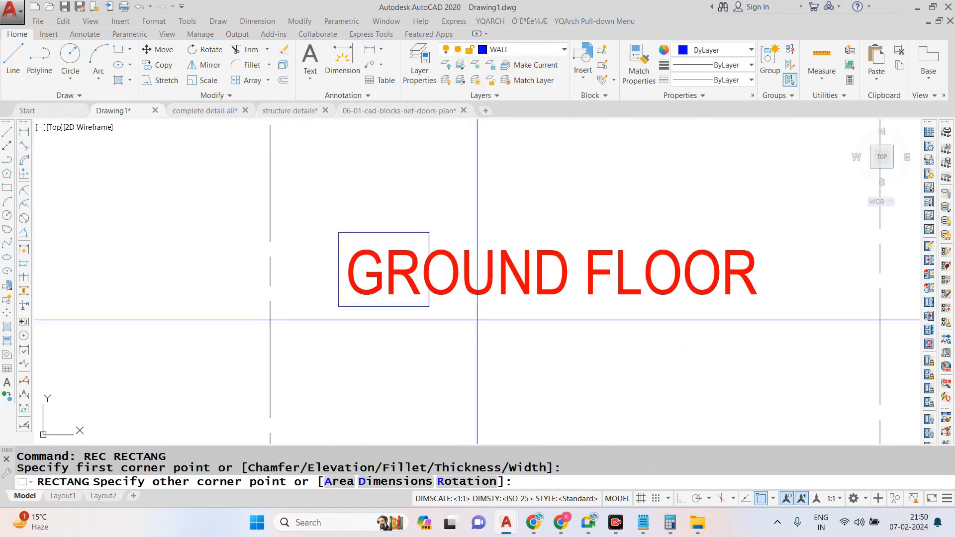
pyautogui.click(768, 231)
pyautogui.scroll(-8, 351, 373)
pyautogui.press('Escape')
# - Examine the tagged and hatched rooms of the plan from the bedrooms to the porch alongside the reference plan
pyautogui.scroll(-2, 484, 338)
pyautogui.scroll(2, 462, 323)
pyautogui.scroll(-4, 448, 279)
pyautogui.scroll(2, 382, 203)
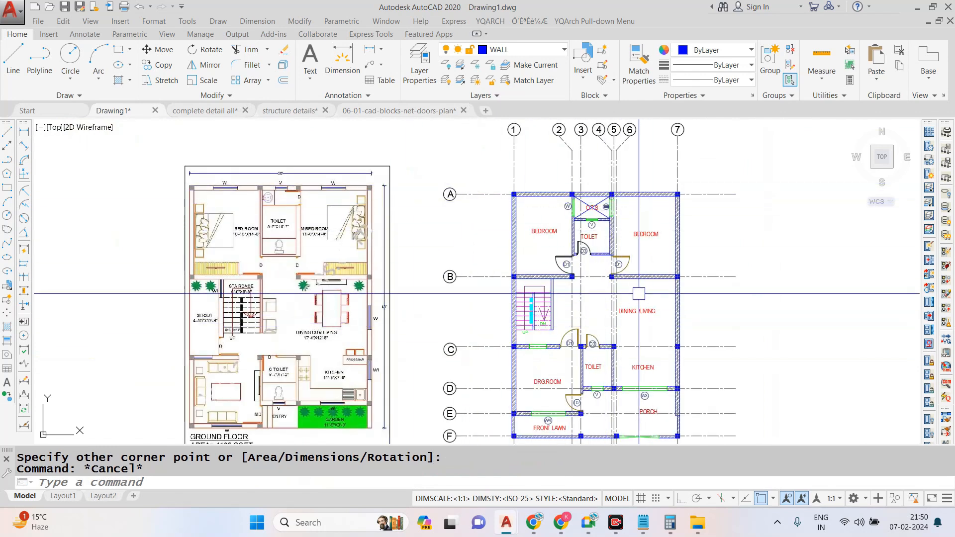
pyautogui.scroll(6, 597, 251)
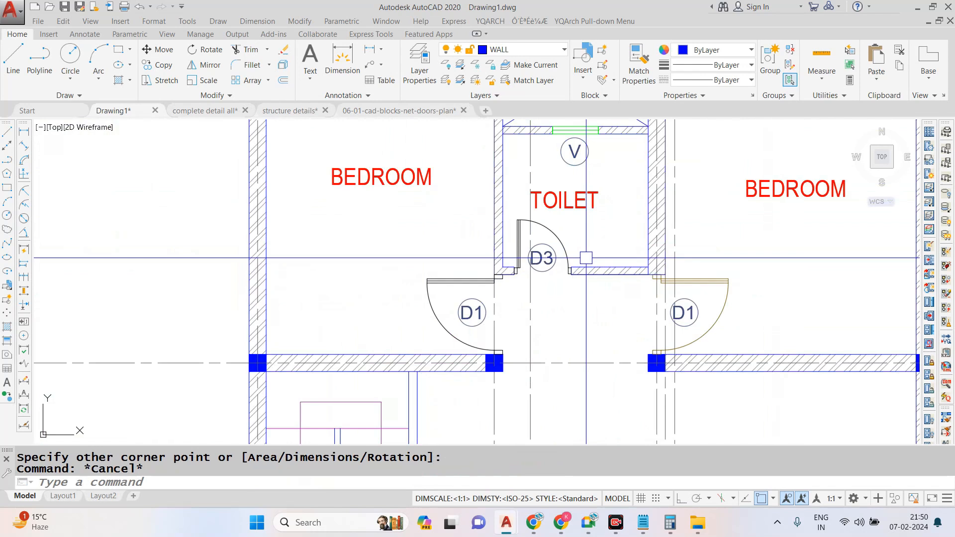
pyautogui.scroll(-4, 563, 284)
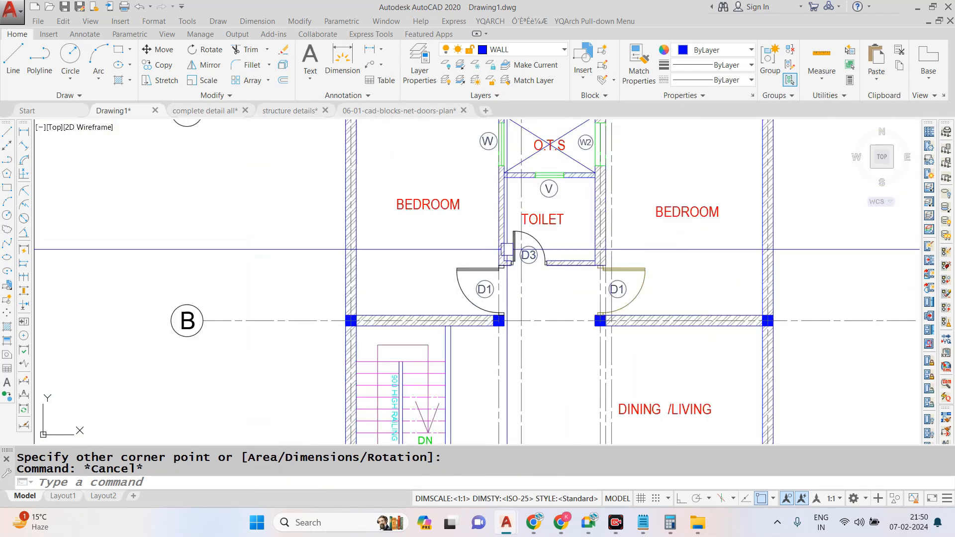
pyautogui.scroll(2, 481, 267)
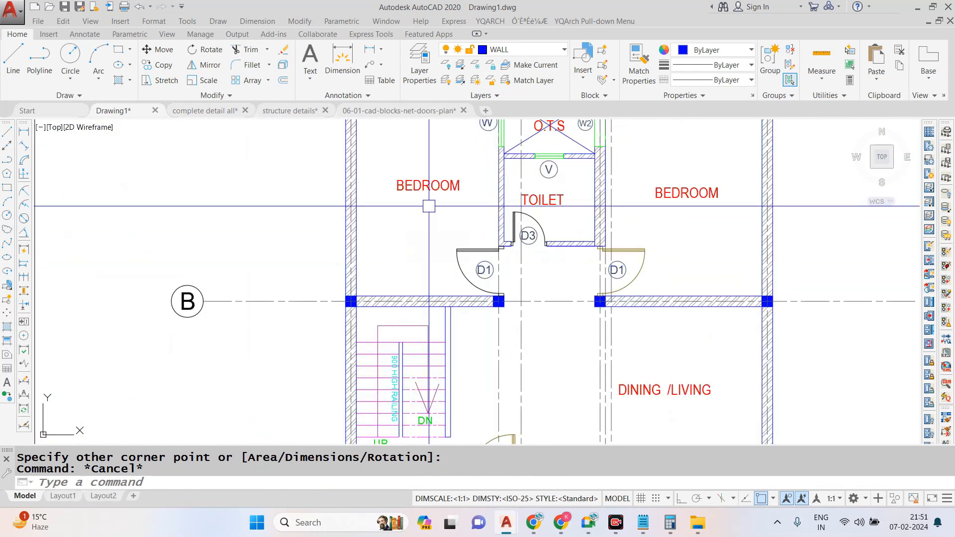
pyautogui.scroll(-2, 498, 216)
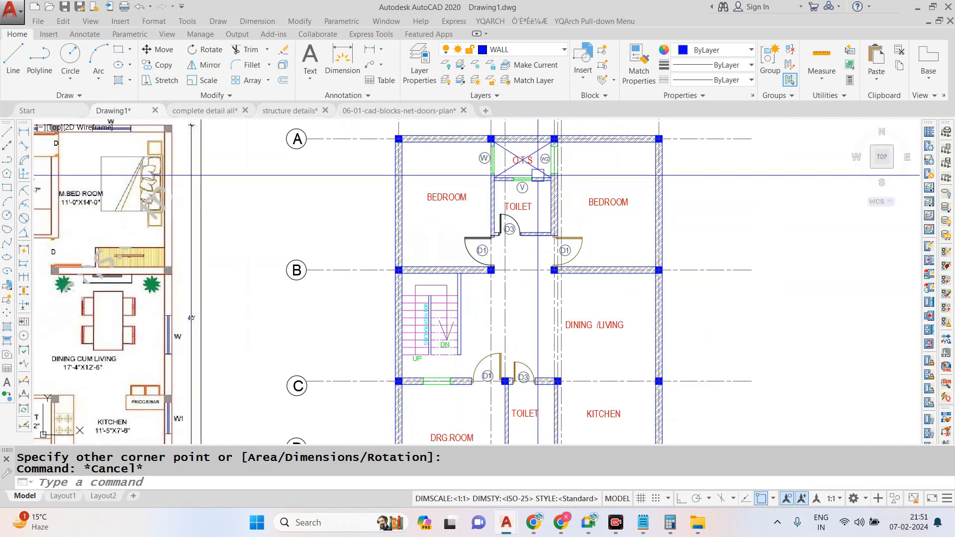
pyautogui.scroll(-2, 498, 249)
pyautogui.scroll(2, 497, 322)
pyautogui.scroll(-2, 497, 321)
pyautogui.scroll(3, 527, 333)
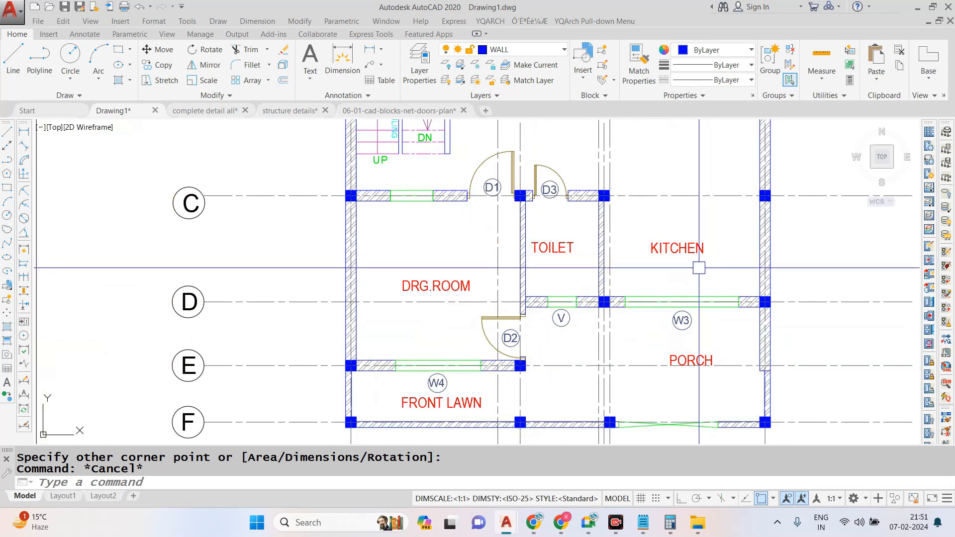
# - Offset the inner wall line beside window W3 and the kitchen's toilet-side vertical line 2' into the kitchen
pyautogui.scroll(2, 687, 270)
pyautogui.press('Escape')
pyautogui.write('o')
pyautogui.press('Return')
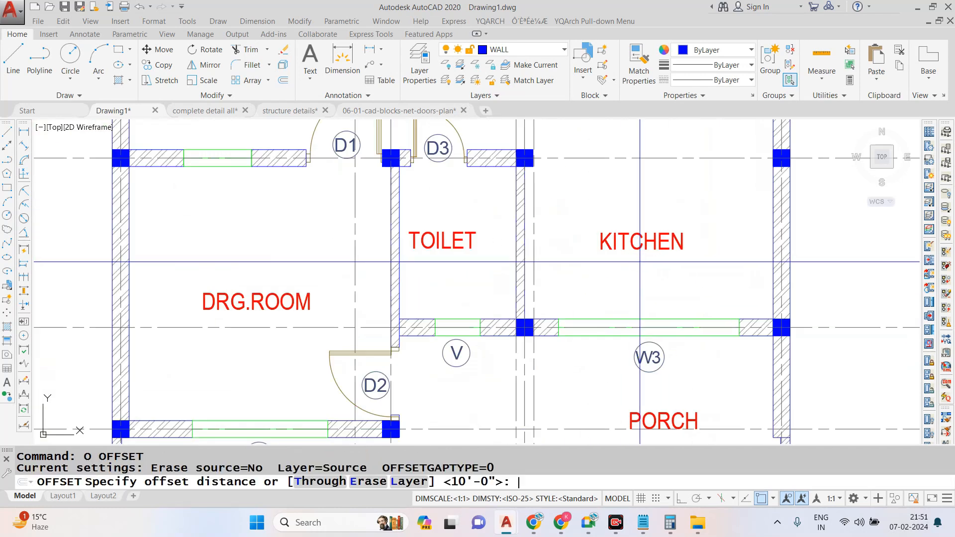
pyautogui.write("2'")
pyautogui.press('Return')
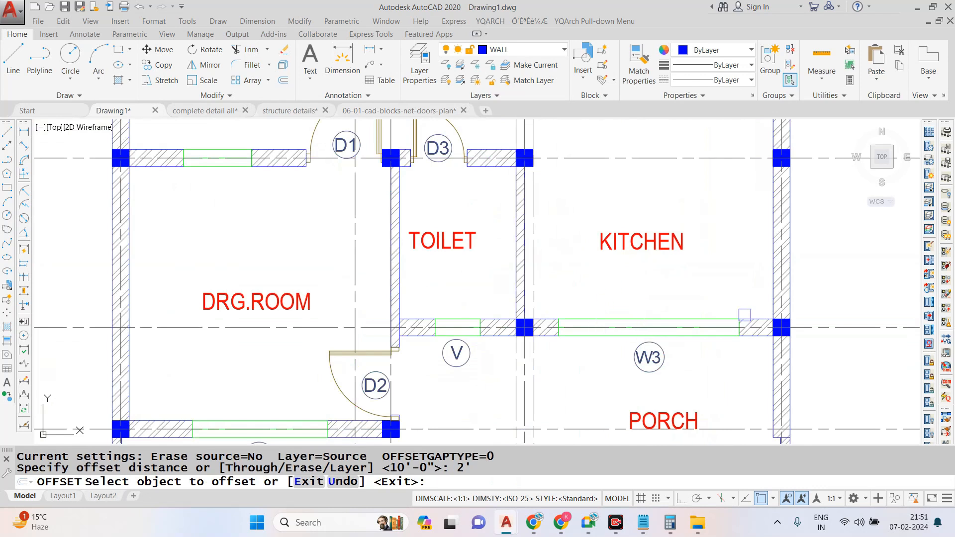
pyautogui.scroll(2, 745, 315)
pyautogui.click(750, 322)
pyautogui.click(748, 296)
pyautogui.click(435, 321)
pyautogui.click(417, 241)
pyautogui.click(396, 222)
pyautogui.click(455, 241)
pyautogui.press('Escape')
pyautogui.press('Escape')
pyautogui.press('Escape')
# - Extend the horizontal offset line across the kitchen to the toilet-side wall
pyautogui.write('ex')
pyautogui.press('Return')
# - Trim the vertical offset line between grid C and the W3 wall, and erase its leftover piece
pyautogui.press('Return')
pyautogui.click(441, 250)
pyautogui.click(439, 242)
pyautogui.click(445, 251)
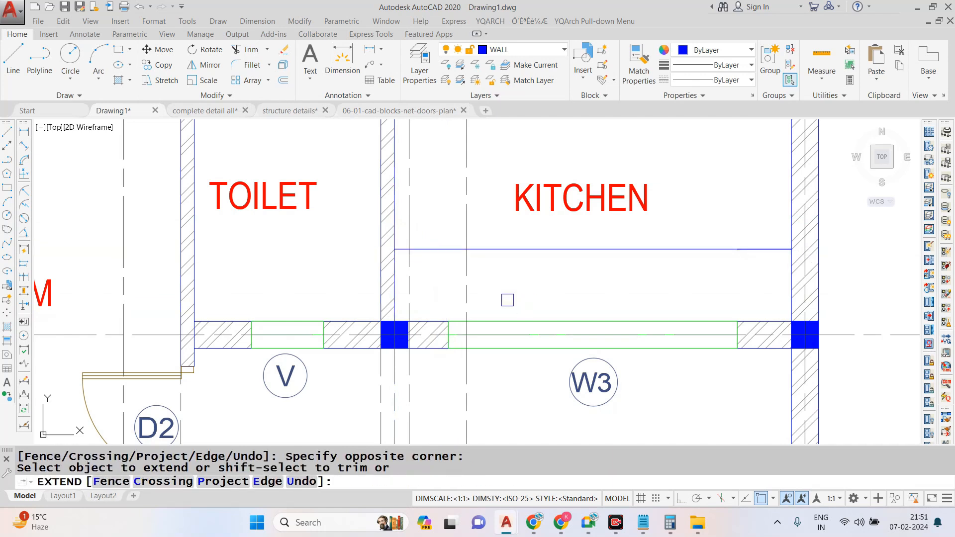
pyautogui.scroll(-4, 508, 300)
pyautogui.scroll(1, 493, 217)
pyautogui.press('Escape')
pyautogui.write('tr')
pyautogui.press('Return')
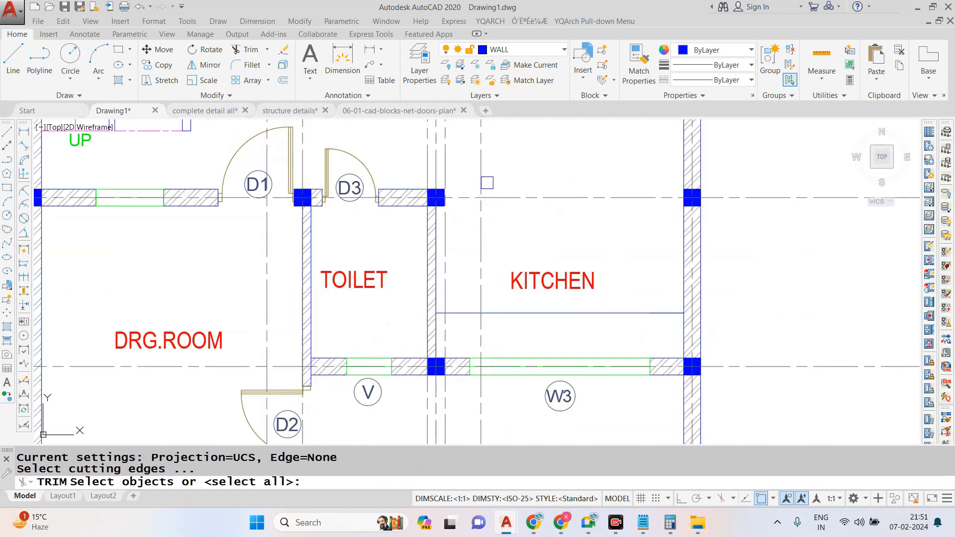
pyautogui.press('Return')
pyautogui.scroll(5, 482, 357)
pyautogui.scroll(-5, 476, 312)
pyautogui.press('Escape')
pyautogui.click(479, 370)
pyautogui.write('e')
pyautogui.press('Return')
# - Trim the overshooting ends of the two offset lines so they form the kitchen counter's L-shaped corner
pyautogui.scroll(-7, 516, 384)
pyautogui.scroll(3, 526, 362)
pyautogui.scroll(3, 490, 373)
pyautogui.write('tr')
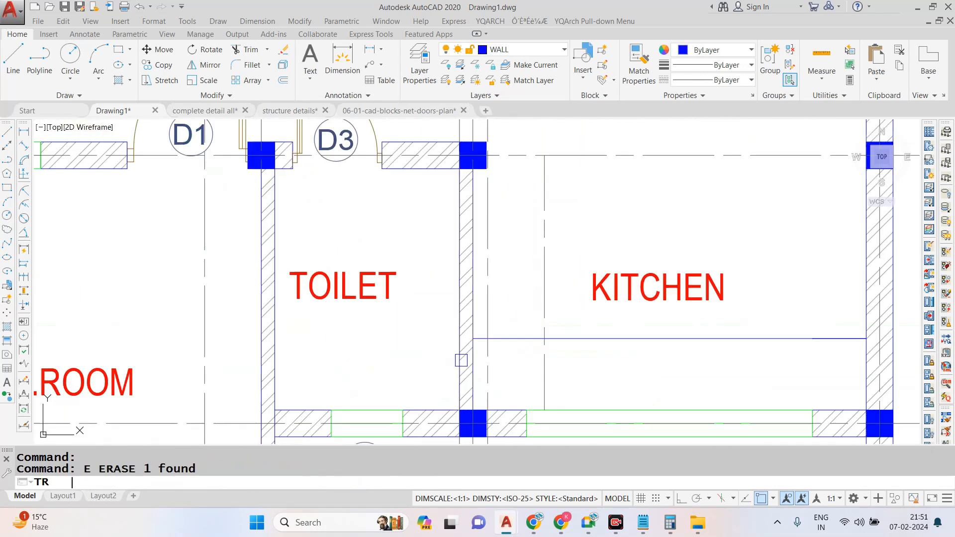
pyautogui.press('Return')
pyautogui.press('Return')
pyautogui.scroll(1, 526, 321)
pyautogui.click(586, 352)
pyautogui.click(589, 364)
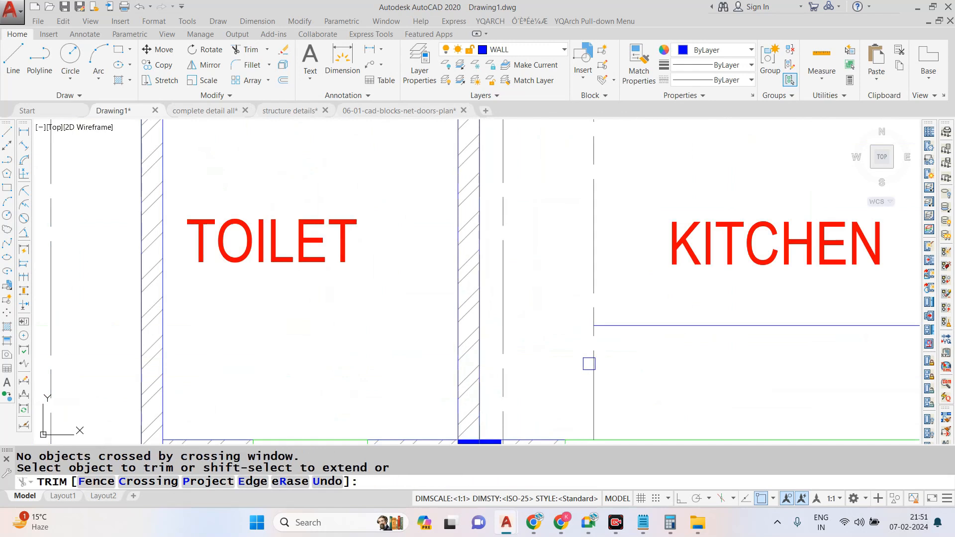
pyautogui.press('Escape')
pyautogui.press('Escape')
# - Match the vertical counter line's properties to those of the horizontal counter line
pyautogui.write('MA')
pyautogui.press('Return')
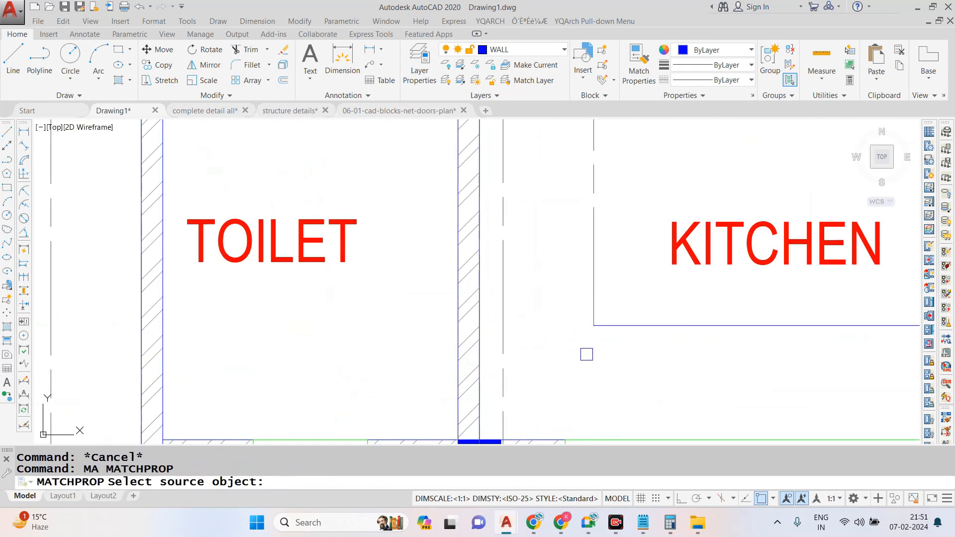
pyautogui.click(609, 325)
pyautogui.click(560, 305)
pyautogui.scroll(-4, 560, 305)
pyautogui.click(574, 277)
pyautogui.click(573, 249)
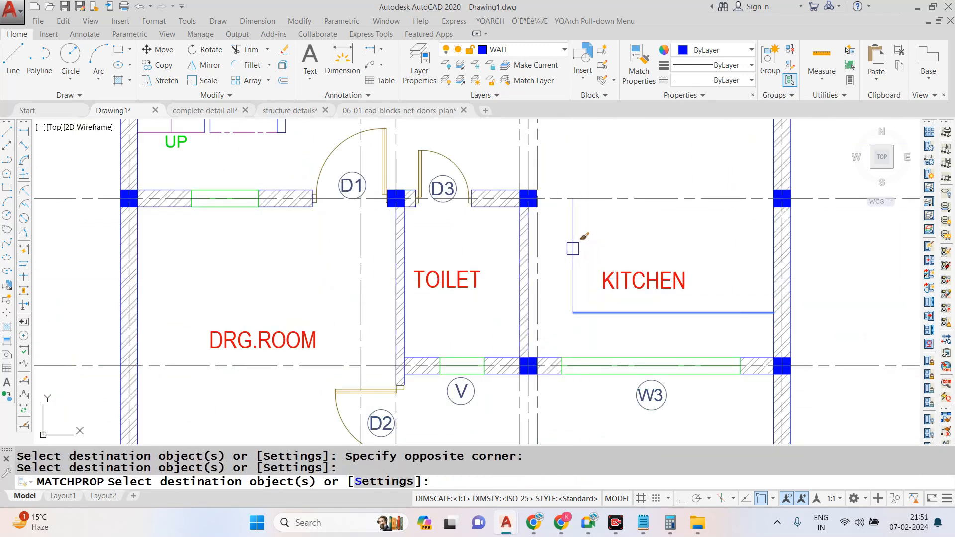
pyautogui.press('Escape')
pyautogui.scroll(4, 558, 196)
pyautogui.write('L')
pyautogui.press('Return')
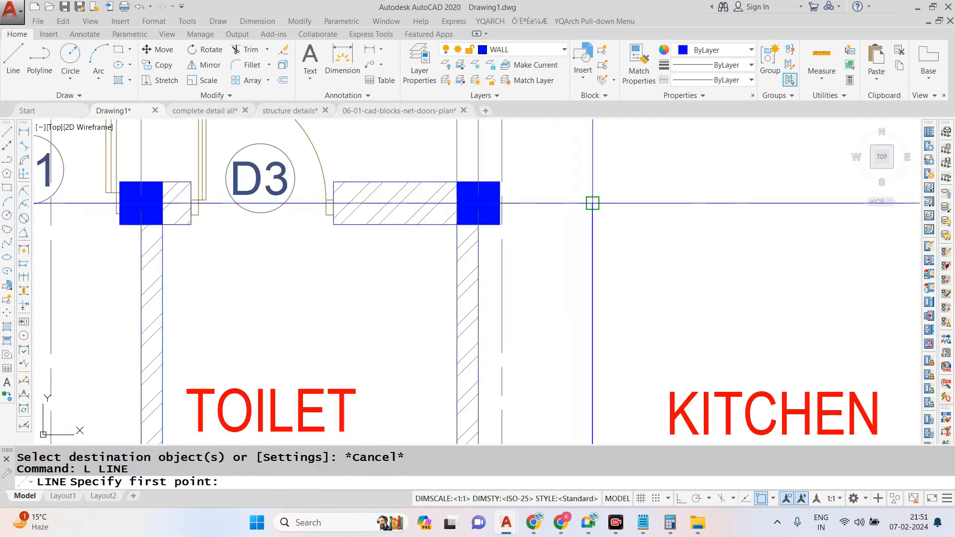
pyautogui.scroll(-4, 391, 176)
pyautogui.press('Escape')
pyautogui.press('Escape')
# - Set the colour of the two kitchen counter lines to magenta
pyautogui.click(497, 301)
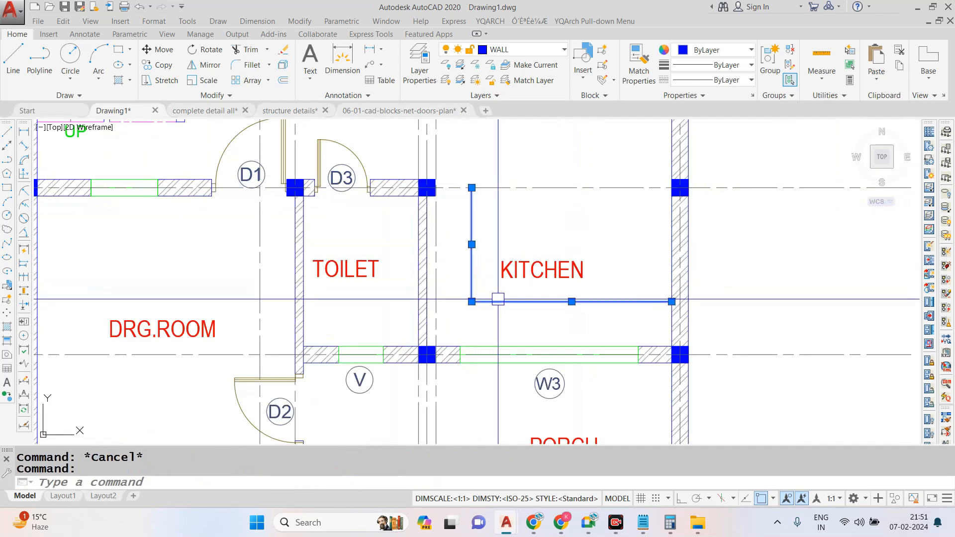
pyautogui.click(721, 50)
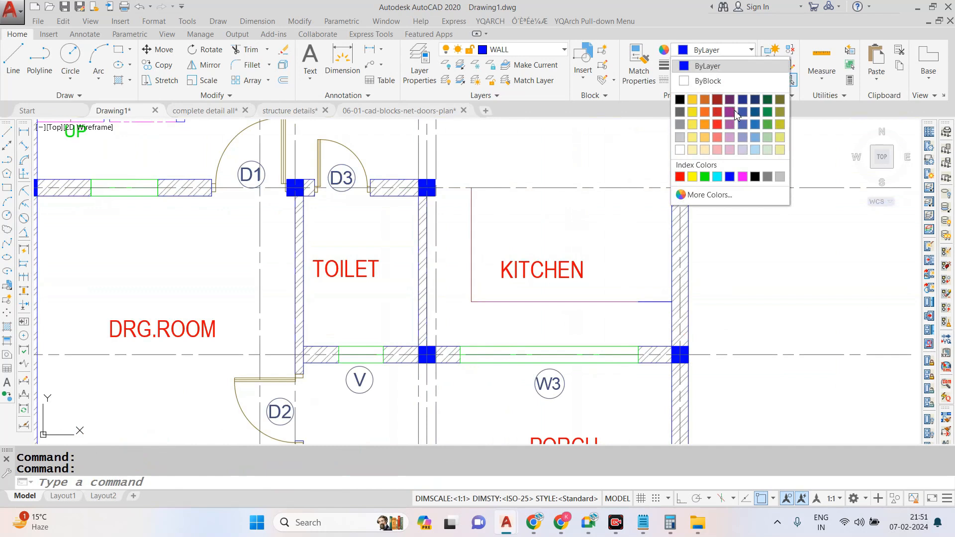
pyautogui.click(743, 177)
pyautogui.press('Escape')
pyautogui.scroll(-4, 580, 255)
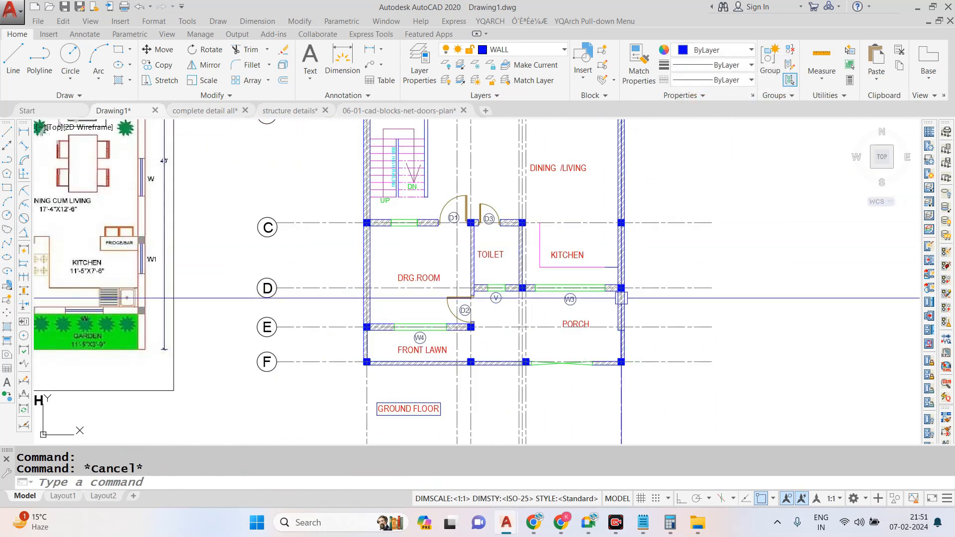
# - Match the remaining blue piece of the counter edge near the outer wall to the magenta counter line
pyautogui.scroll(2, 621, 301)
pyautogui.write('MA')
pyautogui.press('Return')
pyautogui.scroll(3, 620, 278)
pyautogui.click(640, 257)
pyautogui.press('Escape')
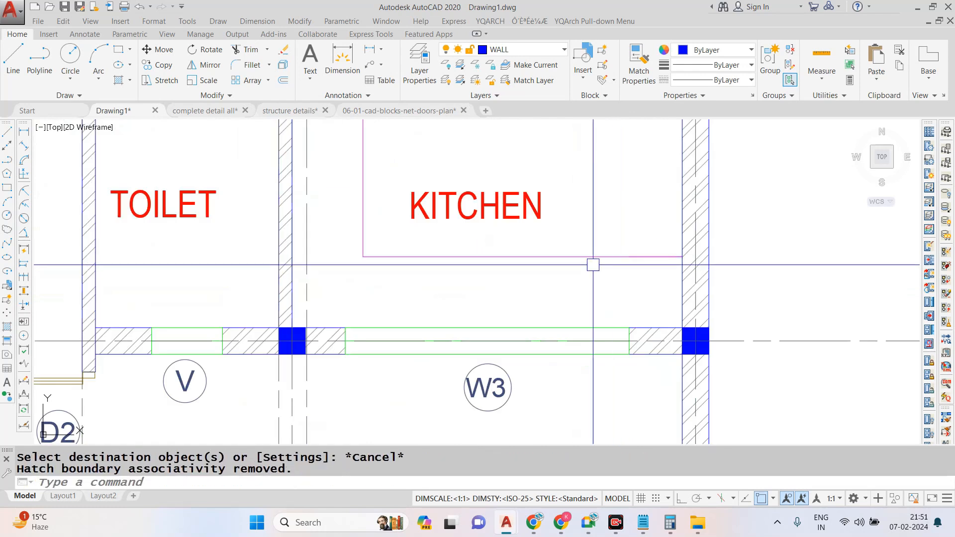
# - Move the KITCHEN label up and toward the outer wall, away from the counter lines
pyautogui.scroll(-3, 593, 264)
pyautogui.scroll(3, 555, 239)
pyautogui.click(577, 244)
pyautogui.write('M')
pyautogui.press('Return')
pyautogui.click(576, 229)
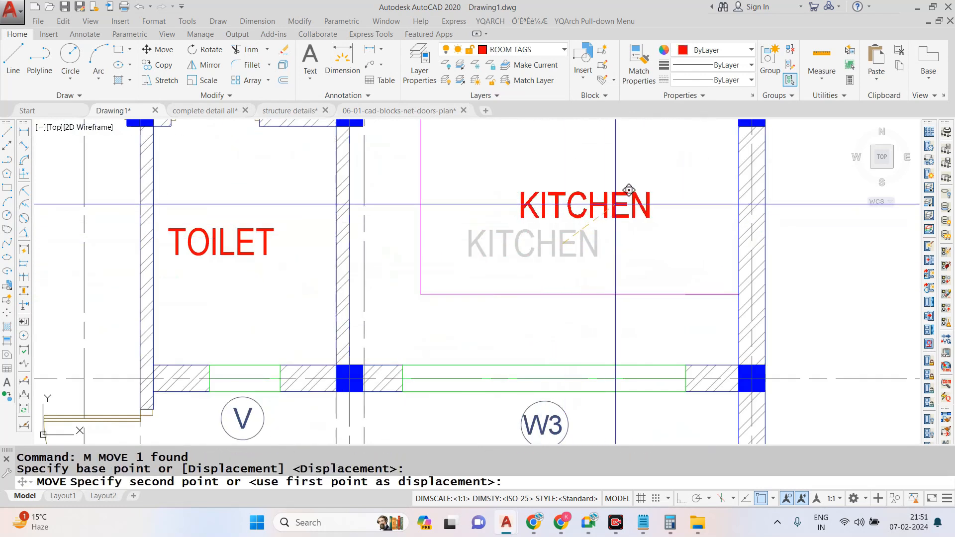
pyautogui.scroll(-5, 572, 298)
pyautogui.press('Escape')
# - Make PL-SOIL PIPE the current layer
pyautogui.scroll(-2, 547, 319)
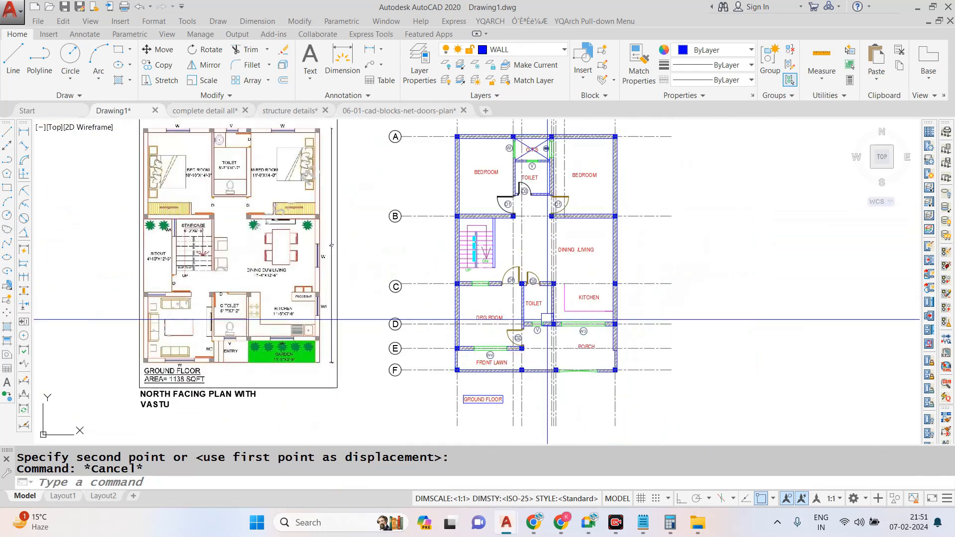
pyautogui.scroll(3, 508, 136)
pyautogui.scroll(-1, 446, 156)
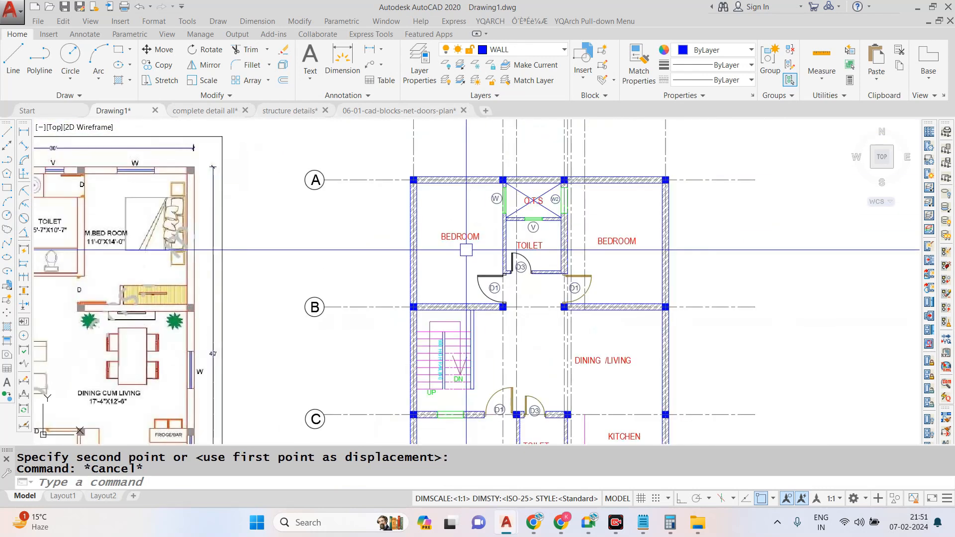
pyautogui.scroll(2, 449, 158)
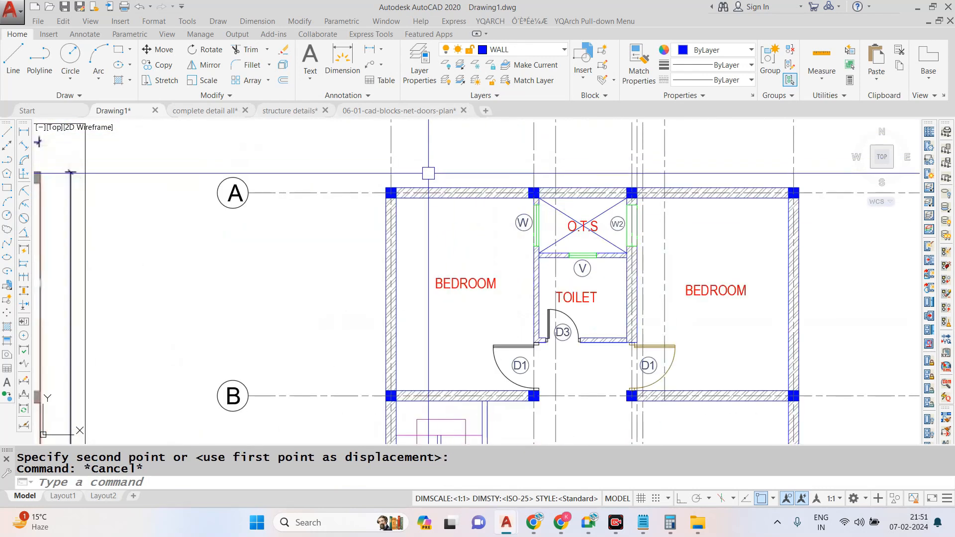
pyautogui.click(533, 50)
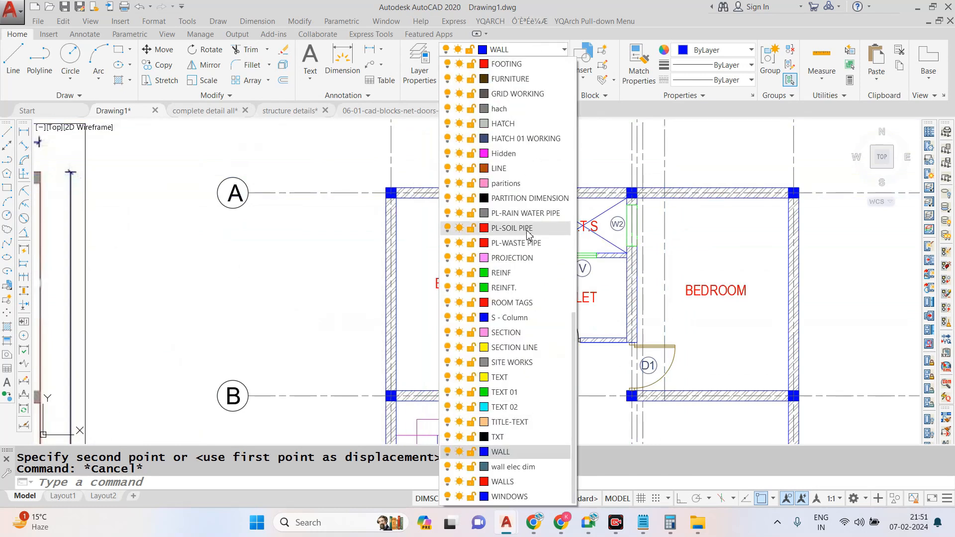
pyautogui.click(522, 231)
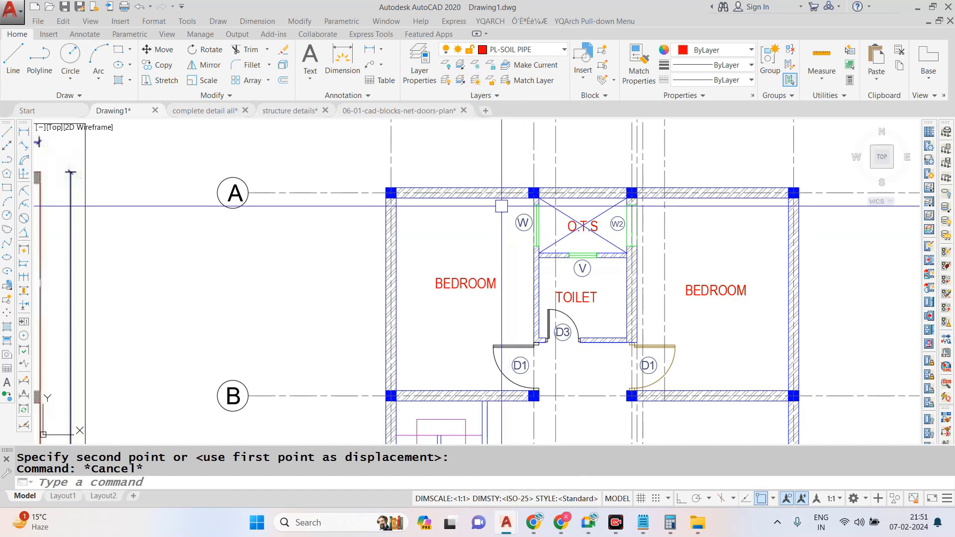
# - Add a linear dimension for the overall width of the plan above the grid A wall, between its outer corners
pyautogui.click(275, 22)
pyautogui.click(273, 56)
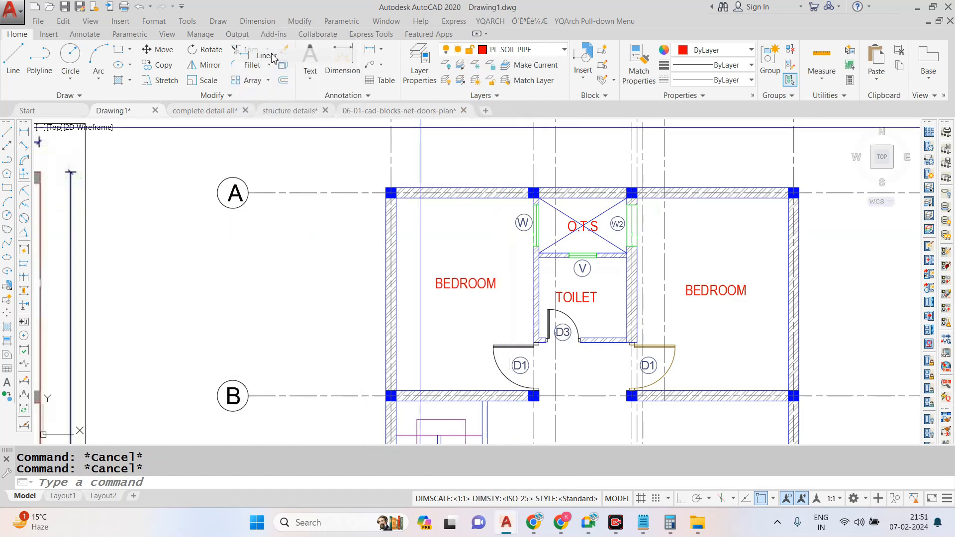
pyautogui.scroll(2, 403, 188)
pyautogui.click(375, 187)
pyautogui.scroll(-4, 448, 209)
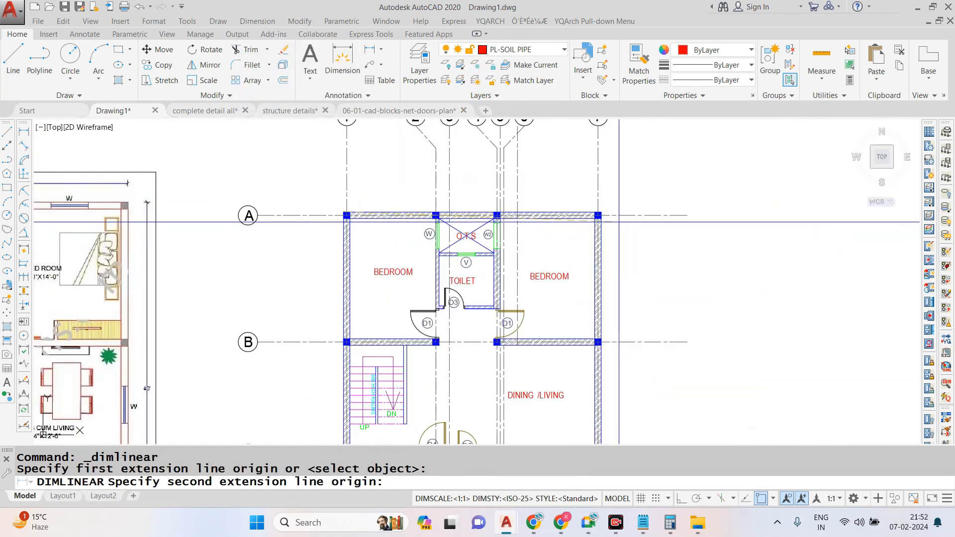
pyautogui.scroll(4, 572, 205)
pyautogui.click(562, 198)
pyautogui.scroll(-4, 561, 204)
pyautogui.scroll(2, 547, 209)
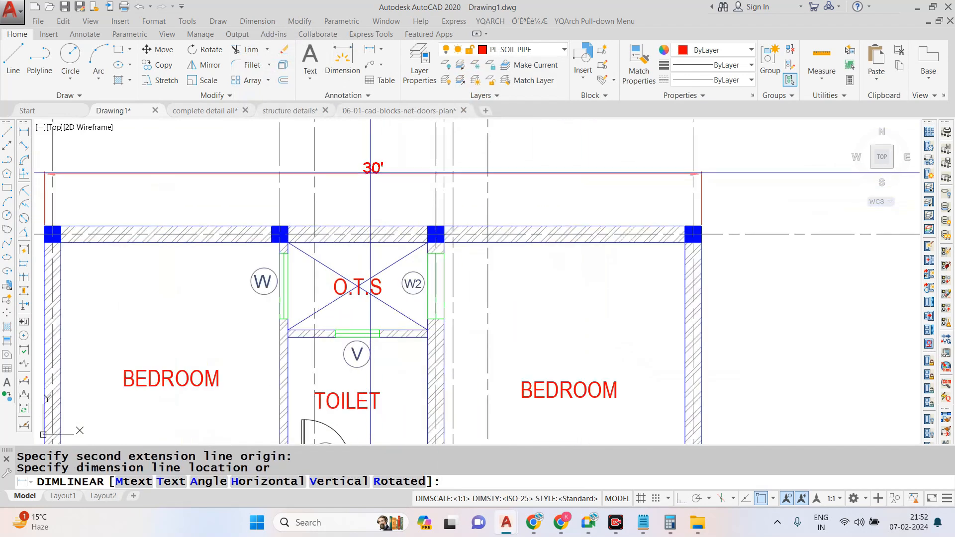
pyautogui.click(479, 151)
pyautogui.scroll(-2, 506, 234)
pyautogui.scroll(-3, 506, 234)
pyautogui.scroll(4, 478, 213)
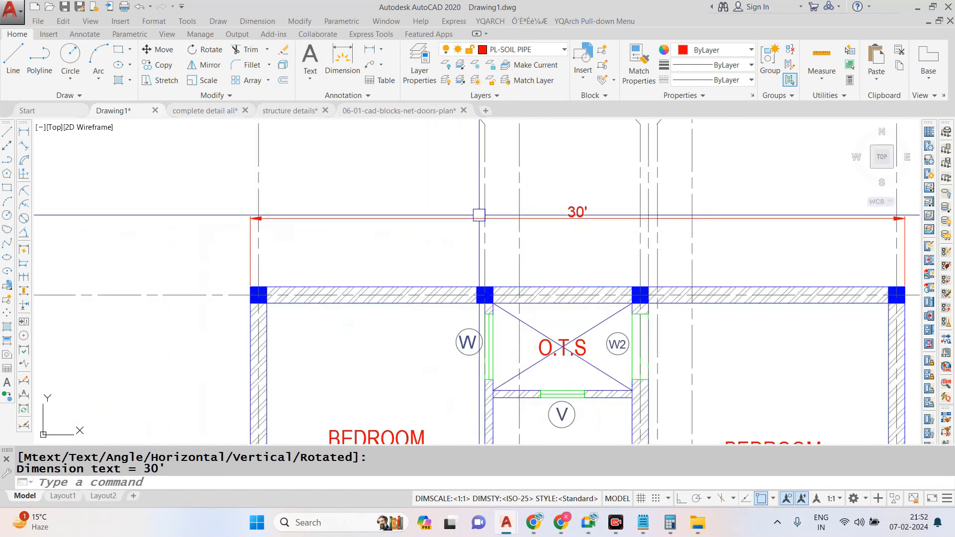
# - Set the text height of the ISO-25 dimension style to 7"
pyautogui.write('D')
pyautogui.press('Return')
pyautogui.click(599, 233)
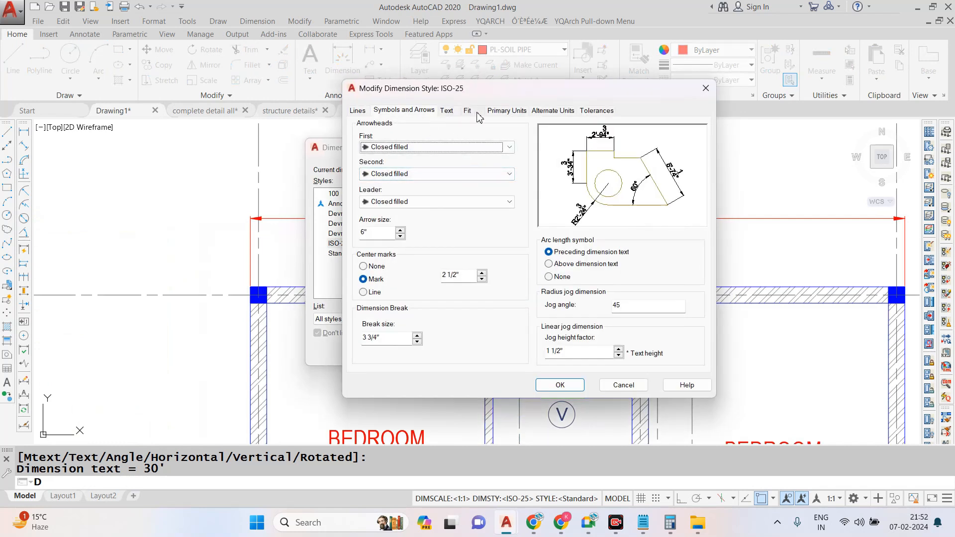
pyautogui.click(501, 114)
pyautogui.click(447, 111)
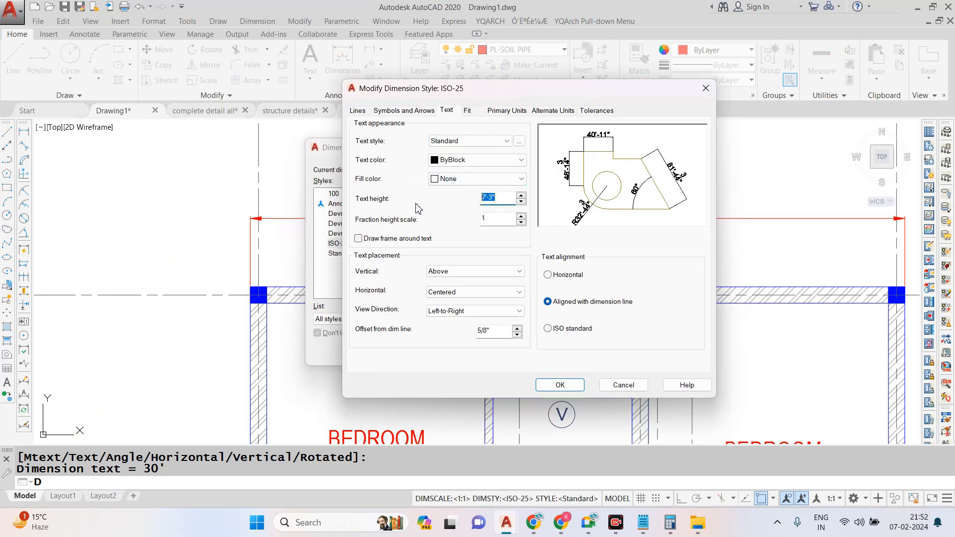
pyautogui.click(393, 111)
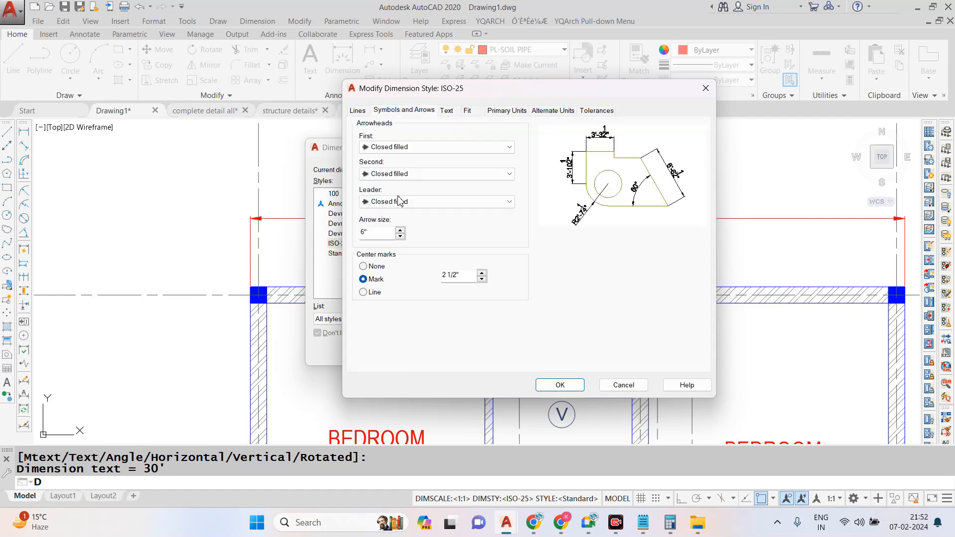
pyautogui.click(561, 386)
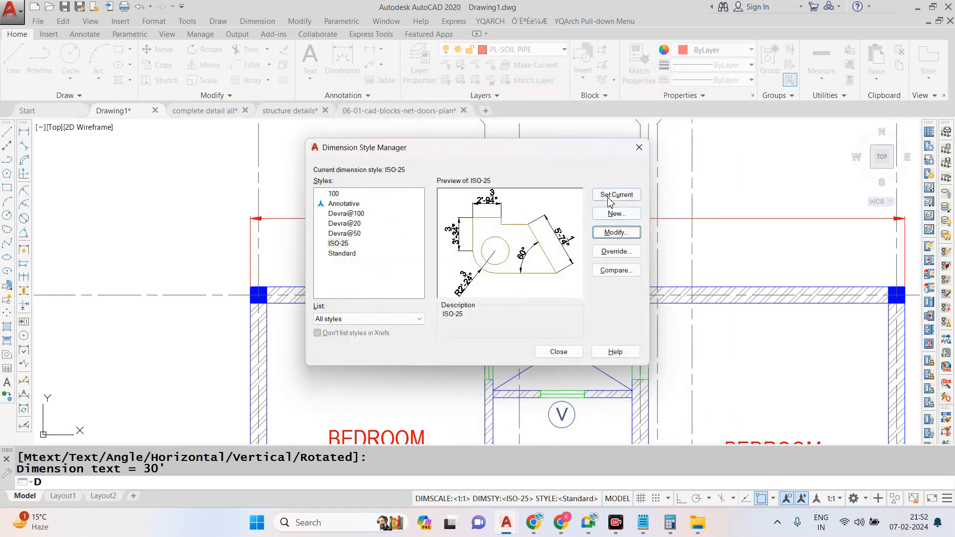
# - Choose the Arial Narrow font for ISO-25's Standard text style, make that text style current, and accept the dimension style settings
pyautogui.click(617, 234)
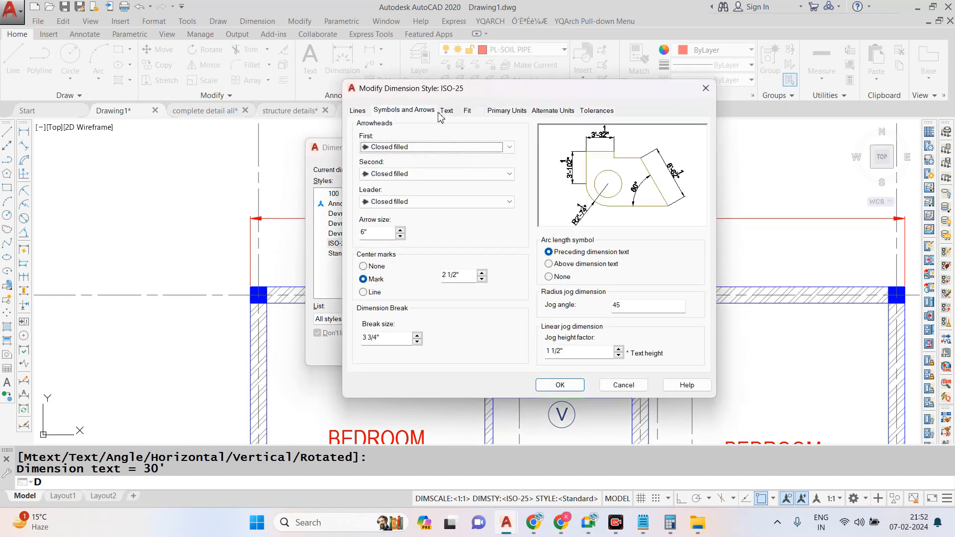
pyautogui.click(446, 111)
pyautogui.click(520, 143)
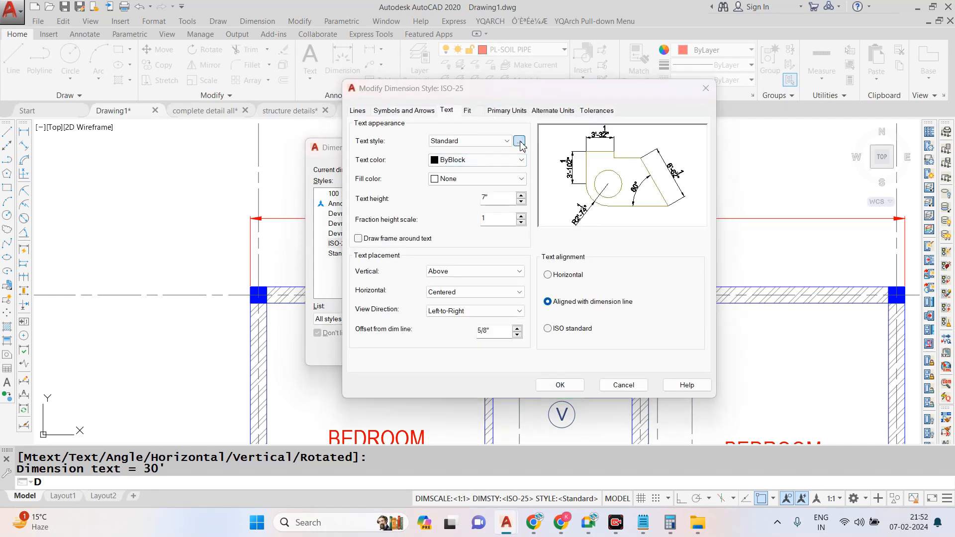
pyautogui.click(546, 189)
pyautogui.click(499, 257)
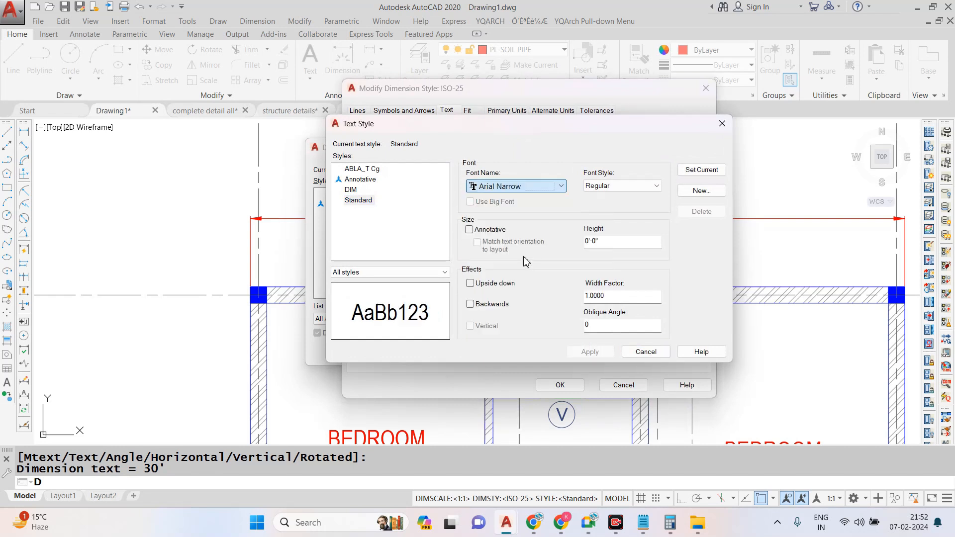
pyautogui.click(687, 170)
pyautogui.click(526, 274)
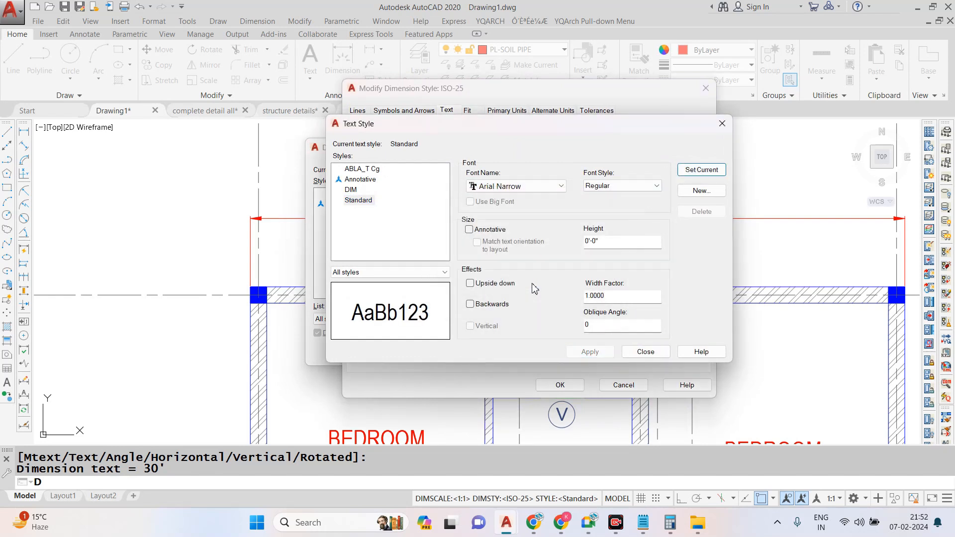
pyautogui.click(640, 352)
pyautogui.click(561, 385)
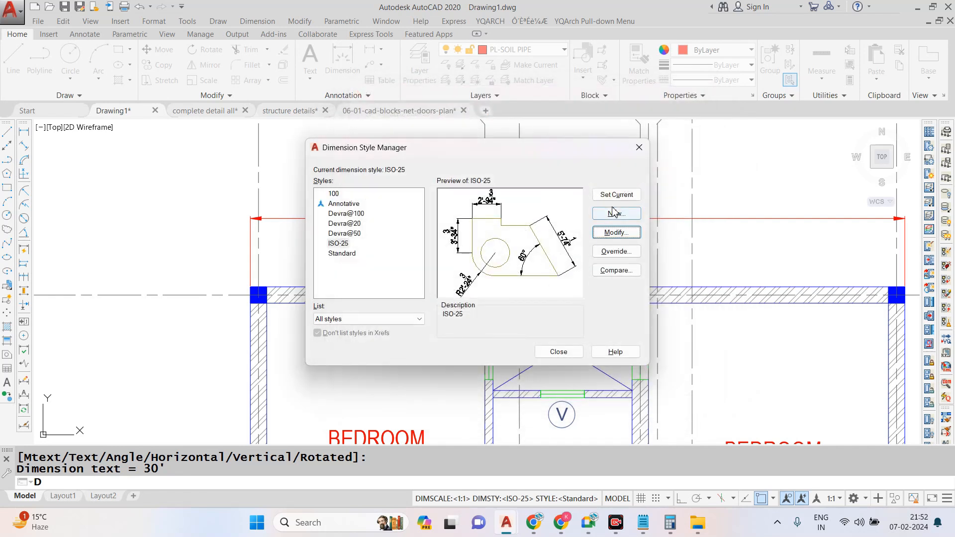
pyautogui.click(558, 352)
# - Erase the overall width dimension above the grid A wall
pyautogui.click(257, 21)
pyautogui.click(290, 70)
pyautogui.press('Escape')
pyautogui.click(258, 21)
pyautogui.press('Escape')
pyautogui.click(575, 211)
pyautogui.write('e')
pyautogui.press('Return')
# - Place a new linear dimension above the grid A wall, spanning from one outer corner of the building to the other
pyautogui.click(257, 21)
pyautogui.click(290, 58)
pyautogui.scroll(2, 258, 321)
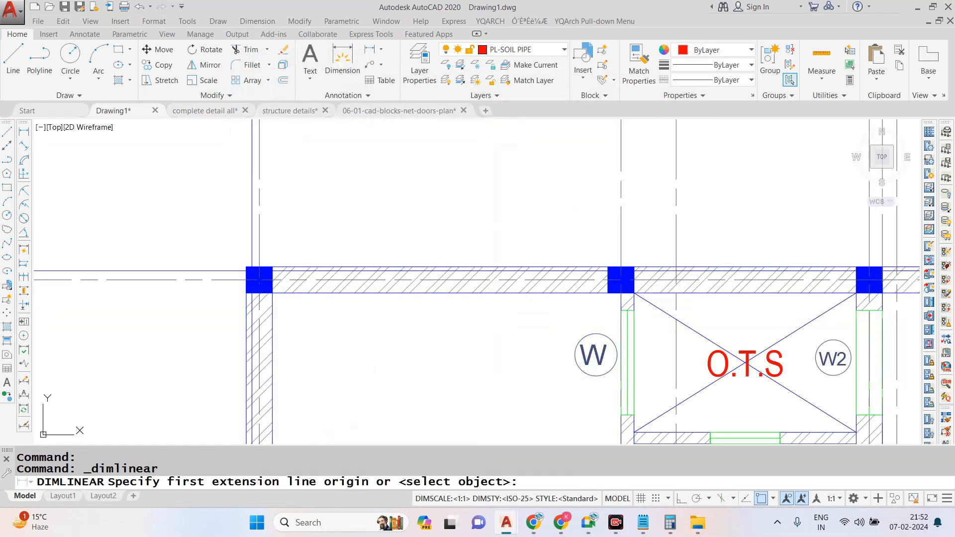
pyautogui.click(247, 267)
pyautogui.scroll(-2, 246, 267)
pyautogui.scroll(-2, 632, 269)
pyautogui.scroll(2, 766, 269)
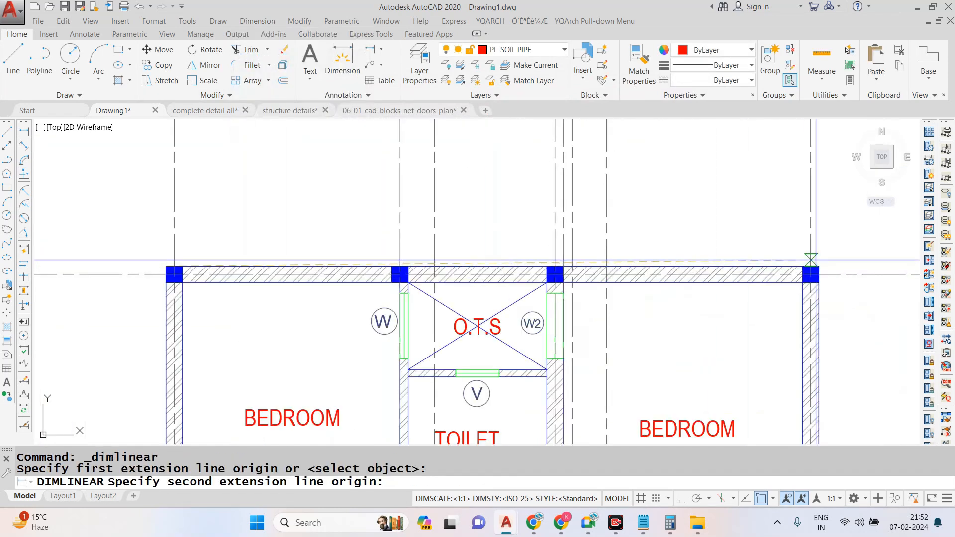
pyautogui.click(819, 266)
pyautogui.click(502, 187)
pyautogui.scroll(-3, 502, 199)
pyautogui.scroll(2, 502, 209)
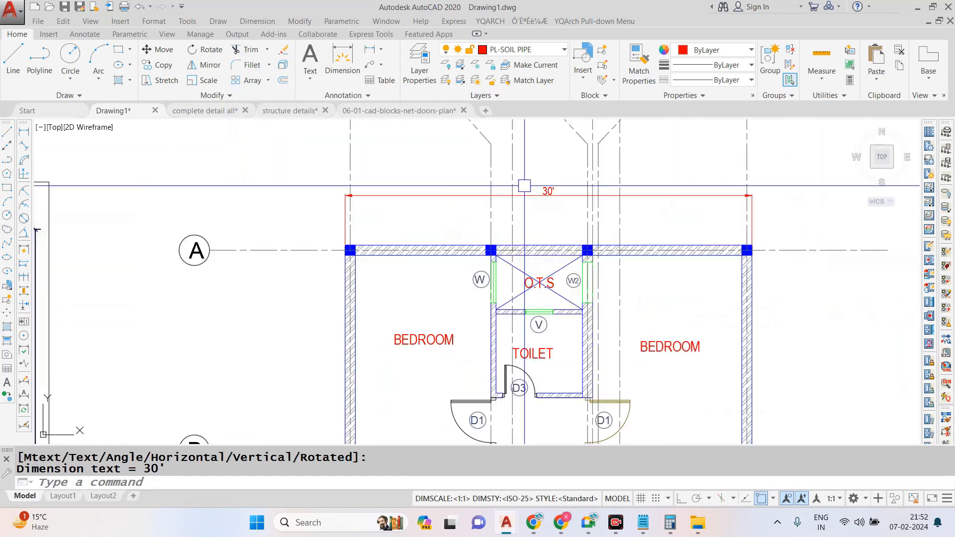
pyautogui.scroll(3, 347, 243)
pyautogui.press('Return')
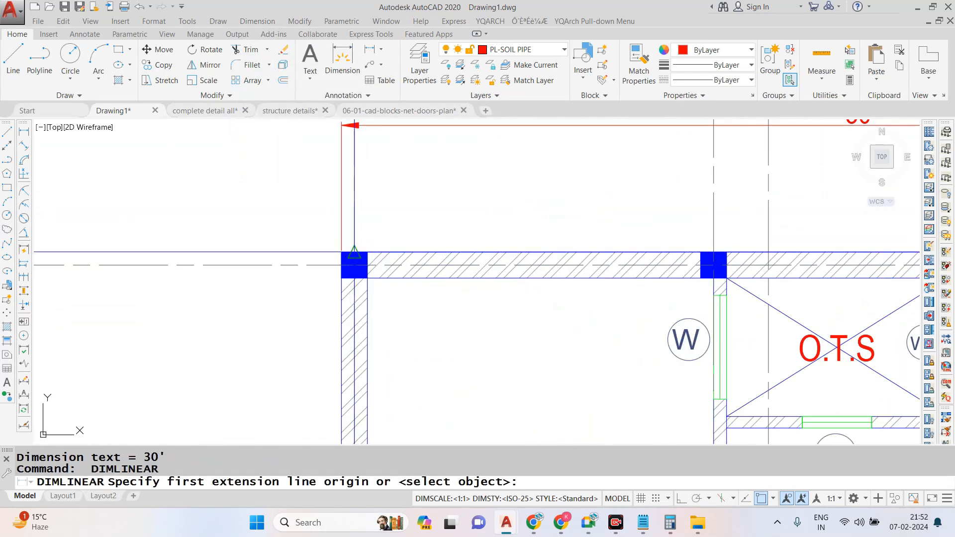
pyautogui.click(342, 253)
pyautogui.click(712, 253)
pyautogui.scroll(-2, 537, 208)
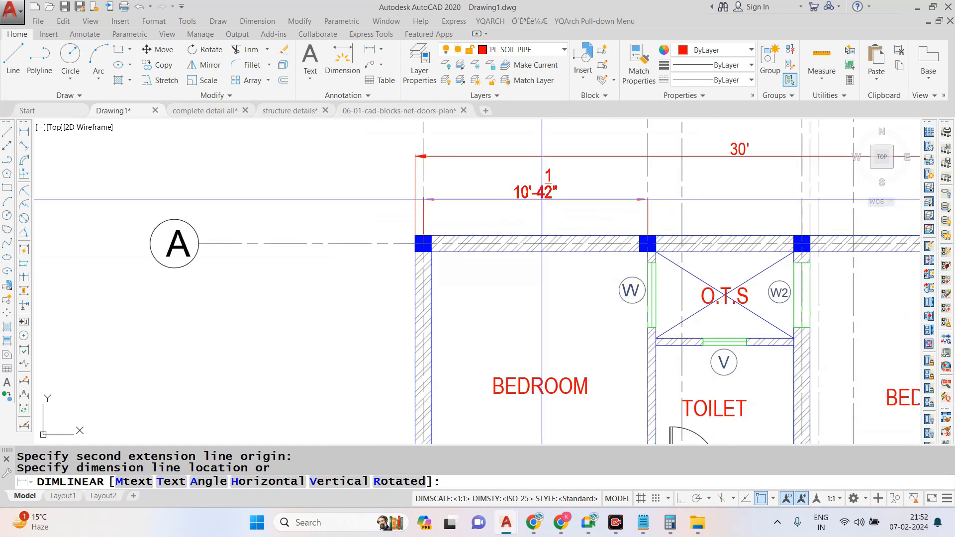
pyautogui.press('Escape')
# - Dimension the distance between the centres of the first two columns on grid A, between the wall and the overall dimension
pyautogui.press('Return')
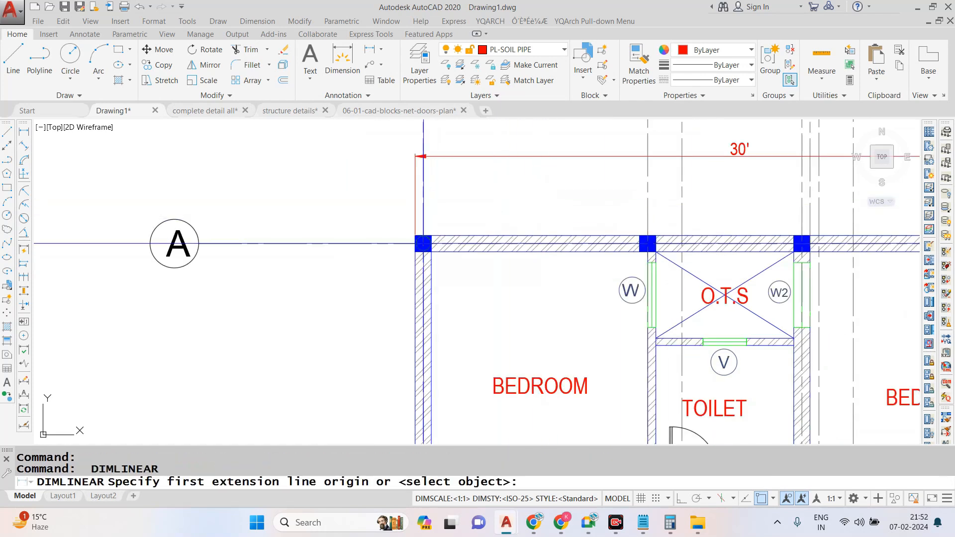
pyautogui.scroll(4, 423, 246)
pyautogui.click(422, 238)
pyautogui.scroll(-2, 372, 269)
pyautogui.scroll(-1, 368, 268)
pyautogui.scroll(2, 617, 254)
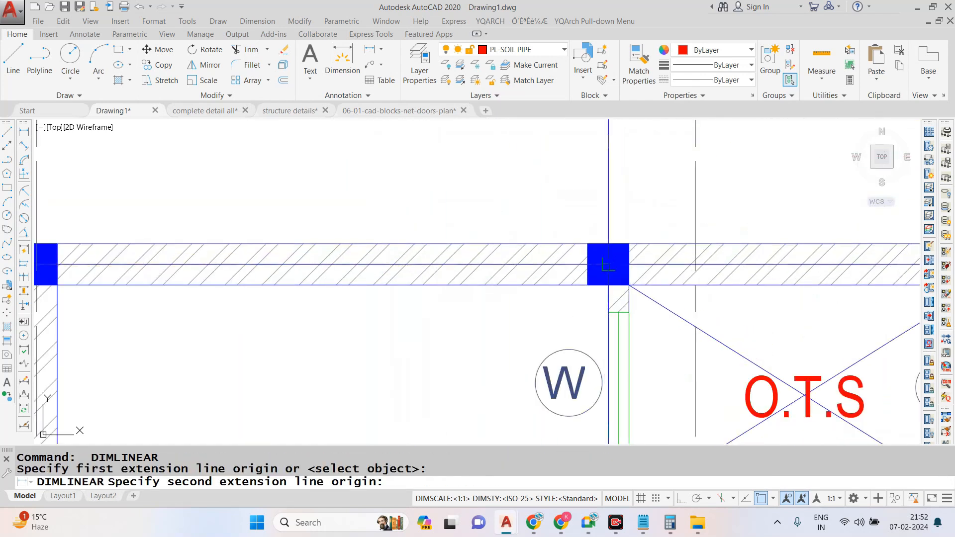
pyautogui.click(608, 264)
pyautogui.scroll(-2, 581, 302)
pyautogui.scroll(2, 538, 269)
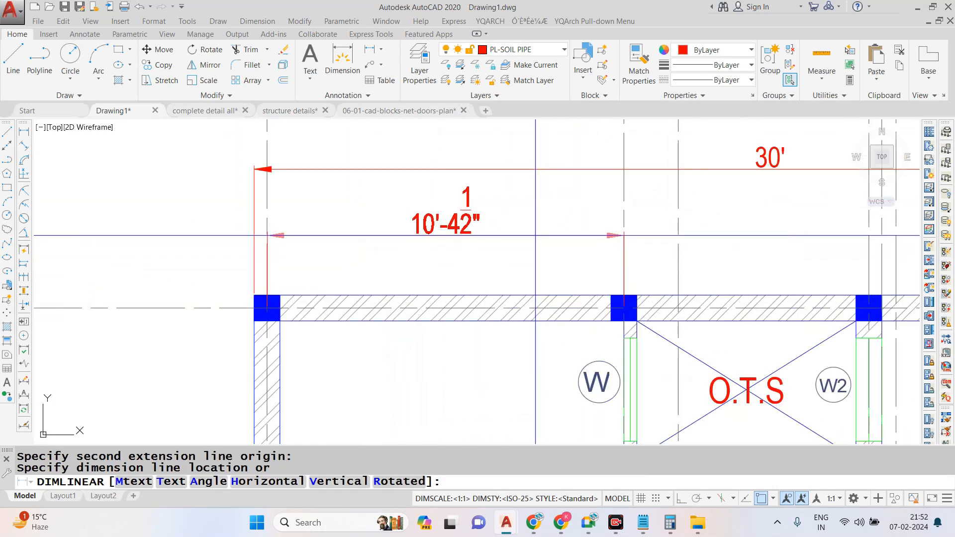
pyautogui.click(528, 243)
pyautogui.scroll(-4, 523, 239)
pyautogui.scroll(4, 470, 254)
pyautogui.press('Return')
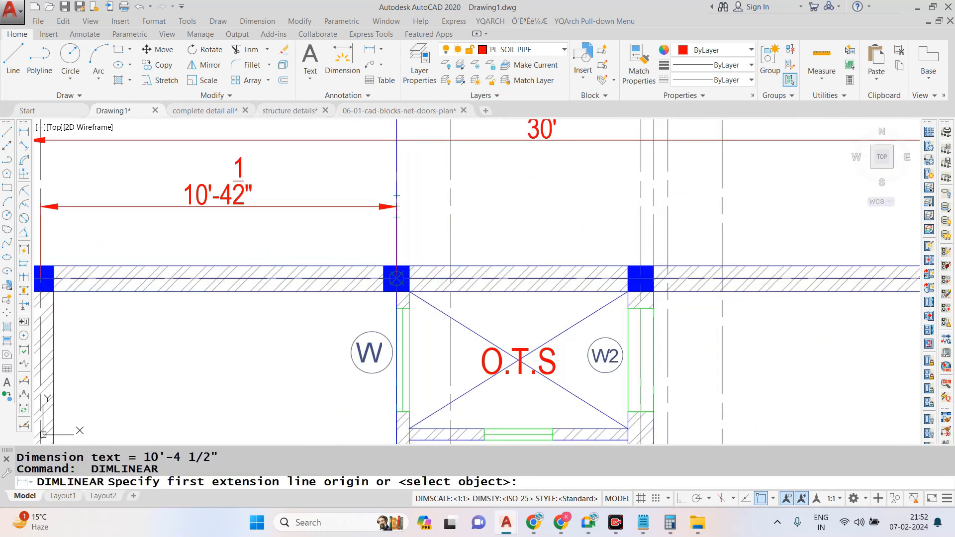
pyautogui.press('Escape')
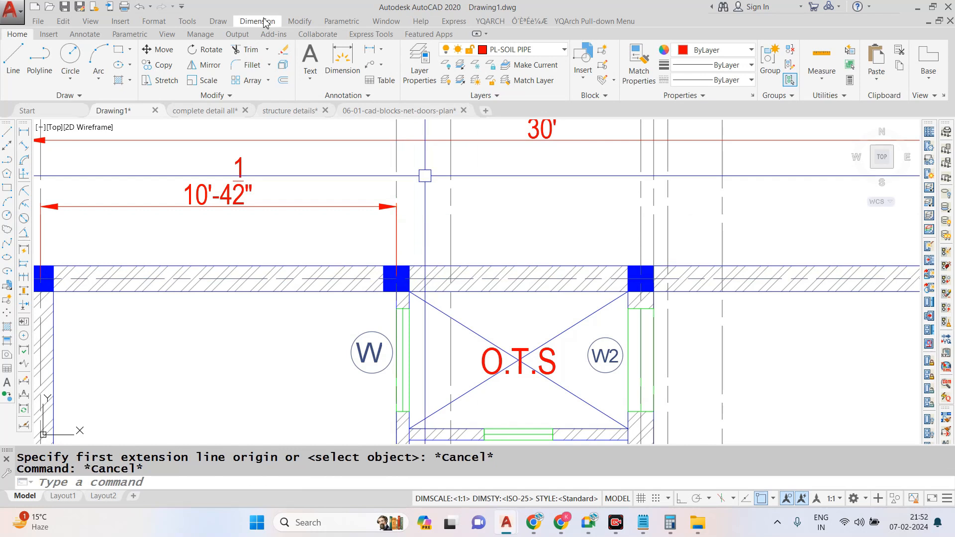
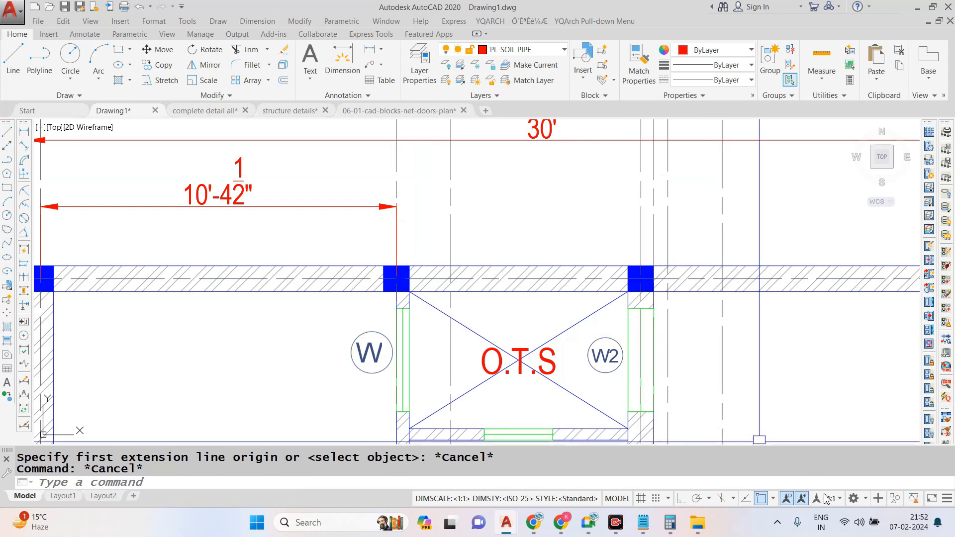
# - Continue the grid-to-grid dimension chain above the rear wall, through the O.T.S's second column to the far corner column
pyautogui.scroll(-3, 520, 265)
pyautogui.scroll(3, 520, 265)
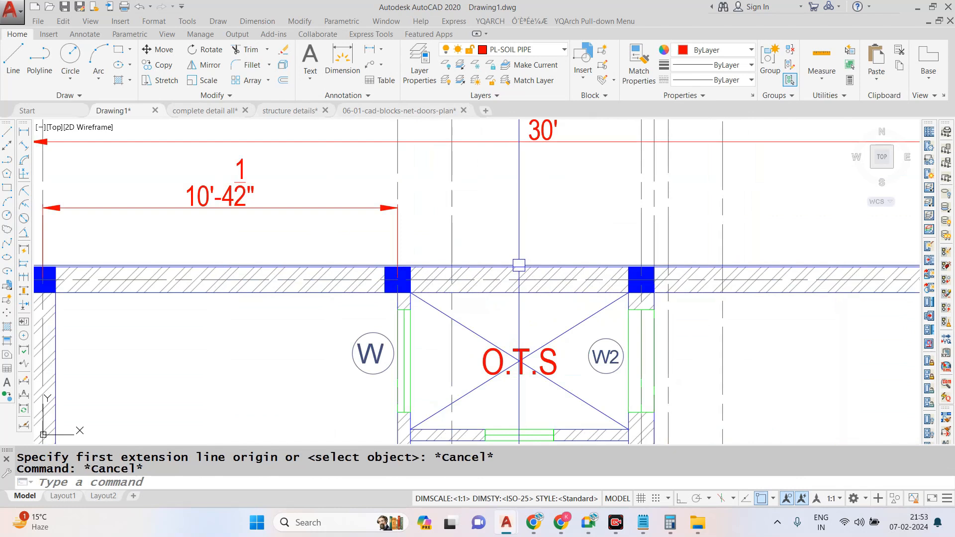
pyautogui.click(259, 21)
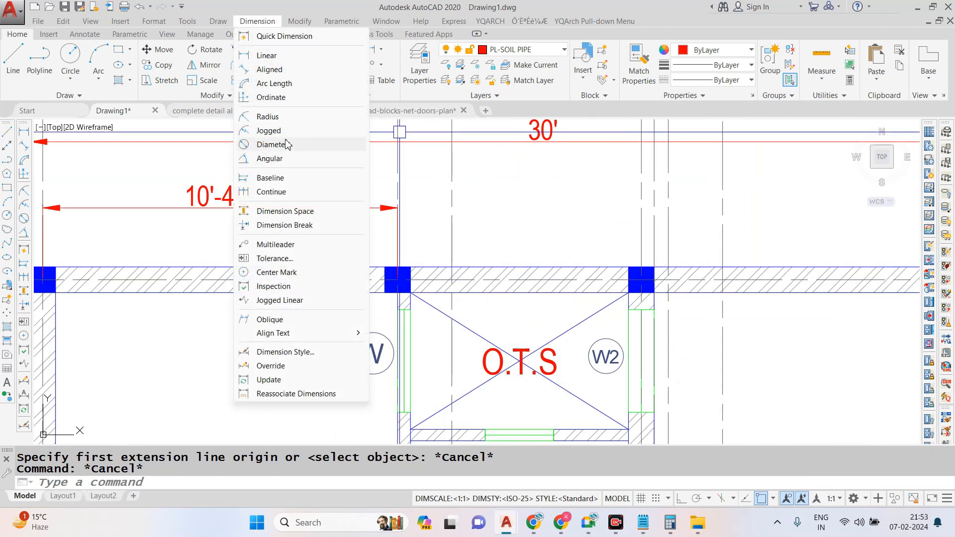
pyautogui.click(289, 192)
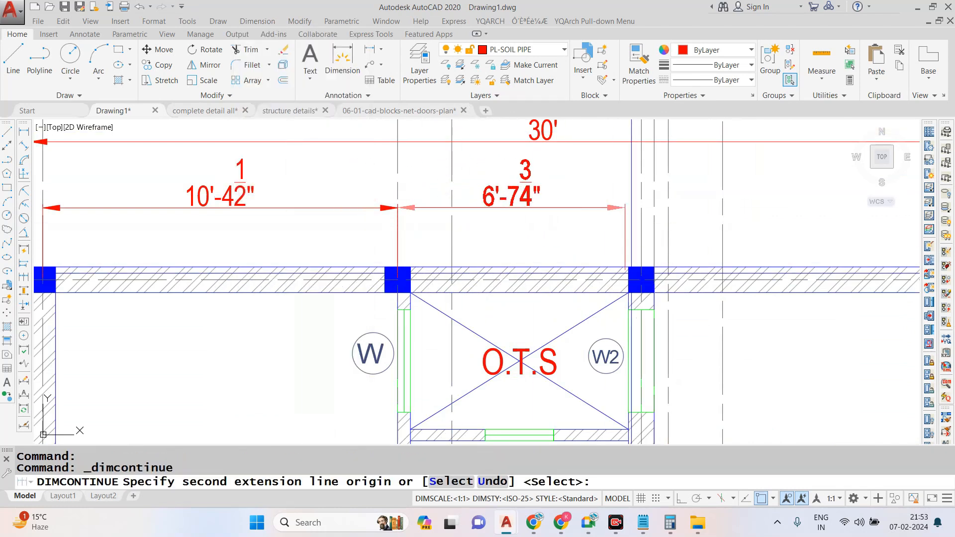
pyautogui.click(641, 268)
pyautogui.scroll(-2, 578, 258)
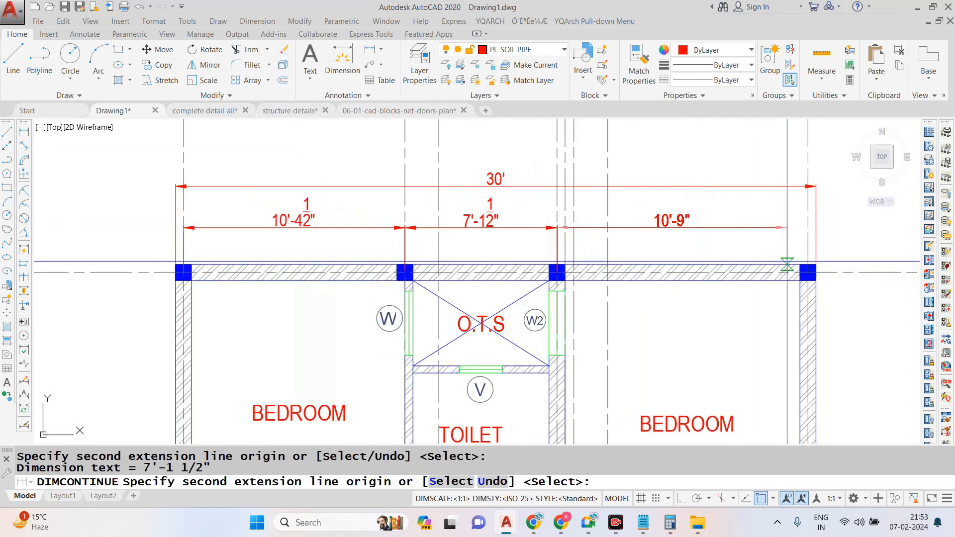
pyautogui.press('Return')
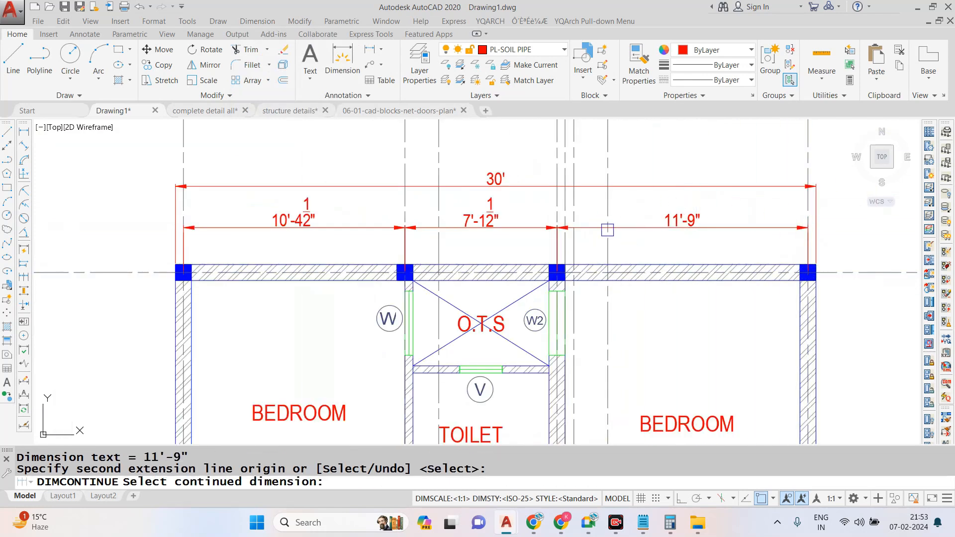
pyautogui.scroll(-2, 611, 226)
pyautogui.press('Escape')
# - Add a linear dimension for the width of the corner column at grids A and 1
pyautogui.click(257, 21)
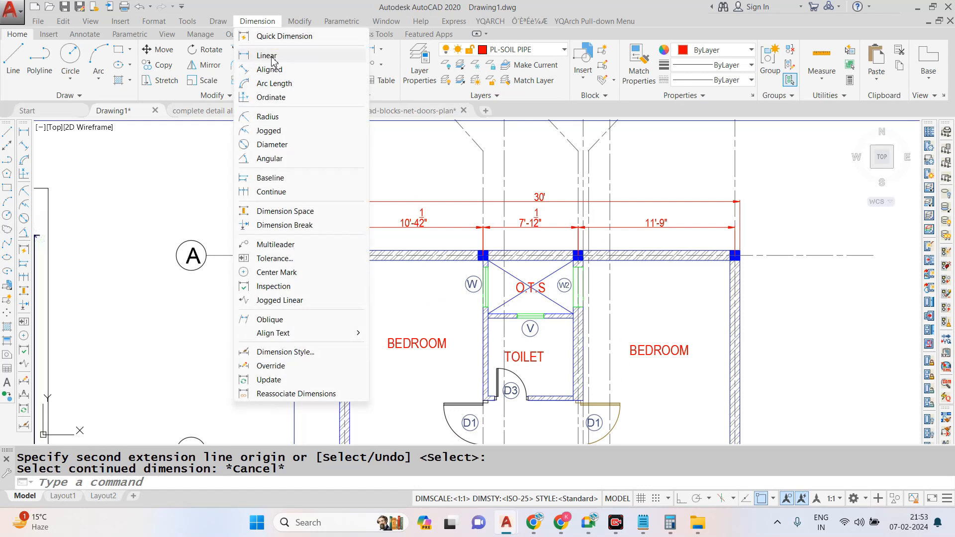
pyautogui.click(271, 53)
pyautogui.scroll(5, 383, 274)
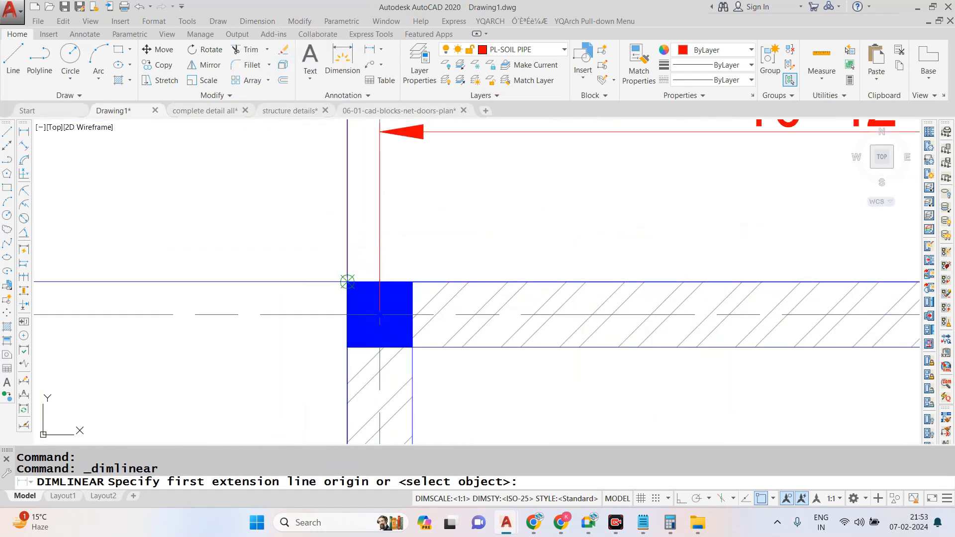
pyautogui.click(347, 282)
pyautogui.click(412, 282)
pyautogui.click(408, 256)
pyautogui.scroll(-5, 408, 256)
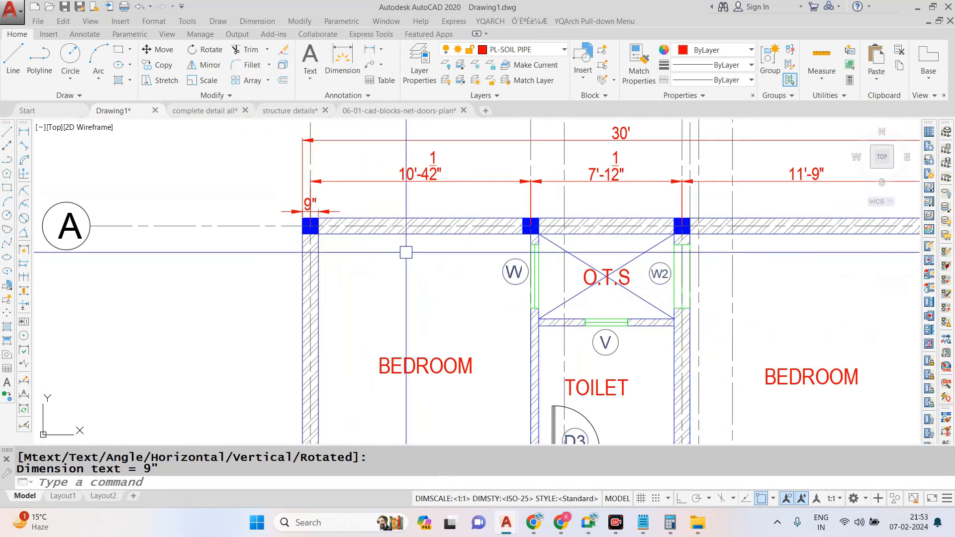
# - Add an overall vertical linear dimension along the plan's left side, from the outer corner at grid A to the one at F
pyautogui.scroll(6, 366, 217)
pyautogui.click(414, 159)
pyautogui.scroll(-5, 414, 159)
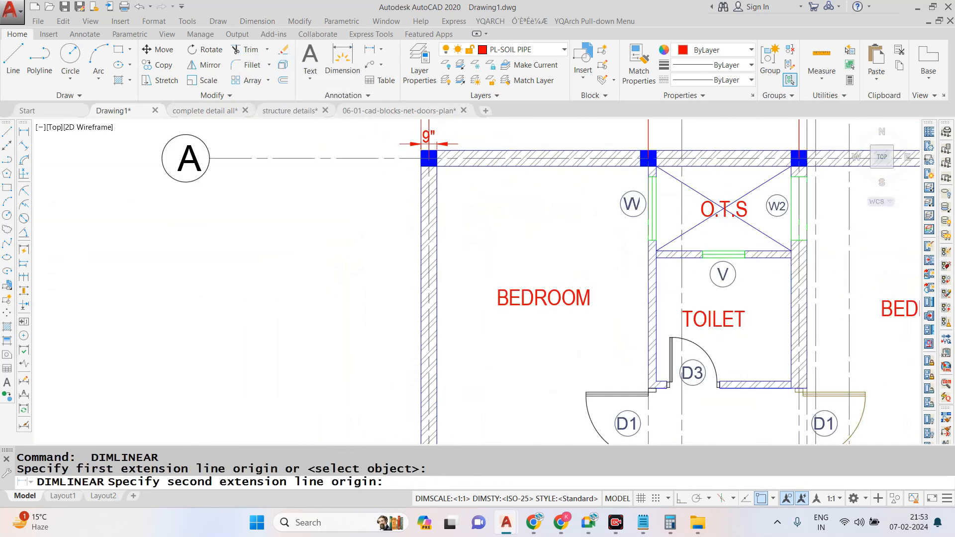
pyautogui.scroll(6, 421, 417)
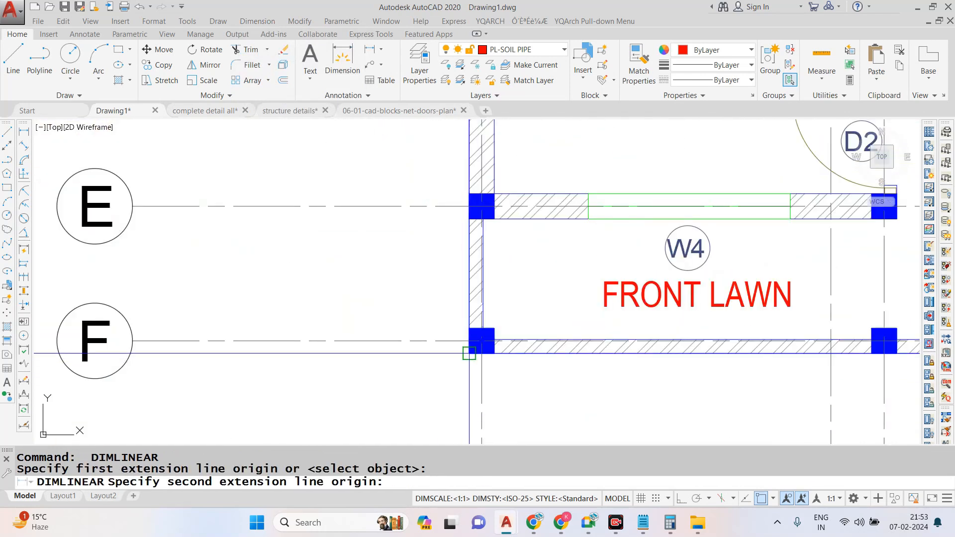
pyautogui.click(469, 354)
pyautogui.scroll(-3, 445, 409)
pyautogui.scroll(1, 434, 253)
pyautogui.click(388, 240)
# - Add a vertical linear dimension between the column centres at grids A and B, inside the left overall dimension
pyautogui.scroll(-5, 387, 240)
pyautogui.scroll(7, 417, 199)
pyautogui.press('Escape')
pyautogui.press('space')
pyautogui.click(400, 213)
pyautogui.scroll(-5, 399, 214)
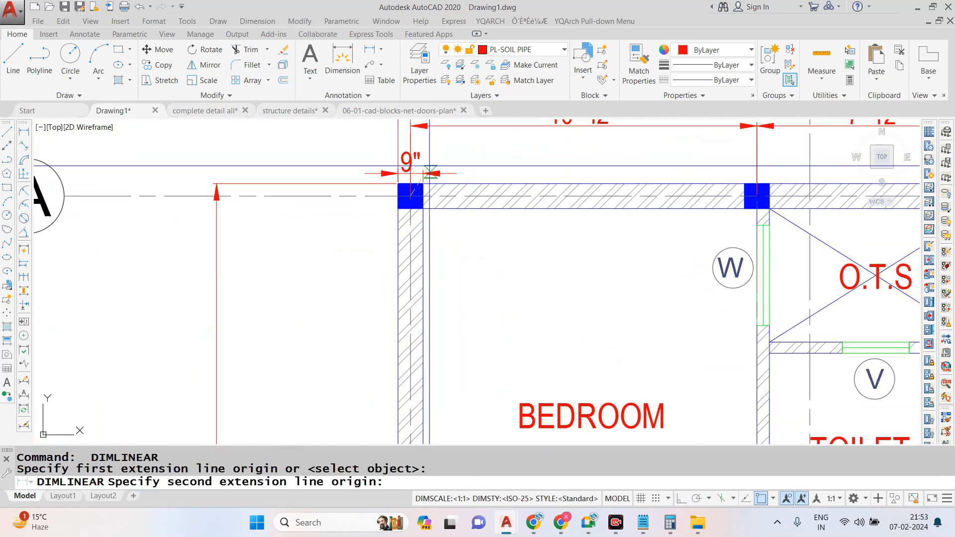
pyautogui.scroll(6, 442, 353)
pyautogui.click(441, 354)
pyautogui.scroll(-4, 442, 348)
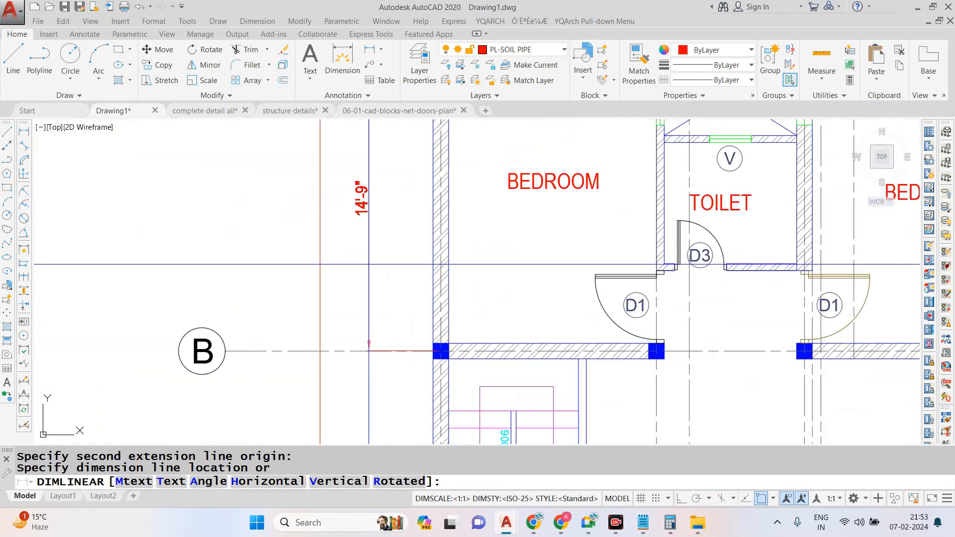
pyautogui.click(358, 214)
# - Continue the left vertical dimension chain from grid B through the column centres at C, E and F
pyautogui.click(257, 21)
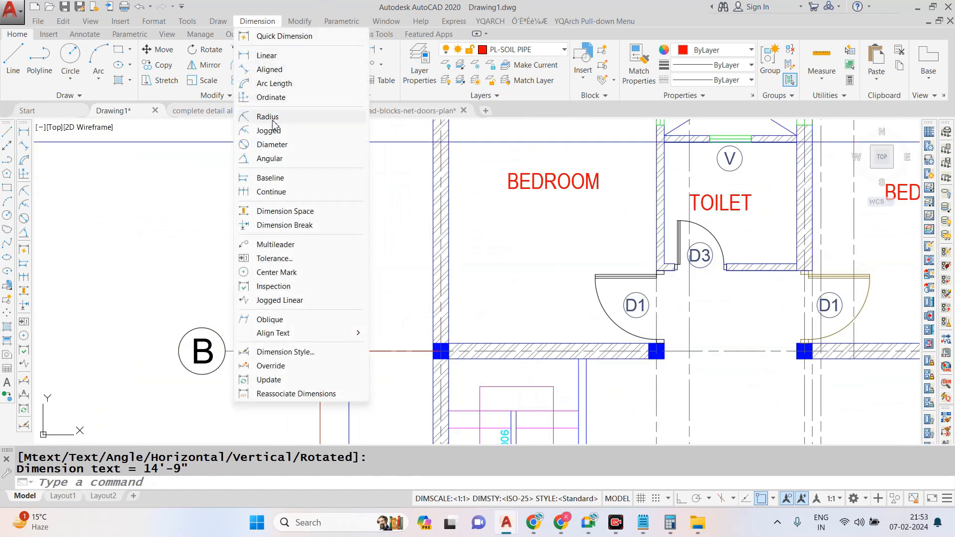
pyautogui.click(271, 191)
pyautogui.scroll(-4, 418, 150)
pyautogui.scroll(5, 416, 254)
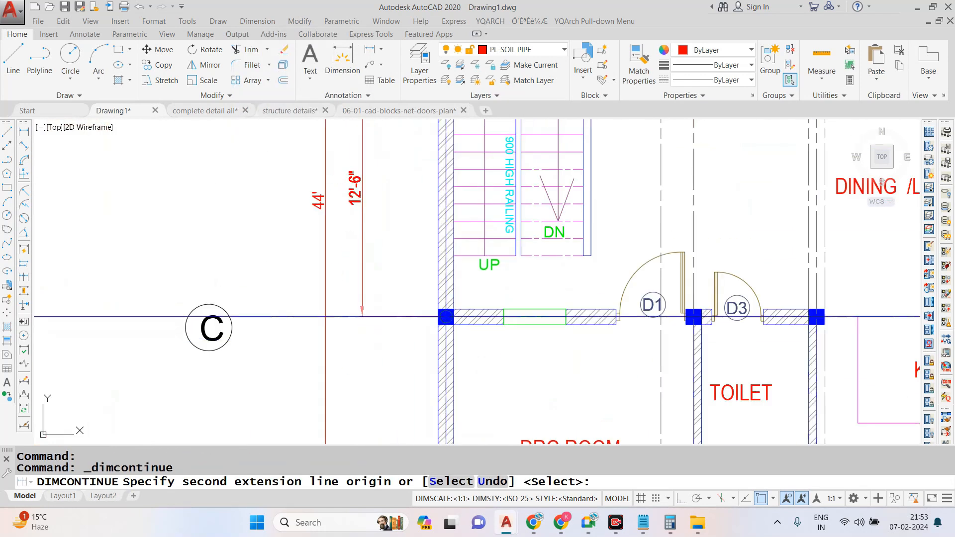
pyautogui.click(362, 316)
pyautogui.scroll(-4, 363, 317)
pyautogui.scroll(5, 312, 350)
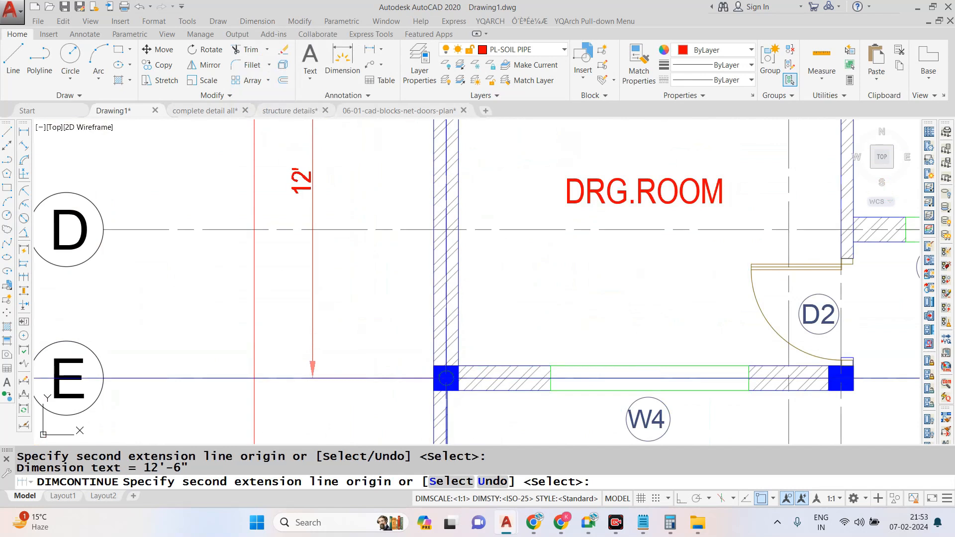
pyautogui.scroll(-4, 434, 254)
pyautogui.scroll(2, 442, 404)
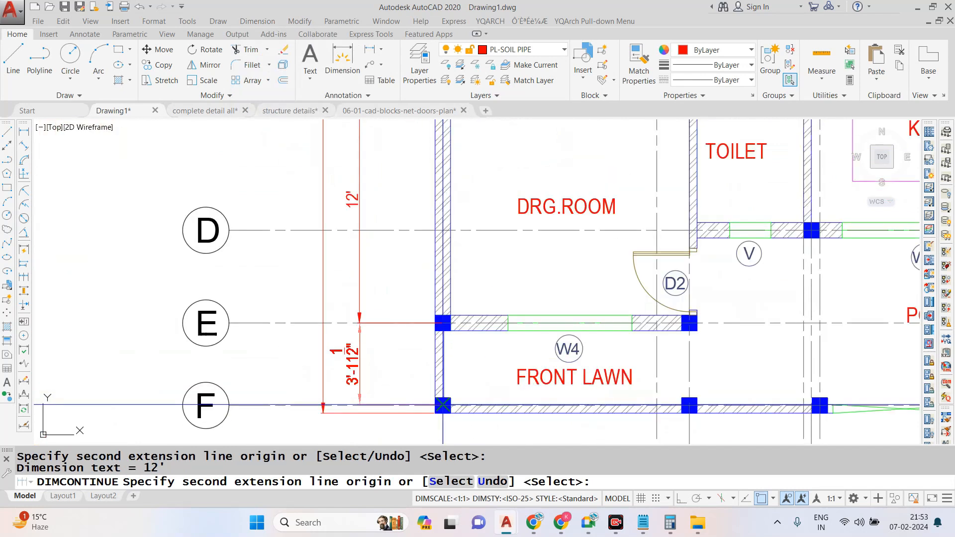
pyautogui.press('Escape')
# - Try to continue the dimension chain to the plan's top-right corner column, then leave the command
pyautogui.scroll(-6, 436, 406)
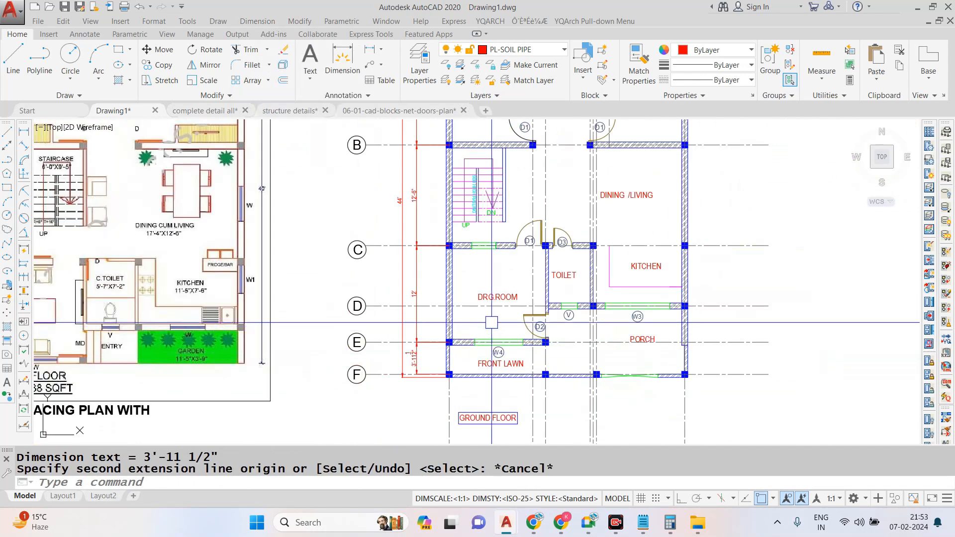
pyautogui.scroll(6, 605, 171)
pyautogui.press('Return')
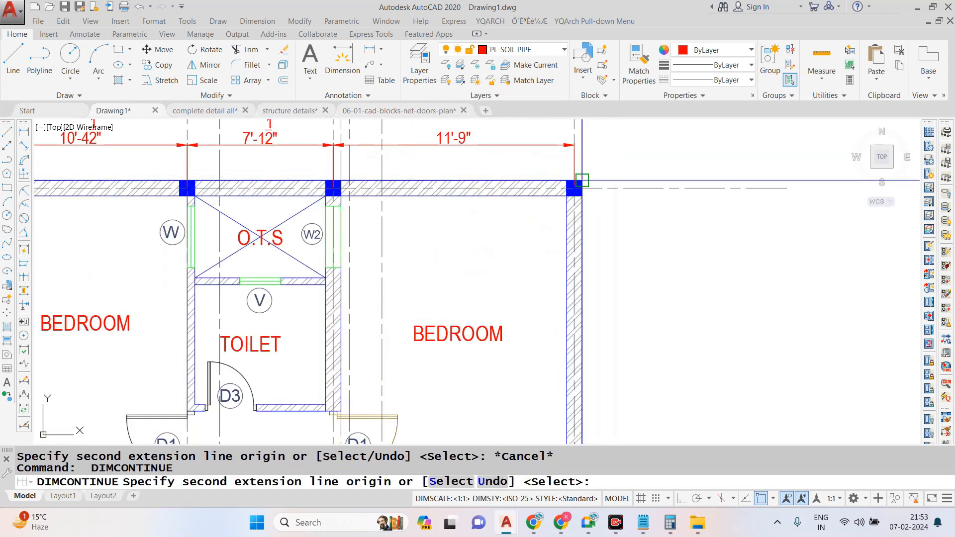
pyautogui.click(605, 171)
pyautogui.scroll(-6, 553, 236)
pyautogui.press('Escape')
# - Add an overall vertical linear dimension along the plan's right side, between the corner columns at grids A and F
pyautogui.click(257, 21)
pyautogui.click(266, 56)
pyautogui.scroll(6, 560, 222)
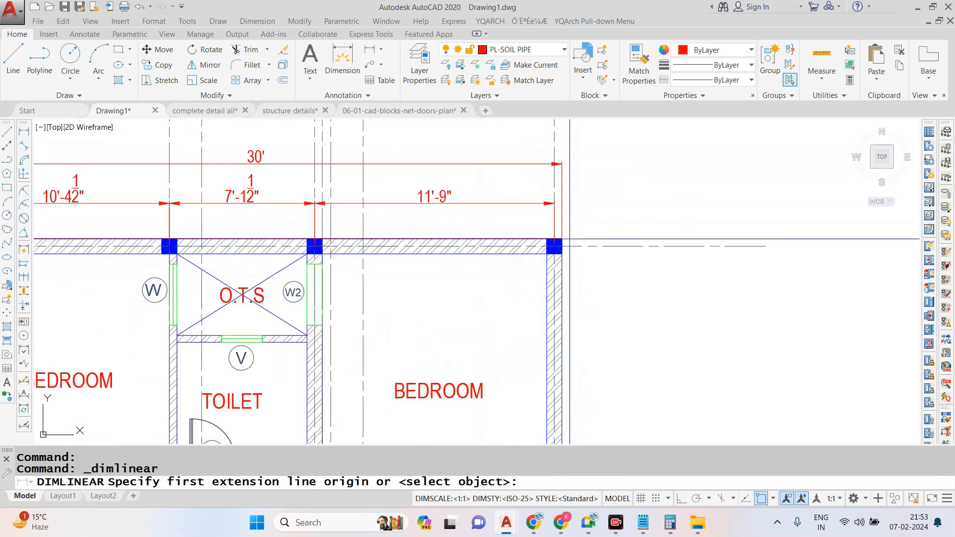
pyautogui.click(558, 246)
pyautogui.scroll(-6, 560, 246)
pyautogui.scroll(6, 561, 256)
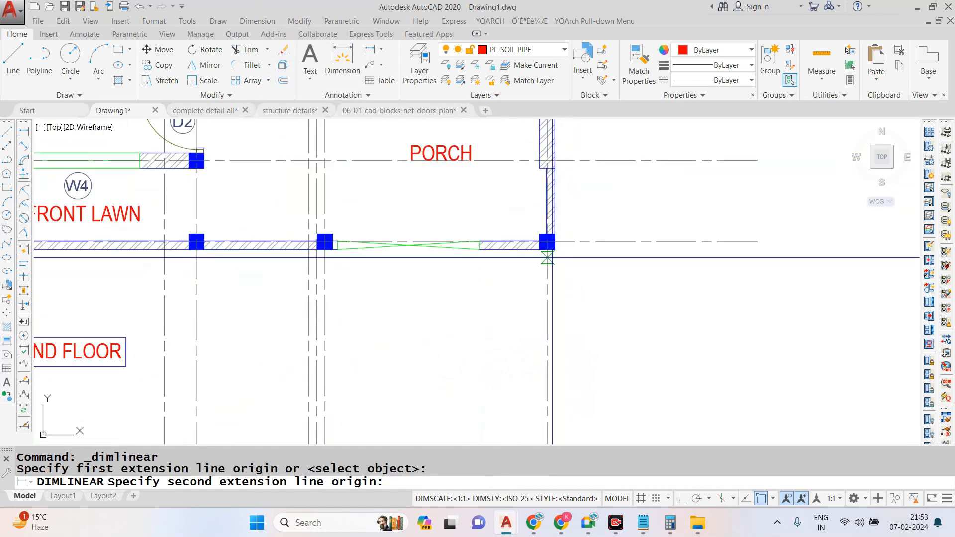
pyautogui.click(555, 248)
pyautogui.scroll(-6, 555, 252)
pyautogui.scroll(4, 606, 184)
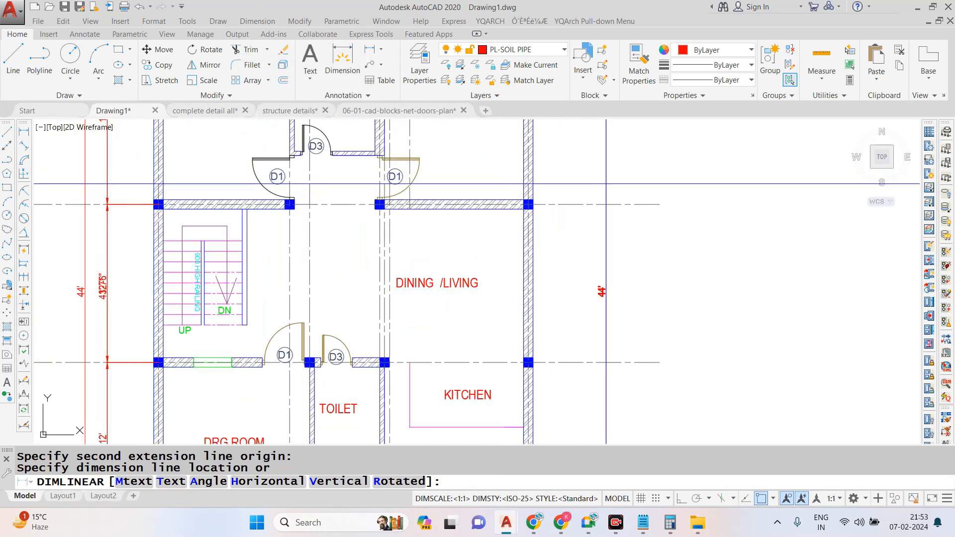
pyautogui.click(617, 184)
# - Add a vertical linear dimension between the grid A and B column centres, inside the right overall dimension
pyautogui.scroll(-6, 588, 249)
pyautogui.scroll(8, 554, 209)
pyautogui.press('Return')
pyautogui.click(553, 210)
pyautogui.scroll(-7, 553, 209)
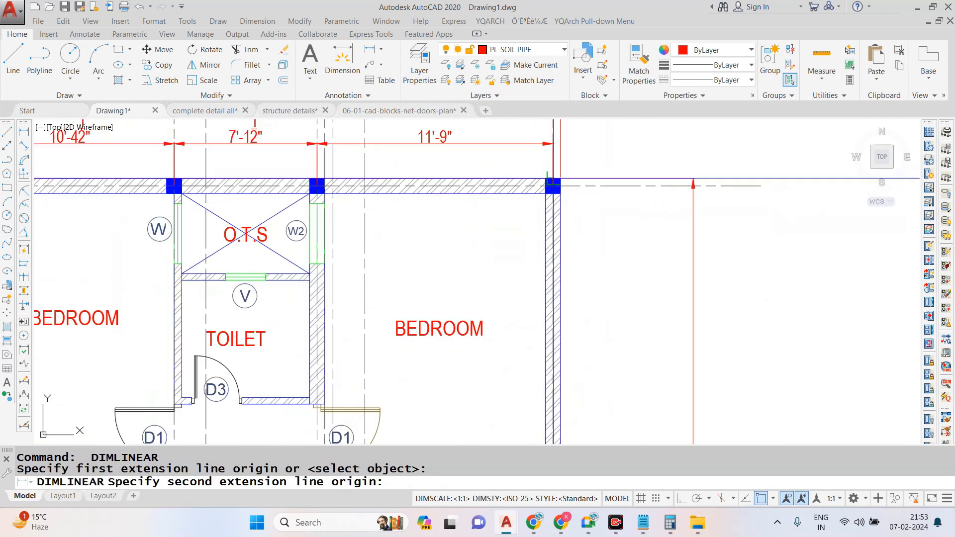
pyautogui.scroll(7, 558, 410)
pyautogui.click(557, 409)
pyautogui.scroll(-8, 558, 409)
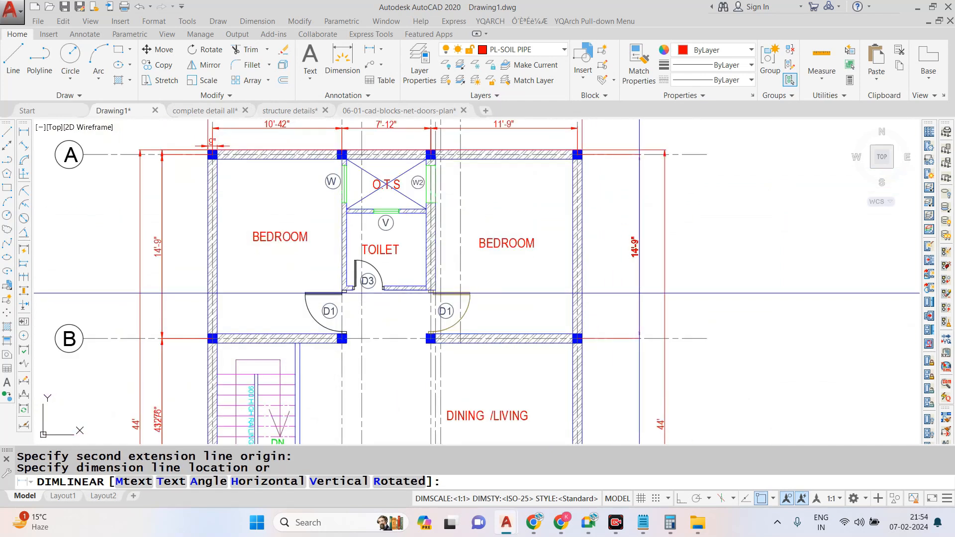
pyautogui.click(640, 248)
# - Continue the right vertical dimension chain from grid B through the column centres at C, D and F
pyautogui.click(257, 21)
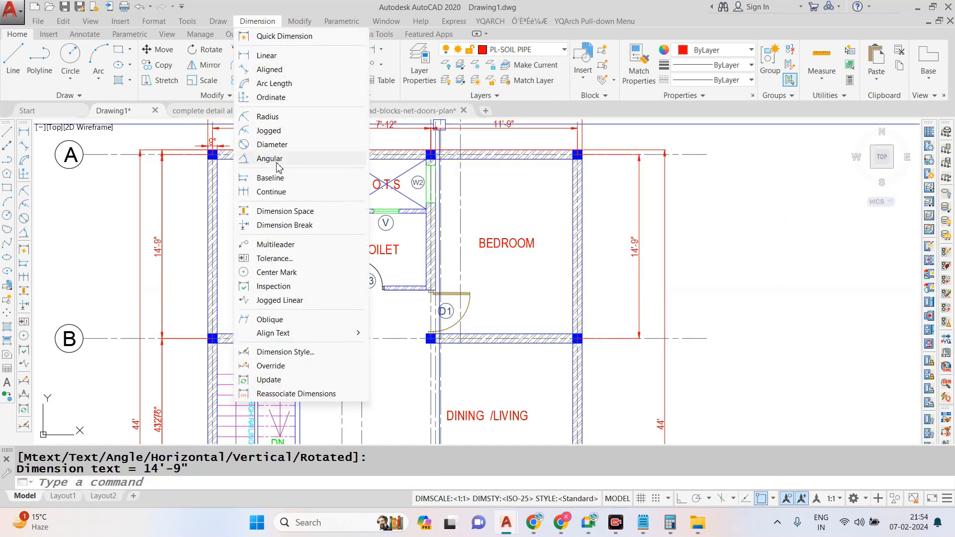
pyautogui.click(297, 193)
pyautogui.scroll(-5, 437, 159)
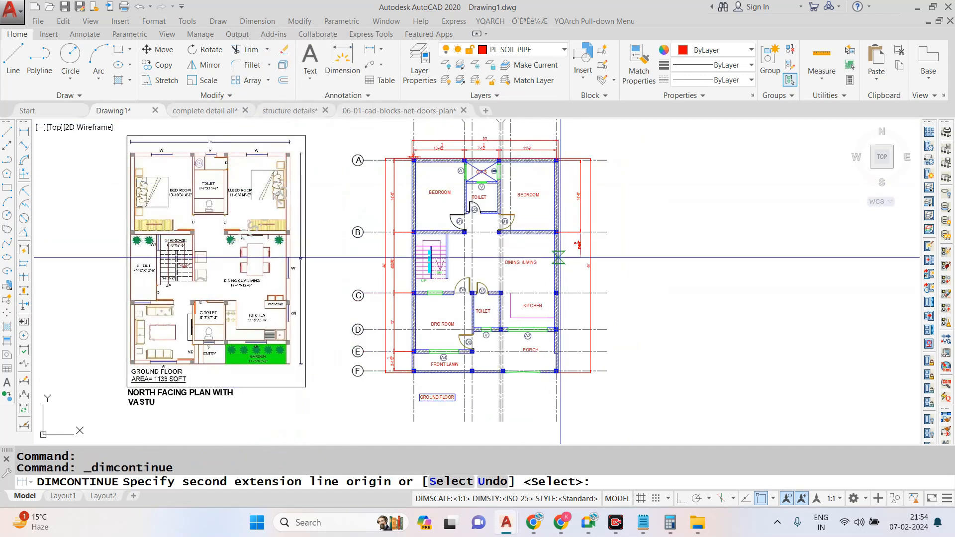
pyautogui.scroll(10, 451, 226)
pyautogui.click(439, 214)
pyautogui.scroll(-5, 439, 215)
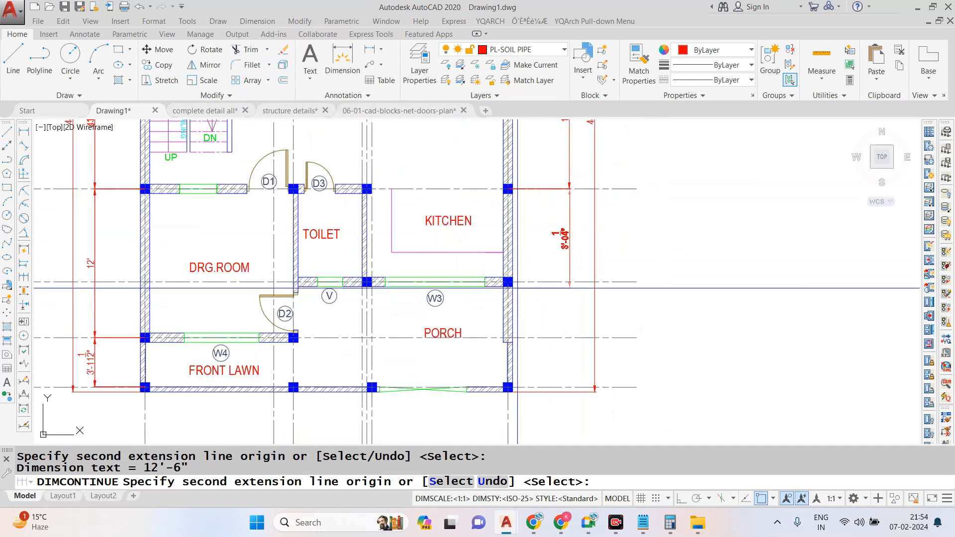
pyautogui.scroll(6, 503, 187)
pyautogui.click(509, 190)
pyautogui.scroll(-4, 509, 180)
pyautogui.scroll(4, 506, 286)
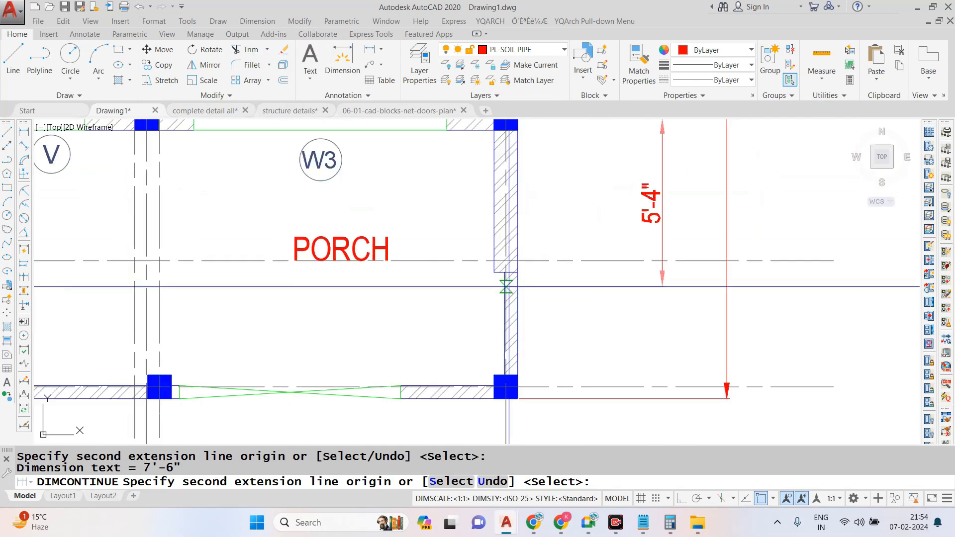
pyautogui.scroll(-4, 512, 258)
pyautogui.press('Return')
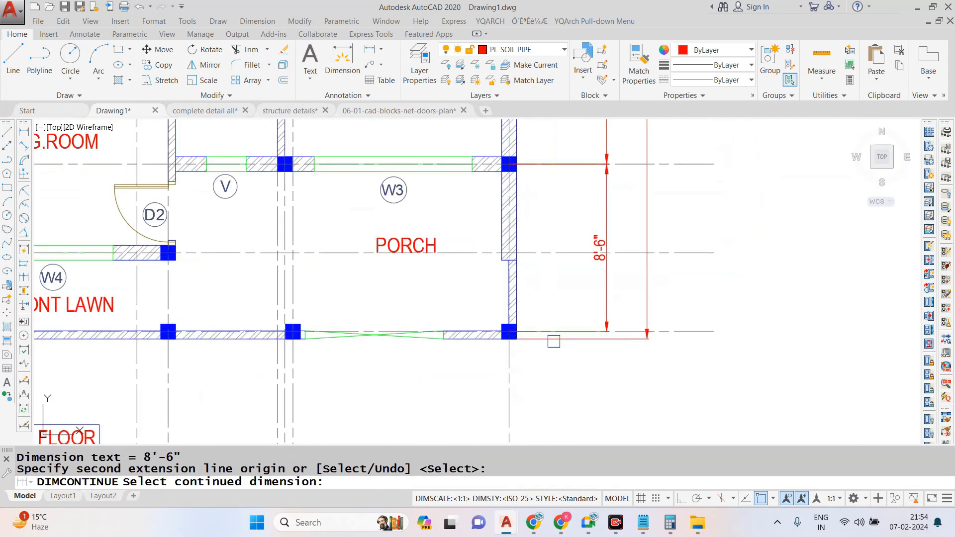
pyautogui.scroll(-6, 508, 332)
pyautogui.scroll(-2, 479, 244)
pyautogui.scroll(5, 481, 351)
pyautogui.scroll(-5, 527, 209)
pyautogui.scroll(4, 507, 192)
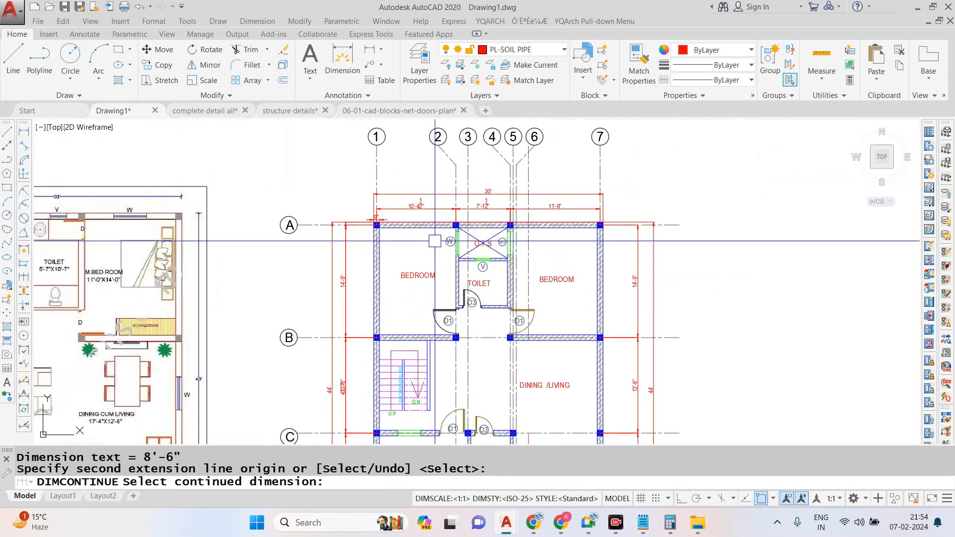
pyautogui.press('Escape')
# - Try to start the left bedroom's inside dimension with the Continue dimension command, then cancel the command
pyautogui.scroll(5, 435, 241)
pyautogui.press('Return')
pyautogui.click(423, 171)
pyautogui.scroll(-5, 423, 171)
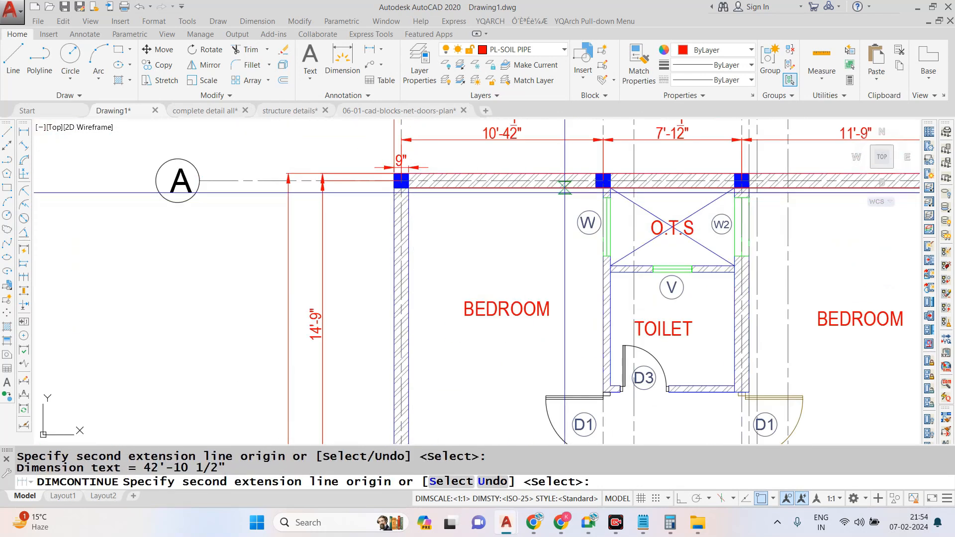
pyautogui.scroll(5, 658, 180)
pyautogui.press('Escape')
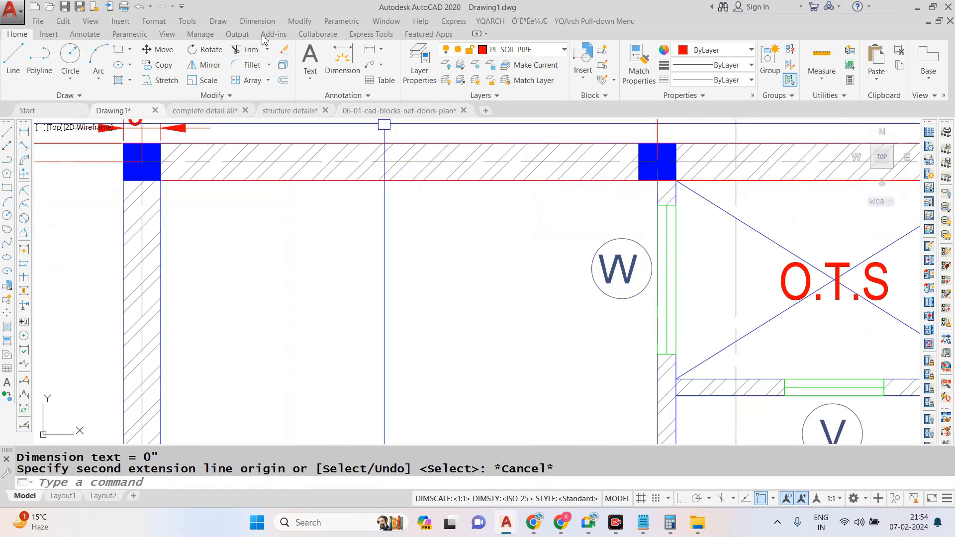
# - Add a horizontal linear dimension for the left bedroom's inside width, placed just below its rear wall
pyautogui.click(257, 21)
pyautogui.click(267, 55)
pyautogui.click(632, 178)
pyautogui.click(656, 180)
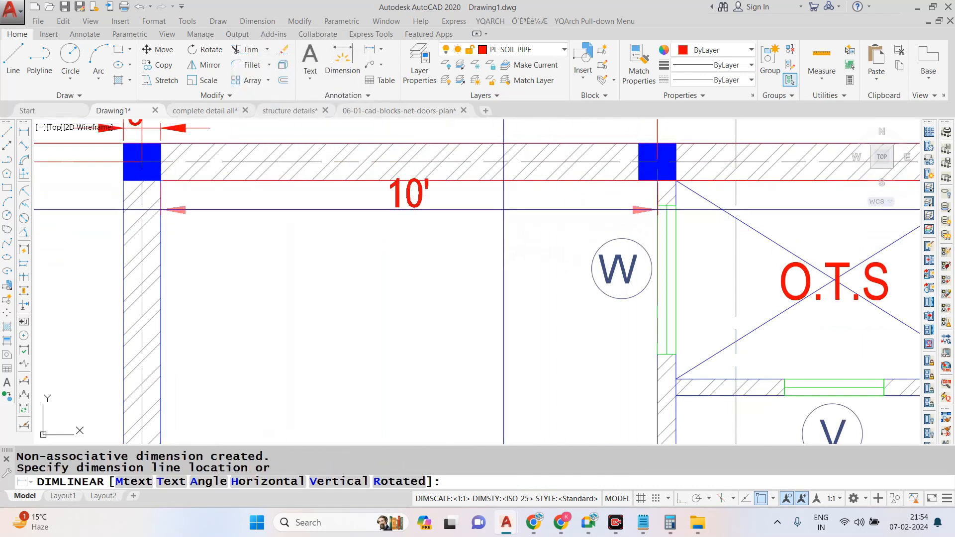
pyautogui.scroll(-2, 509, 204)
pyautogui.scroll(2, 511, 249)
pyautogui.click(511, 286)
# - Add a vertical linear dimension for the left bedroom's inside length, placed near its outer wall
pyautogui.press('Return')
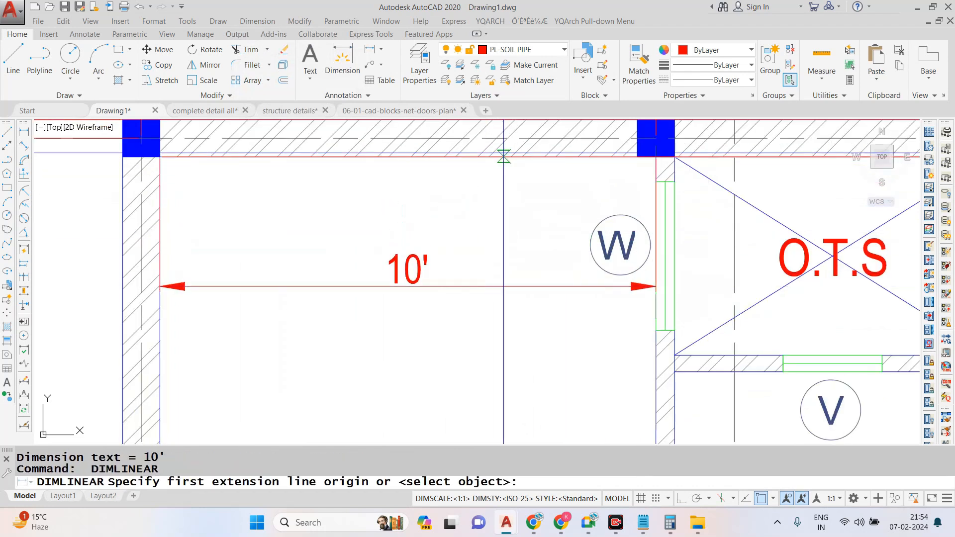
pyautogui.click(503, 156)
pyautogui.scroll(-4, 506, 158)
pyautogui.click(497, 425)
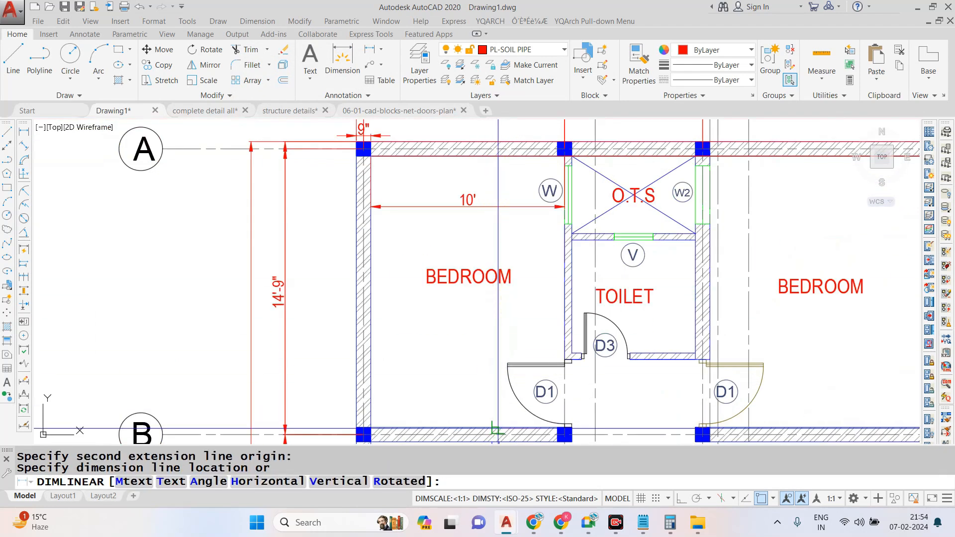
pyautogui.click(407, 283)
pyautogui.scroll(-4, 399, 216)
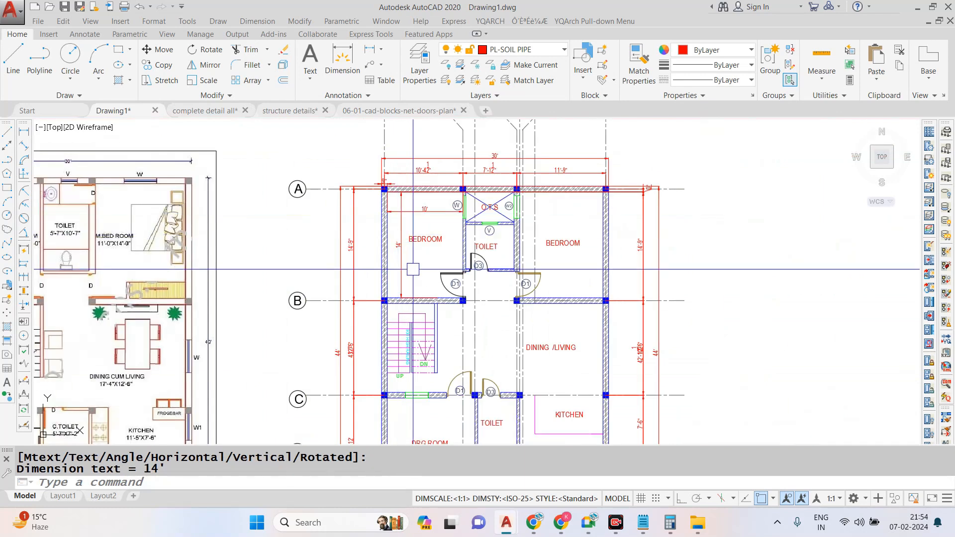
# - Add a vertical linear dimension for window W between the left bedroom and the O.T.S, placed inside the O.T.S
pyautogui.scroll(2, 413, 269)
pyautogui.scroll(6, 497, 297)
pyautogui.scroll(-6, 498, 297)
pyautogui.scroll(6, 492, 144)
pyautogui.press('Escape')
pyautogui.press('space')
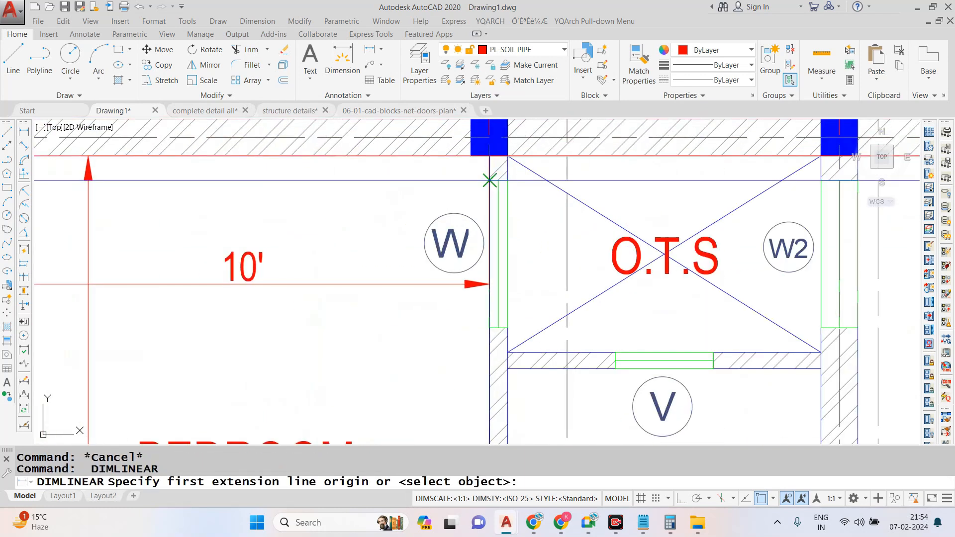
pyautogui.click(490, 178)
pyautogui.click(490, 327)
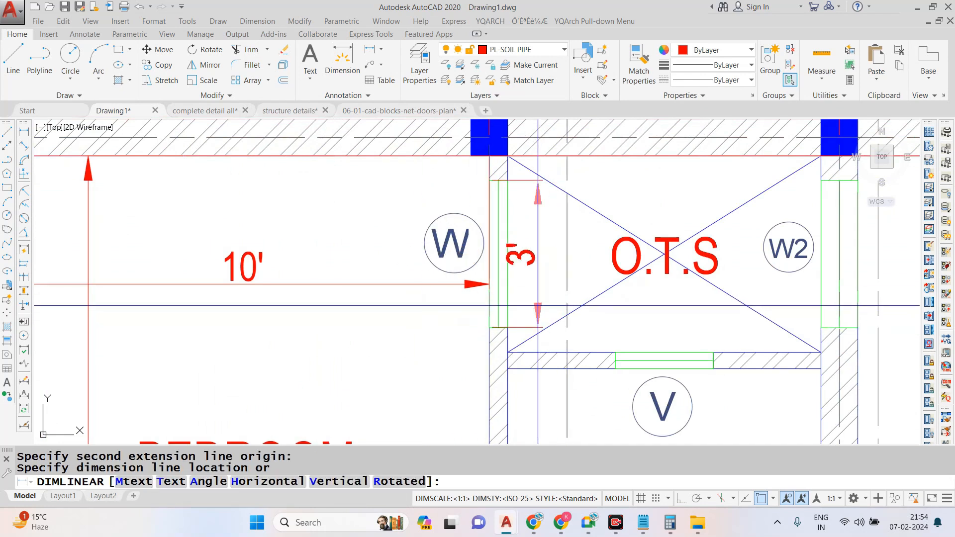
pyautogui.click(551, 300)
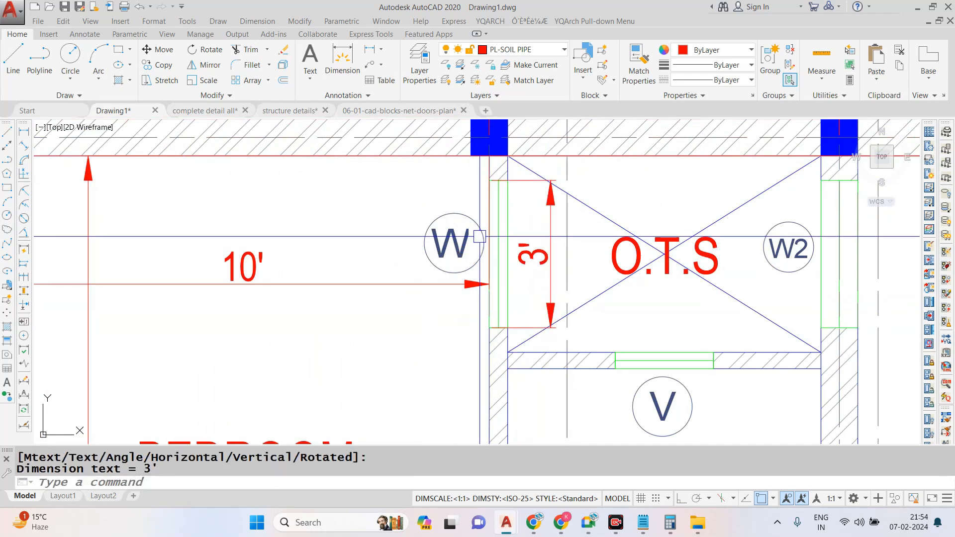
# - Add a horizontal linear dimension for the width of ventilator V, placed just above the wall between O.T.S and toilet
pyautogui.scroll(2, 662, 358)
pyautogui.press('space')
pyautogui.click(615, 353)
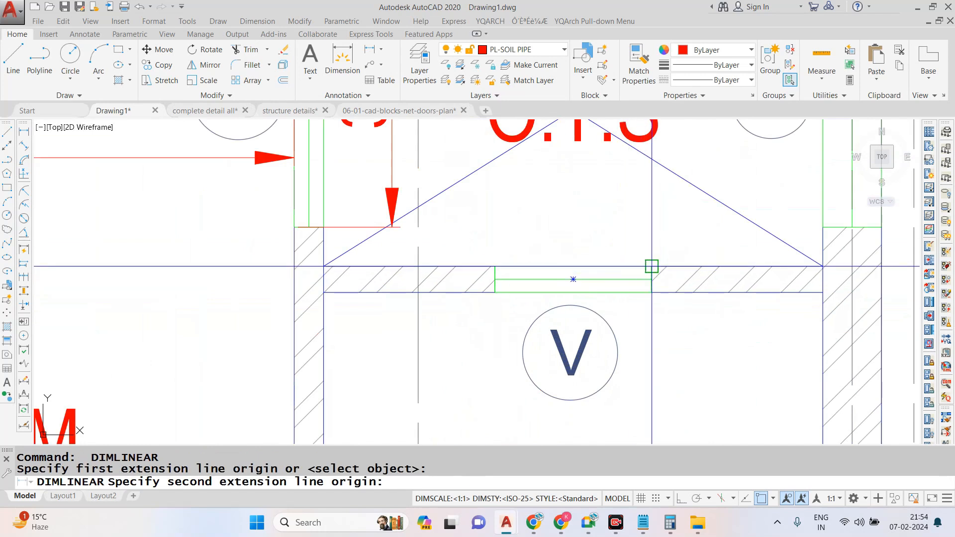
pyautogui.click(652, 266)
pyautogui.click(460, 248)
# - Add a horizontal linear dimension from ventilator V's right edge to the right toilet wall, aligned with the ventilator's dimension
pyautogui.scroll(-2, 572, 262)
pyautogui.scroll(2, 511, 260)
pyautogui.press('Escape')
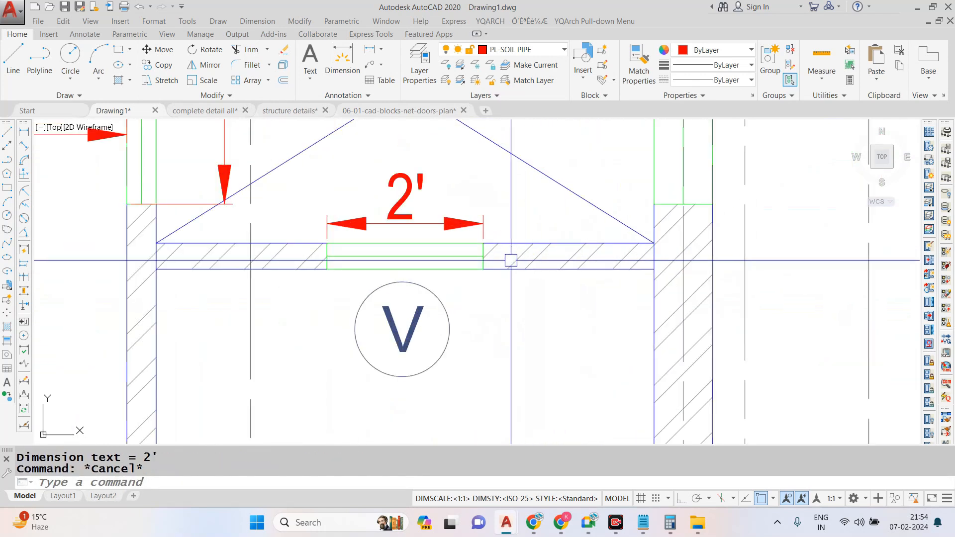
pyautogui.press('space')
pyautogui.click(483, 269)
pyautogui.click(654, 269)
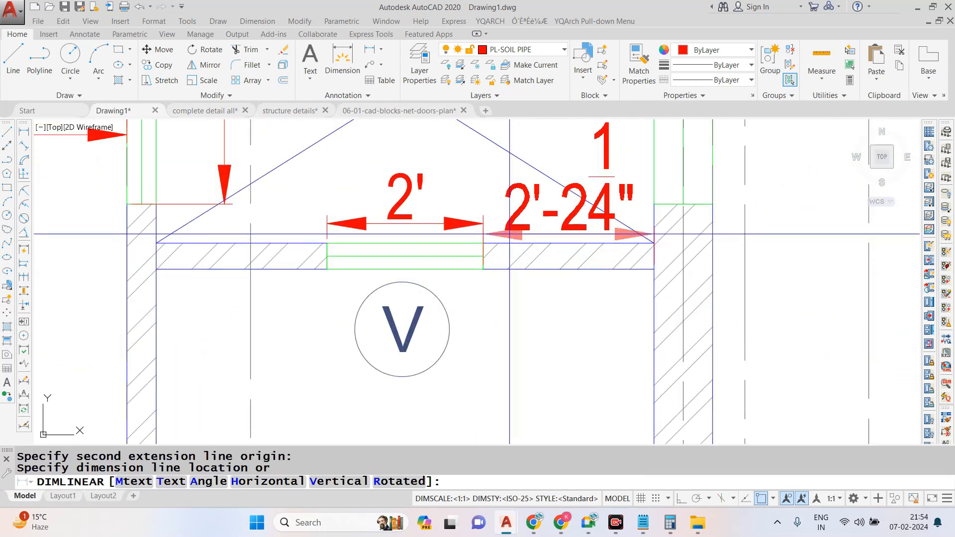
pyautogui.click(483, 223)
# - Add a vertical linear dimension for window W2, placed on the right bedroom's side of the wall
pyautogui.scroll(-3, 485, 301)
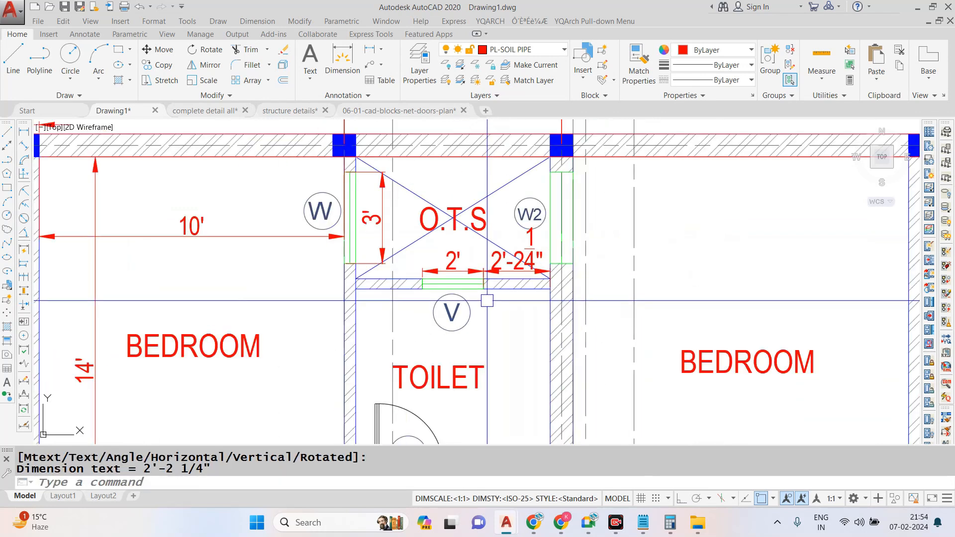
pyautogui.scroll(2, 562, 187)
pyautogui.press('space')
pyautogui.click(579, 315)
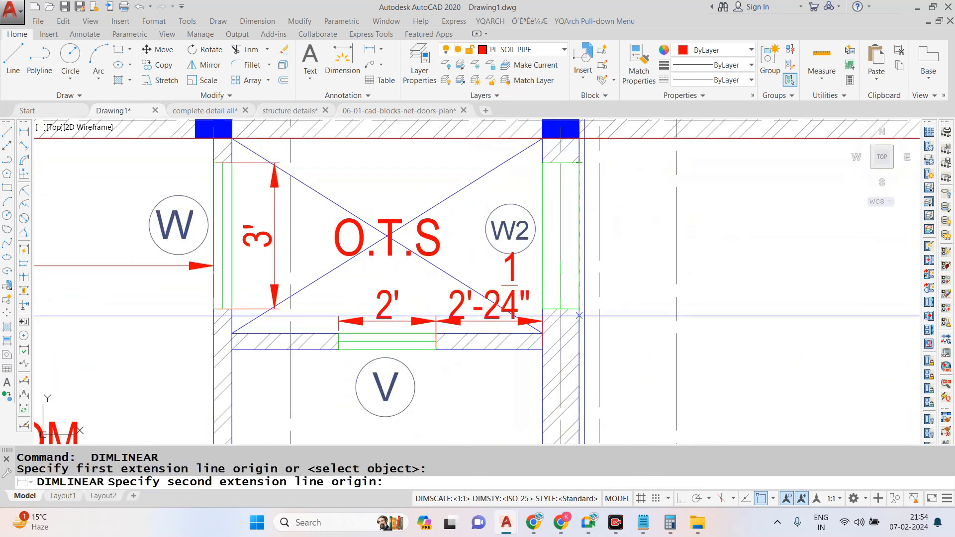
pyautogui.click(579, 162)
pyautogui.click(611, 289)
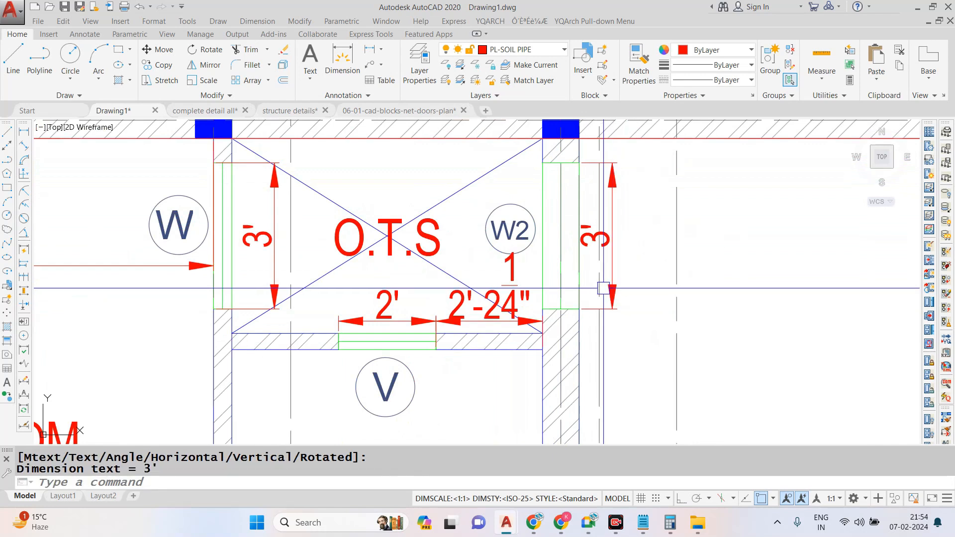
# - Dimension the vertical offset from the rear wall's inner face to window W2's upper edge, placed inside the O.T.S
pyautogui.scroll(2, 542, 140)
pyautogui.press('space')
pyautogui.click(542, 143)
pyautogui.click(542, 205)
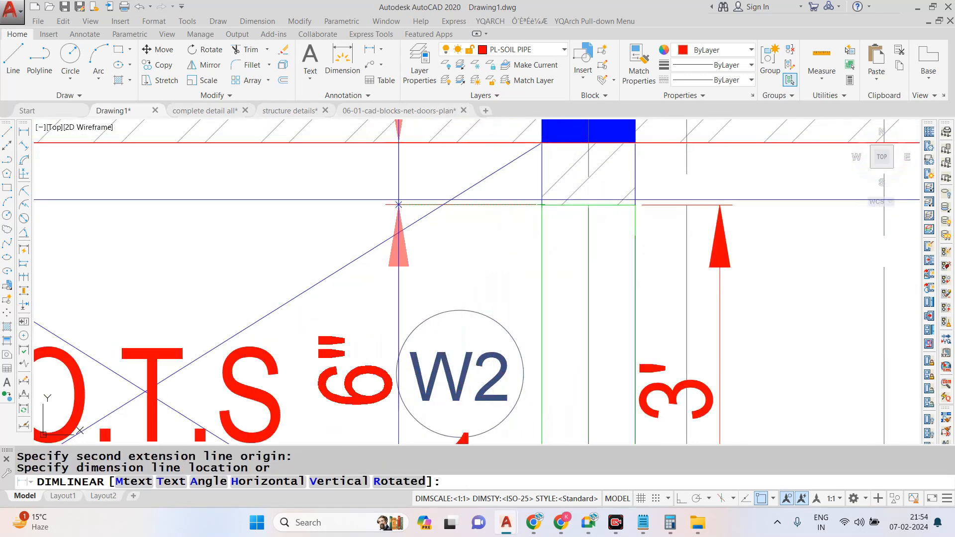
pyautogui.click(381, 204)
# - Add a vertical linear dimension for the inside length of the toilet below the O.T.S, placed near its right wall
pyautogui.scroll(-8, 538, 190)
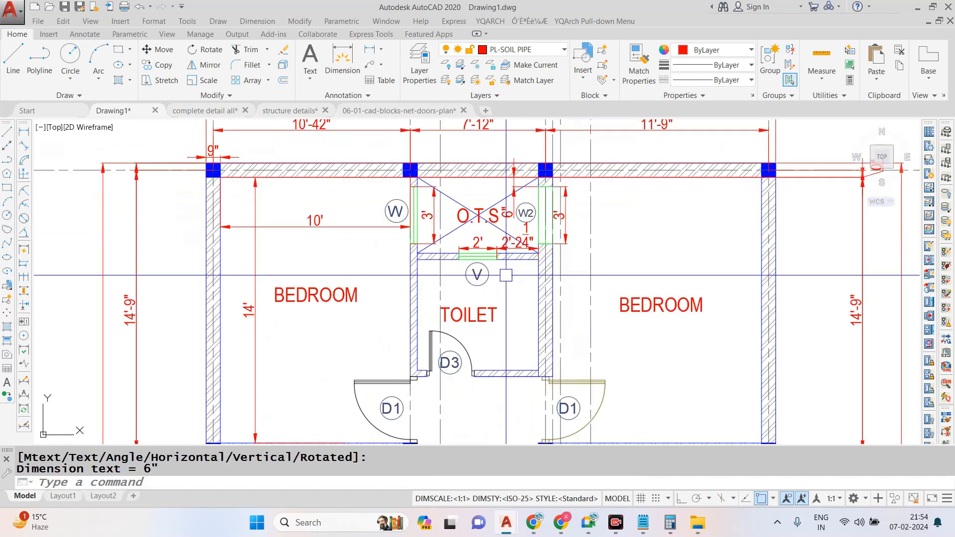
pyautogui.scroll(4, 506, 279)
pyautogui.press('space')
pyautogui.click(587, 221)
pyautogui.scroll(-3, 587, 221)
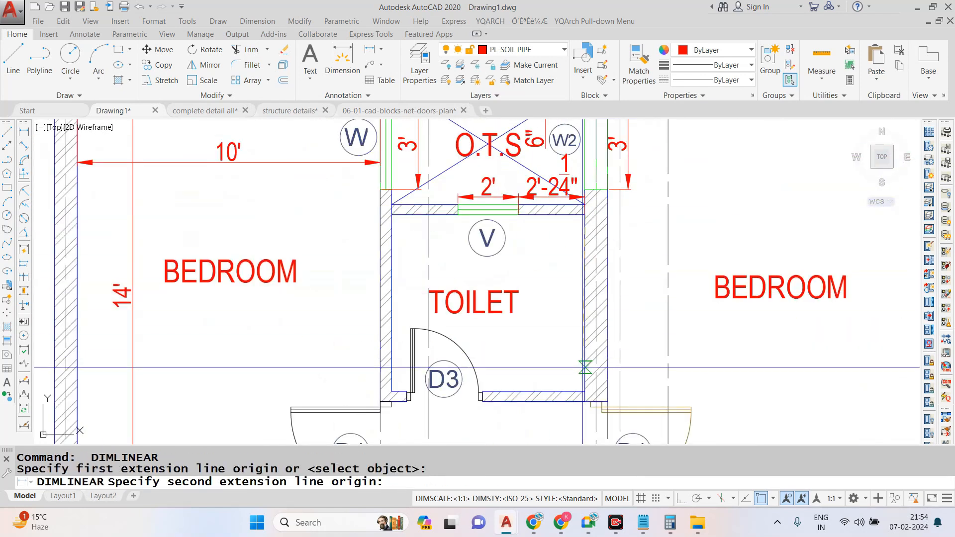
pyautogui.click(583, 393)
pyautogui.scroll(2, 579, 341)
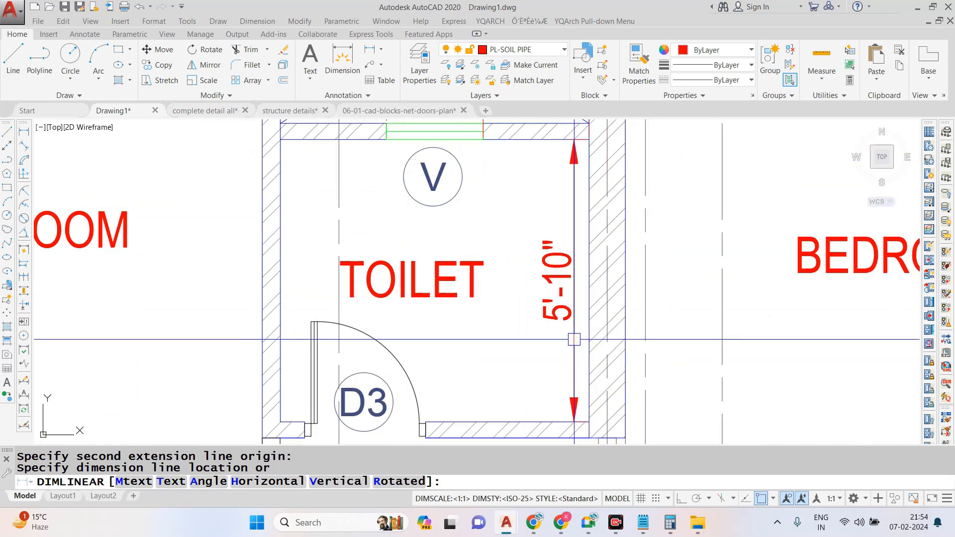
pyautogui.click(574, 340)
pyautogui.press('Escape')
# - Add a horizontal linear dimension for the upper toilet's inside width, placed above its door wall
pyautogui.press('space')
pyautogui.click(279, 243)
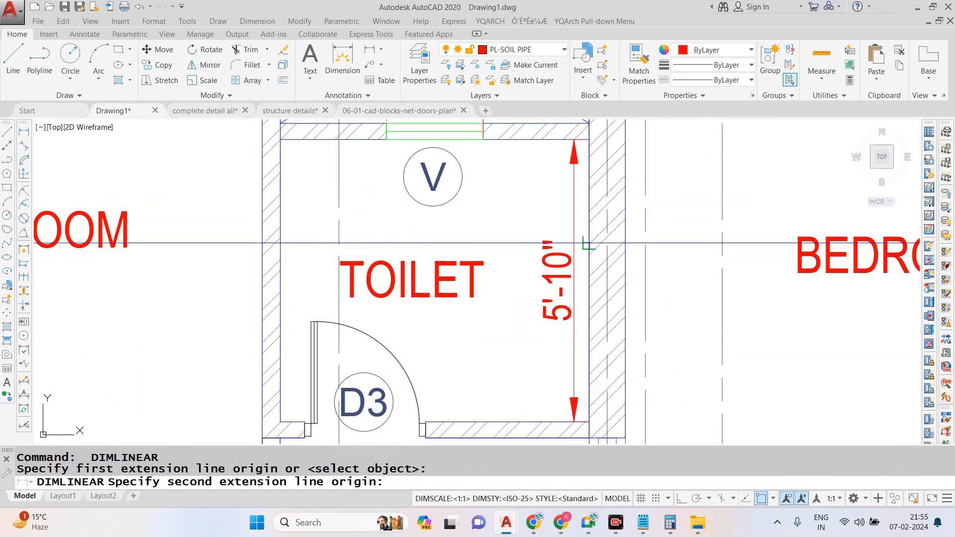
pyautogui.click(588, 244)
pyautogui.click(470, 385)
# - Switch to the "complete detail all" drawing and examine how its rooms, walls and door openings are dimensioned
pyautogui.scroll(-4, 628, 234)
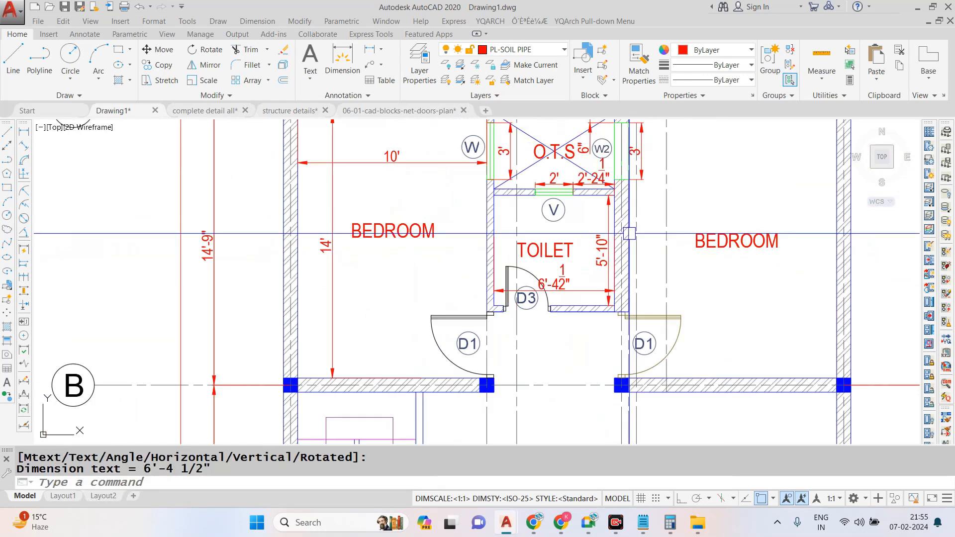
pyautogui.scroll(-2, 587, 244)
pyautogui.scroll(5, 552, 270)
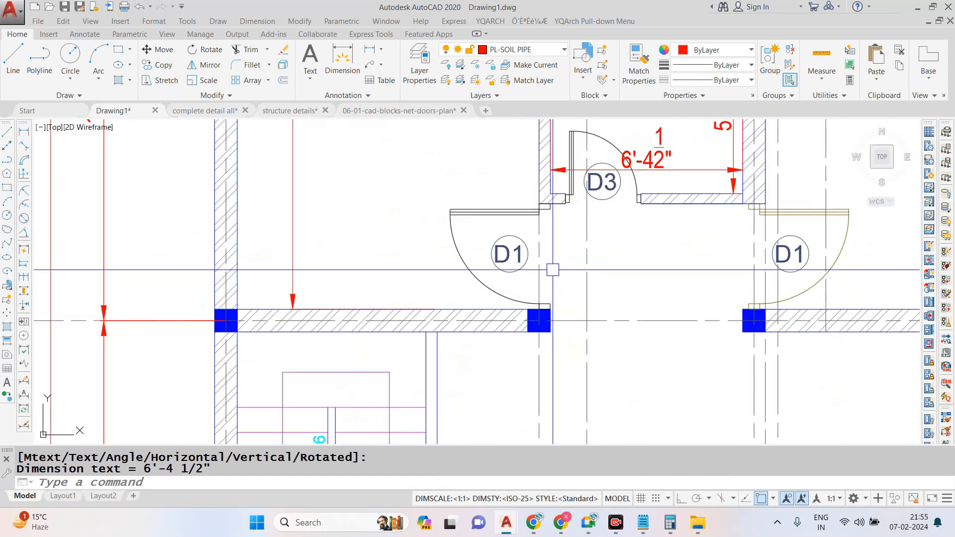
pyautogui.scroll(2, 553, 271)
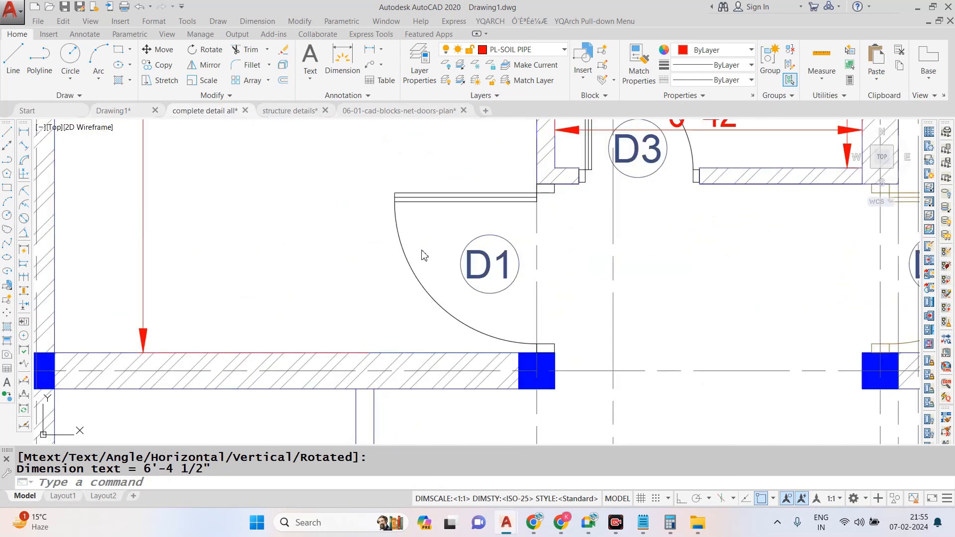
pyautogui.scroll(-5, 465, 239)
pyautogui.scroll(8, 469, 319)
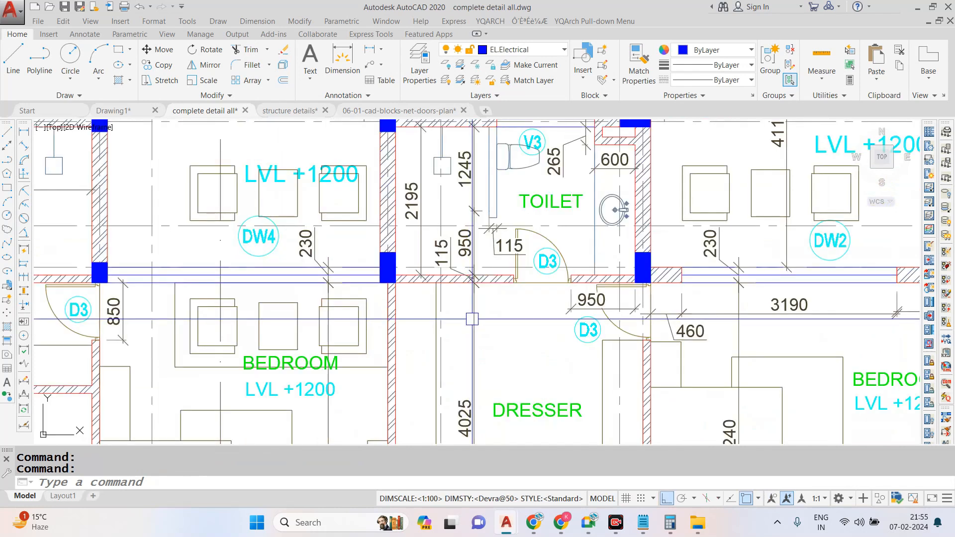
pyautogui.scroll(-5, 472, 319)
pyautogui.scroll(5, 543, 253)
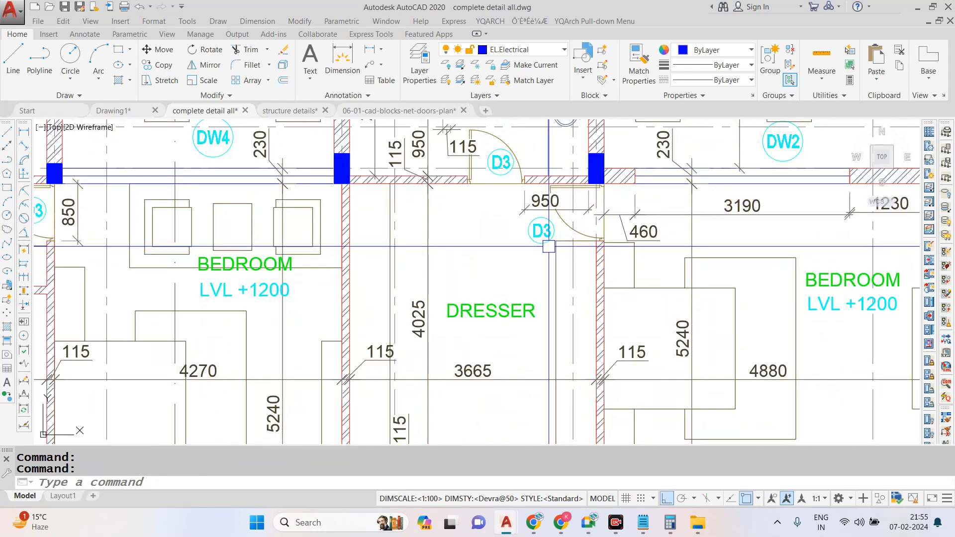
pyautogui.scroll(-2, 515, 217)
pyautogui.scroll(2, 234, 199)
pyautogui.scroll(-4, 348, 214)
pyautogui.scroll(5, 488, 230)
pyautogui.scroll(-2, 458, 265)
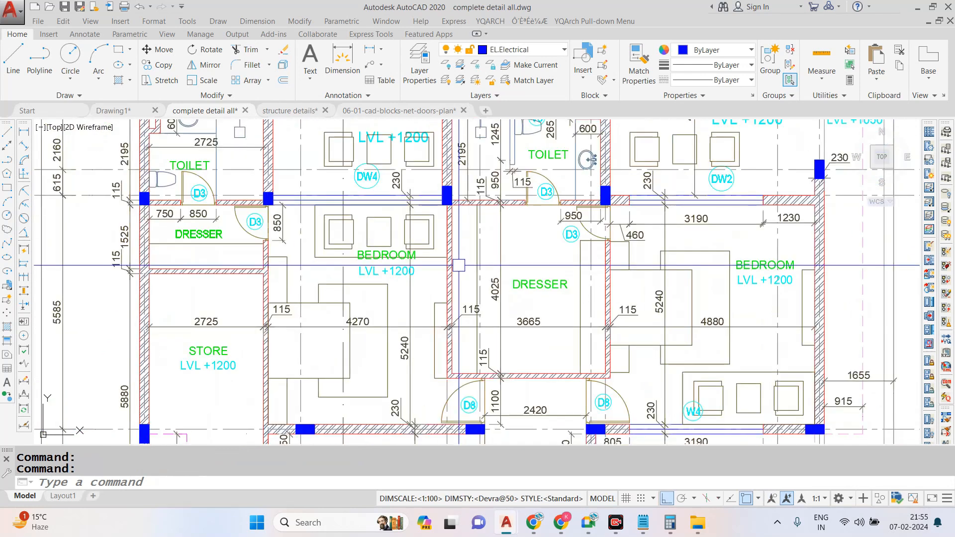
# - Return to Drawing1 and add a horizontal linear dimension for the right bedroom's inside width, placed near its rear wall
pyautogui.click(141, 112)
pyautogui.click(247, 21)
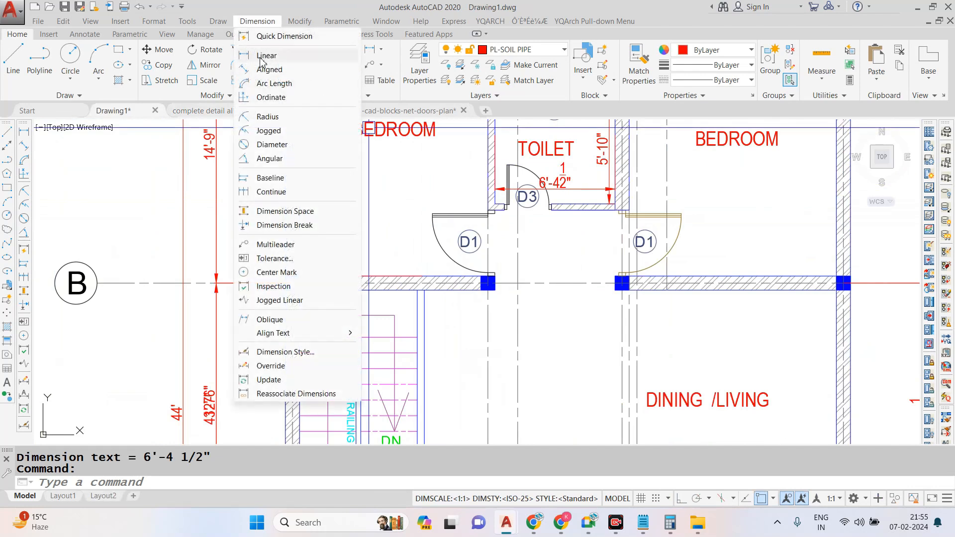
pyautogui.click(268, 53)
pyautogui.scroll(-5, 488, 231)
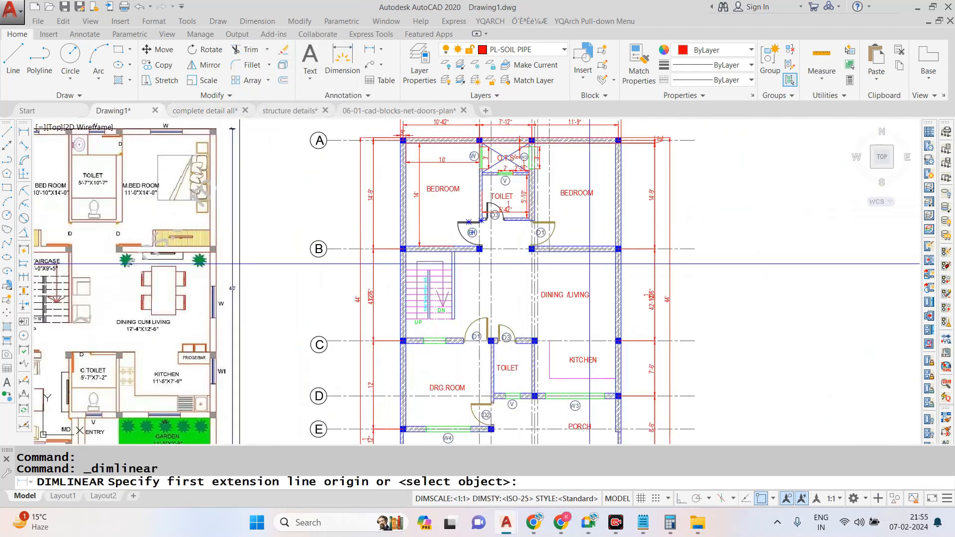
pyautogui.scroll(-2, 590, 264)
pyautogui.scroll(6, 584, 190)
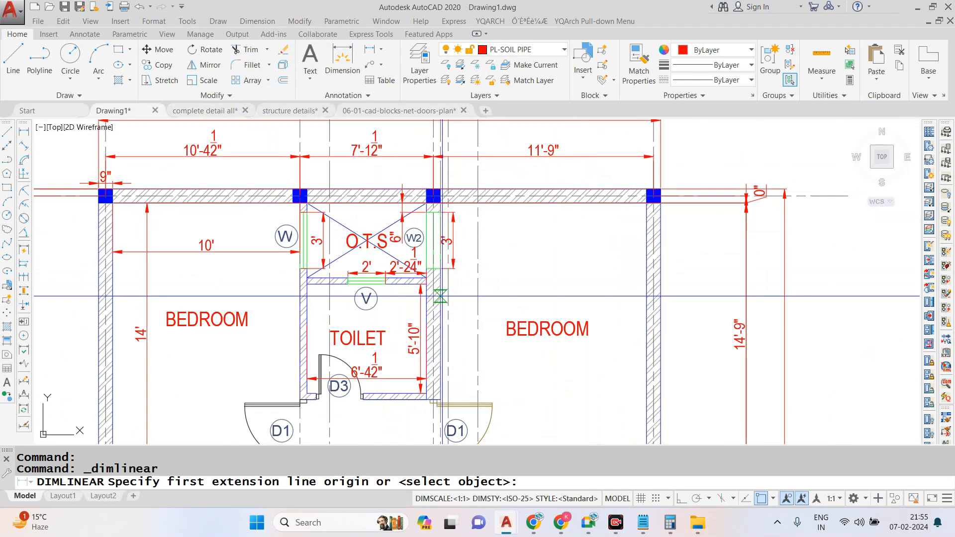
pyautogui.click(441, 296)
pyautogui.click(646, 307)
pyautogui.click(592, 241)
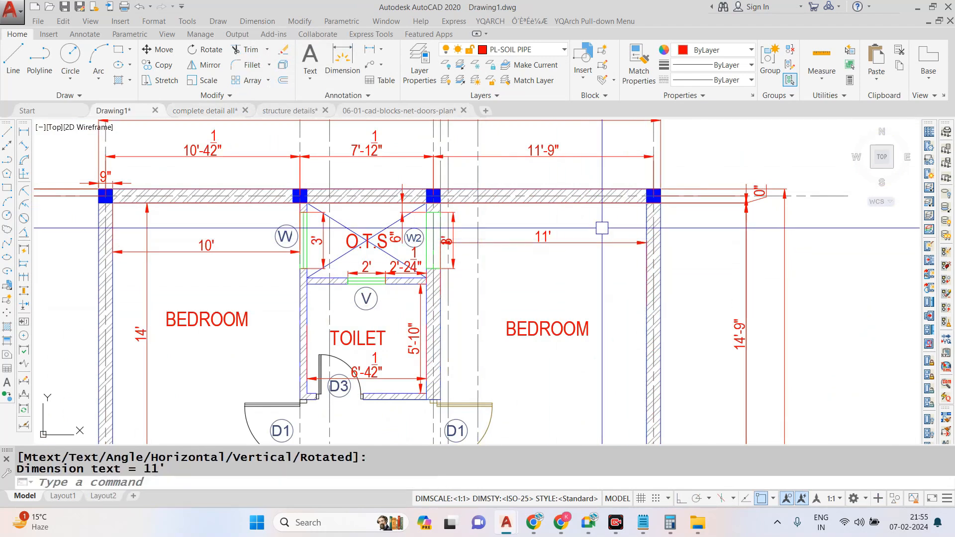
pyautogui.press('Return')
pyautogui.scroll(-2, 588, 177)
pyautogui.click(597, 349)
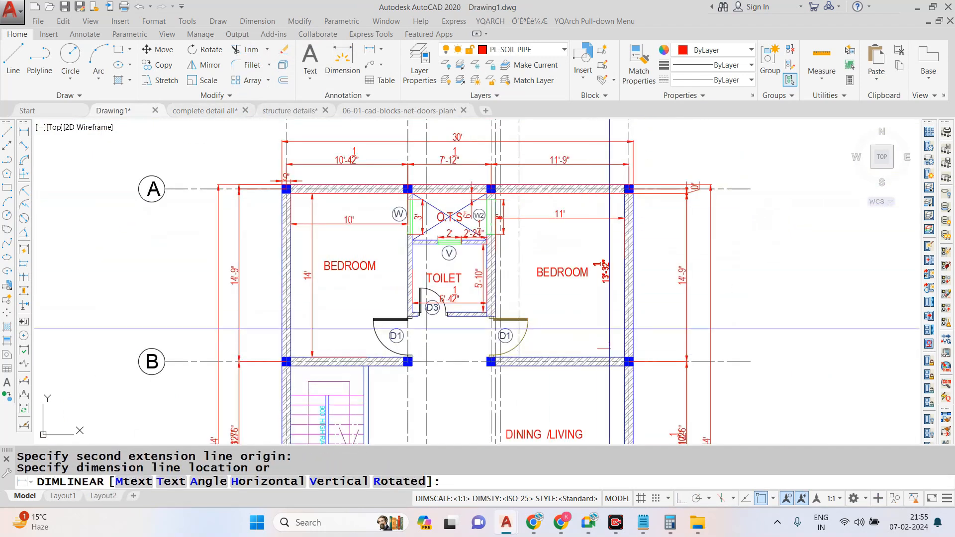
pyautogui.press('Escape')
# - Add a vertical linear dimension for the right bedroom's inside length, placed near its outer wall
pyautogui.press('Return')
pyautogui.click(605, 357)
pyautogui.click(605, 193)
pyautogui.click(605, 251)
pyautogui.scroll(-3, 605, 251)
pyautogui.scroll(3, 572, 283)
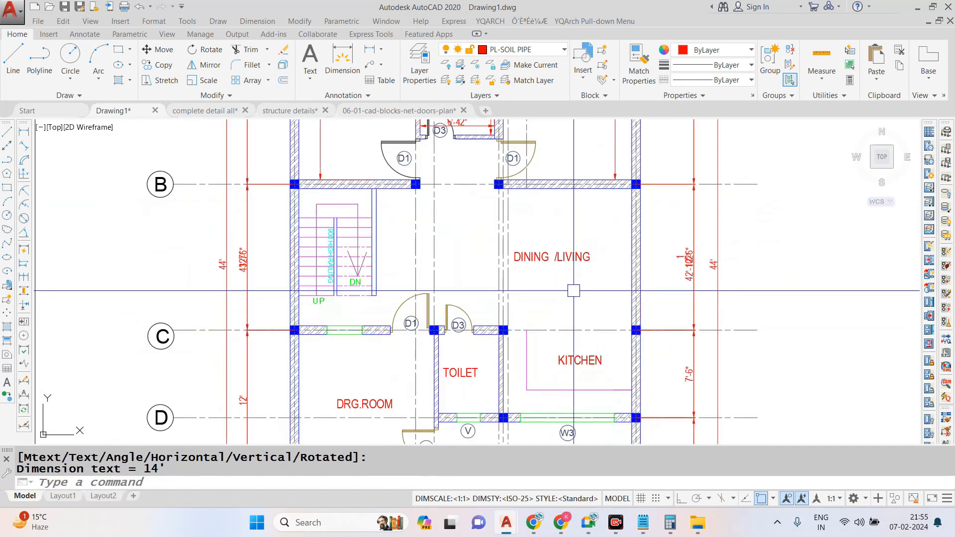
pyautogui.press('Return')
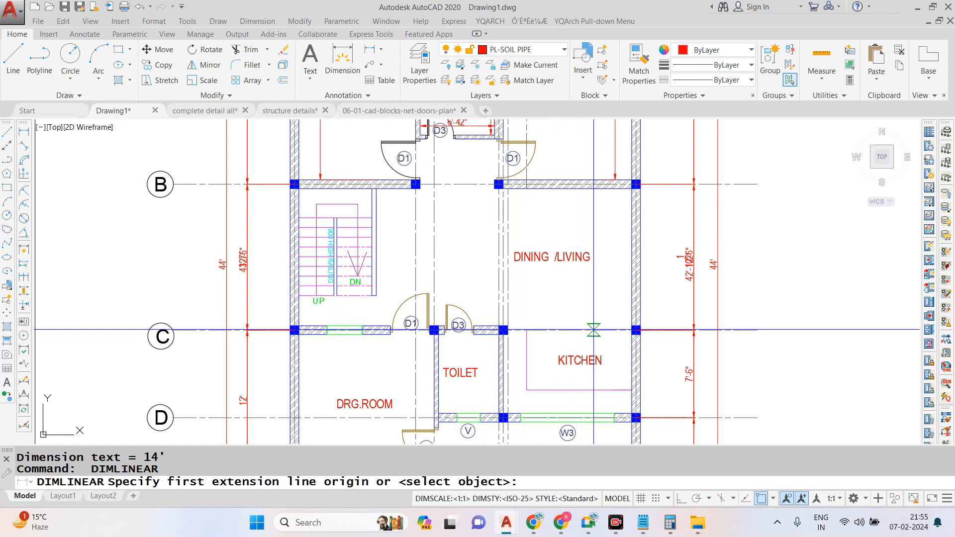
pyautogui.click(595, 330)
pyautogui.click(597, 185)
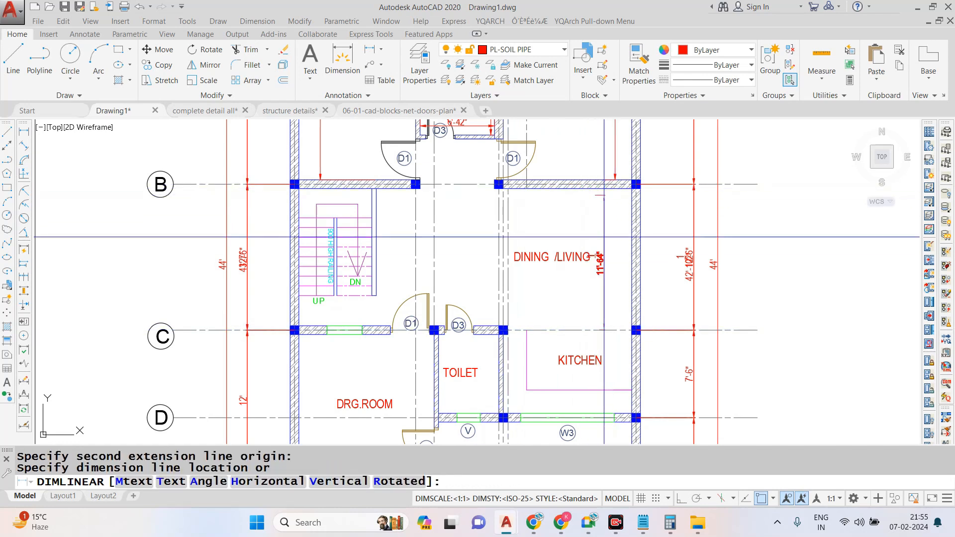
pyautogui.press('Escape')
# - Add a vertical linear dimension for the dining/living area from the bedroom wall's inner face to grid line C
pyautogui.press('Return')
pyautogui.click(597, 186)
pyautogui.click(598, 330)
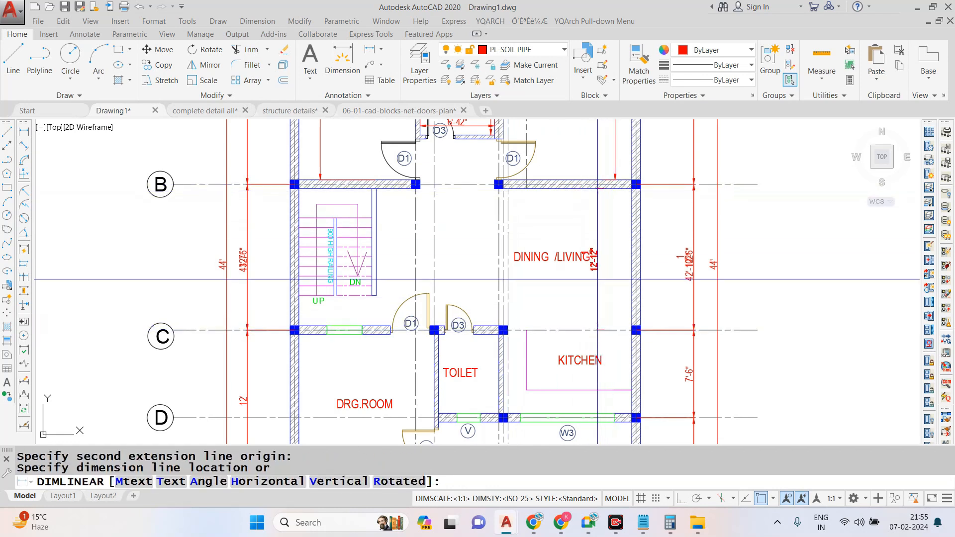
pyautogui.click(610, 263)
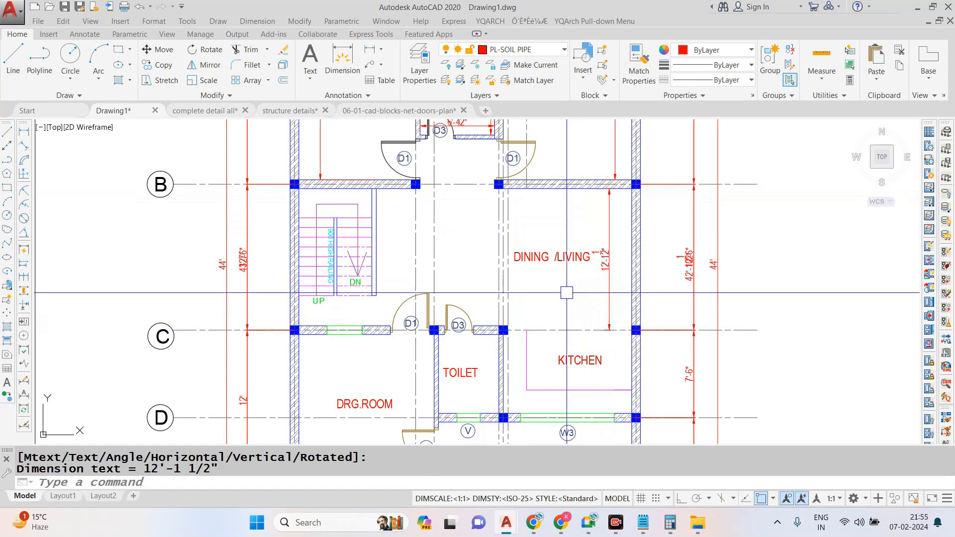
# - Add a horizontal linear dimension across the dining/living area from the staircase side wall to the right outer wall's inner face
pyautogui.scroll(-2, 532, 244)
pyautogui.scroll(3, 499, 229)
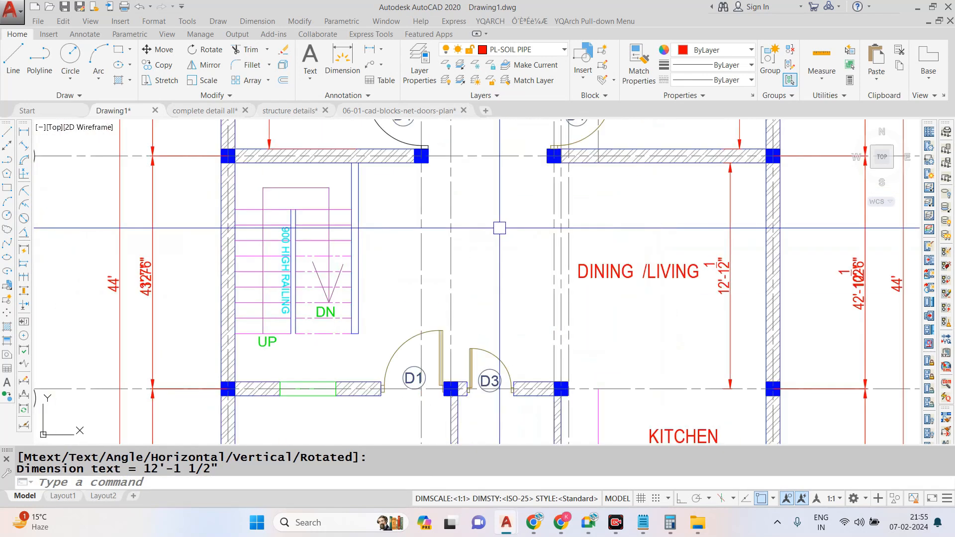
pyautogui.press('Escape')
pyautogui.press('Return')
pyautogui.click(359, 219)
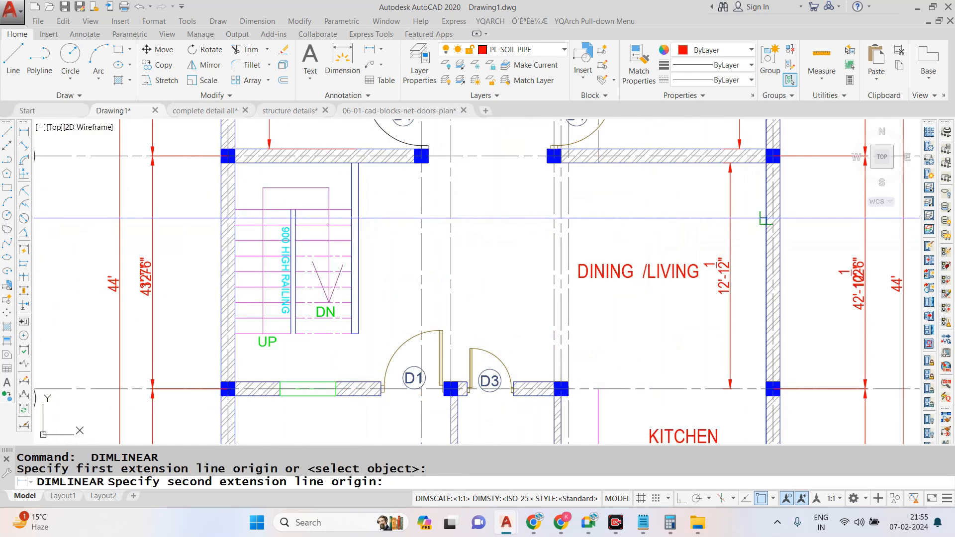
pyautogui.click(765, 219)
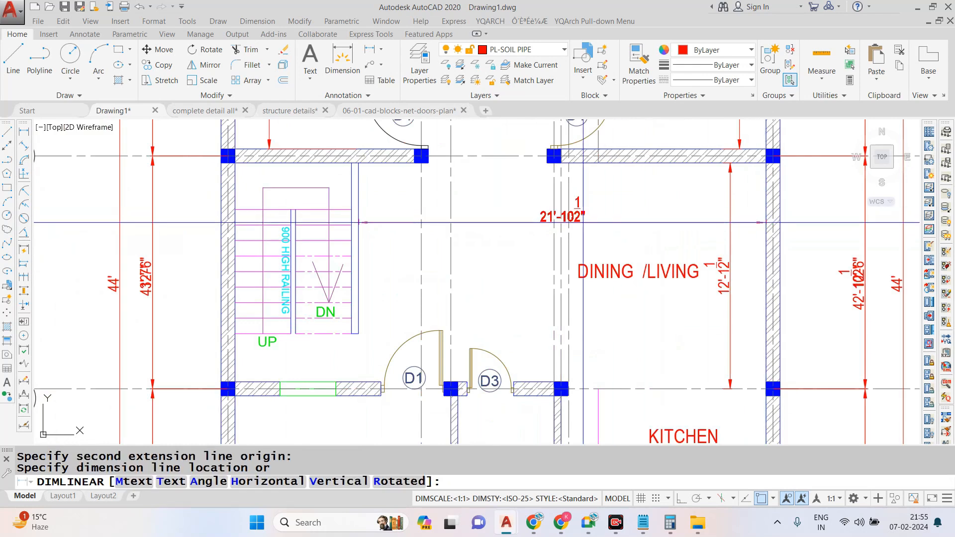
pyautogui.click(518, 230)
# - Add a vertical linear dimension for the passage between the staircase side wall's end and the wall on grid C
pyautogui.scroll(-2, 519, 230)
pyautogui.scroll(4, 426, 271)
pyautogui.scroll(2, 472, 202)
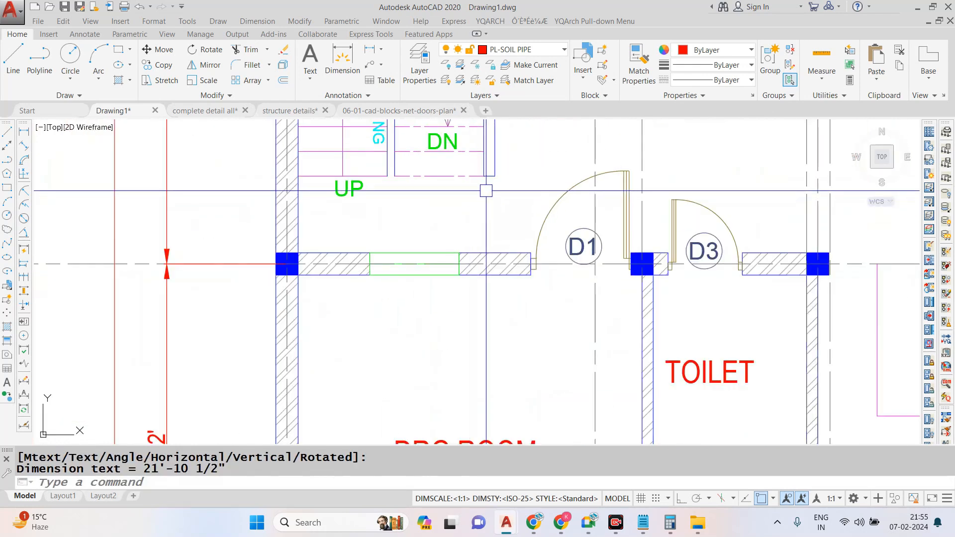
pyautogui.press('Return')
pyautogui.click(495, 177)
pyautogui.click(495, 253)
pyautogui.click(492, 216)
pyautogui.scroll(-2, 490, 215)
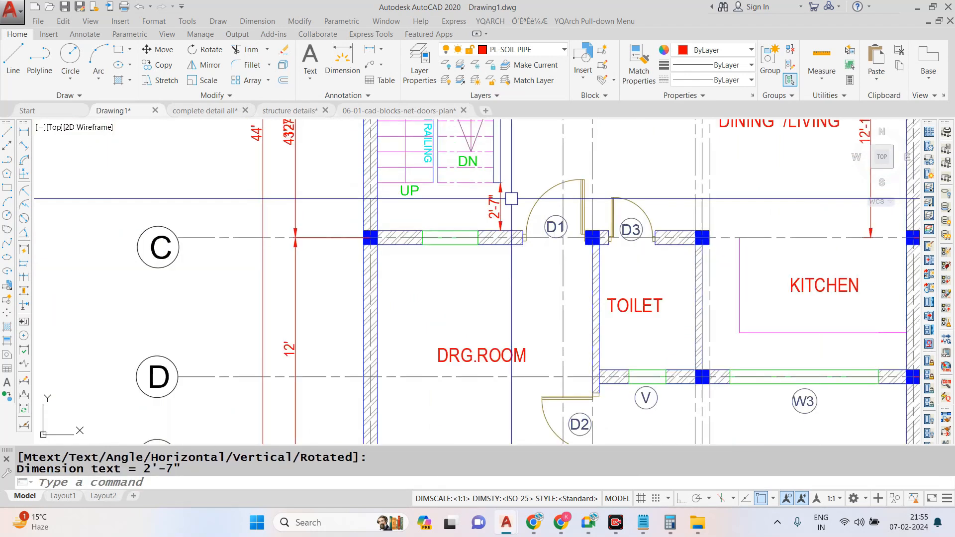
# - Add a vertical linear dimension for the kitchen from grid line C to the inner face of the wall on grid D
pyautogui.scroll(2, 727, 246)
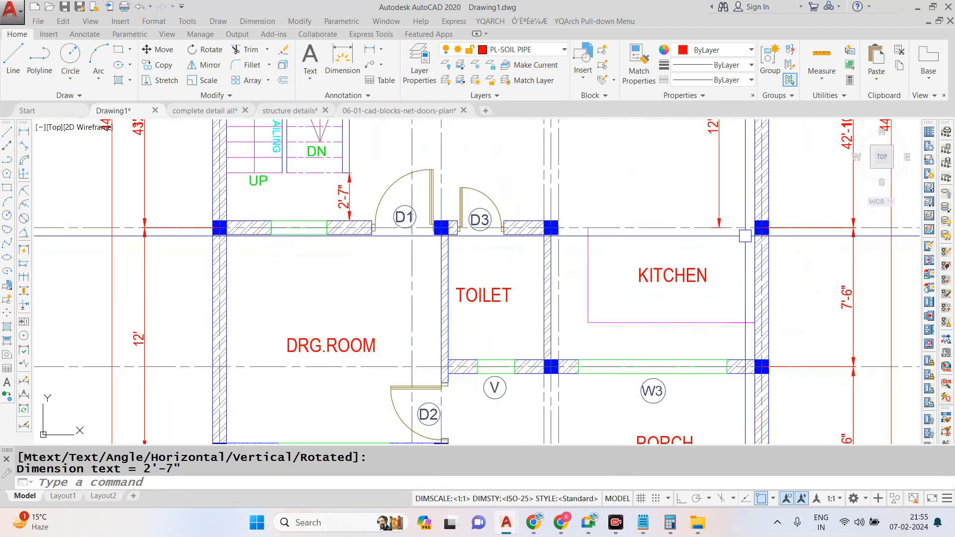
pyautogui.press('Escape')
pyautogui.press('Return')
pyautogui.click(755, 228)
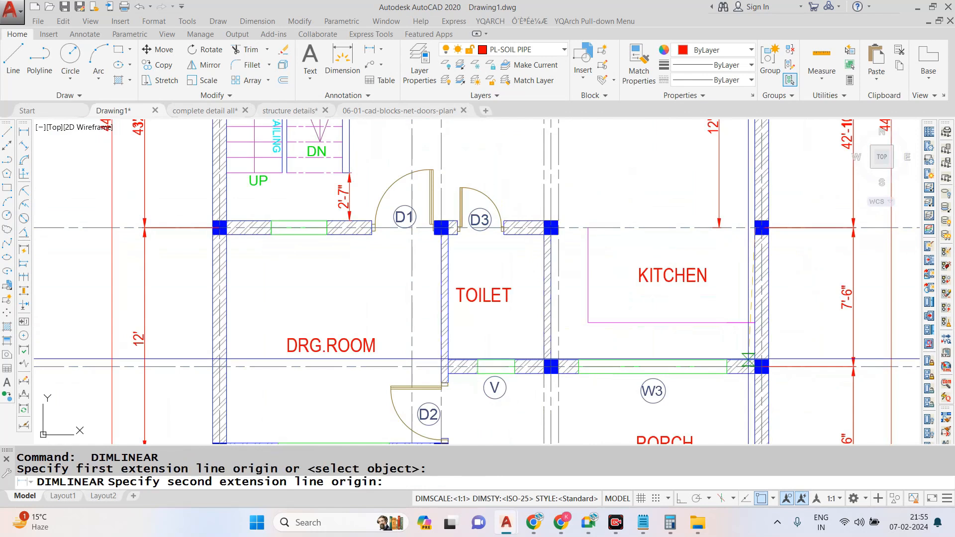
pyautogui.click(756, 360)
pyautogui.scroll(3, 752, 350)
pyautogui.click(723, 314)
pyautogui.scroll(-3, 719, 308)
pyautogui.press('Escape')
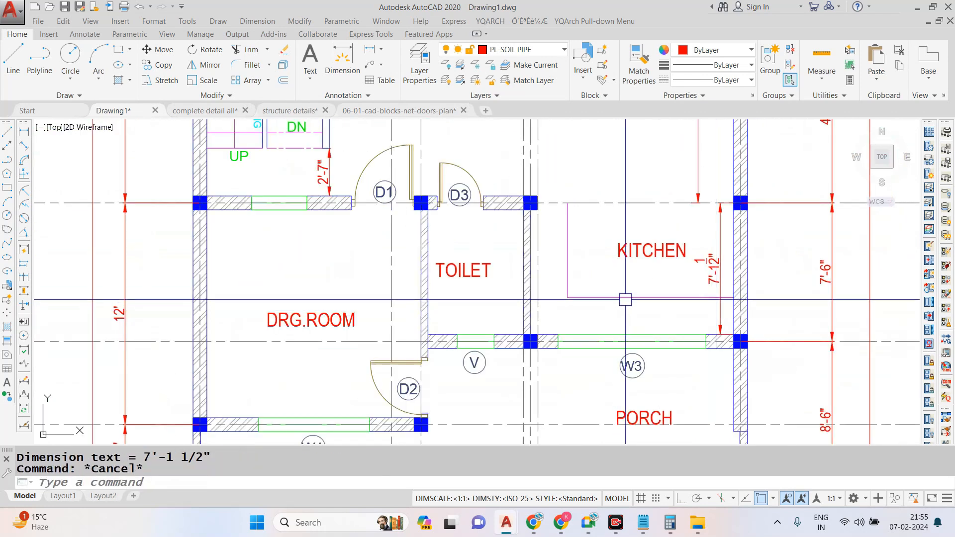
# - Add a vertical linear dimension for the kitchen counter depth, from the counter line to the window wall's inner face
pyautogui.press('Return')
pyautogui.click(628, 298)
pyautogui.click(629, 334)
pyautogui.scroll(4, 624, 332)
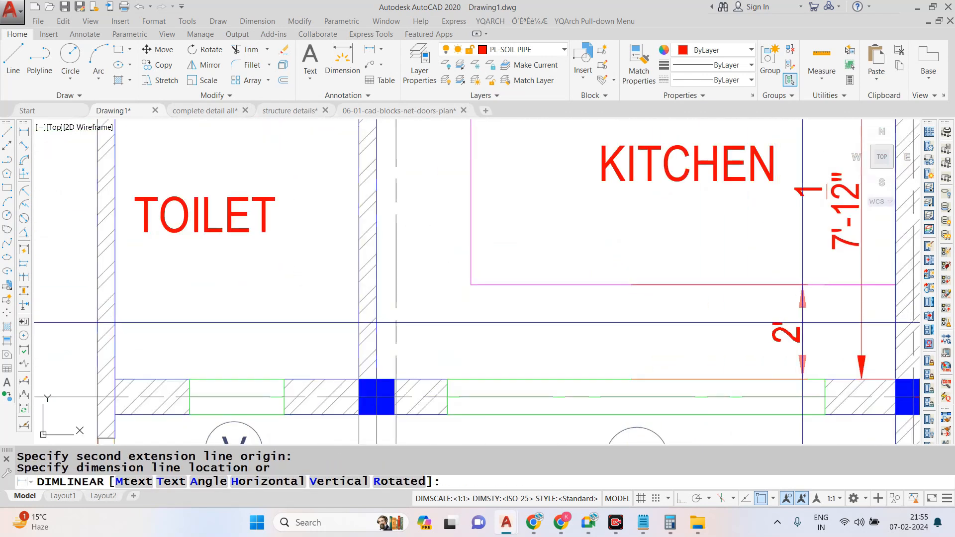
pyautogui.click(792, 331)
pyautogui.scroll(-4, 523, 299)
pyautogui.press('Escape')
# - Add a horizontal linear dimension for the kitchen's inside width, placed above the room label
pyautogui.scroll(2, 486, 261)
pyautogui.press('Return')
pyautogui.click(461, 262)
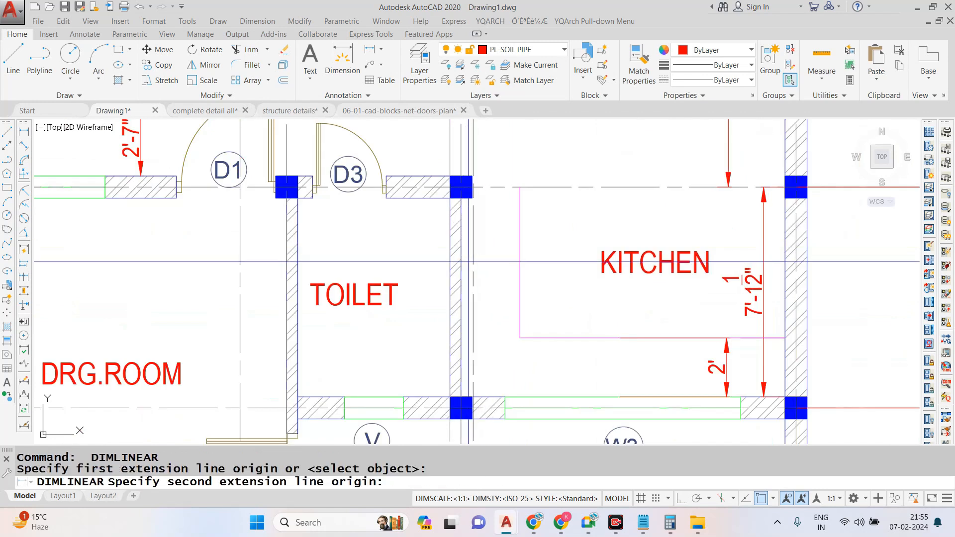
pyautogui.click(781, 256)
pyautogui.click(542, 231)
pyautogui.scroll(-3, 535, 216)
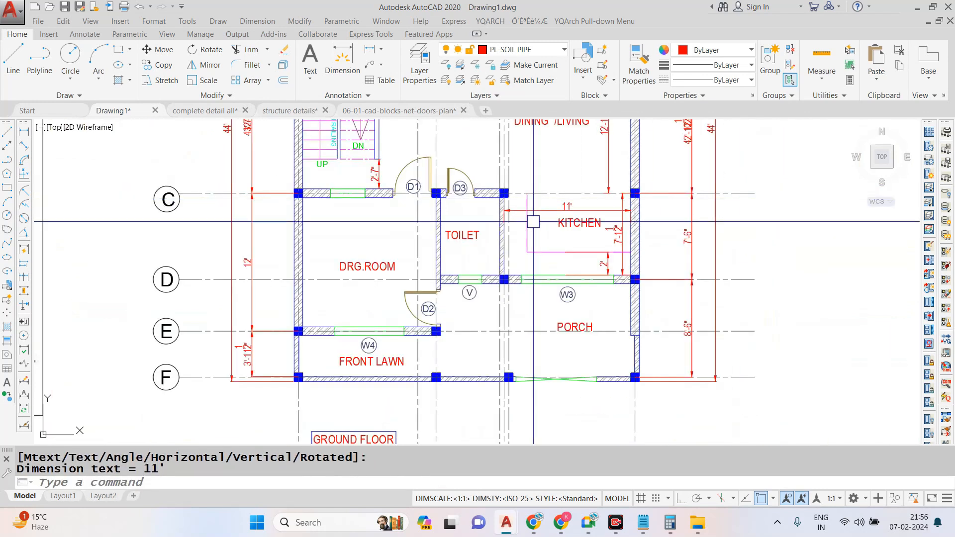
# - Add a vertical linear dimension for the toilet's inside length, placed near the wall shared with the kitchen
pyautogui.scroll(3, 486, 209)
pyautogui.press('Return')
pyautogui.click(491, 184)
pyautogui.click(485, 378)
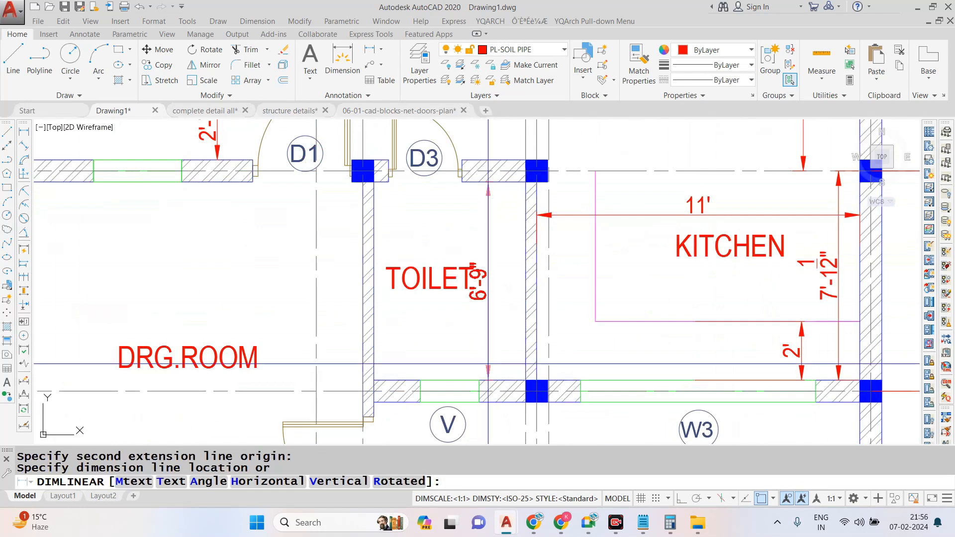
pyautogui.click(504, 282)
pyautogui.press('Escape')
# - Add a horizontal linear dimension for the toilet's inside width, placed above the room label
pyautogui.press('Return')
pyautogui.click(373, 219)
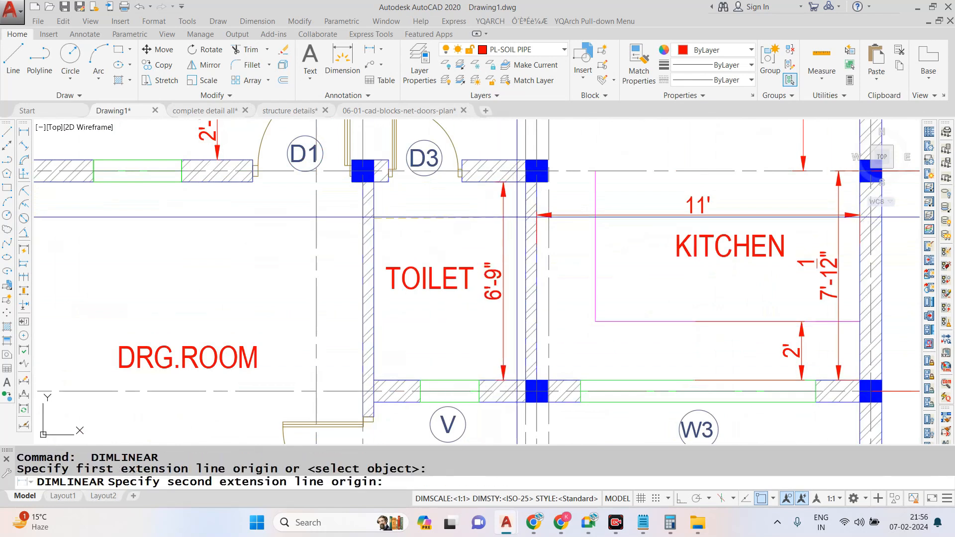
pyautogui.click(524, 220)
pyautogui.click(468, 227)
pyautogui.scroll(-3, 468, 226)
pyautogui.scroll(4, 518, 204)
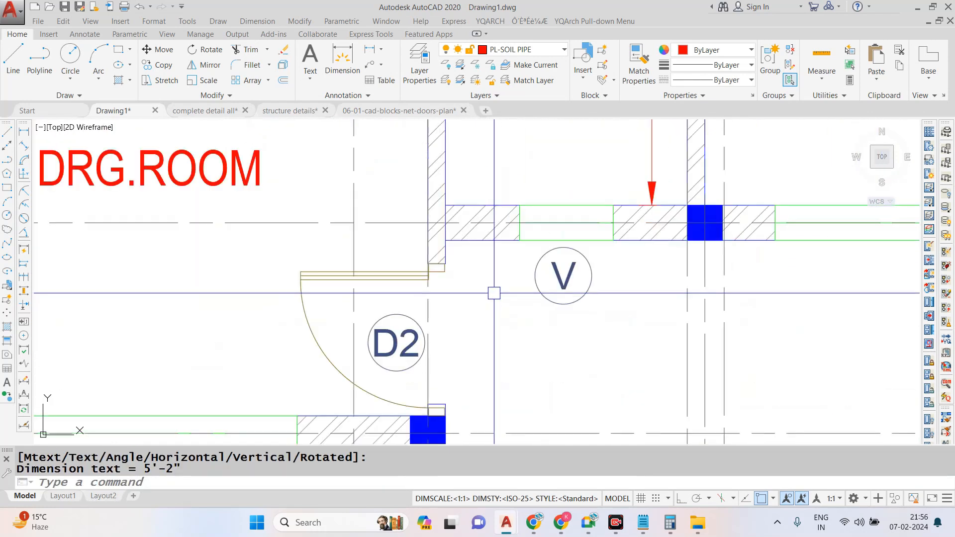
# - Add a horizontal linear dimension for the width of ventilator V, placed on the toilet side of the wall
pyautogui.press('Return')
pyautogui.click(520, 205)
pyautogui.click(613, 205)
pyautogui.click(572, 182)
pyautogui.scroll(-4, 548, 319)
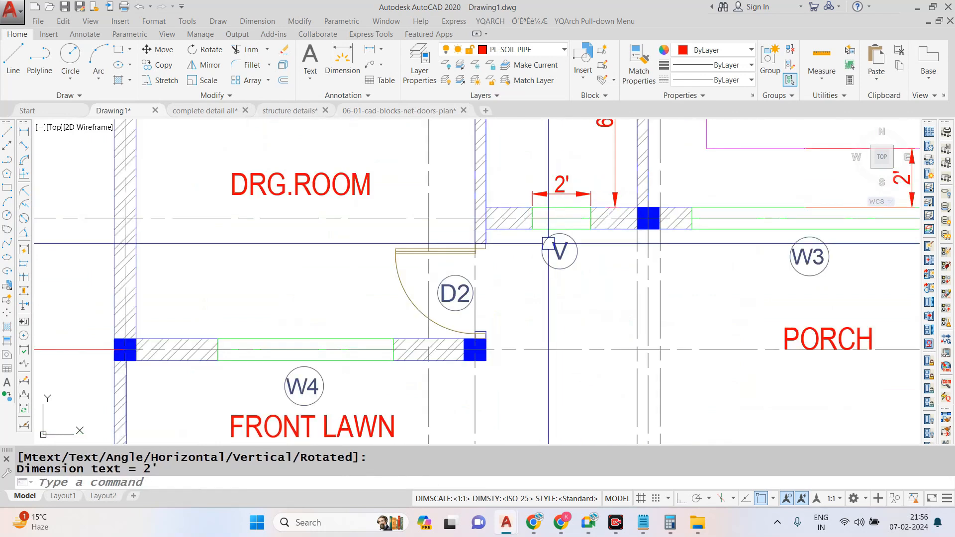
# - Add a vertical linear dimension for the front lawn between the drawing room wall and the front boundary wall
pyautogui.scroll(4, 308, 363)
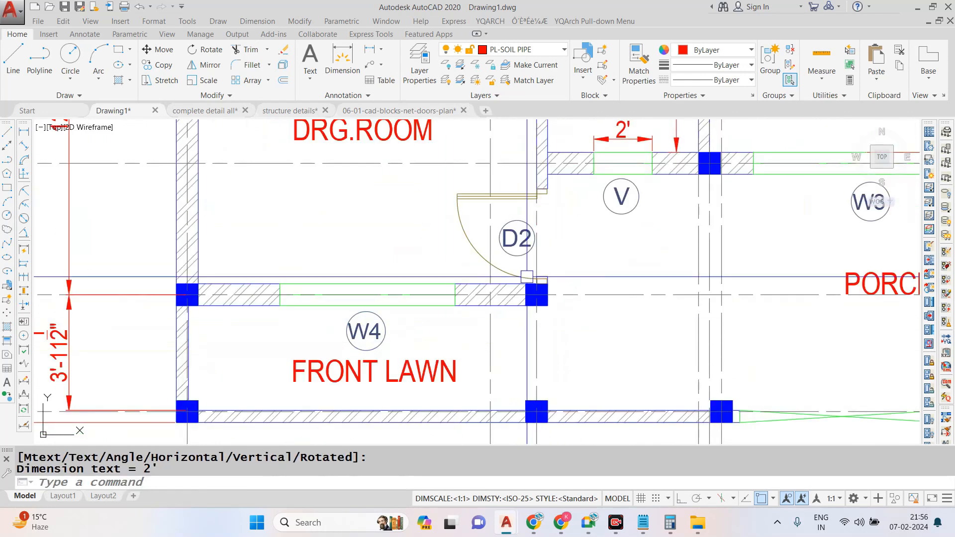
pyautogui.press('Return')
pyautogui.click(370, 260)
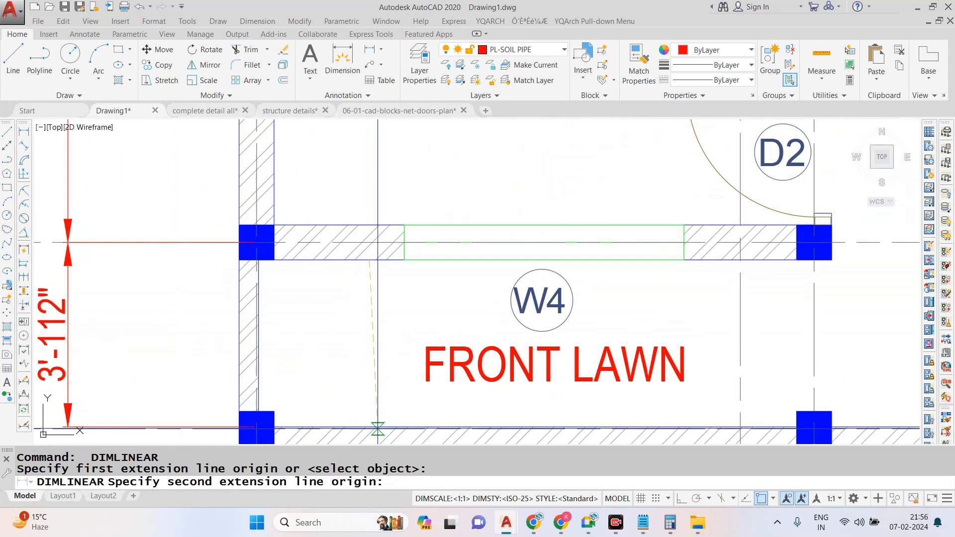
pyautogui.click(371, 427)
pyautogui.click(371, 308)
# - Add a horizontal linear dimension for the width of window W4, placed on the drawing room side
pyautogui.press('Return')
pyautogui.click(404, 260)
pyautogui.click(684, 260)
pyautogui.press('Escape')
# - Dimension the wall piece from the drawing room's outer wall to window W4, in line with the window dimension
pyautogui.press('Return')
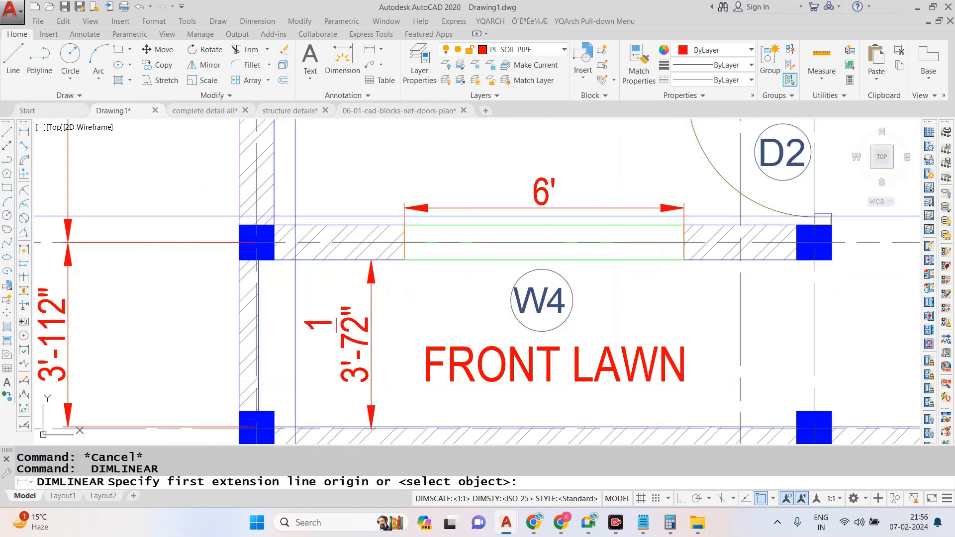
pyautogui.click(271, 225)
pyautogui.click(404, 225)
pyautogui.click(398, 209)
pyautogui.scroll(-4, 406, 293)
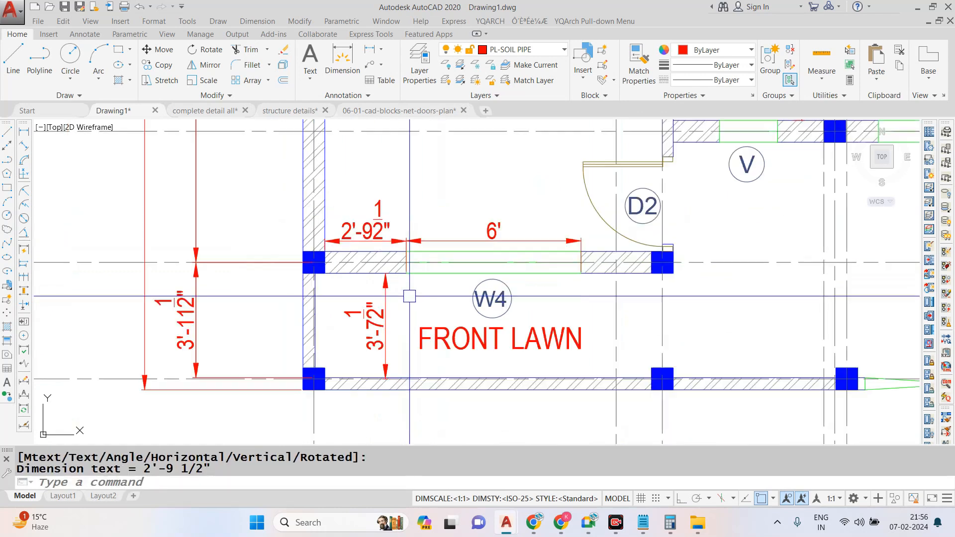
# - Add a horizontal linear dimension for the width of window W3, placed on the porch side below its tag
pyautogui.scroll(-2, 453, 314)
pyautogui.scroll(4, 657, 251)
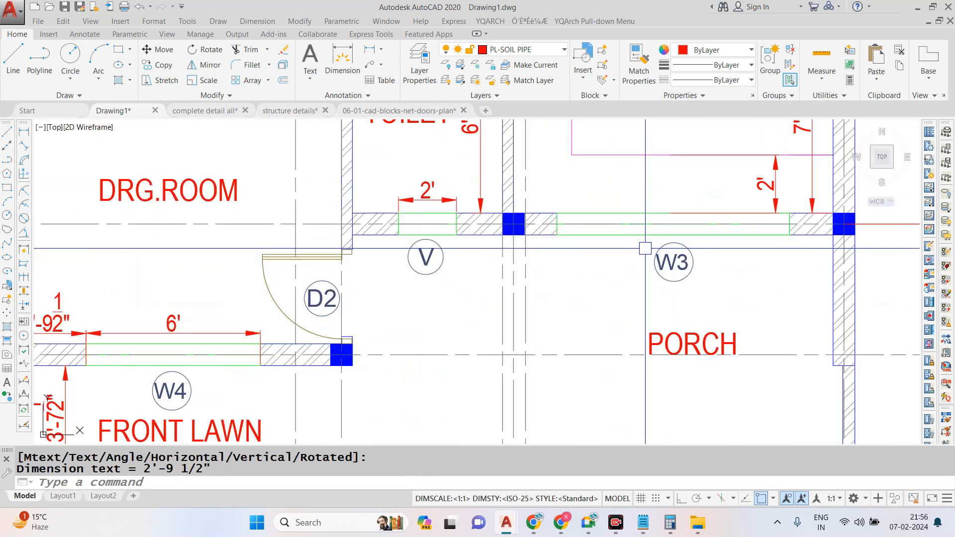
pyautogui.press('Escape')
pyautogui.press('Return')
pyautogui.click(790, 234)
pyautogui.click(557, 234)
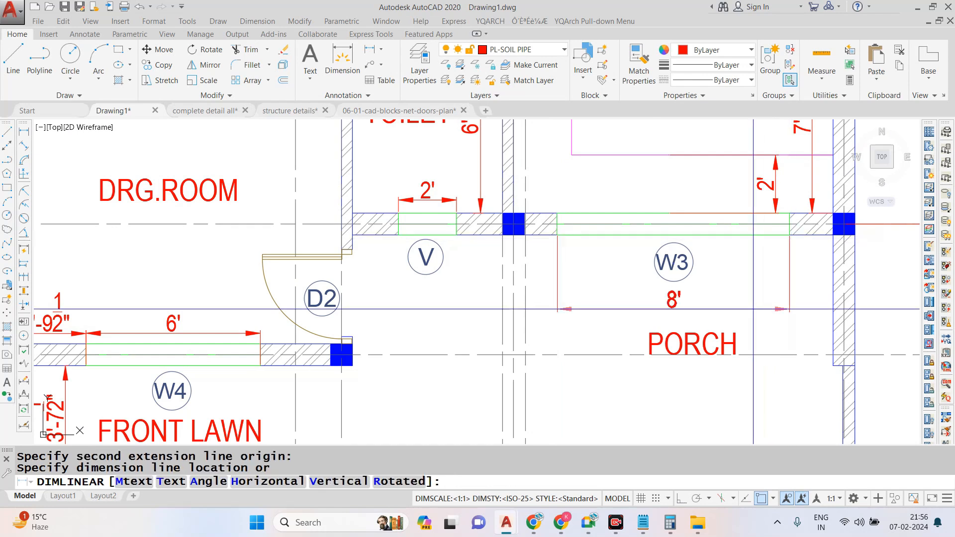
pyautogui.click(753, 303)
# - Dimension the wall piece between the column on grid D and window W3, in line with the window dimension
pyautogui.press('Return')
pyautogui.scroll(4, 532, 234)
pyautogui.click(513, 234)
pyautogui.click(597, 234)
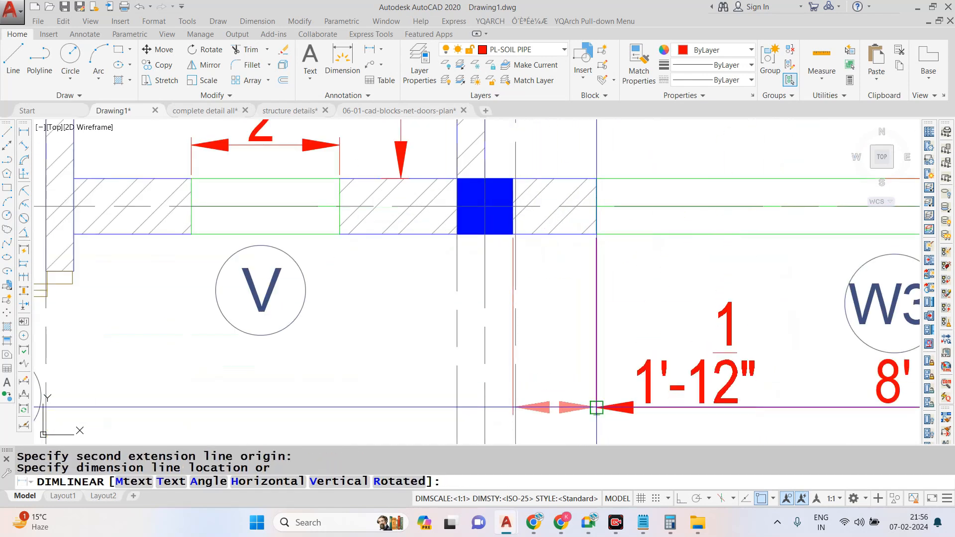
pyautogui.click(597, 408)
pyautogui.scroll(-6, 656, 311)
pyautogui.scroll(2, 708, 279)
pyautogui.press('Escape')
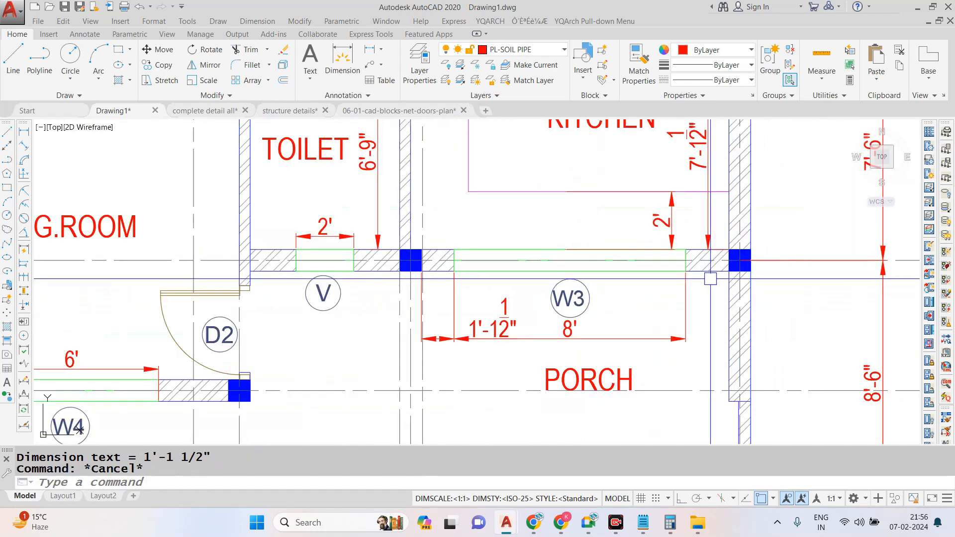
# - Add a vertical linear dimension for the porch from the kitchen wall to the front boundary, placed near the outer wall
pyautogui.press('Return')
pyautogui.click(728, 272)
pyautogui.scroll(-2, 684, 243)
pyautogui.scroll(2, 712, 380)
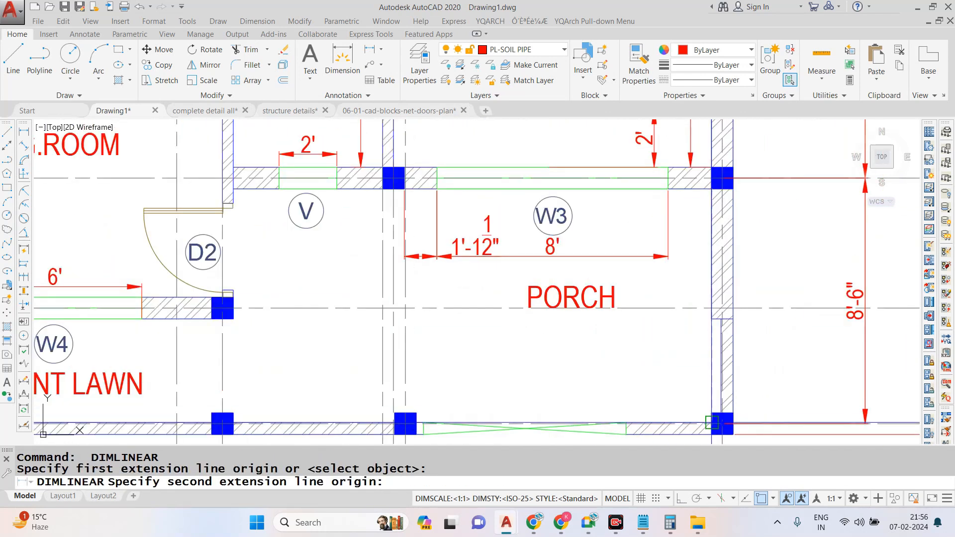
pyautogui.click(712, 422)
pyautogui.click(688, 308)
pyautogui.press('Escape')
# - Add a horizontal linear dimension across the porch to the outer wall's inner face, placed below the PORCH label
pyautogui.press('Return')
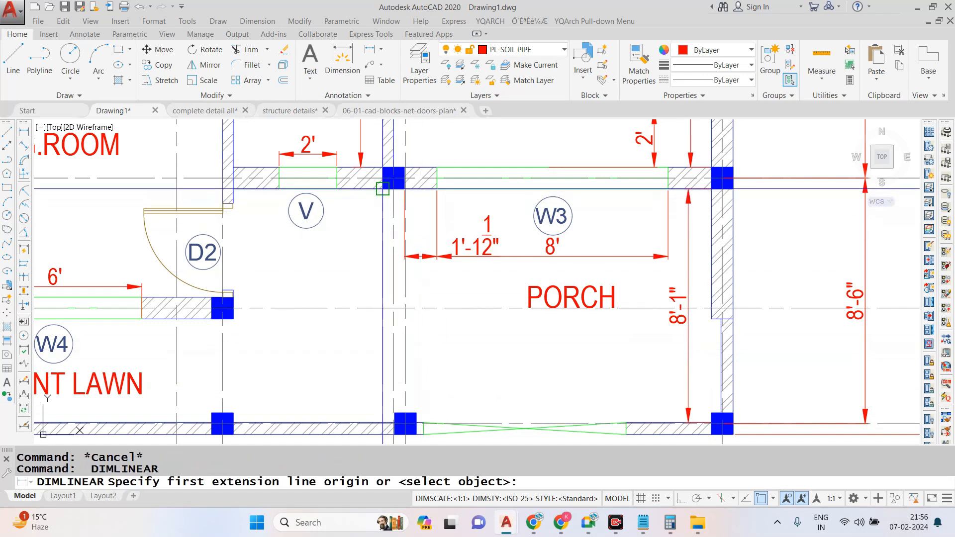
pyautogui.click(404, 189)
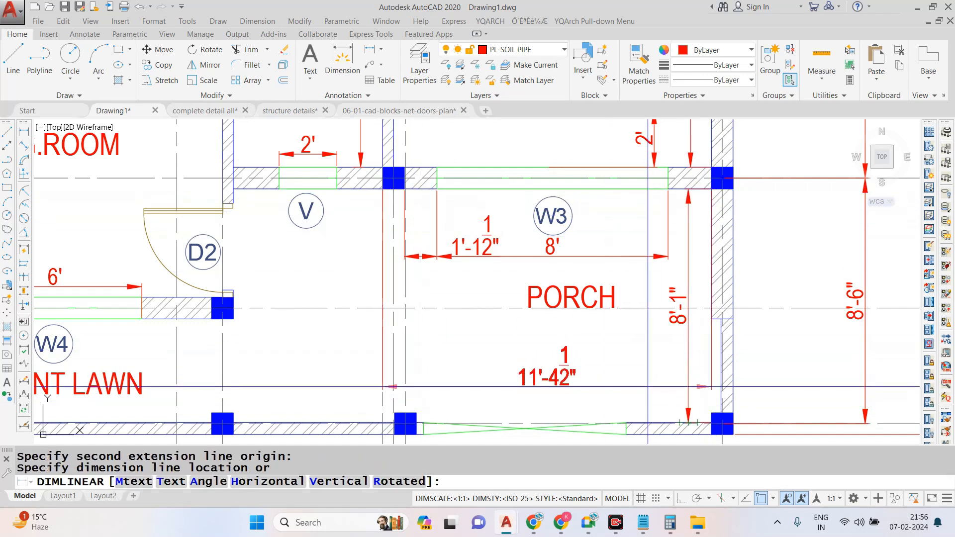
pyautogui.click(648, 376)
pyautogui.scroll(-4, 624, 351)
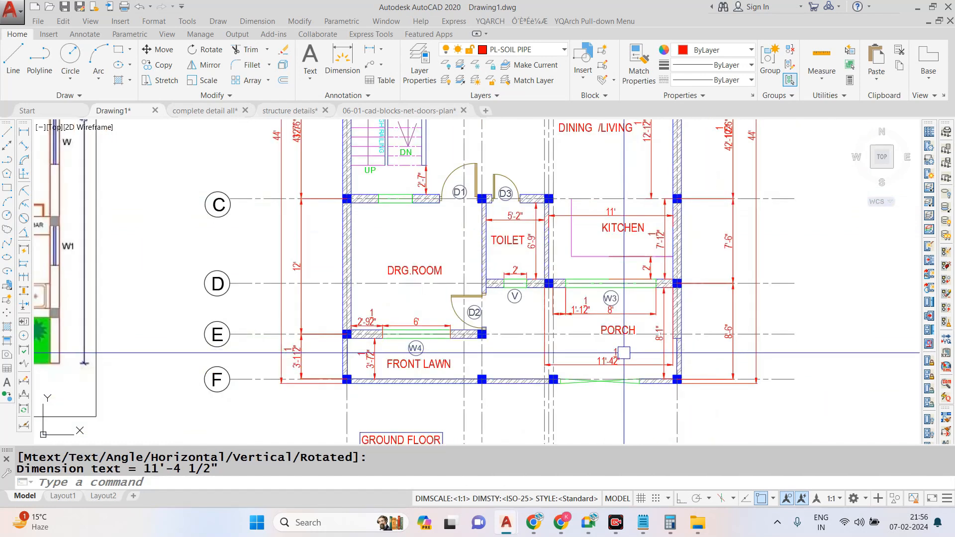
# - Add a horizontal linear dimension for the gate opening in the porch's front boundary wall, placed outside the wall
pyautogui.scroll(6, 581, 387)
pyautogui.press('Escape')
pyautogui.press('Return')
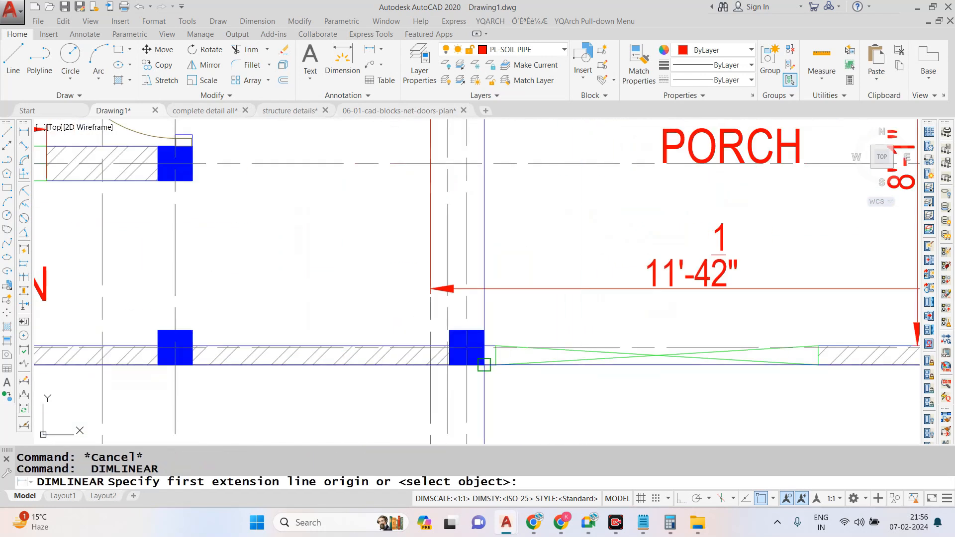
pyautogui.click(484, 364)
pyautogui.scroll(-2, 291, 259)
pyautogui.click(620, 326)
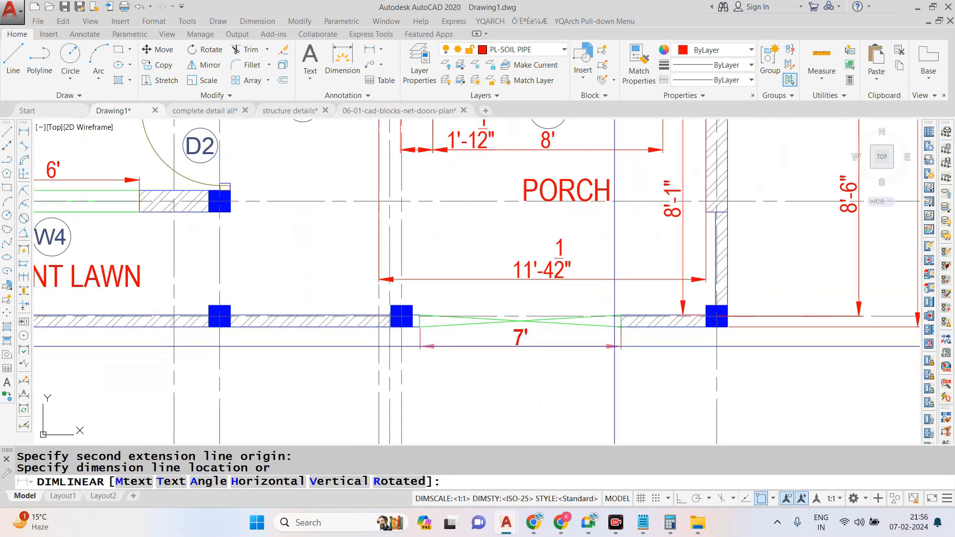
pyautogui.click(615, 347)
pyautogui.scroll(-4, 646, 373)
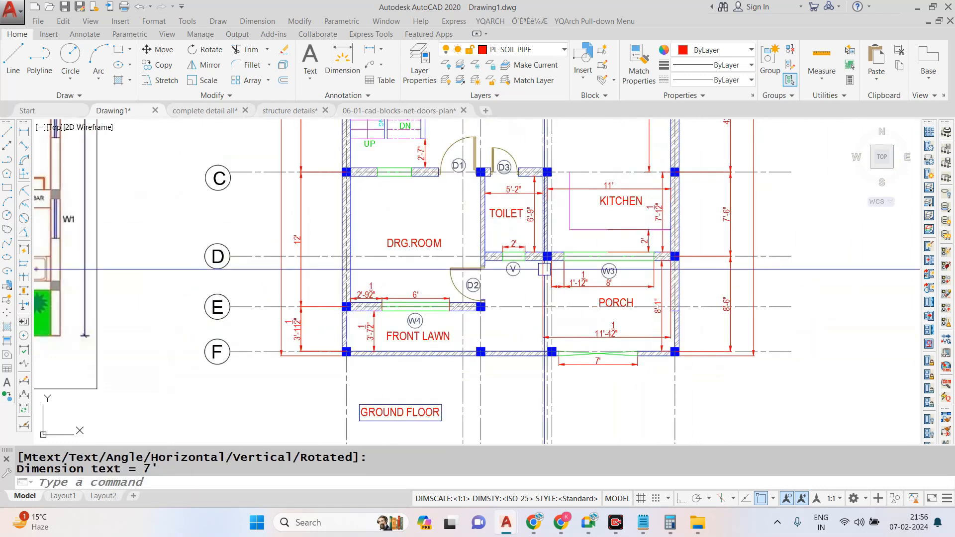
# - Add a vertical linear dimension for the drawing room's inside length between the walls on grids C and E
pyautogui.scroll(2, 378, 192)
pyautogui.press('Escape')
pyautogui.press('Return')
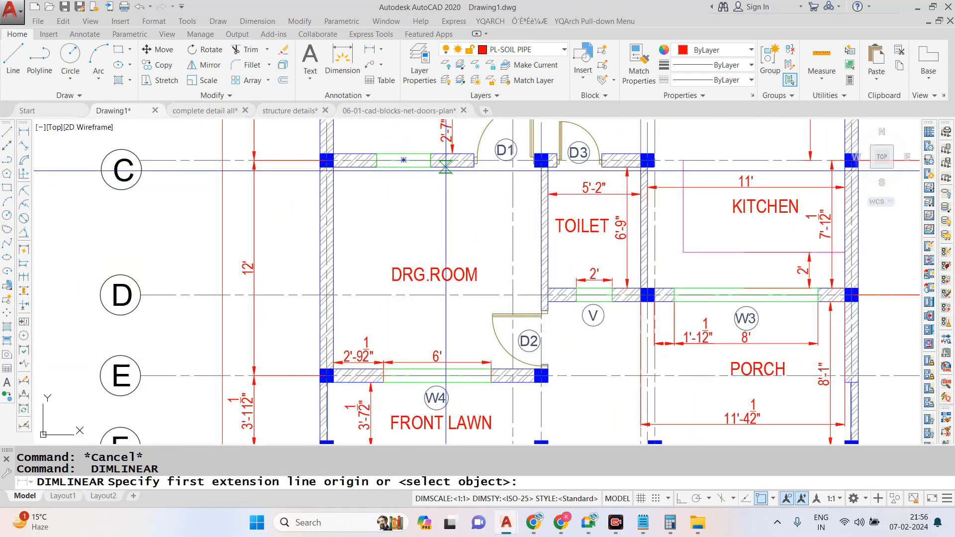
pyautogui.click(446, 166)
pyautogui.click(384, 369)
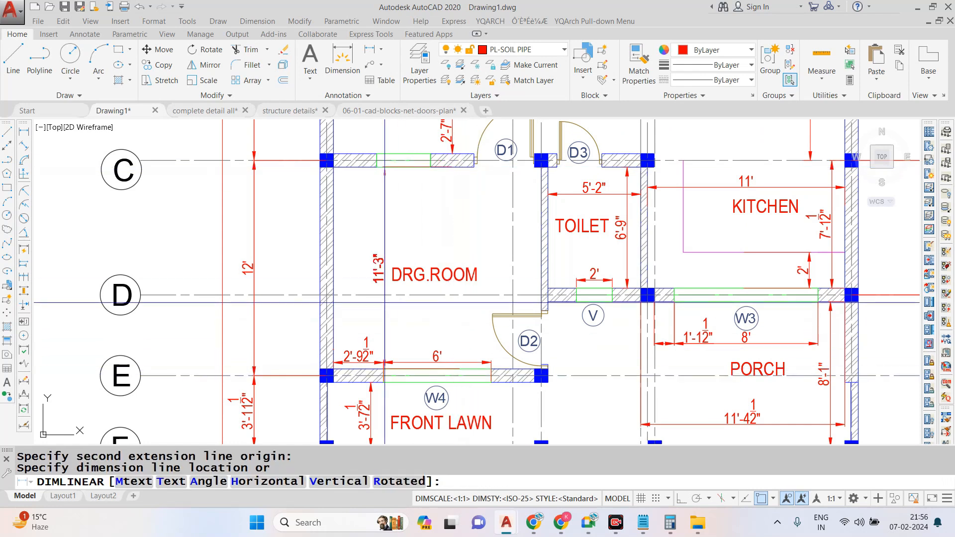
pyautogui.click(382, 300)
pyautogui.press('Escape')
# - Add a horizontal linear dimension for the drawing room's inside width, placed above the room label
pyautogui.press('Return')
pyautogui.click(334, 215)
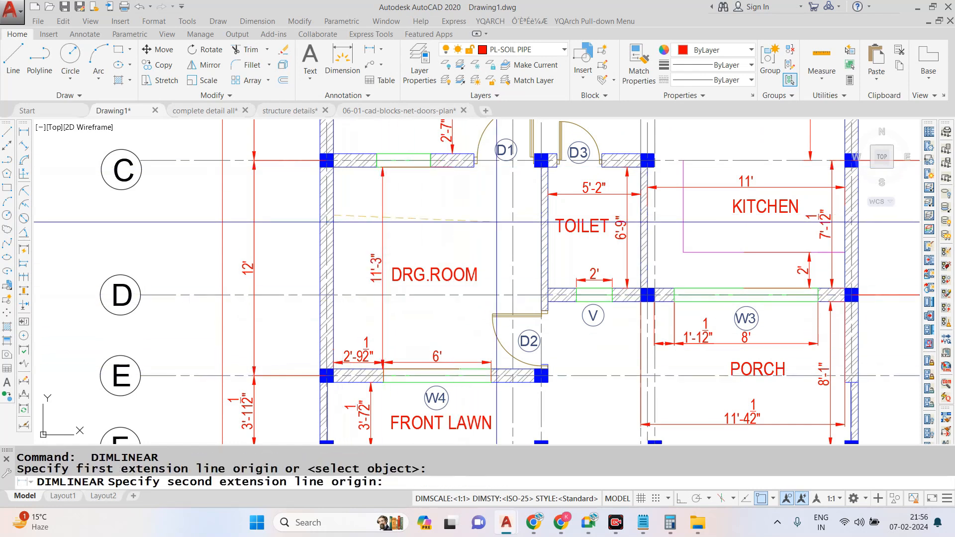
pyautogui.click(543, 219)
pyautogui.click(468, 229)
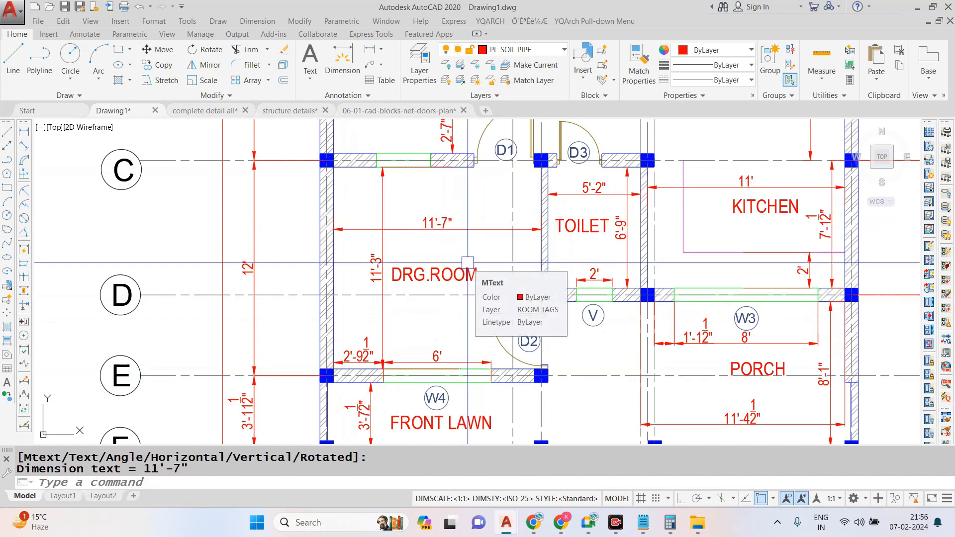
pyautogui.scroll(-2, 455, 249)
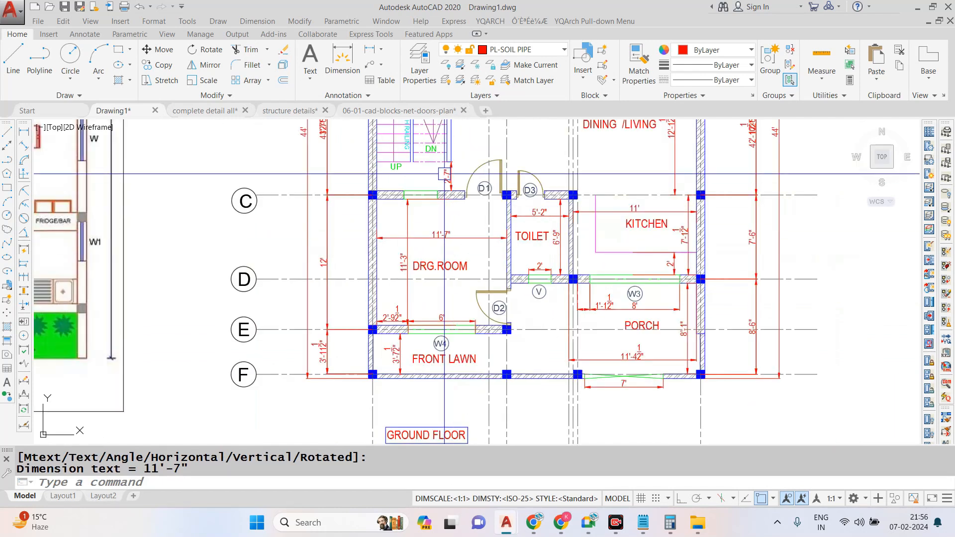
pyautogui.scroll(2, 441, 171)
pyautogui.doubleClick(275, 11)
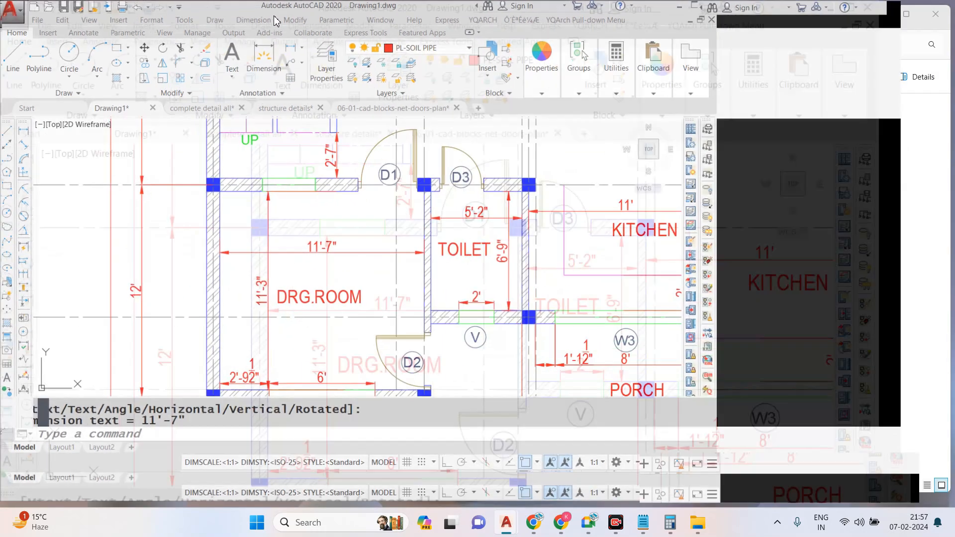
pyautogui.click(274, 20)
pyautogui.click(286, 55)
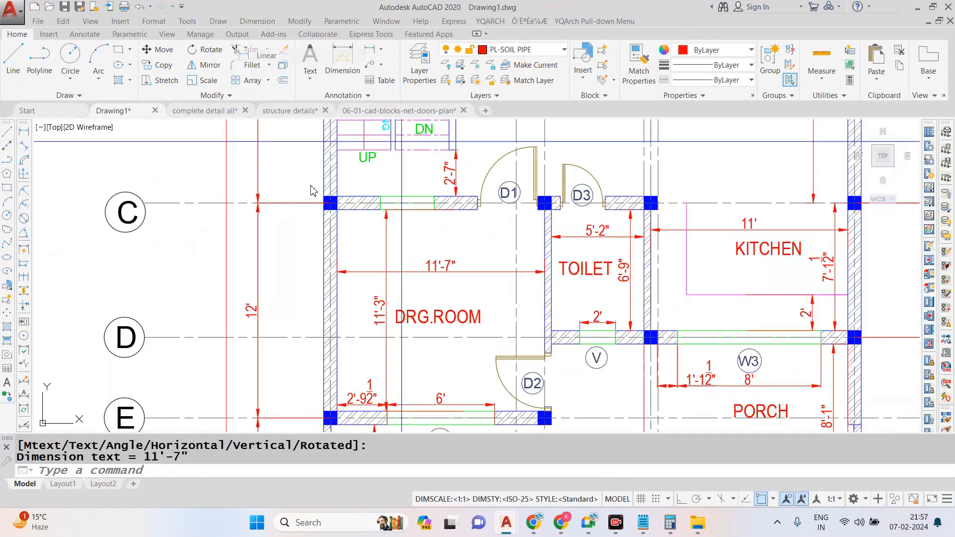
pyautogui.press('Escape')
# - Add a horizontal linear dimension for the window opening in the grid C wall, placed on the staircase side
pyautogui.scroll(4, 369, 177)
pyautogui.click(263, 22)
pyautogui.click(286, 55)
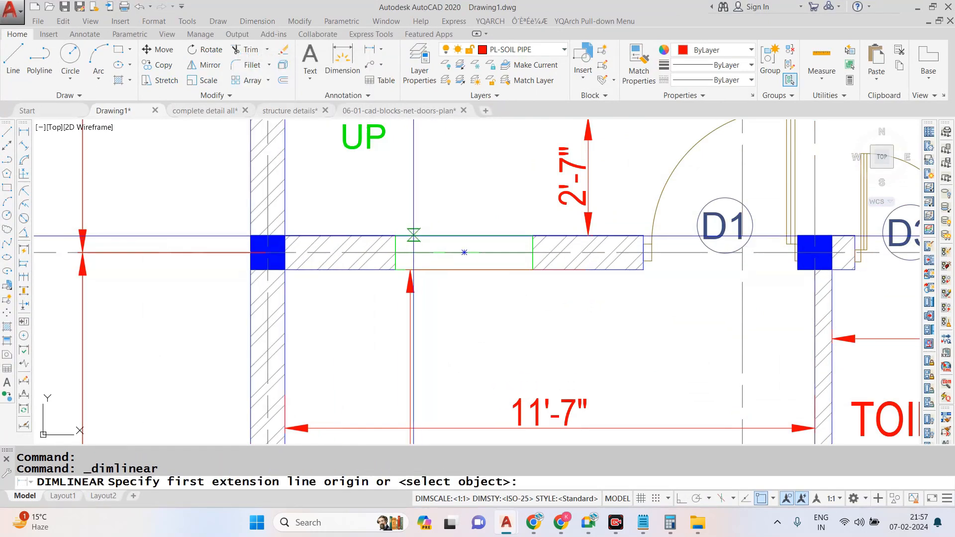
pyautogui.click(395, 236)
pyautogui.click(533, 236)
pyautogui.click(324, 219)
pyautogui.press('Escape')
# - Dimension the wall piece from the outer wall's inner face to the staircase-side window, in line with the window dimension
pyautogui.press('Return')
pyautogui.click(285, 236)
pyautogui.click(396, 236)
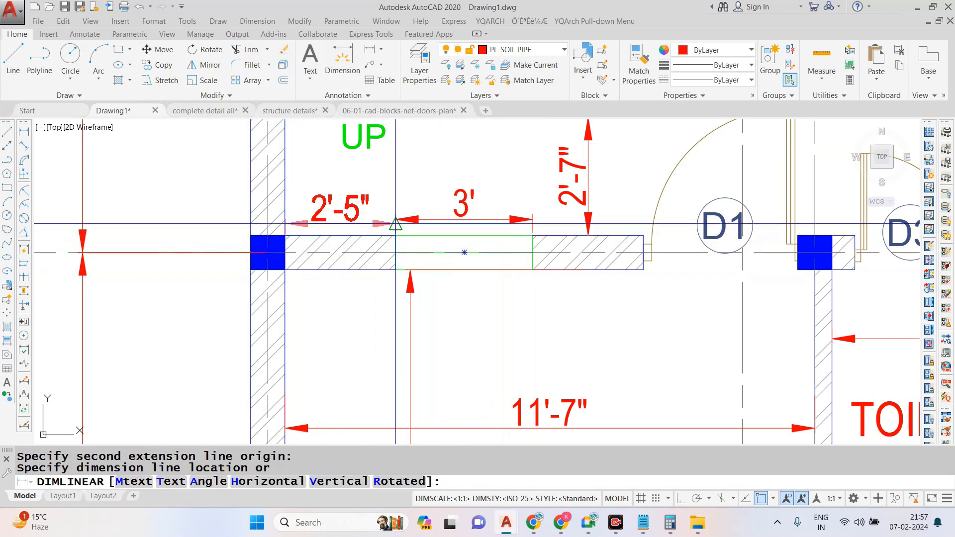
pyautogui.click(396, 222)
pyautogui.scroll(-4, 412, 307)
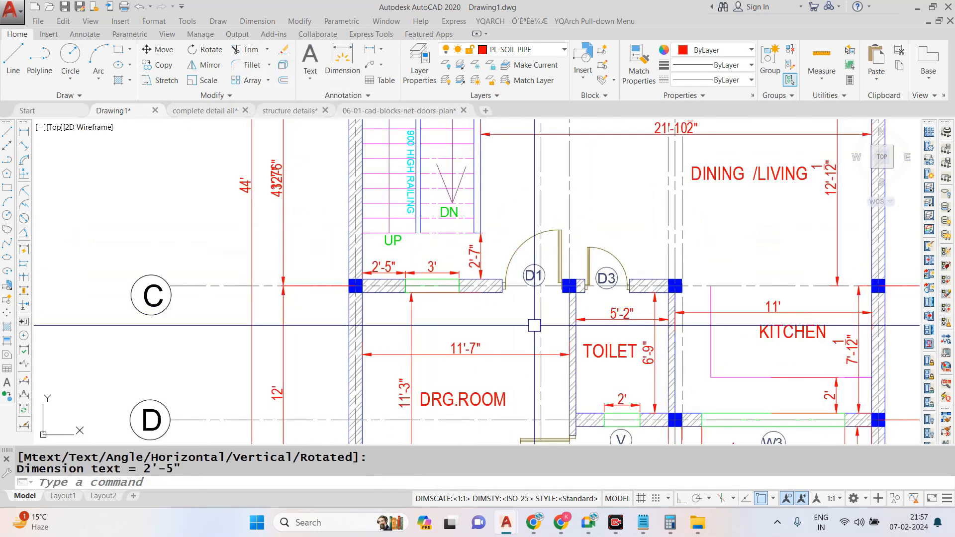
# - Add a vertical linear dimension for the staircase landing, from the grid B wall's inner face to the first tread line
pyautogui.scroll(-3, 534, 325)
pyautogui.scroll(5, 488, 166)
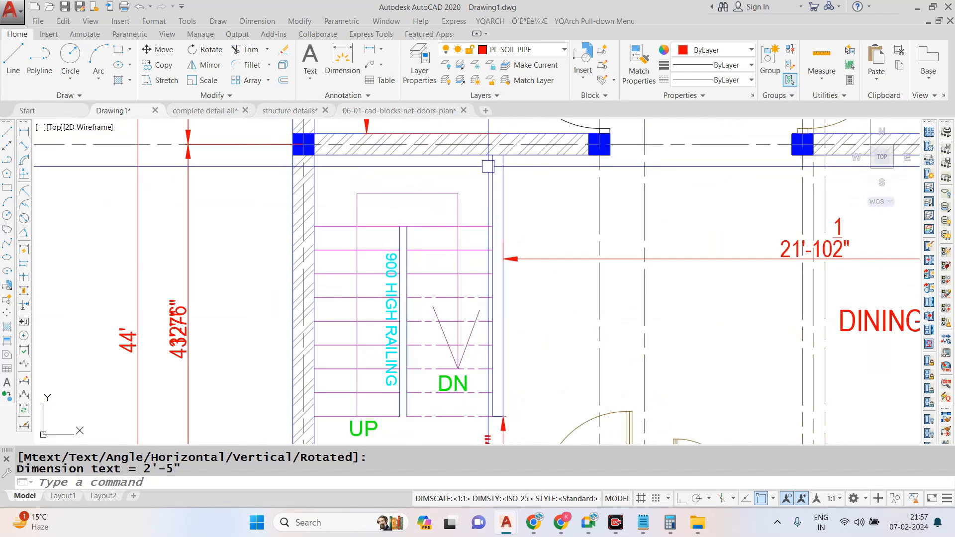
pyautogui.press('Escape')
pyautogui.press('Return')
pyautogui.click(493, 156)
pyautogui.click(492, 226)
pyautogui.click(481, 214)
# - Add a horizontal linear dimension for the staircase's inside width, placed across the landing just below the grid B wall
pyautogui.press('Escape')
pyautogui.press('Return')
pyautogui.click(314, 155)
pyautogui.click(492, 156)
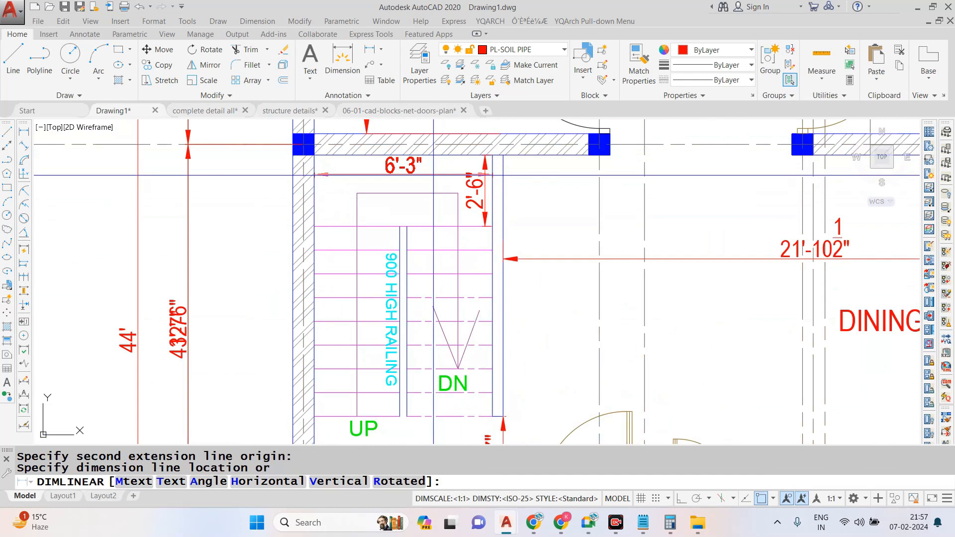
pyautogui.click(433, 175)
# - Dimension the width of the stair flight beside the outer wall, from the wall's inner face to the central railing
pyautogui.scroll(-3, 433, 175)
pyautogui.scroll(5, 373, 209)
pyautogui.press('Escape')
pyautogui.press('Return')
pyautogui.click(328, 194)
pyautogui.click(465, 194)
pyautogui.click(468, 195)
# - Dimension the width of the other stair flight, from the railing to the dining-side wall, in line with the first flight's dimension
pyautogui.press('Escape')
pyautogui.press('Return')
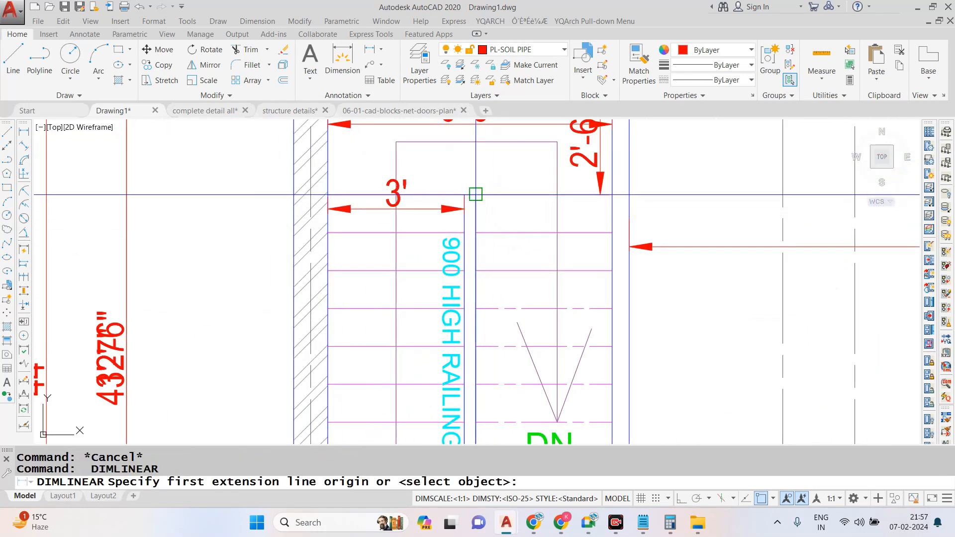
pyautogui.click(475, 194)
pyautogui.click(612, 194)
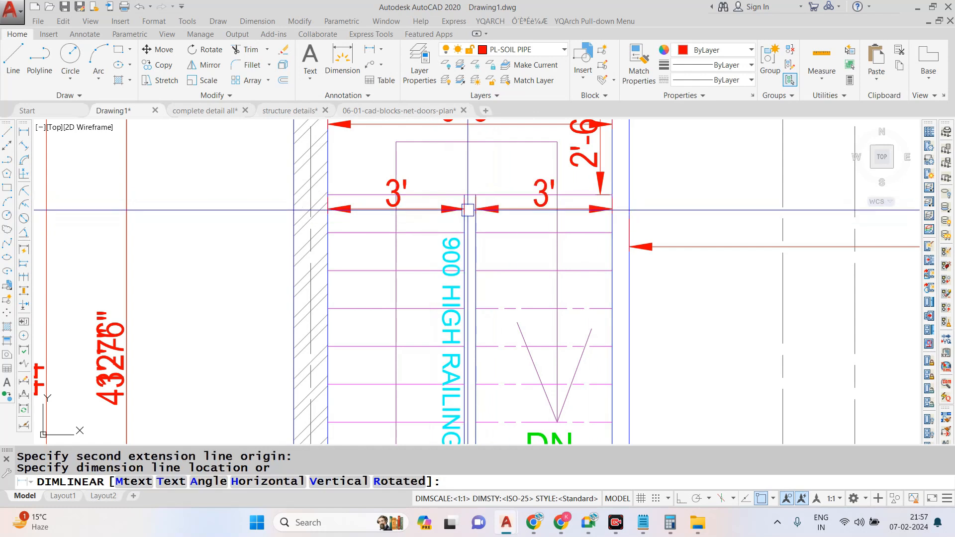
pyautogui.click(465, 208)
# - Copy the complete ground floor plan with its grids and dimensions twice, placing both copies in a horizontal row beside the original with Ortho on
pyautogui.scroll(-4, 436, 233)
pyautogui.scroll(-1, 440, 253)
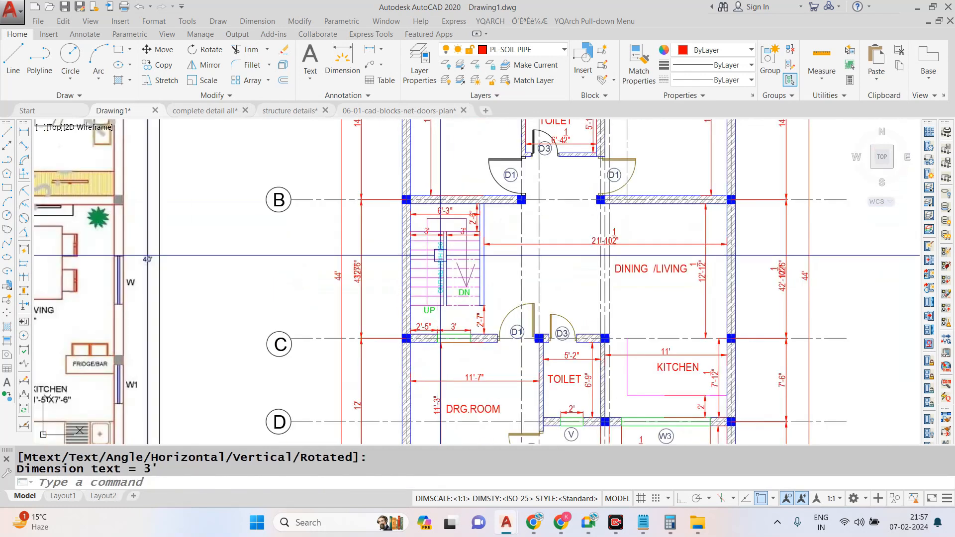
pyautogui.scroll(-1, 441, 254)
pyautogui.scroll(1, 569, 234)
pyautogui.scroll(-2, 557, 247)
pyautogui.scroll(1, 550, 256)
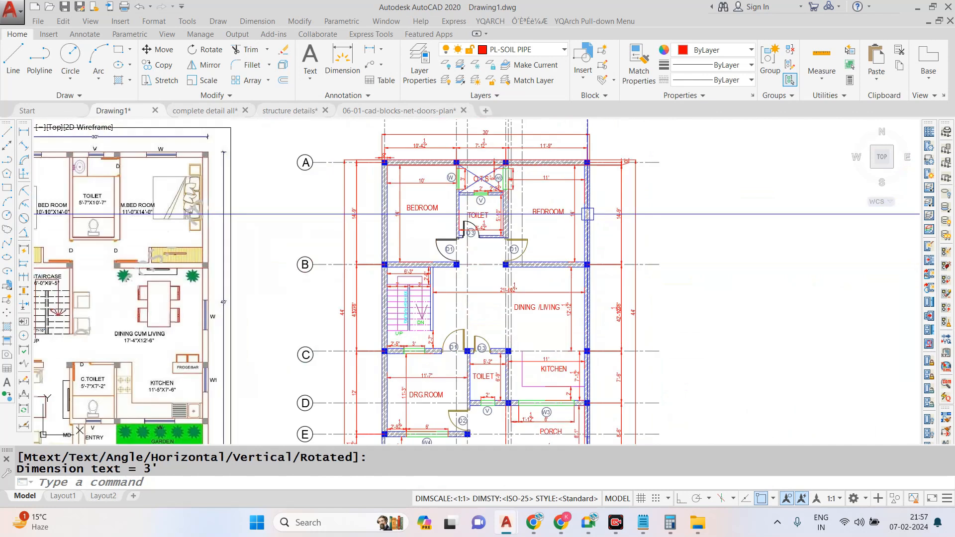
pyautogui.scroll(-2, 549, 256)
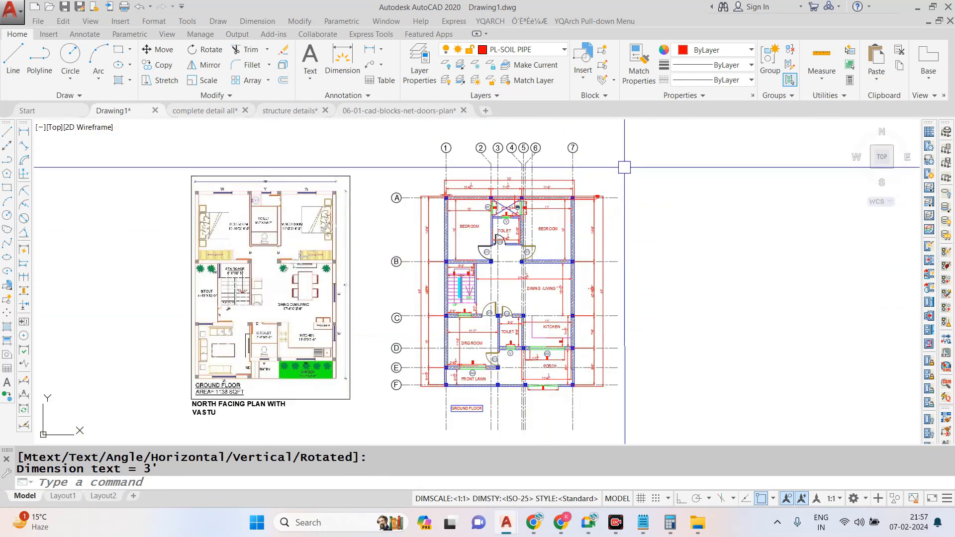
pyautogui.click(650, 141)
pyautogui.click(375, 429)
pyautogui.write('CO')
pyautogui.press('space')
pyautogui.moveTo(562, 293); pyautogui.dragTo(437, 263, button='middle')
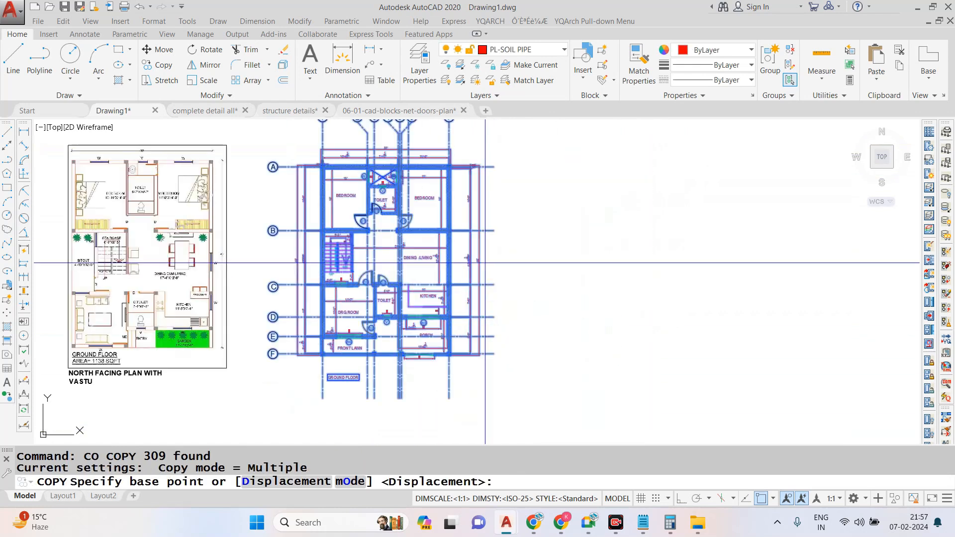
pyautogui.click(436, 260)
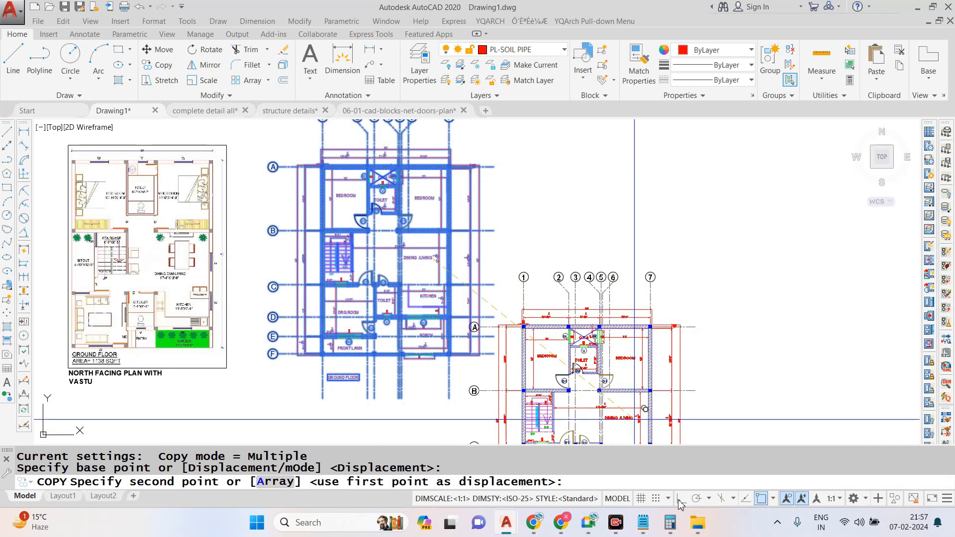
pyautogui.click(681, 498)
pyautogui.click(694, 324)
pyautogui.scroll(-4, 467, 304)
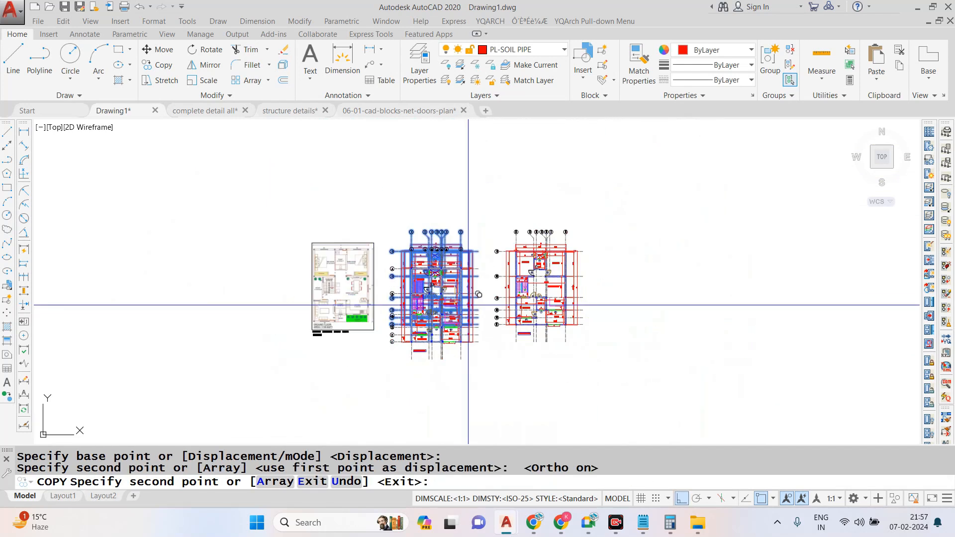
pyautogui.click(657, 305)
pyautogui.press('Escape')
# - Review the original plan and its two copies, and look at the floor plan in the complete detail all drawing
pyautogui.scroll(3, 563, 304)
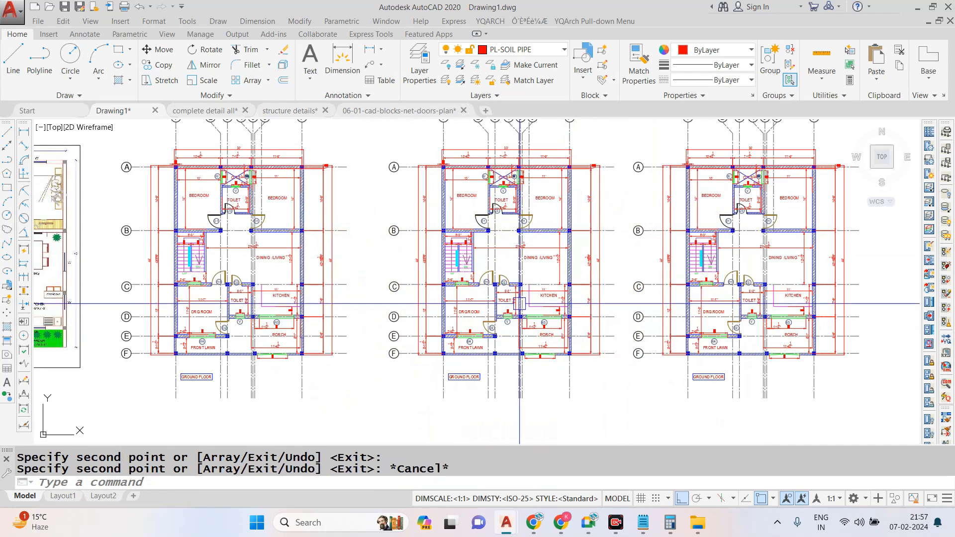
pyautogui.scroll(2, 481, 353)
pyautogui.scroll(-2, 482, 353)
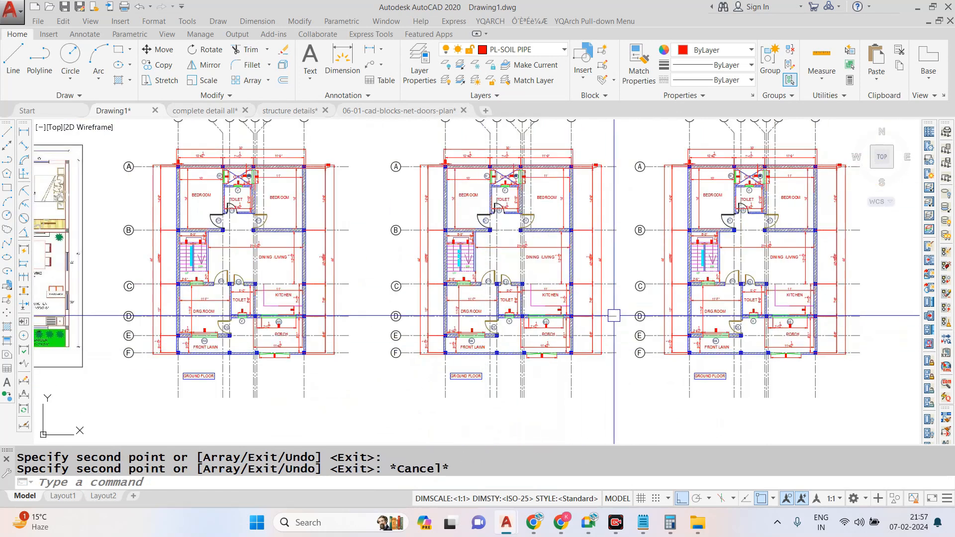
pyautogui.scroll(-2, 619, 280)
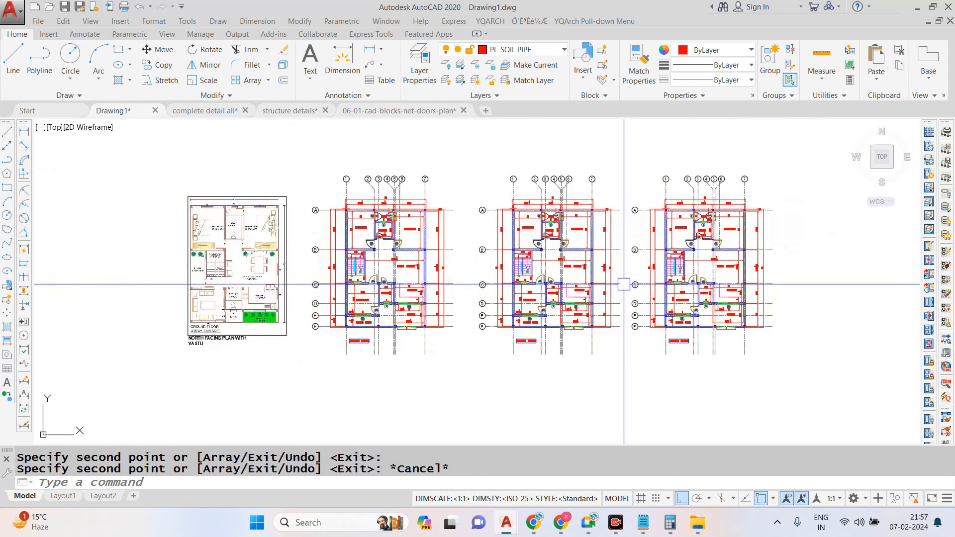
pyautogui.scroll(2, 451, 274)
pyautogui.scroll(-2, 450, 274)
pyautogui.scroll(2, 644, 223)
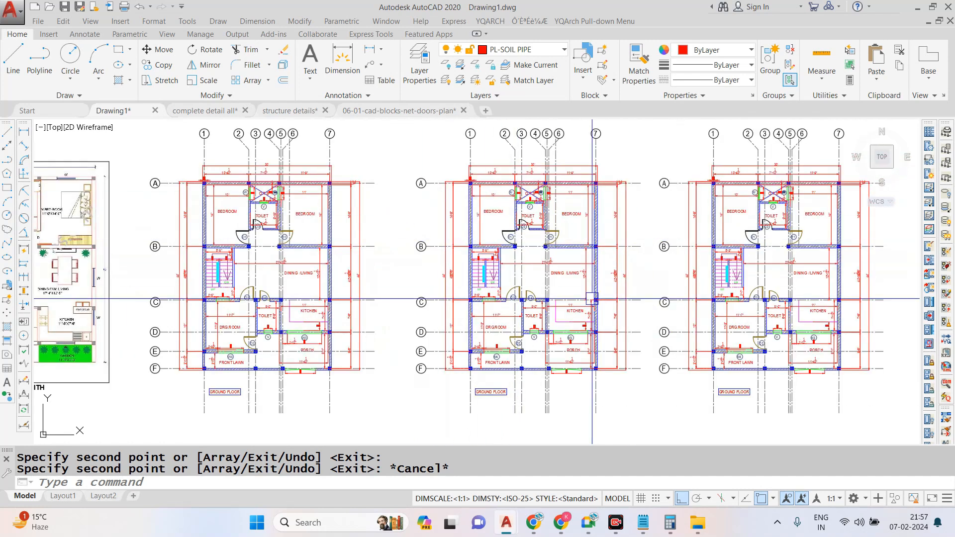
pyautogui.click(204, 110)
pyautogui.scroll(-2, 422, 251)
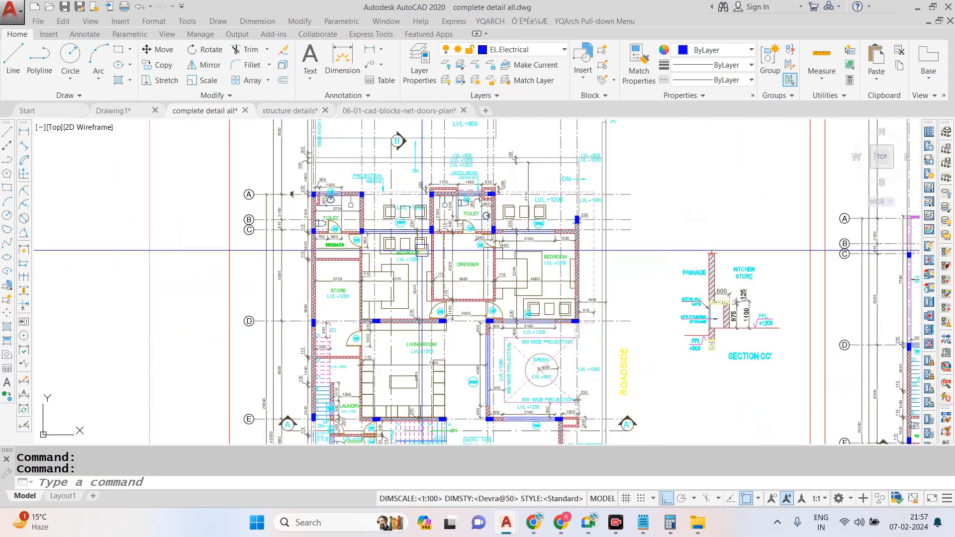
# - Return to Drawing1 and examine the middle plan around the drawing room, toilet, kitchen, porch and front lawn
pyautogui.click(112, 110)
pyautogui.scroll(6, 554, 331)
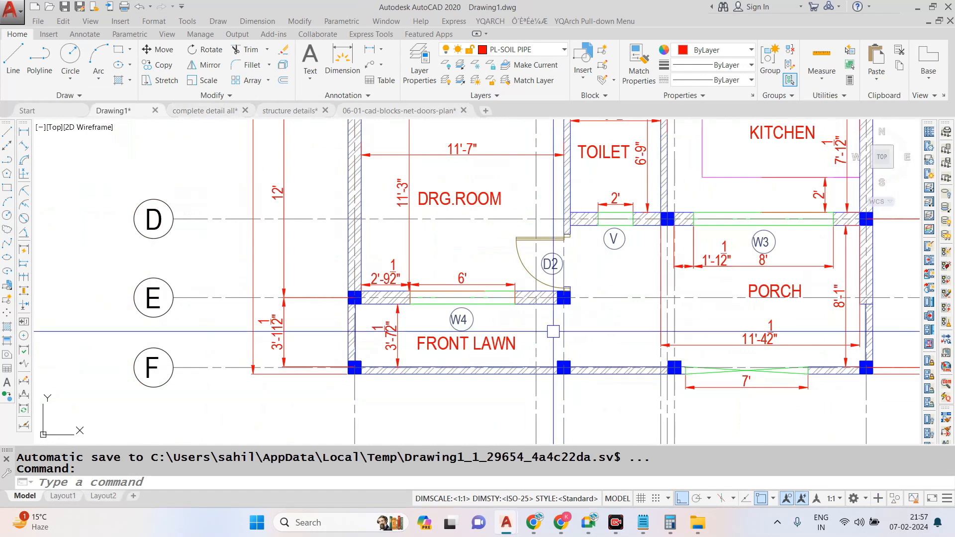
pyautogui.scroll(-2, 553, 331)
pyautogui.scroll(2, 517, 235)
pyautogui.scroll(-2, 516, 235)
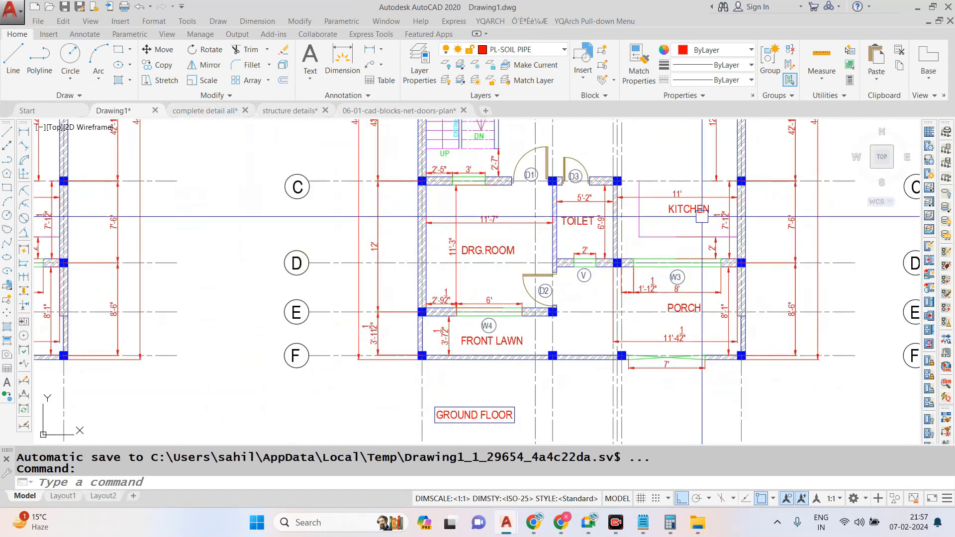
pyautogui.scroll(2, 693, 220)
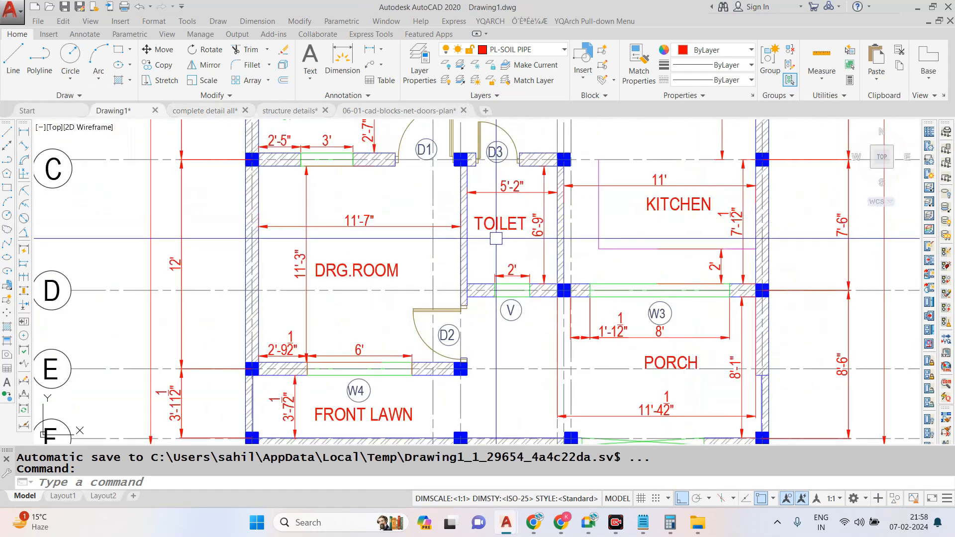
pyautogui.scroll(-2, 496, 238)
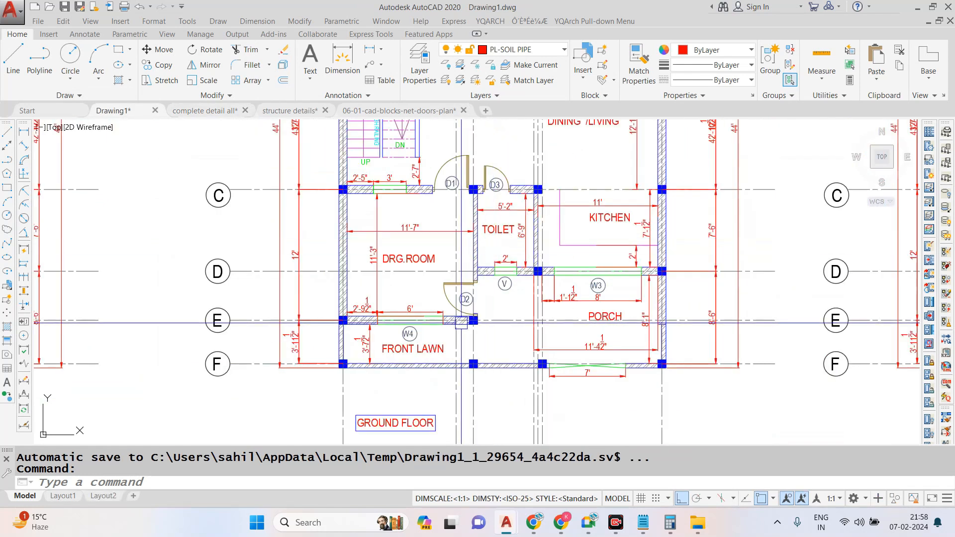
pyautogui.scroll(2, 461, 323)
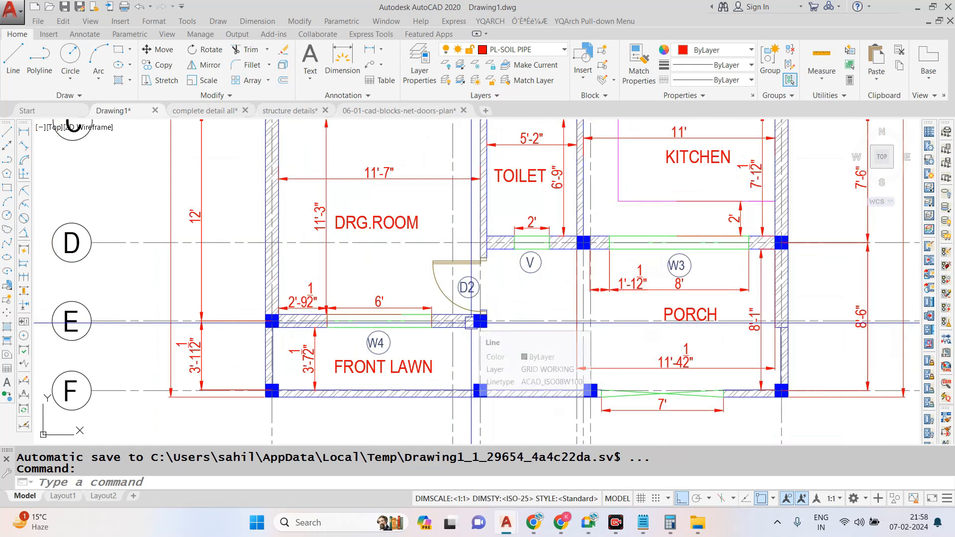
pyautogui.scroll(-2, 449, 318)
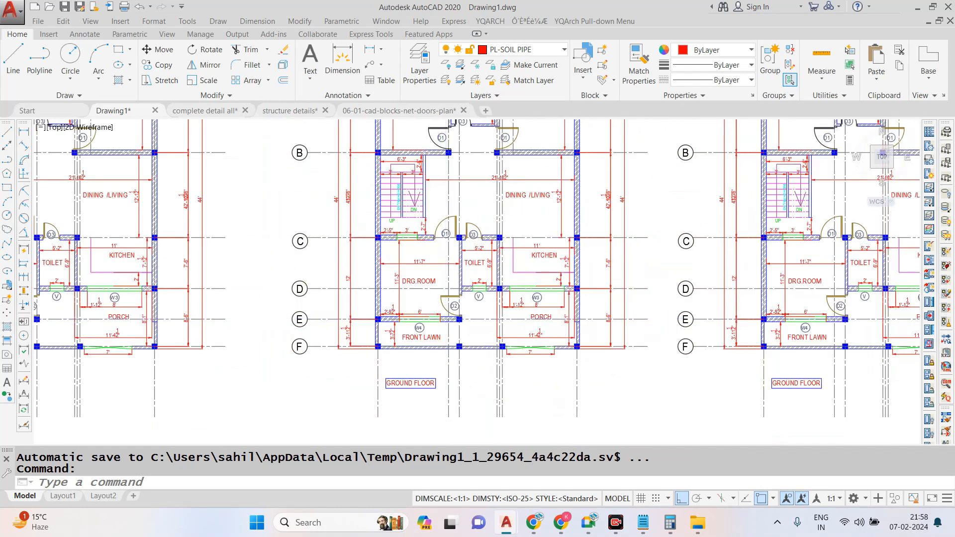
pyautogui.scroll(-2, 446, 318)
# - Switch to the complete detail all drawing and examine the terrace plan's staircase, parapet walls and overall sheet layout
pyautogui.scroll(-5, 535, 253)
pyautogui.scroll(8, 589, 254)
pyautogui.scroll(-2, 572, 197)
pyautogui.scroll(2, 613, 320)
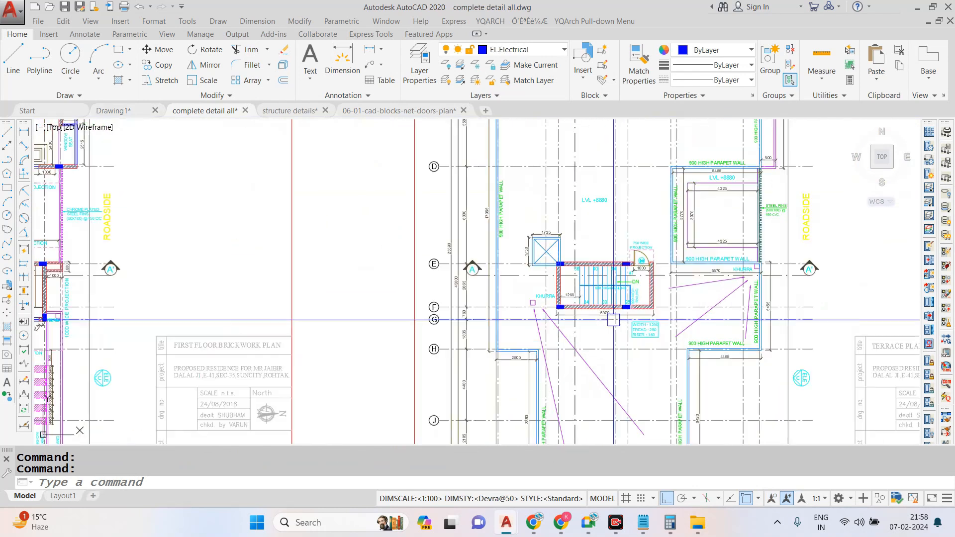
pyautogui.scroll(-3, 614, 320)
pyautogui.scroll(7, 602, 329)
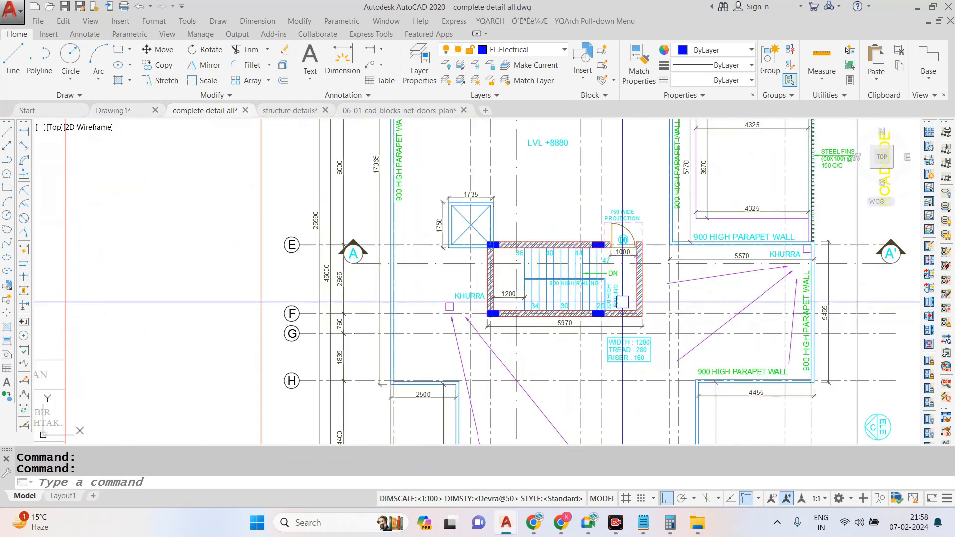
pyautogui.scroll(-3, 464, 269)
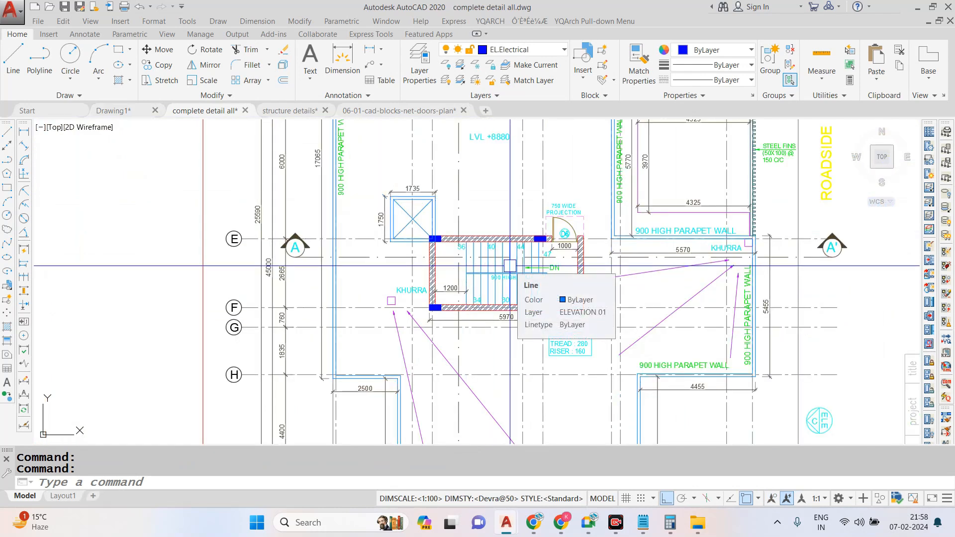
pyautogui.scroll(-2, 510, 266)
pyautogui.scroll(-4, 510, 266)
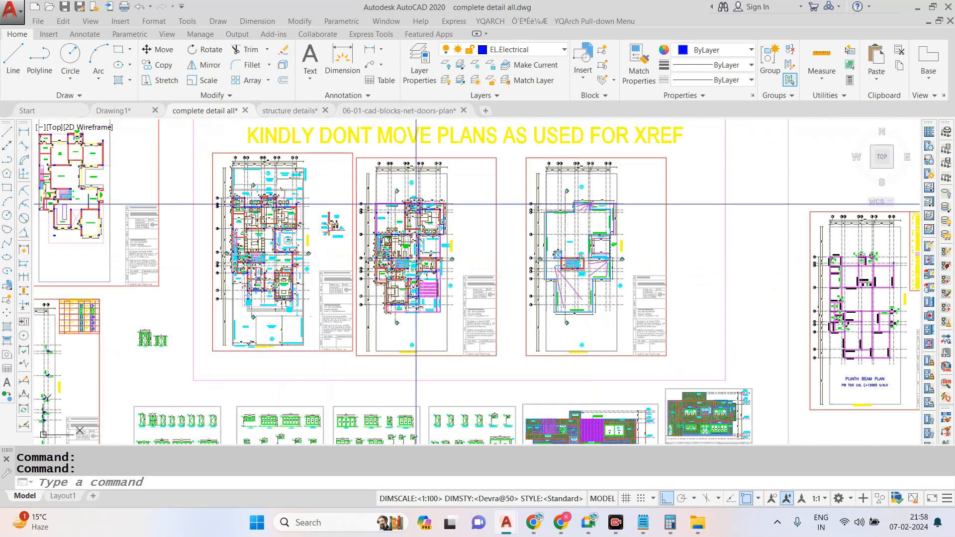
# - Go back to Drawing1 and view the reference plan alongside the row of ground floor plans
pyautogui.click(119, 110)
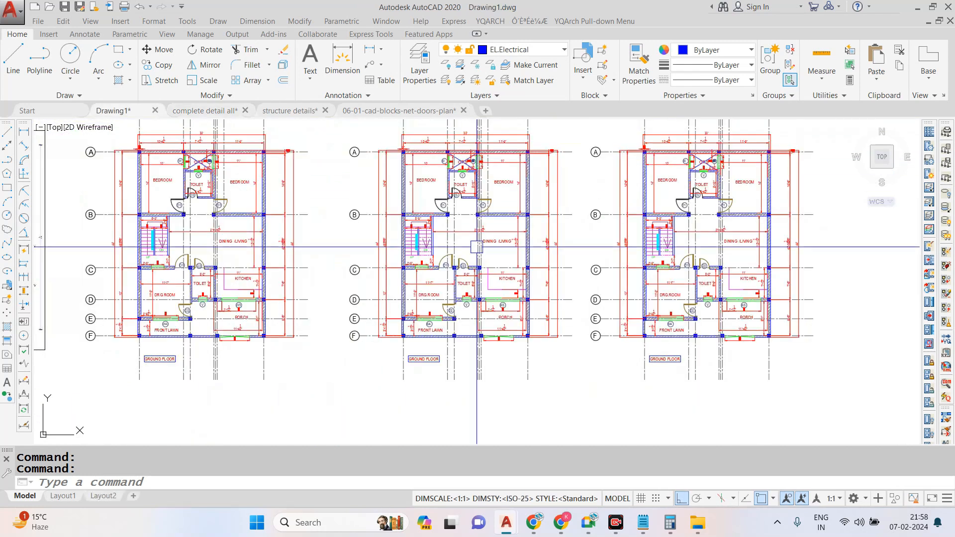
pyautogui.scroll(2, 342, 209)
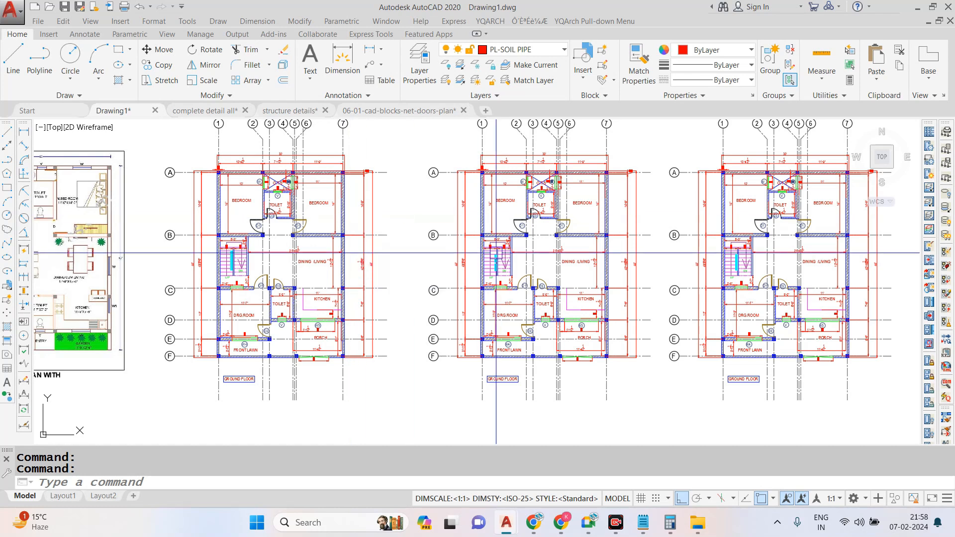
pyautogui.scroll(-3, 264, 217)
pyautogui.scroll(4, 268, 217)
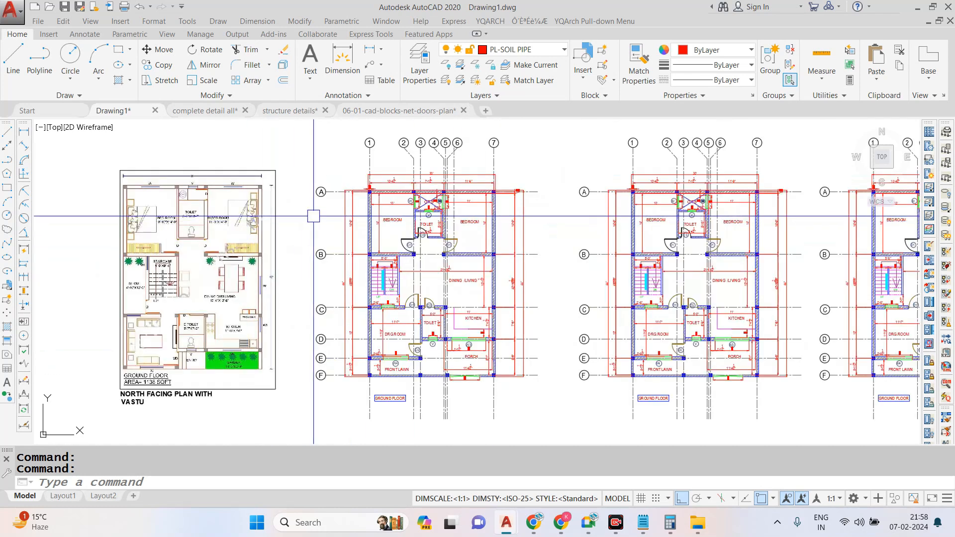